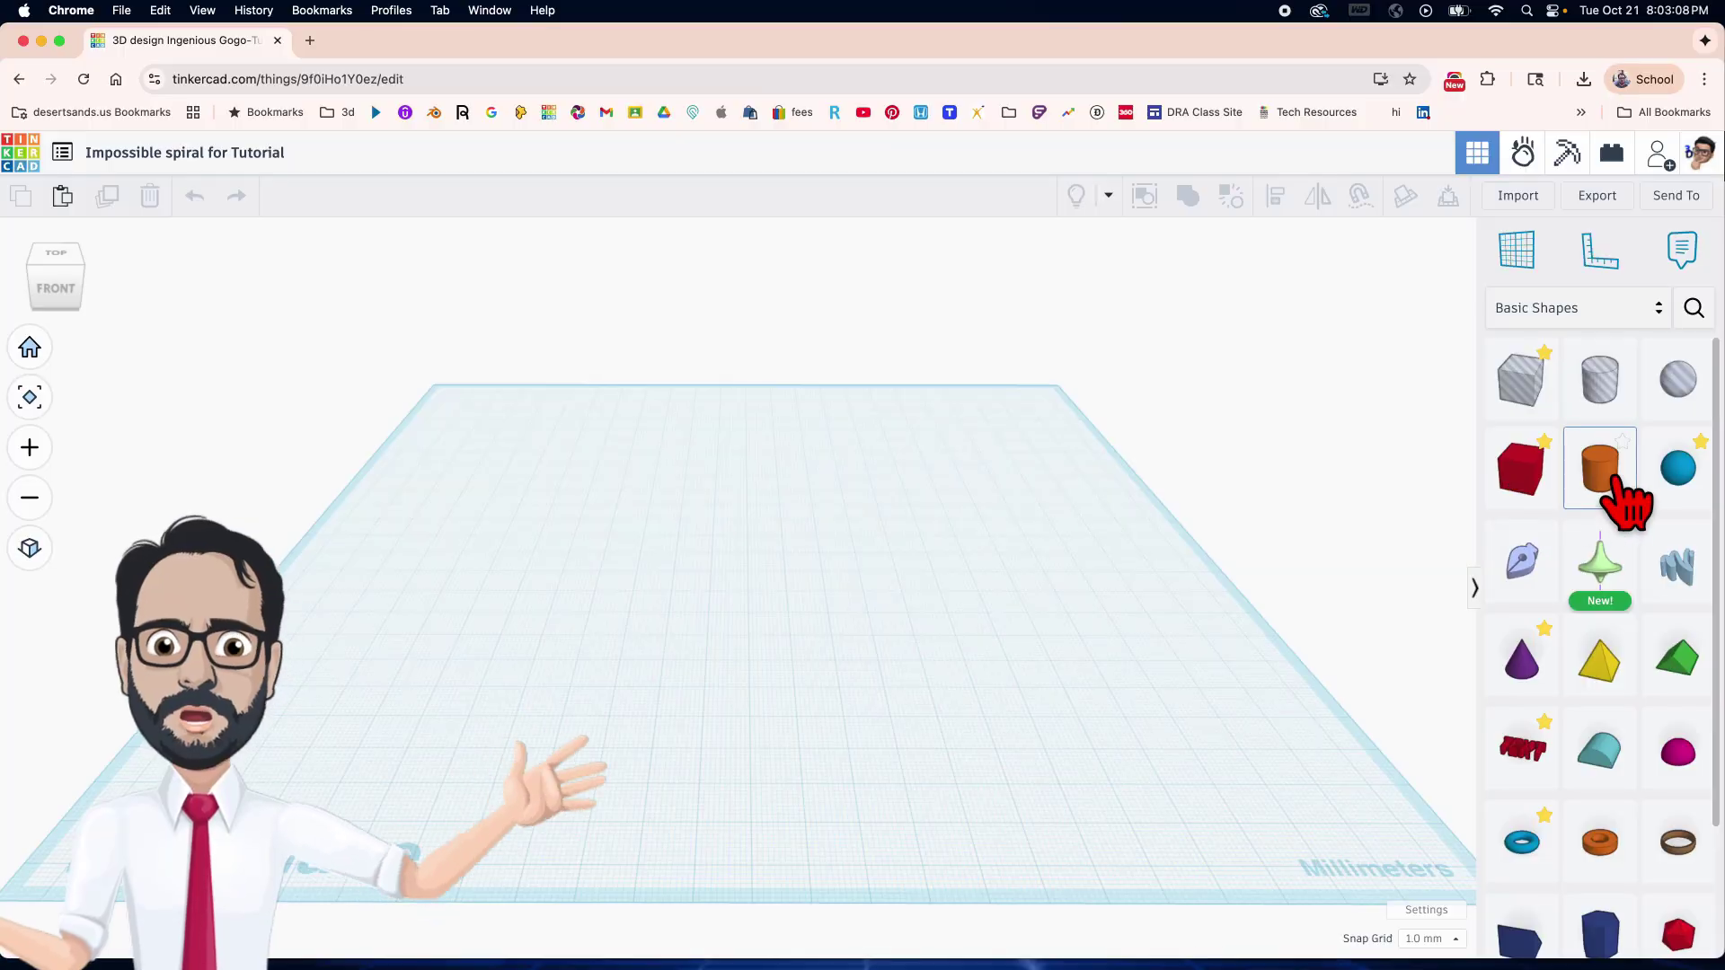
# Drag a Cylinder from Basic Shapes onto the workplane, sized to a 5 × 5 mm footprint.
pyautogui.moveTo(1626, 503); pyautogui.dragTo(796, 597)
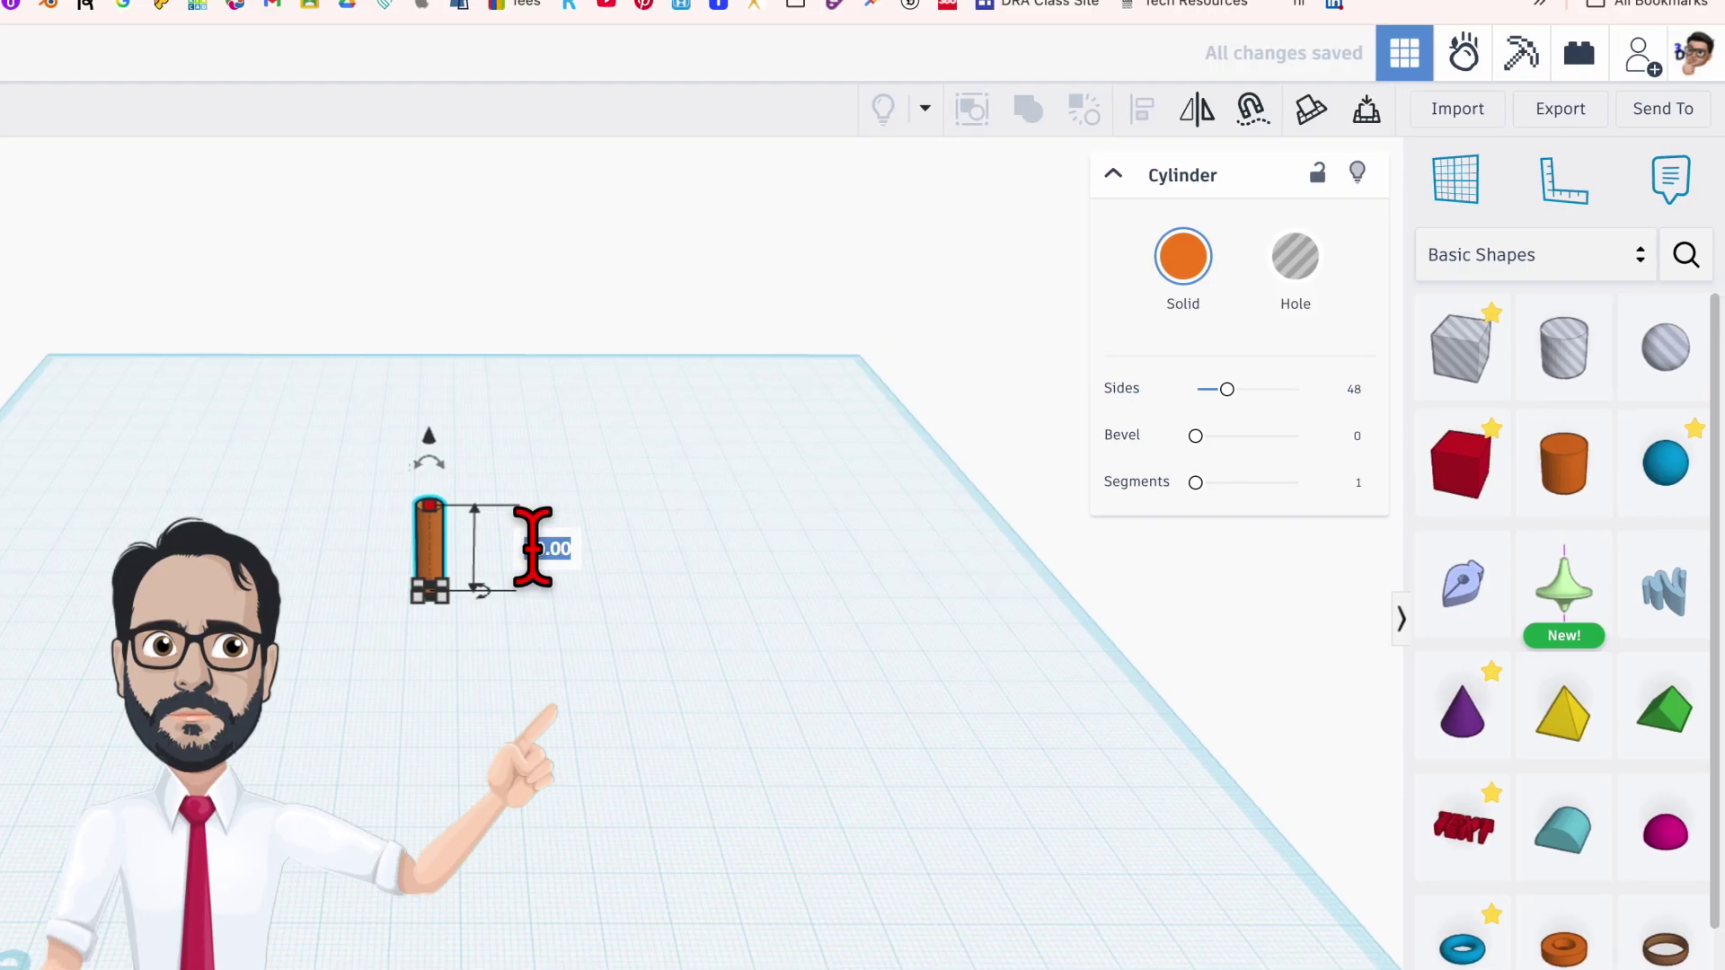
# Enter 9 as the cylinder's height to flatten it, and switch the library to Shape Generators.
pyautogui.write('9')
pyautogui.press('Return')
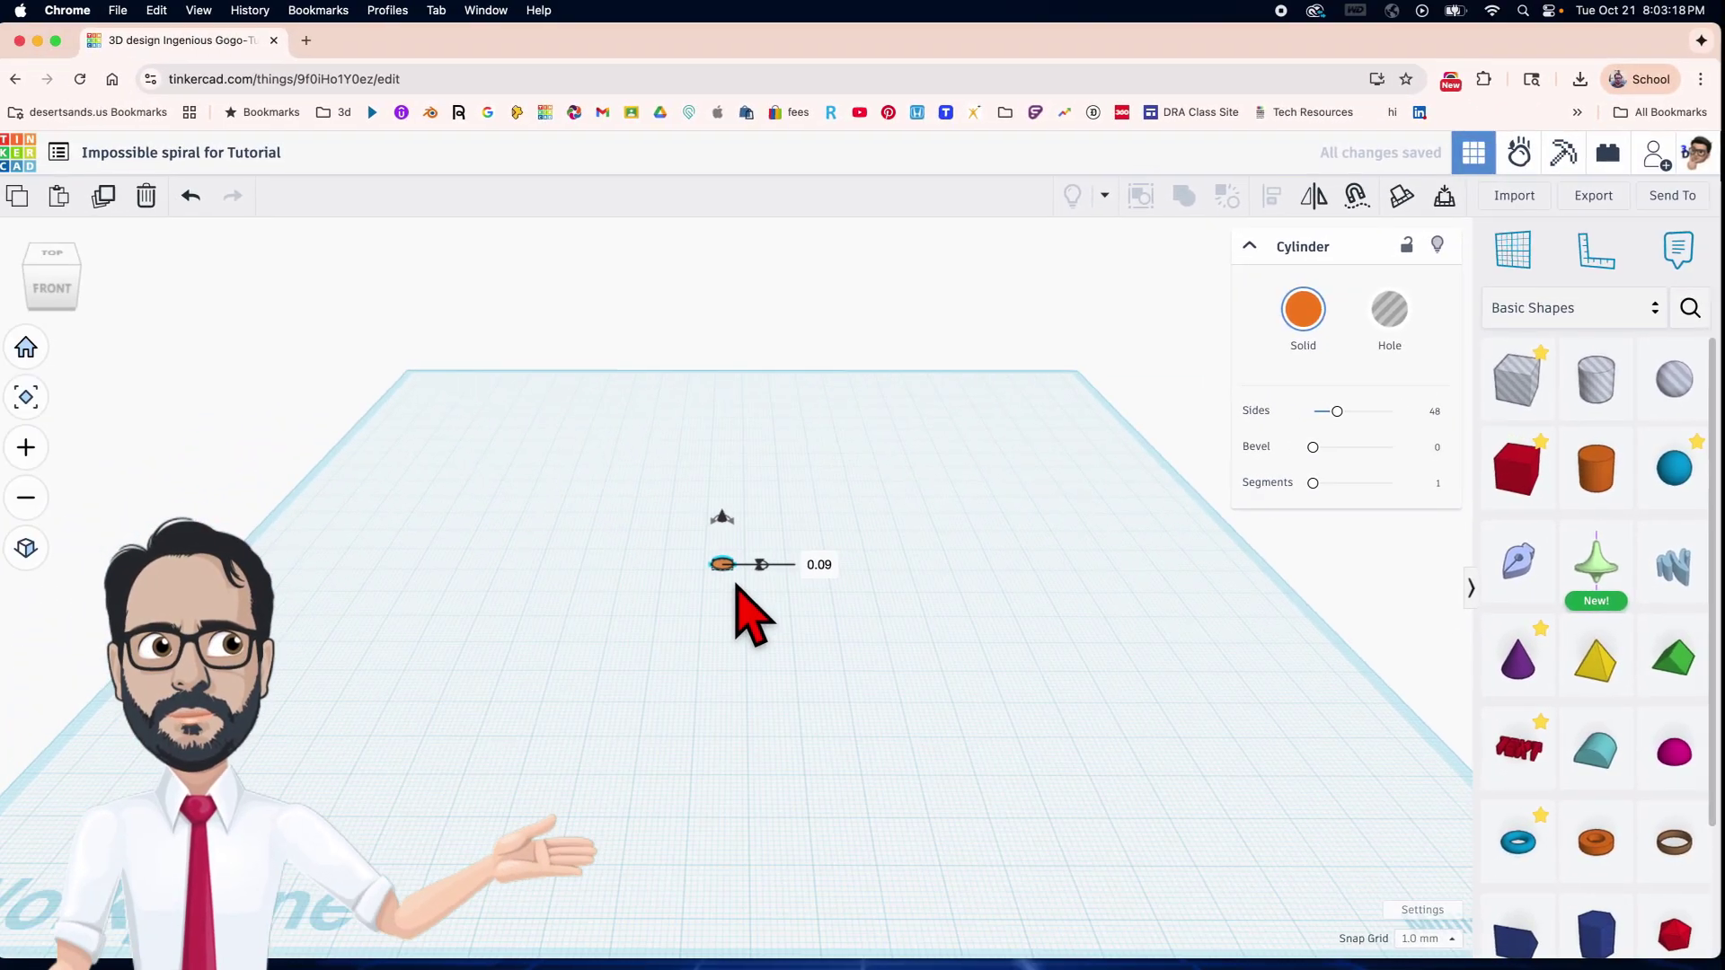
pyautogui.scroll(3, 733, 589)
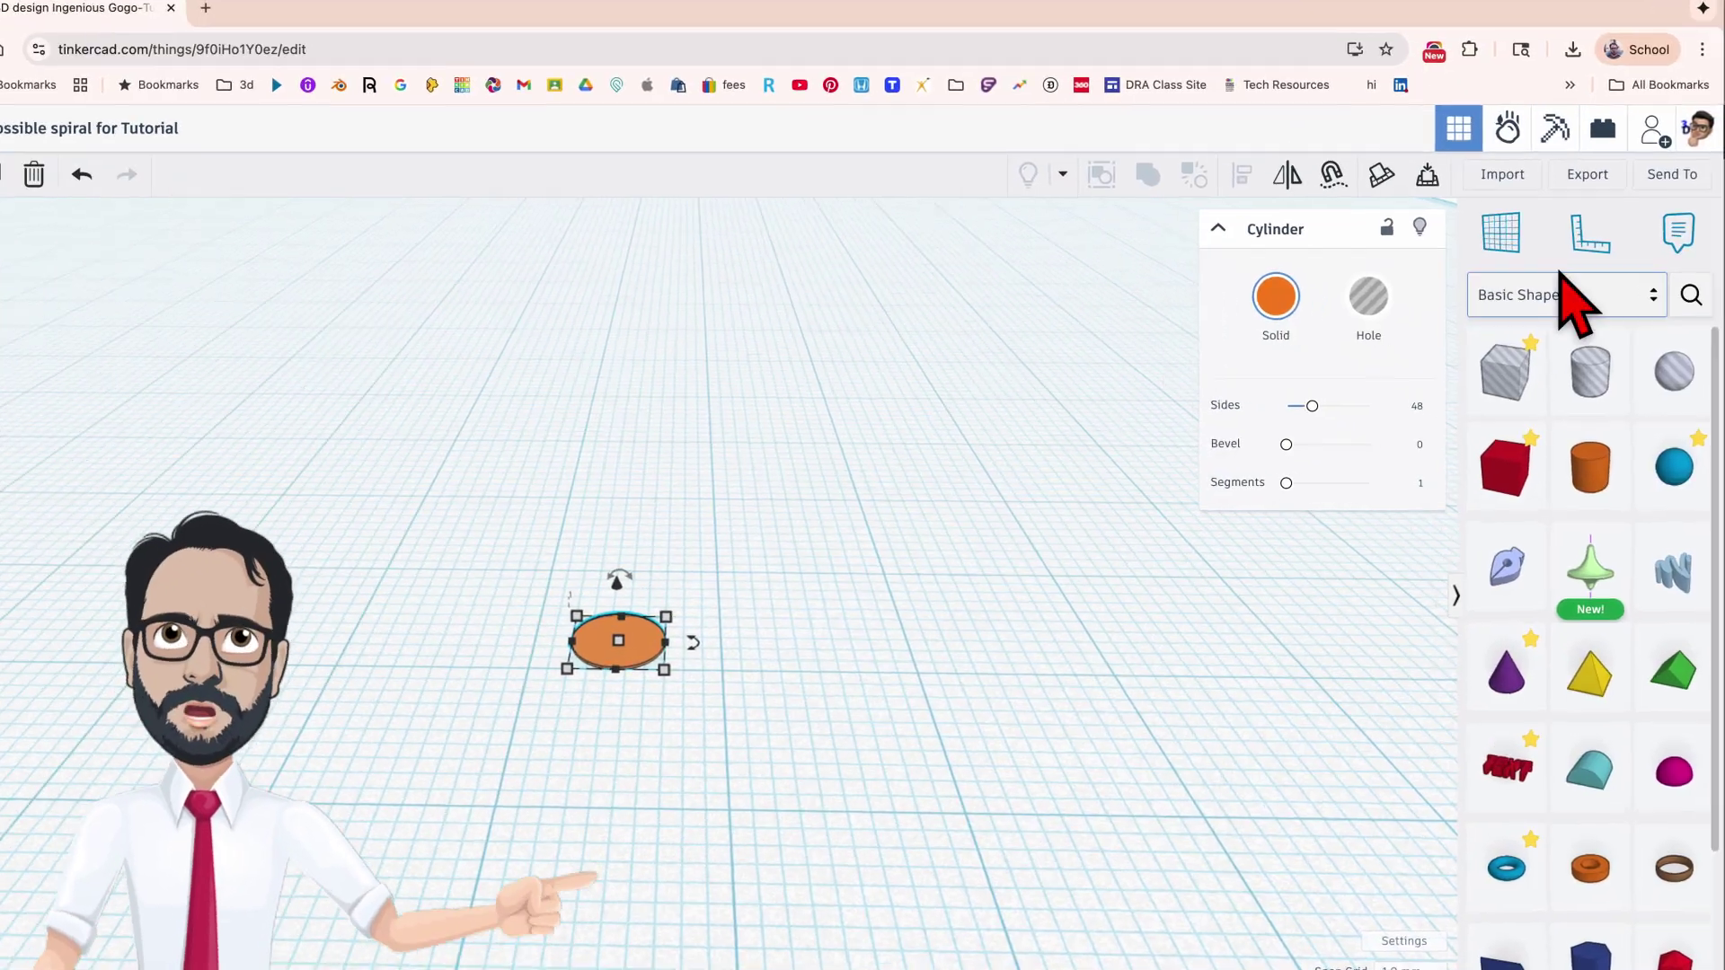
pyautogui.click(1649, 295)
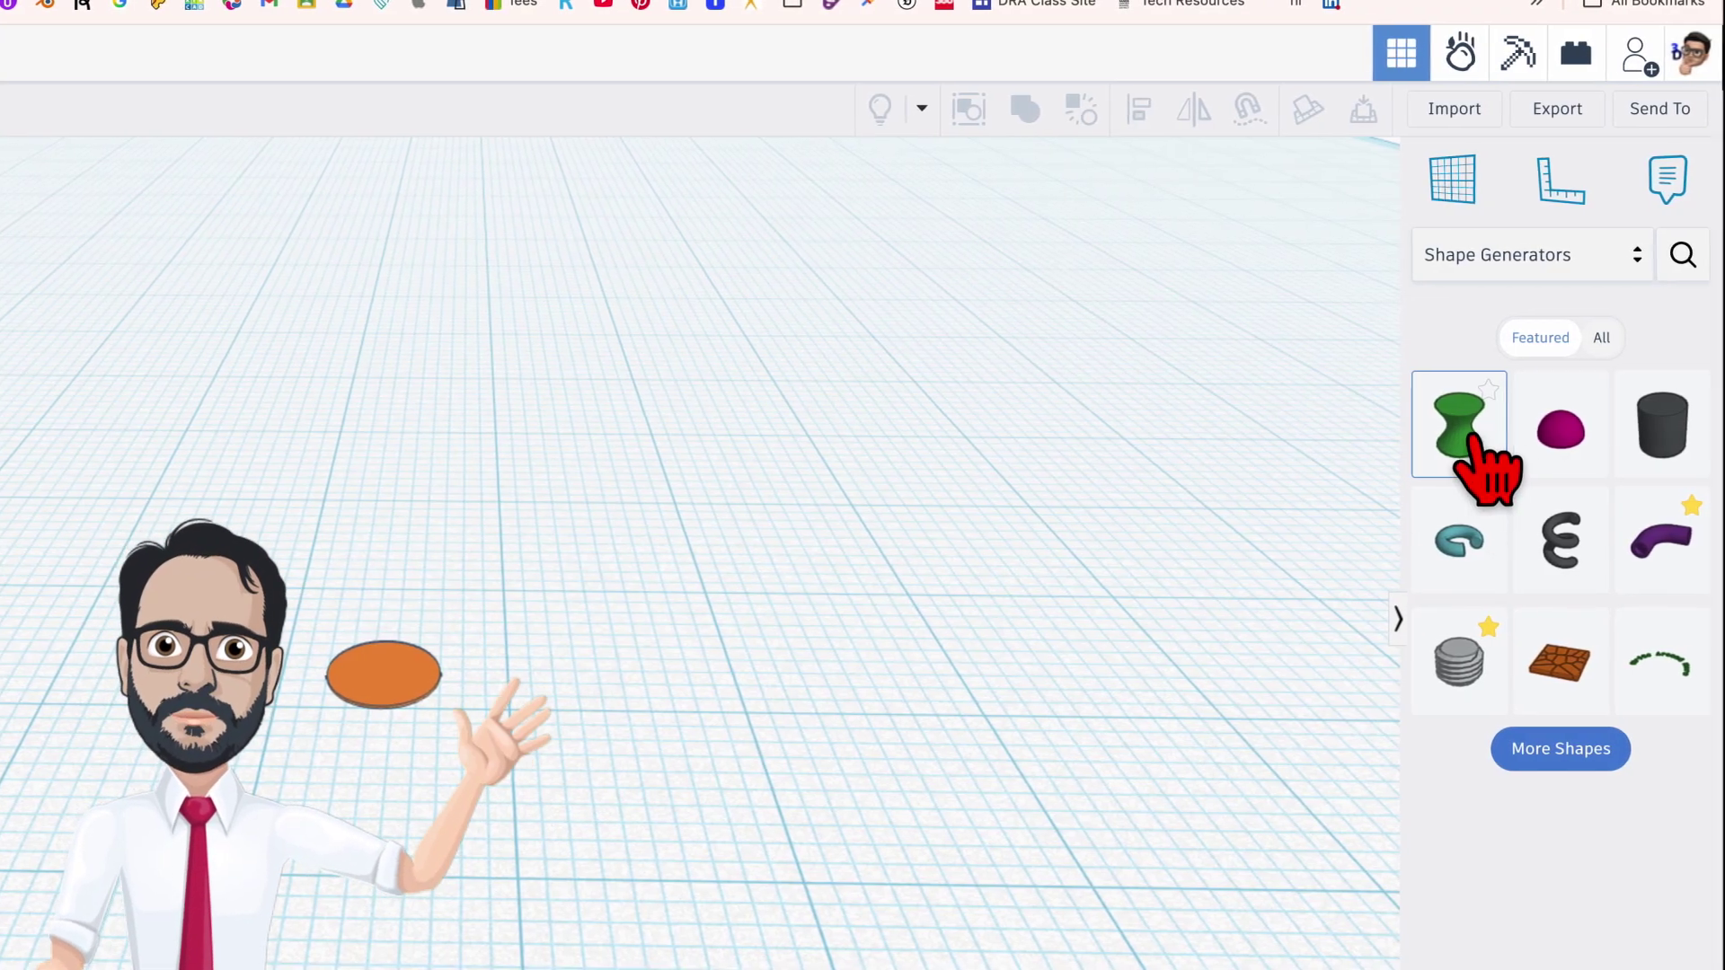
# Add a Hyperboloid with 60 sides and rotate it 90° onto its side.
pyautogui.moveTo(1525, 445); pyautogui.dragTo(886, 570)
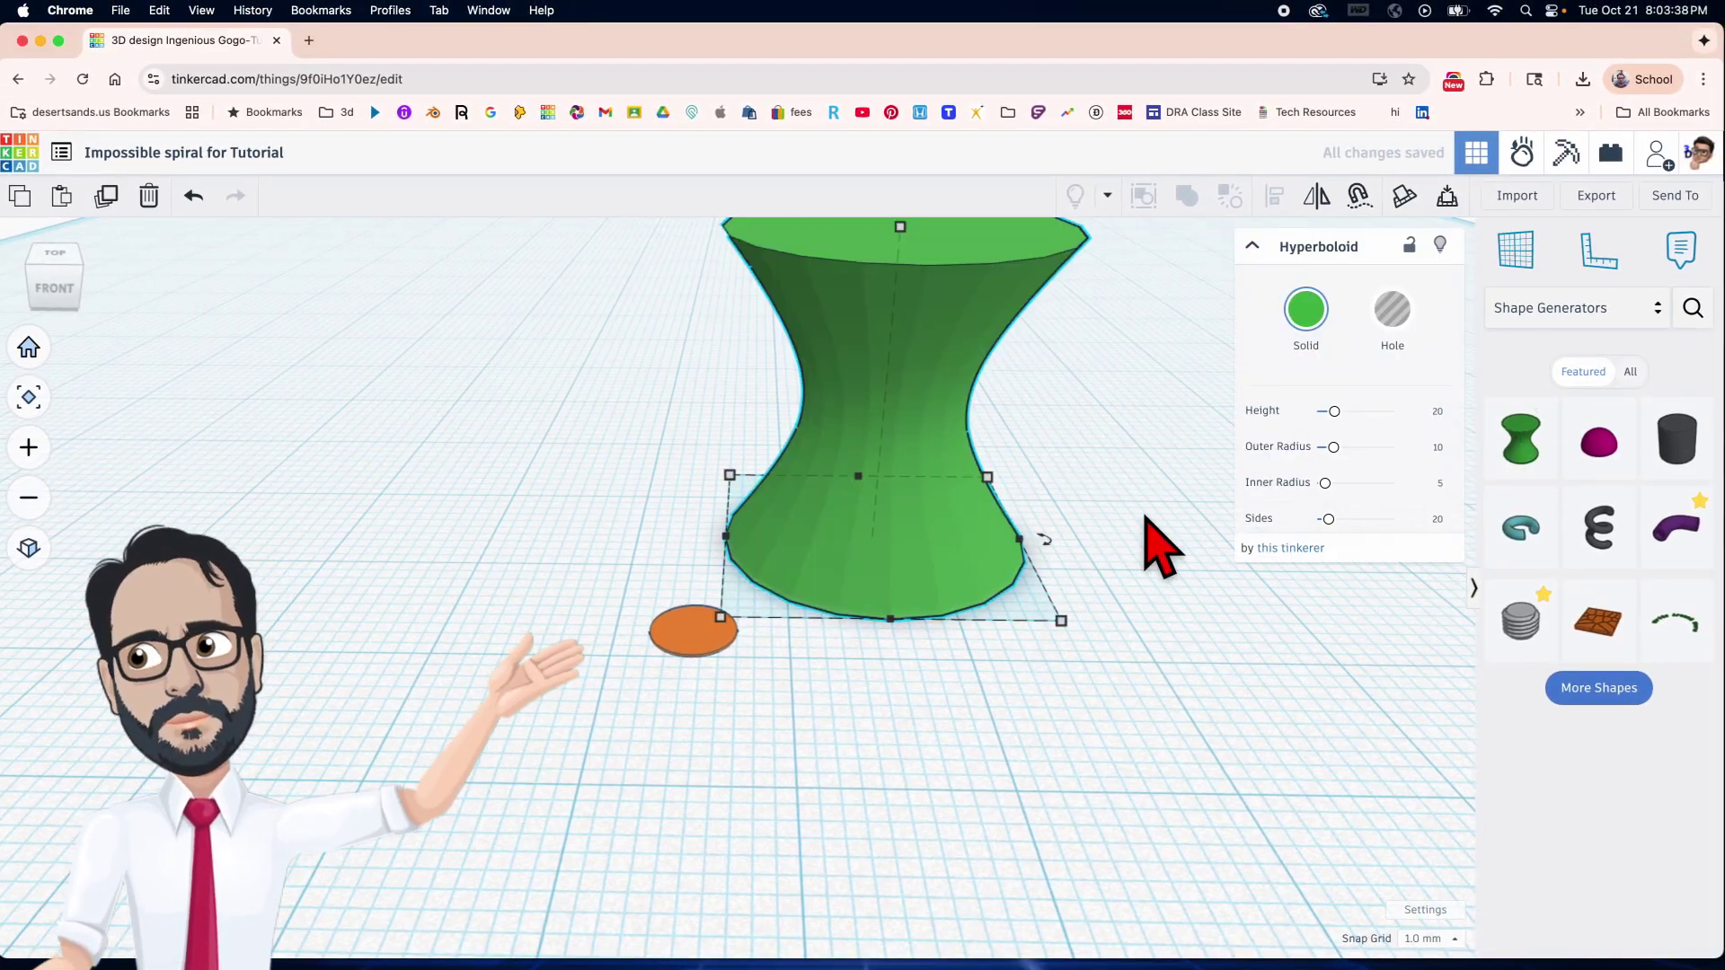
pyautogui.moveTo(973, 490); pyautogui.dragTo(930, 479, button='right')
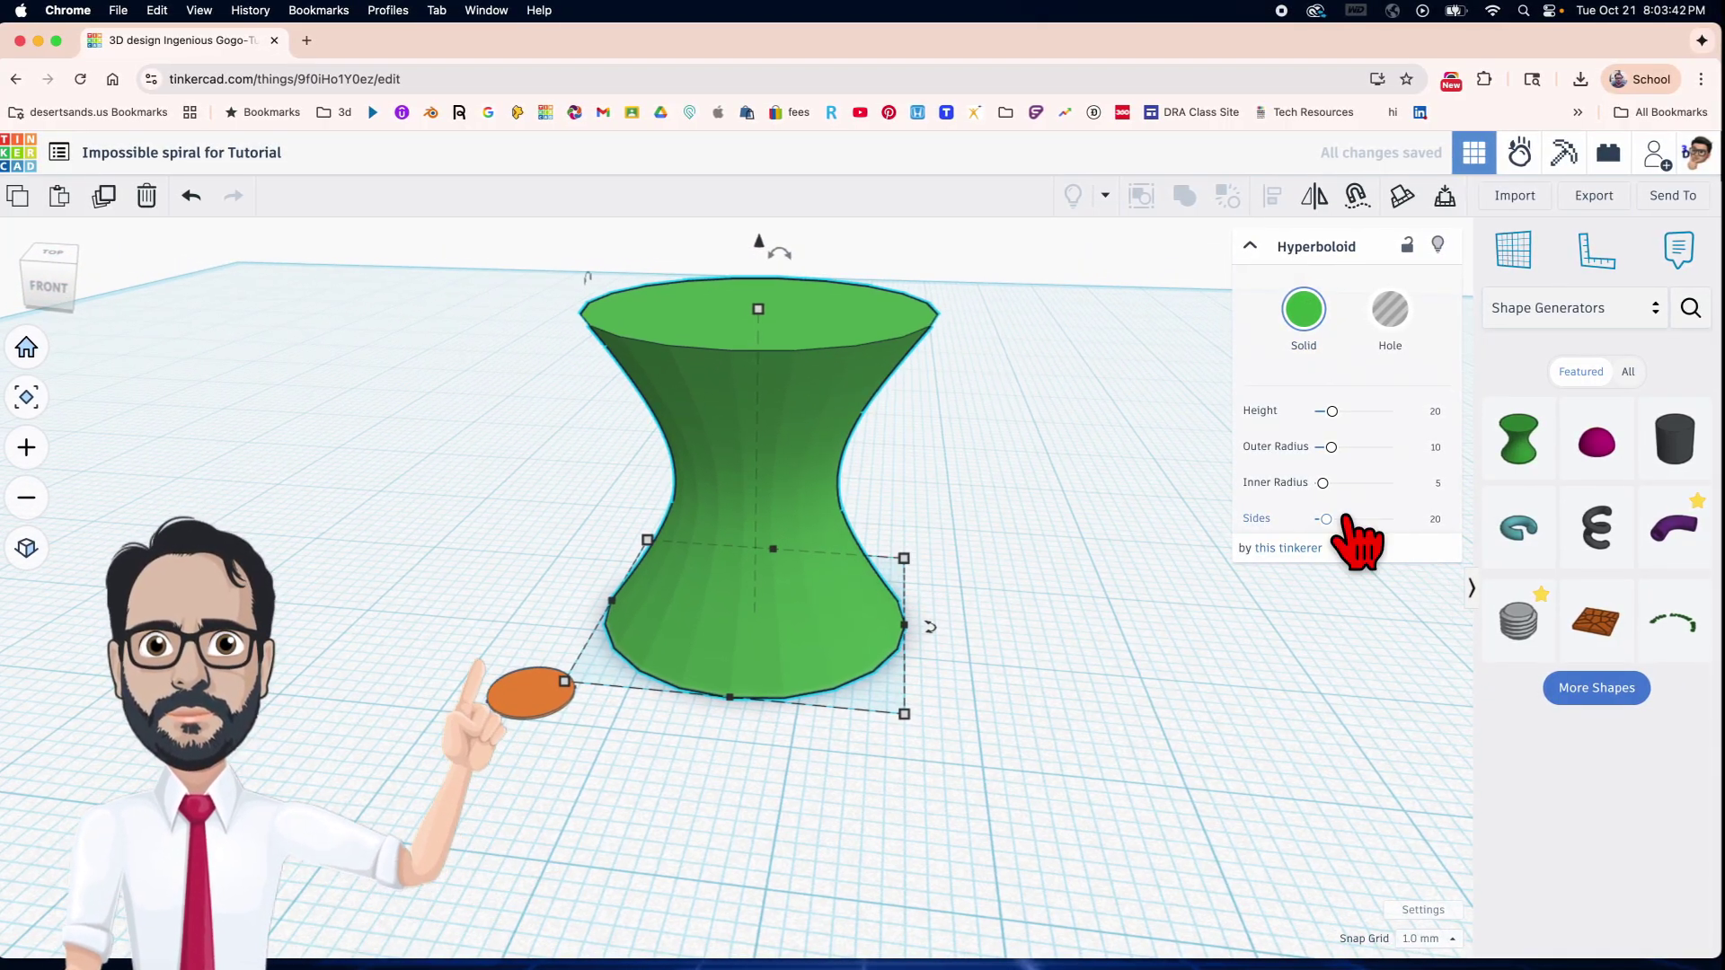
pyautogui.moveTo(1322, 520); pyautogui.dragTo(1525, 512)
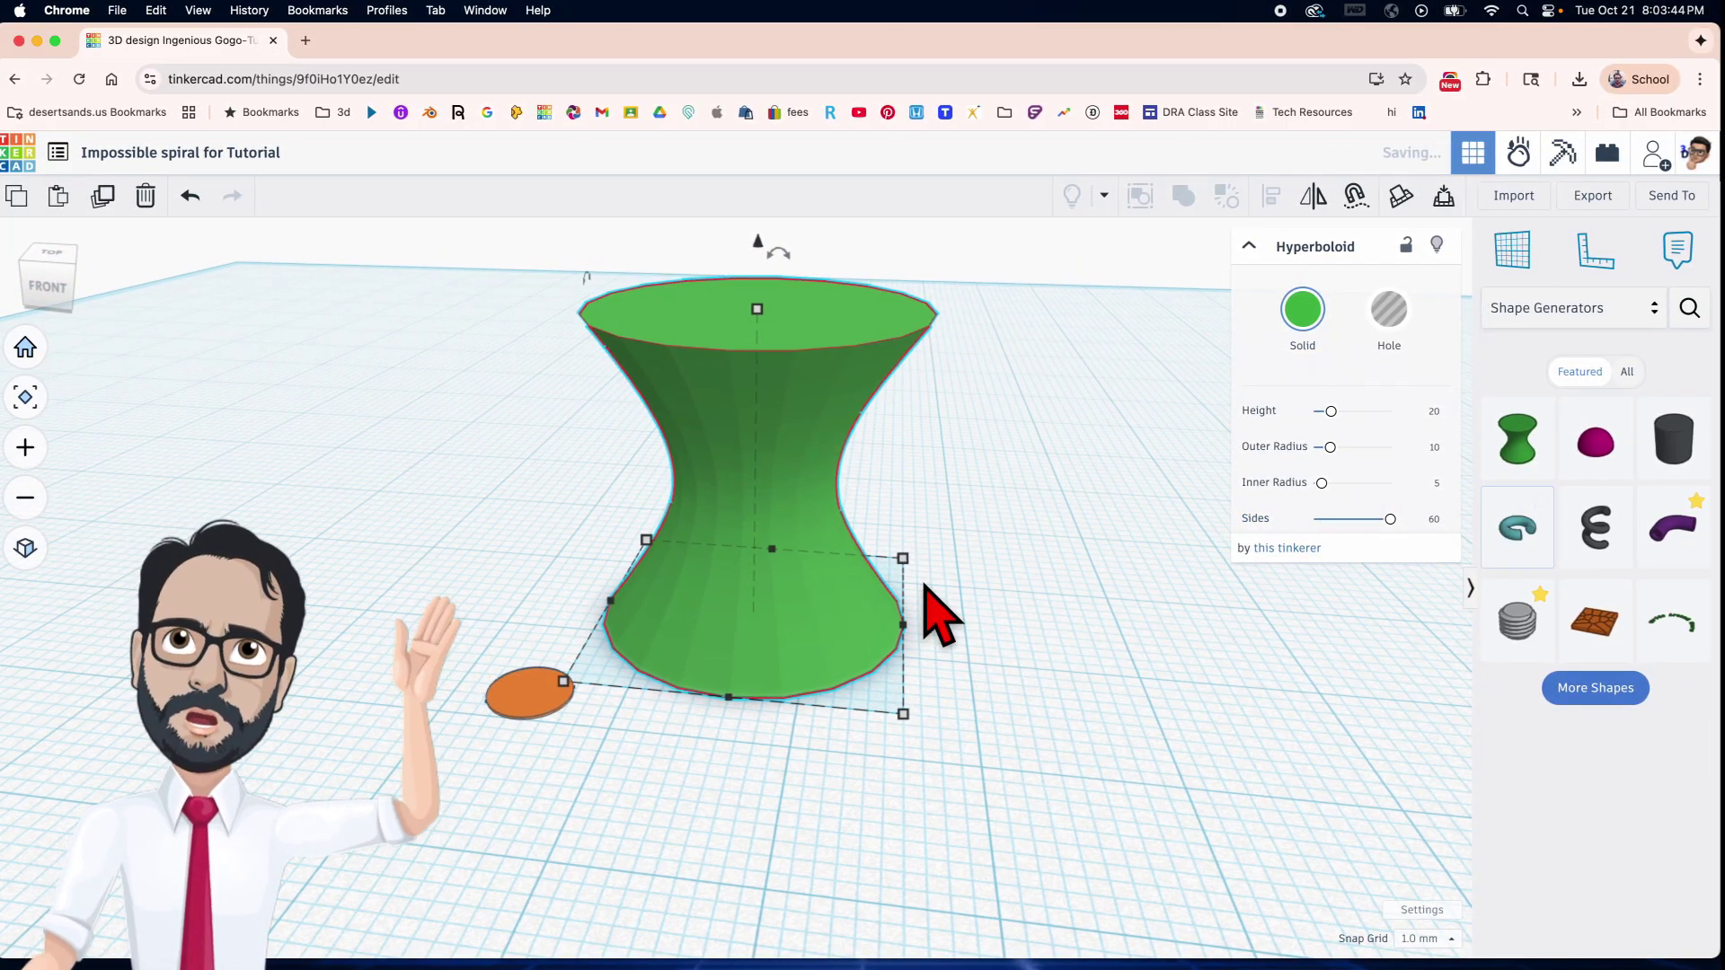
pyautogui.moveTo(729, 460); pyautogui.dragTo(659, 542, button='right')
pyautogui.moveTo(657, 542); pyautogui.dragTo(720, 446)
pyautogui.moveTo(654, 263)
pyautogui.moveTo(654, 263); pyautogui.dragTo(519, 409)
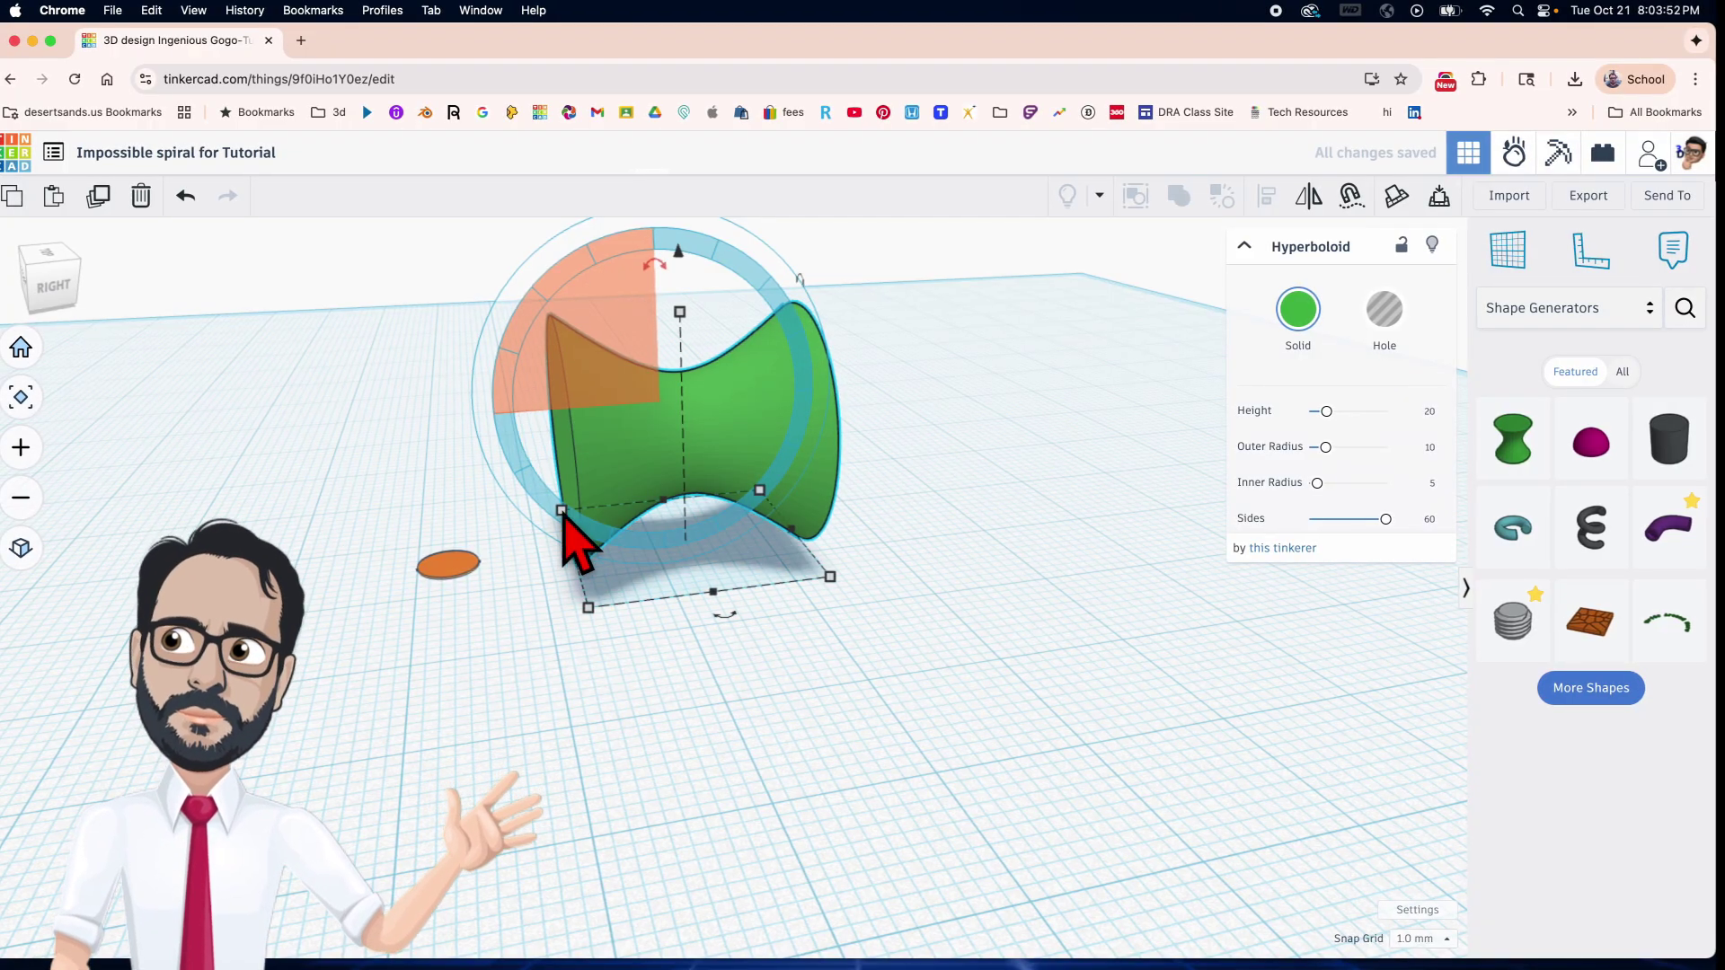
# Set the hyperboloid's width and height to 5 mm and move it beside the disc.
pyautogui.click(463, 561)
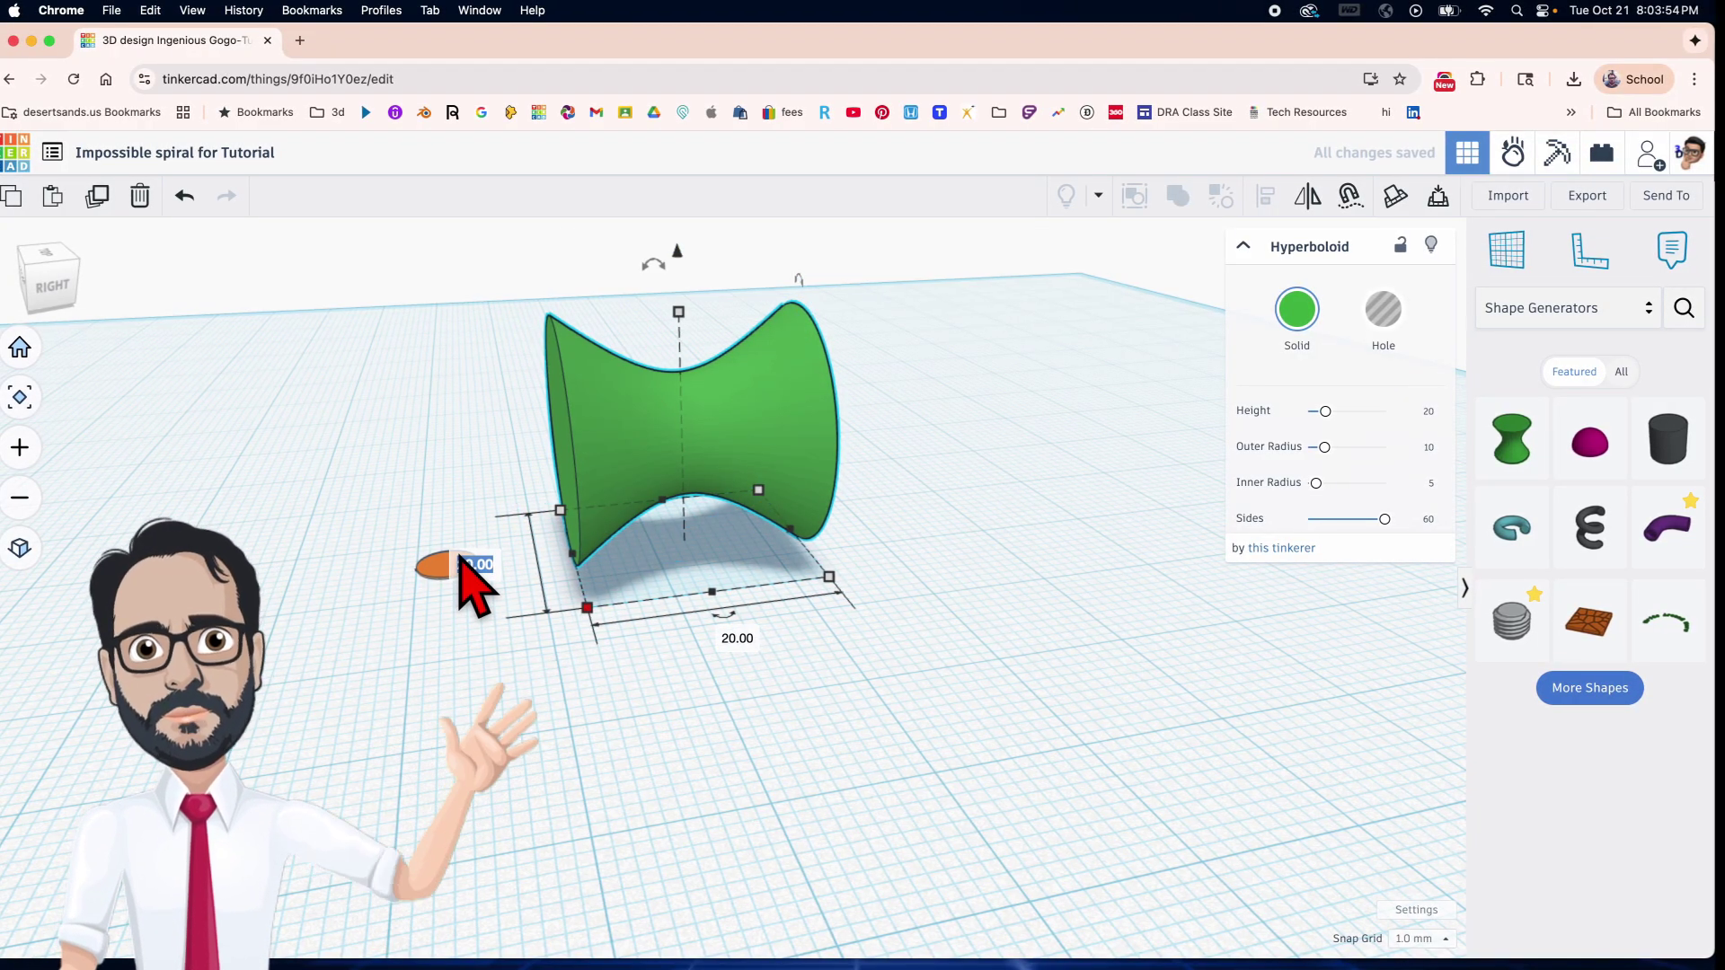
pyautogui.press('Return')
pyautogui.click(661, 295)
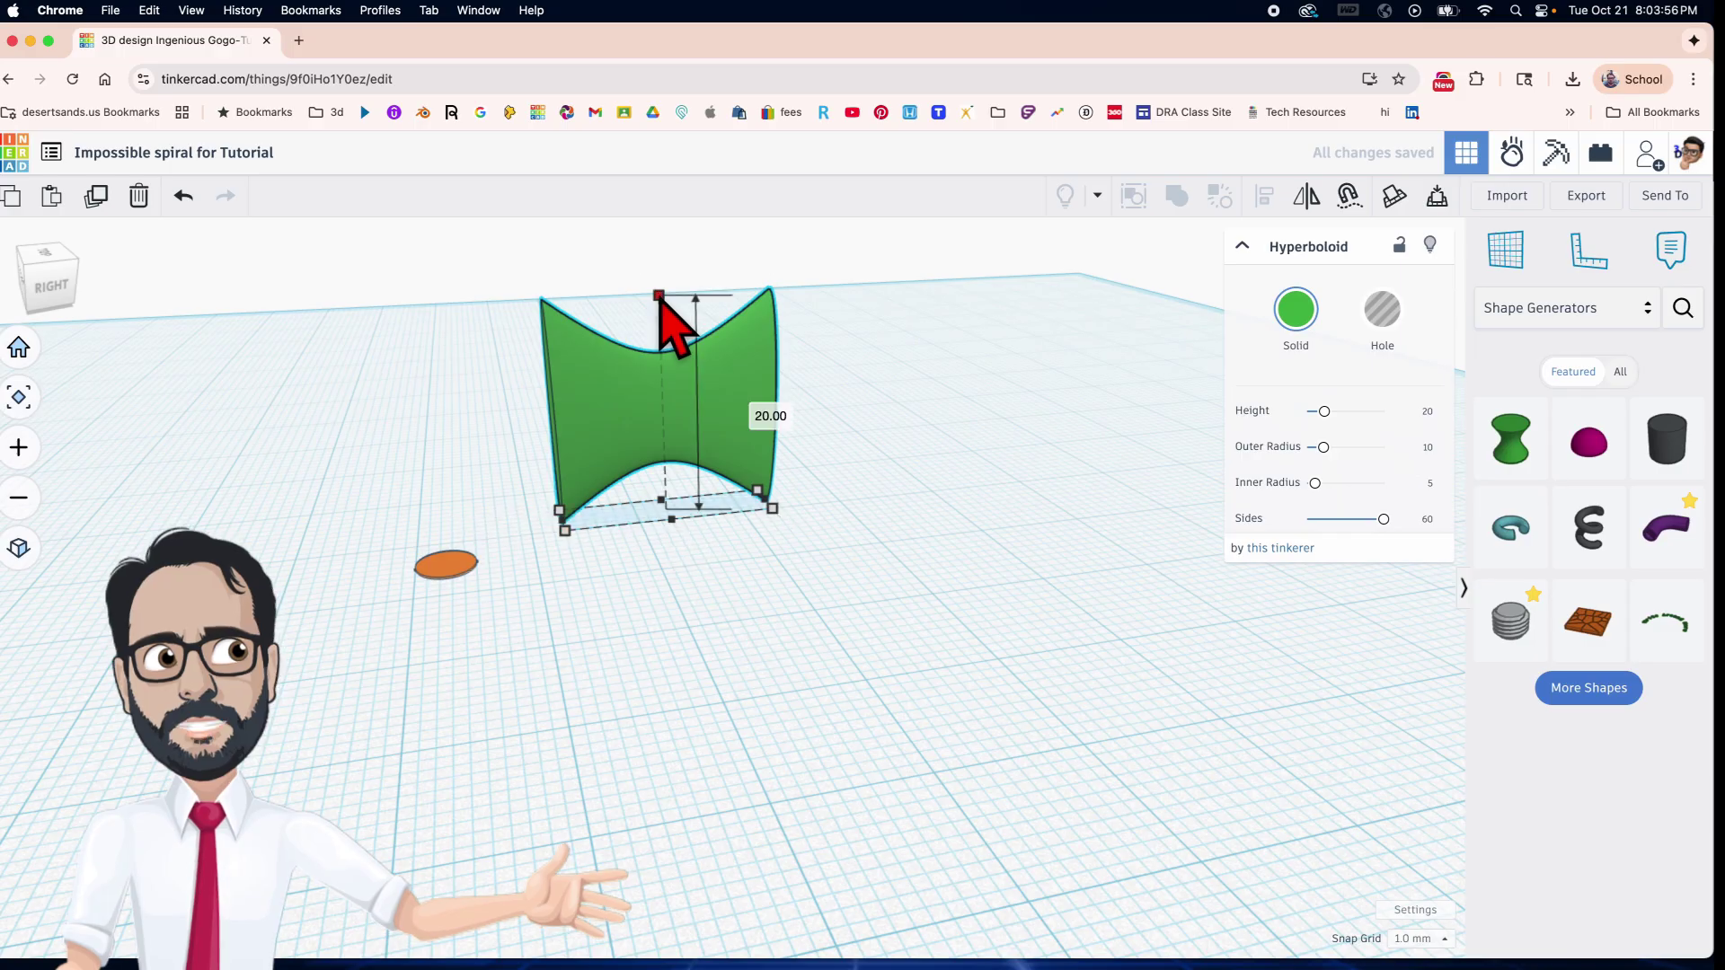
pyautogui.write('5')
pyautogui.press('Return')
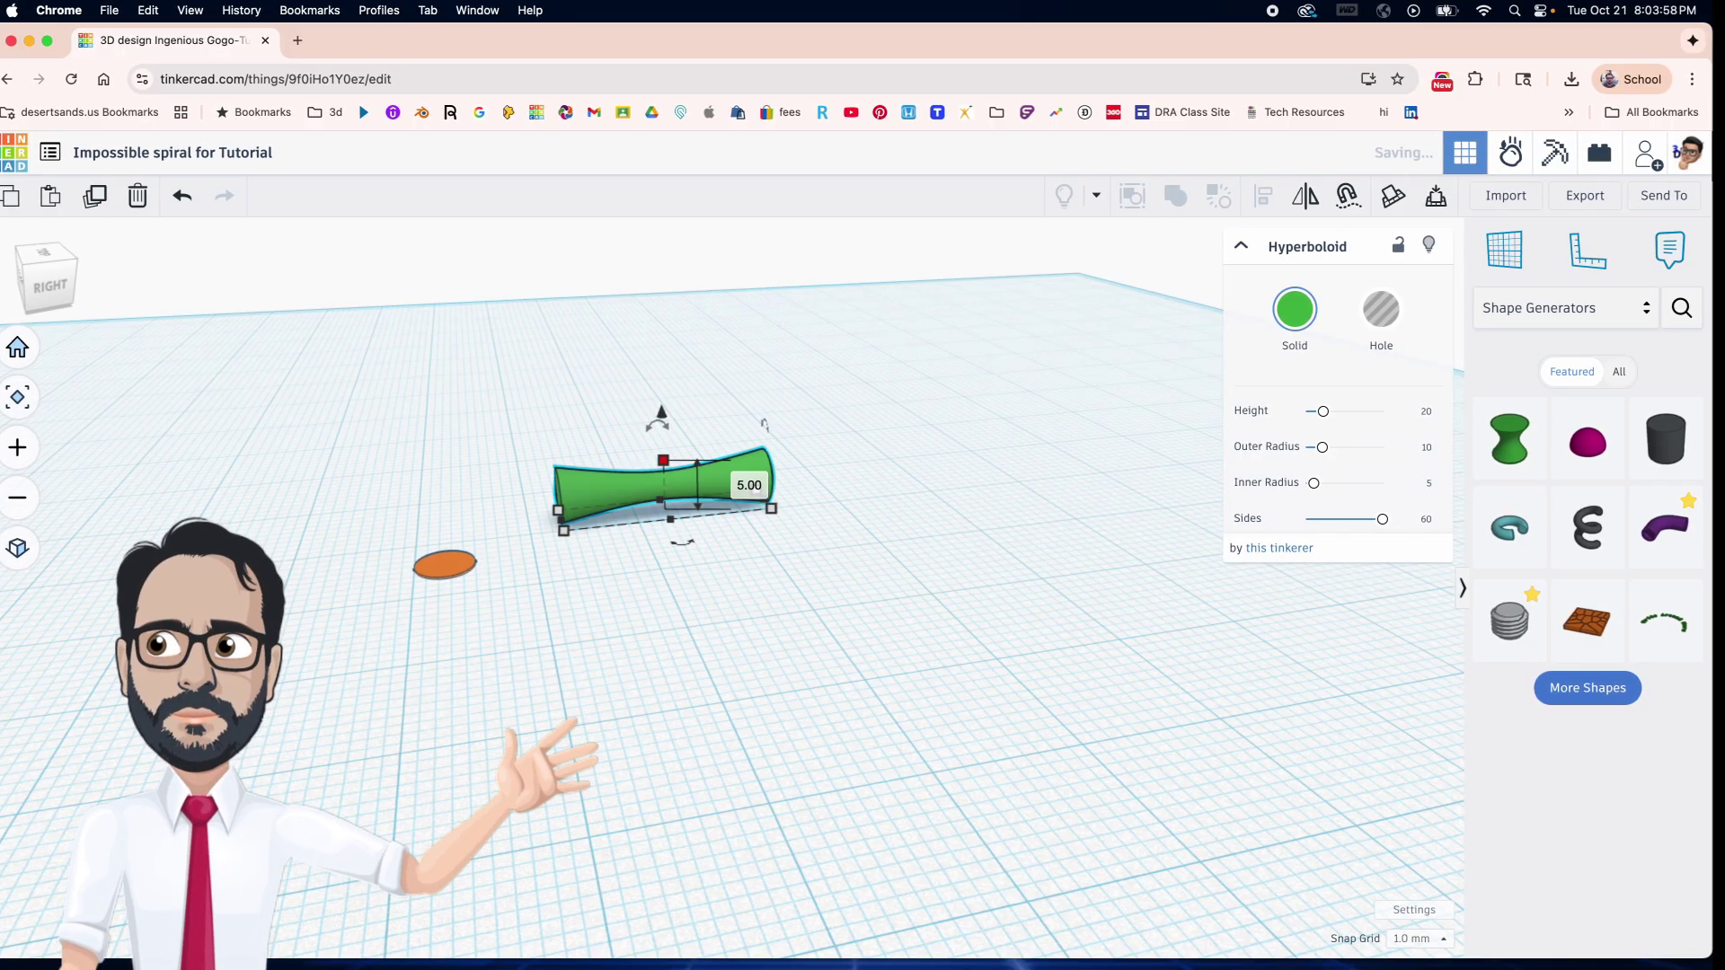
pyautogui.moveTo(616, 520); pyautogui.dragTo(511, 581)
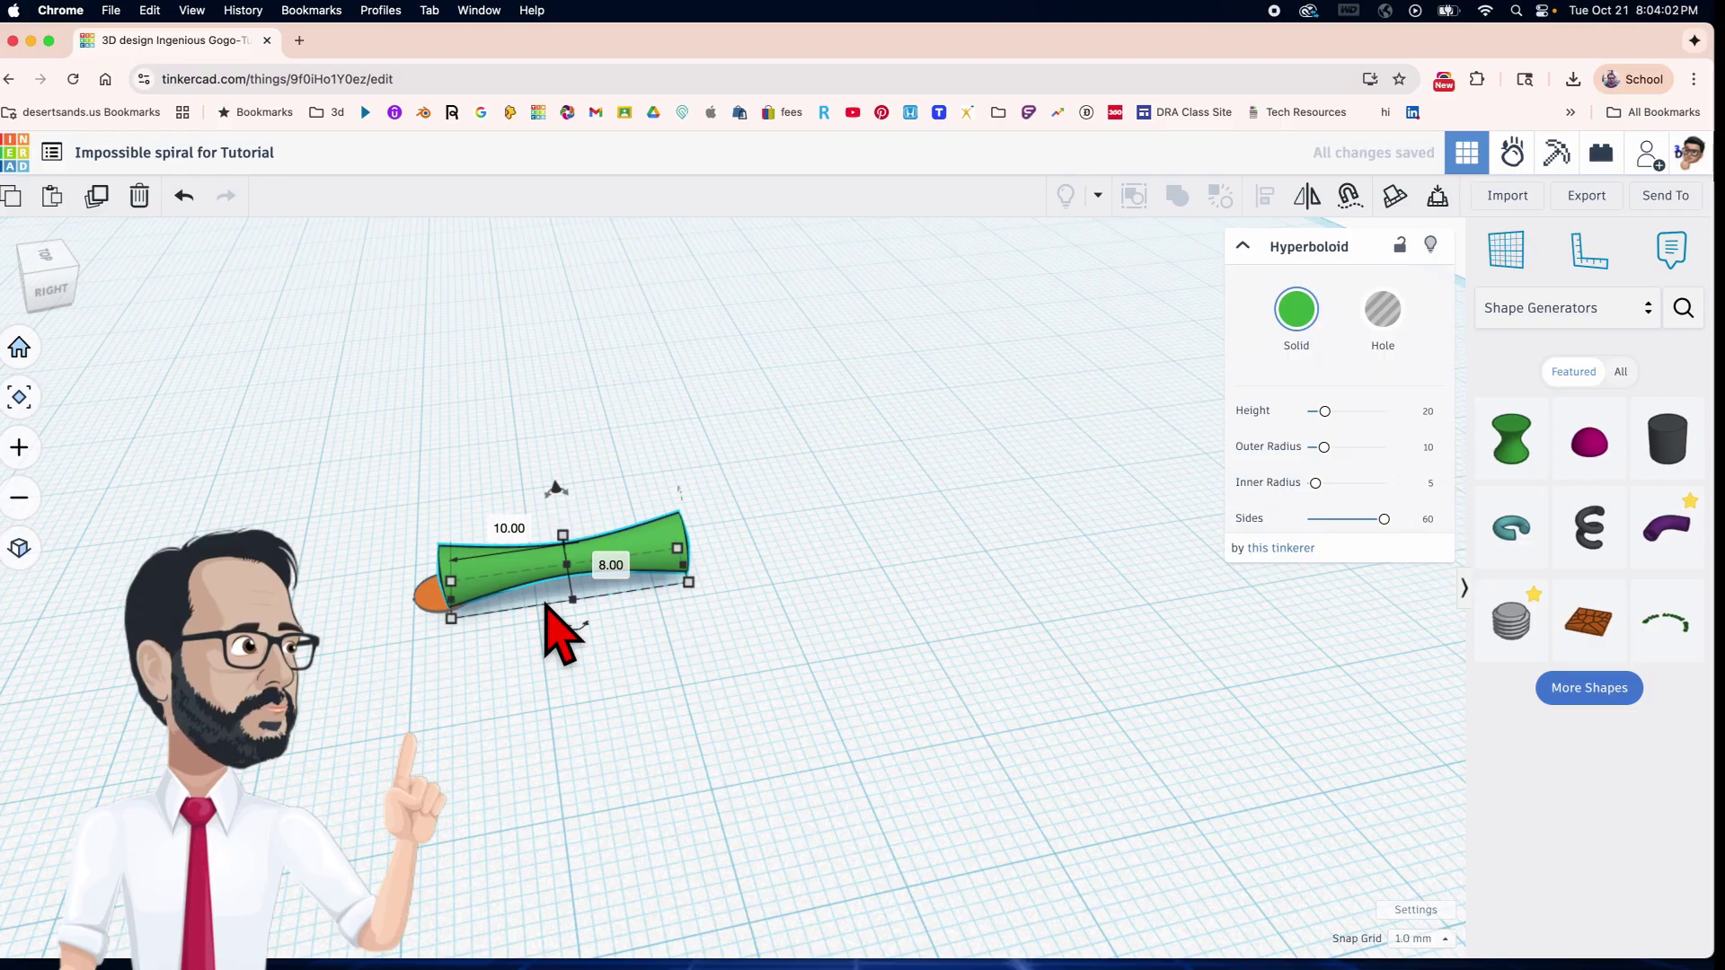
pyautogui.click(1418, 941)
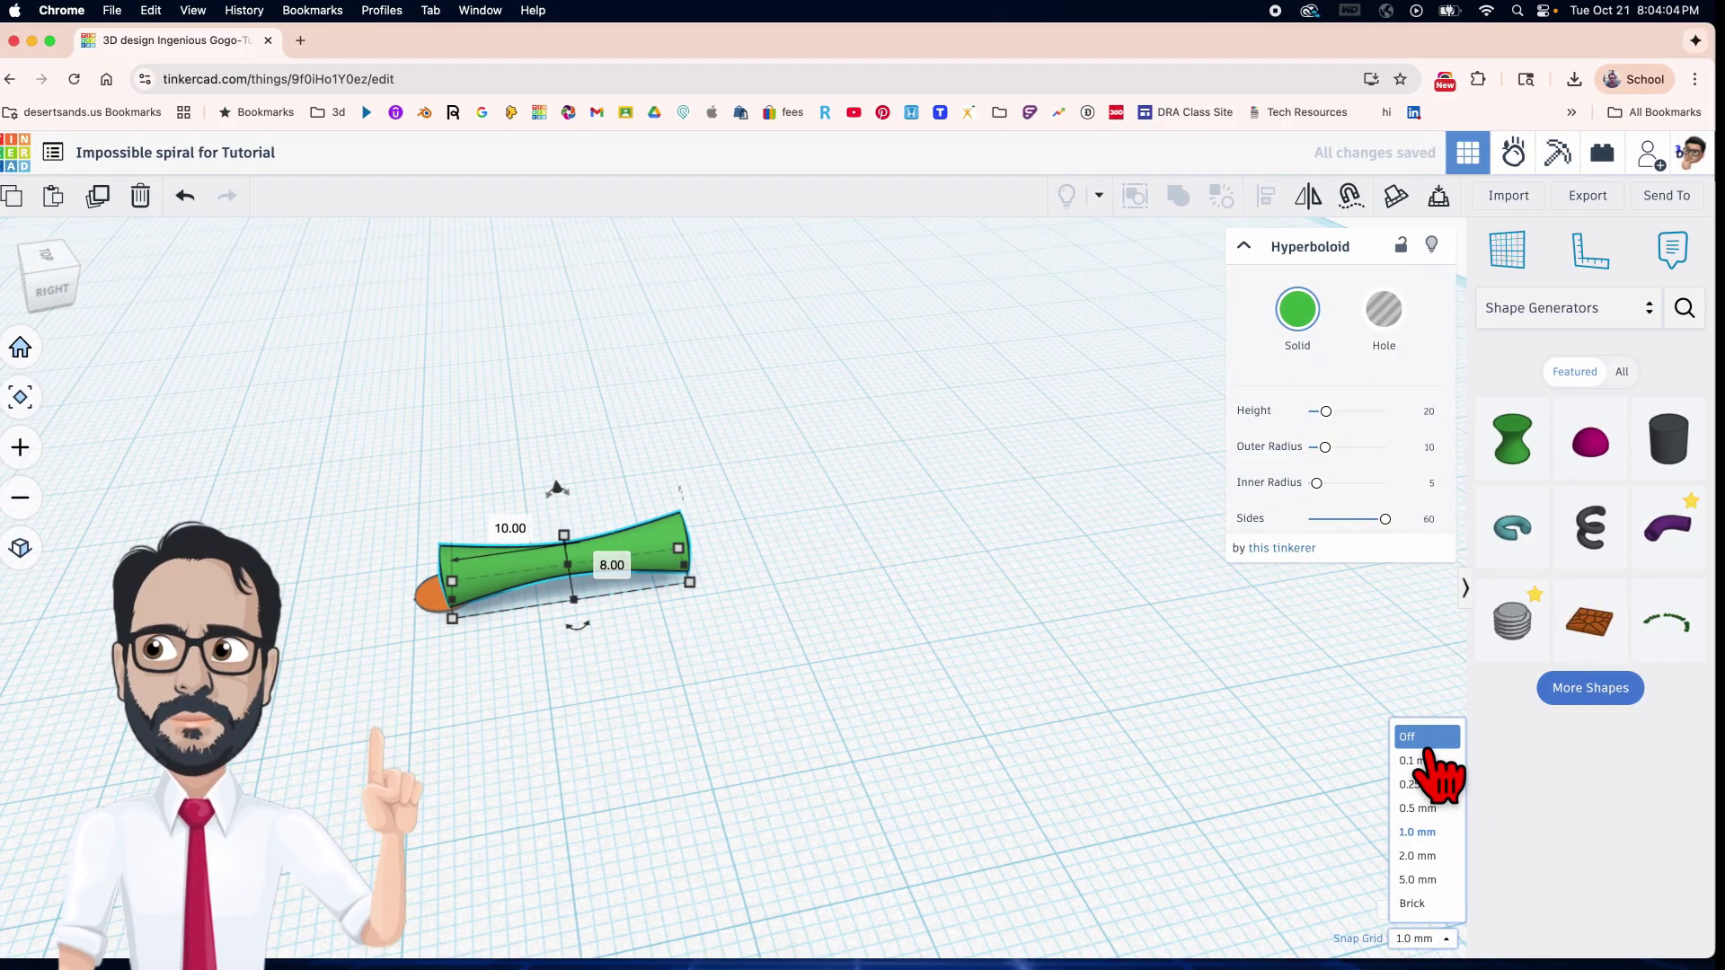
# Turn grid snapping off and lower the hyperboloid to -2.5 mm elevation.
pyautogui.click(1424, 730)
pyautogui.scroll(3, 458, 683)
pyautogui.scroll(4, 539, 647)
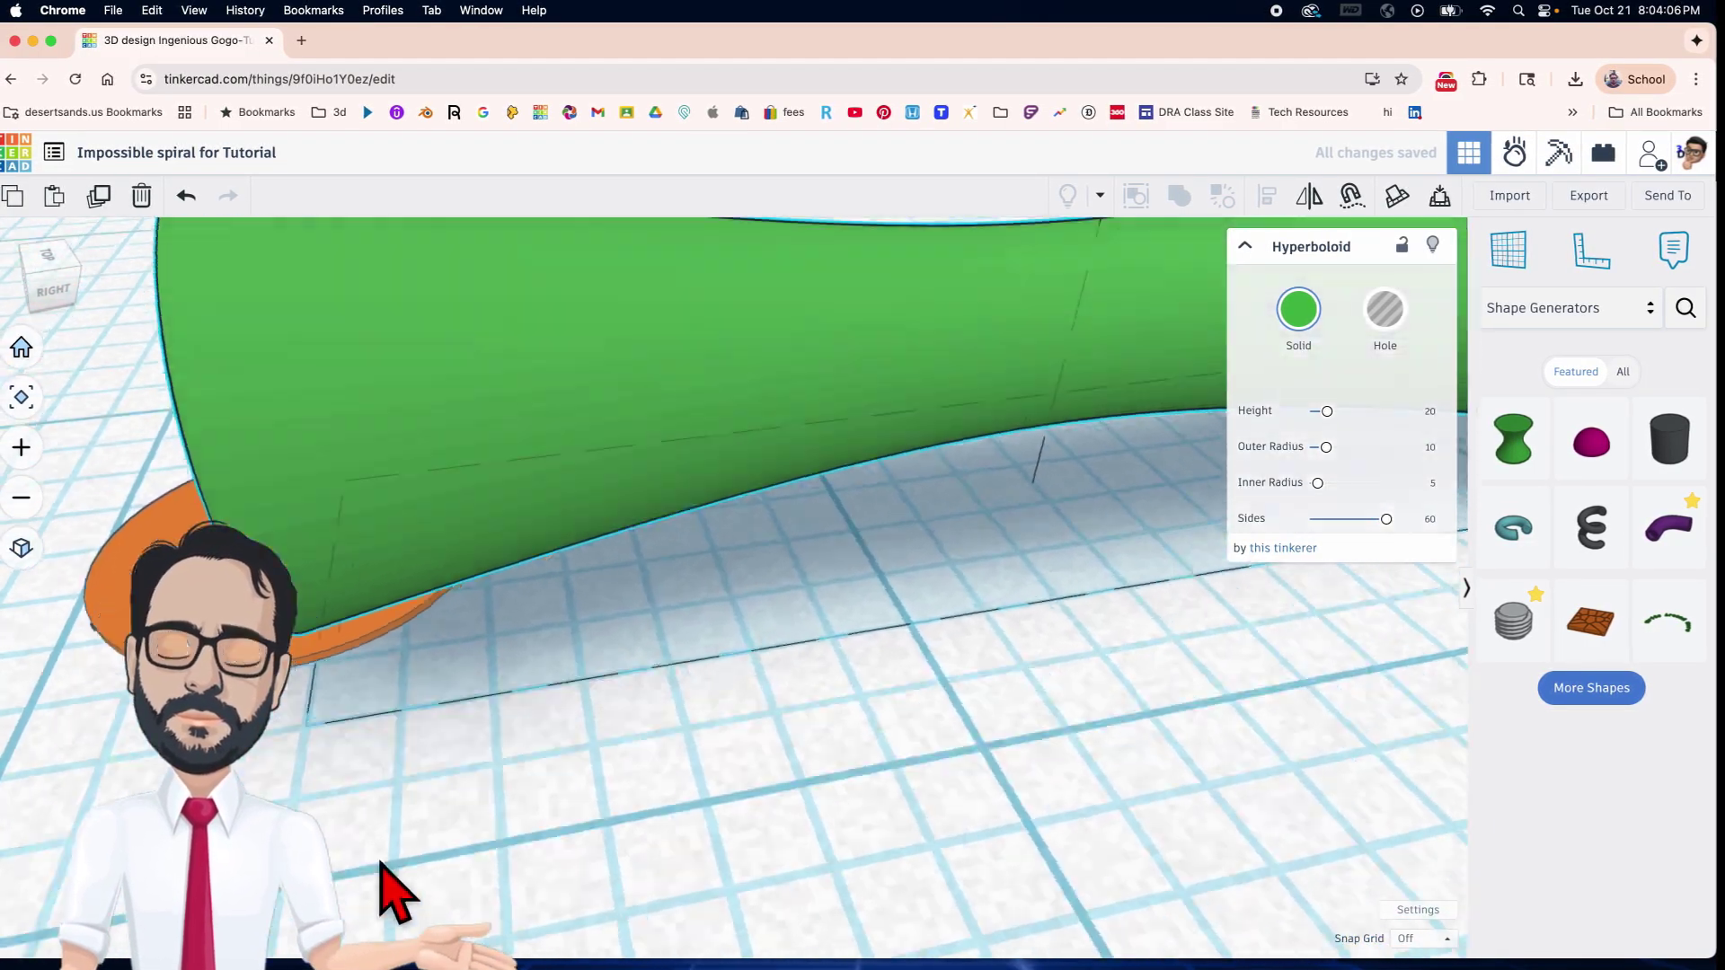
pyautogui.scroll(-3, 782, 705)
pyautogui.scroll(2, 723, 719)
pyautogui.moveTo(710, 687); pyautogui.dragTo(674, 701, button='middle')
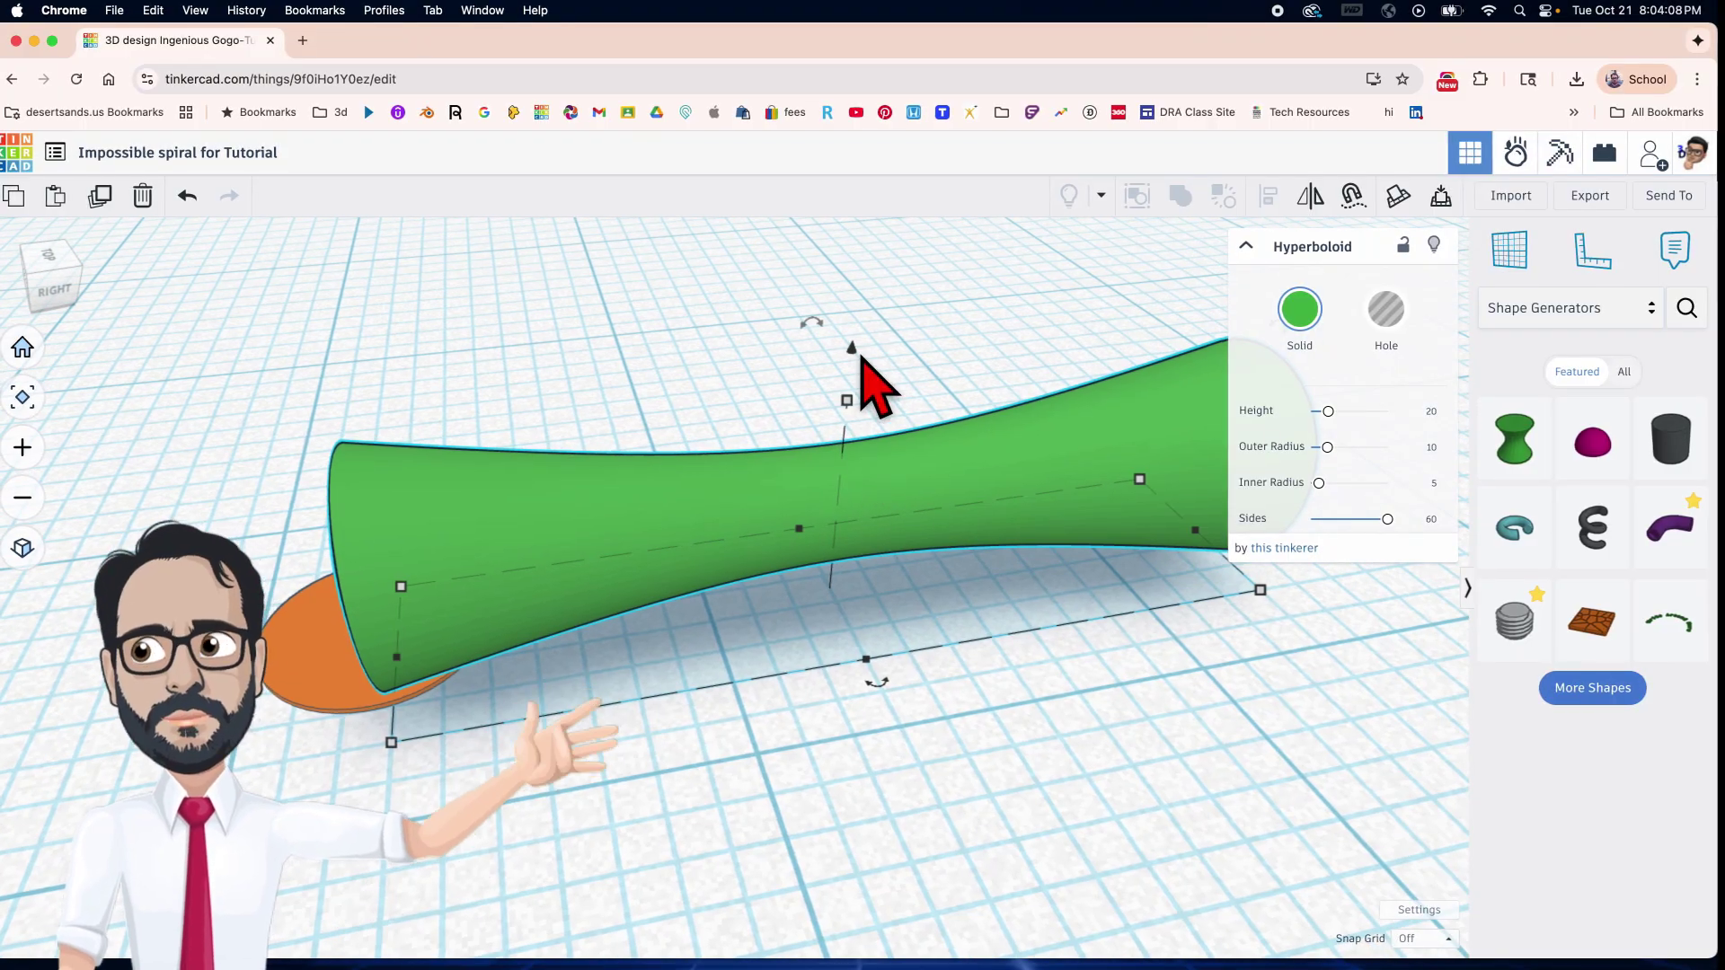
pyautogui.moveTo(861, 356); pyautogui.dragTo(852, 376)
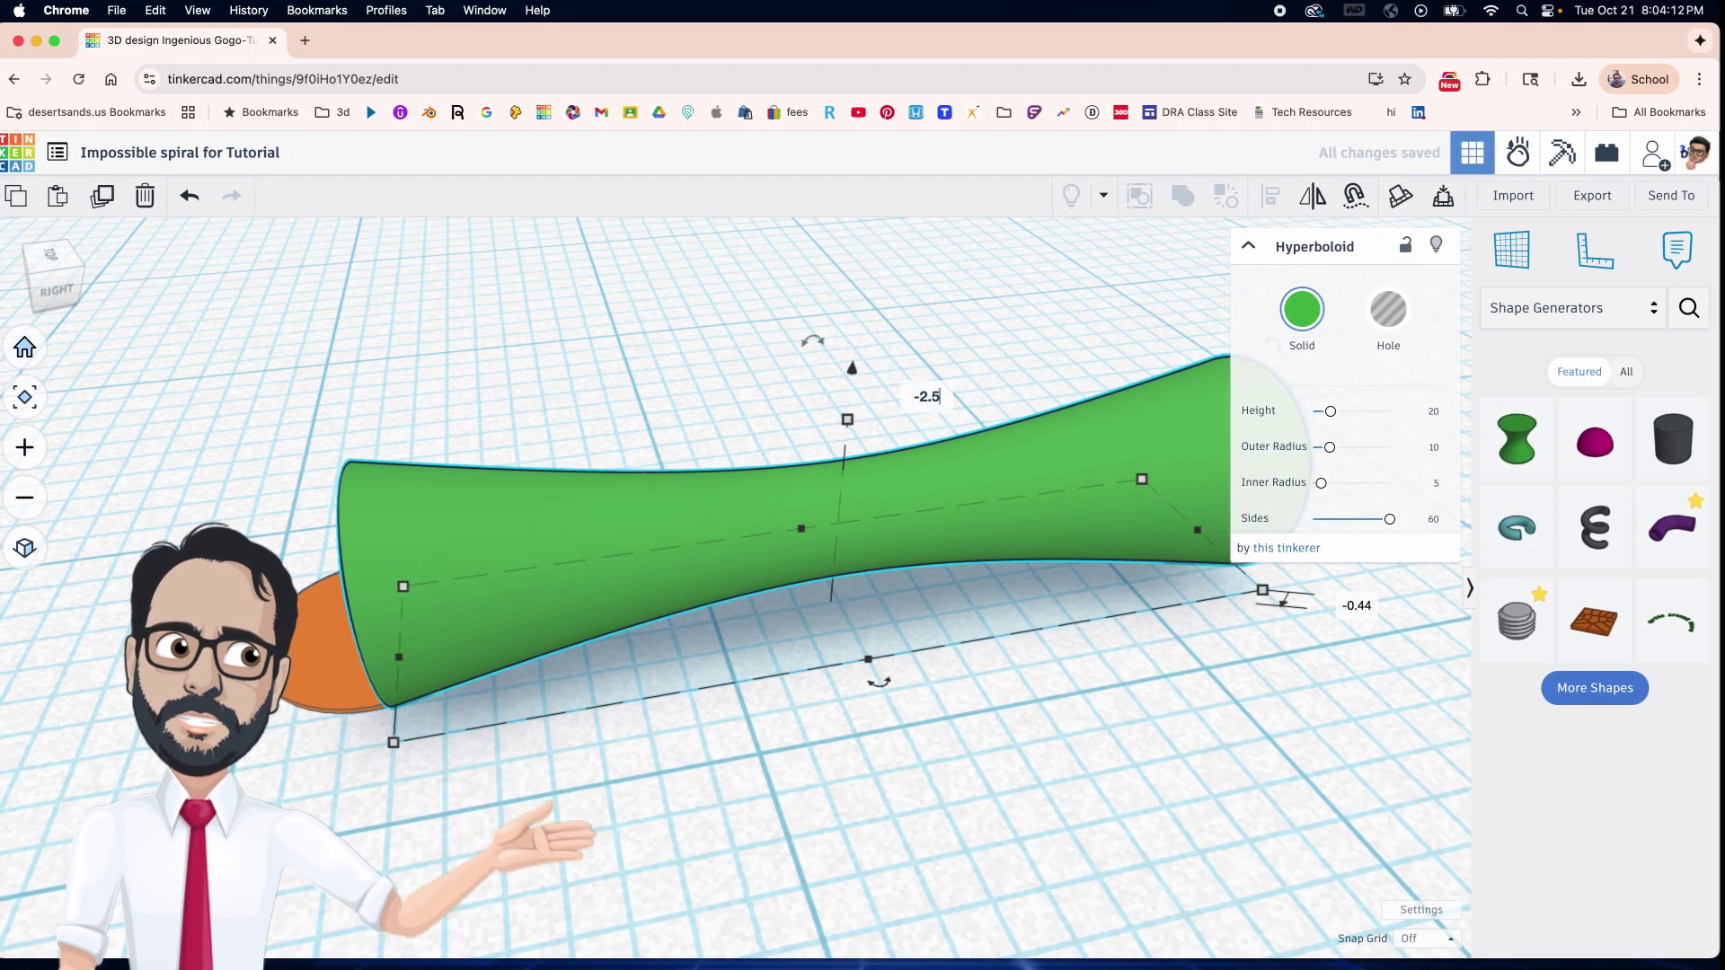
pyautogui.press('Return')
# Select the disc and hyperboloid and align the disc to the hyperboloid's centre.
pyautogui.moveTo(651, 714); pyautogui.dragTo(923, 698, button='right')
pyautogui.scroll(-5, 923, 699)
pyautogui.moveTo(918, 697); pyautogui.dragTo(906, 731, button='middle')
pyautogui.scroll(5, 899, 700)
pyautogui.moveTo(901, 701); pyautogui.dragTo(959, 694, button='right')
pyautogui.moveTo(699, 503); pyautogui.dragTo(815, 585)
pyautogui.keyDown('shift'); pyautogui.click(818, 591); pyautogui.keyUp('shift')
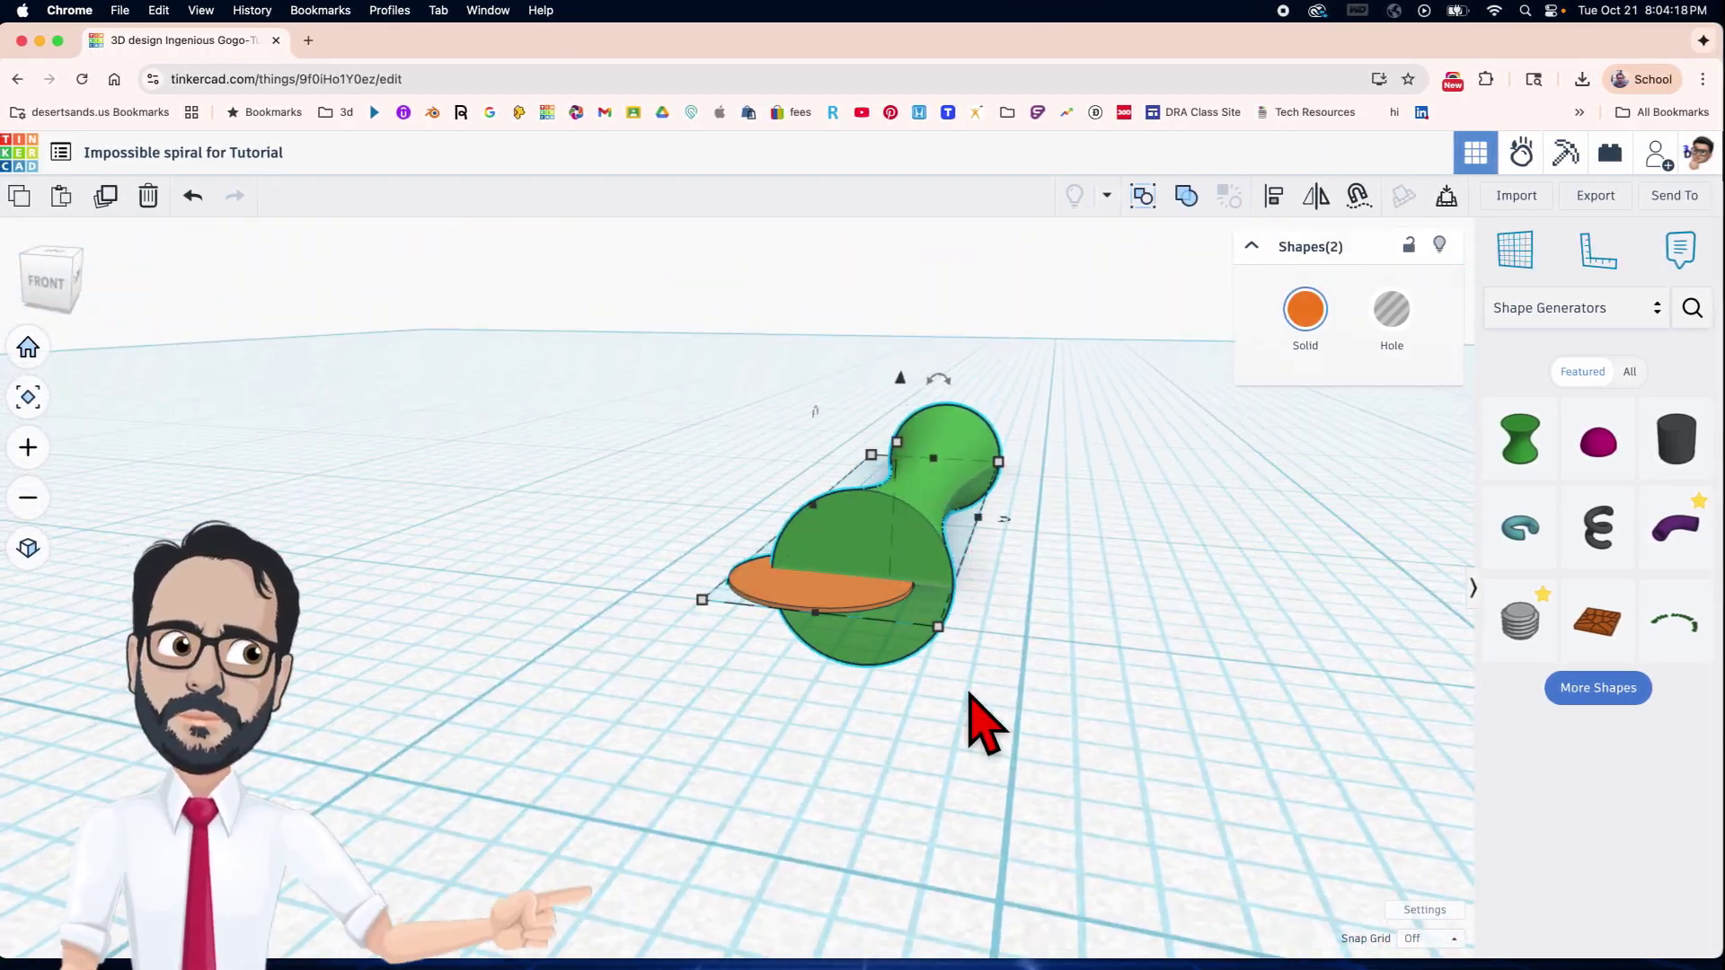
pyautogui.press('l')
pyautogui.click(809, 631)
pyautogui.moveTo(808, 631); pyautogui.dragTo(926, 706, button='right')
# Group the disc and hyperboloid into a single bundle with Ctrl+G.
pyautogui.moveTo(815, 552); pyautogui.dragTo(1032, 724)
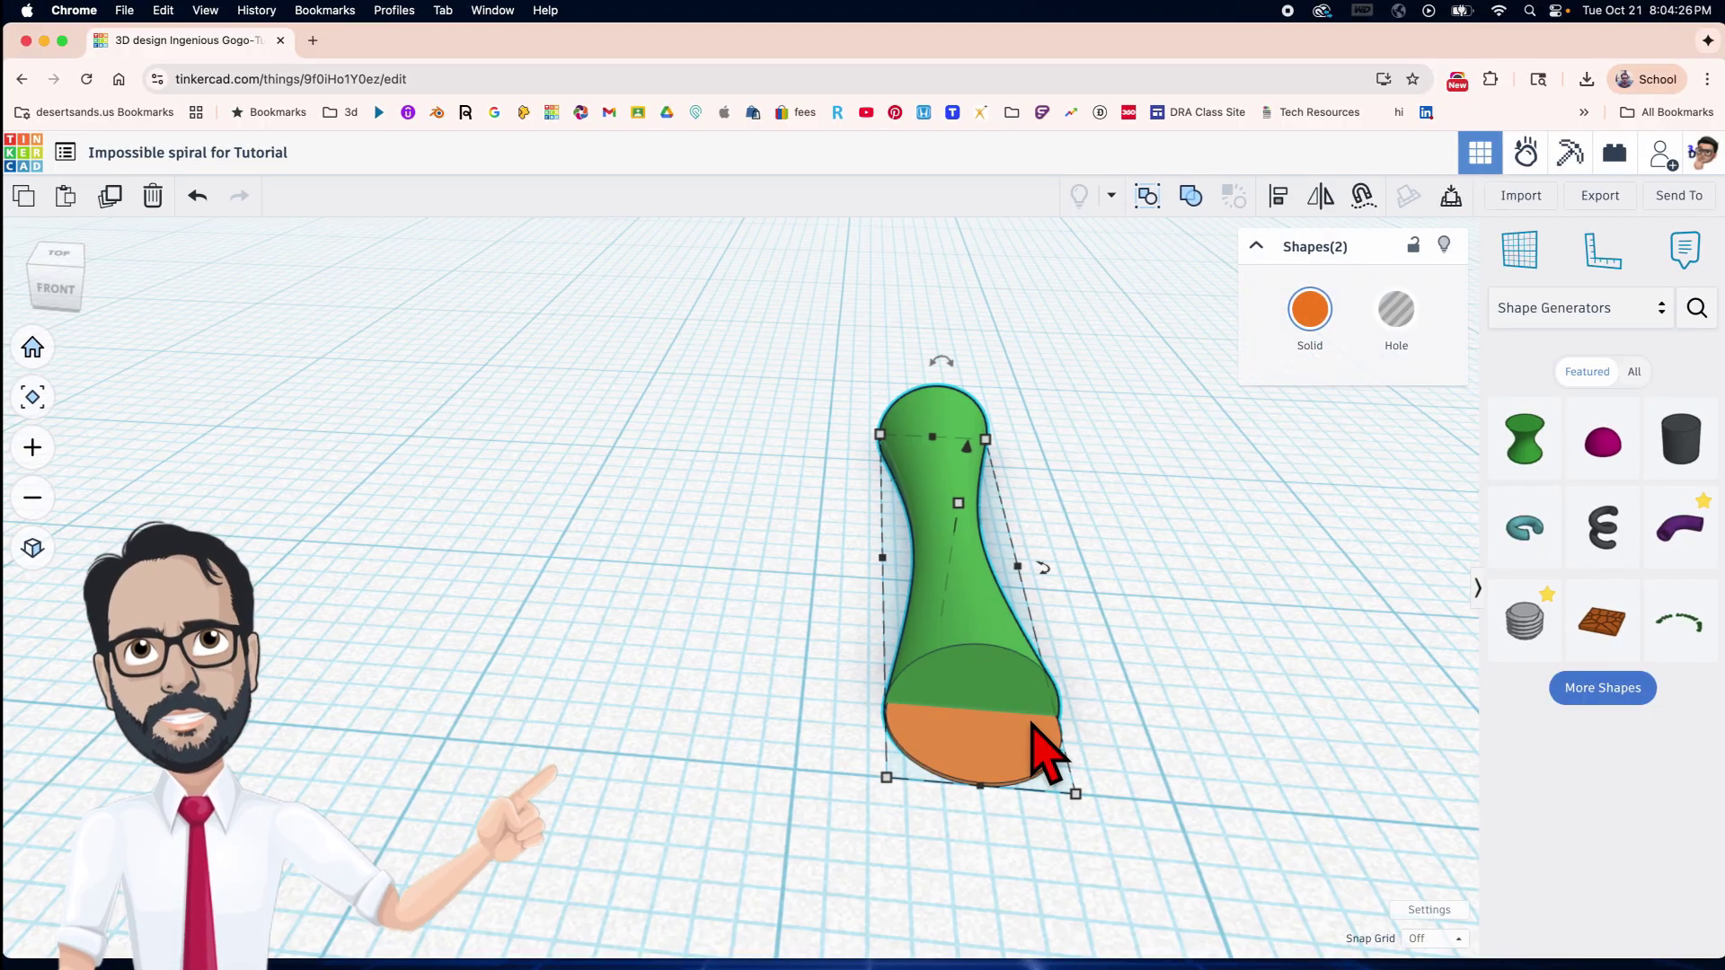
pyautogui.press('super+g')
pyautogui.moveTo(1047, 754); pyautogui.dragTo(909, 740, button='right')
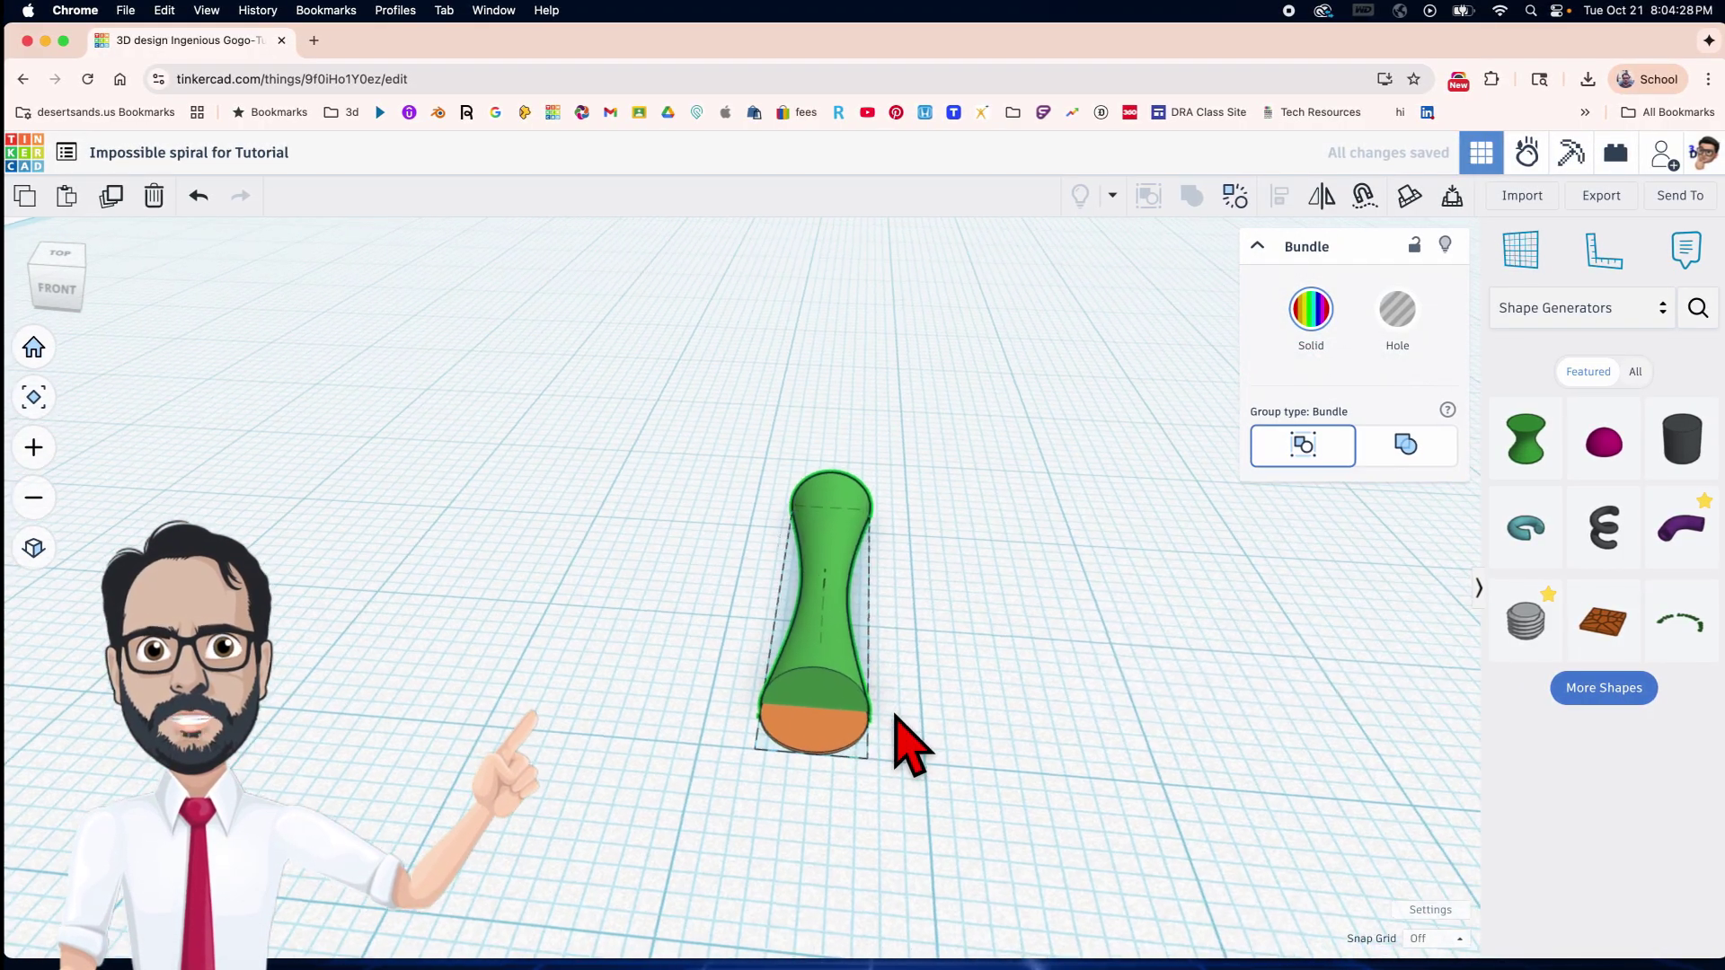
pyautogui.moveTo(919, 608); pyautogui.dragTo(874, 725, button='right')
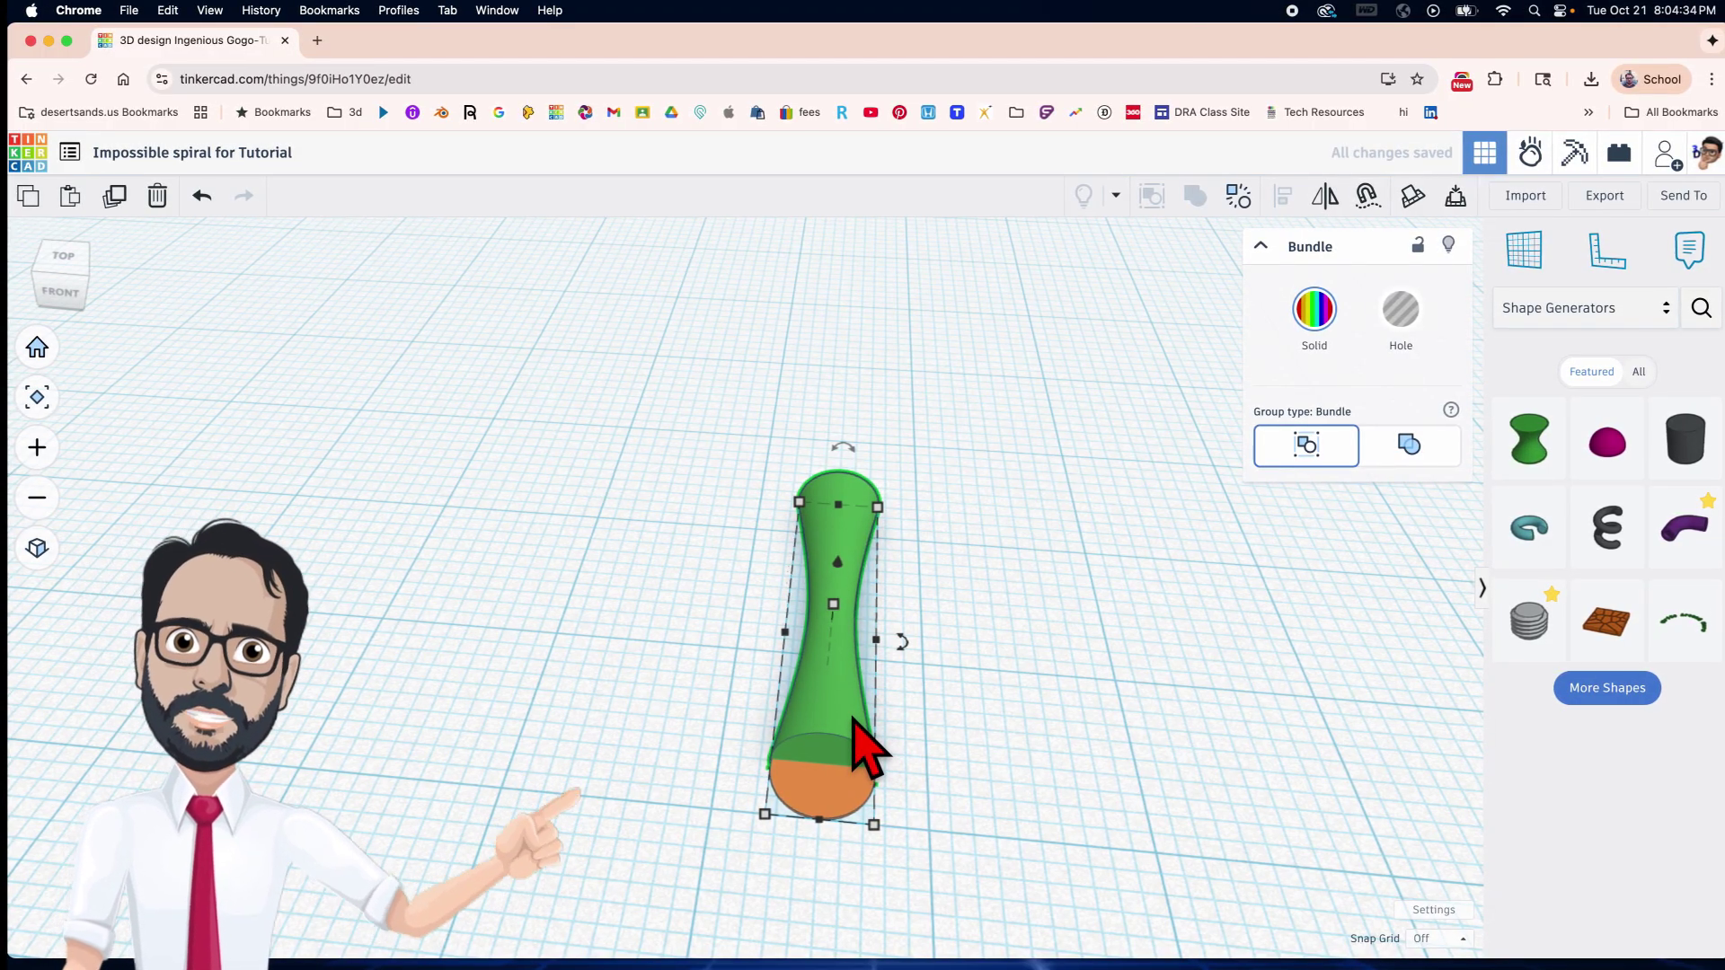
# Mirror a copy of the bundle front to back and move it away from the original.
pyautogui.click(761, 640)
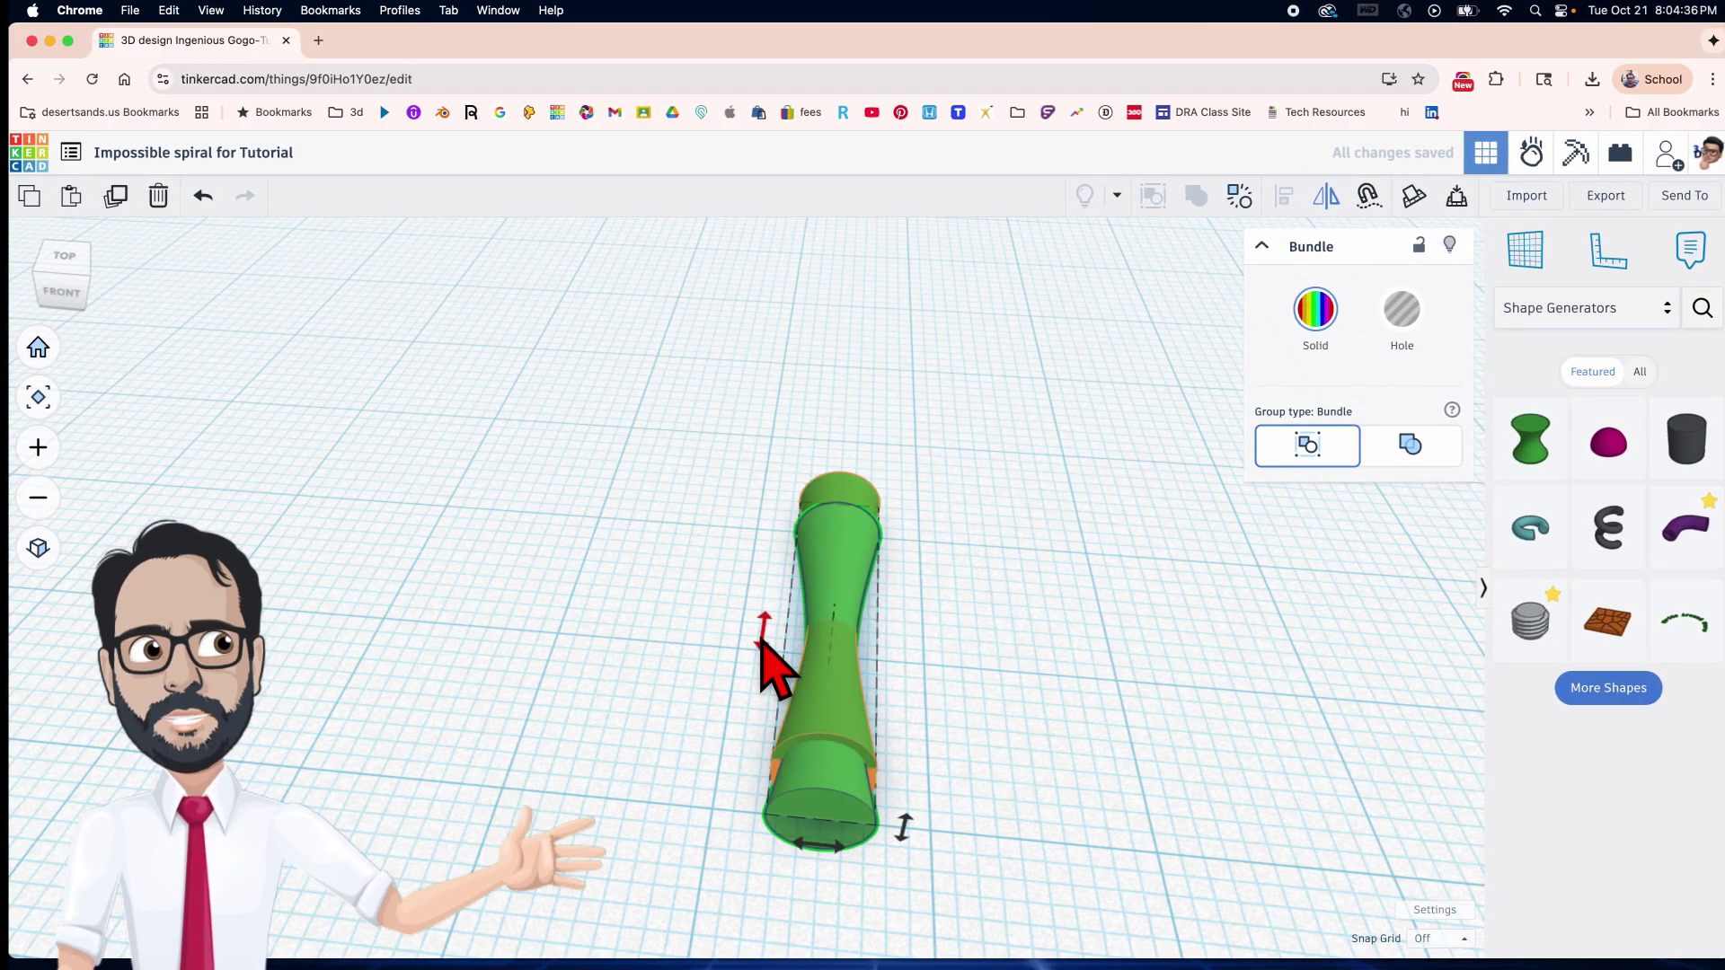
pyautogui.moveTo(849, 660); pyautogui.dragTo(943, 597, button='right')
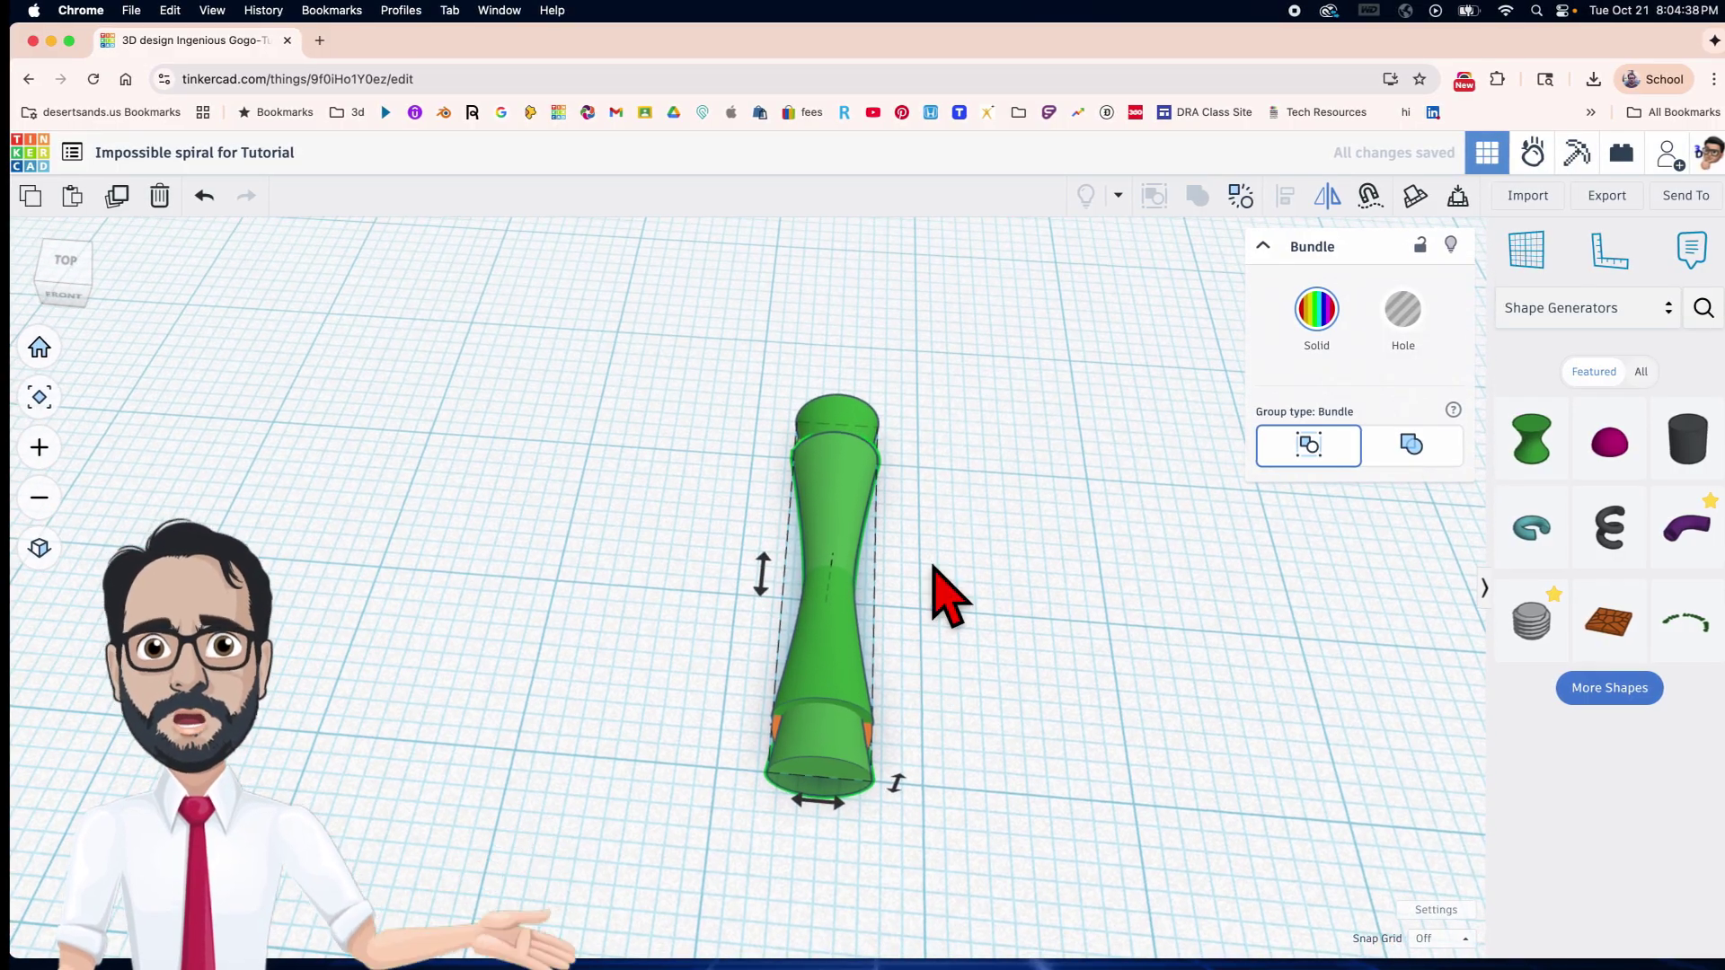
pyautogui.moveTo(844, 537); pyautogui.dragTo(895, 215)
pyautogui.moveTo(935, 443); pyautogui.dragTo(1000, 709, button='right')
pyautogui.moveTo(1000, 710); pyautogui.dragTo(906, 718, button='middle')
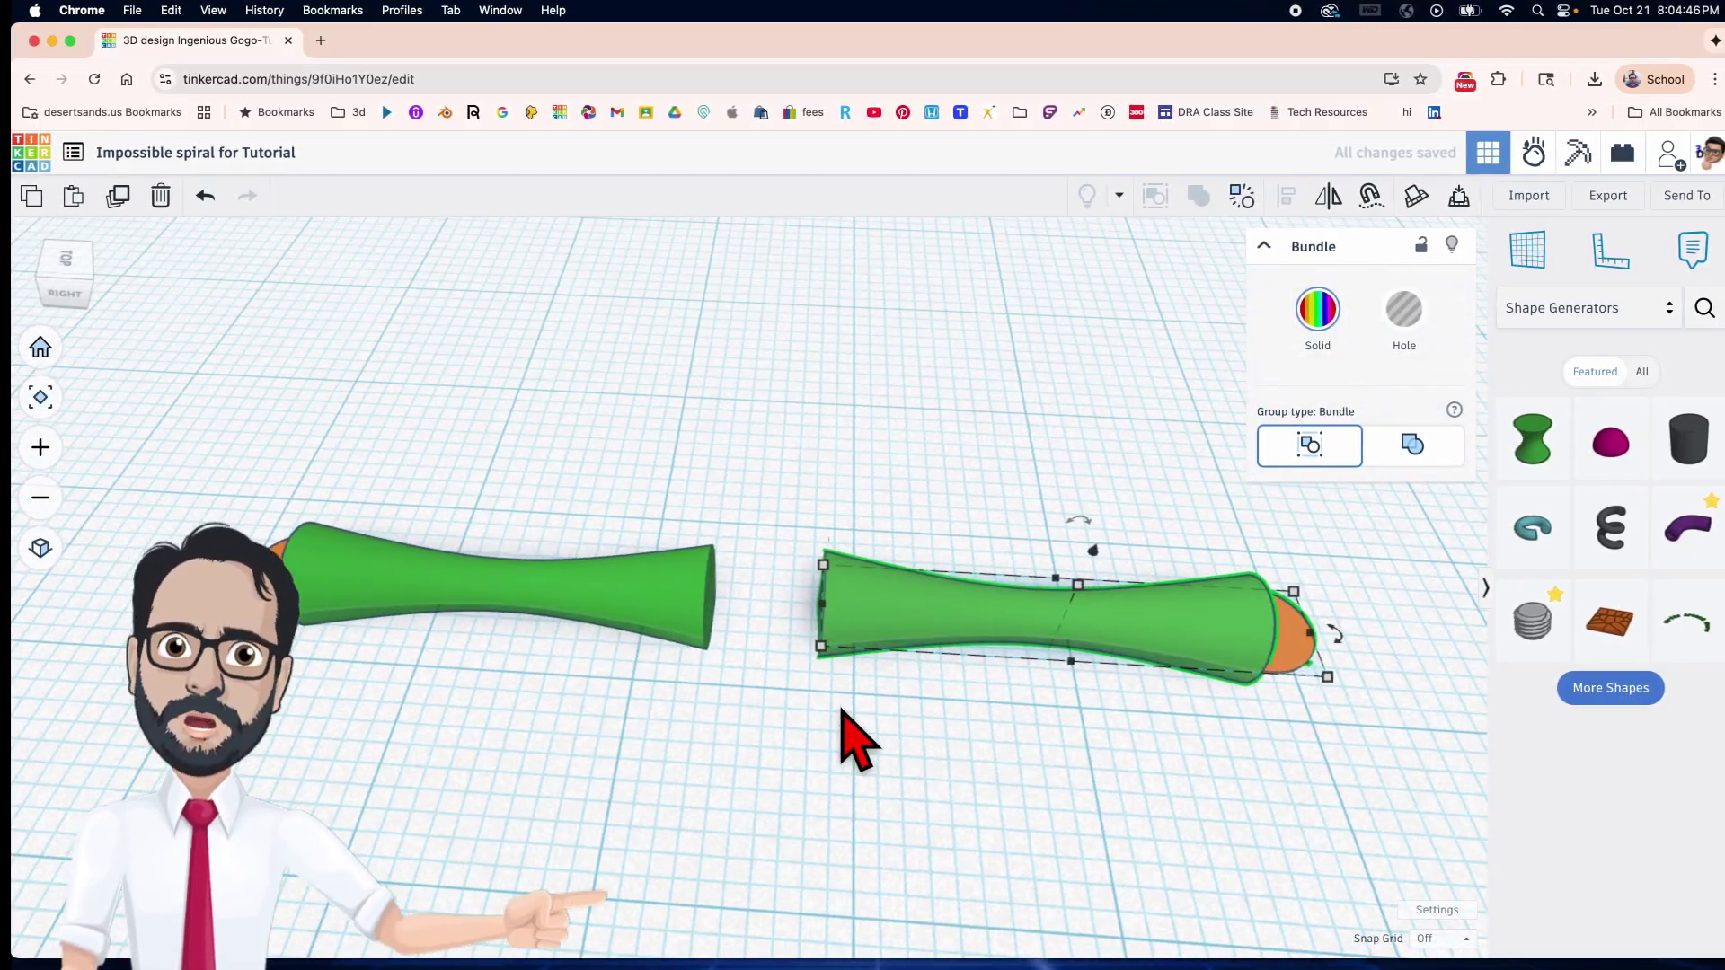
pyautogui.click(847, 732)
pyautogui.click(1094, 615)
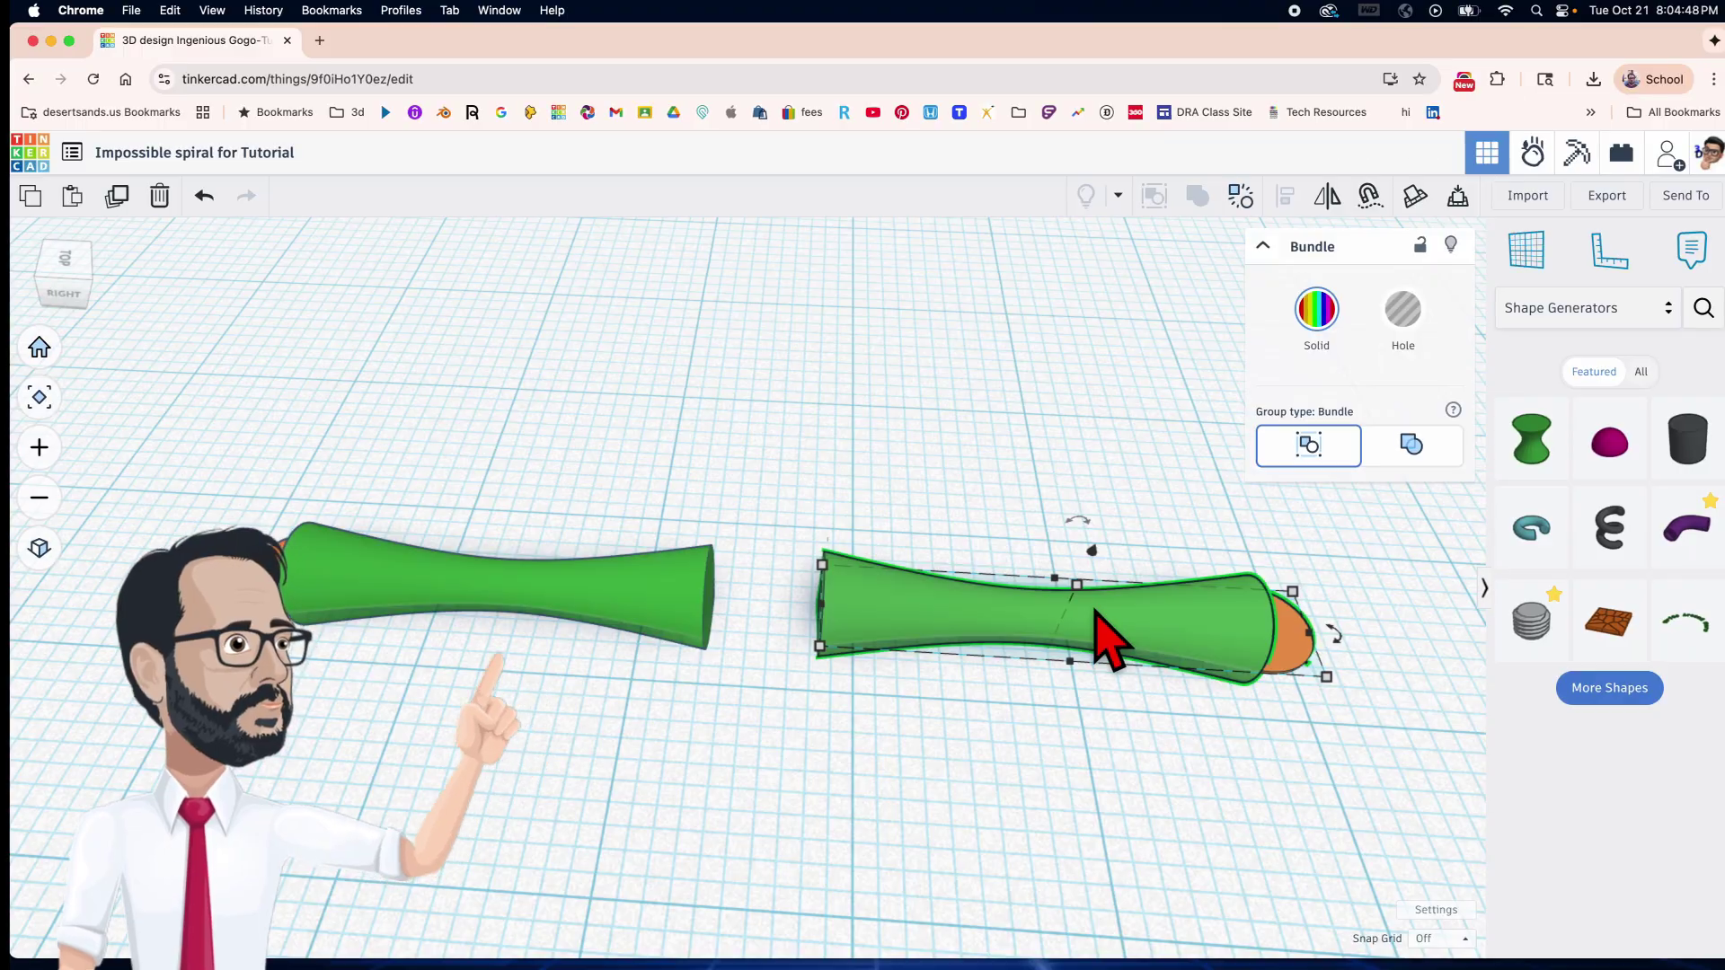
# Drop the mirrored piece onto a workplane on the first piece's end face, then restore the default workplane.
pyautogui.press('w')
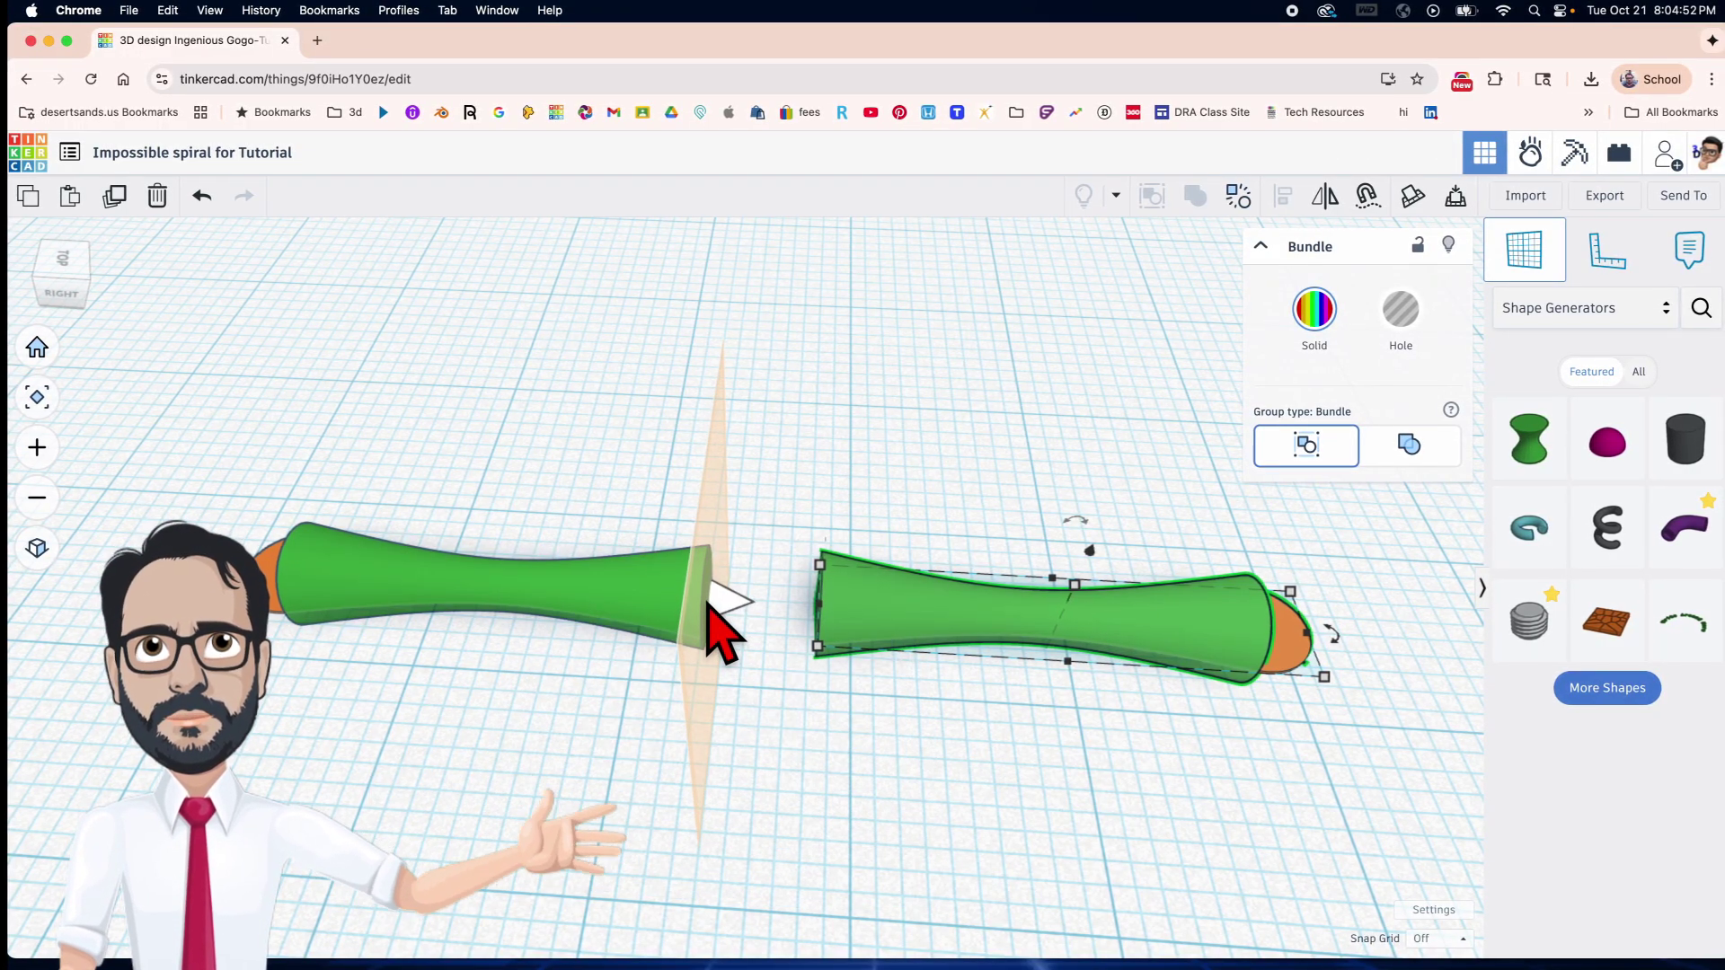
pyautogui.click(719, 630)
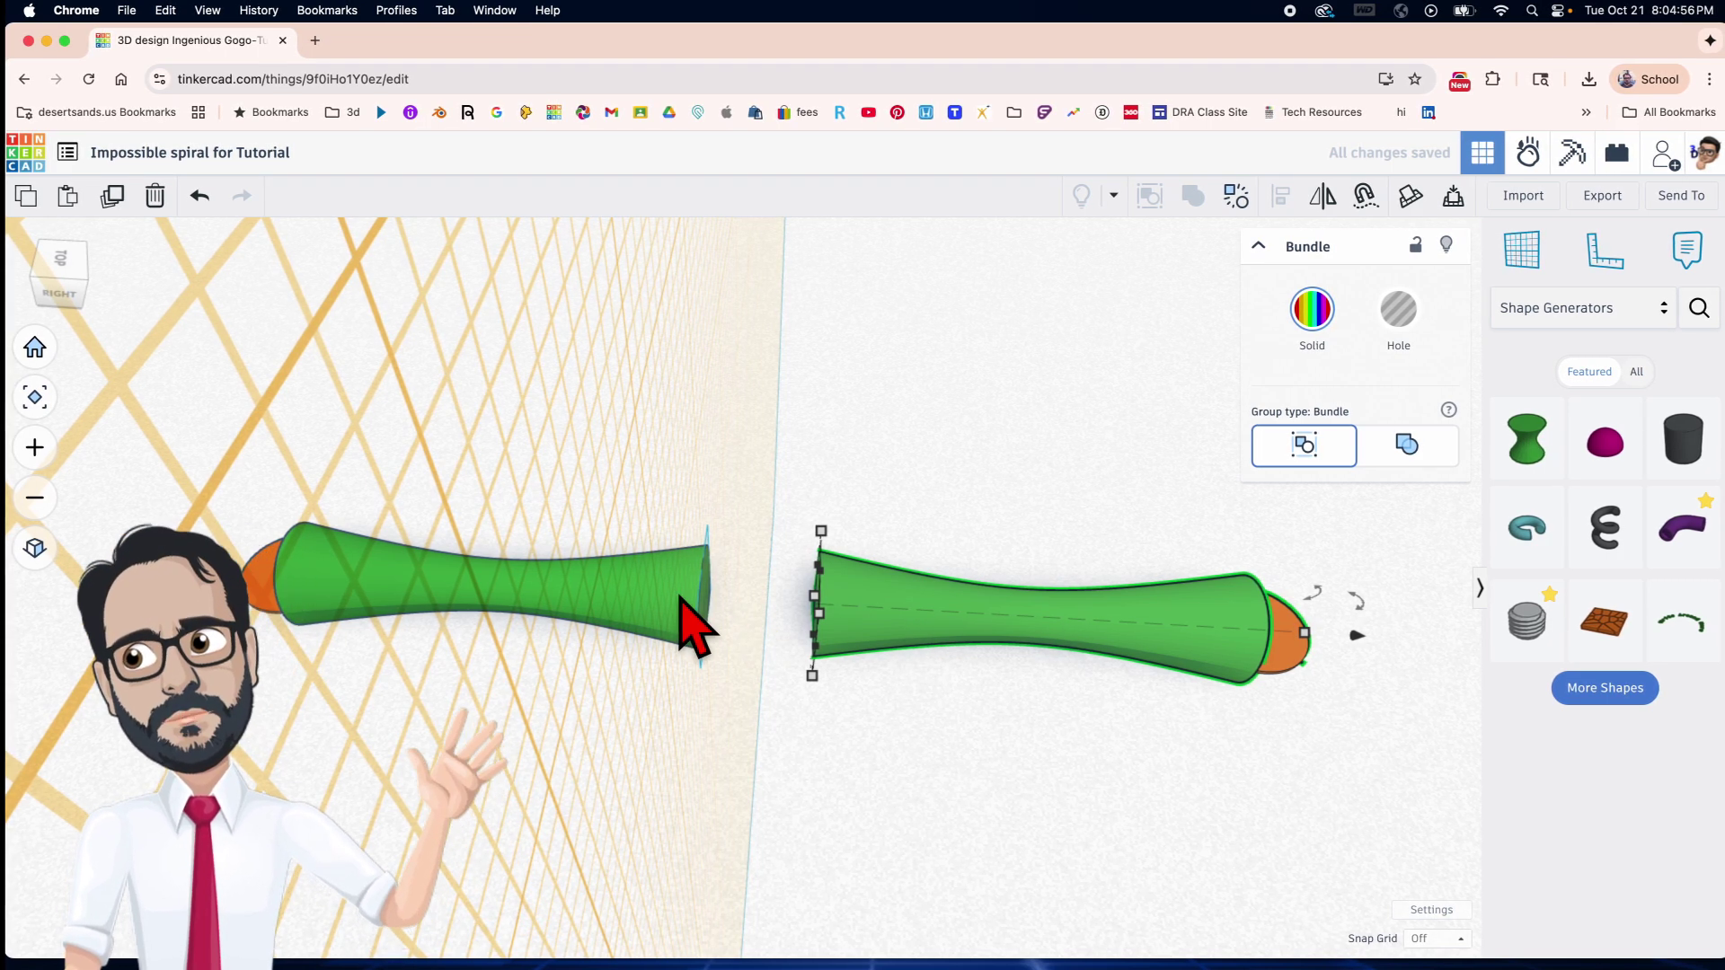
pyautogui.press('d')
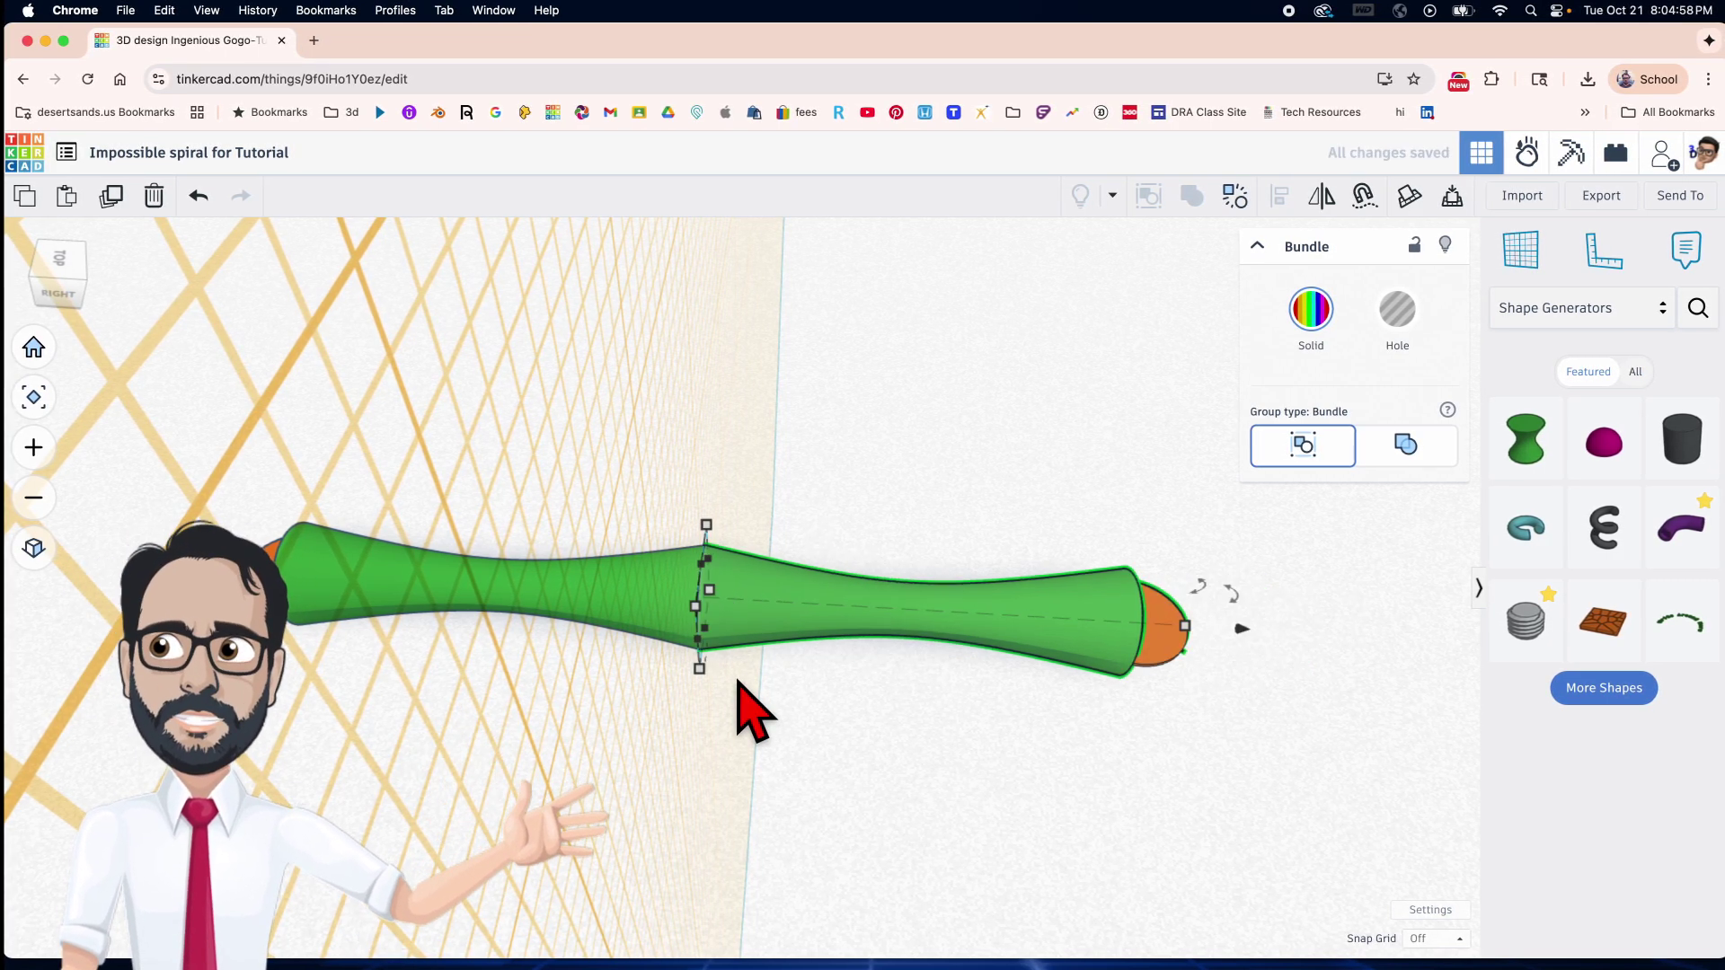
pyautogui.press('w')
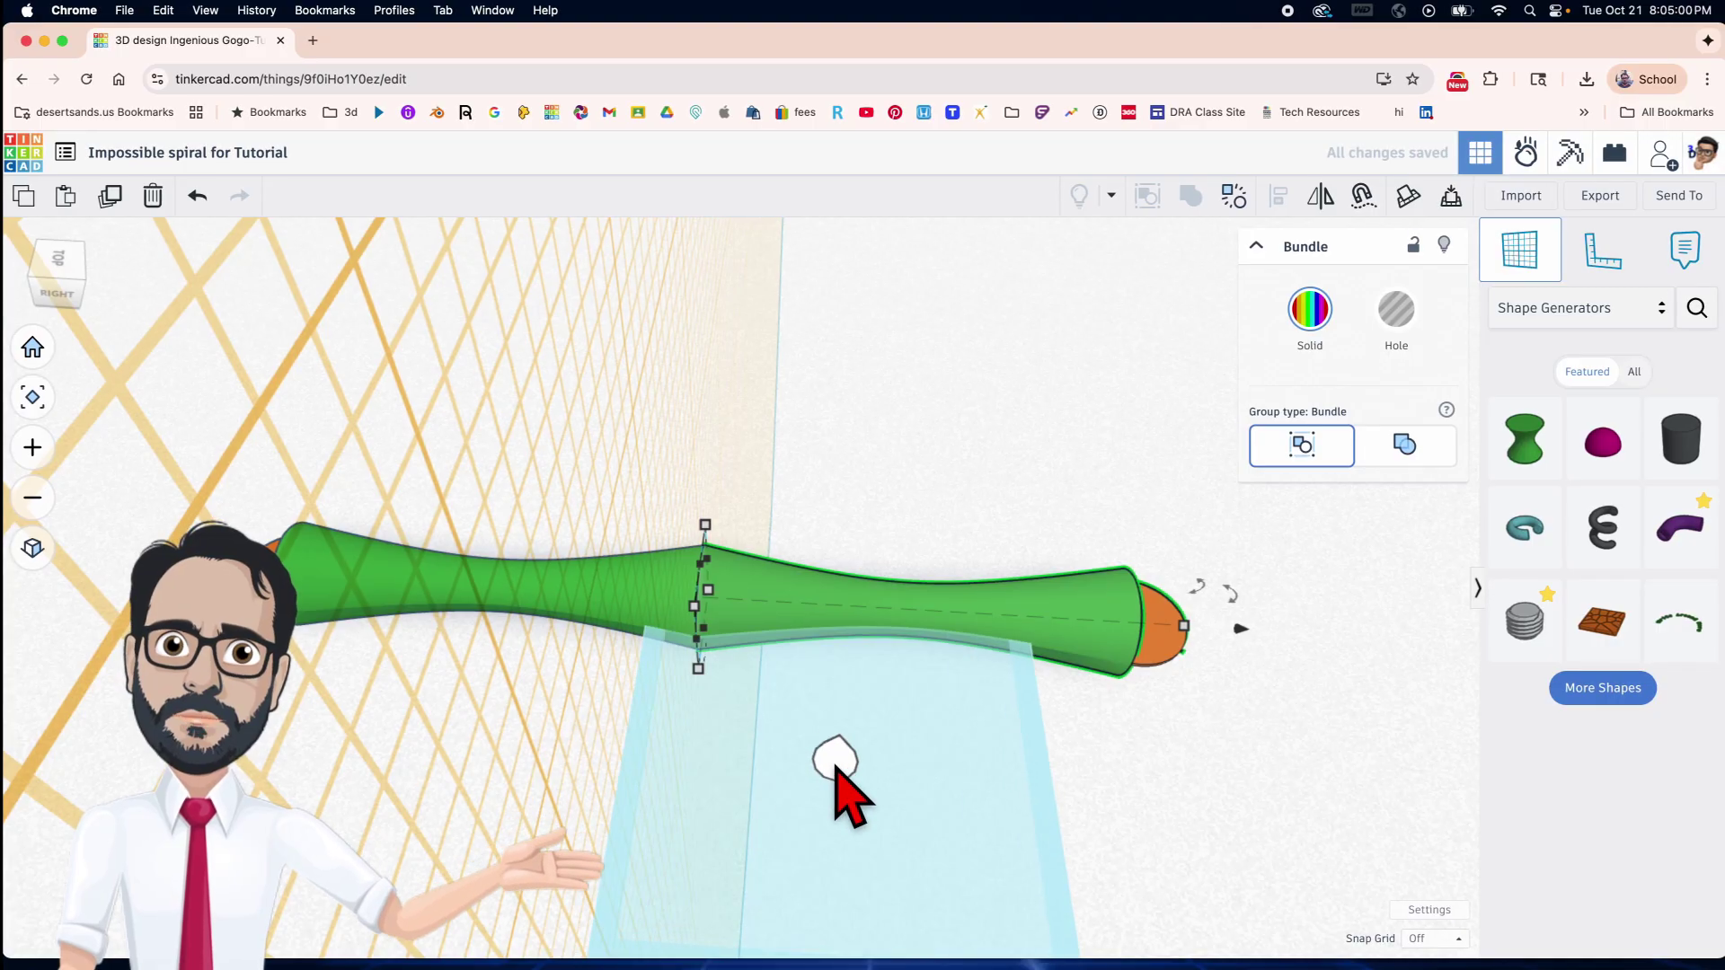
pyautogui.click(836, 768)
pyautogui.moveTo(820, 770); pyautogui.dragTo(696, 744, button='right')
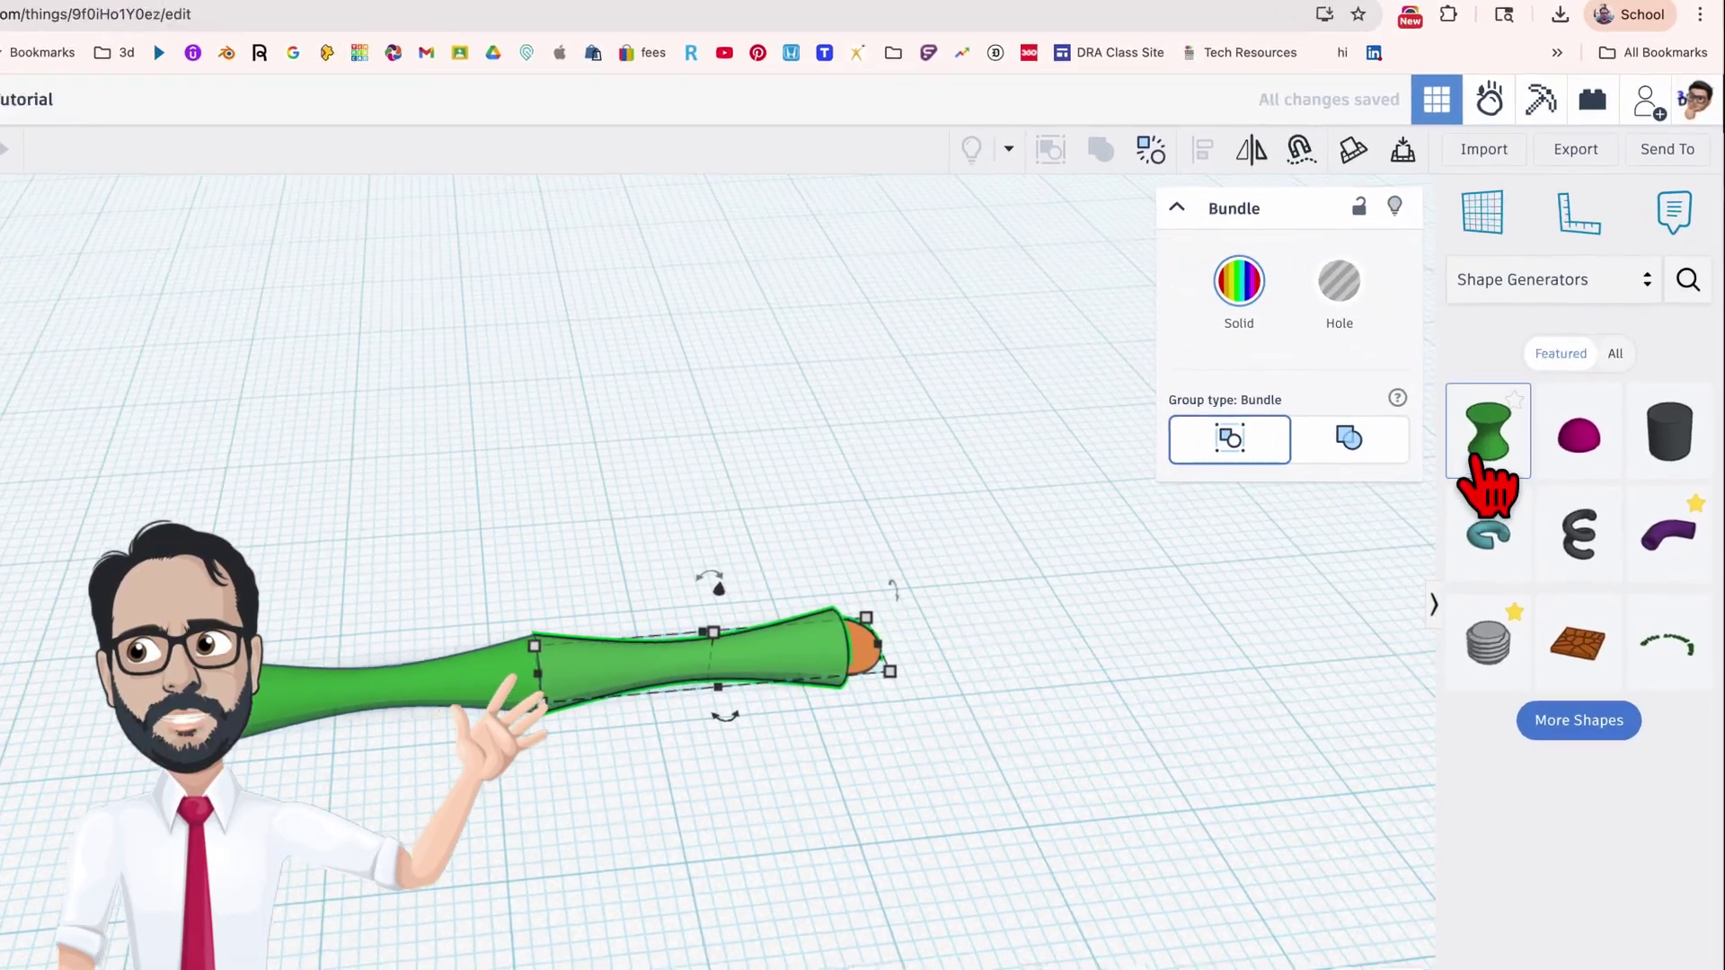
# Add a Box Hole from Basic Shapes and position it over the twisted shape.
pyautogui.click(1654, 297)
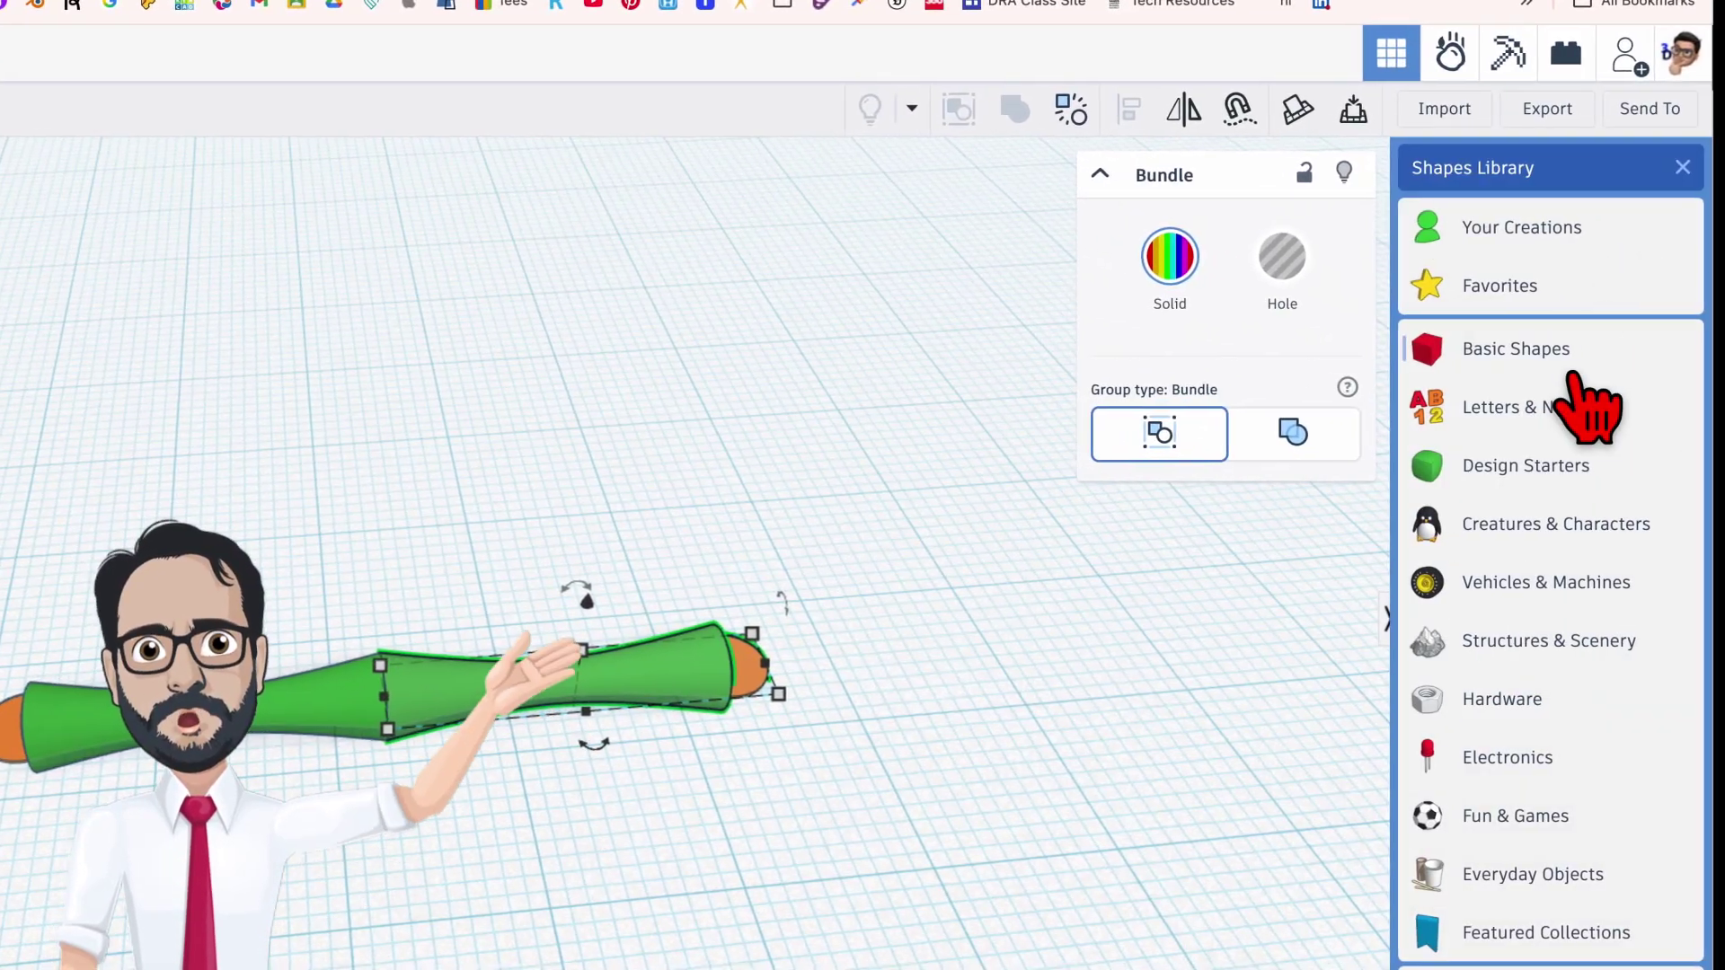
pyautogui.click(1532, 352)
pyautogui.moveTo(1478, 378); pyautogui.dragTo(730, 524)
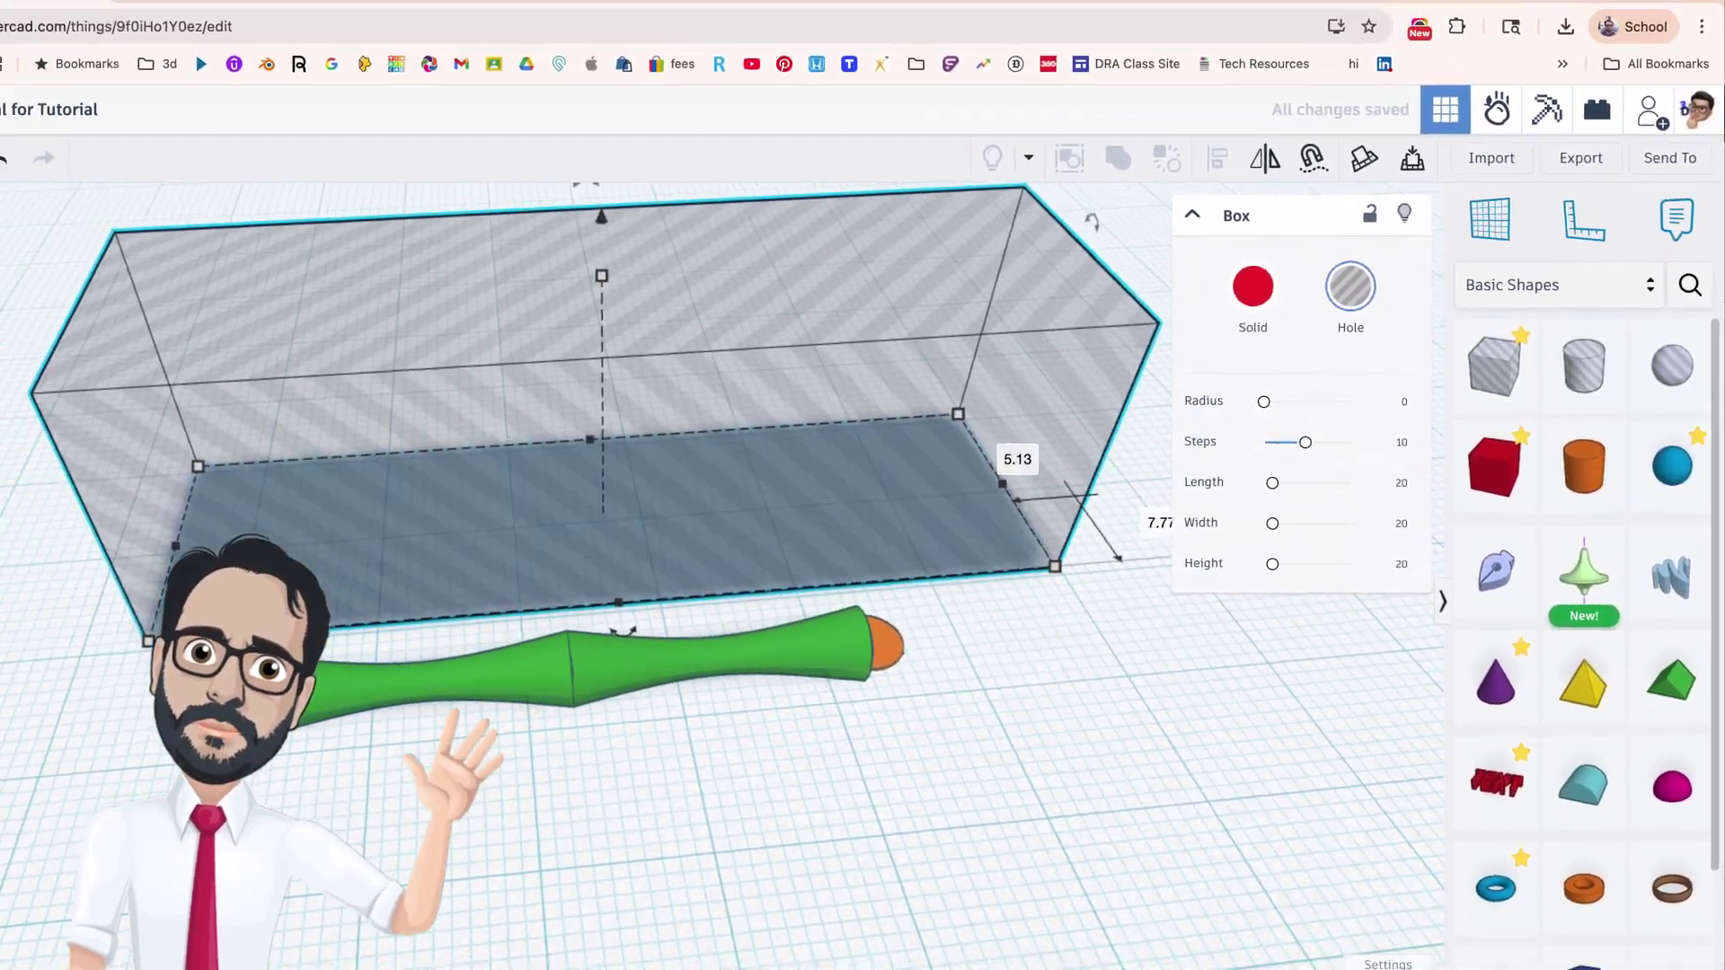
pyautogui.moveTo(249, 508); pyautogui.dragTo(394, 465, button='middle')
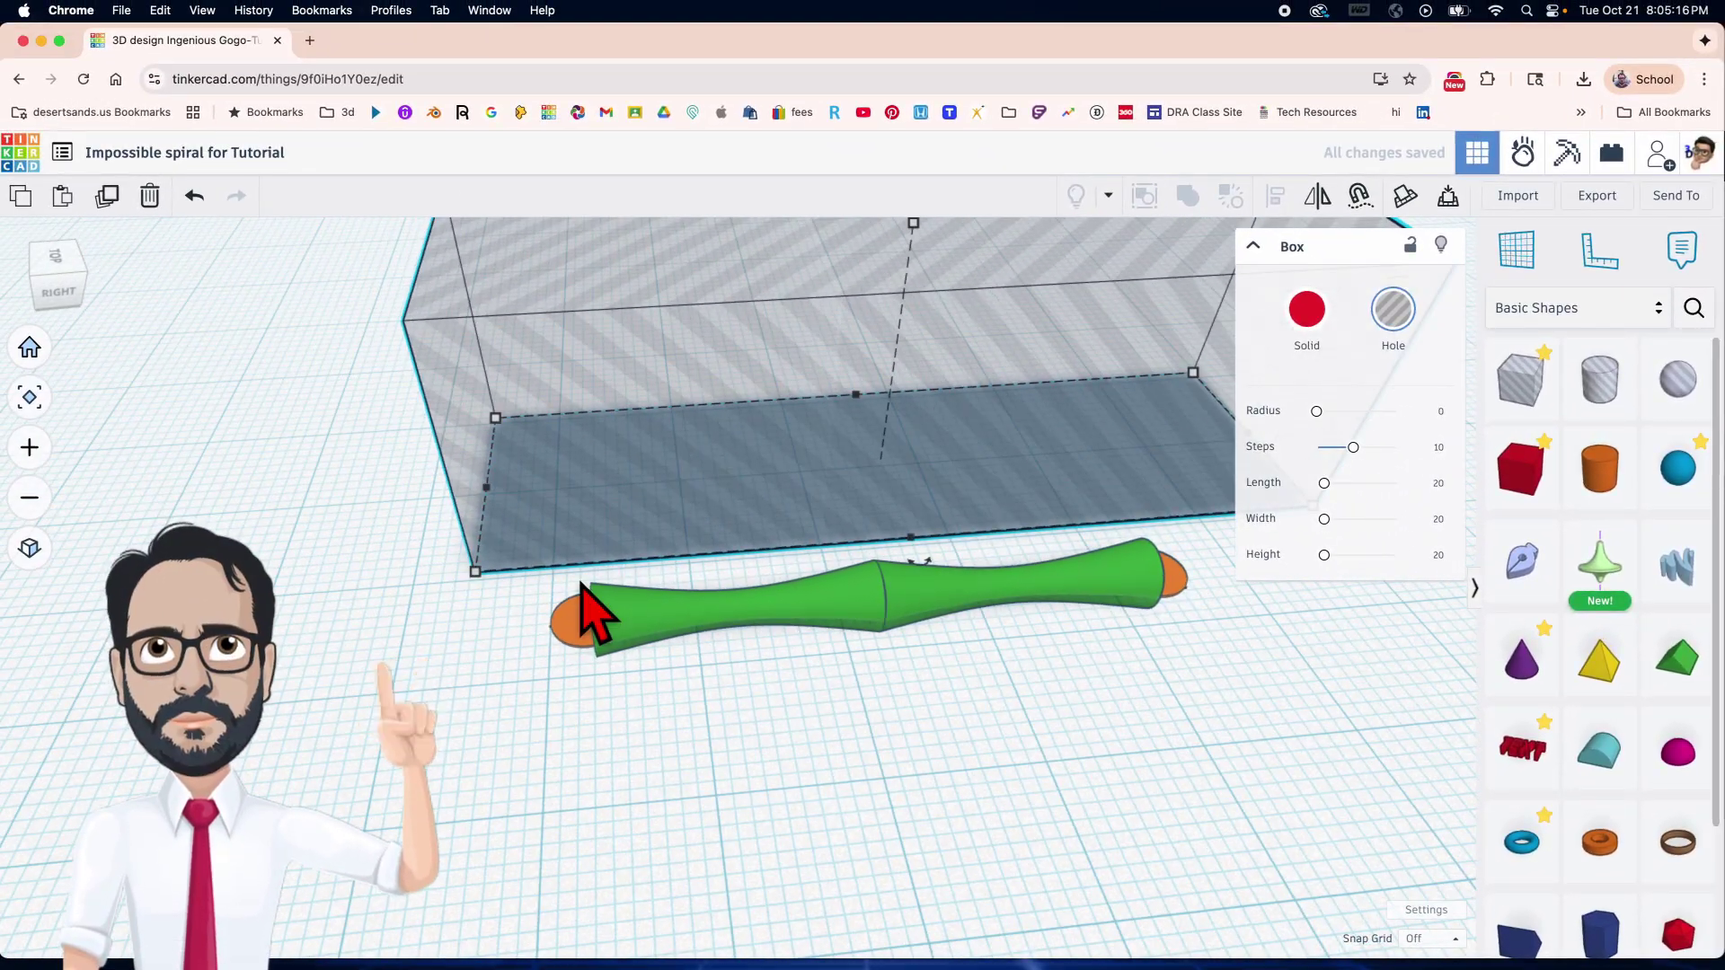
pyautogui.scroll(3, 588, 611)
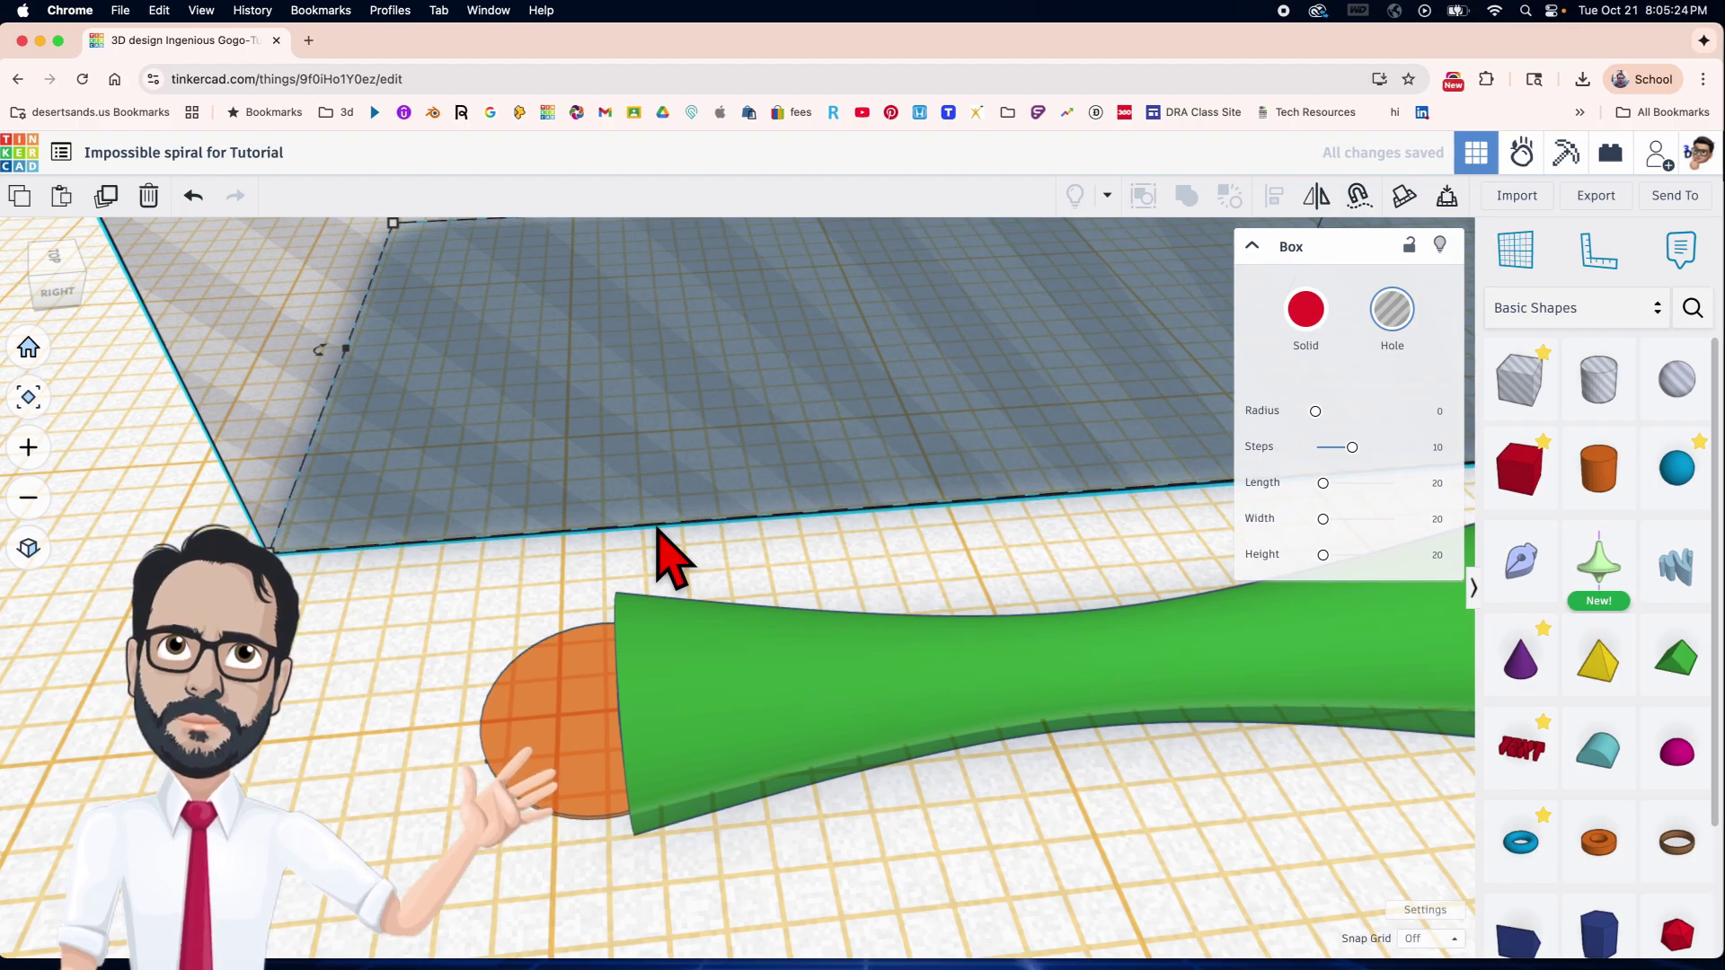
pyautogui.scroll(-5, 668, 557)
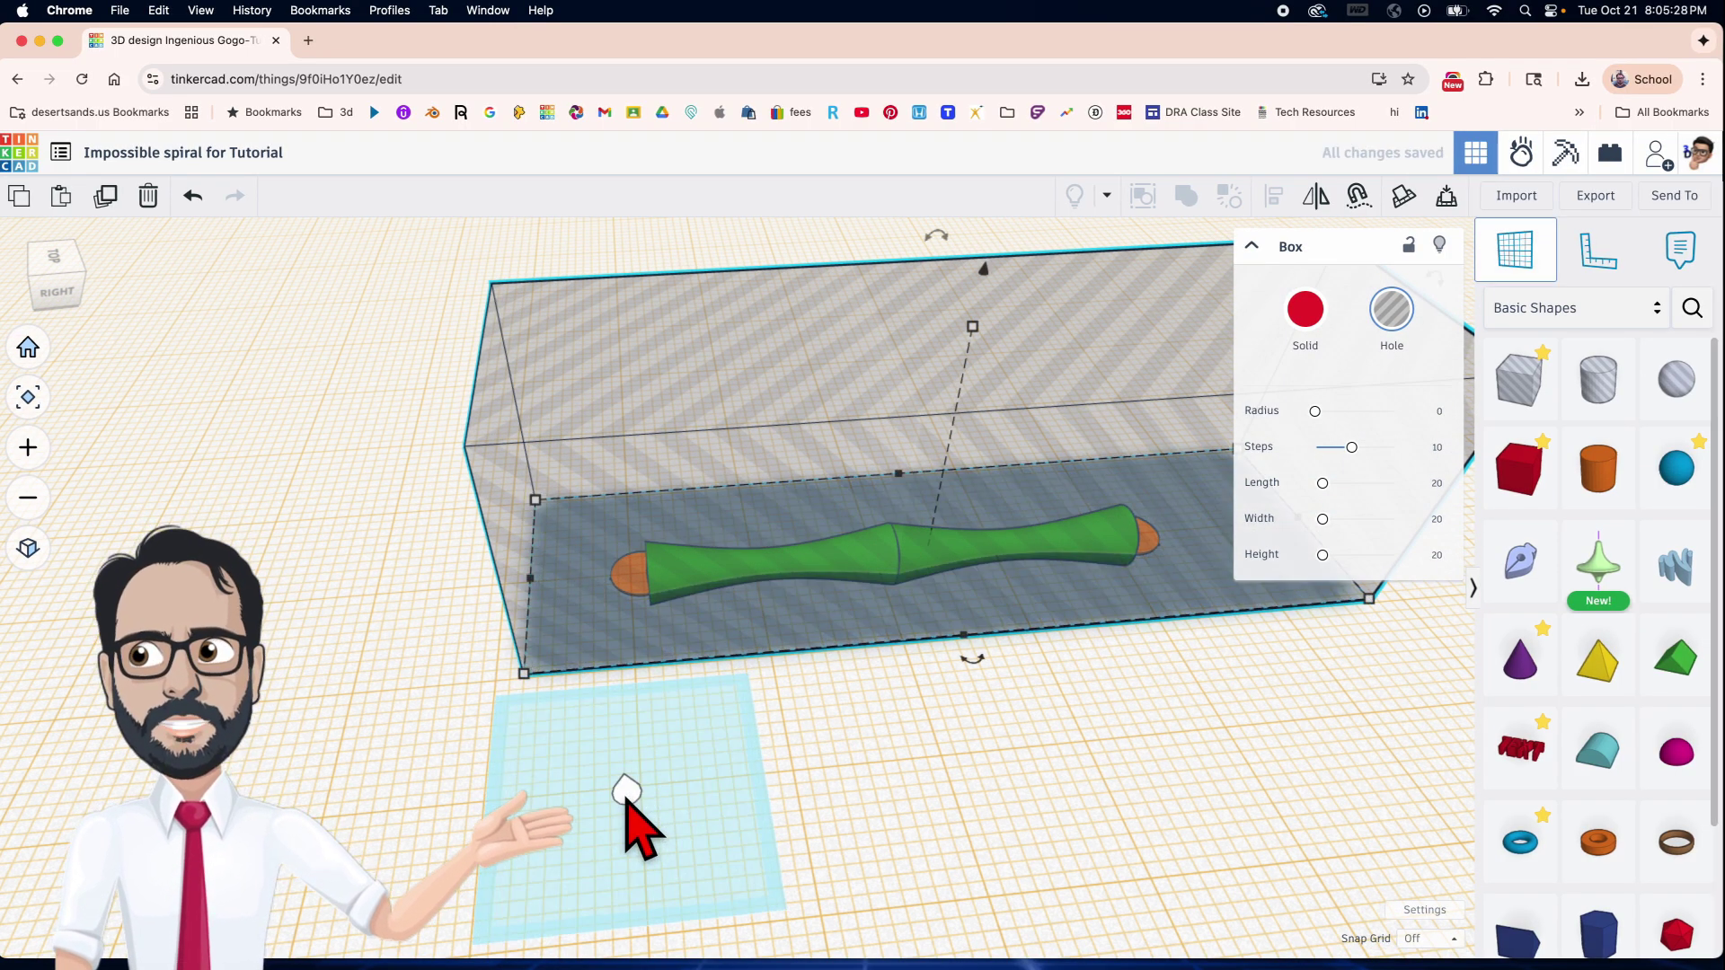
# Select the box hole and both chain segments and group them into one union.
pyautogui.moveTo(705, 770); pyautogui.dragTo(485, 763, button='right')
pyautogui.moveTo(569, 640); pyautogui.dragTo(1198, 532)
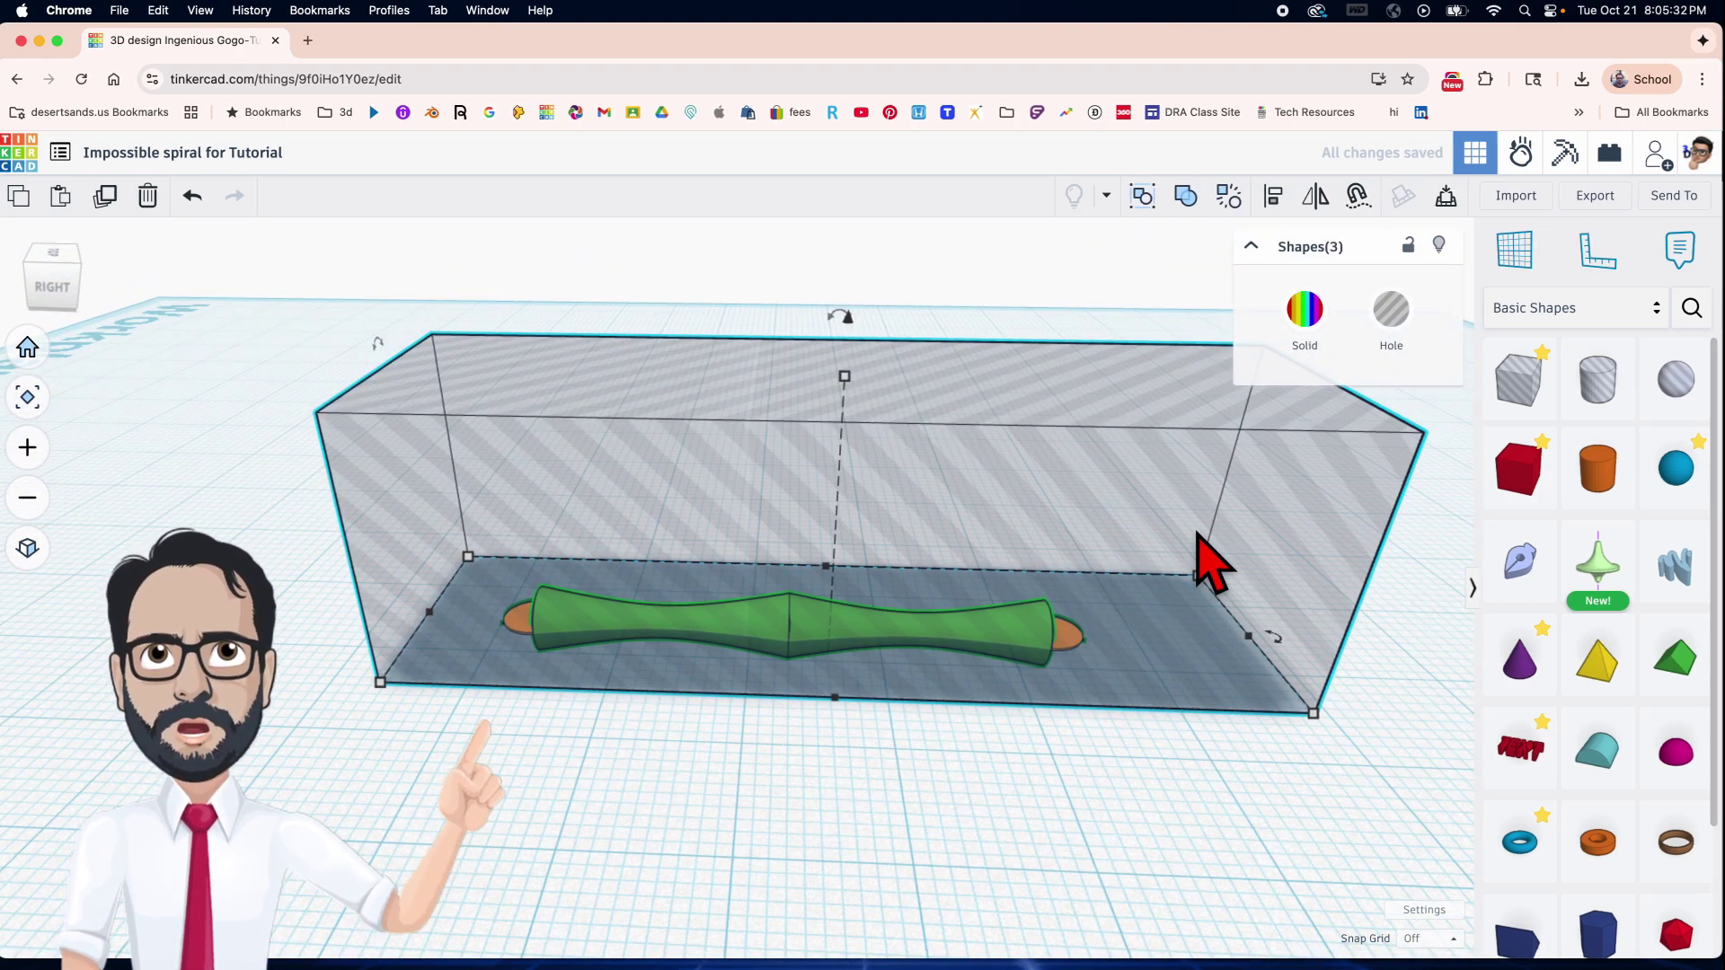
pyautogui.press('super+g')
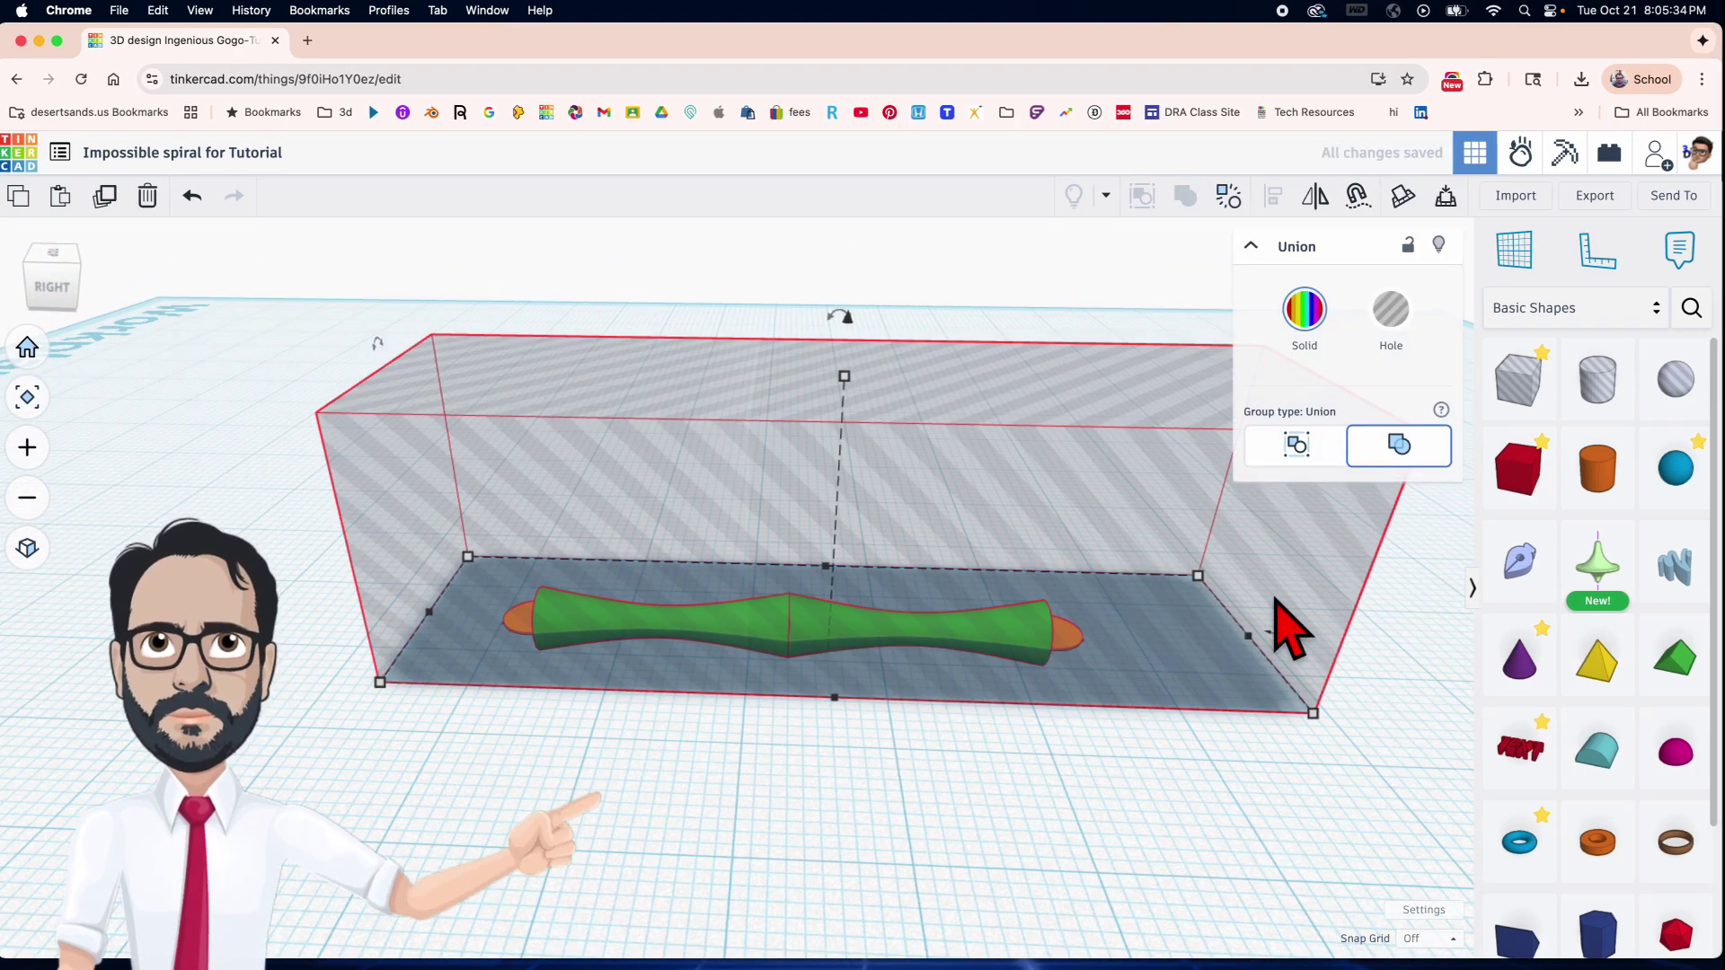
pyautogui.scroll(-5, 1078, 558)
# Add a second Box Hole, stretch it along the spiral and sink it below the workplane.
pyautogui.moveTo(1527, 427); pyautogui.dragTo(674, 743)
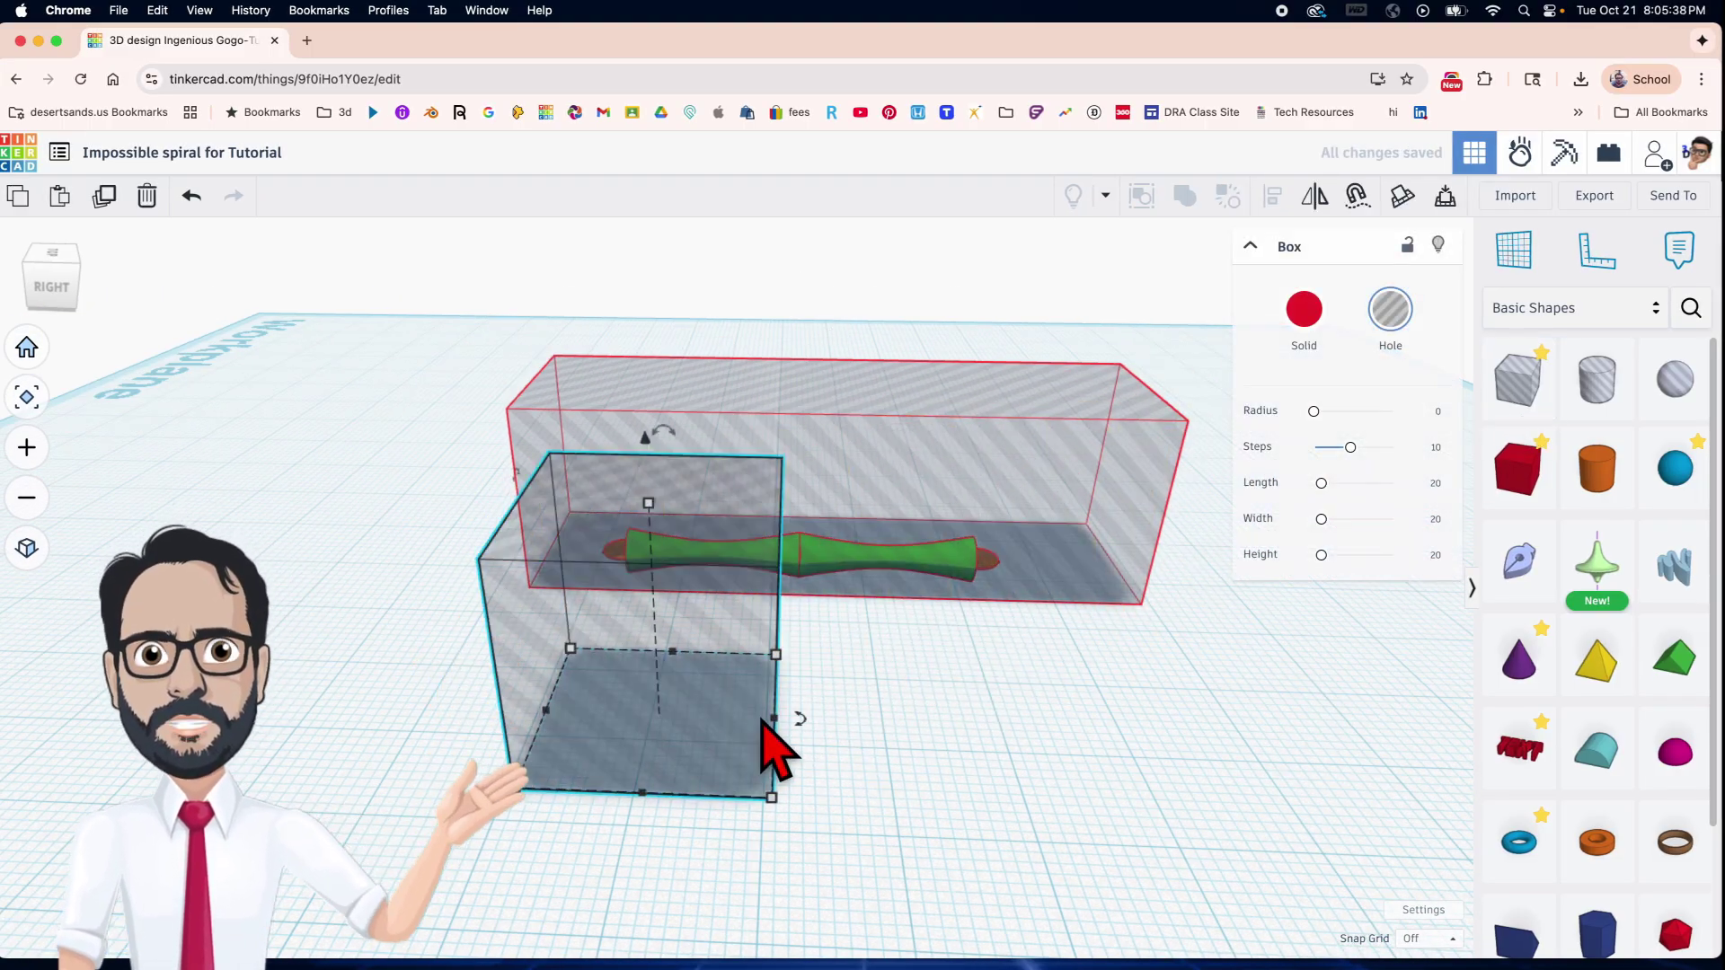
pyautogui.moveTo(836, 718); pyautogui.dragTo(1196, 722)
pyautogui.moveTo(975, 726); pyautogui.dragTo(1051, 715, button='right')
pyautogui.moveTo(935, 695); pyautogui.dragTo(854, 715)
pyautogui.moveTo(777, 432); pyautogui.dragTo(741, 716)
# View the model from the front and place a workplane on the shape's top face.
pyautogui.moveTo(741, 716); pyautogui.dragTo(644, 622, button='right')
pyautogui.moveTo(447, 732); pyautogui.dragTo(920, 746, button='right')
pyautogui.scroll(6, 894, 661)
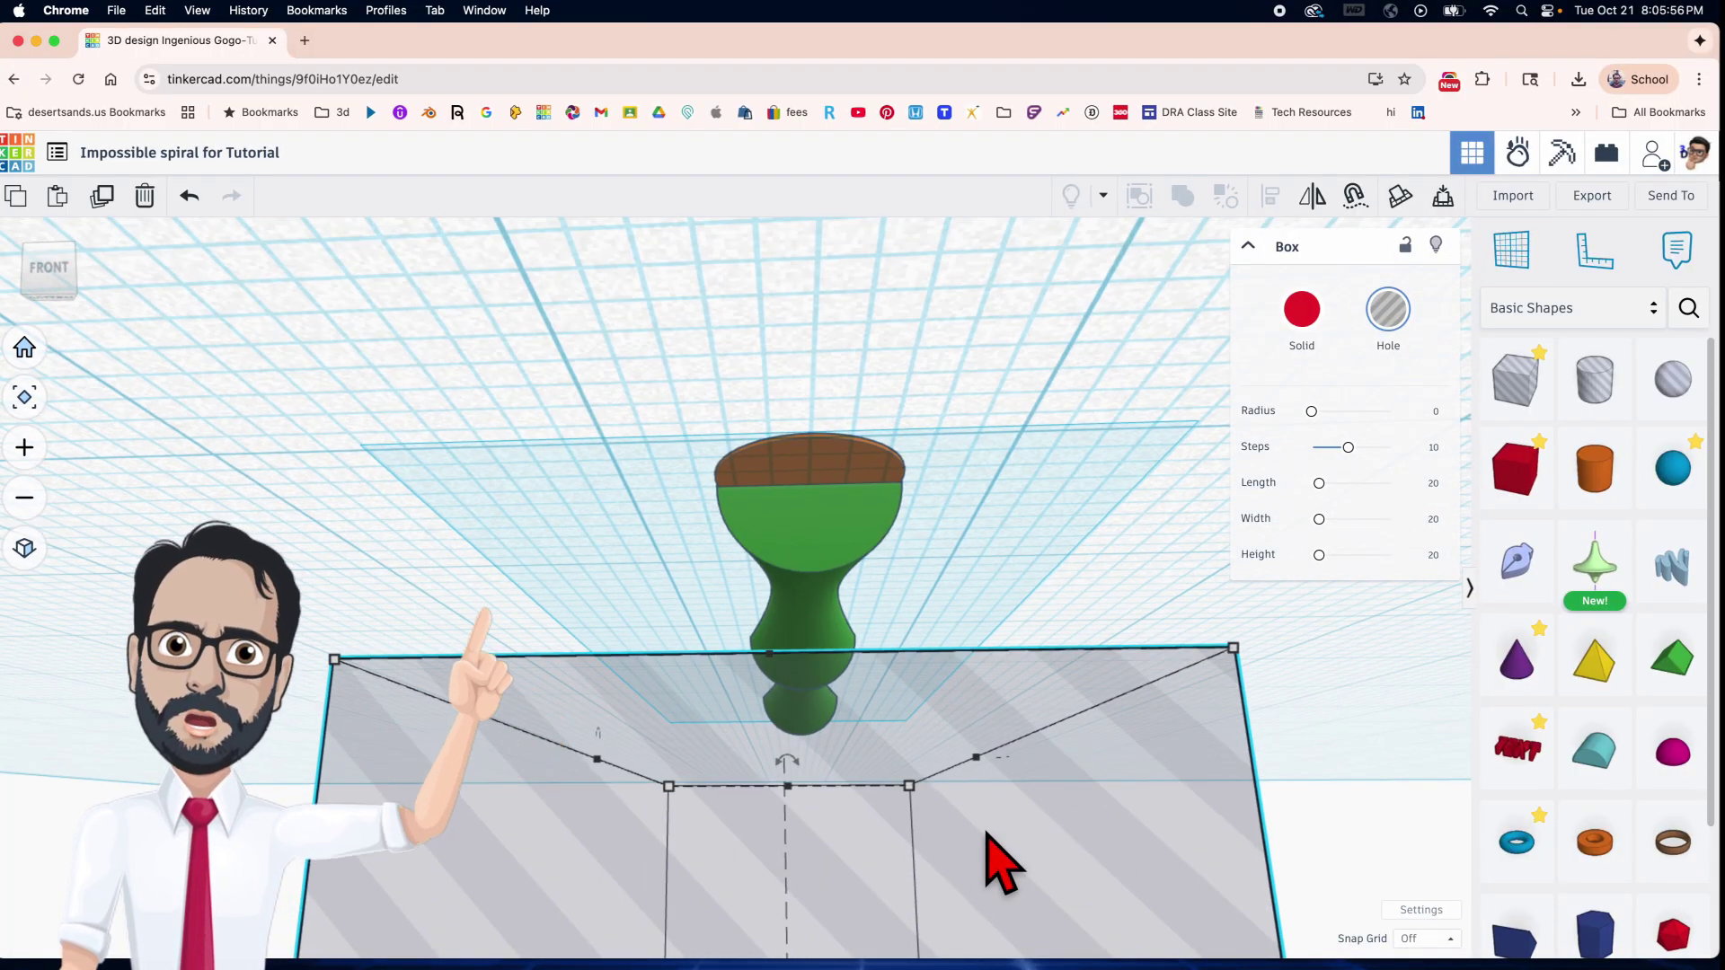
pyautogui.press('w')
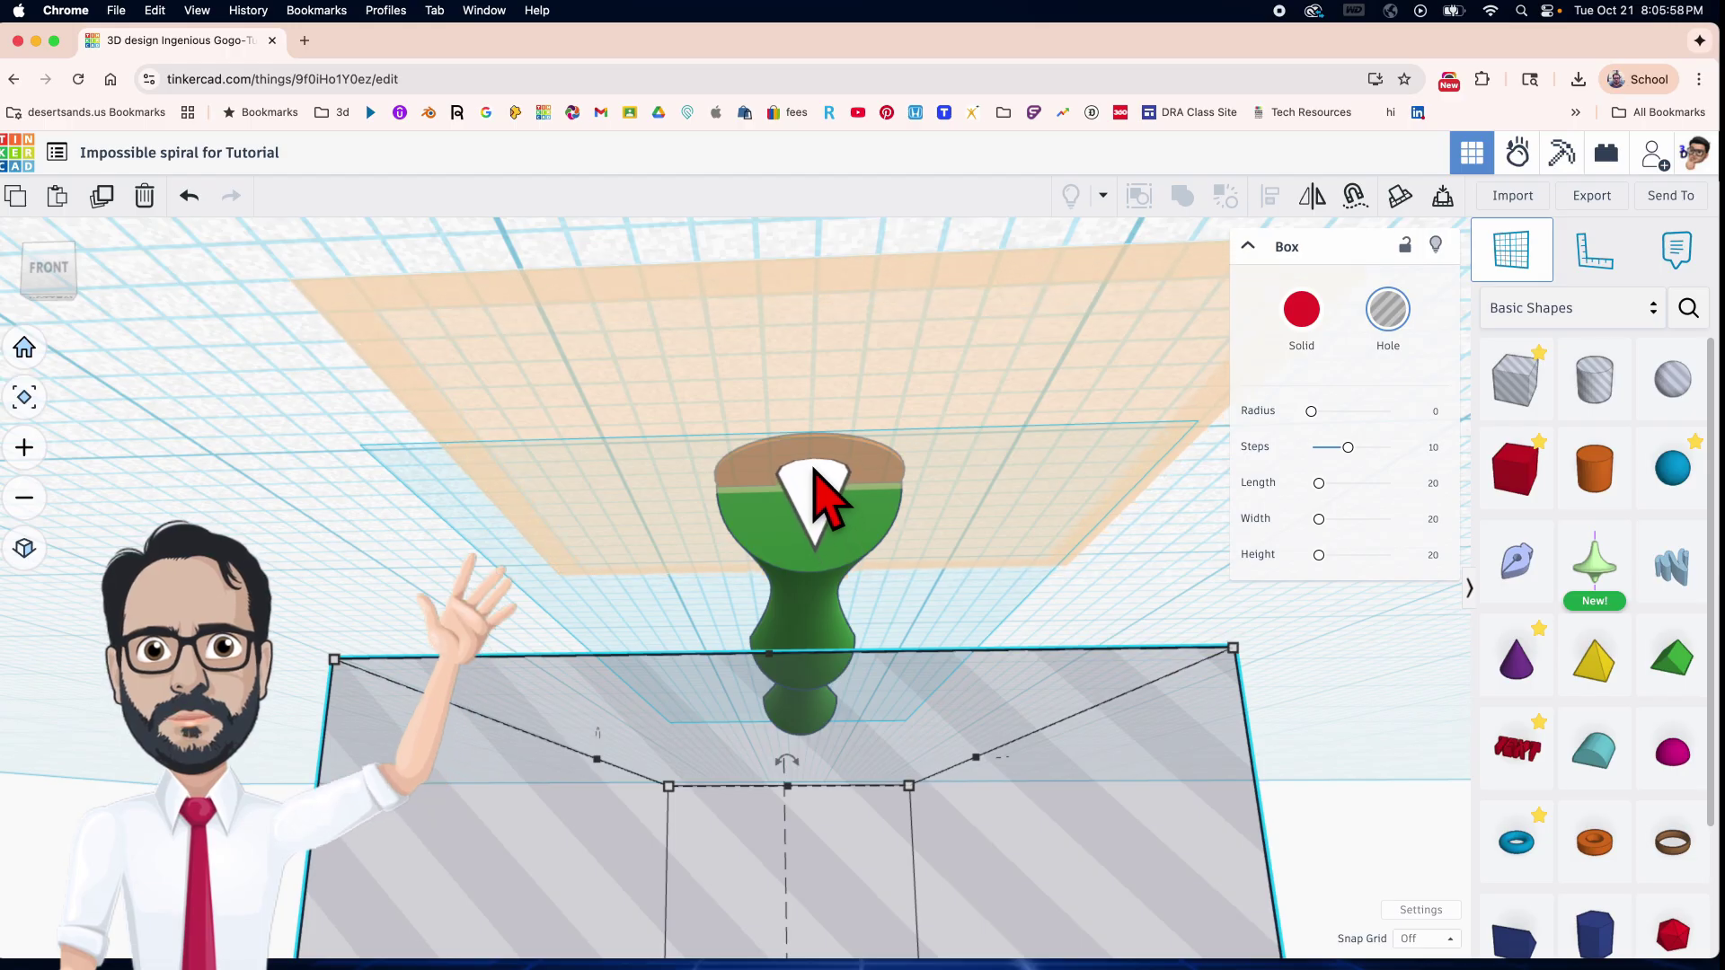
pyautogui.click(805, 488)
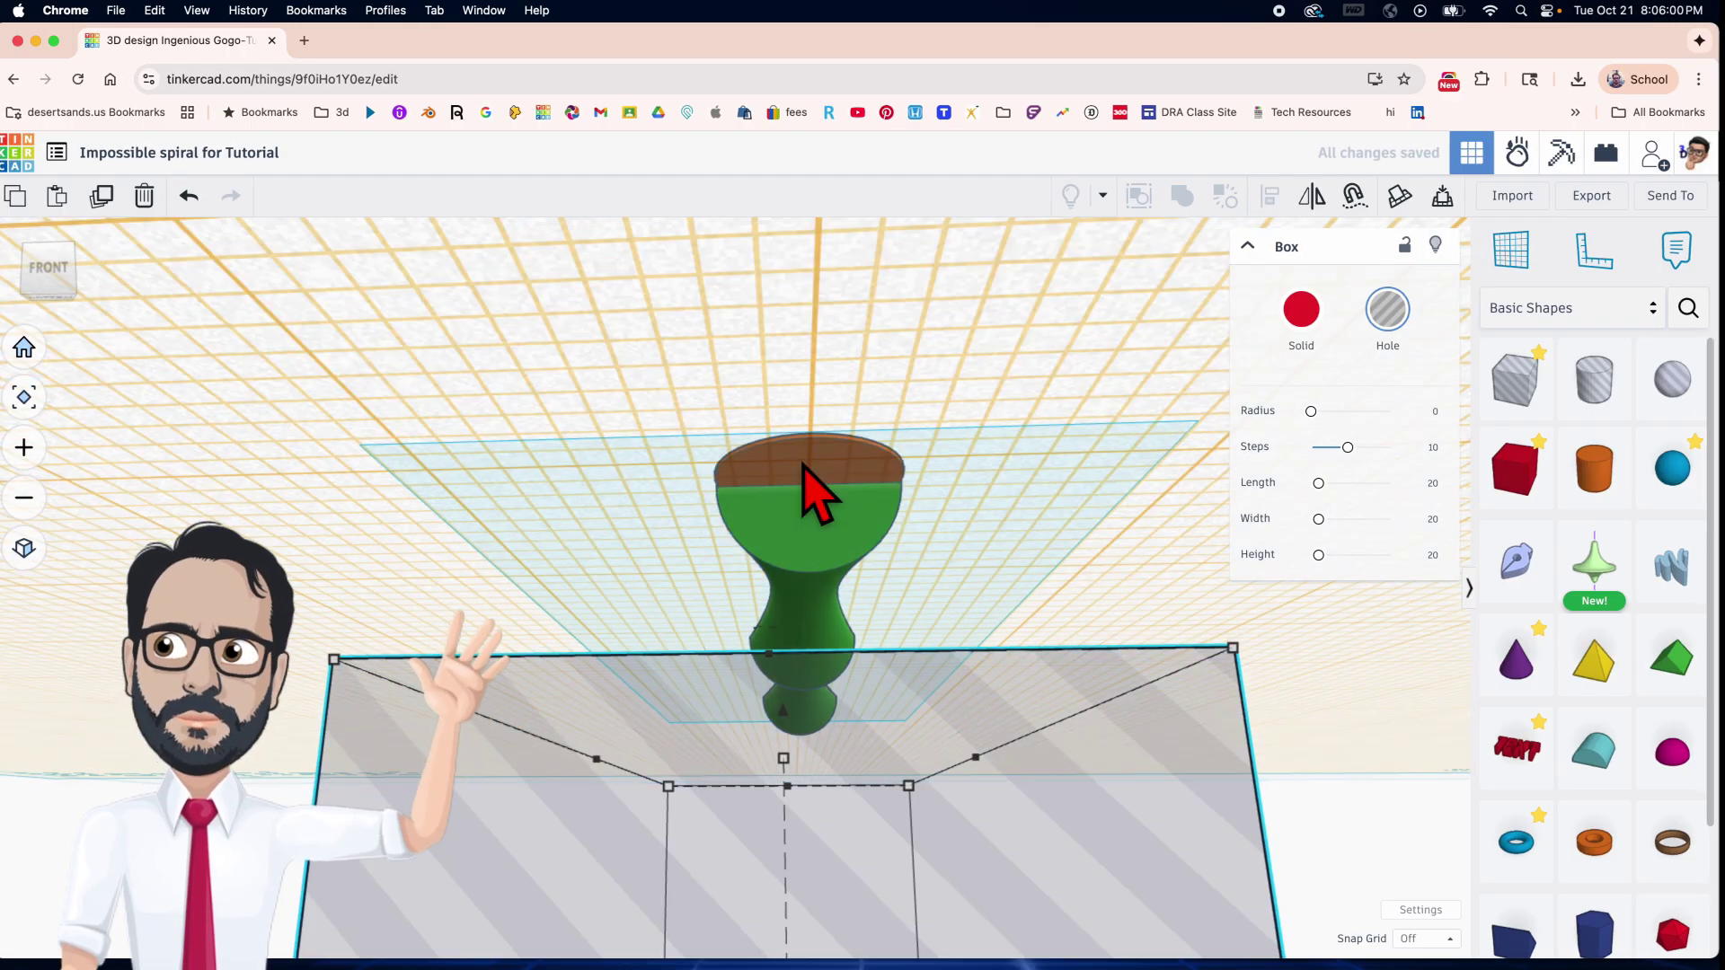
# Drop the hole box onto the top-face workplane, reset the workplane, and group box and spiral to trim it.
pyautogui.press('d')
pyautogui.moveTo(887, 620); pyautogui.dragTo(886, 765, button='right')
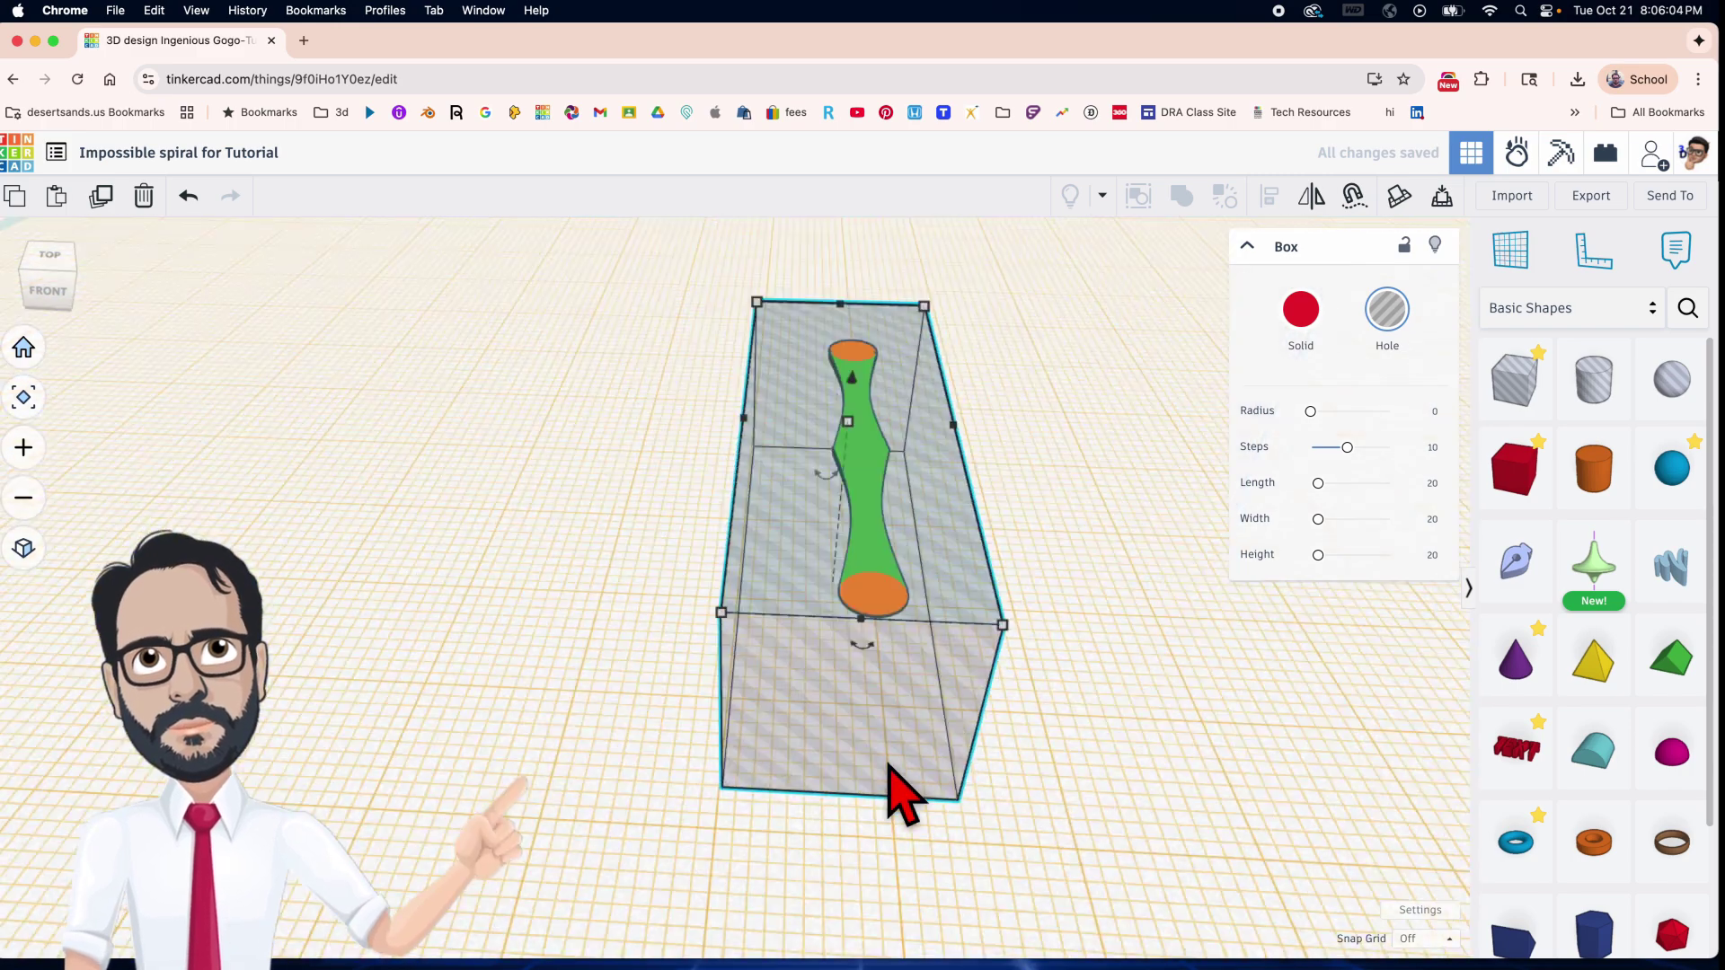
pyautogui.press('w')
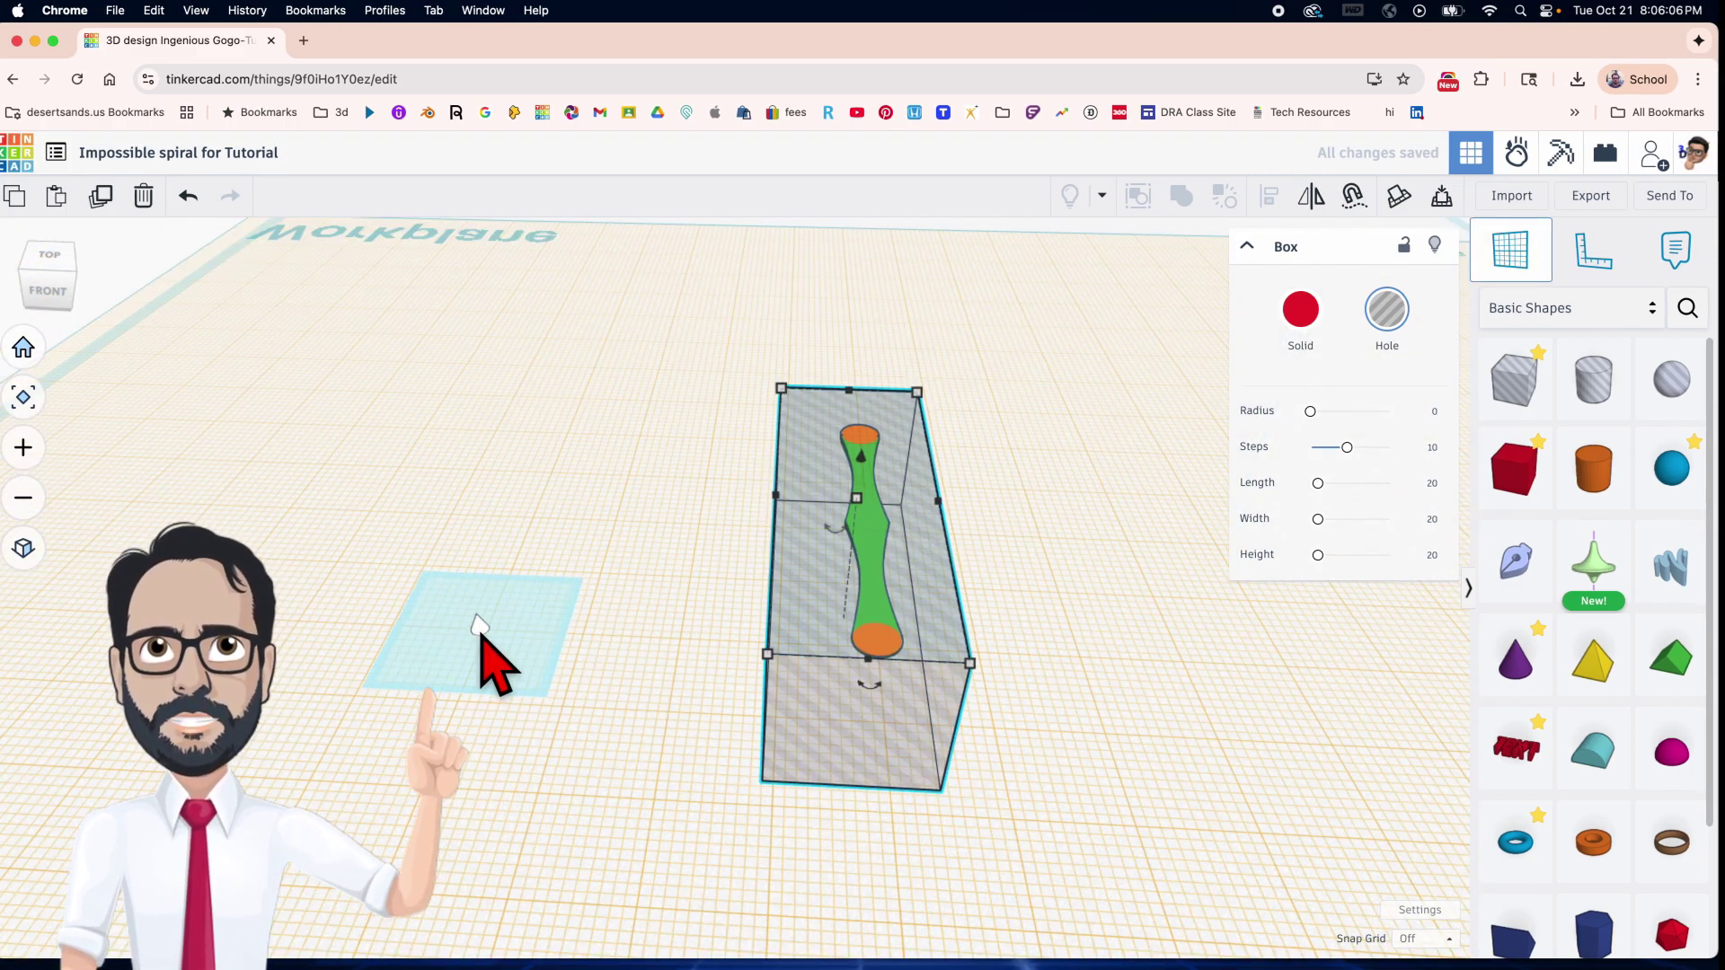
pyautogui.click(479, 626)
pyautogui.moveTo(845, 660); pyautogui.dragTo(628, 655, button='right')
pyautogui.moveTo(535, 545); pyautogui.dragTo(1367, 840)
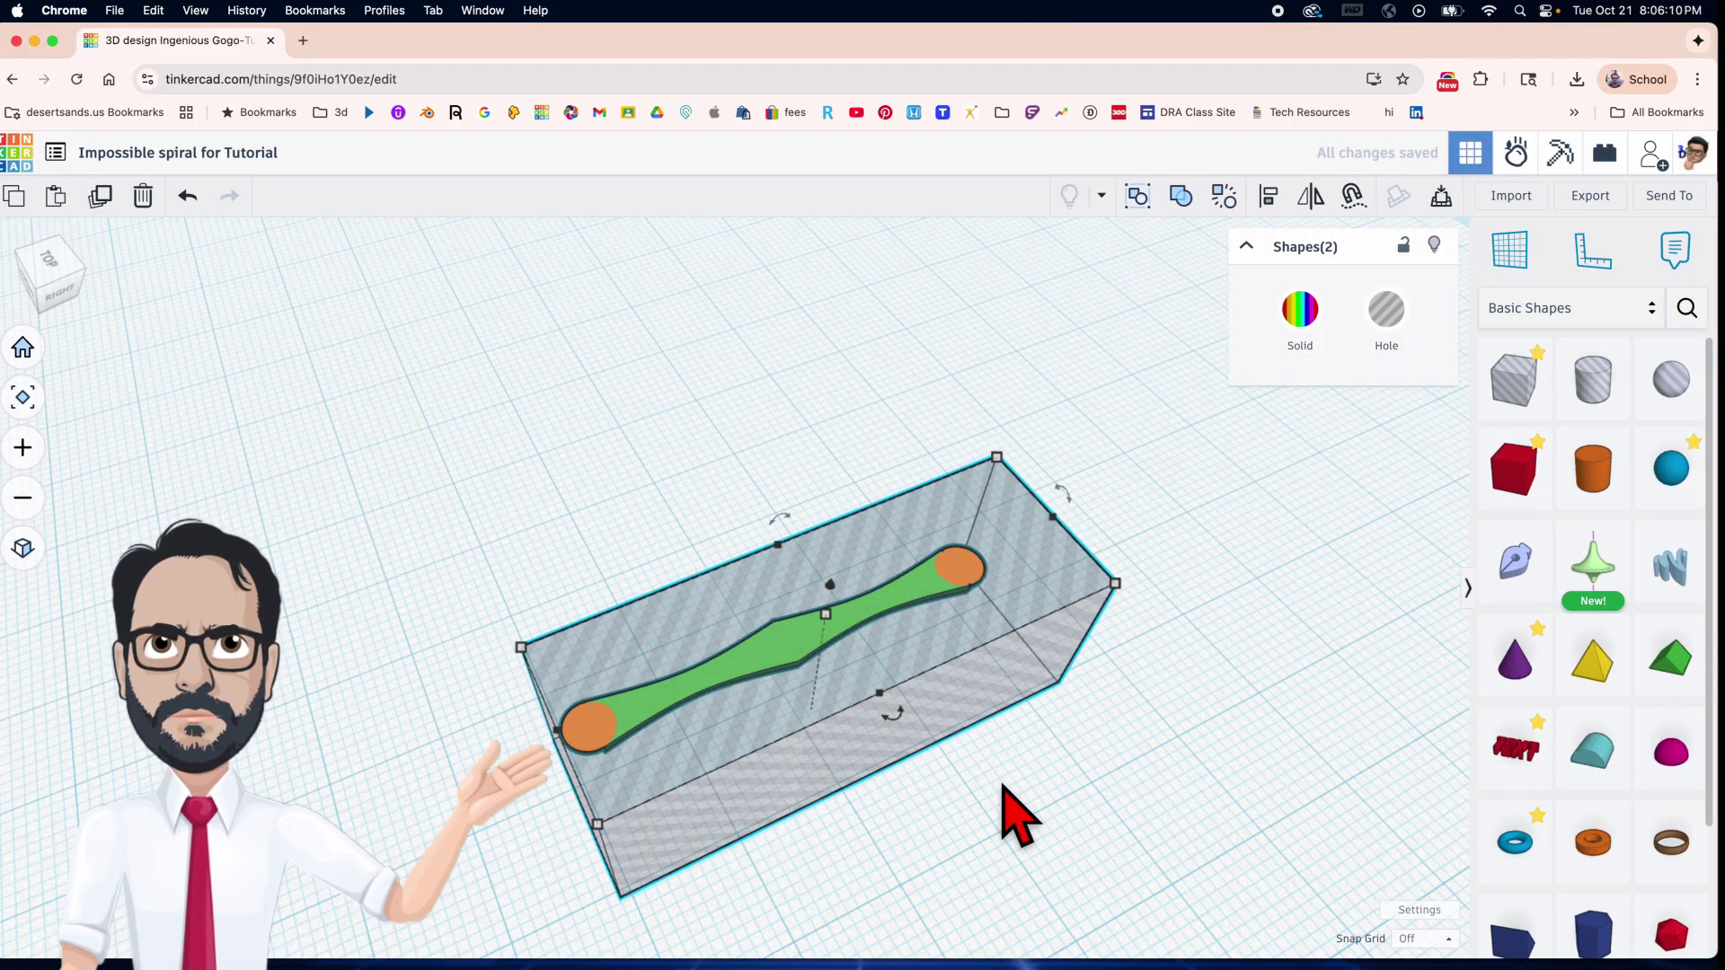
pyautogui.press('super+g')
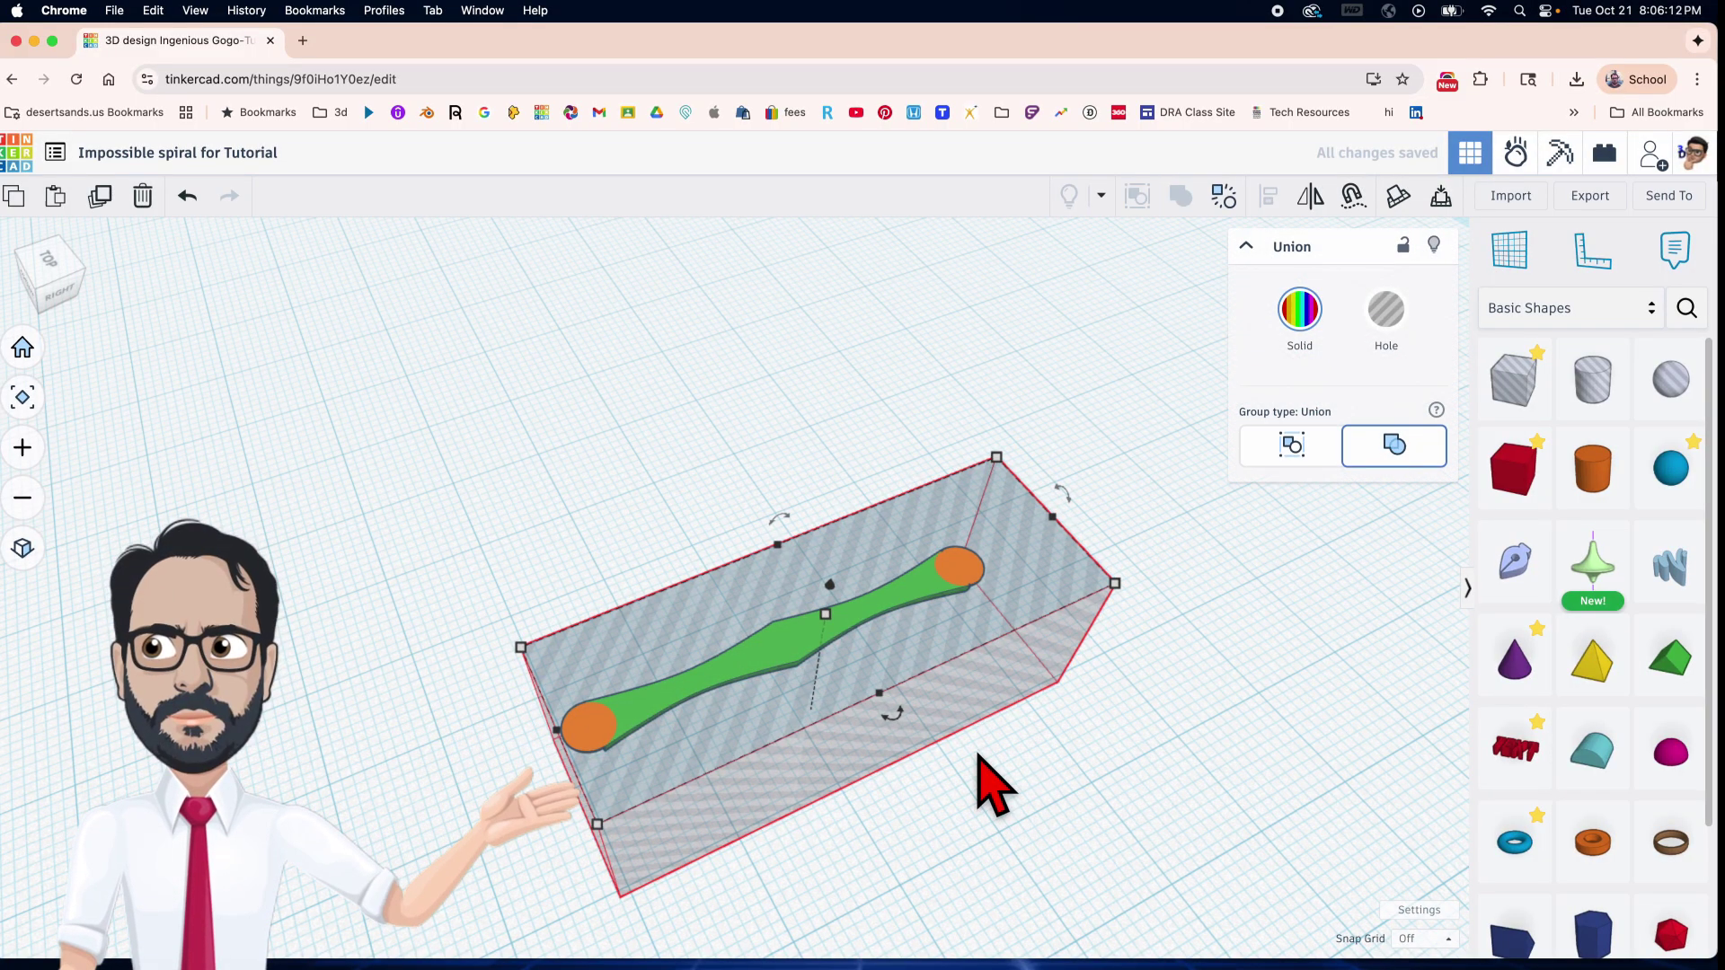
pyautogui.moveTo(882, 756); pyautogui.dragTo(758, 727, button='right')
# Make three more copies of the arm, each rotated a further 45°, forming an eight-pointed star.
pyautogui.moveTo(745, 647); pyautogui.dragTo(751, 659, button='right')
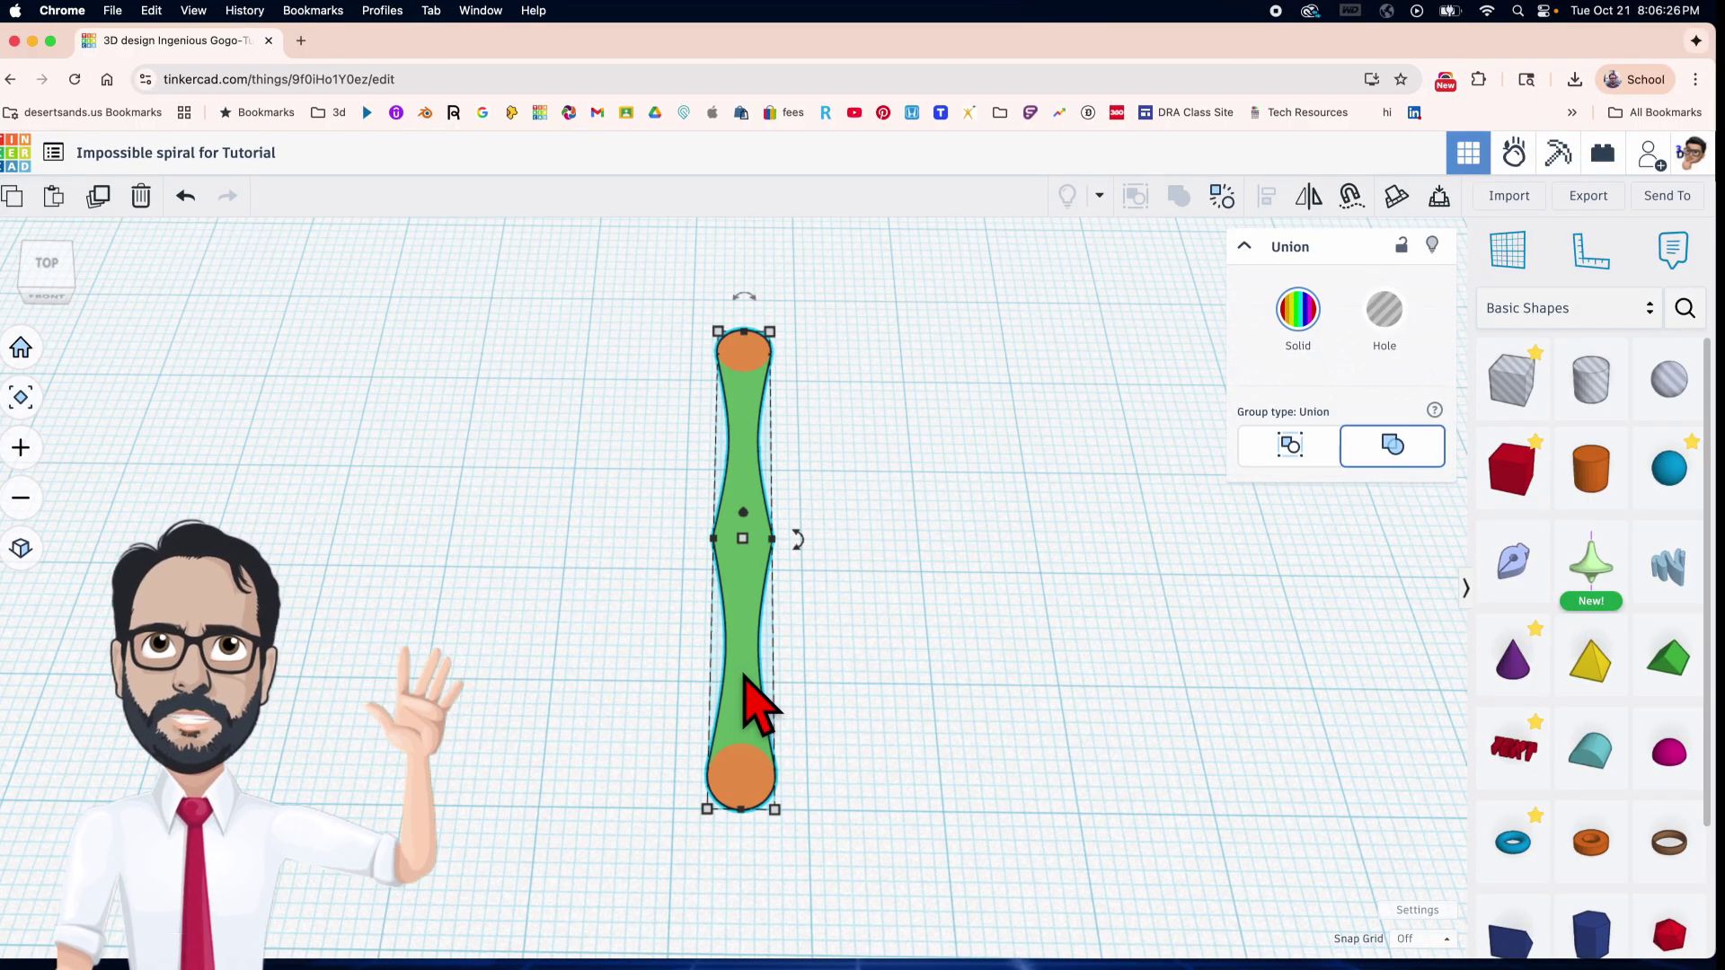
pyautogui.moveTo(797, 537); pyautogui.dragTo(797, 500)
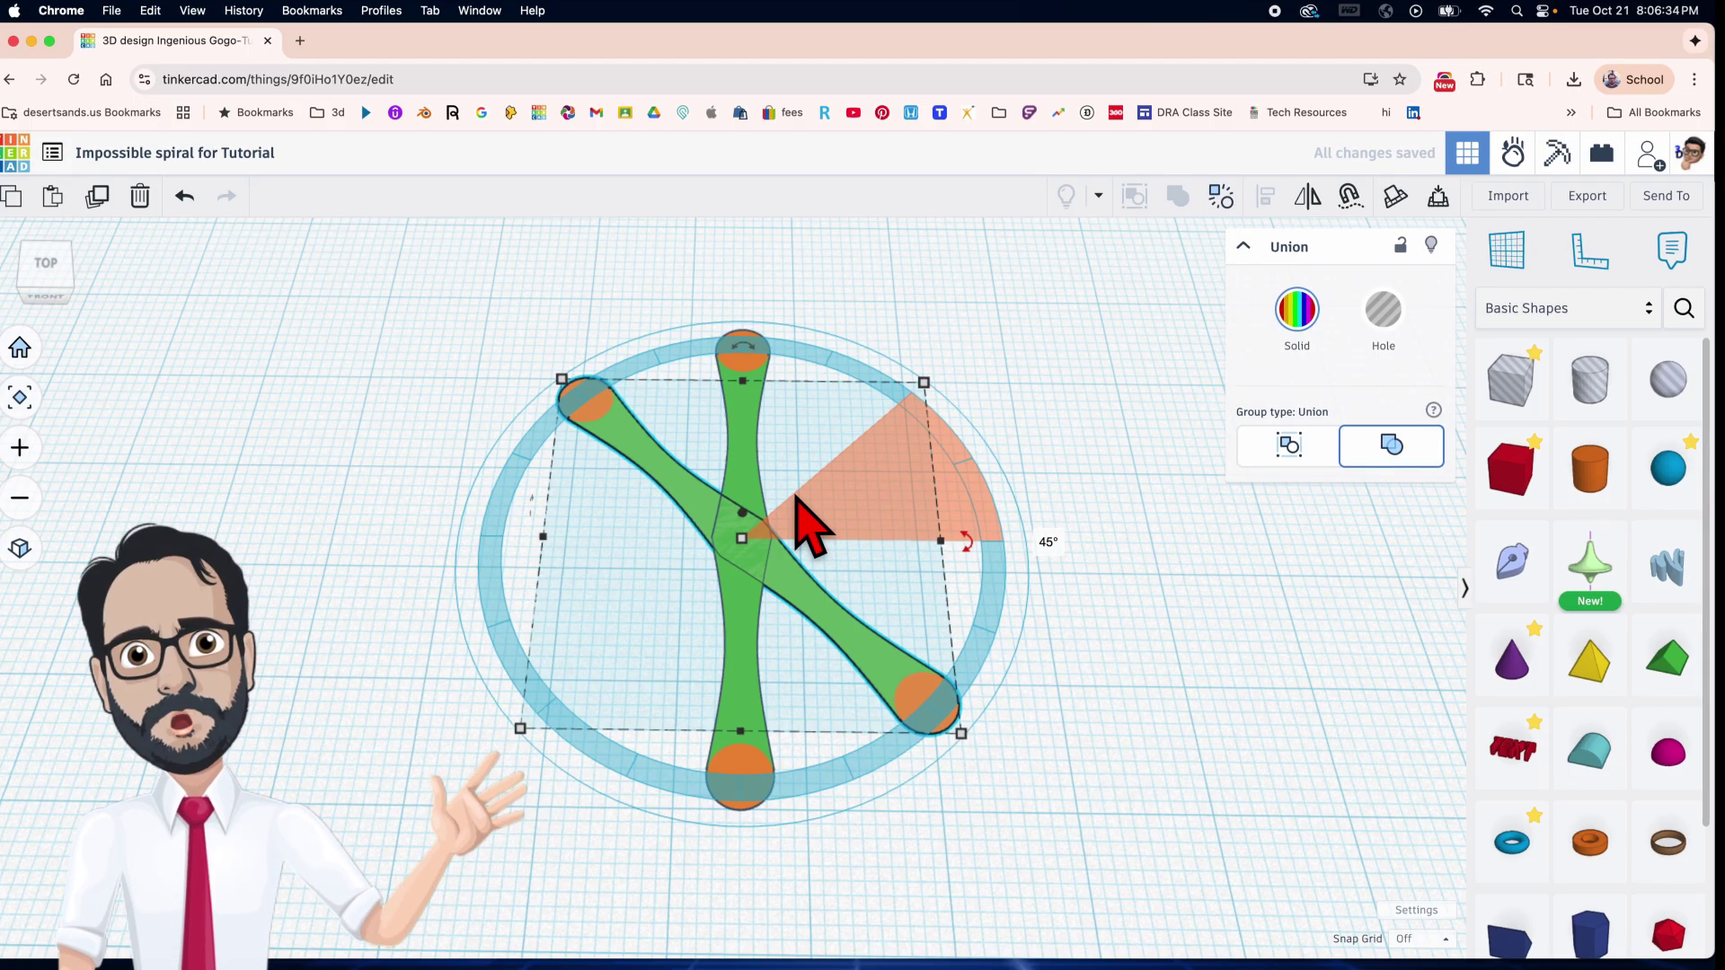
pyautogui.hotkey('ctrl', 'd')
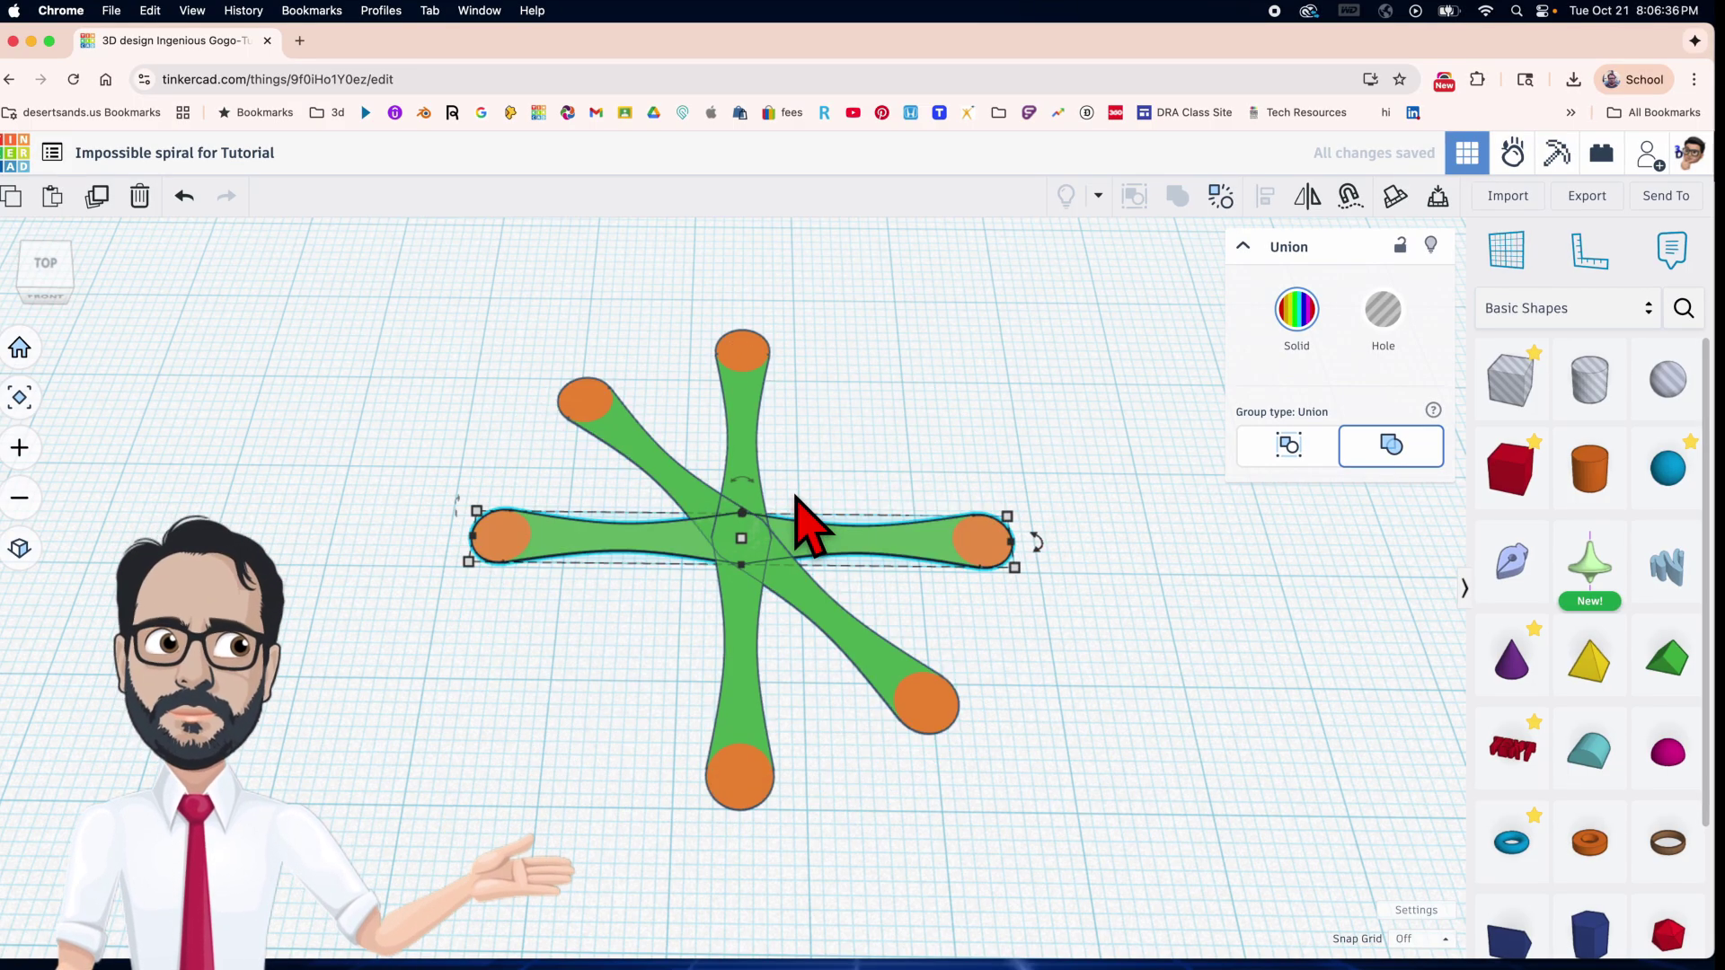
pyautogui.hotkey('ctrl', 'd')
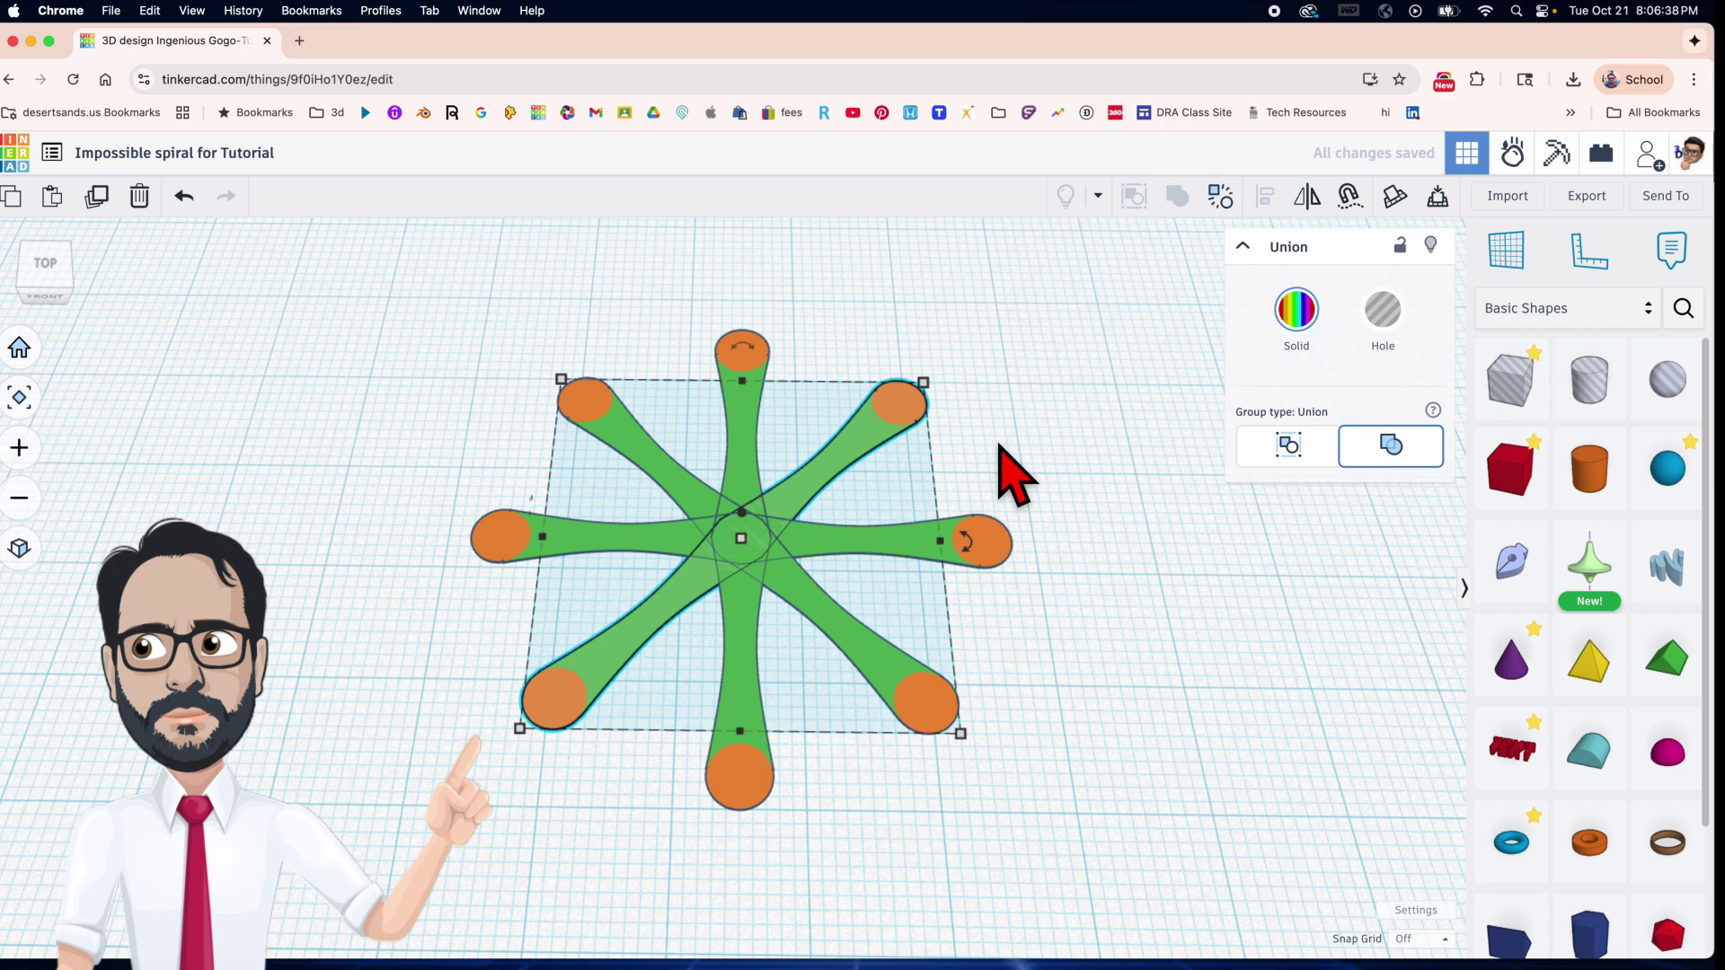
pyautogui.click(1016, 500)
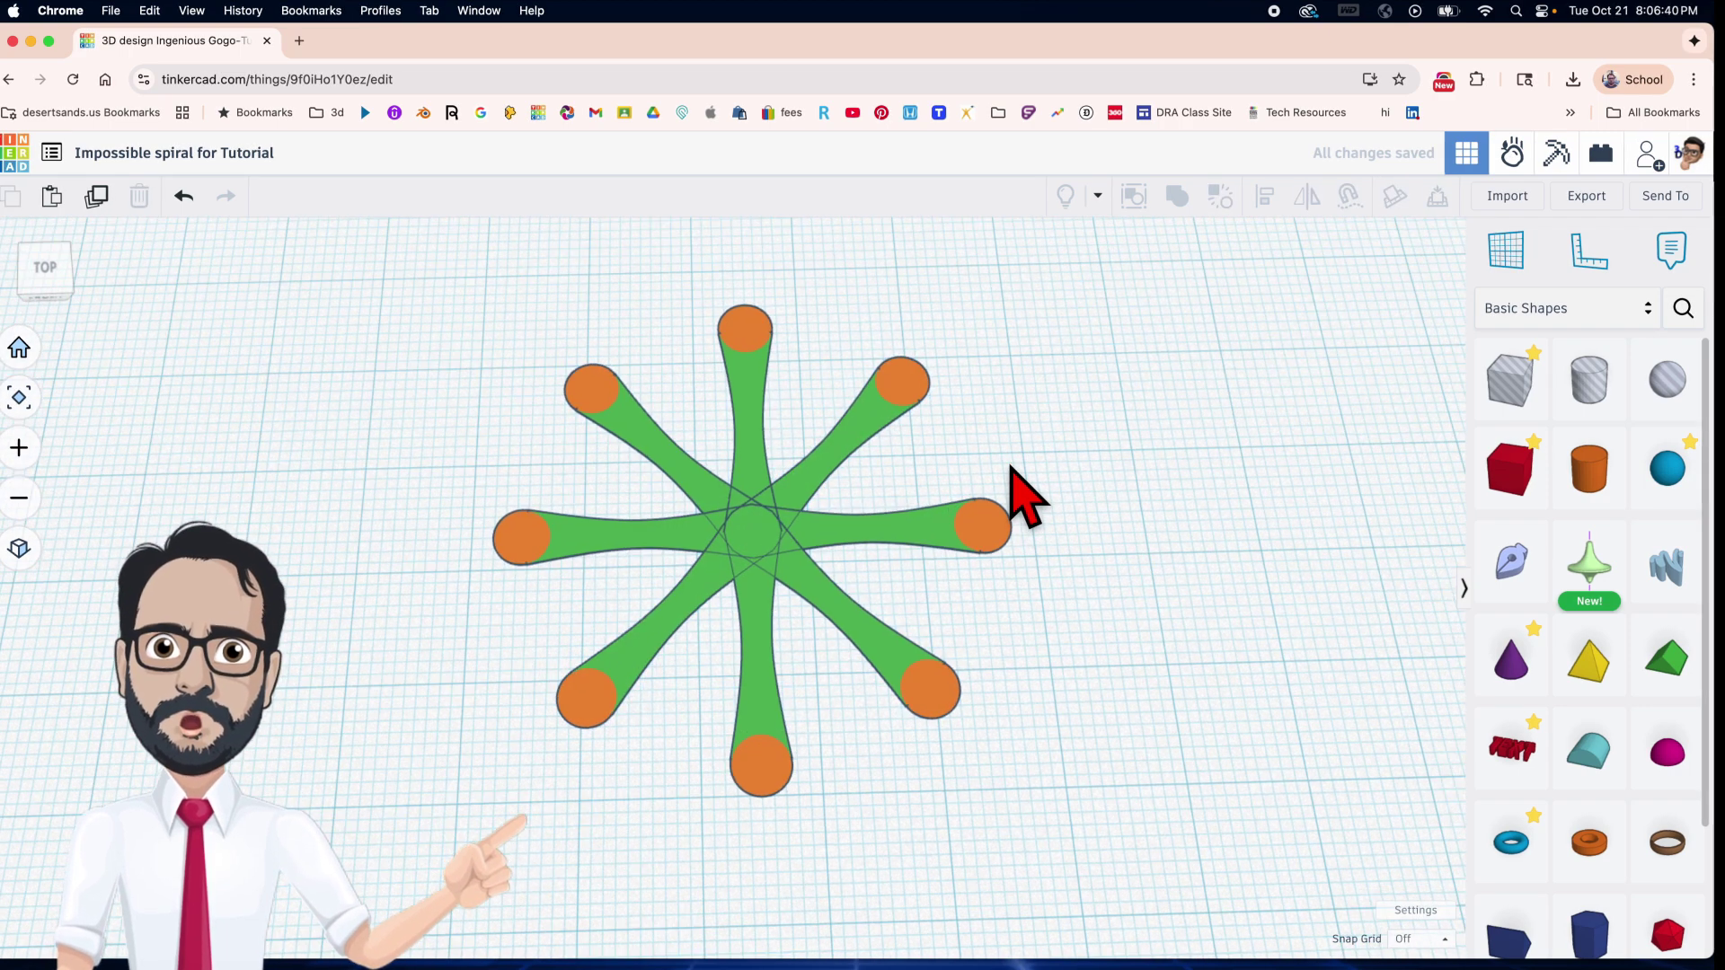
pyautogui.scroll(-1, 1011, 465)
pyautogui.moveTo(1011, 465); pyautogui.dragTo(1000, 459, button='middle')
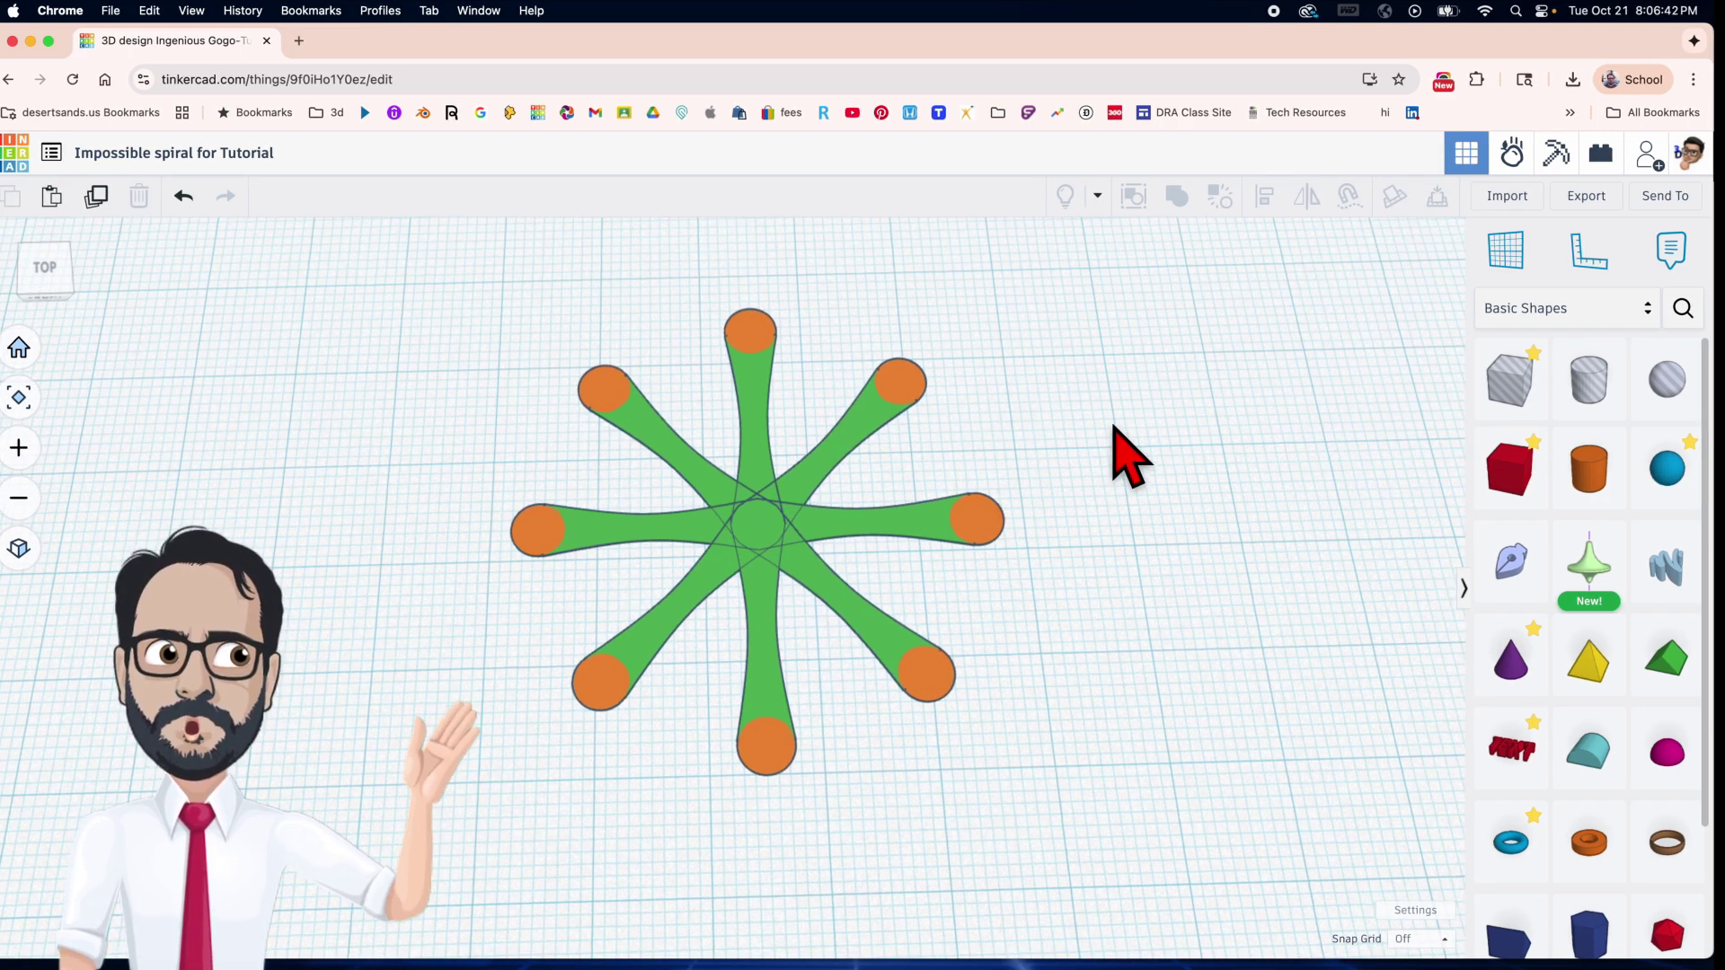
# Select the whole star and set its height to 10 mm.
pyautogui.moveTo(422, 311); pyautogui.dragTo(1051, 768)
pyautogui.moveTo(842, 634); pyautogui.dragTo(816, 569, button='right')
pyautogui.moveTo(759, 540); pyautogui.dragTo(782, 551)
pyautogui.click(845, 530)
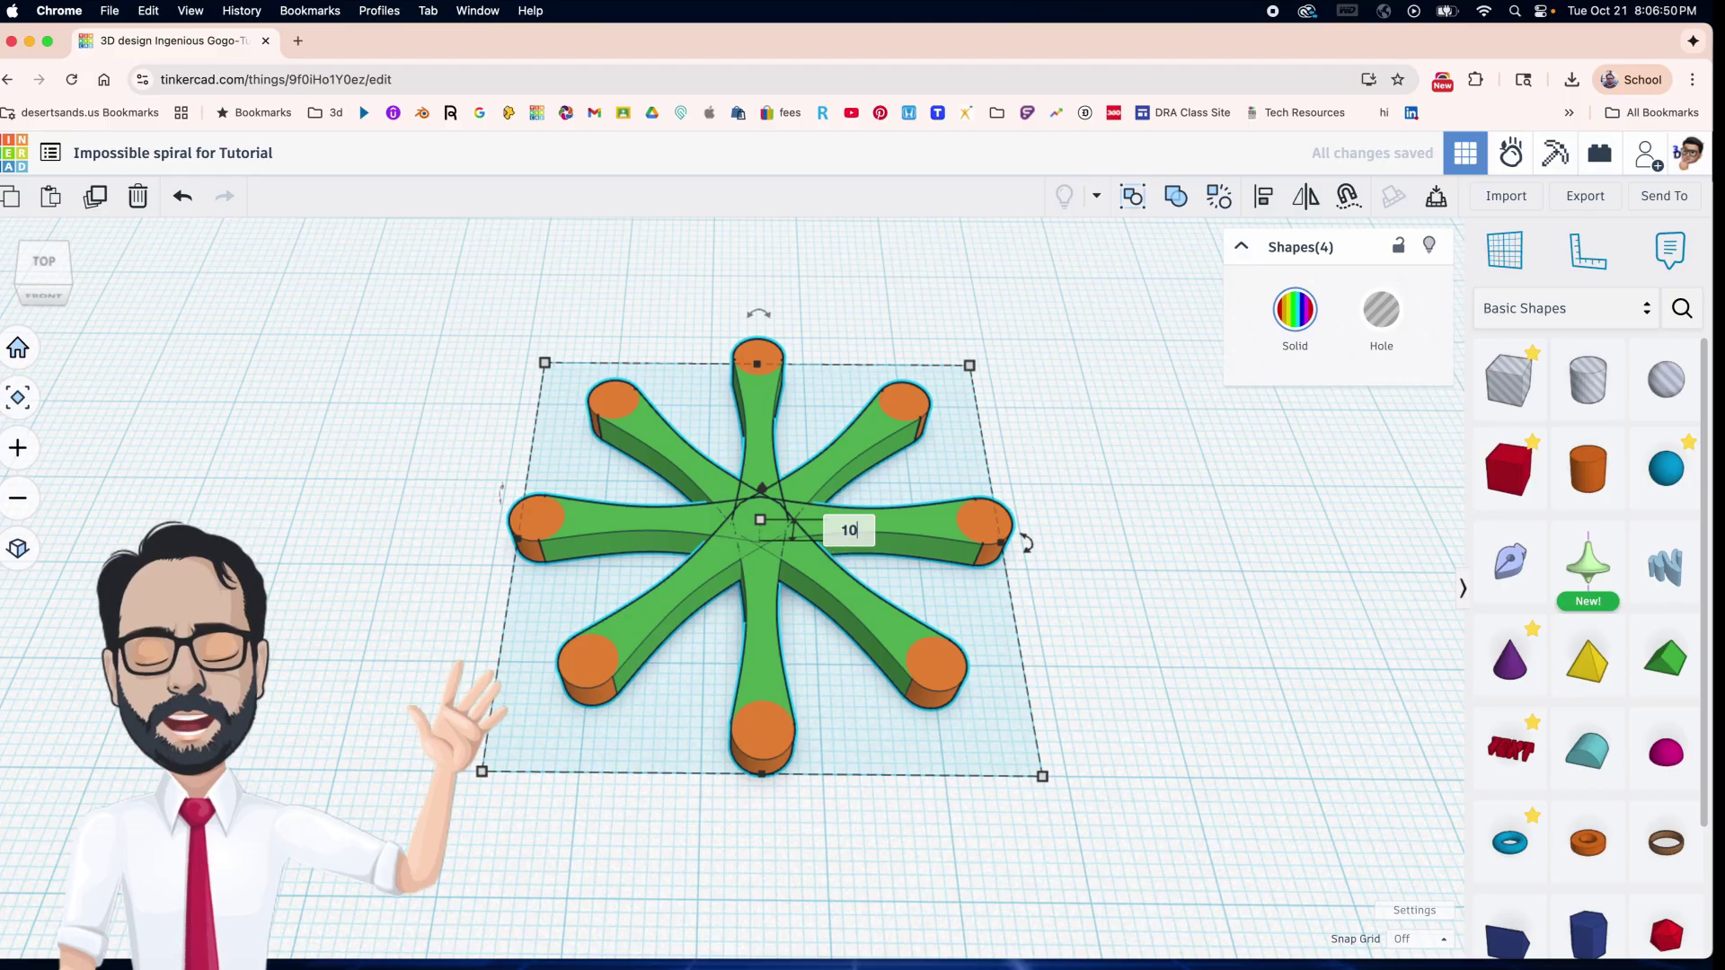
pyautogui.press('Return')
pyautogui.moveTo(851, 674); pyautogui.dragTo(886, 701, button='right')
pyautogui.click(864, 701)
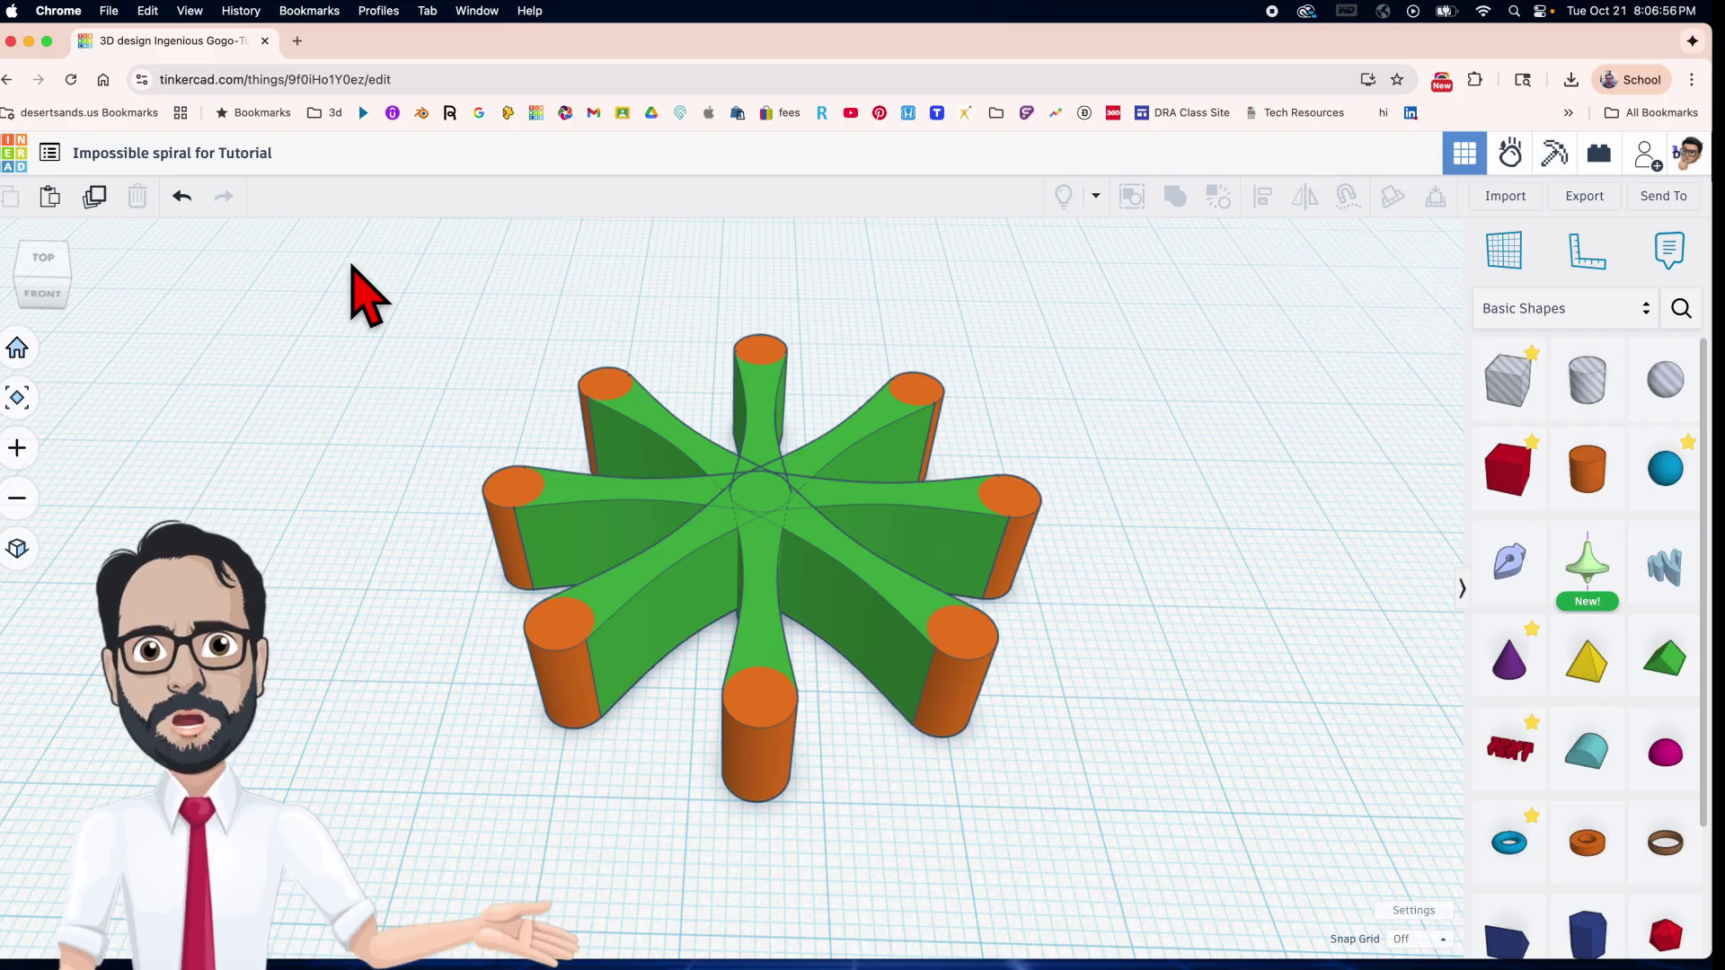
# Export the design for lasercutting as the SVG file 'Impossible spiral Star.svg'.
pyautogui.click(1584, 198)
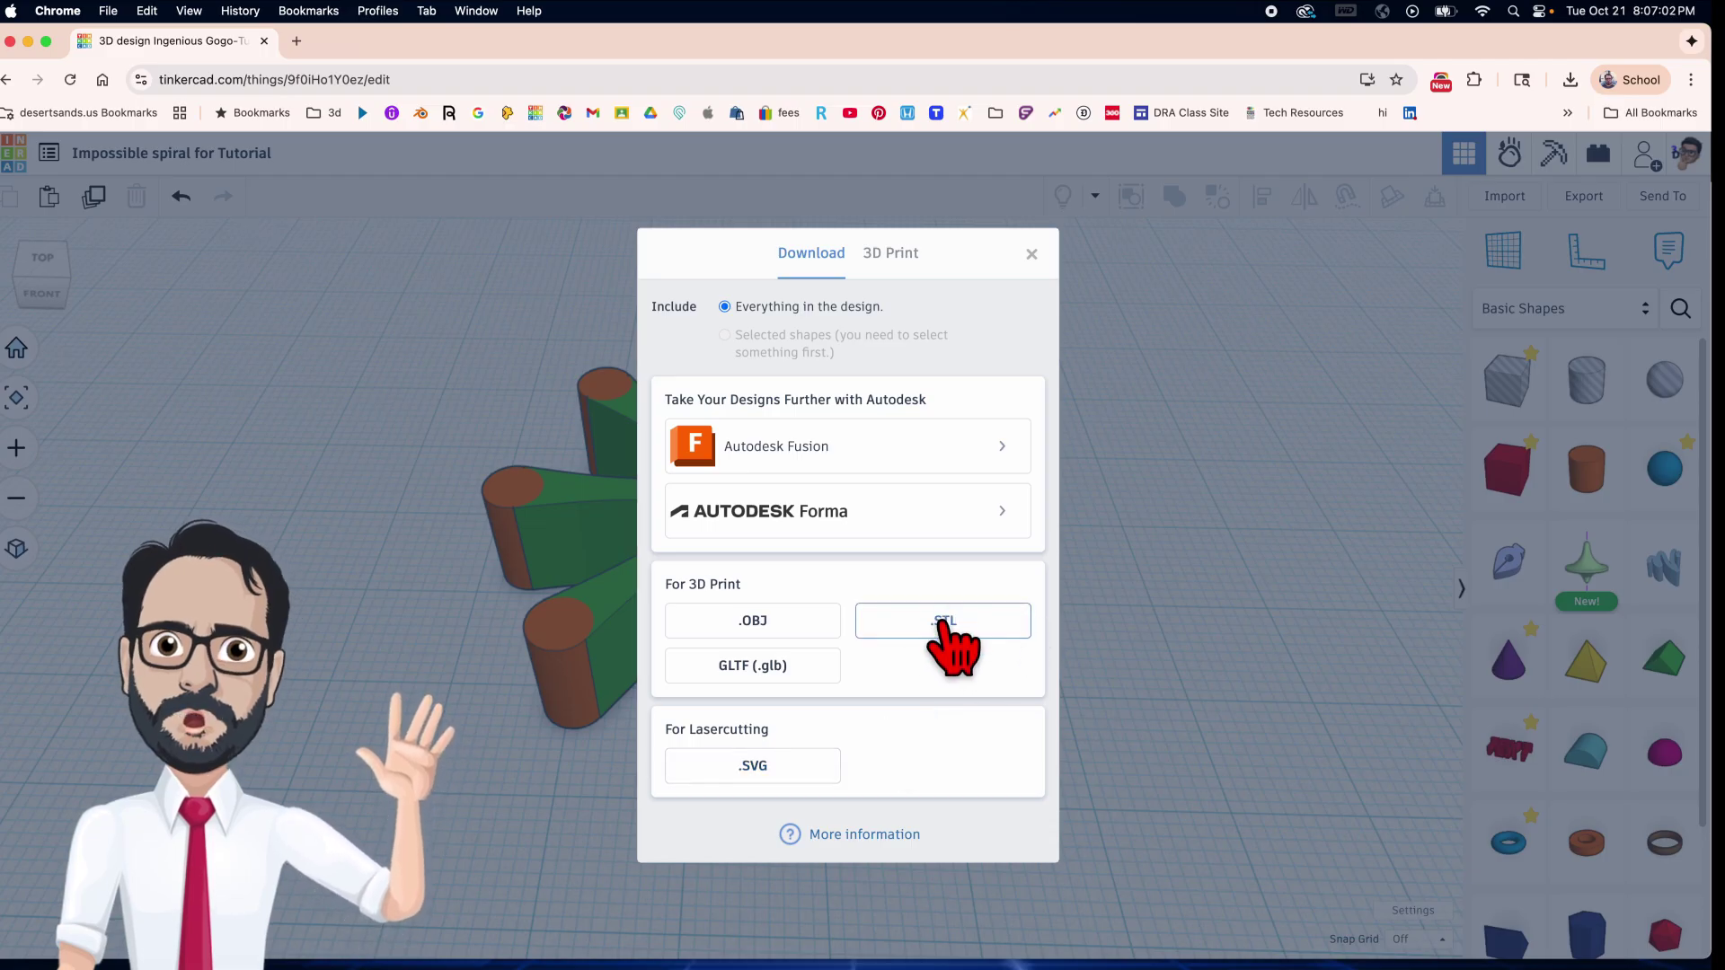
pyautogui.click(751, 768)
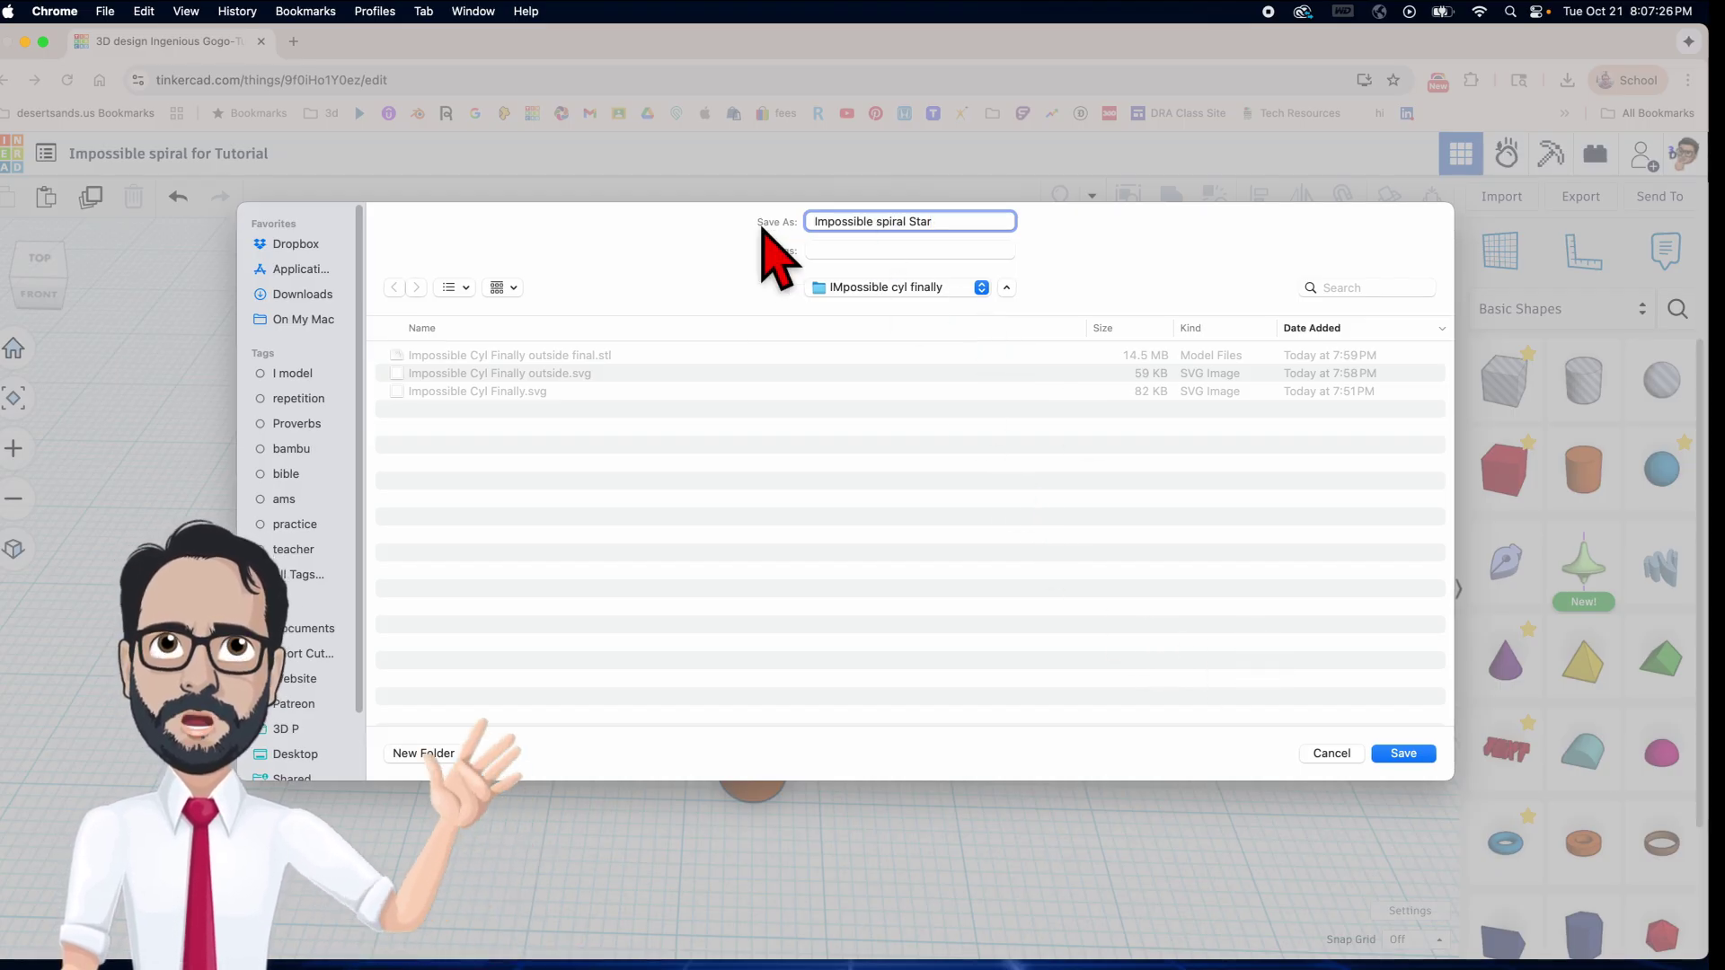
pyautogui.click(1418, 756)
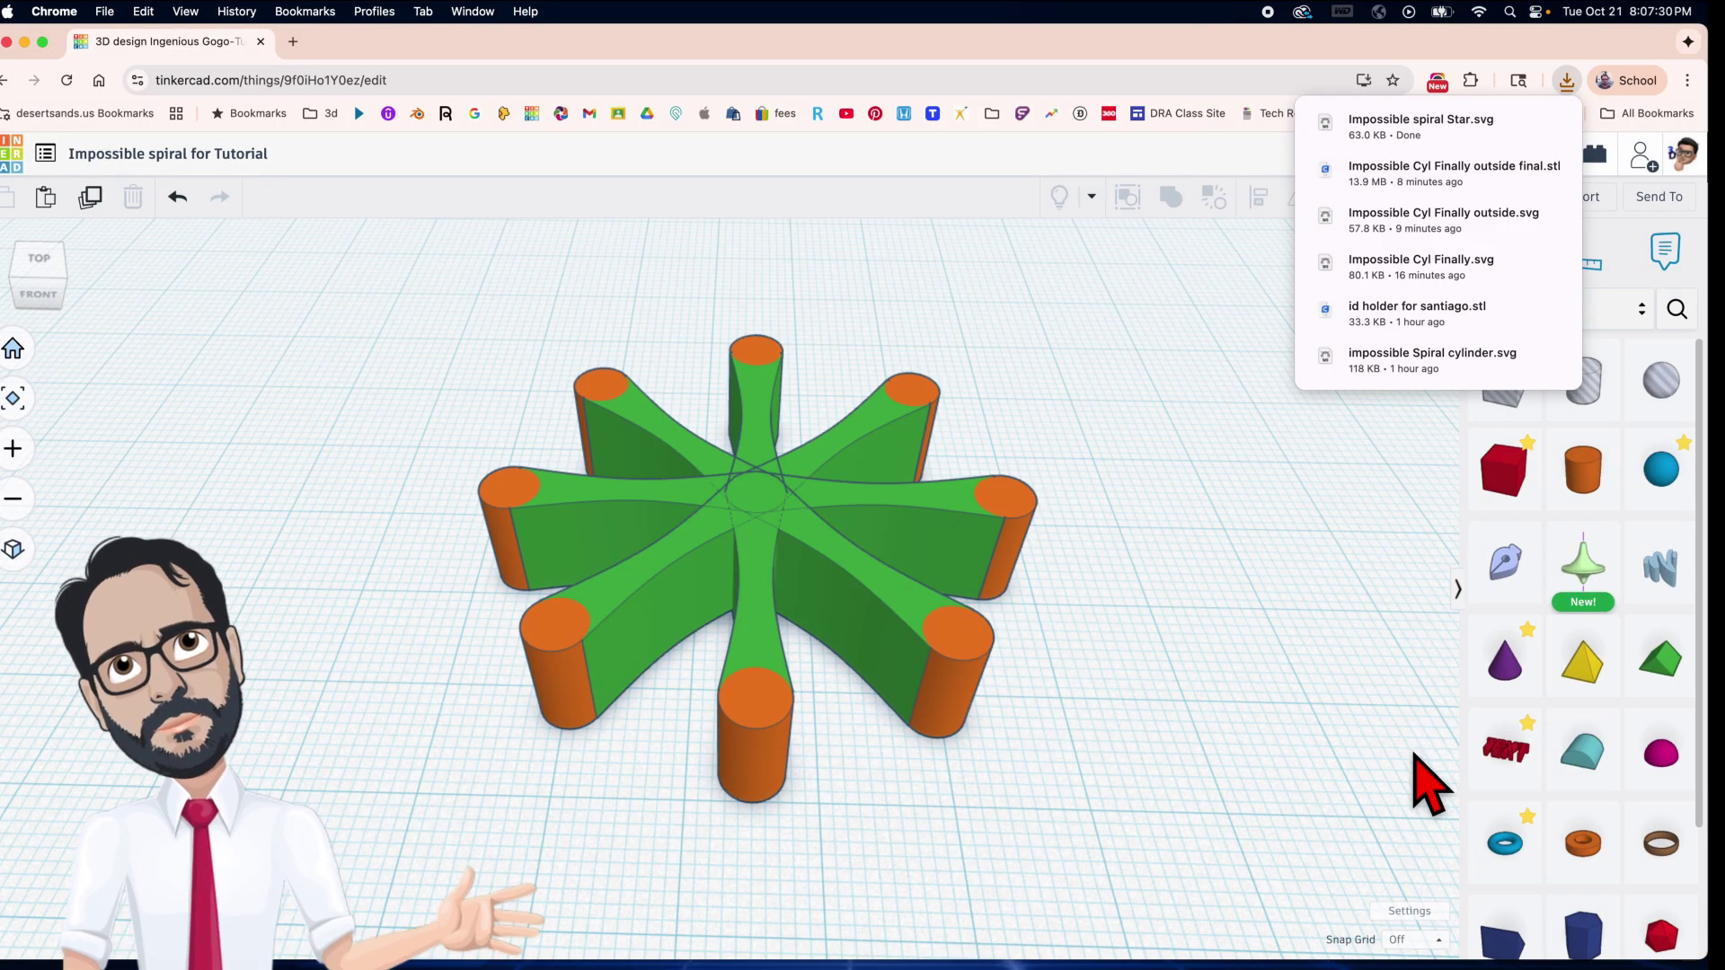
# Import Impossible spiral Star.svg into the current design.
pyautogui.moveTo(1235, 623); pyautogui.dragTo(1174, 666, button='middle')
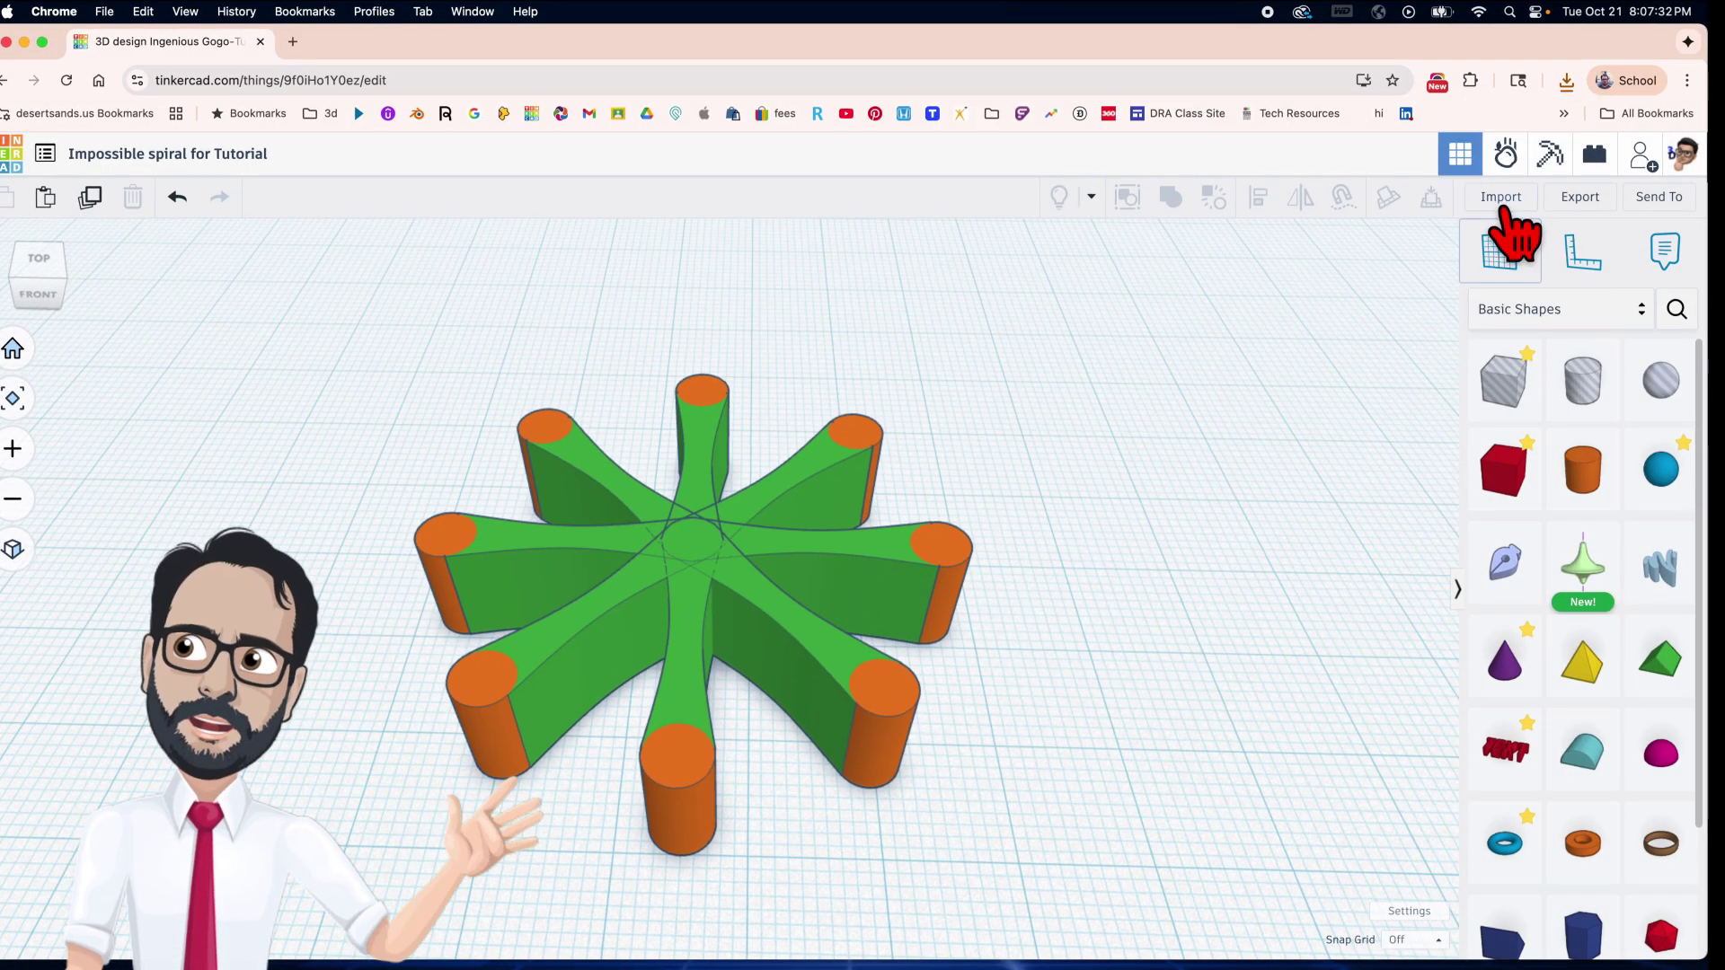
pyautogui.click(1501, 212)
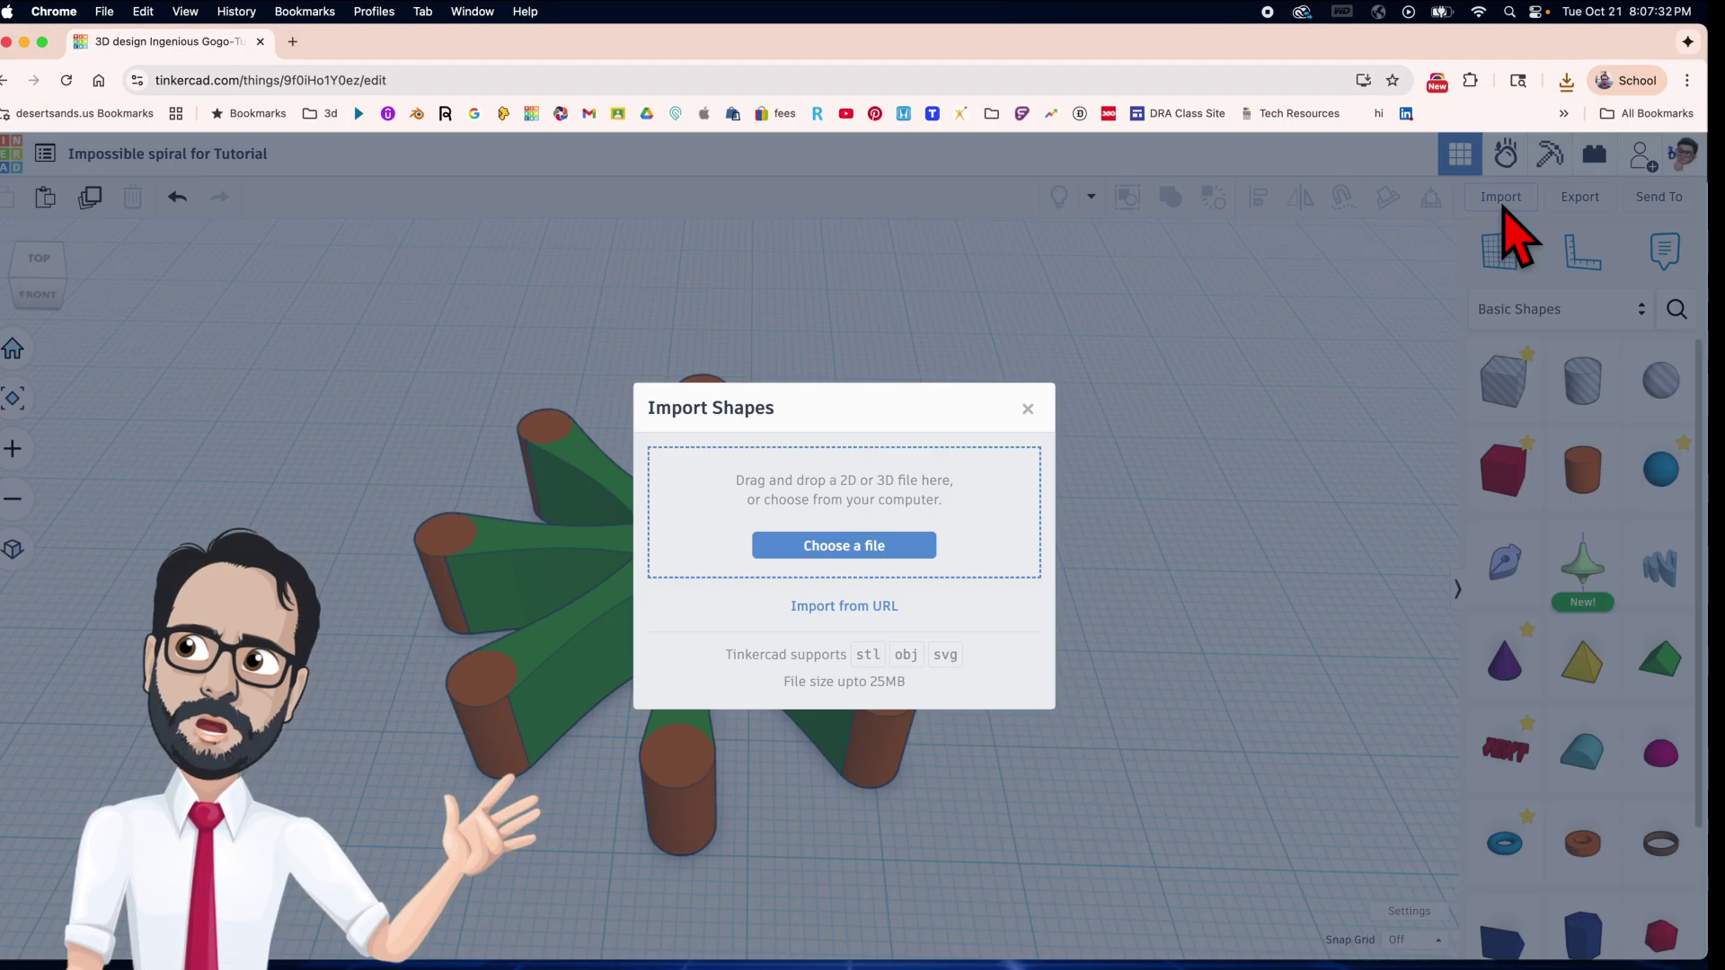
pyautogui.click(877, 552)
pyautogui.click(467, 194)
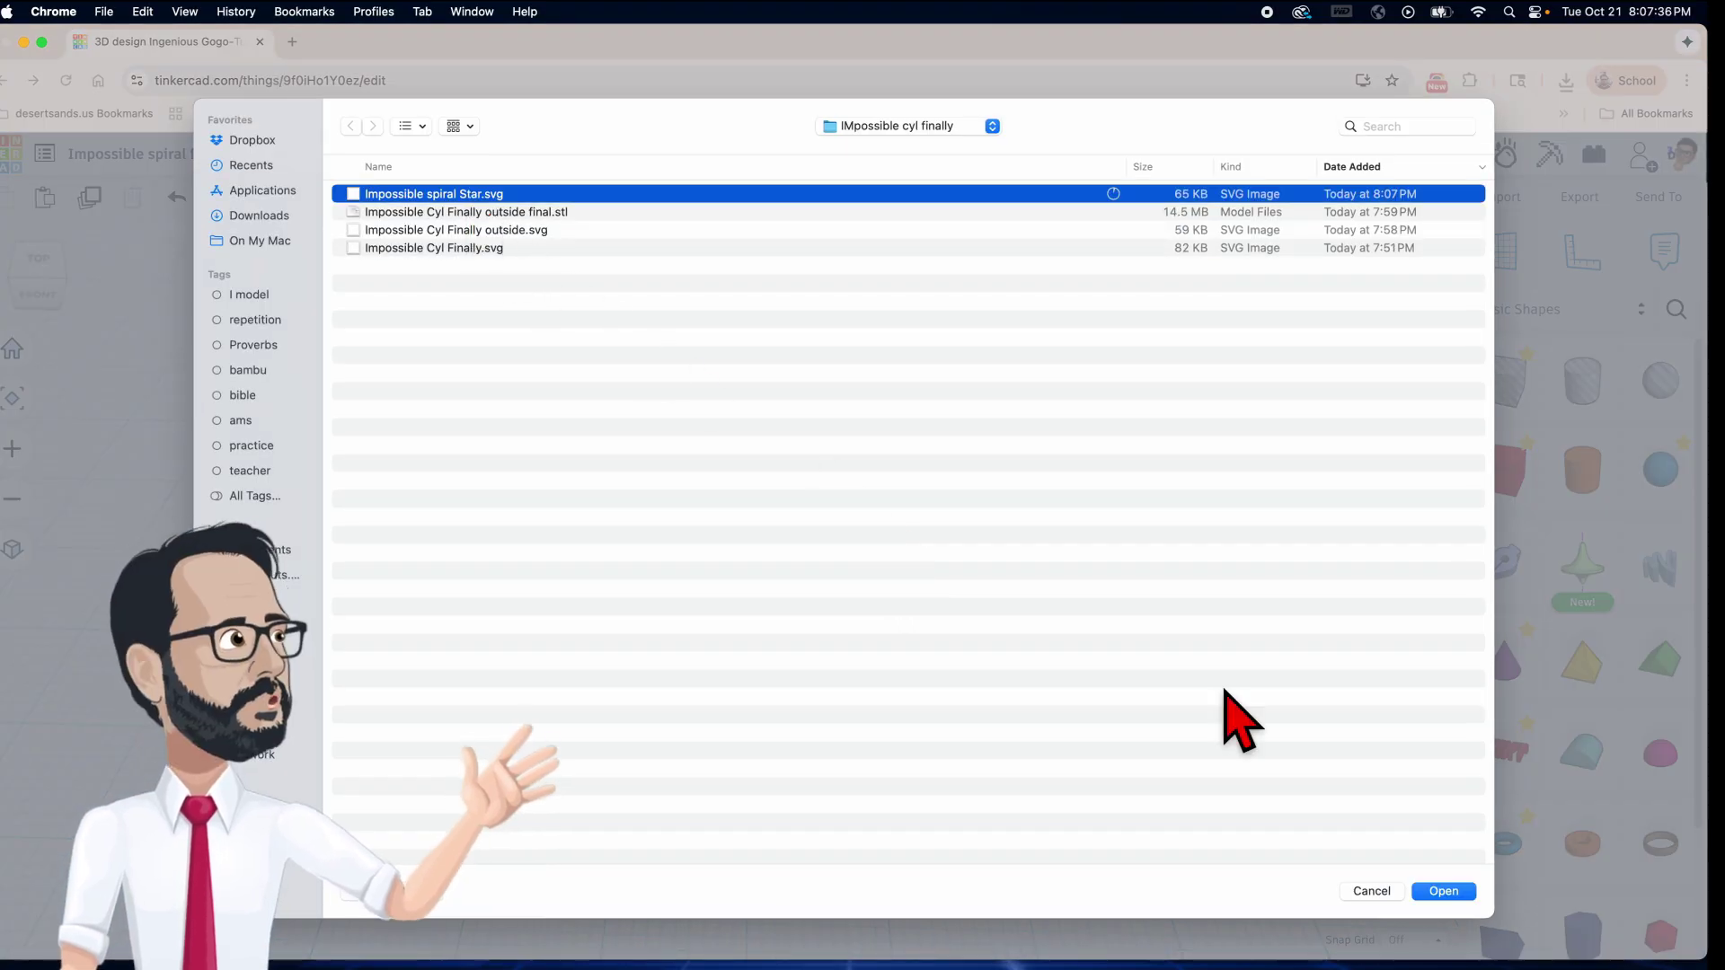
pyautogui.click(1437, 890)
pyautogui.click(988, 724)
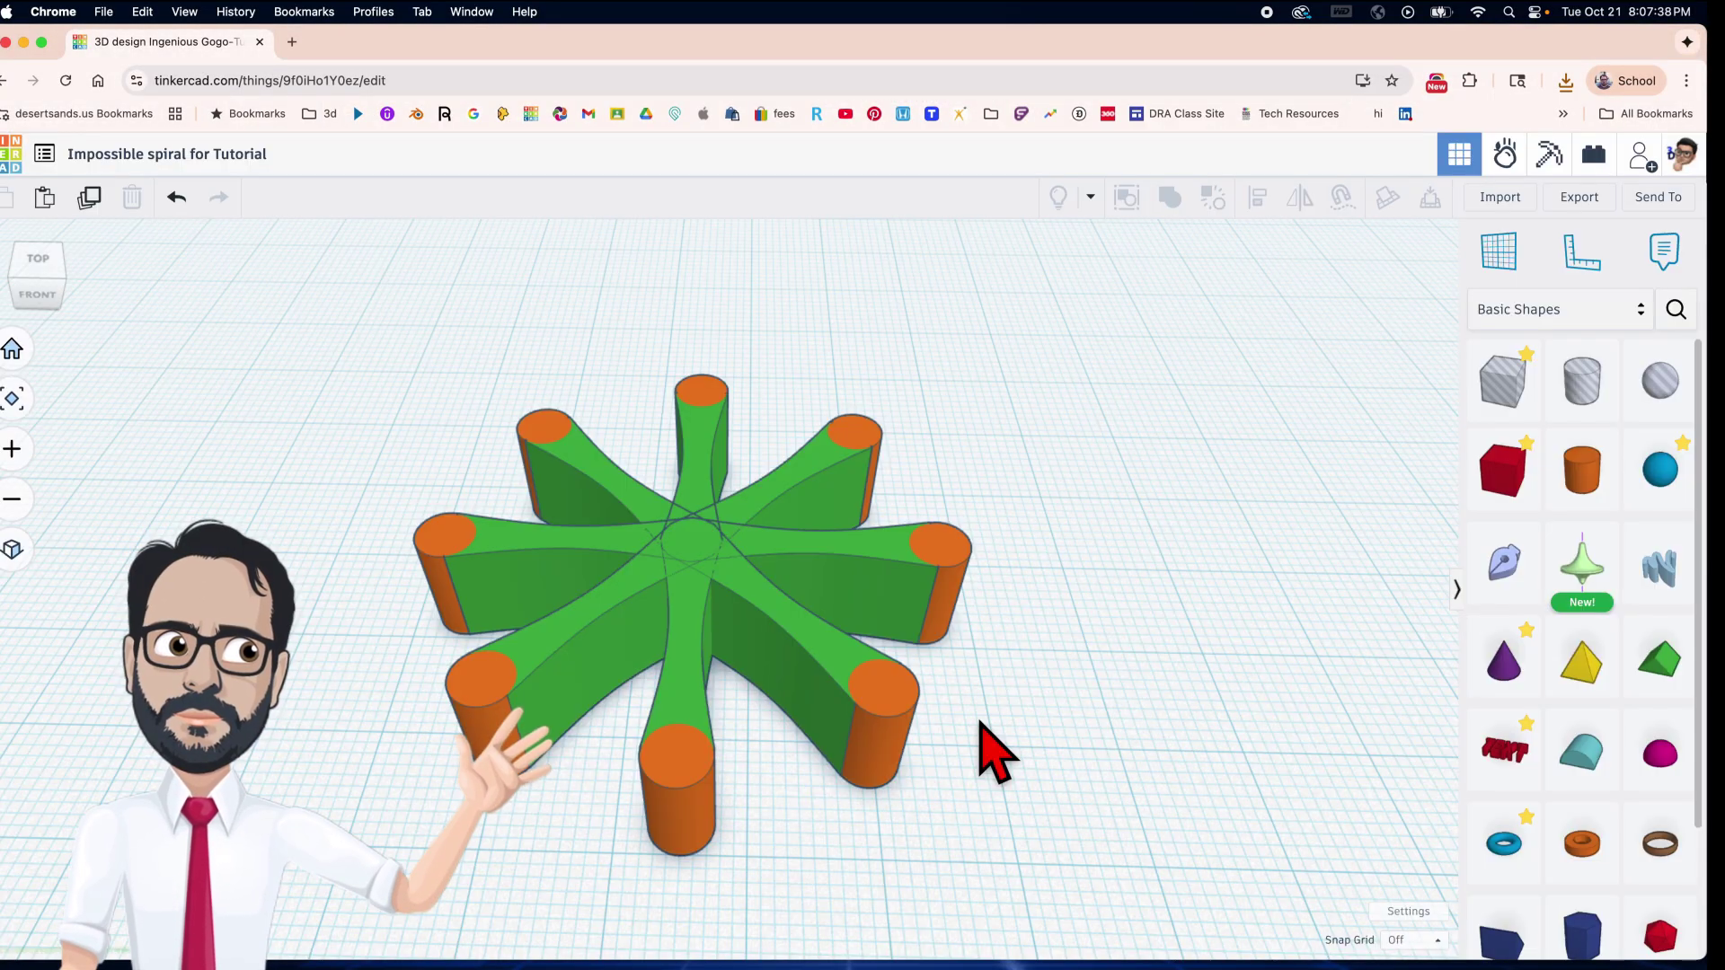
pyautogui.scroll(-3, 1006, 746)
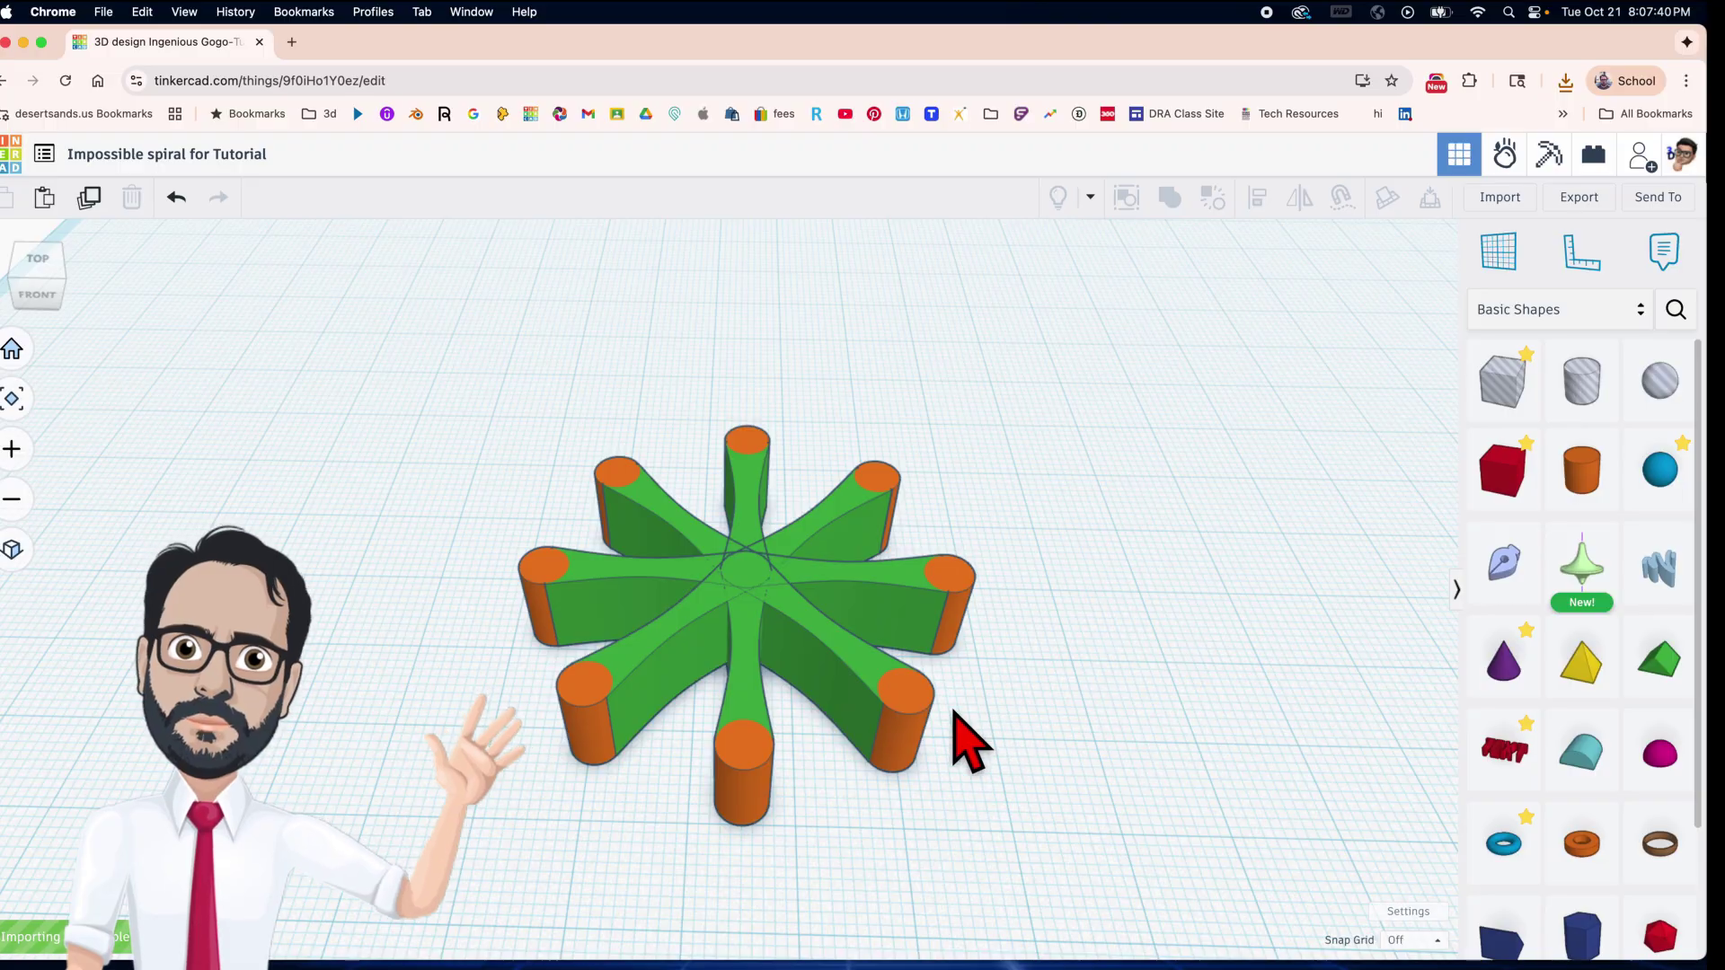
# Drag the green star model away from the imported star and delete it.
pyautogui.moveTo(862, 724); pyautogui.dragTo(424, 648)
pyautogui.moveTo(659, 655); pyautogui.dragTo(731, 666, button='right')
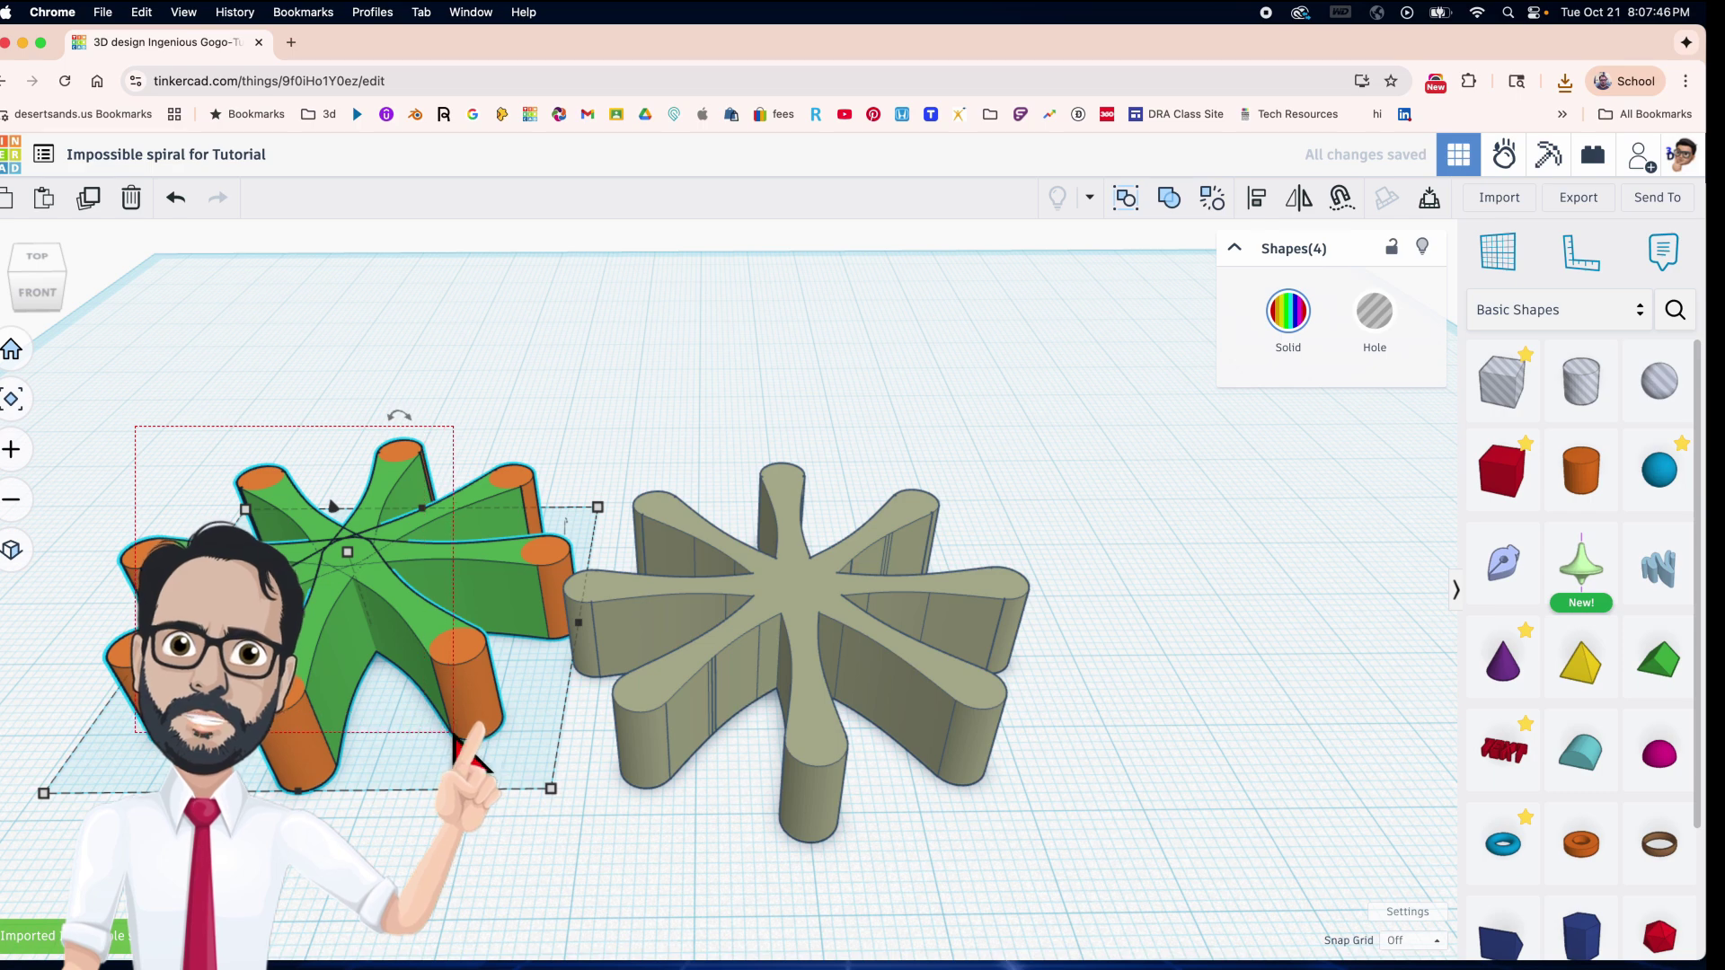
pyautogui.press('Delete')
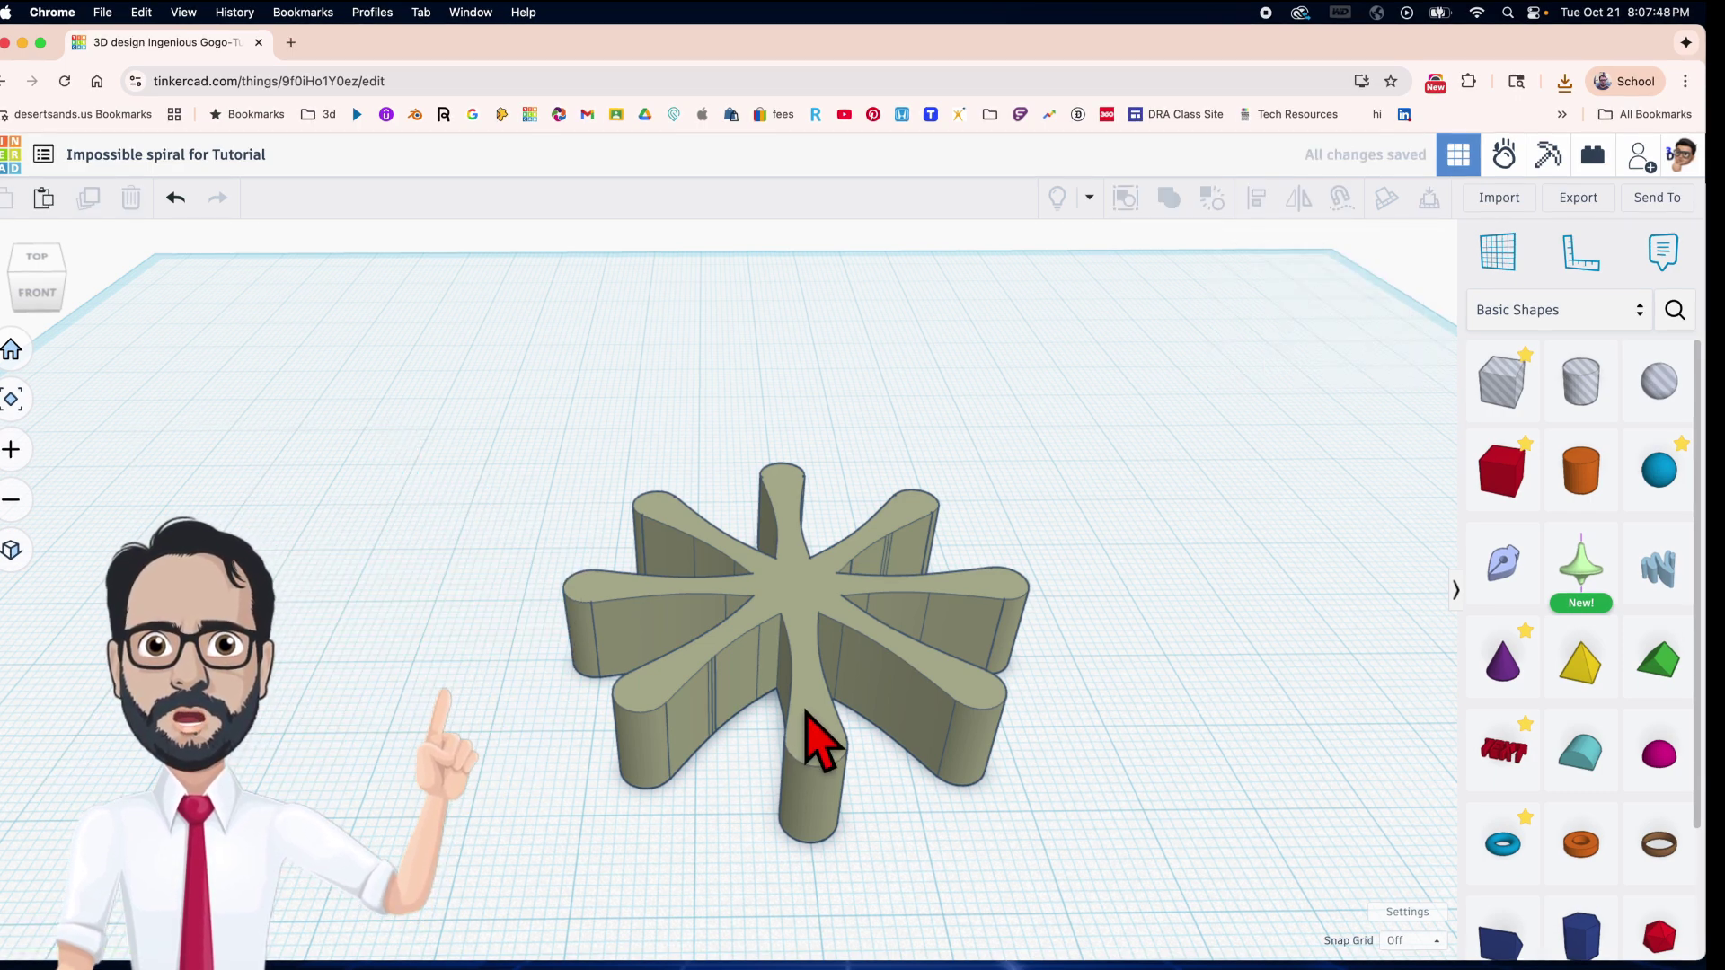
# Set the imported star's height to 0.09.
pyautogui.click(810, 699)
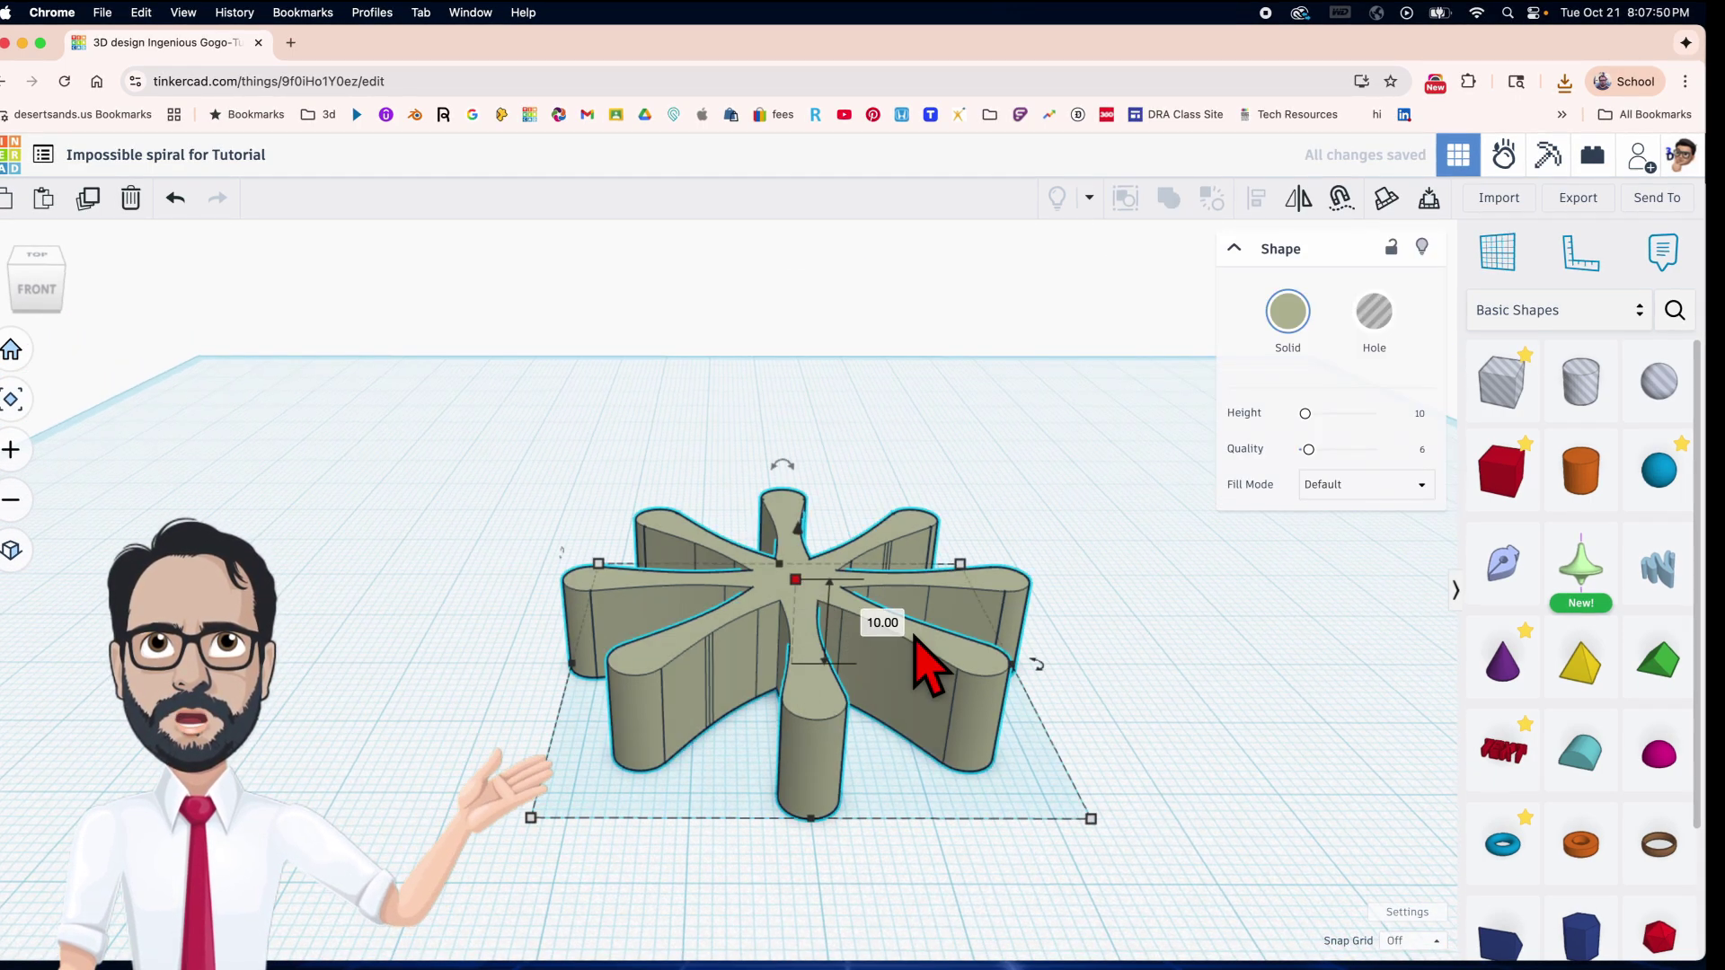
pyautogui.click(881, 623)
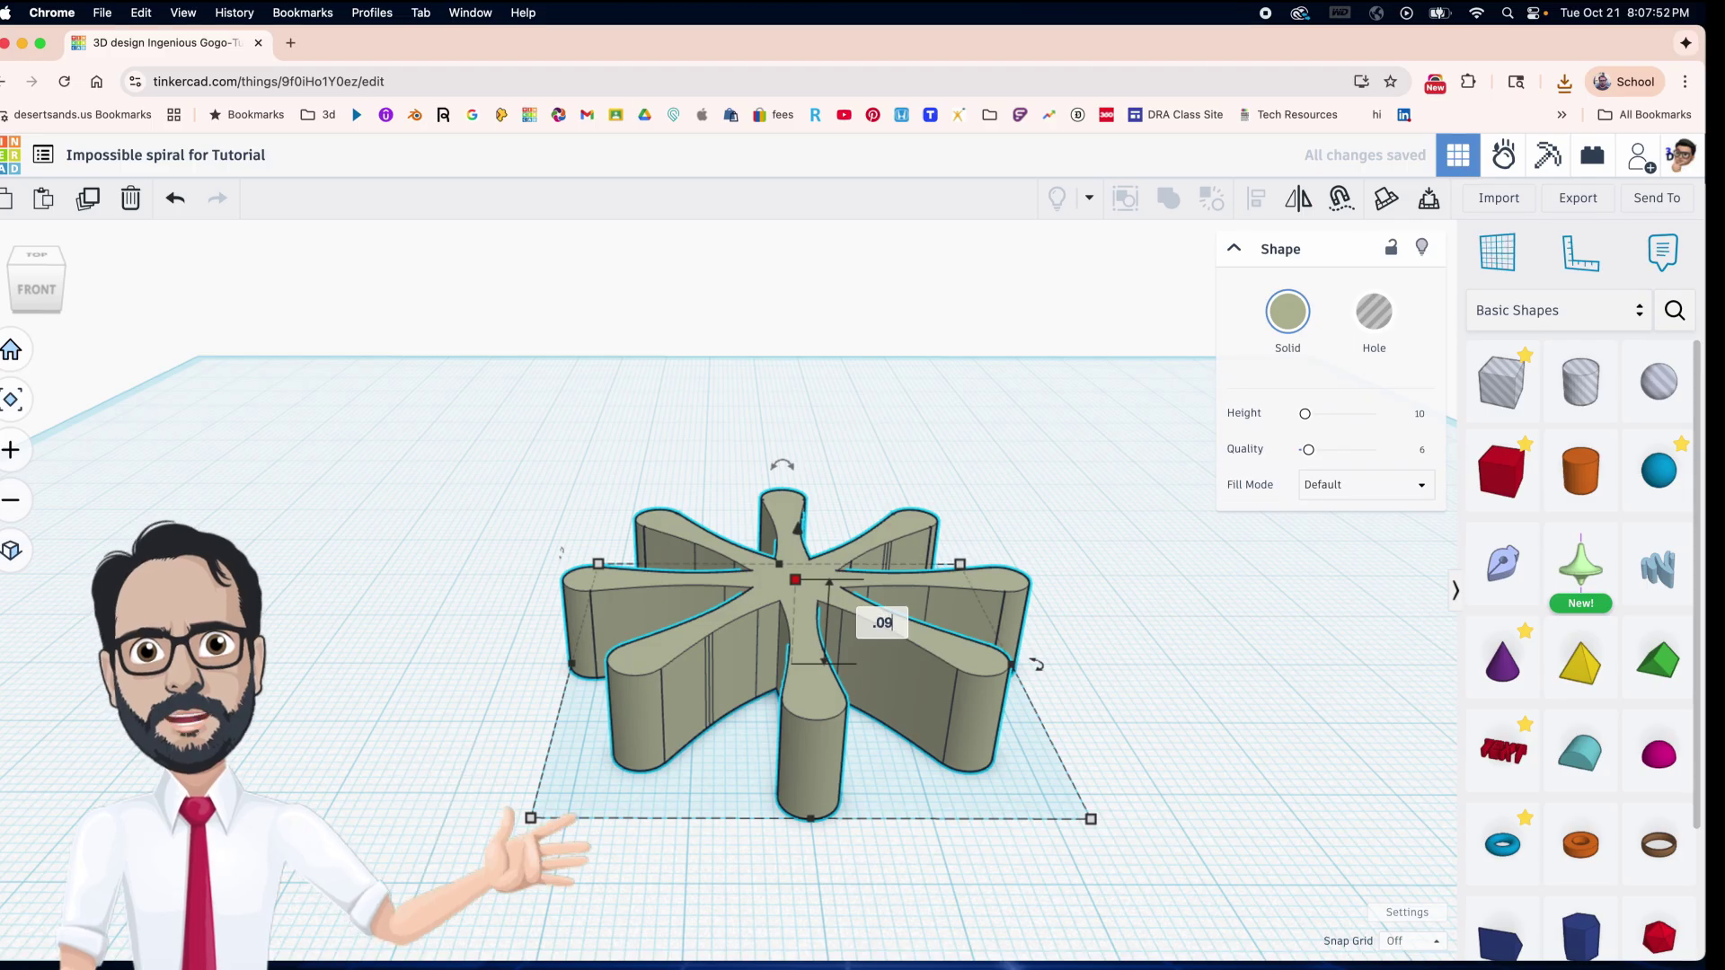
pyautogui.write('.09')
pyautogui.press('Return')
pyautogui.moveTo(866, 635); pyautogui.dragTo(661, 665, button='middle')
pyautogui.scroll(2, 660, 647)
pyautogui.moveTo(674, 655); pyautogui.dragTo(678, 632, button='right')
pyautogui.scroll(4, 677, 633)
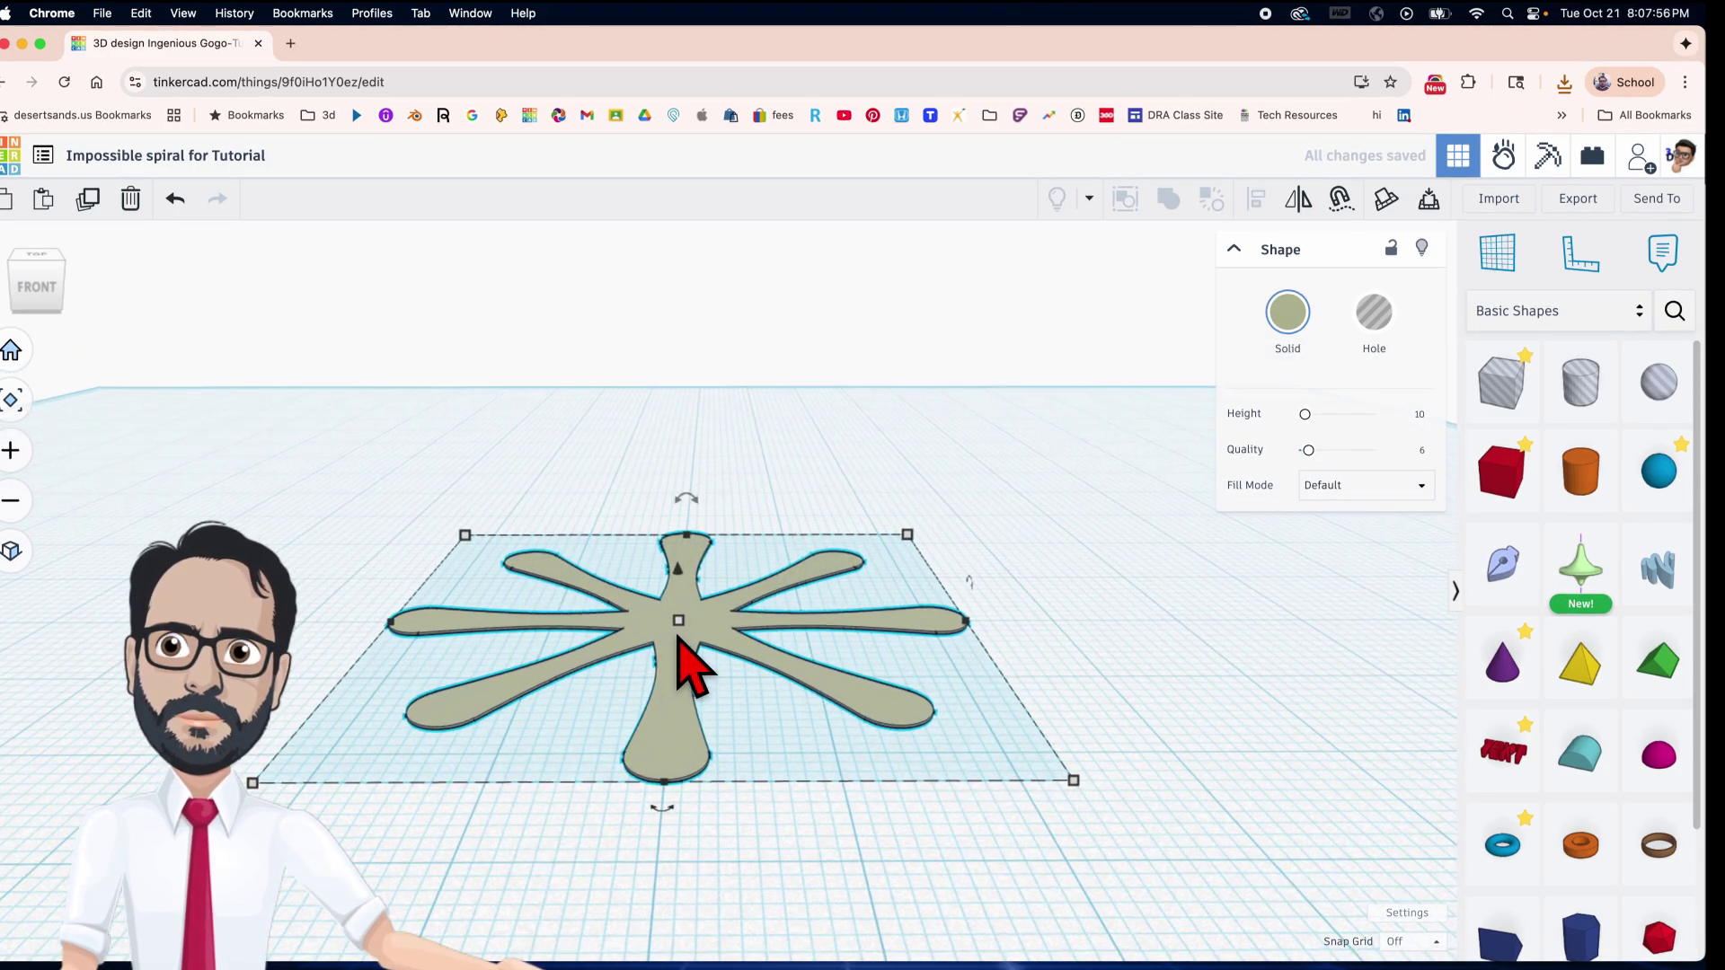
pyautogui.moveTo(777, 663); pyautogui.dragTo(818, 652, button='middle')
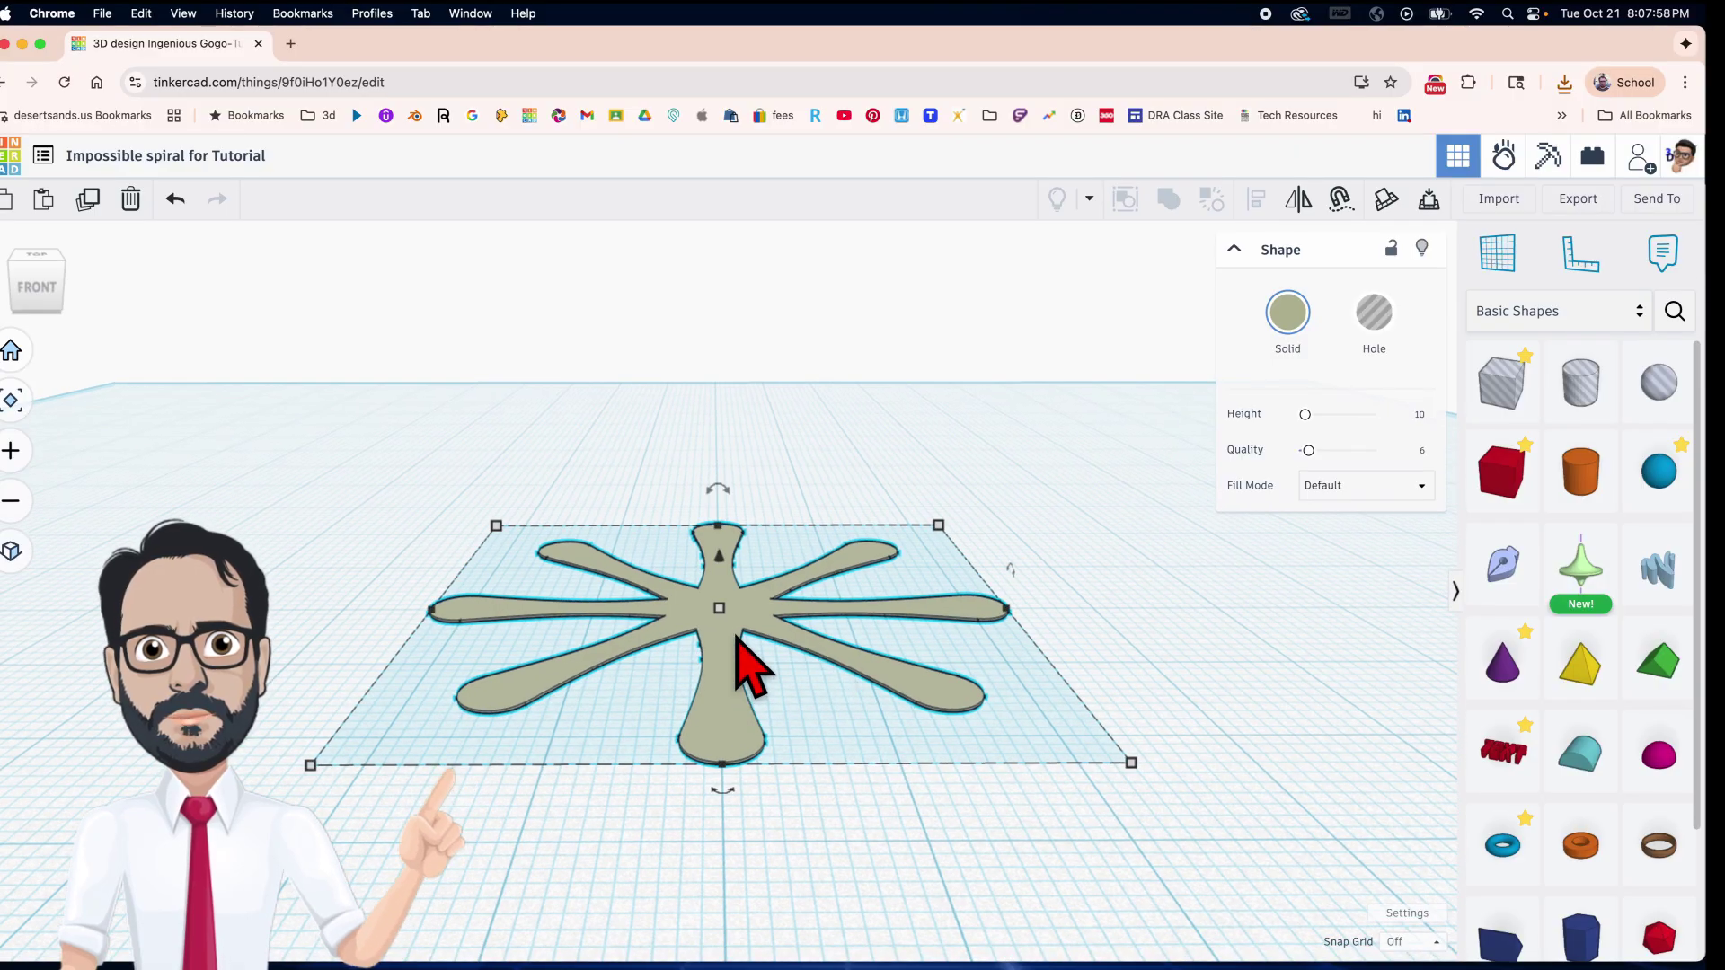
pyautogui.scroll(3, 738, 647)
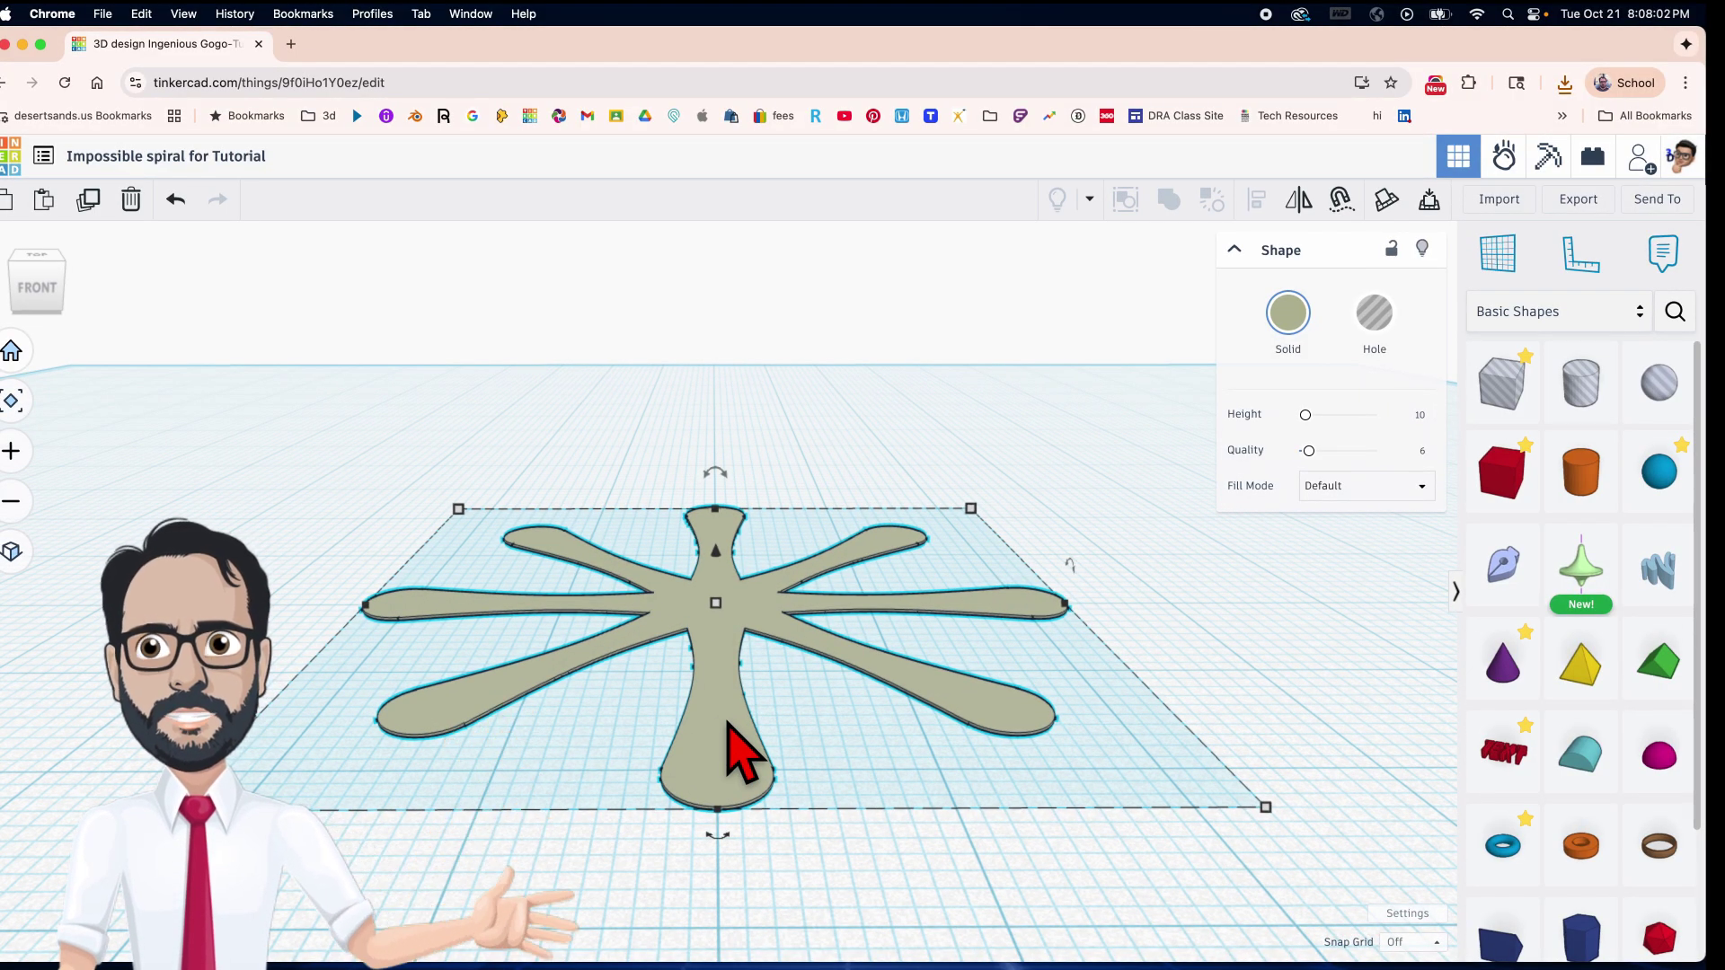
# Raise the star to an elevation of 0.09.
pyautogui.moveTo(717, 552); pyautogui.dragTo(748, 564)
pyautogui.click(764, 576)
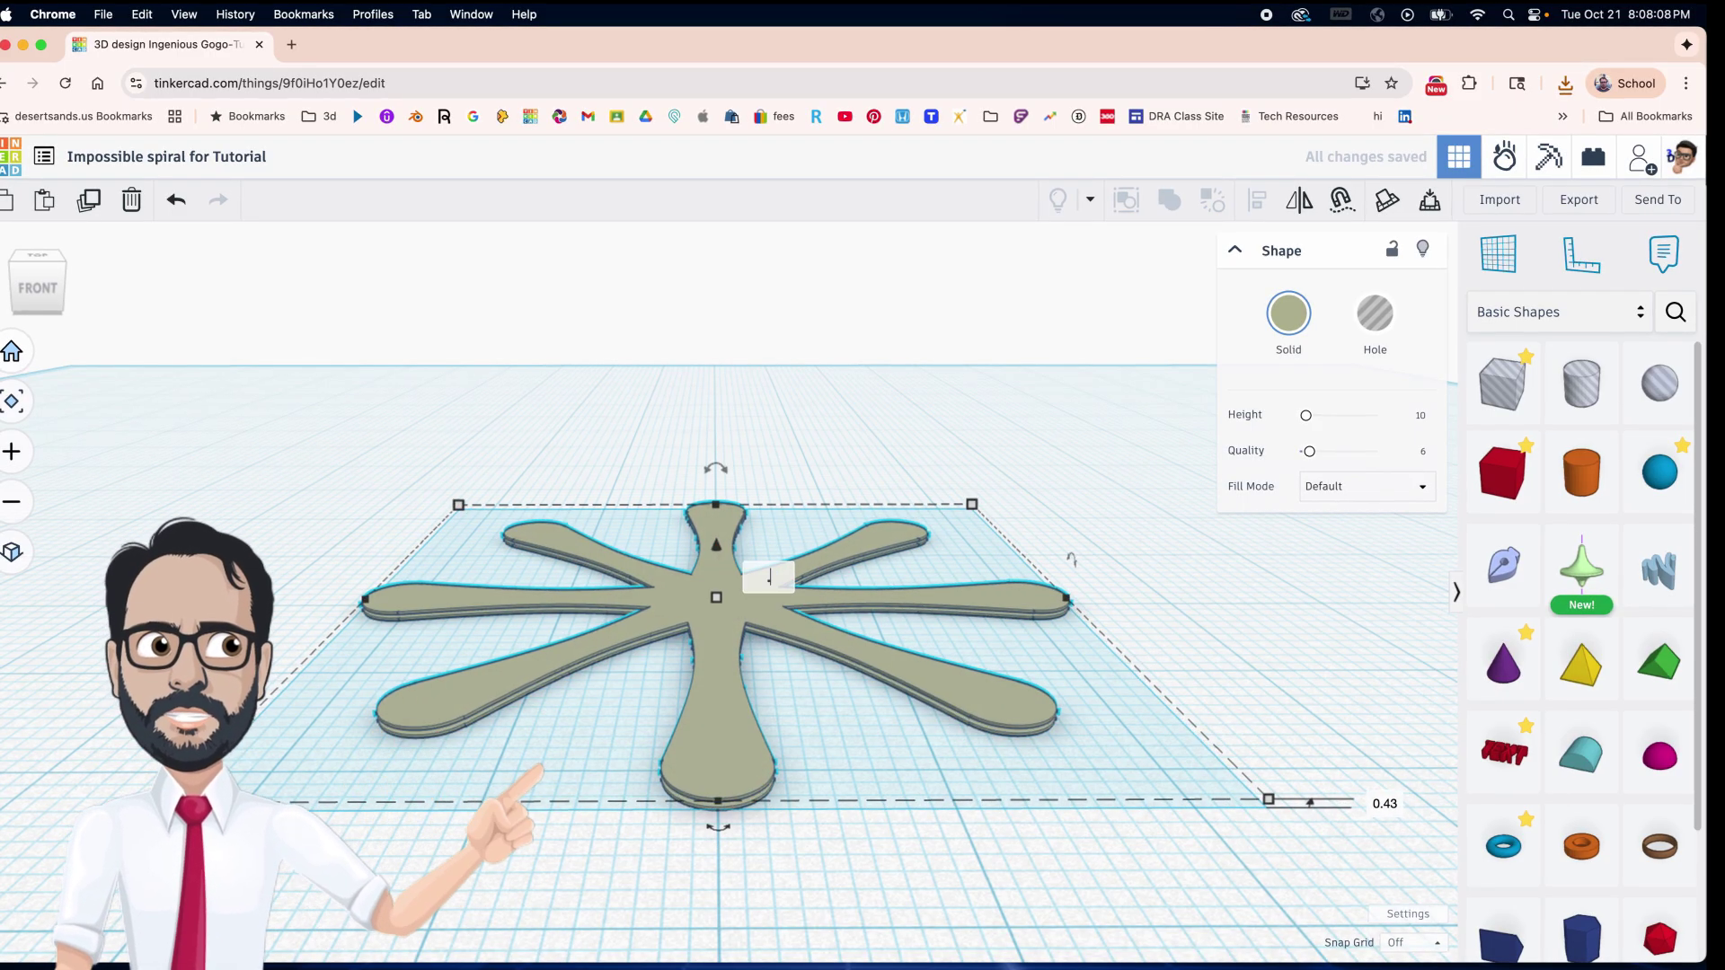
pyautogui.press('Return')
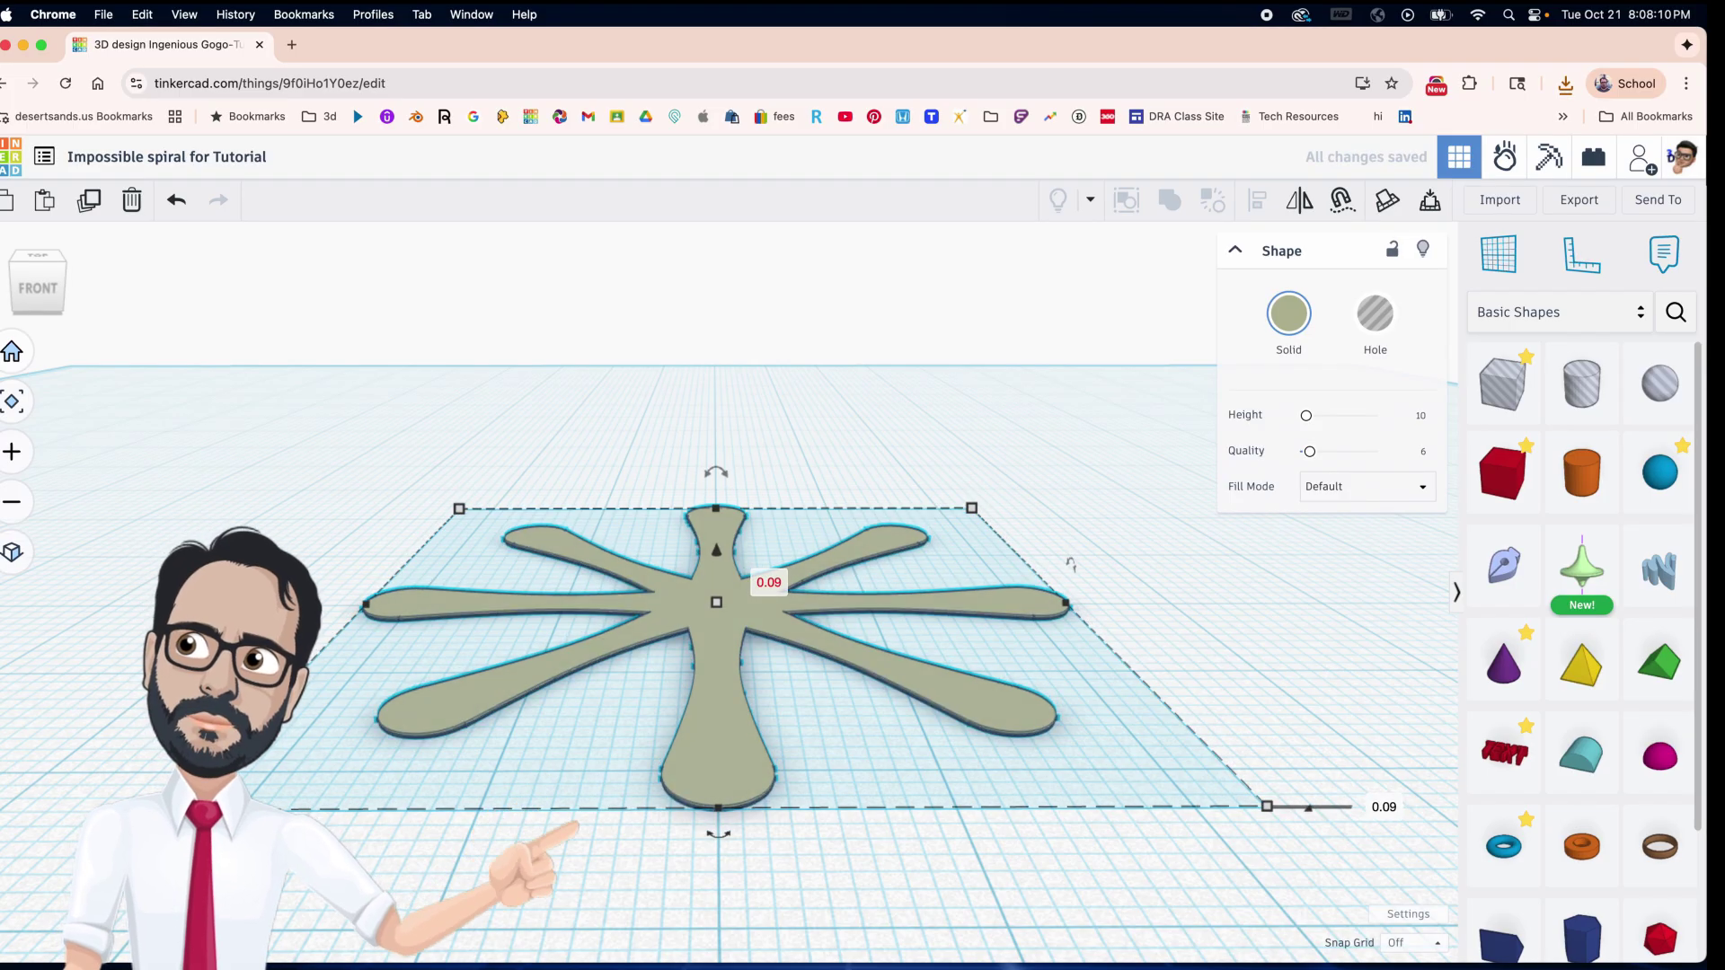
# Rotate the star about its vertical axis by -0.5°.
pyautogui.moveTo(711, 852); pyautogui.dragTo(728, 900)
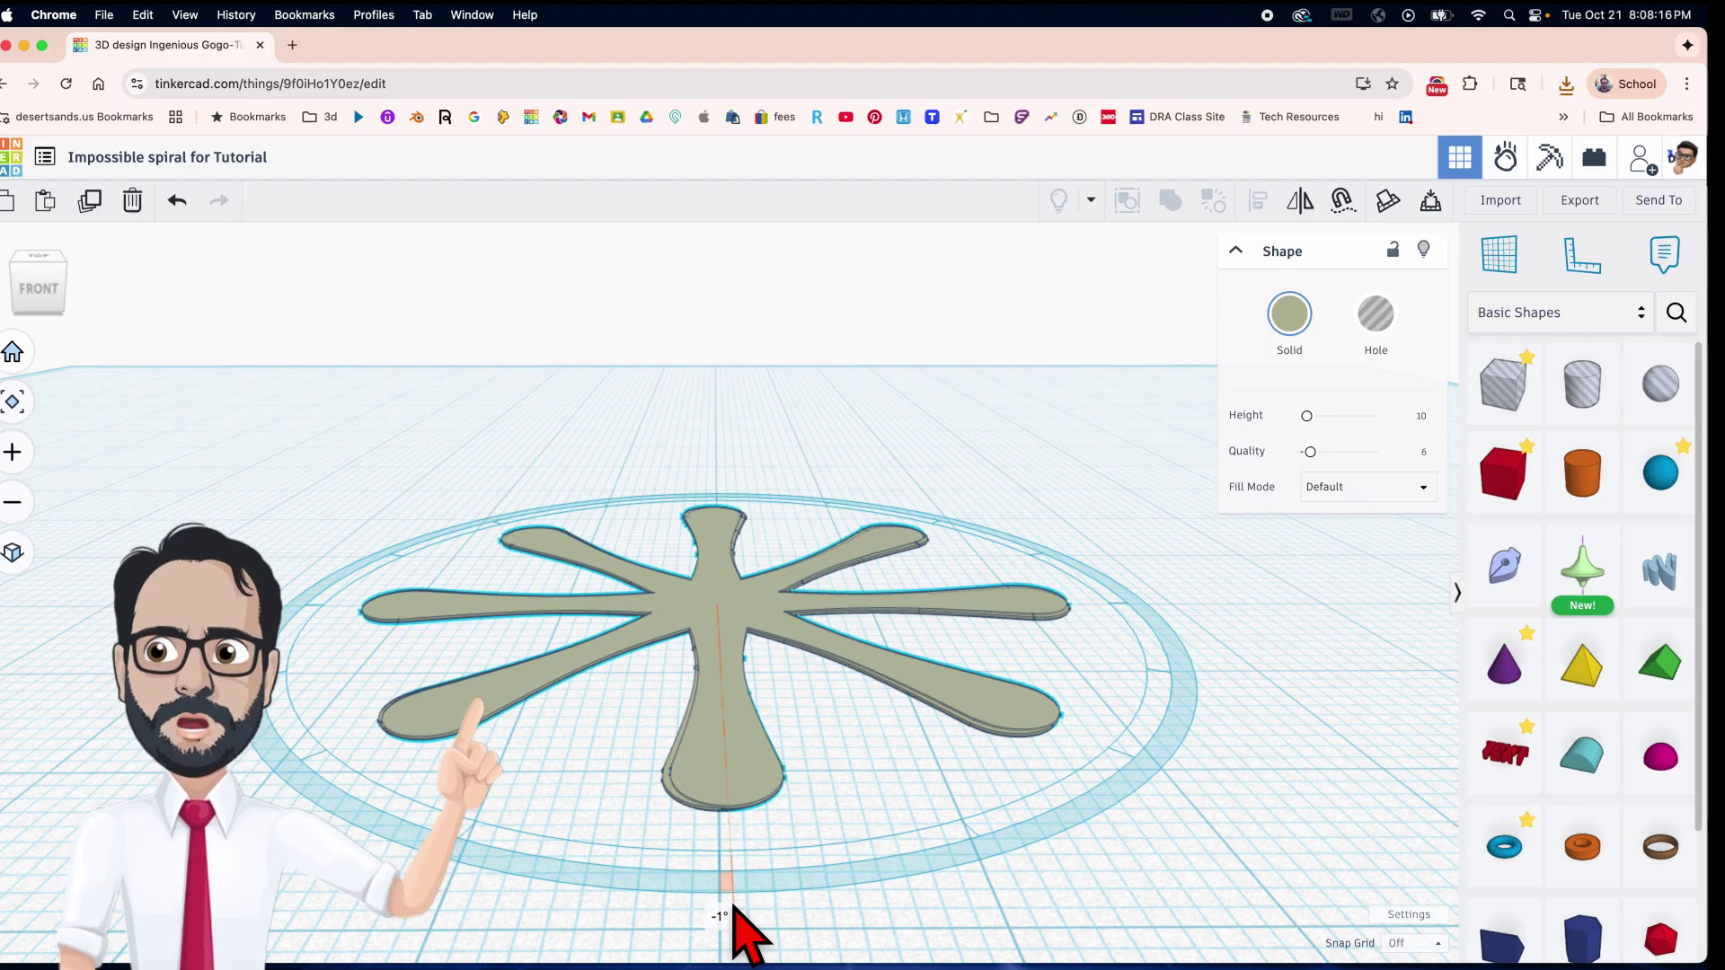
pyautogui.moveTo(734, 904); pyautogui.dragTo(729, 917)
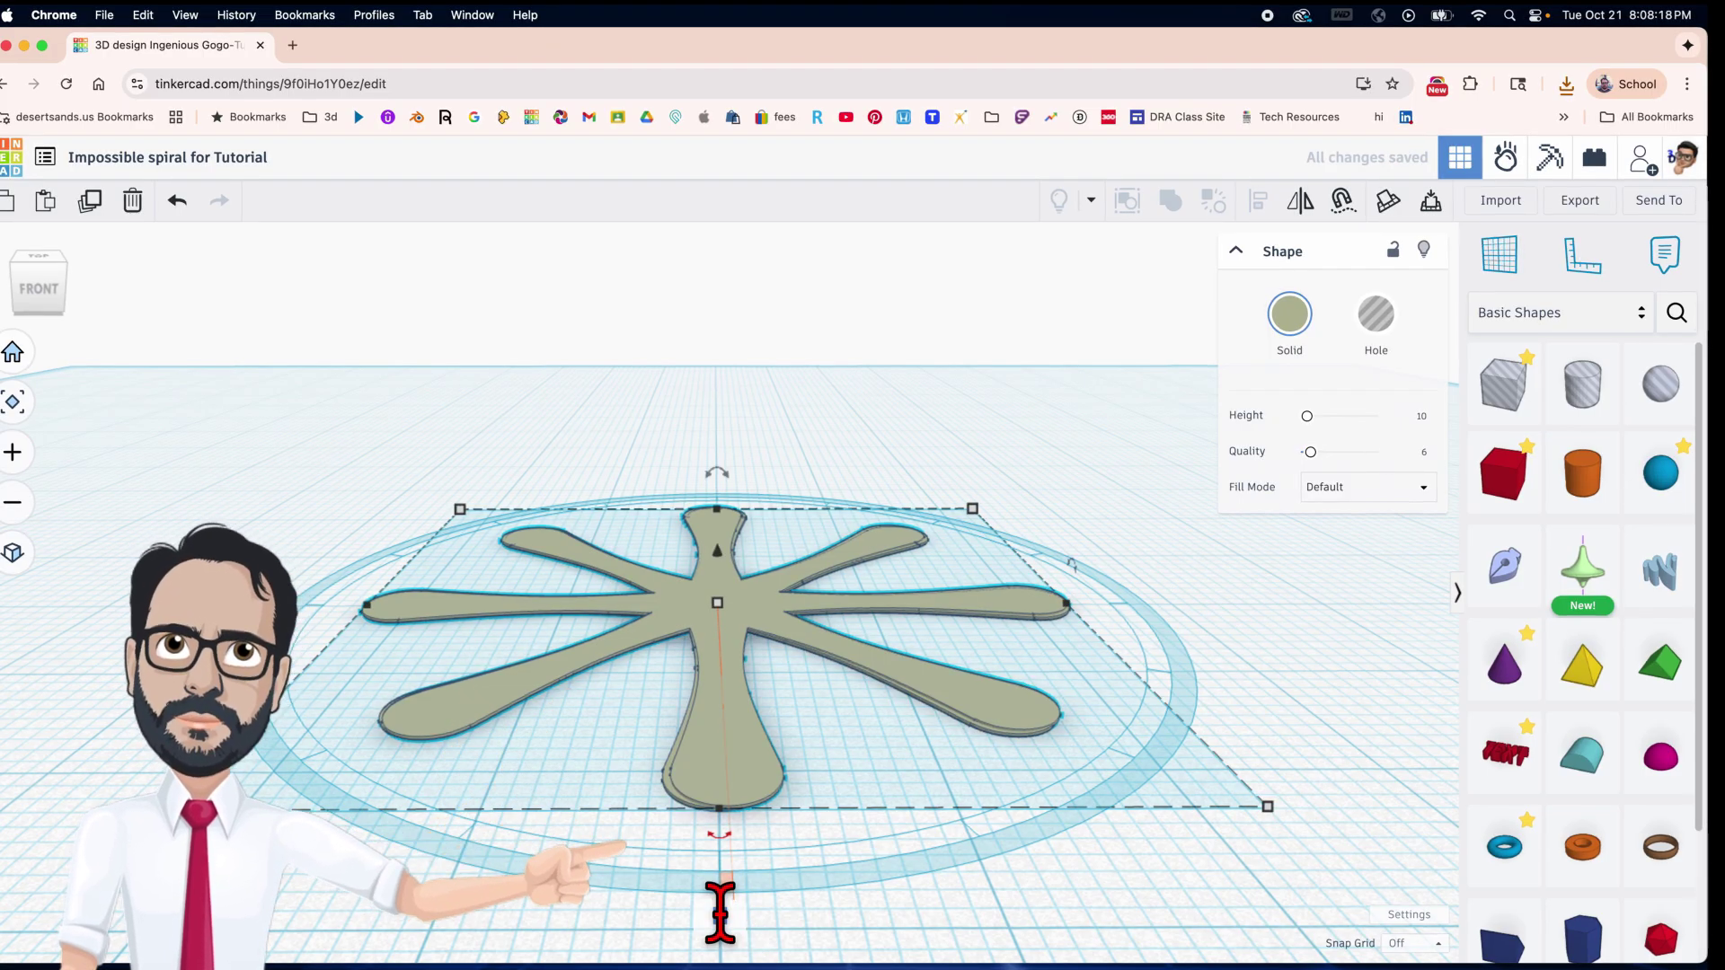
pyautogui.write('-.5')
pyautogui.press('Return')
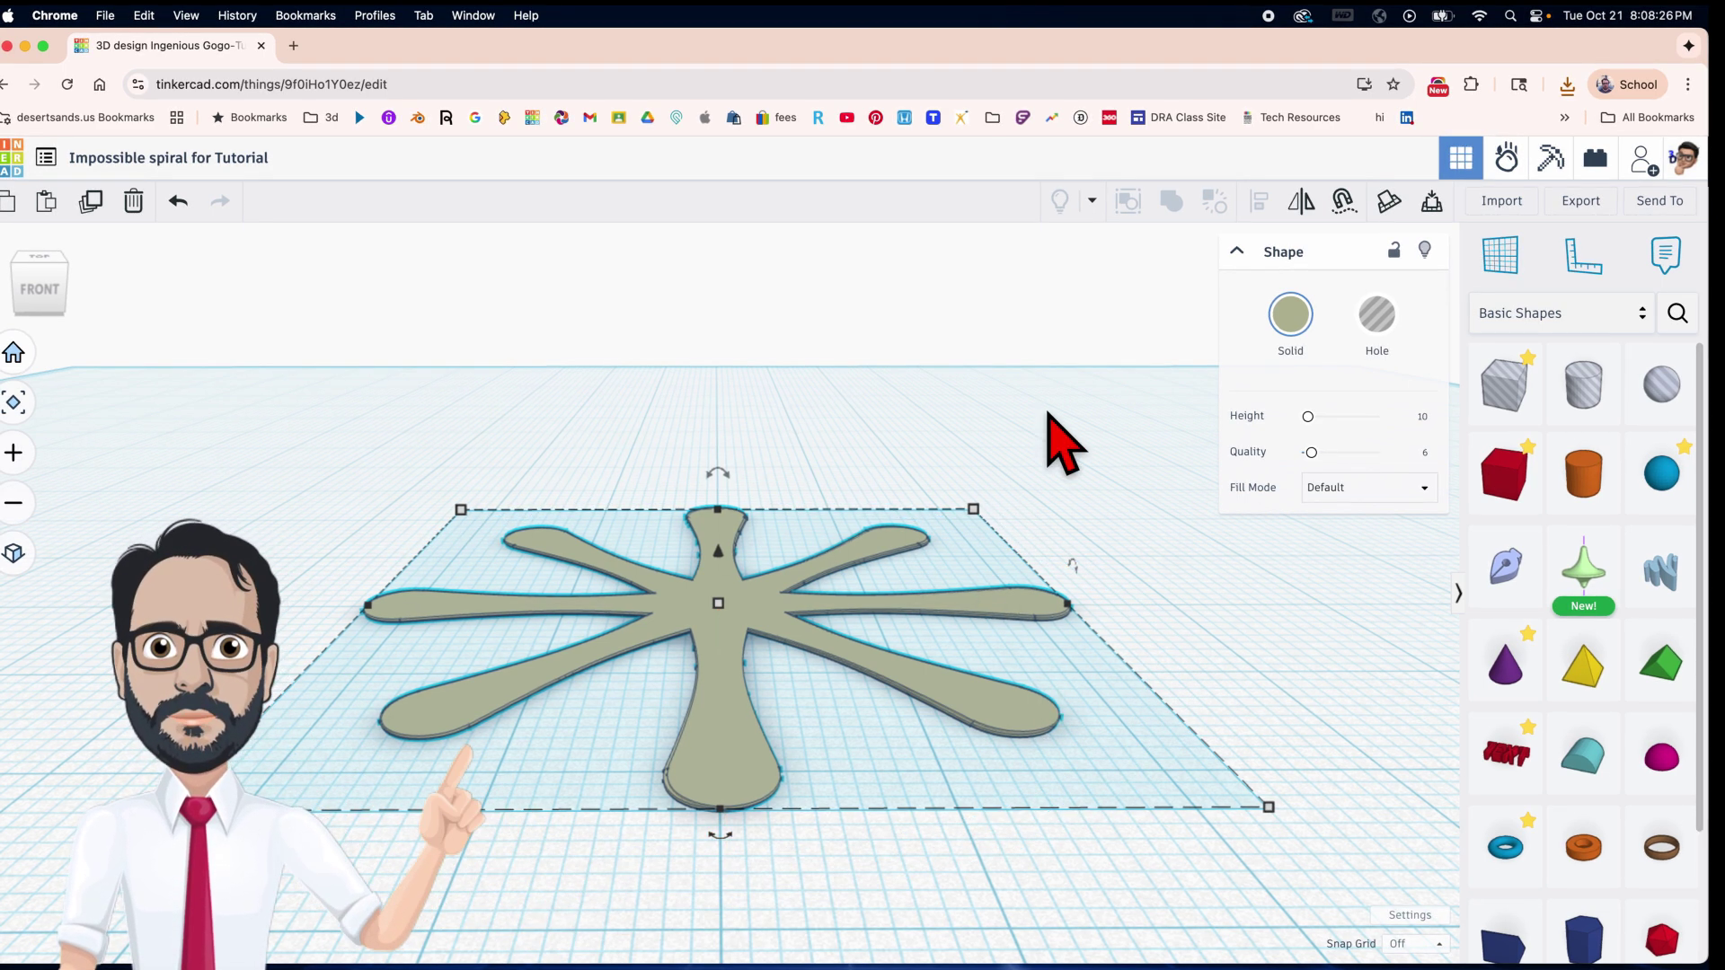
# Repeat Duplicate (Ctrl+D) about a dozen times to stack raised, rotated star layers.
pyautogui.press('super+d')
pyautogui.press('super+d')
pyautogui.press('super+d')
pyautogui.press('super+d')
pyautogui.press('super+d')
pyautogui.press('super+d')
pyautogui.press('super+d')
pyautogui.press('super+d')
pyautogui.hotkey('ctrl', 'd')
pyautogui.hotkey('ctrl', 'd')
pyautogui.hotkey('ctrl', 'd')
pyautogui.hotkey('ctrl', 'd')
pyautogui.hotkey('ctrl', 'd')
pyautogui.hotkey('ctrl', 'd')
pyautogui.hotkey('ctrl', 'd')
pyautogui.hotkey('ctrl', 'd')
pyautogui.hotkey('ctrl', 'd')
pyautogui.hotkey('ctrl', 'd')
pyautogui.hotkey('ctrl', 'd')
pyautogui.hotkey('ctrl', 'd')
pyautogui.hotkey('ctrl', 'd')
pyautogui.hotkey('ctrl', 'd')
pyautogui.hotkey('ctrl', 'd')
pyautogui.hotkey('ctrl', 'd')
pyautogui.hotkey('ctrl', 'd')
pyautogui.hotkey('ctrl', 'd')
pyautogui.hotkey('ctrl', 'd')
pyautogui.hotkey('ctrl', 'd')
pyautogui.hotkey('ctrl', 'd')
pyautogui.hotkey('ctrl', 'd')
pyautogui.hotkey('ctrl', 'd')
pyautogui.hotkey('ctrl', 'd')
pyautogui.hotkey('ctrl', 'd')
pyautogui.hotkey('ctrl', 'd')
pyautogui.hotkey('ctrl', 'd')
pyautogui.hotkey('ctrl', 'd')
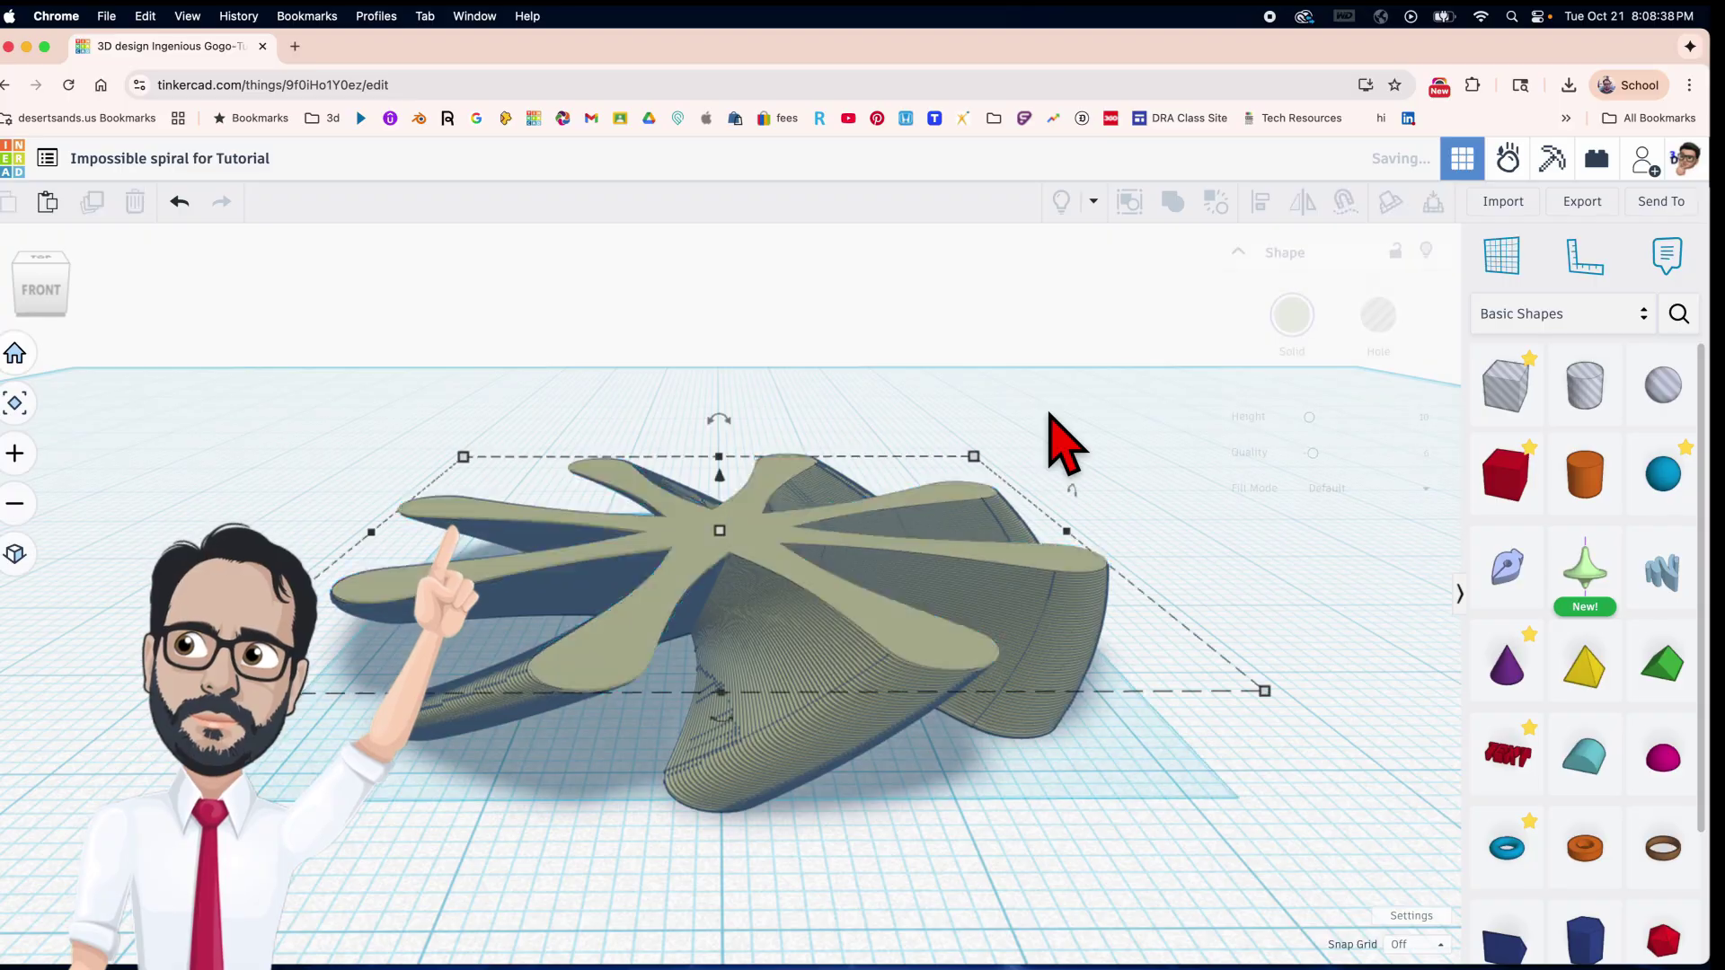
pyautogui.hotkey('ctrl', 'd')
pyautogui.hotkey('ctrl', 'd')
pyautogui.hotkey('ctrl', 'd')
pyautogui.hotkey('ctrl', 'd')
pyautogui.hotkey('ctrl', 'd')
pyautogui.hotkey('ctrl', 'd')
pyautogui.hotkey('ctrl', 'd')
pyautogui.hotkey('ctrl', 'd')
pyautogui.hotkey('ctrl', 'd')
pyautogui.hotkey('ctrl', 'd')
pyautogui.hotkey('ctrl', 'd')
pyautogui.hotkey('ctrl', 'd')
pyautogui.hotkey('ctrl', 'd')
pyautogui.hotkey('ctrl', 'd')
pyautogui.hotkey('ctrl', 'd')
pyautogui.hotkey('ctrl', 'd')
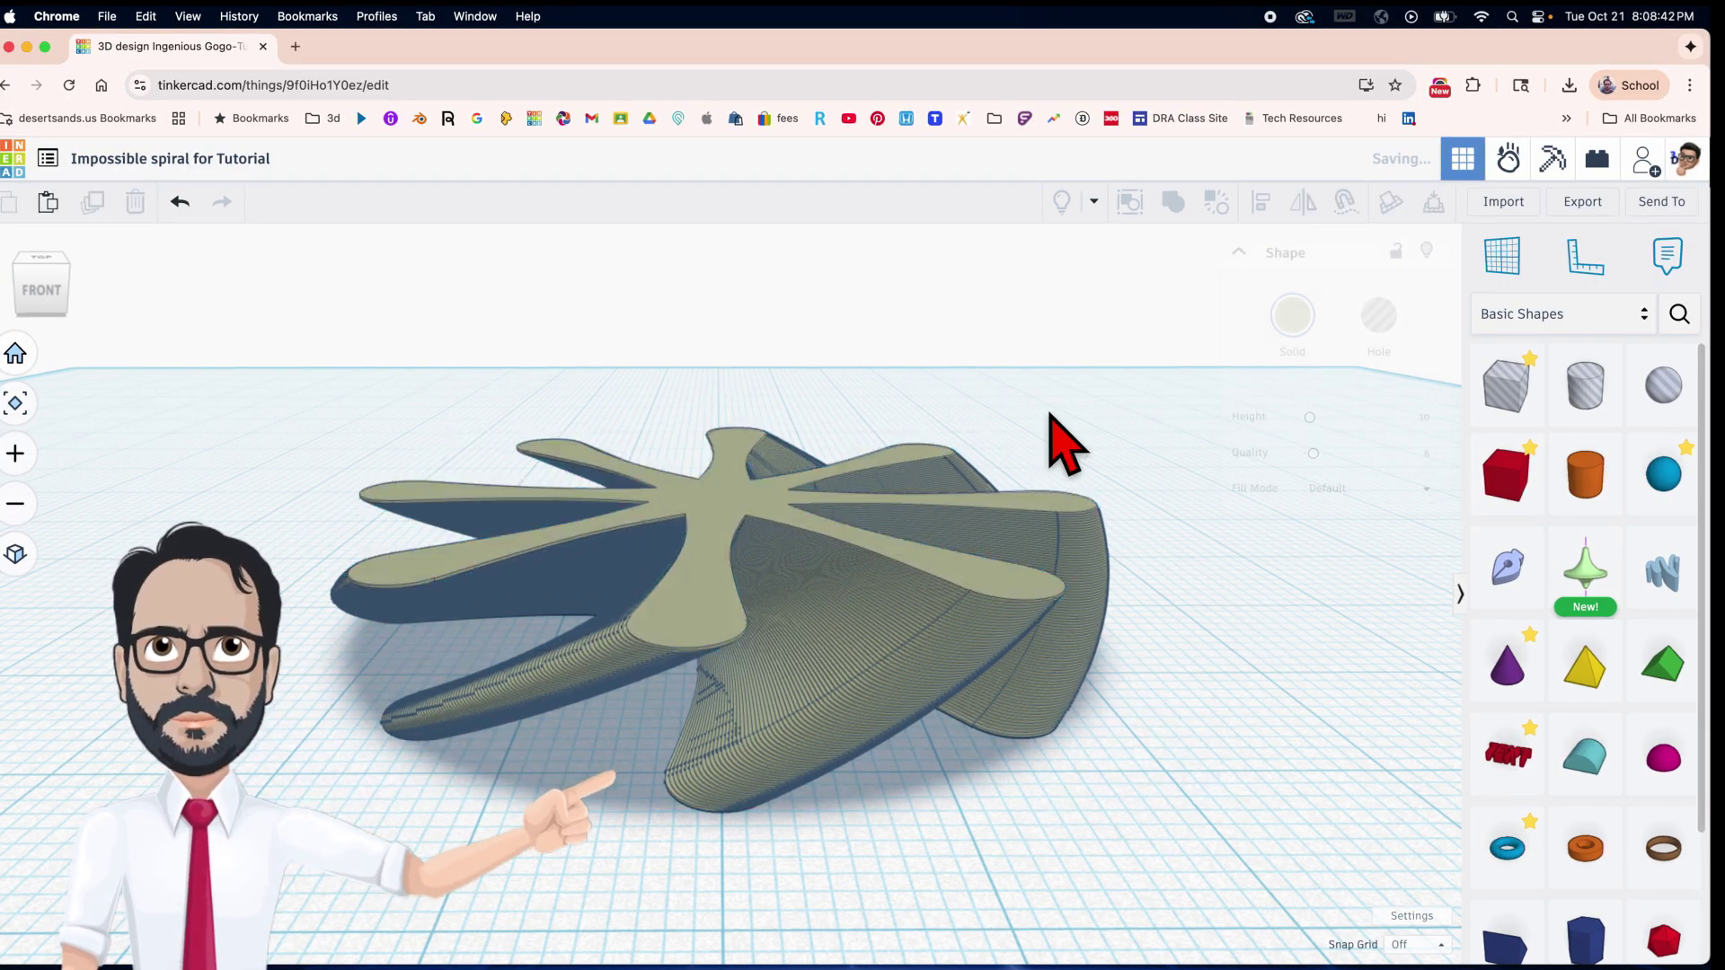
pyautogui.hotkey('ctrl', 'd')
pyautogui.hotkey('ctrl', 'd')
pyautogui.hotkey('ctrl', 'd')
pyautogui.hotkey('ctrl', 'd')
pyautogui.hotkey('ctrl', 'd')
pyautogui.hotkey('ctrl', 'd')
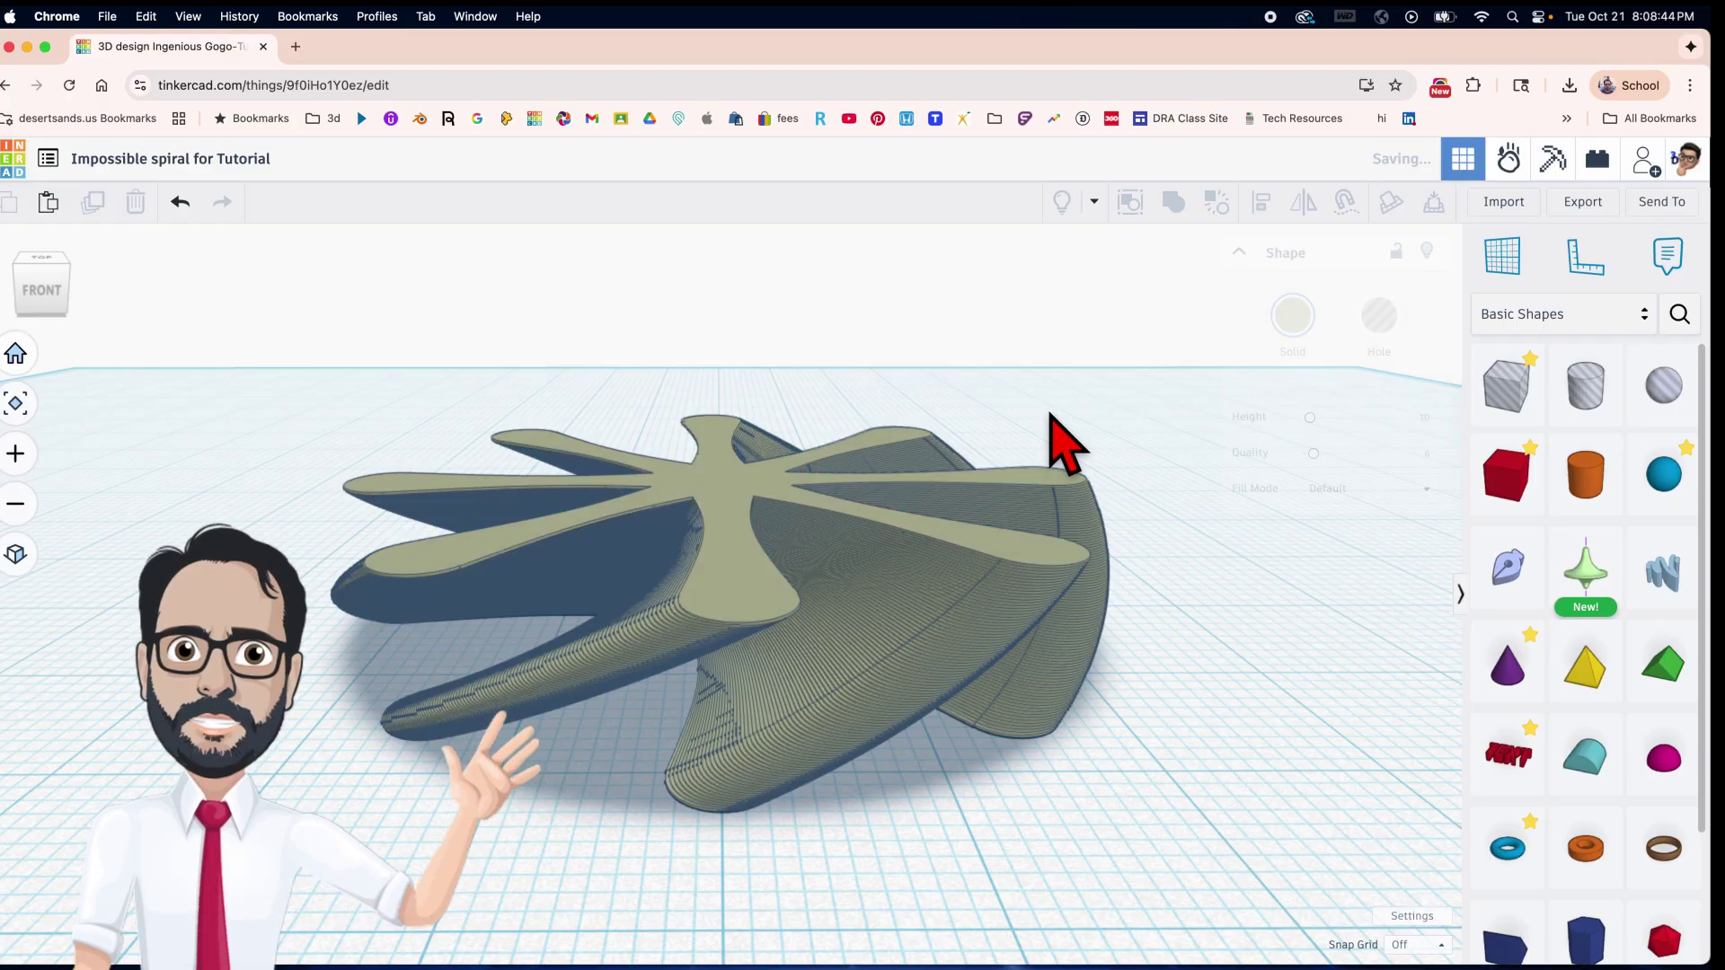
pyautogui.hotkey('ctrl', 'd')
pyautogui.hotkey('ctrl', 'd')
pyautogui.hotkey('ctrl', 'd')
pyautogui.hotkey('ctrl', 'd')
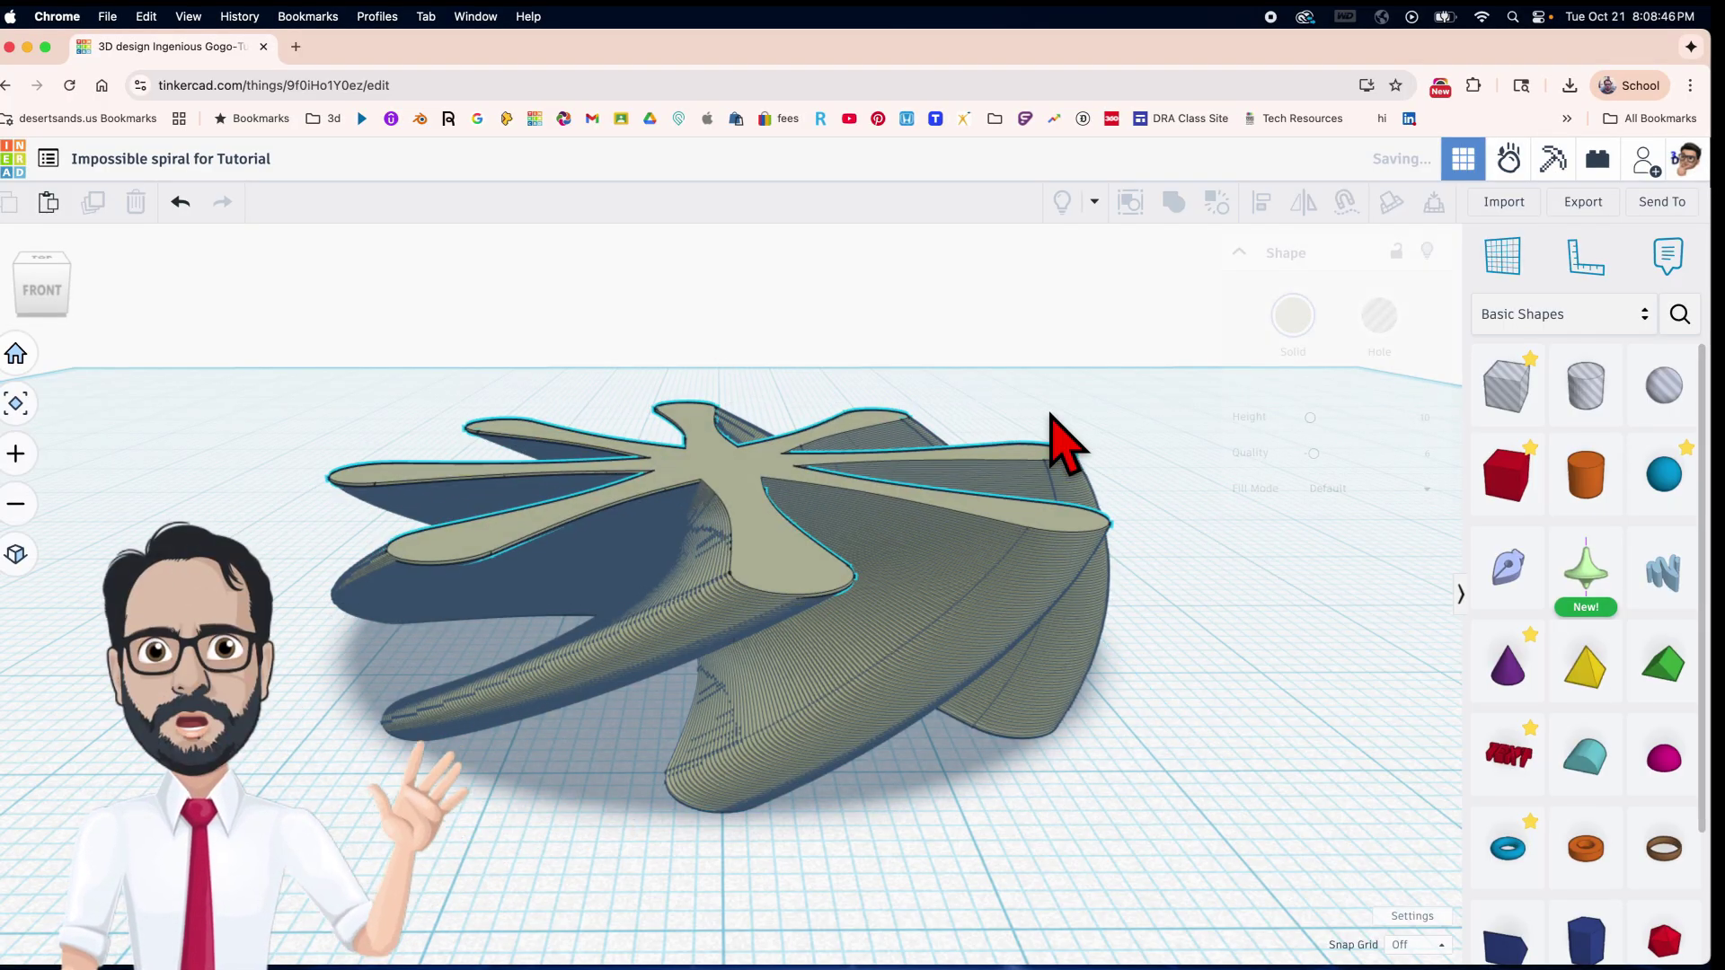
pyautogui.hotkey('ctrl', 'd')
pyautogui.hotkey('ctrl', 'd')
pyautogui.hotkey('ctrl', 'd')
pyautogui.hotkey('ctrl', 'd')
pyautogui.hotkey('ctrl', 'd')
pyautogui.hotkey('ctrl', 'd')
pyautogui.hotkey('ctrl', 'd')
pyautogui.hotkey('ctrl', 'd')
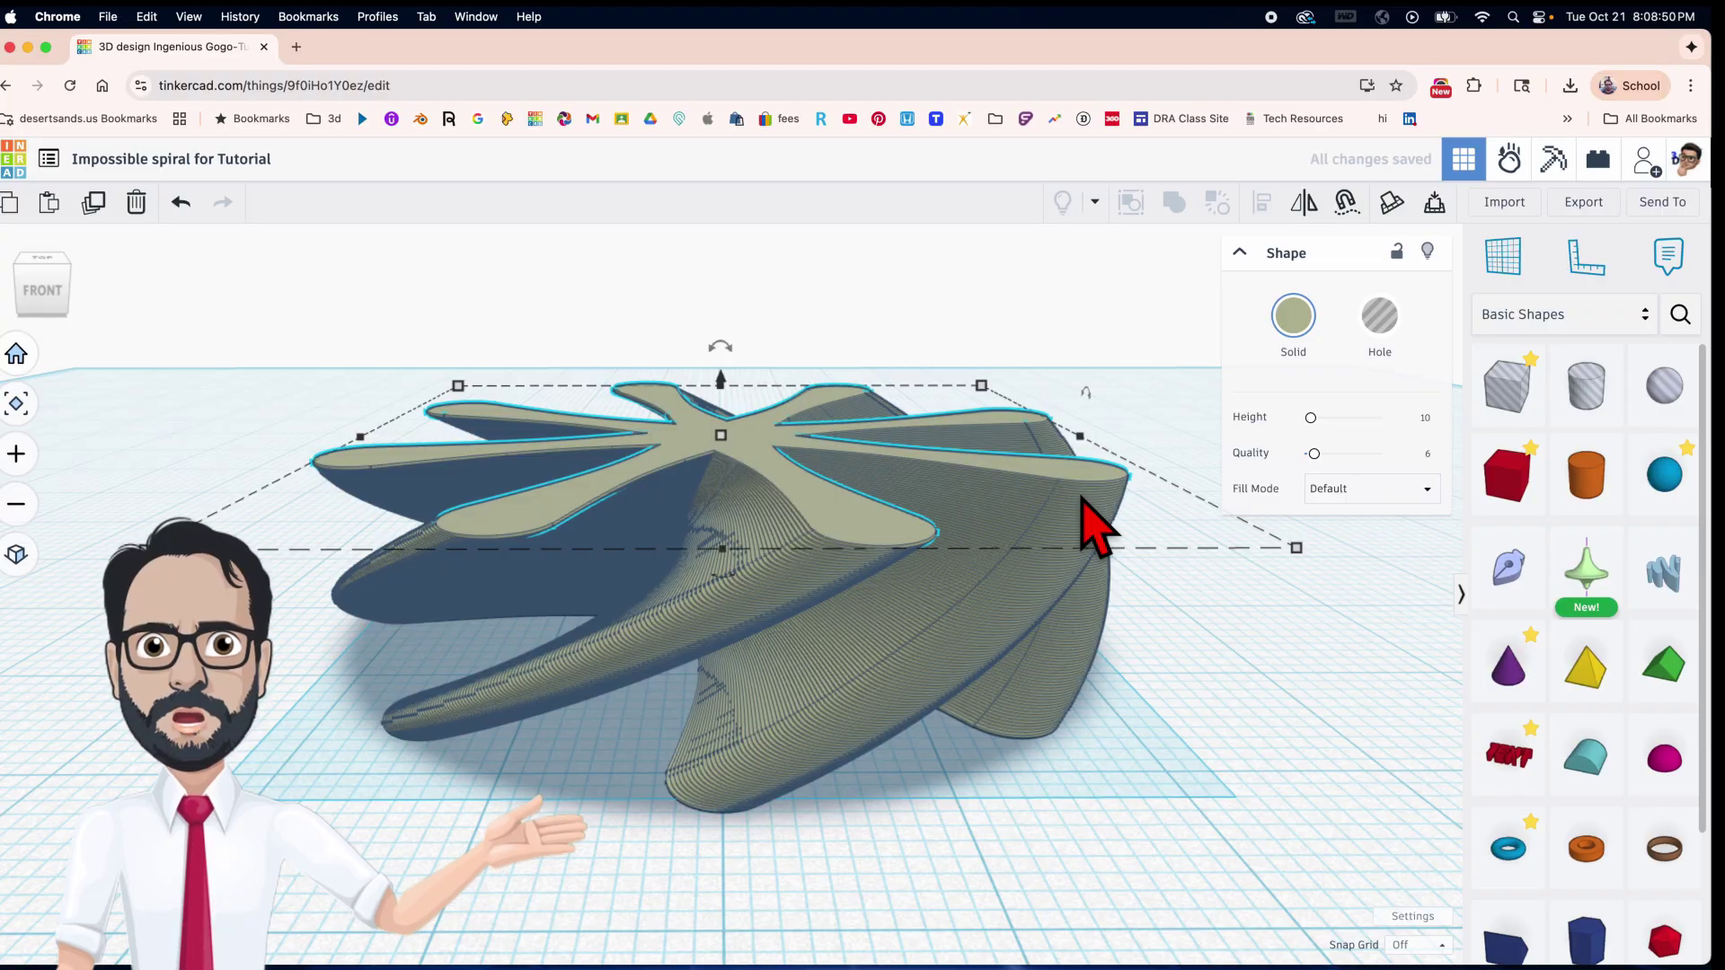
pyautogui.scroll(-5, 962, 584)
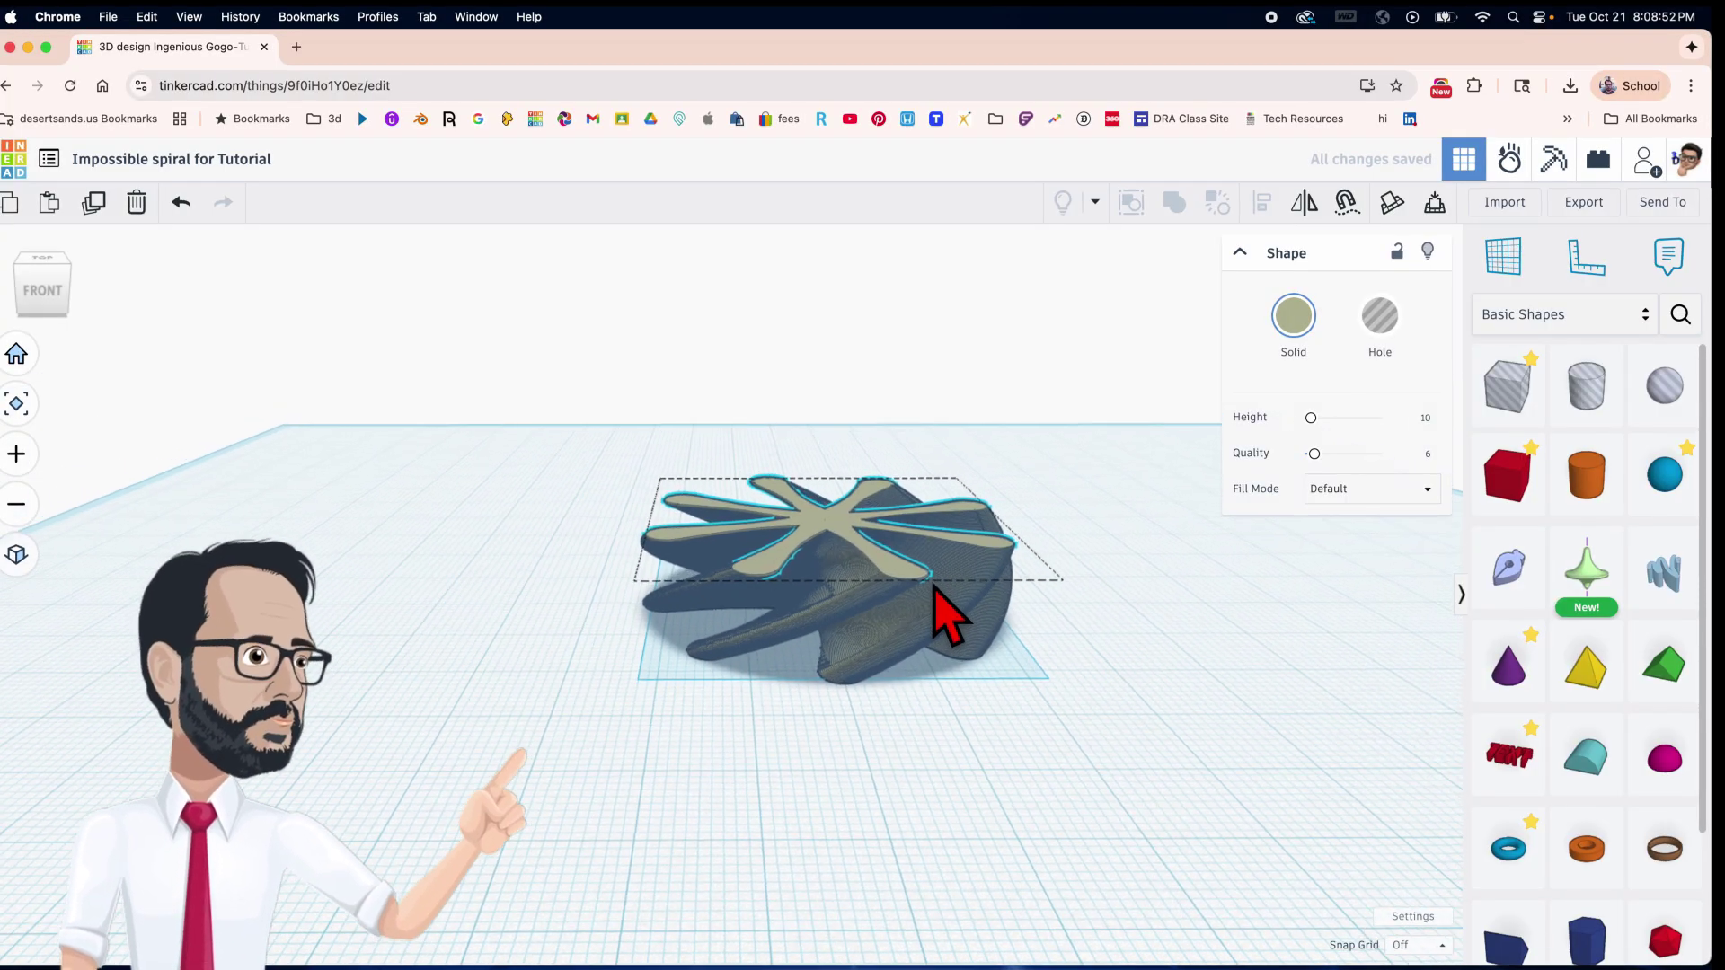
pyautogui.hotkey('ctrl', 'd')
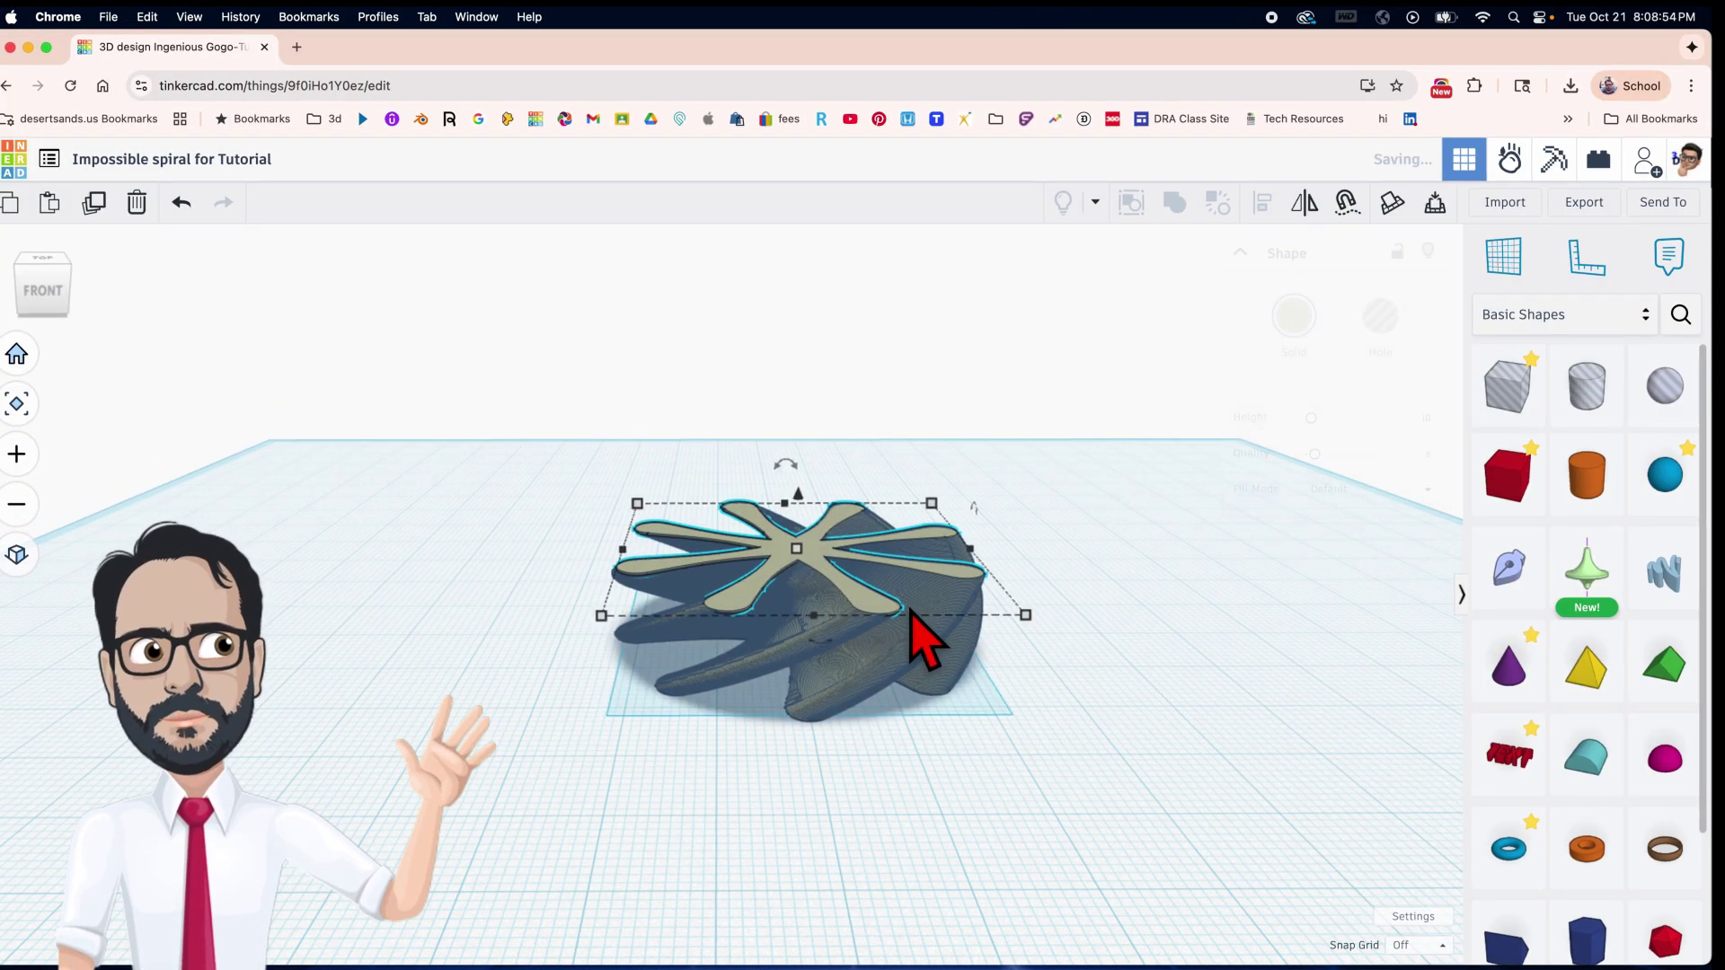
pyautogui.hotkey('ctrl', 'd')
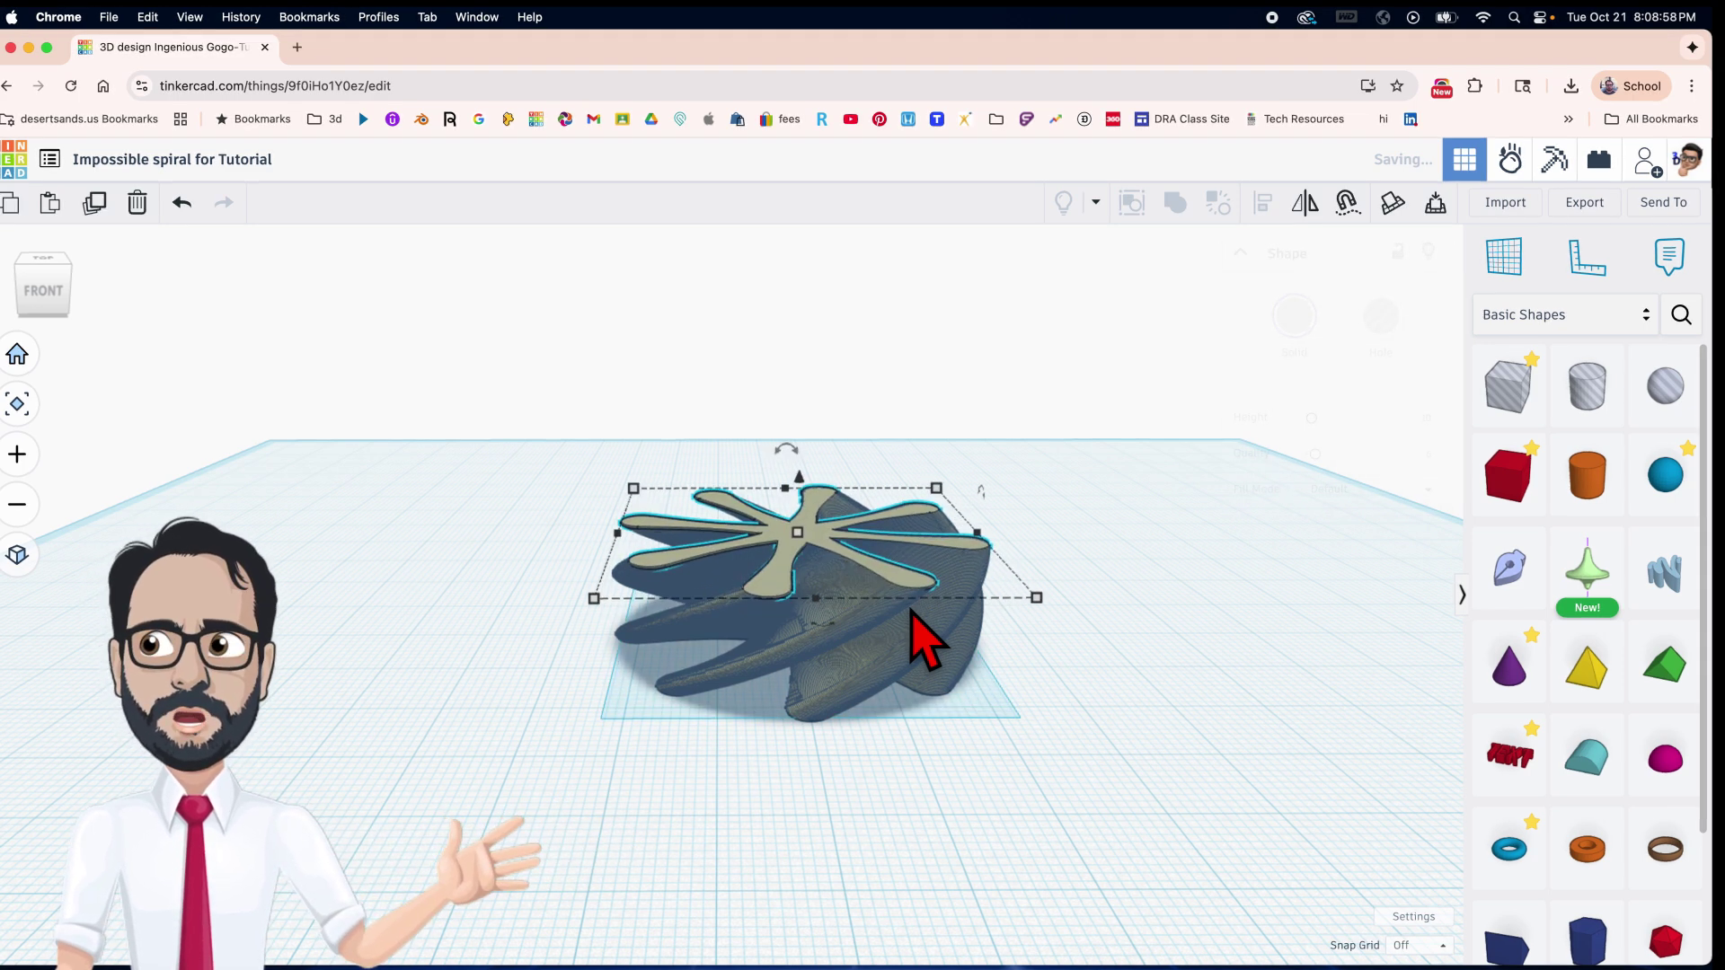
pyautogui.hotkey('ctrl', 'd')
pyautogui.hotkey('ctrl', 'd')
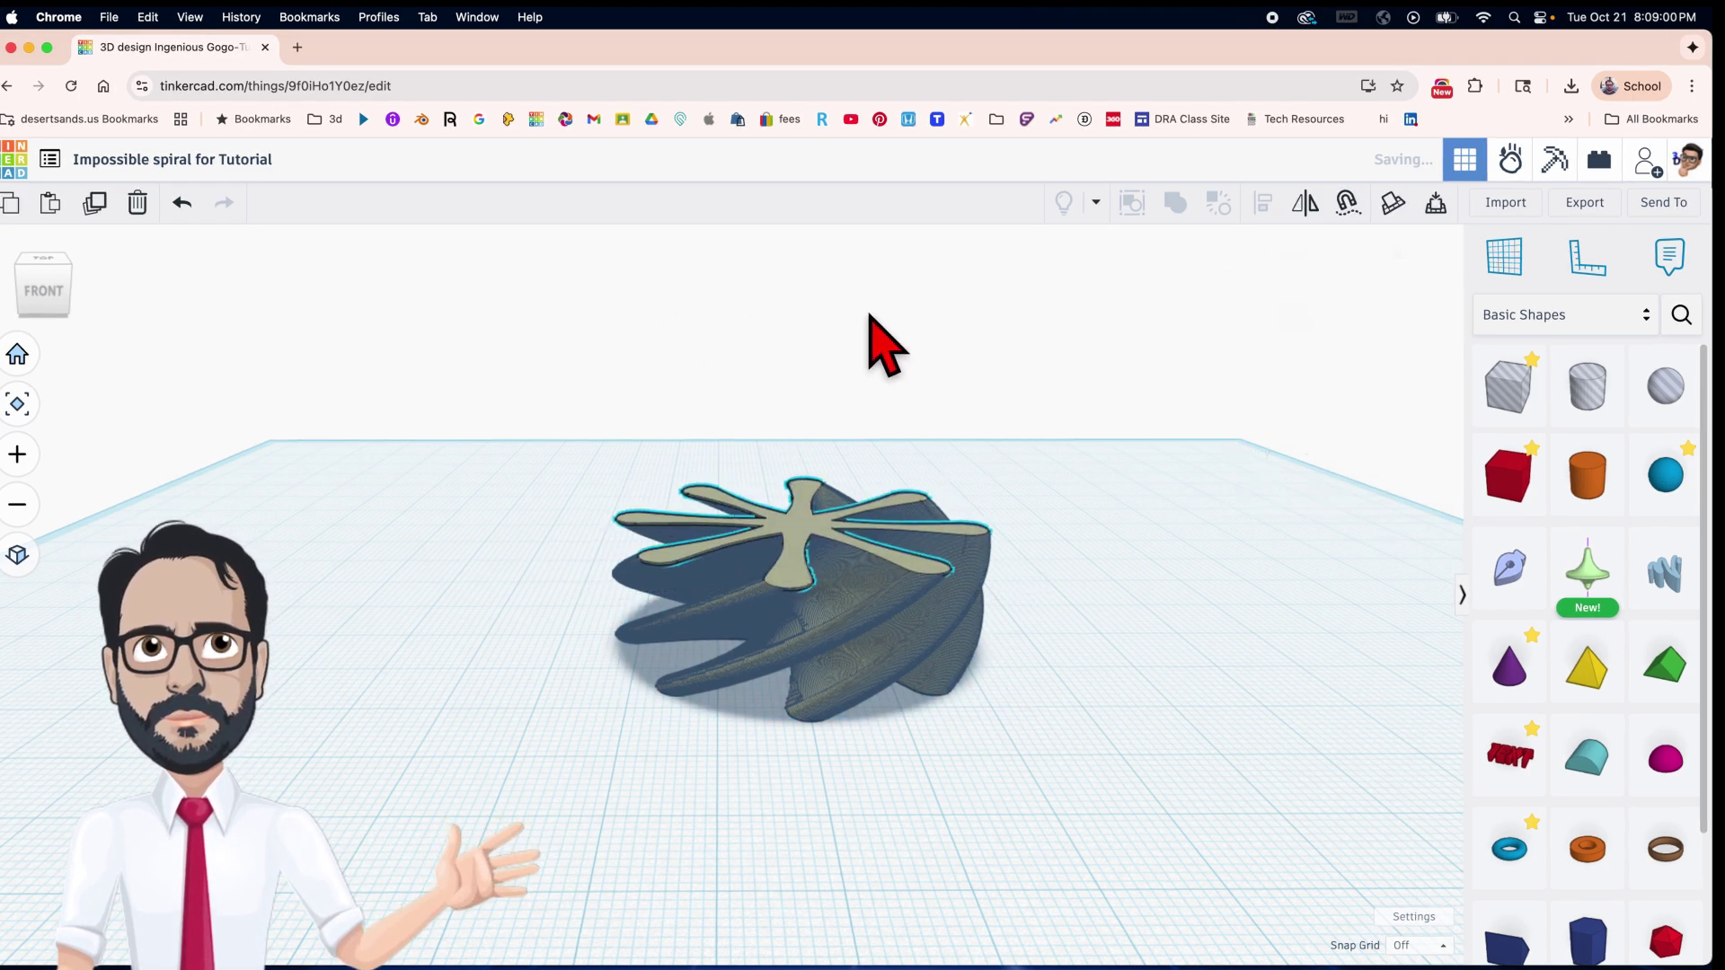
pyautogui.hotkey('ctrl', 'd')
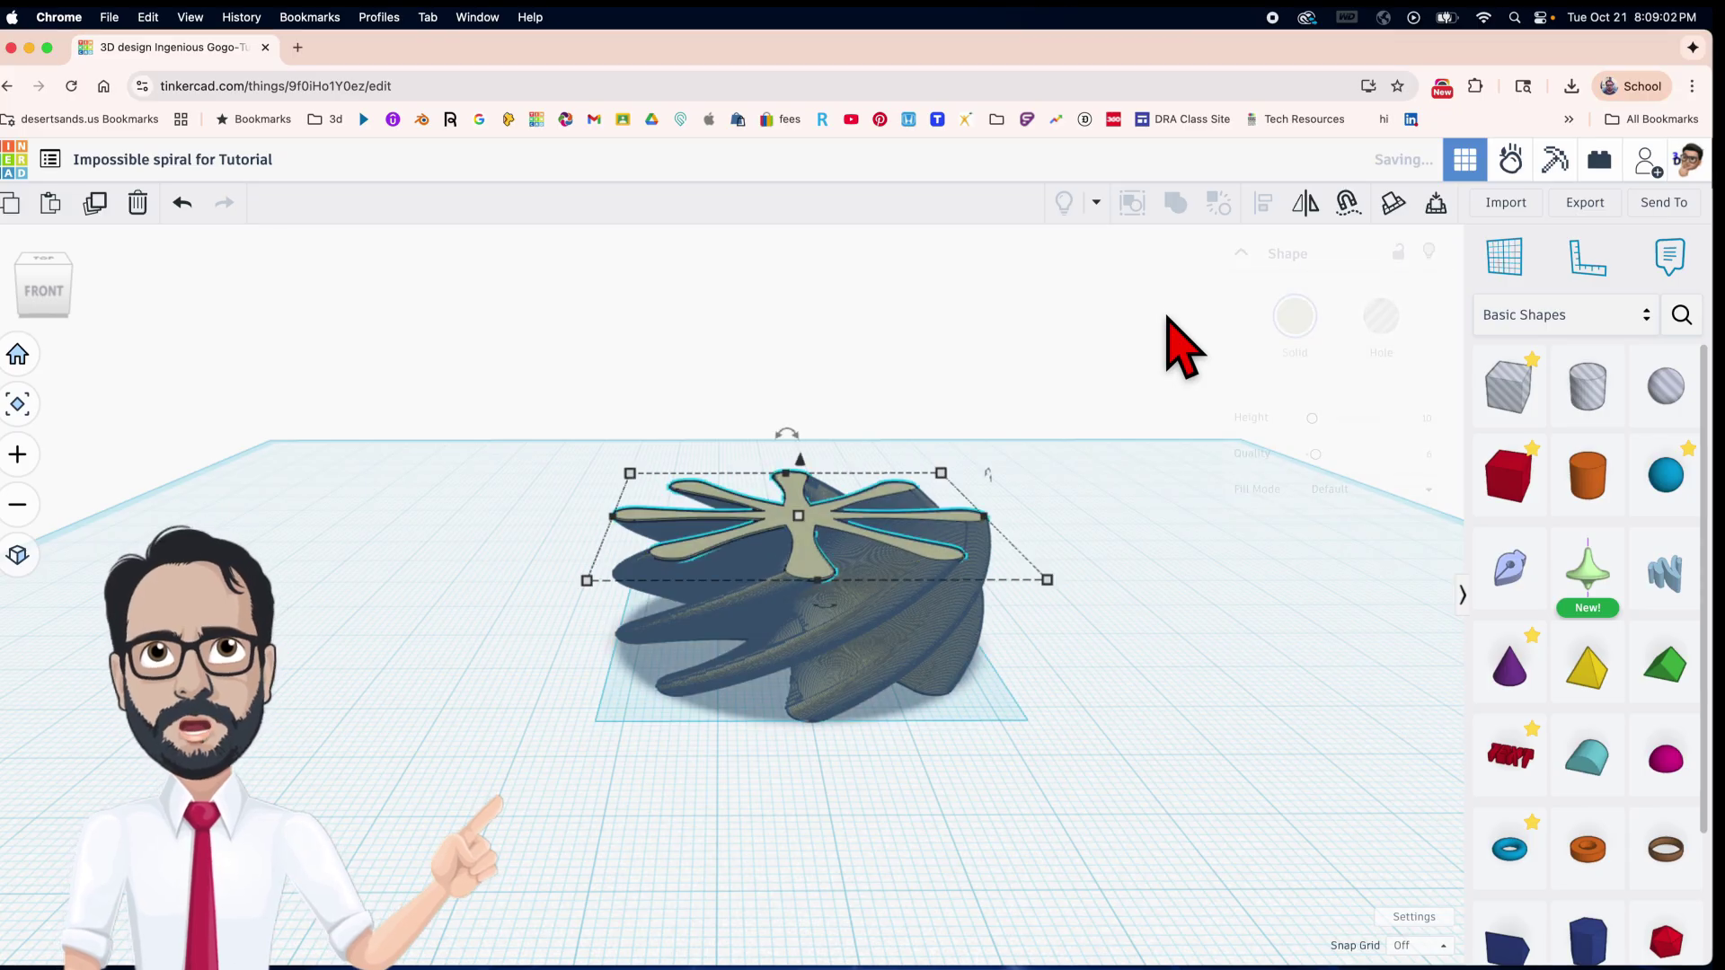
pyautogui.hotkey('ctrl', 'd')
pyautogui.hotkey('ctrl', 'd')
pyautogui.hotkey('ctrl', 'd')
pyautogui.hotkey('ctrl', 'd')
pyautogui.hotkey('ctrl', 'd')
pyautogui.hotkey('ctrl', 'd')
pyautogui.hotkey('ctrl', 'd')
pyautogui.hotkey('ctrl', 'd')
pyautogui.hotkey('ctrl', 'd')
pyautogui.hotkey('ctrl', 'd')
pyautogui.hotkey('ctrl', 'd')
pyautogui.hotkey('ctrl', 'd')
pyautogui.hotkey('ctrl', 'd')
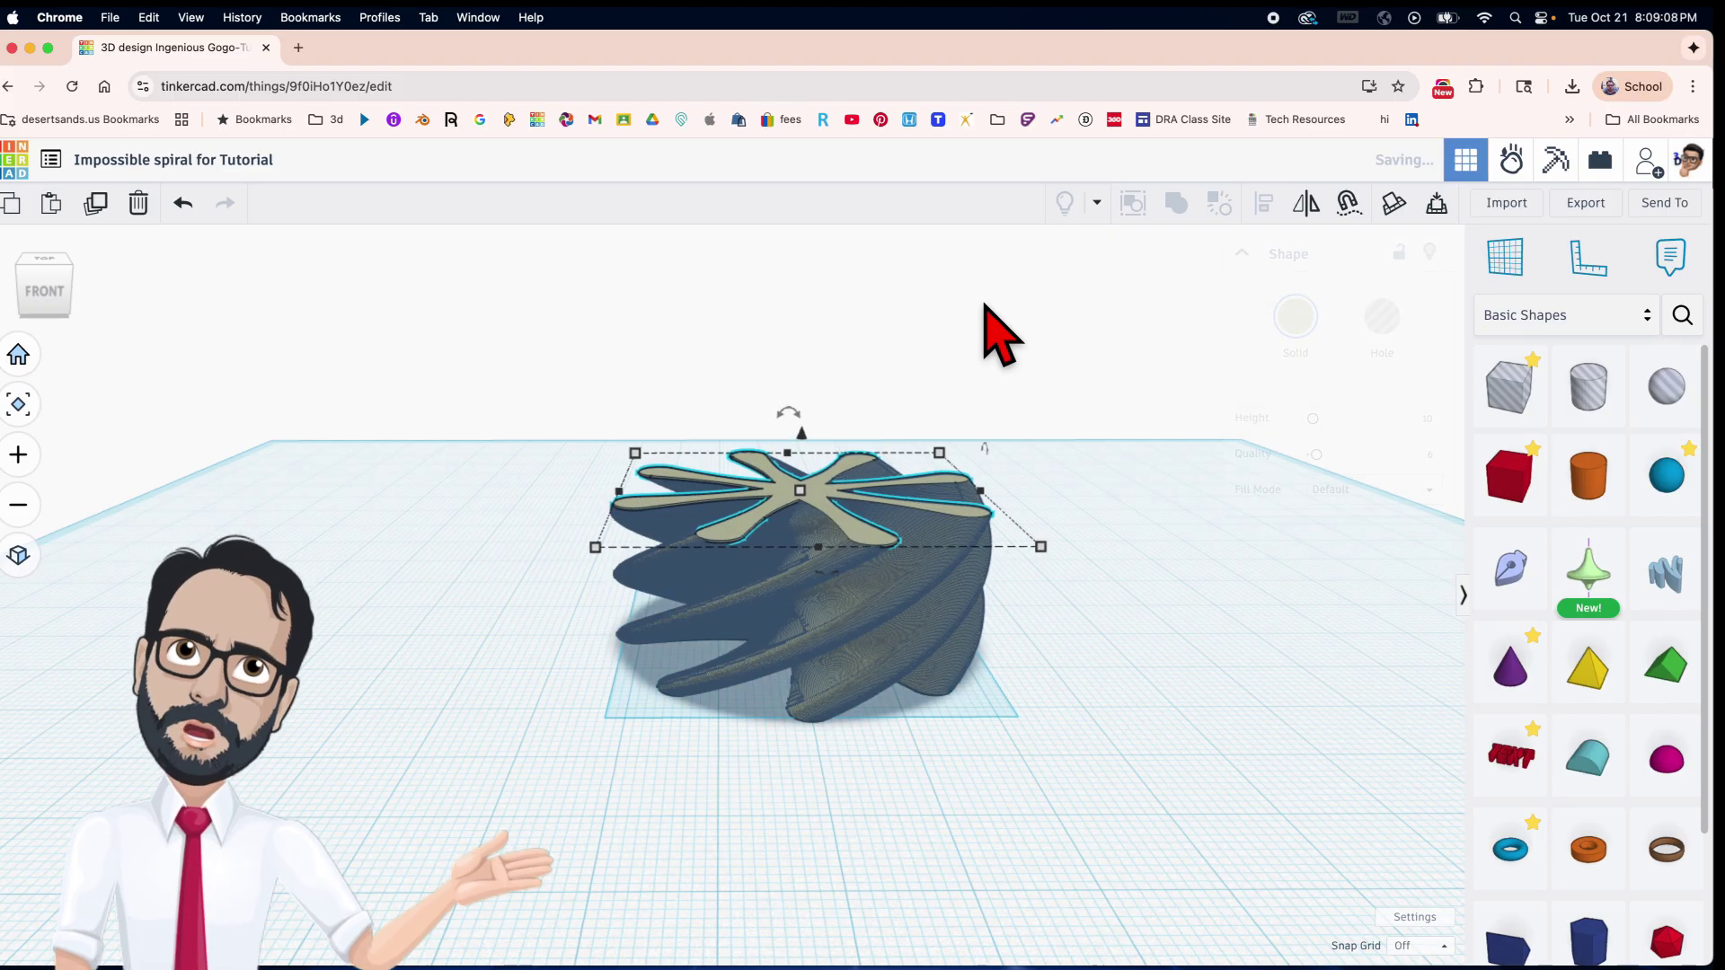
pyautogui.click(986, 307)
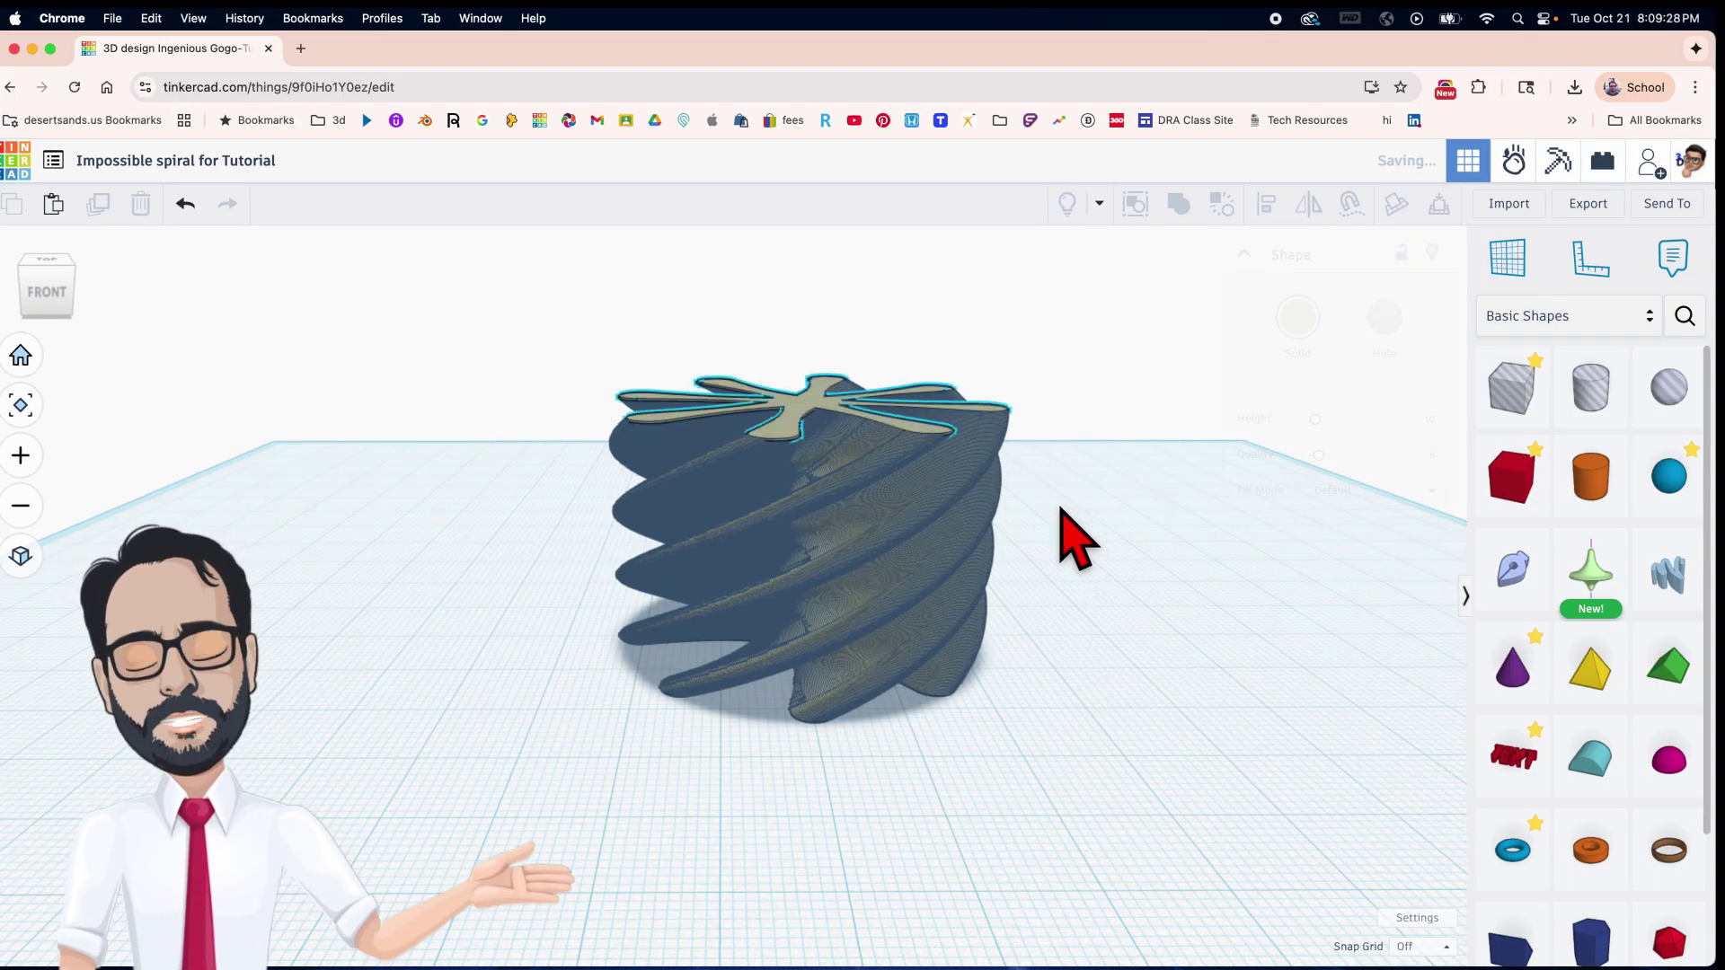
pyautogui.press('super+d')
pyautogui.press('super+d')
pyautogui.press('super+d')
pyautogui.press('super+d')
pyautogui.press('super+d')
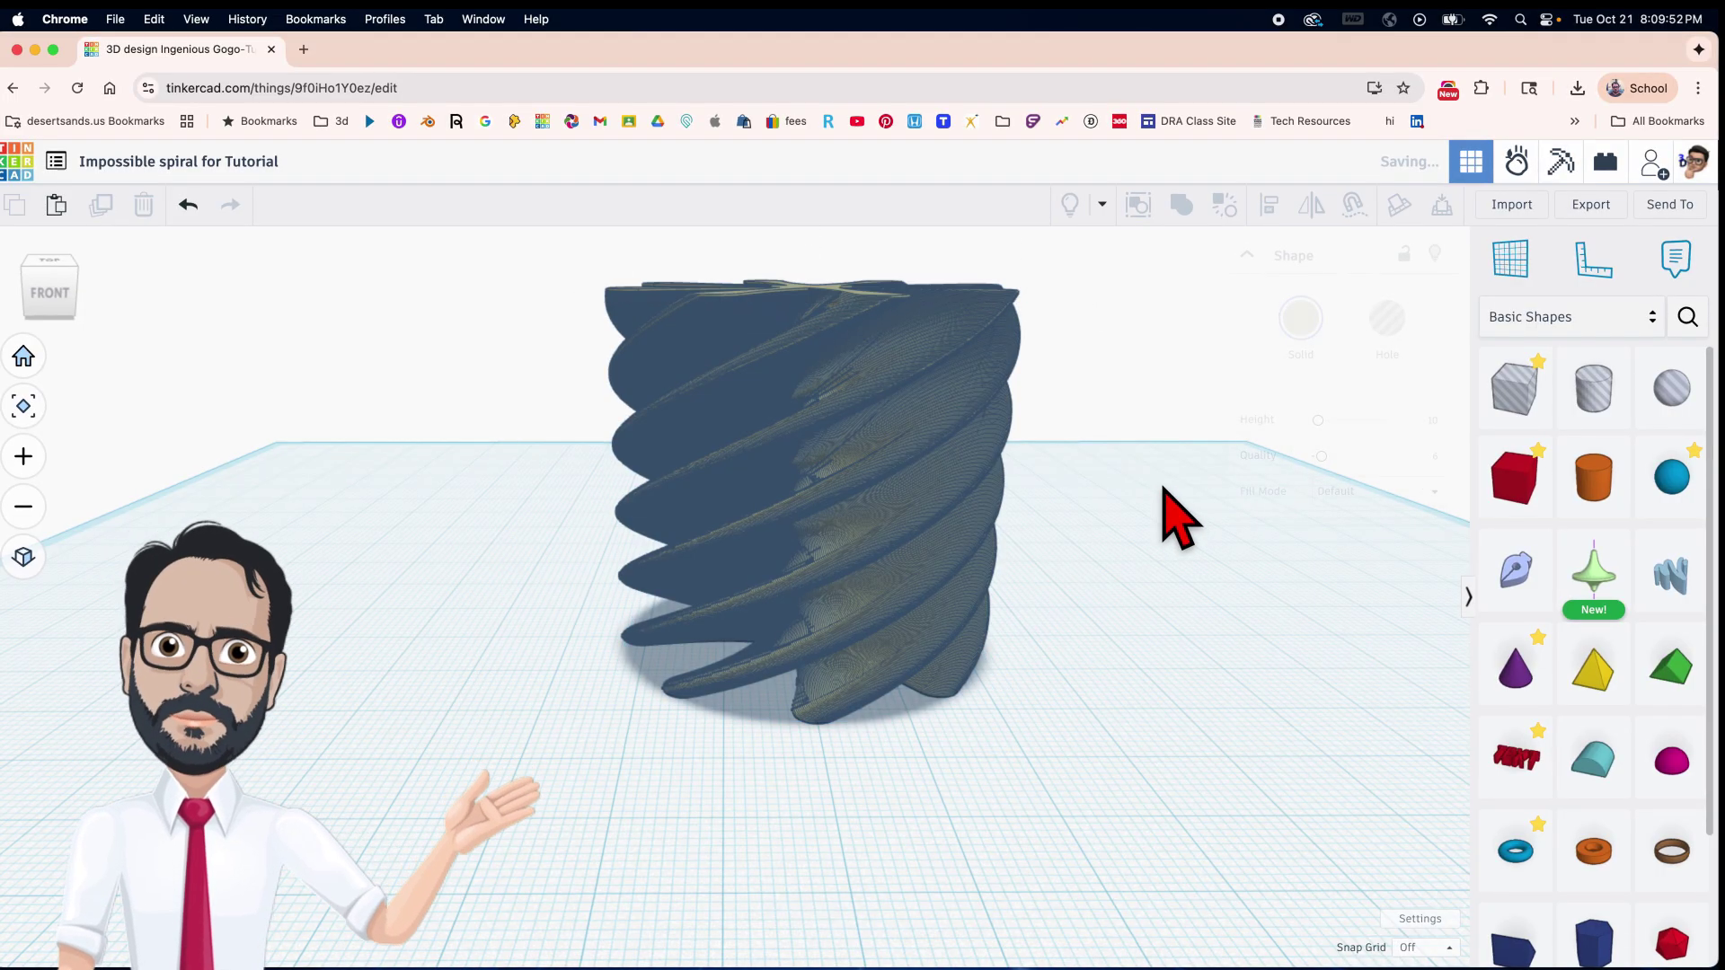
pyautogui.moveTo(1164, 488); pyautogui.dragTo(1105, 567, button='middle')
pyautogui.moveTo(1105, 567); pyautogui.dragTo(1105, 545, button='right')
pyautogui.click(1106, 575)
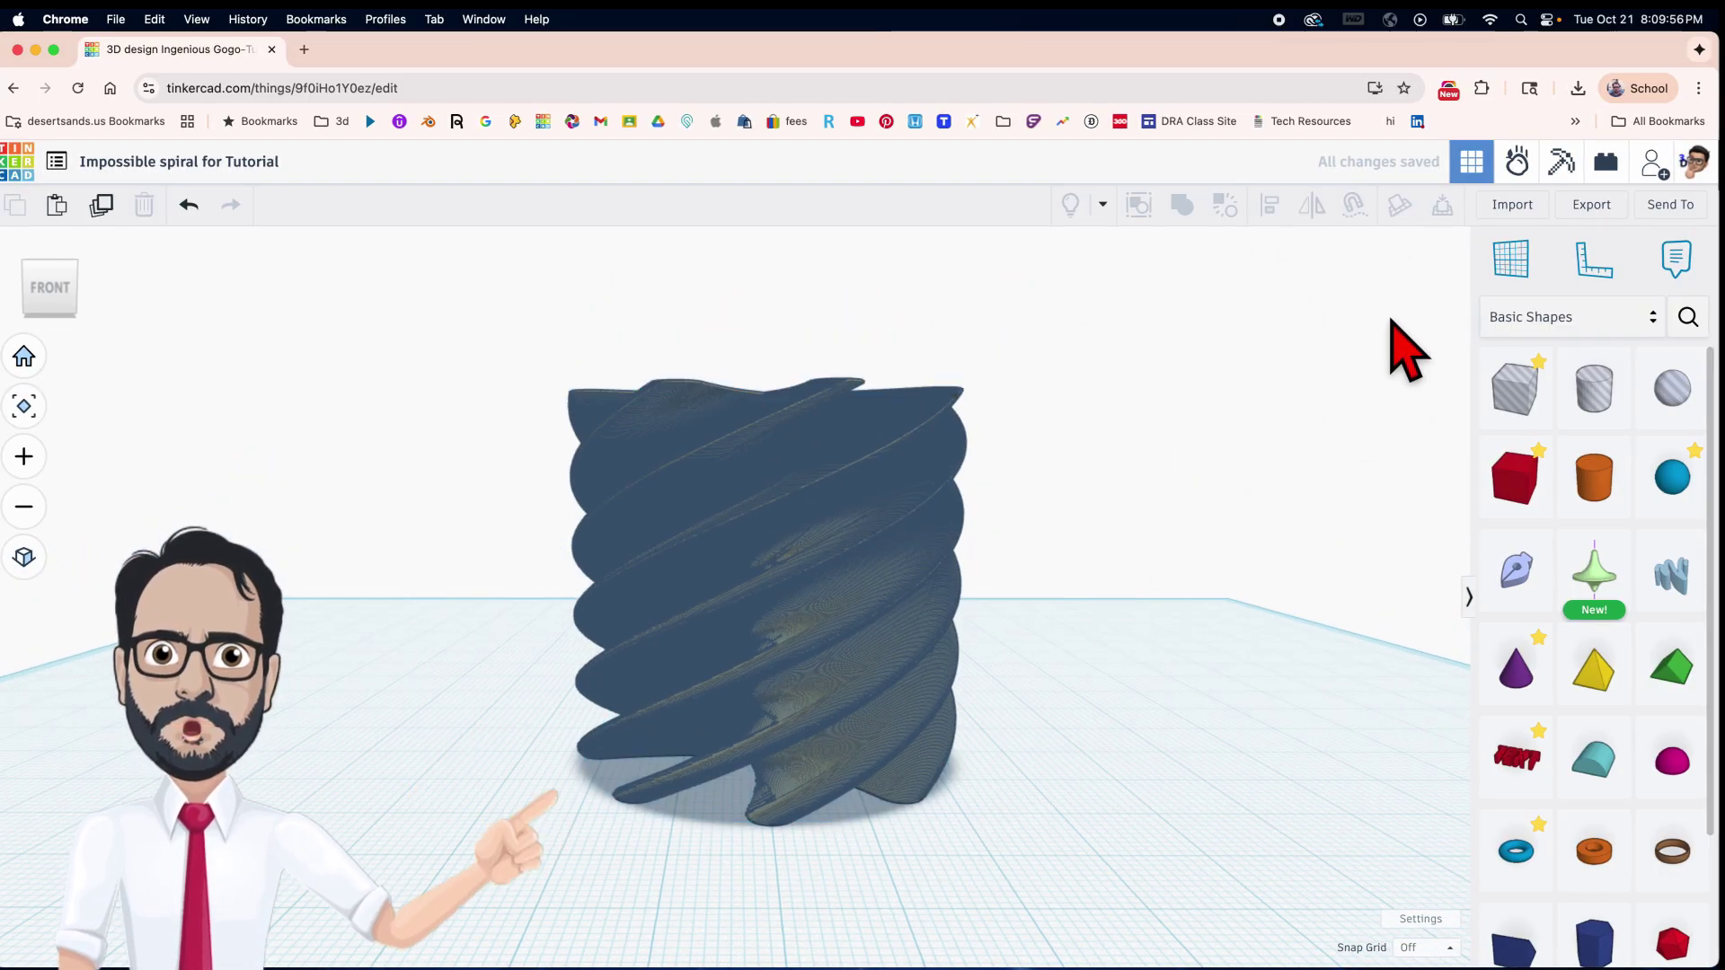
pyautogui.click(1568, 209)
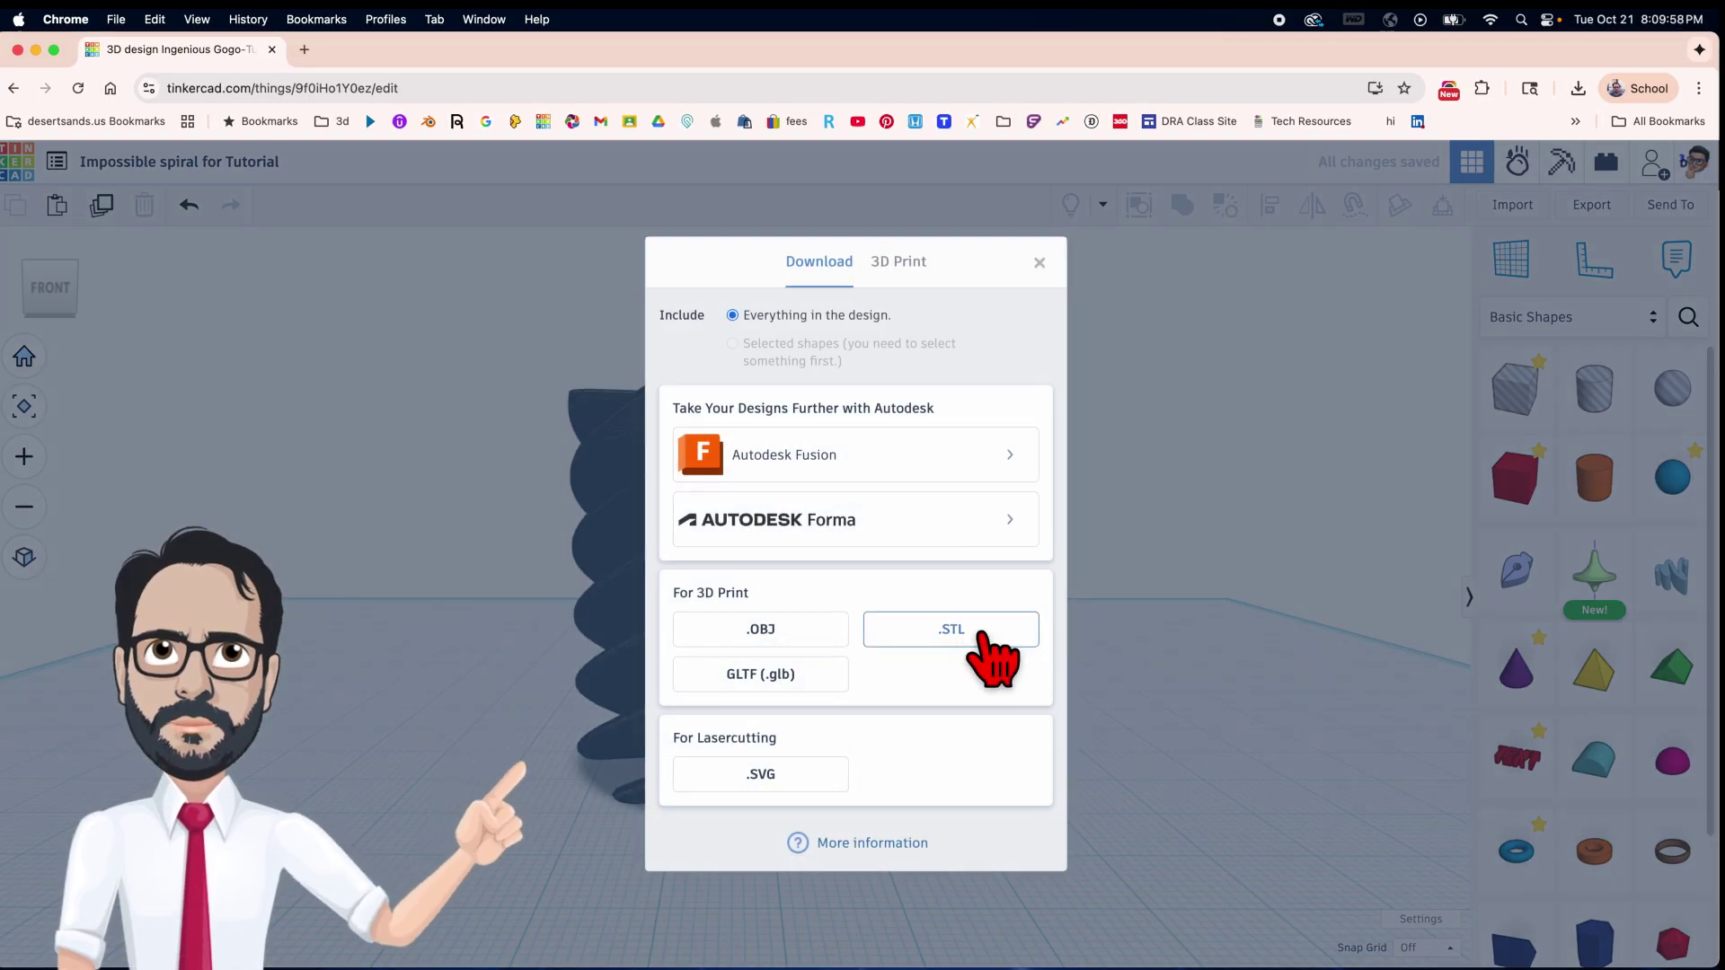
pyautogui.click(952, 630)
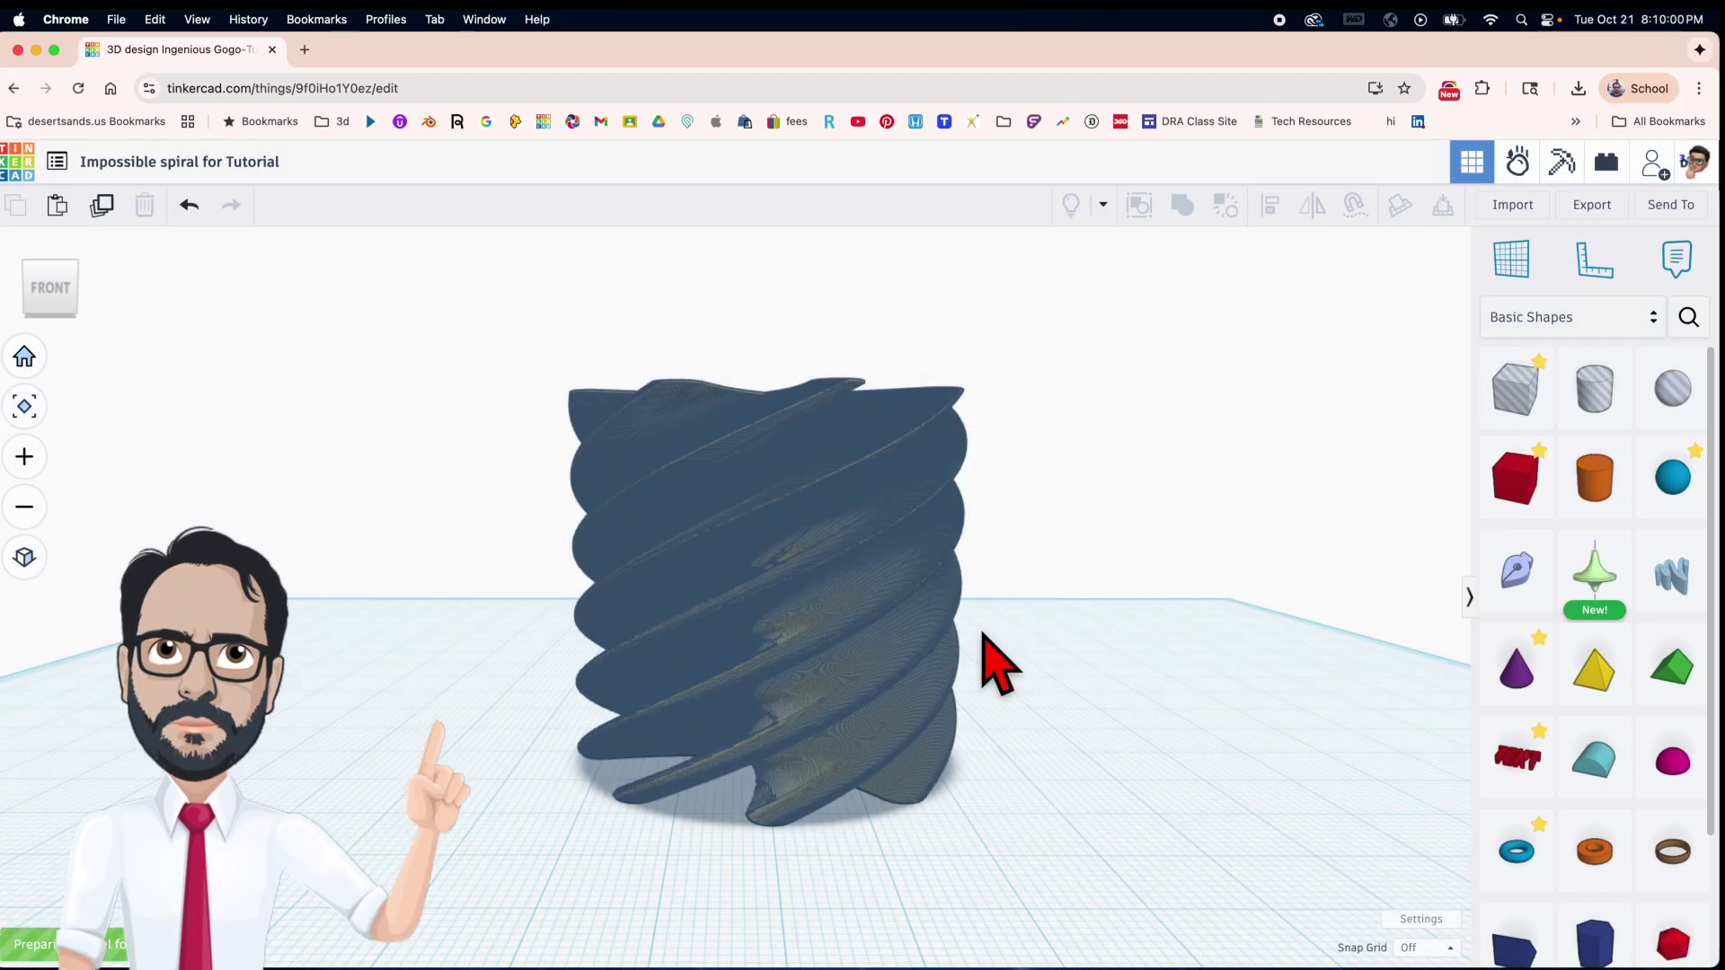
pyautogui.moveTo(987, 637); pyautogui.dragTo(981, 672, button='right')
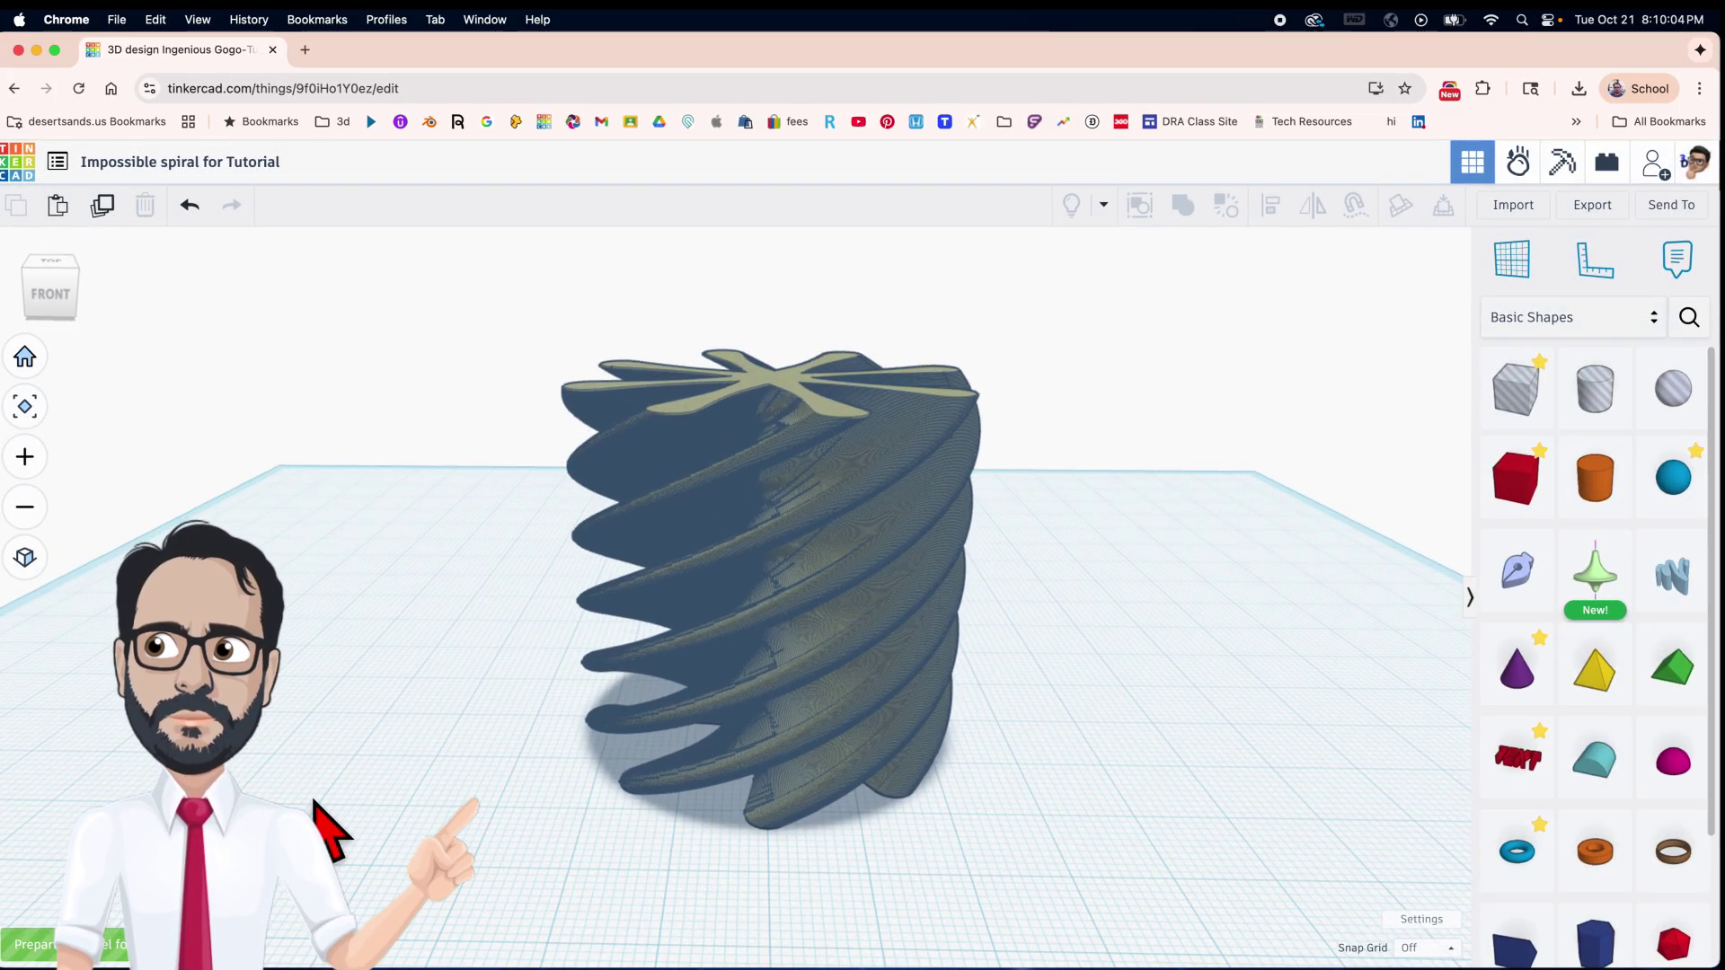
pyautogui.moveTo(342, 813); pyautogui.dragTo(426, 782, button='right')
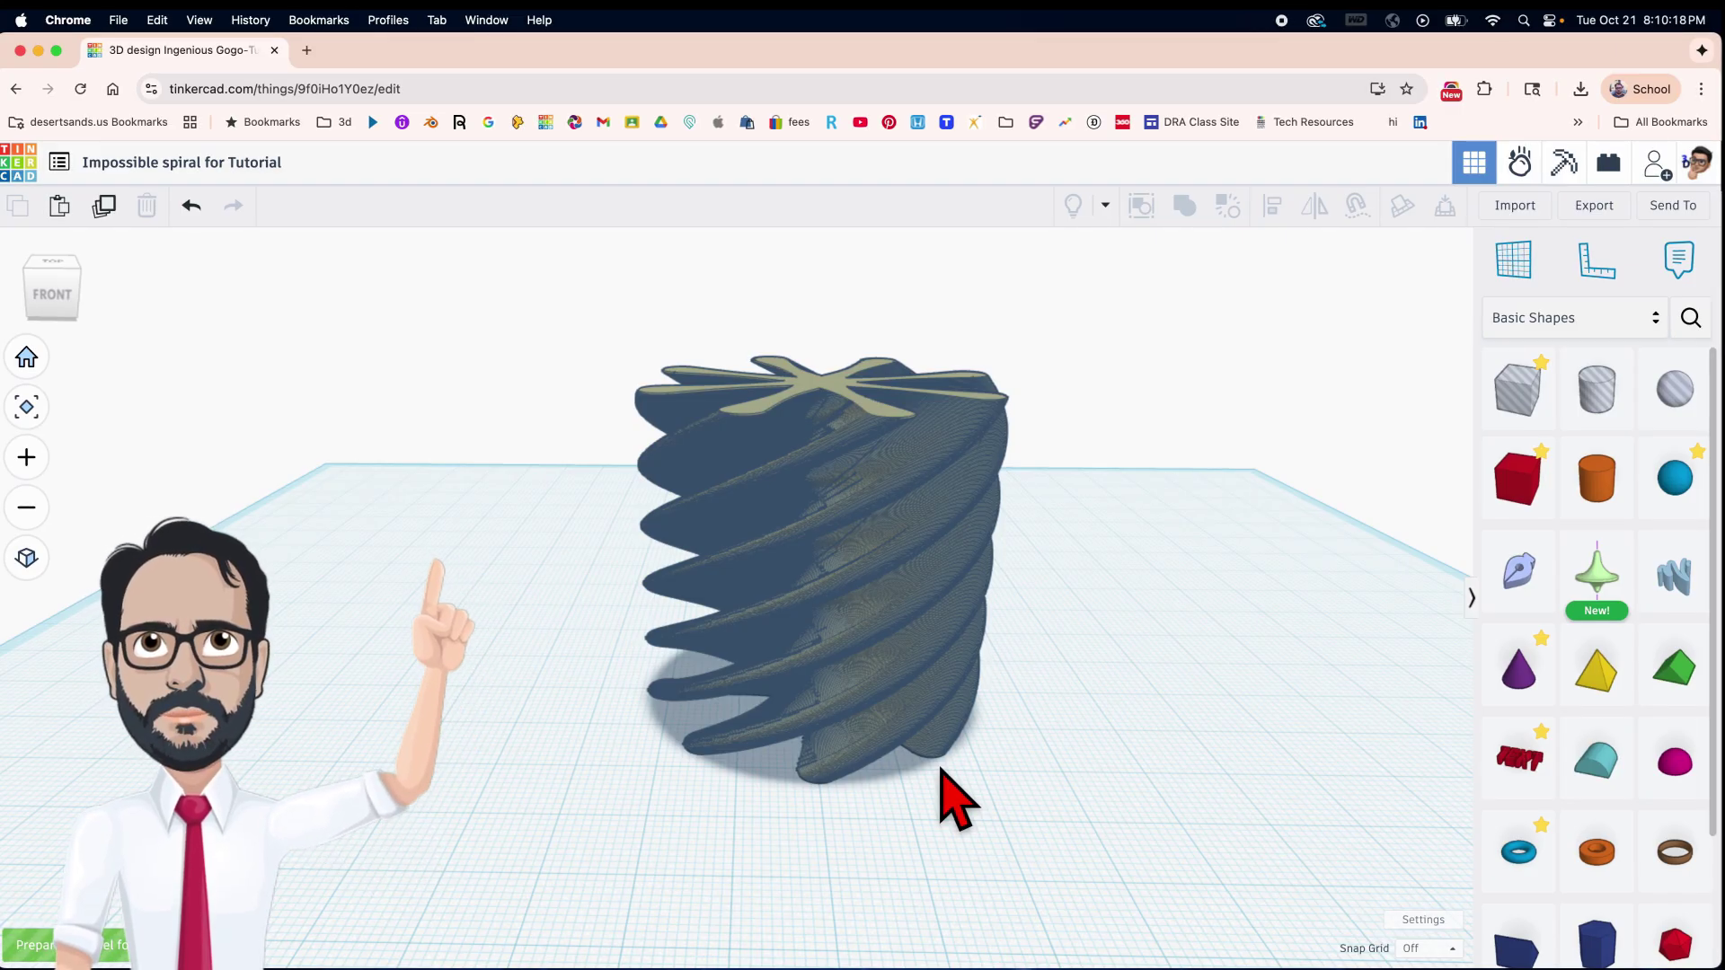
pyautogui.moveTo(925, 633); pyautogui.dragTo(961, 669, button='right')
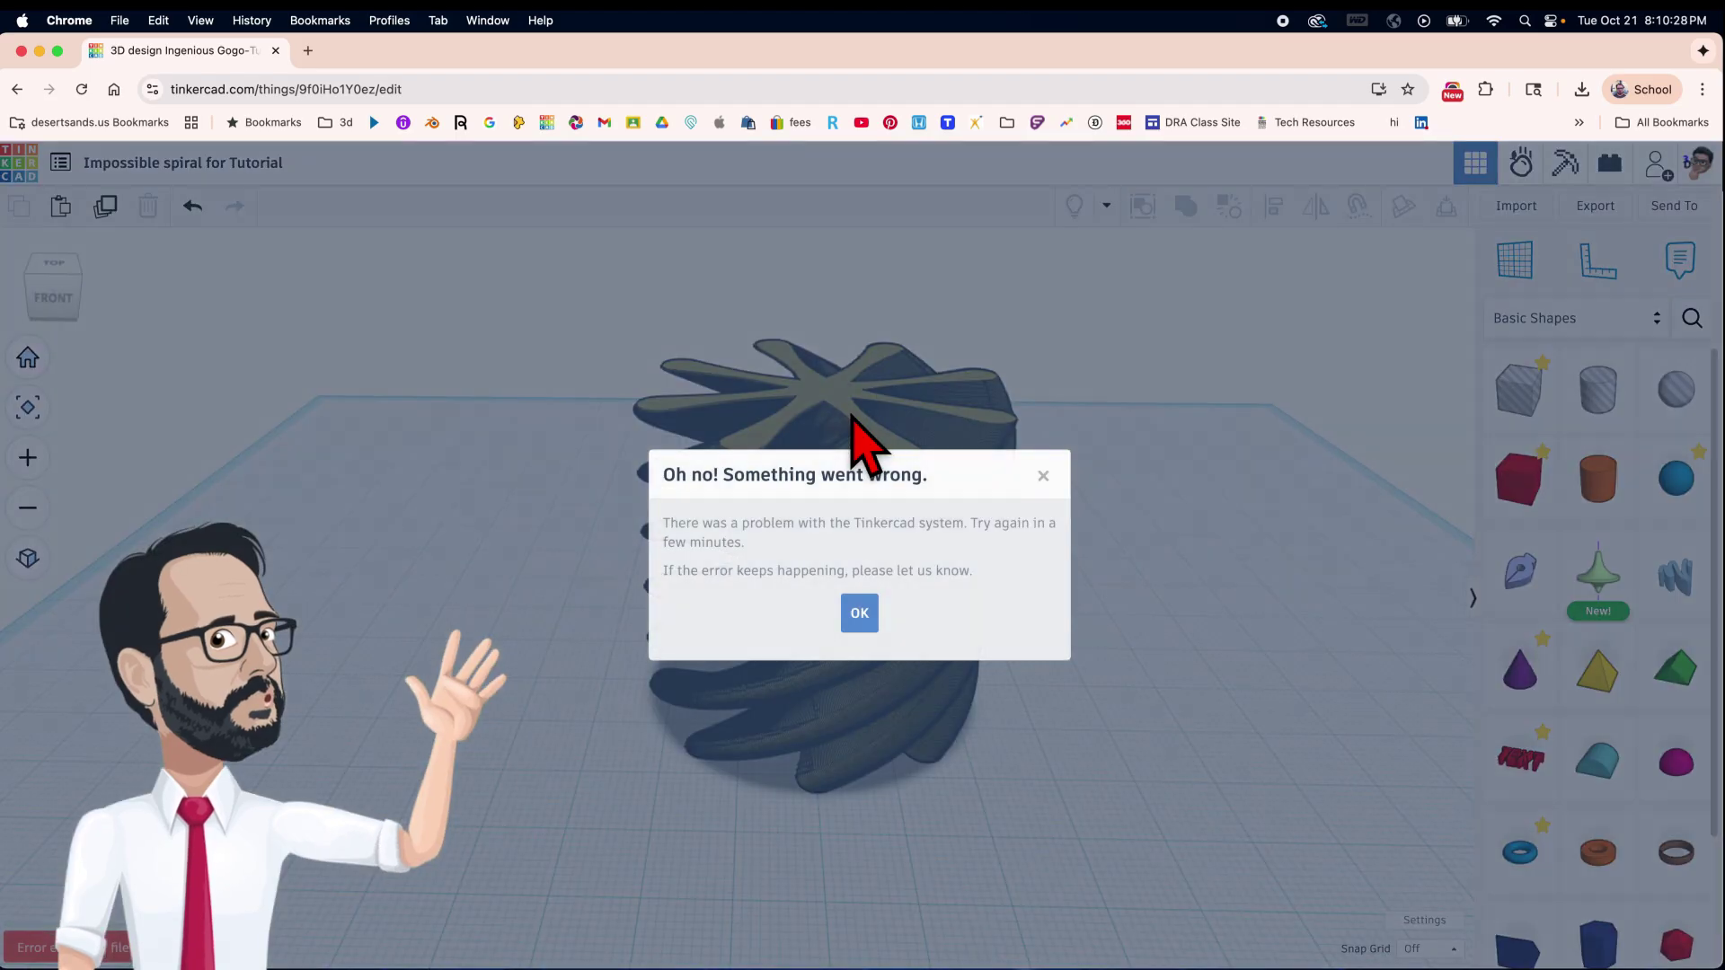
pyautogui.click(860, 613)
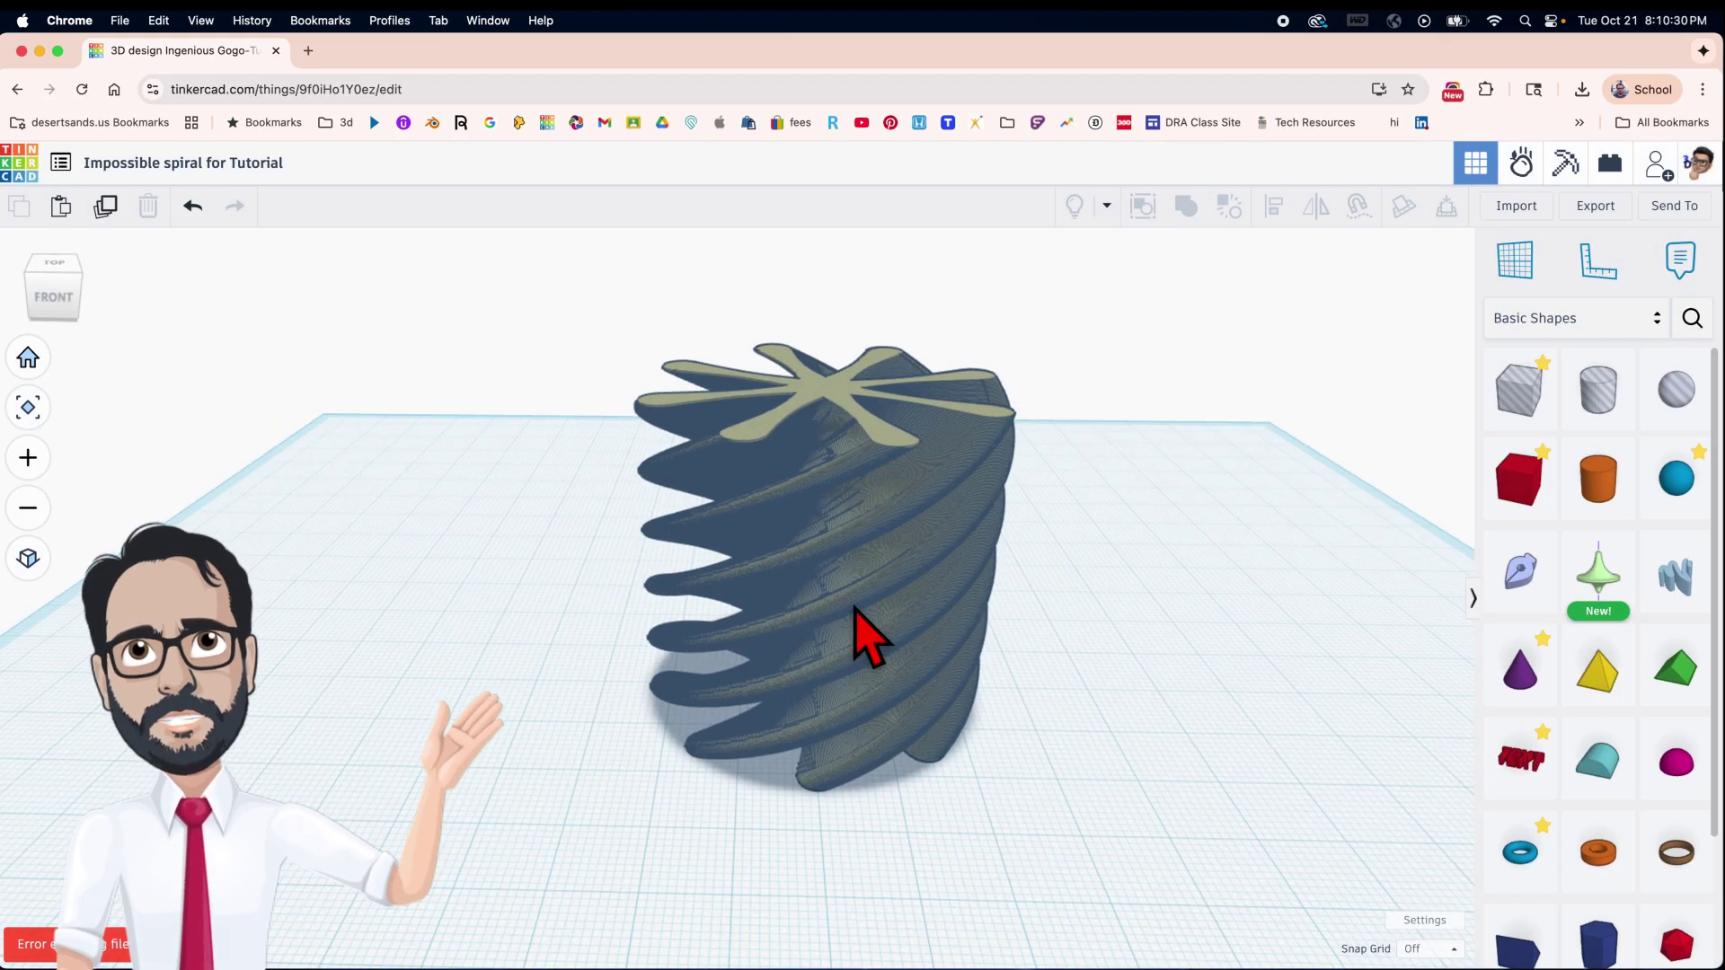
pyautogui.moveTo(539, 319); pyautogui.dragTo(1071, 523)
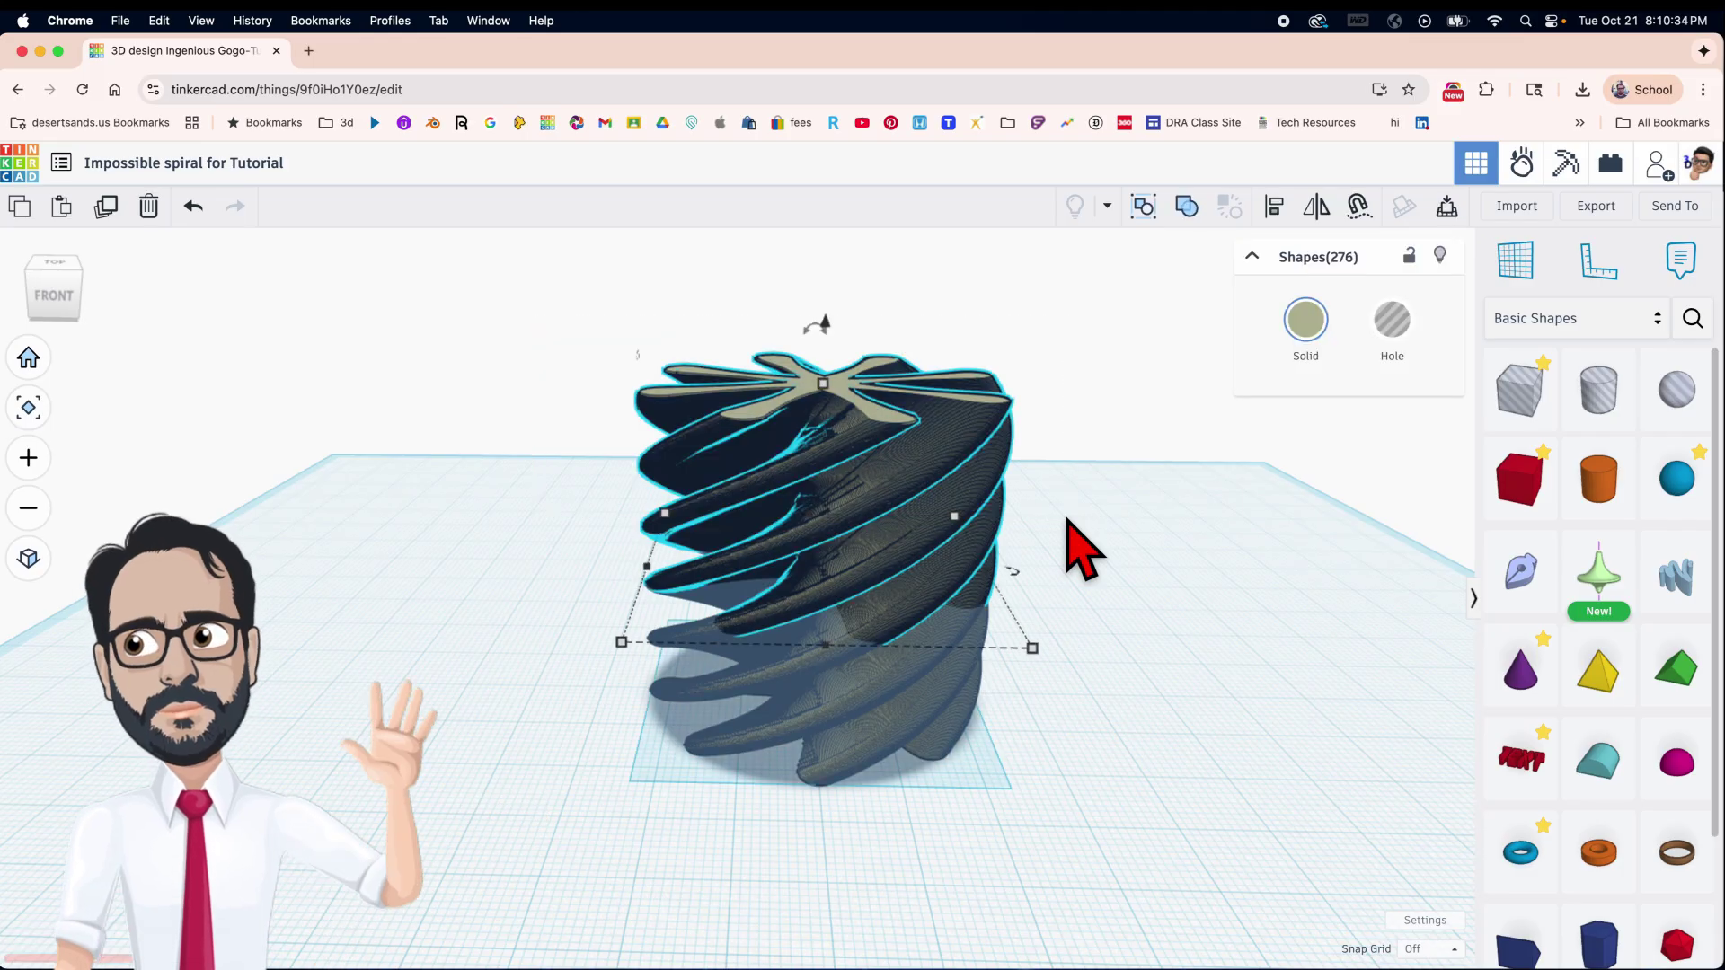
pyautogui.click(1596, 208)
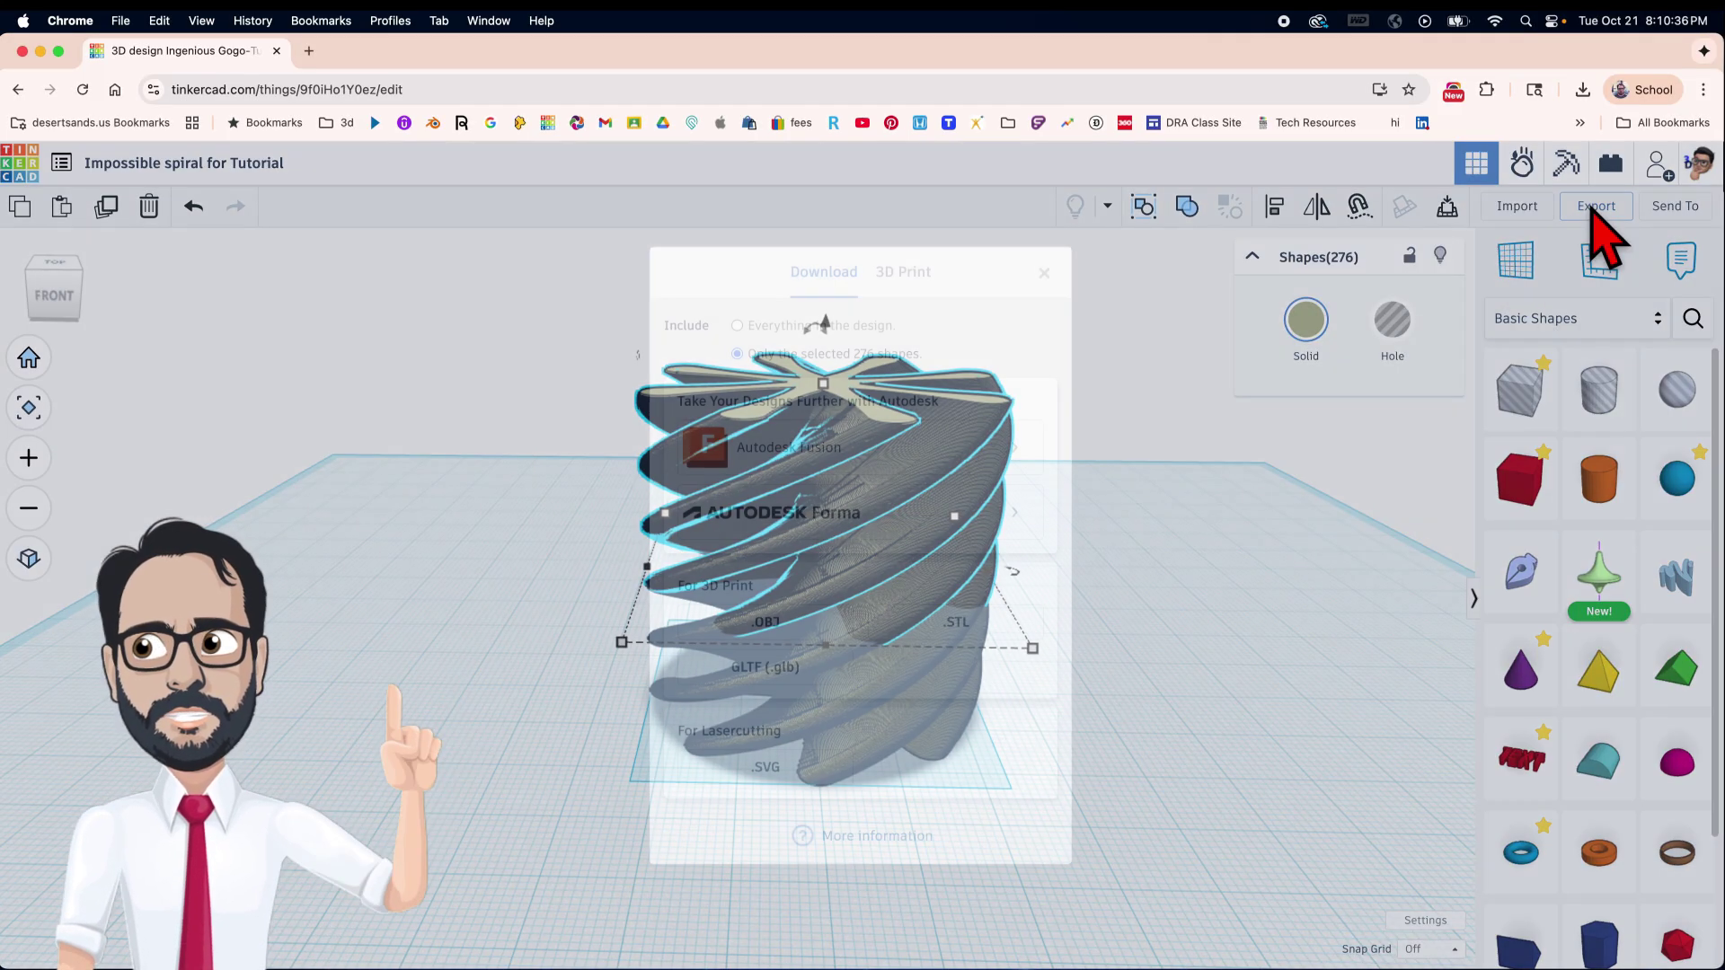
pyautogui.click(952, 629)
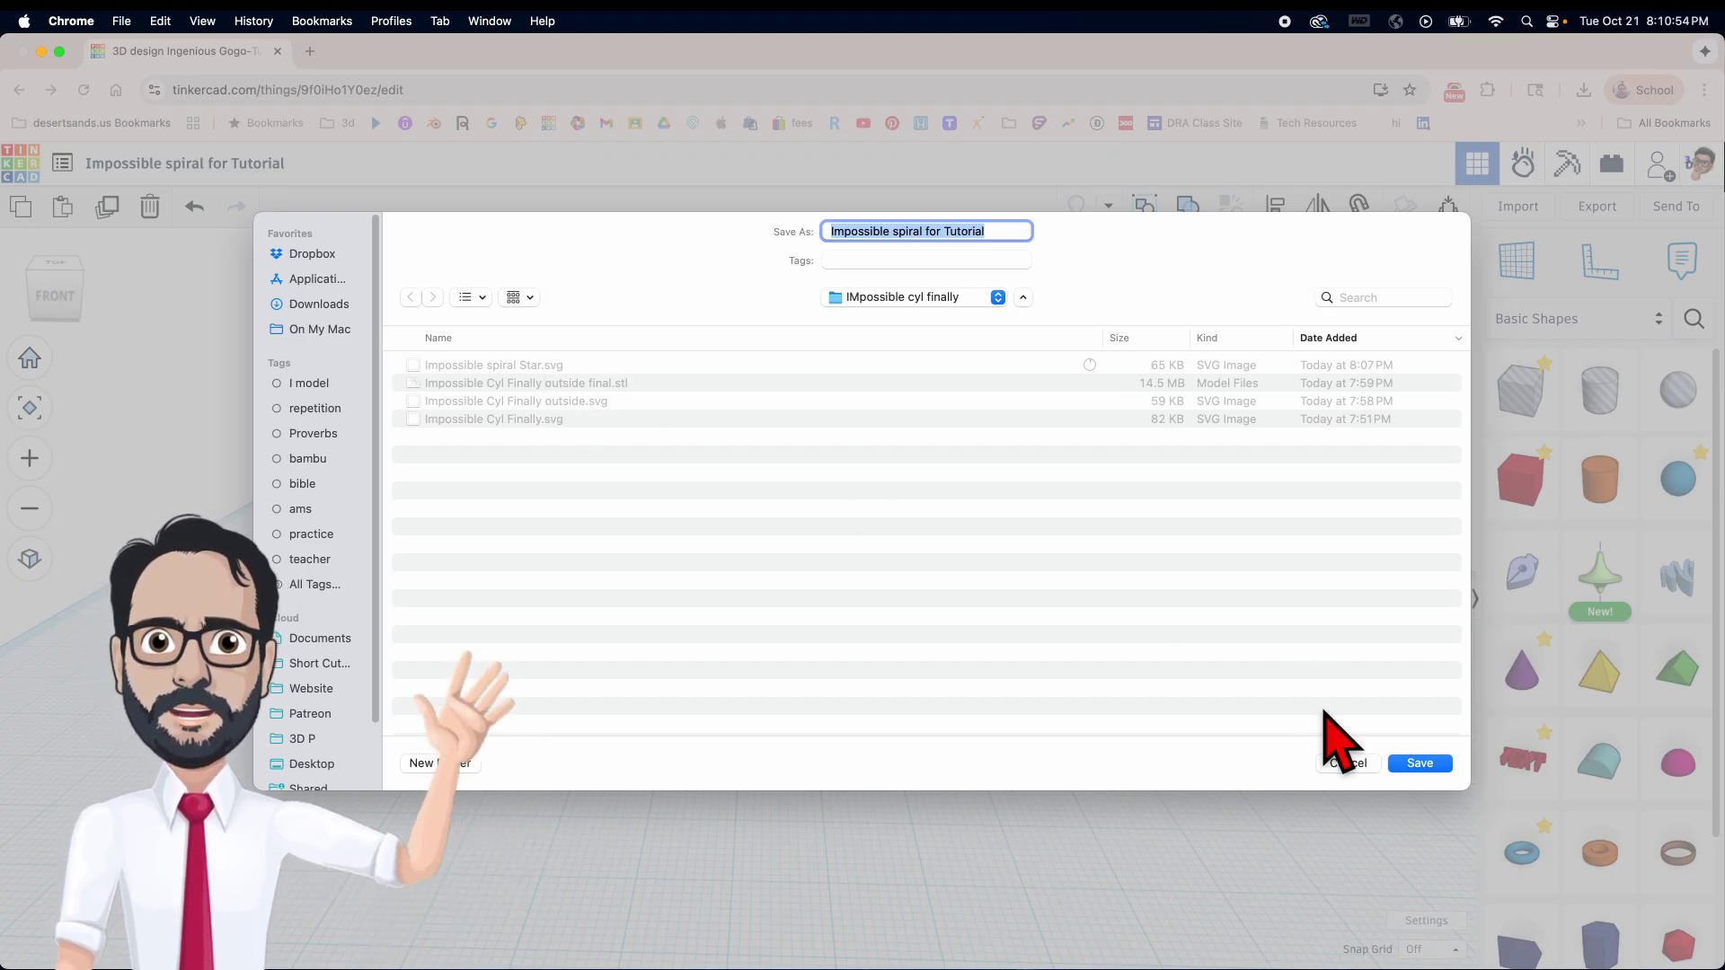
pyautogui.click(1343, 766)
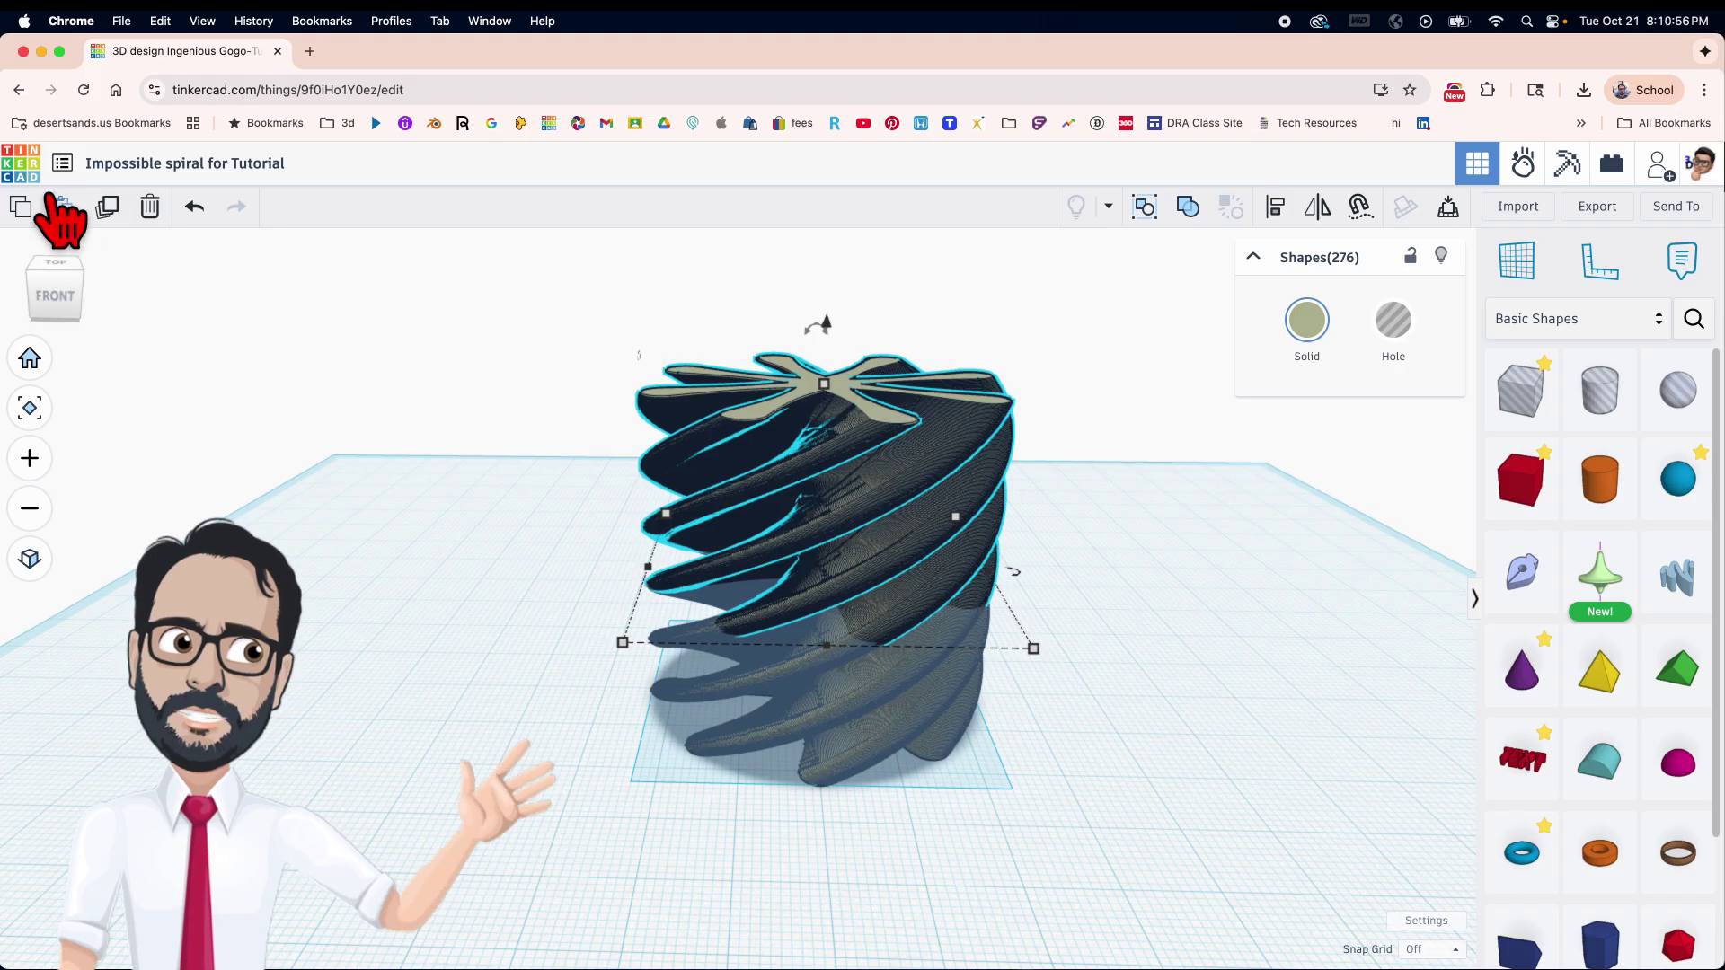
# Create a new blank design from the designs menu.
pyautogui.click(62, 164)
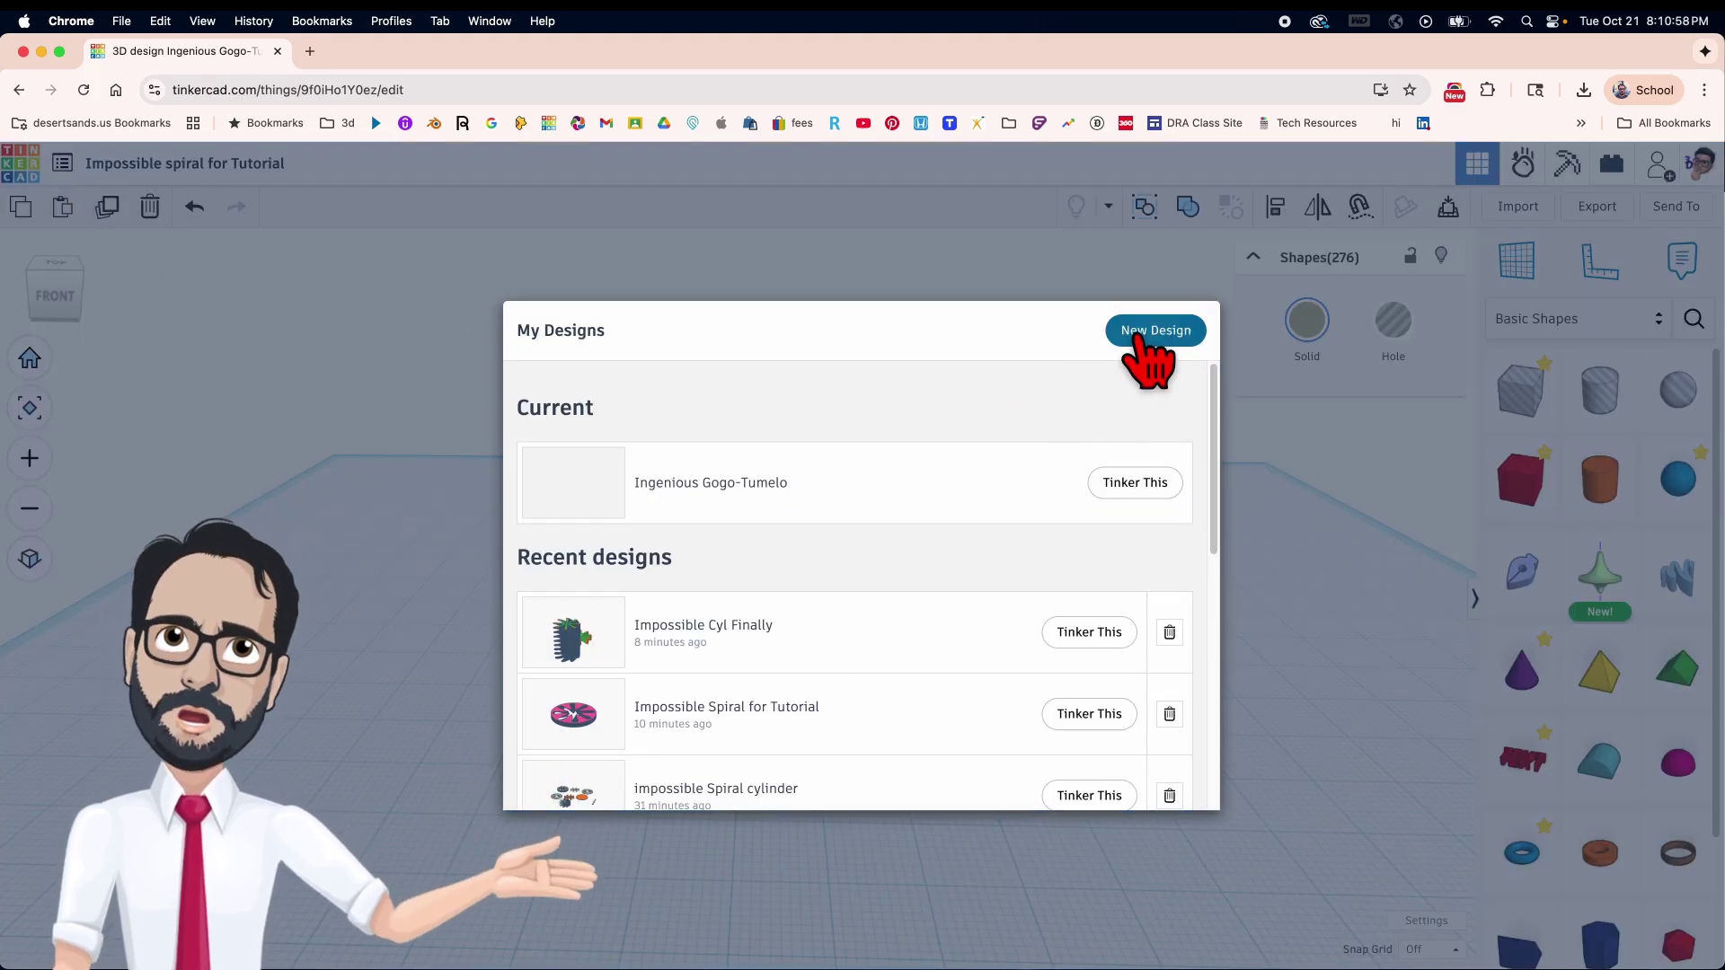
pyautogui.click(1135, 335)
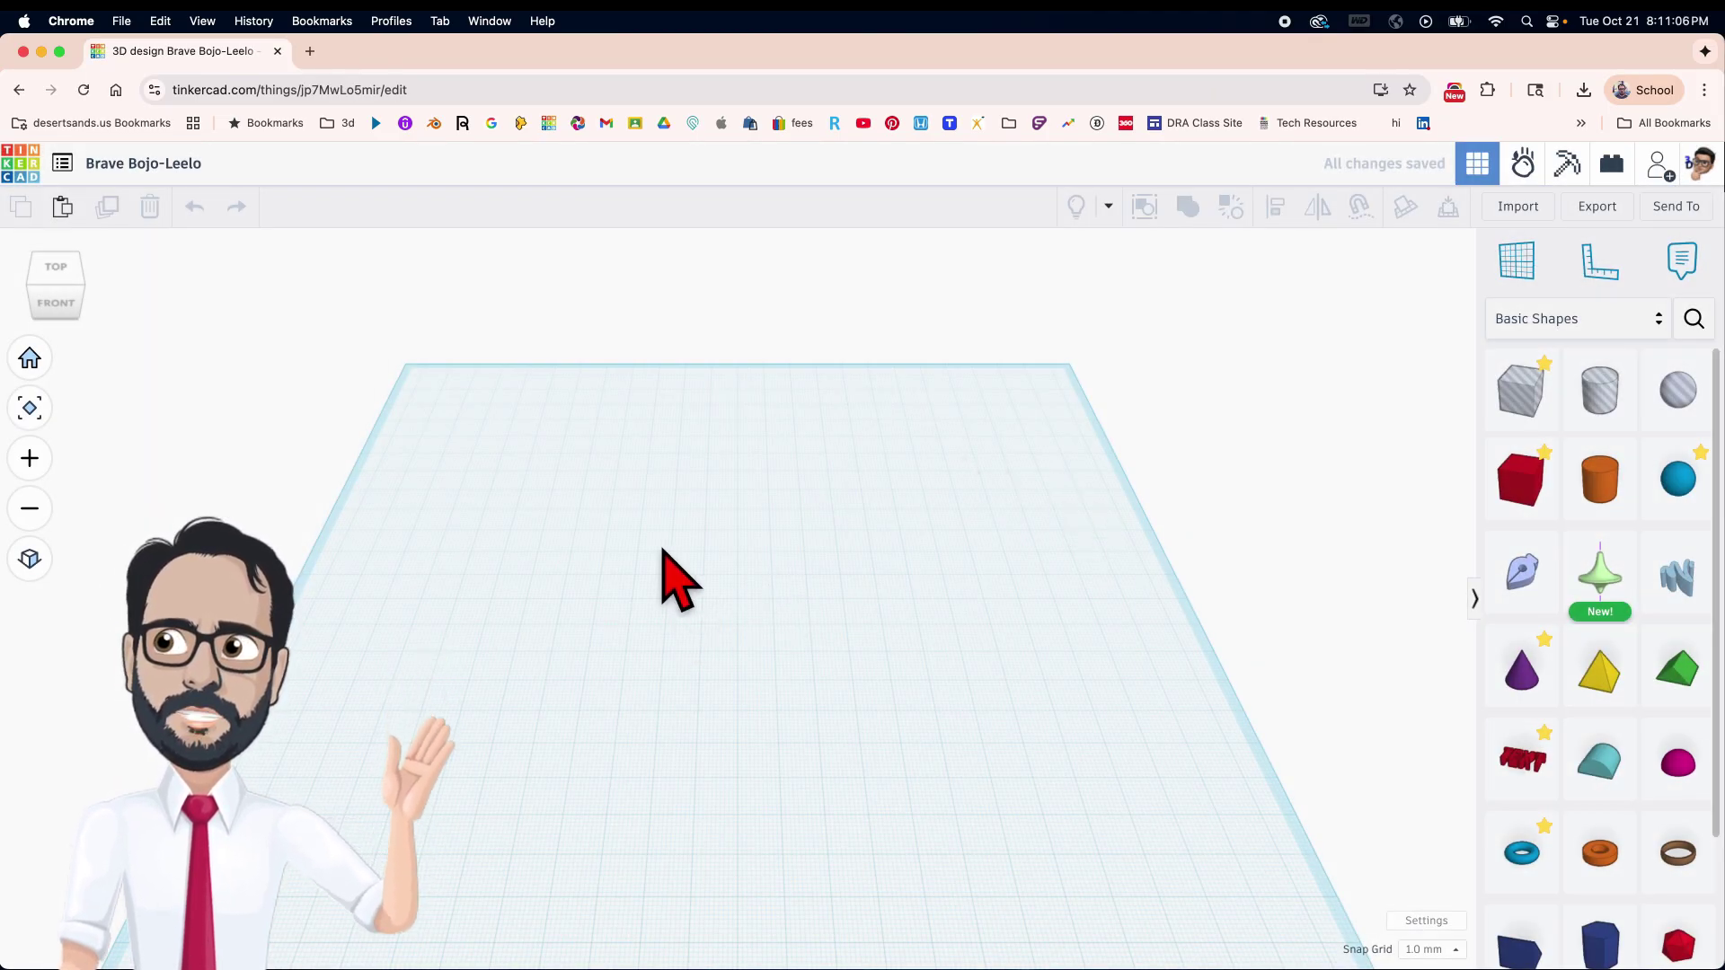
pyautogui.click(63, 164)
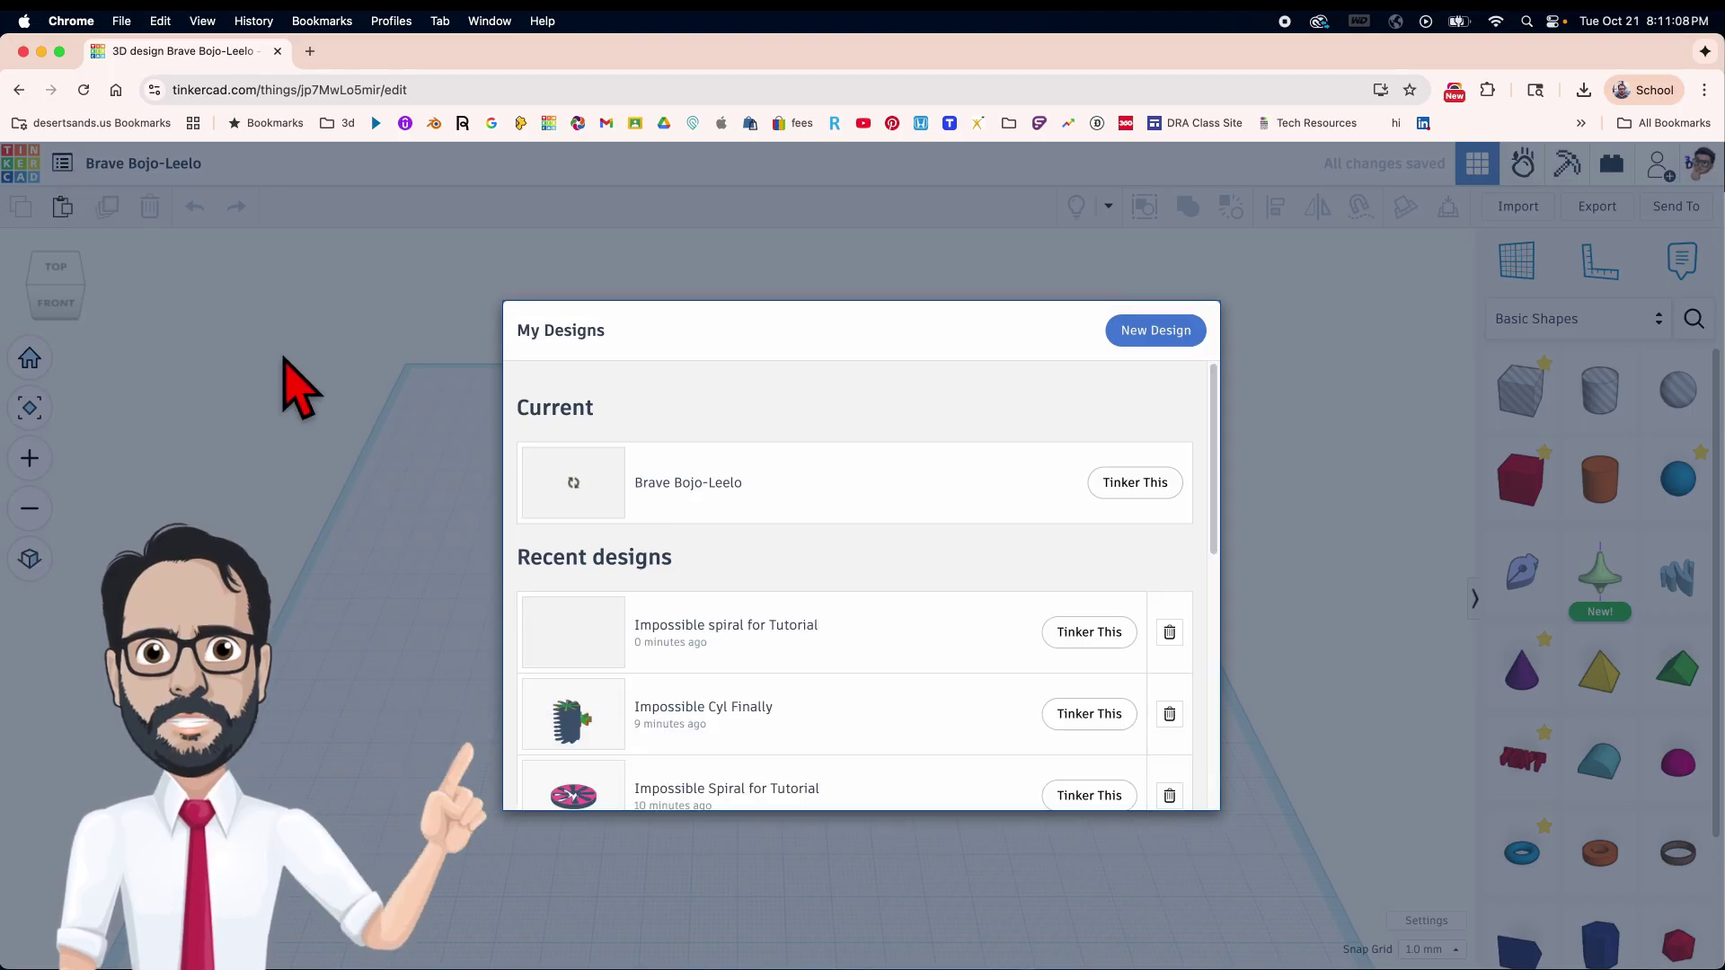
pyautogui.click(1395, 329)
# Import Impossible spiral Star.svg into the new design.
pyautogui.click(1524, 208)
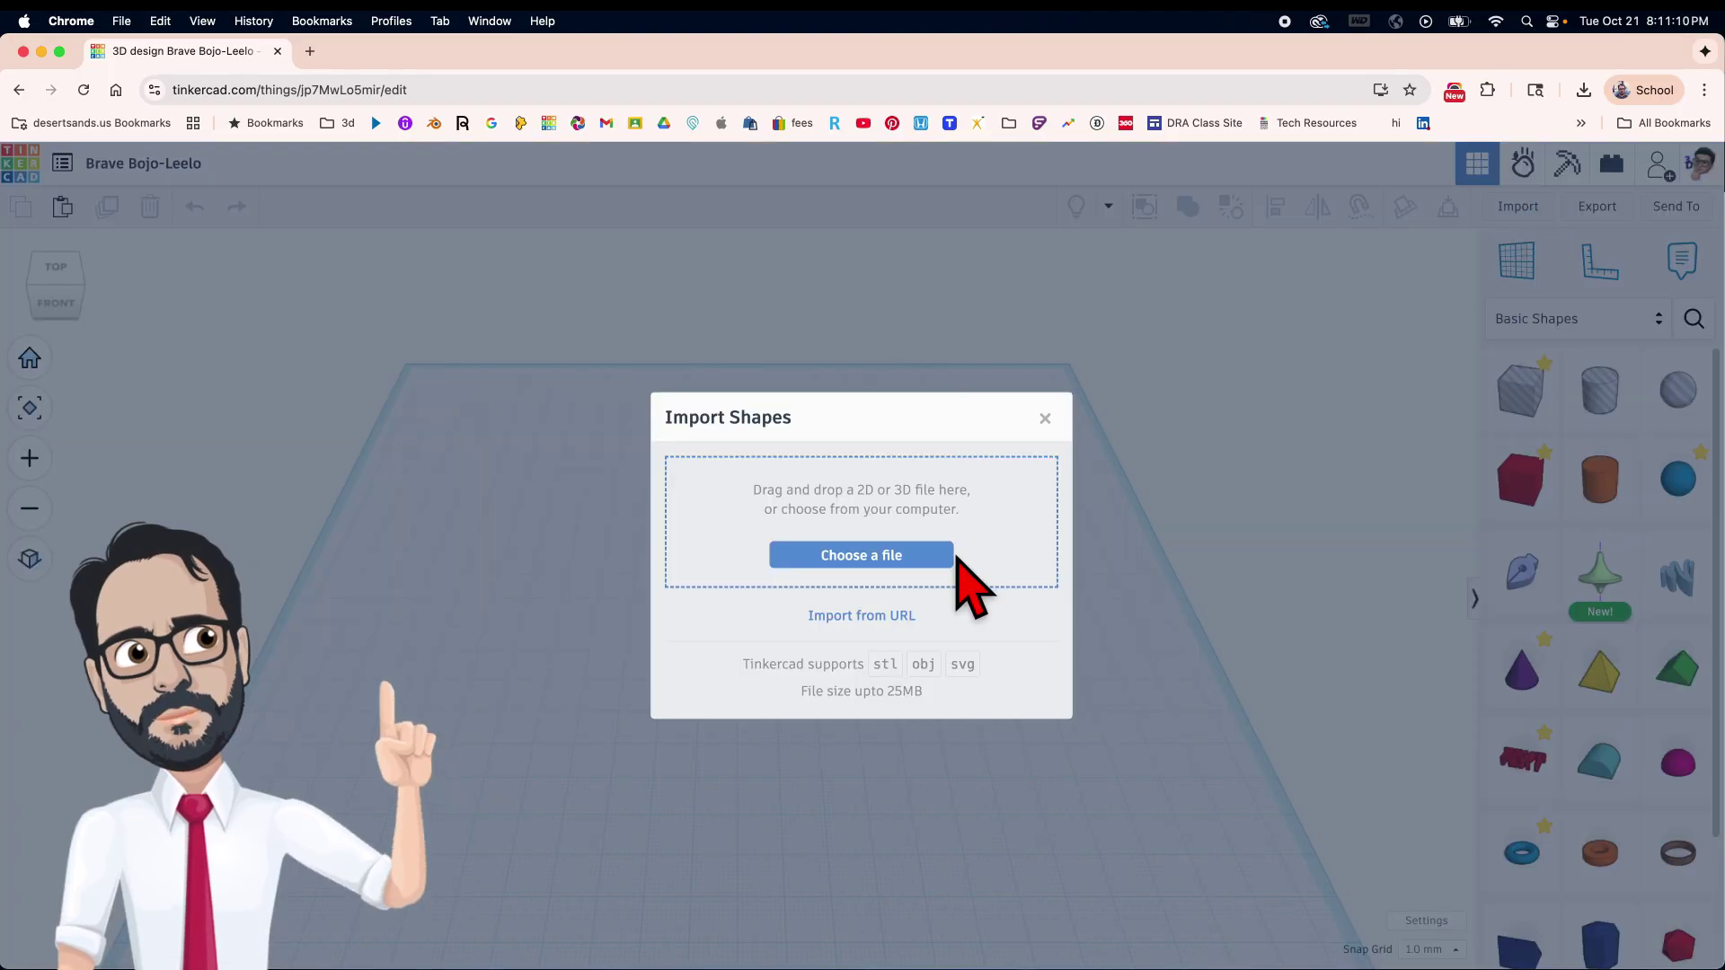
pyautogui.click(865, 553)
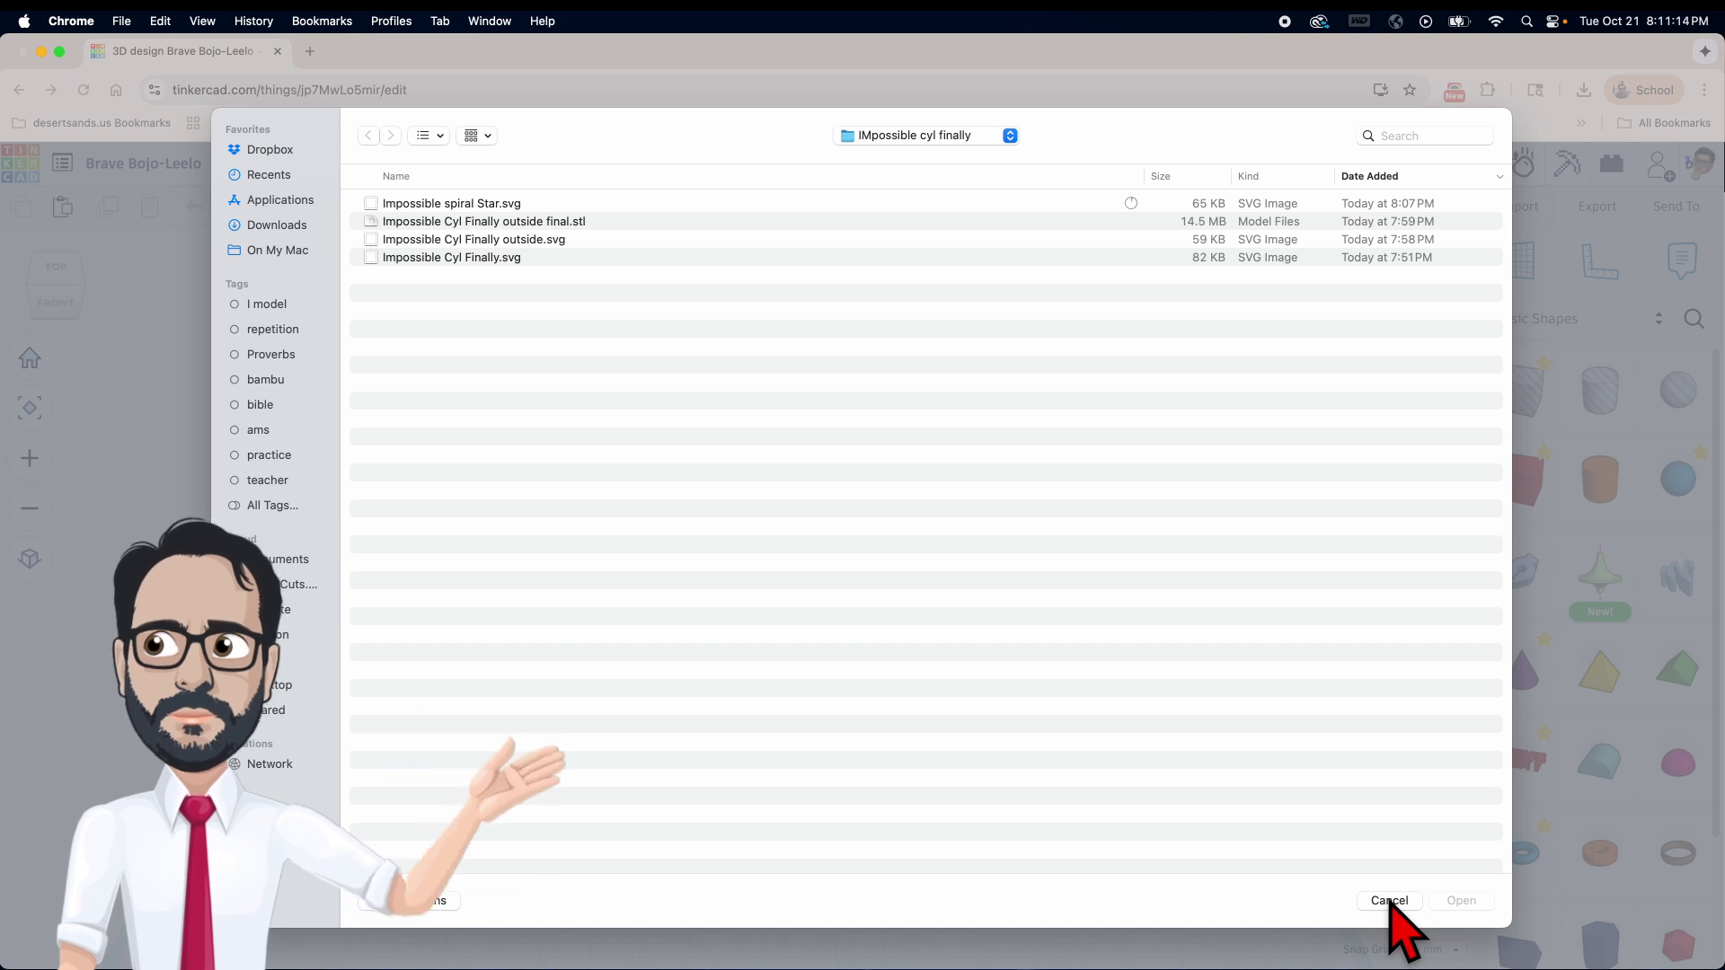
pyautogui.click(487, 205)
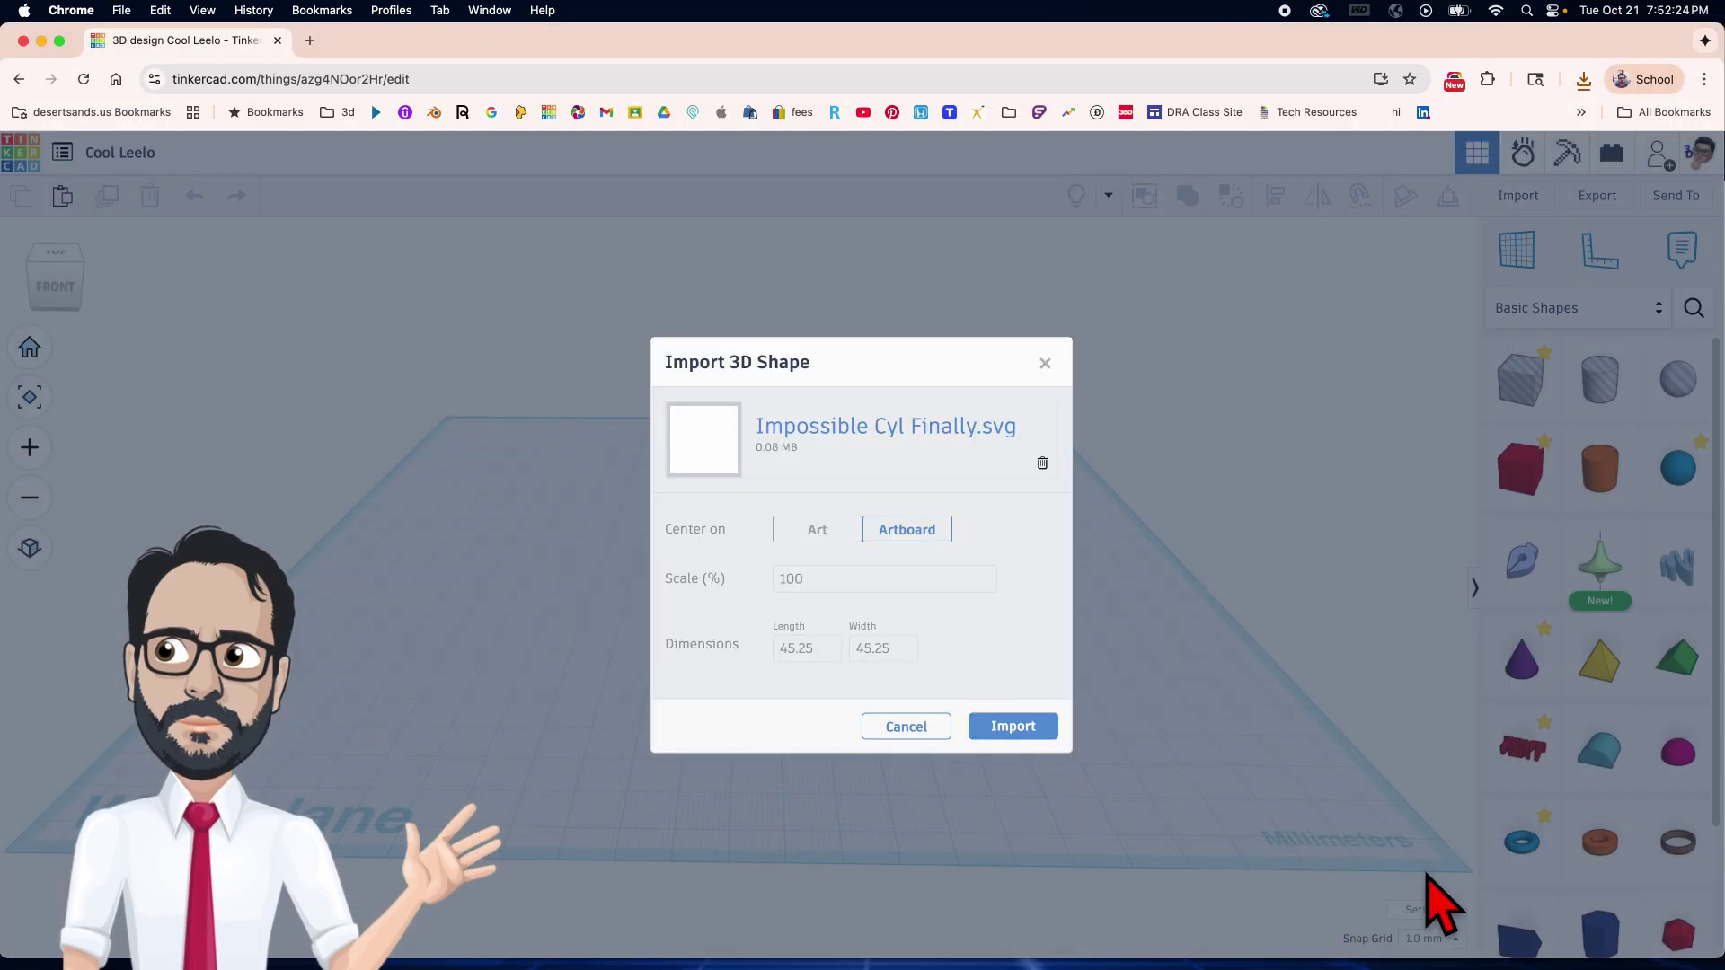
pyautogui.click(1017, 728)
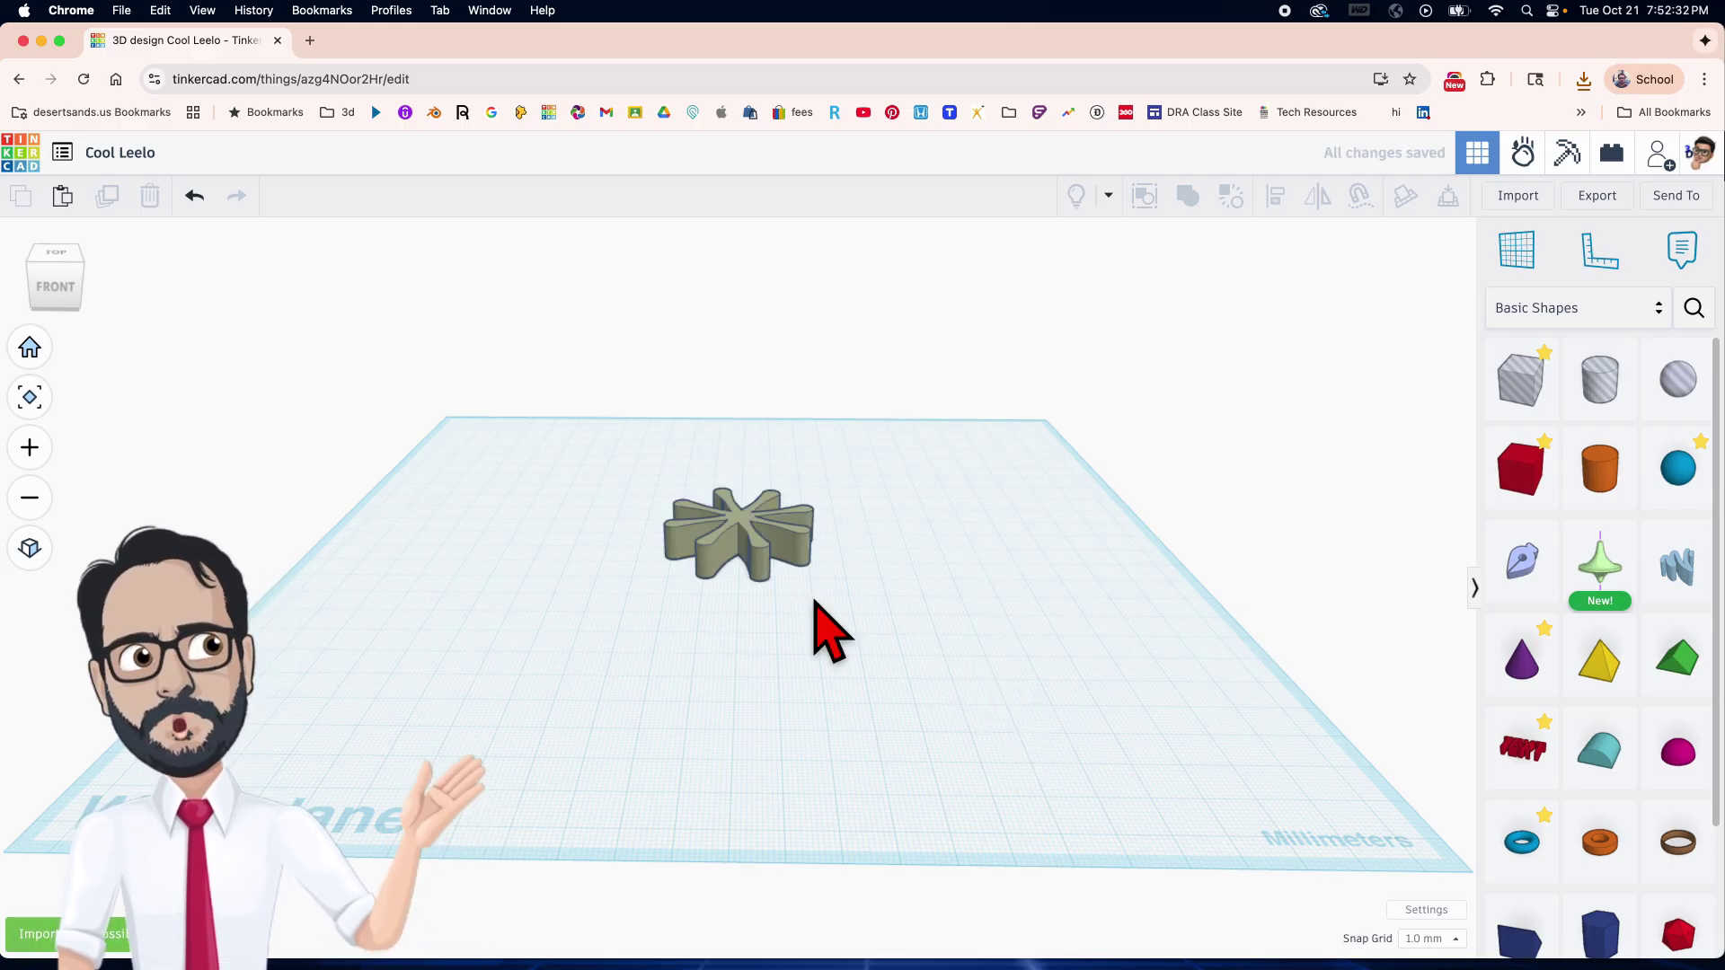
# Set the imported star's height to 0.09.
pyautogui.scroll(5, 812, 628)
pyautogui.scroll(2, 794, 634)
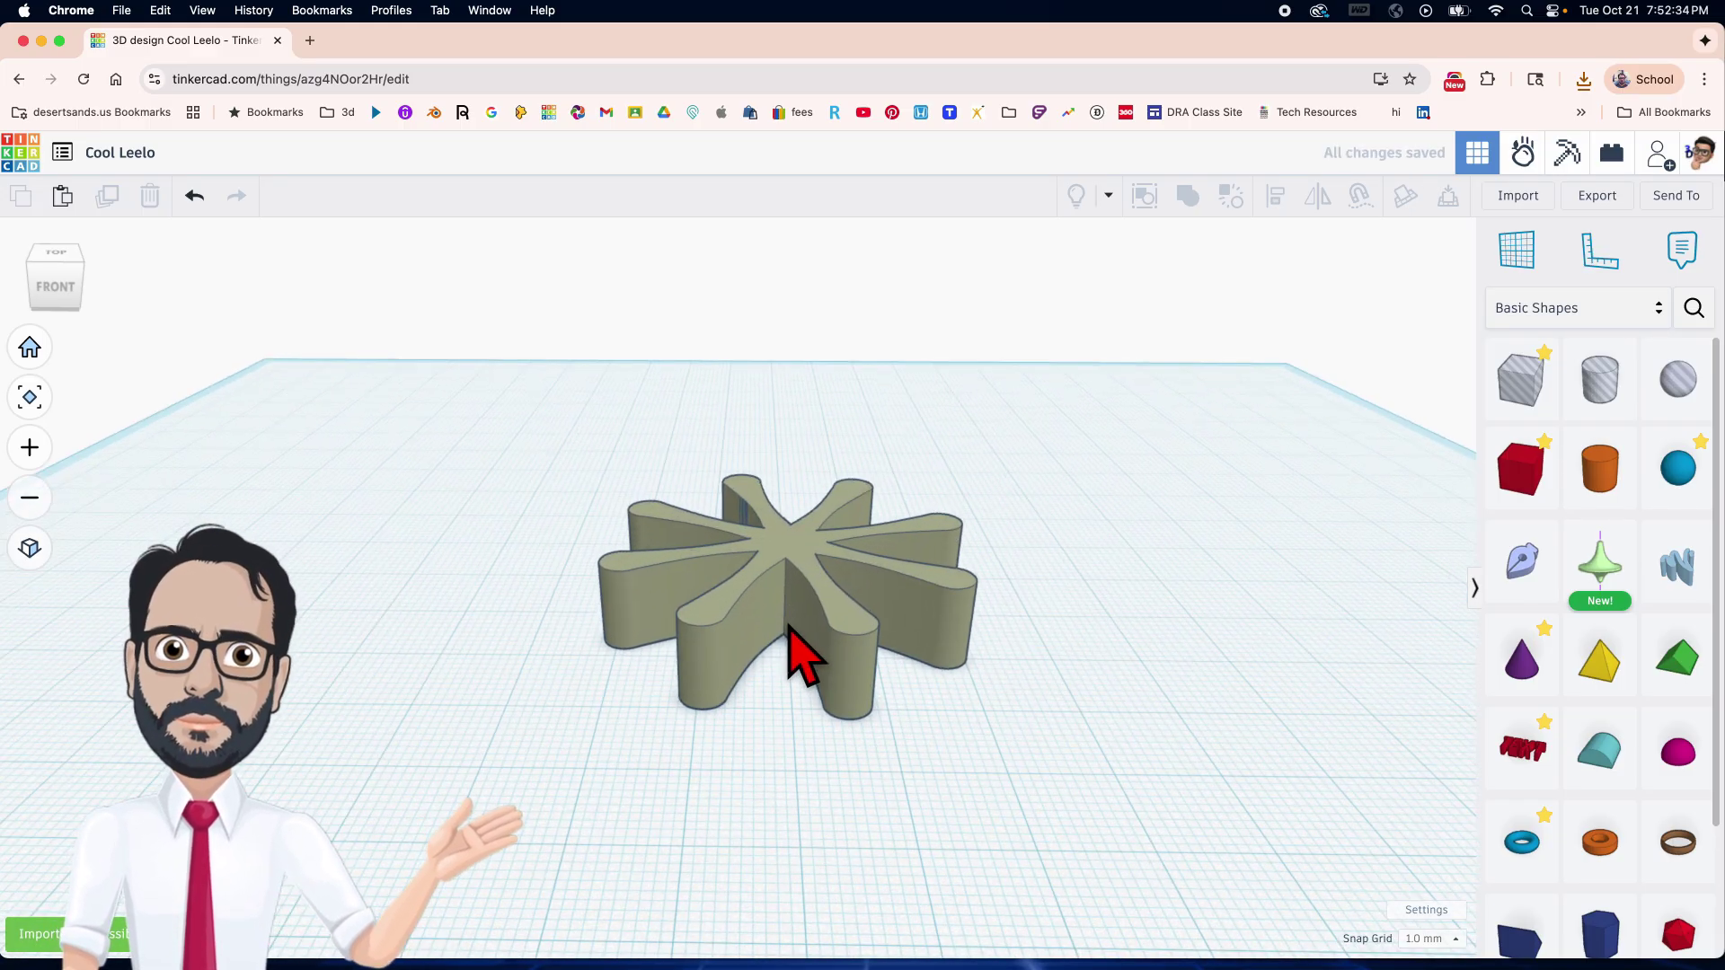
pyautogui.click(797, 580)
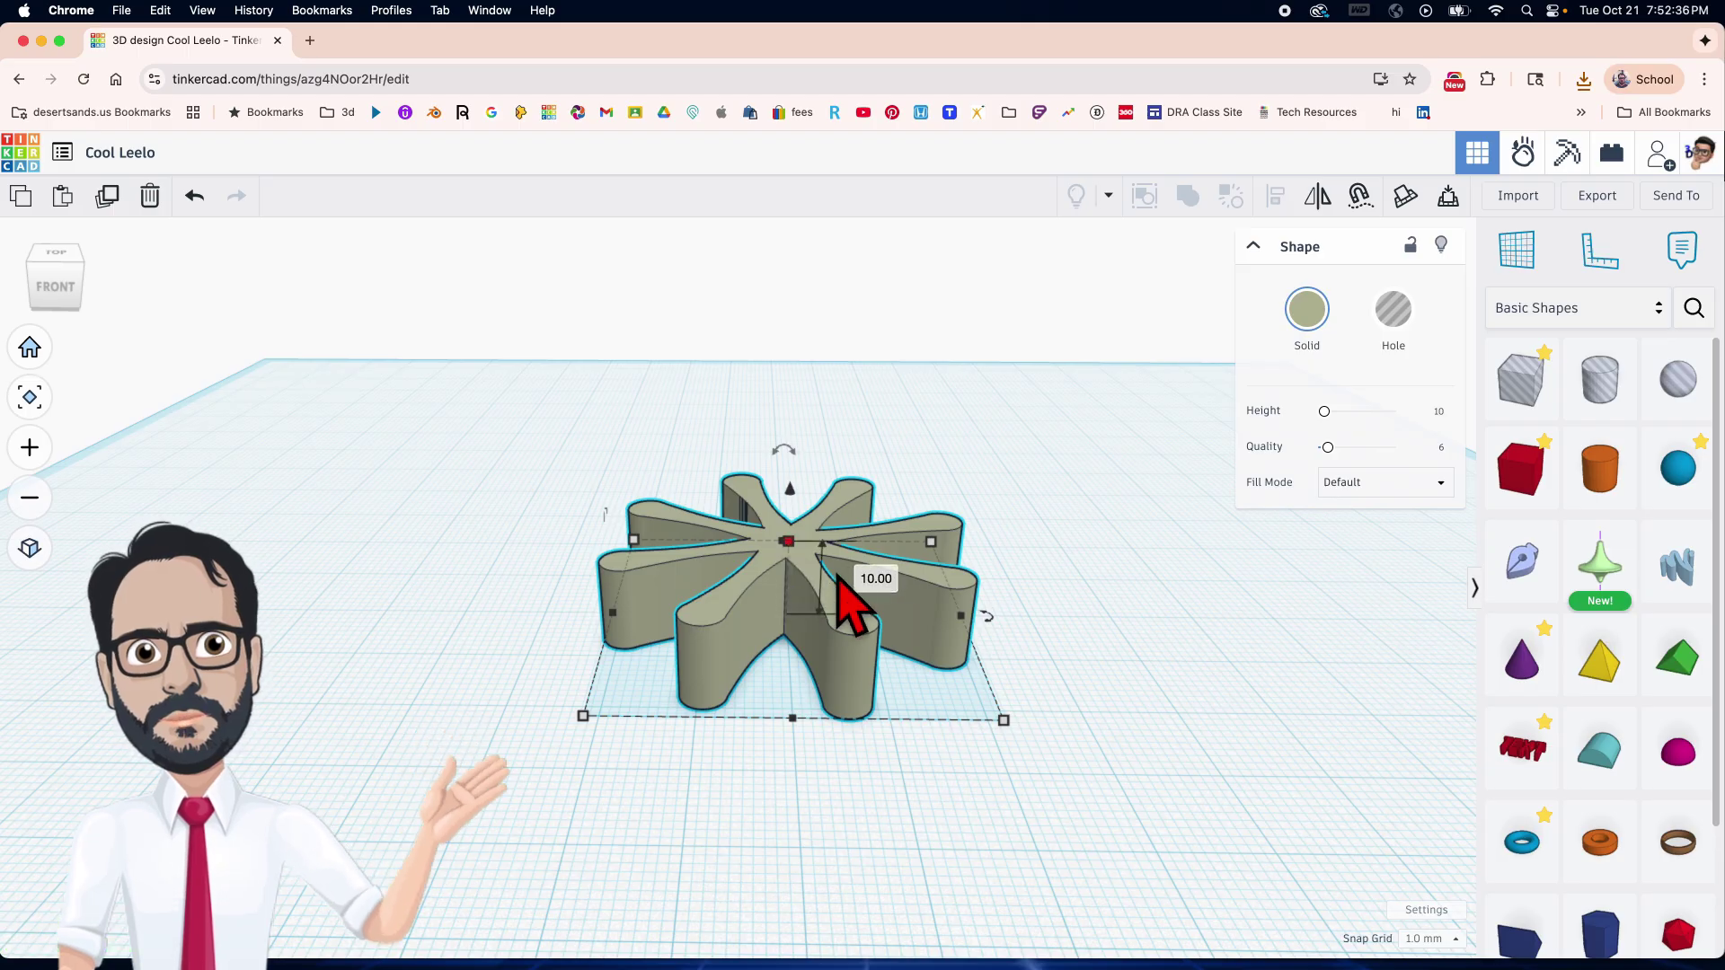
pyautogui.click(871, 579)
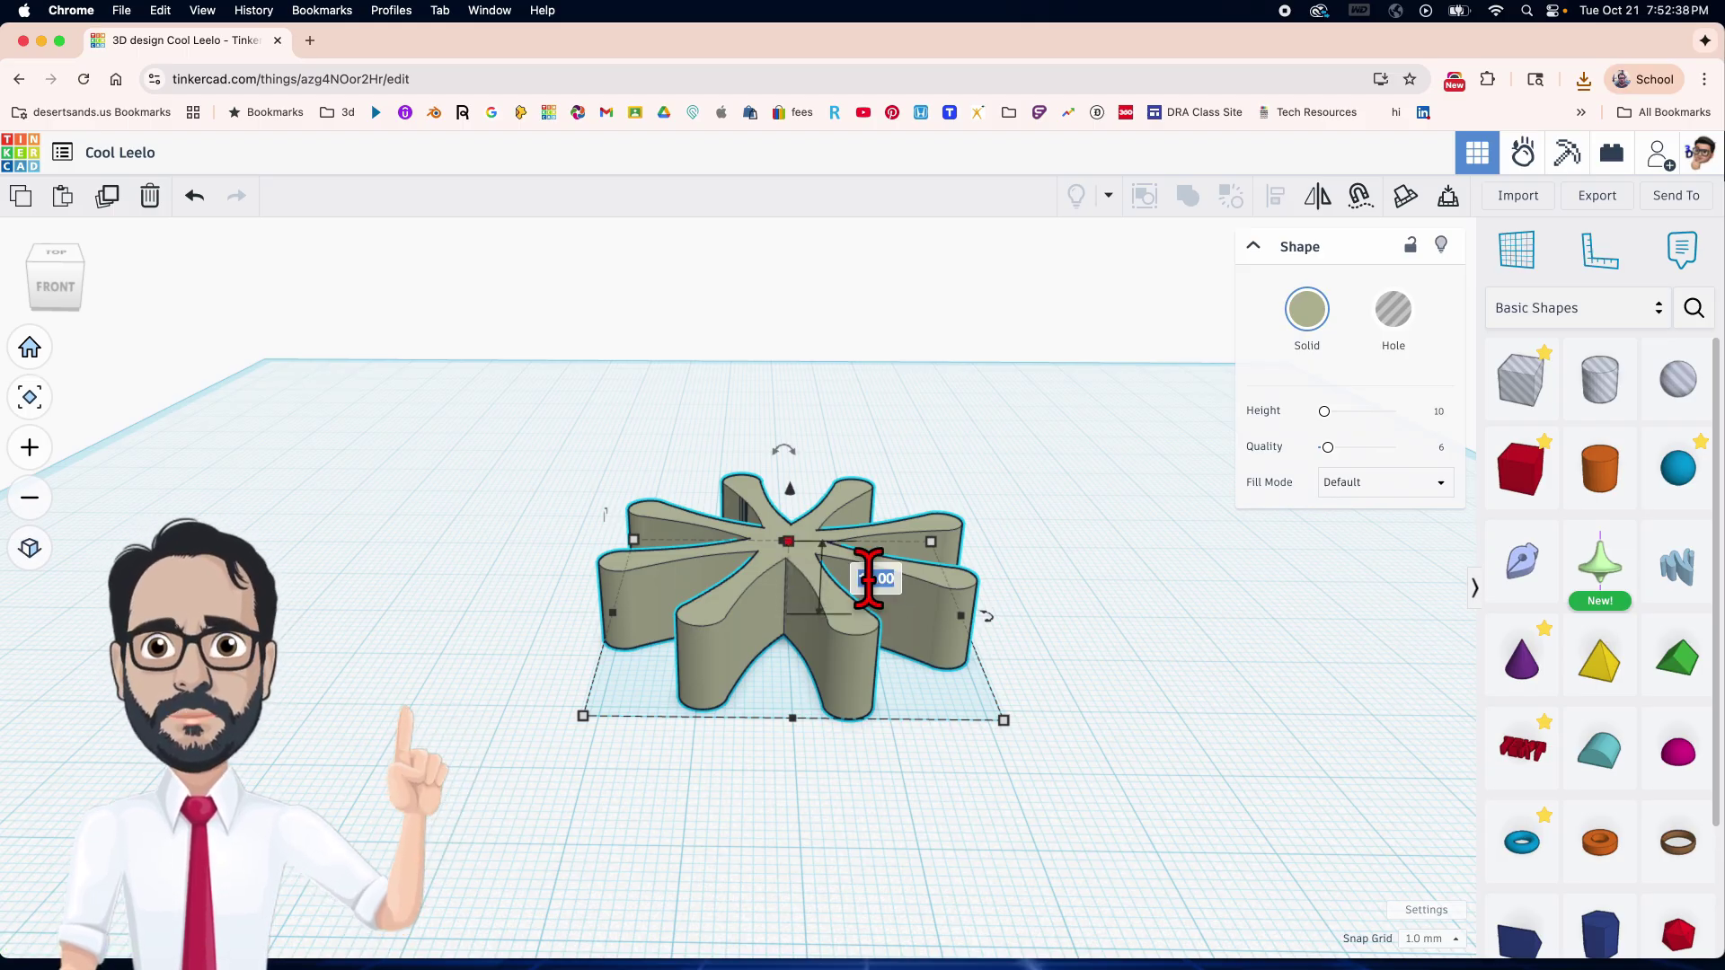
pyautogui.press('Return')
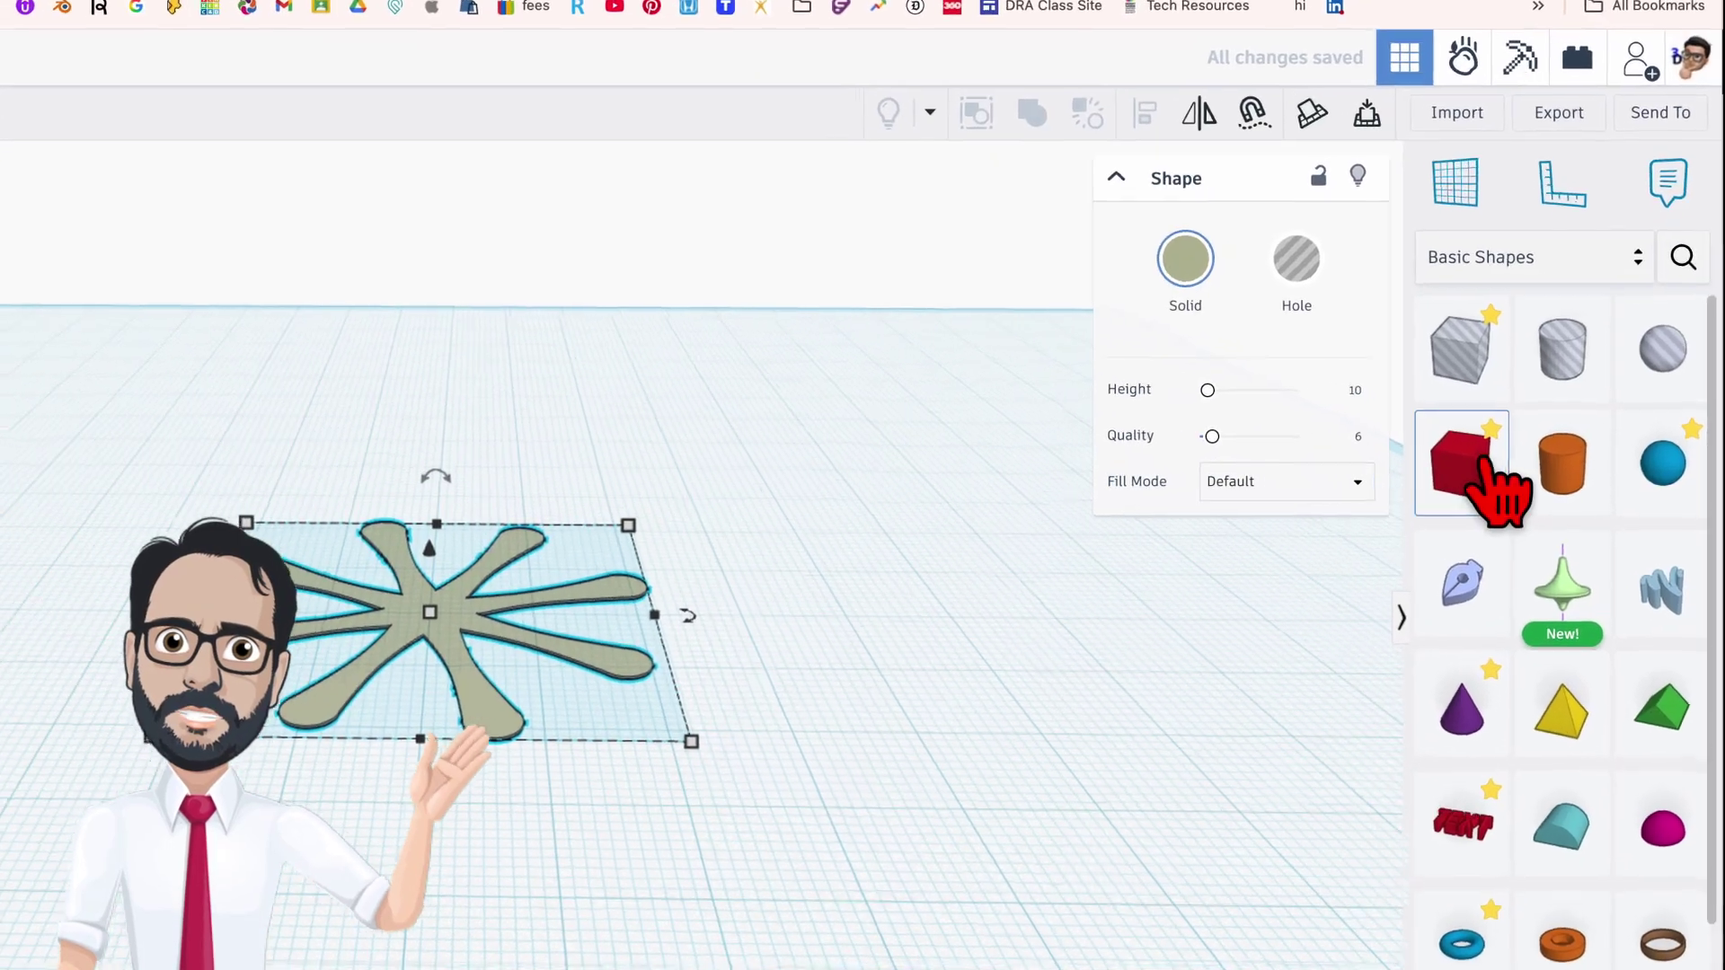
# Add a 128-sided cylinder sized 50 × 50 mm and 0.09 mm tall.
pyautogui.moveTo(1463, 472); pyautogui.dragTo(780, 514)
pyautogui.moveTo(780, 514); pyautogui.dragTo(643, 553, button='middle')
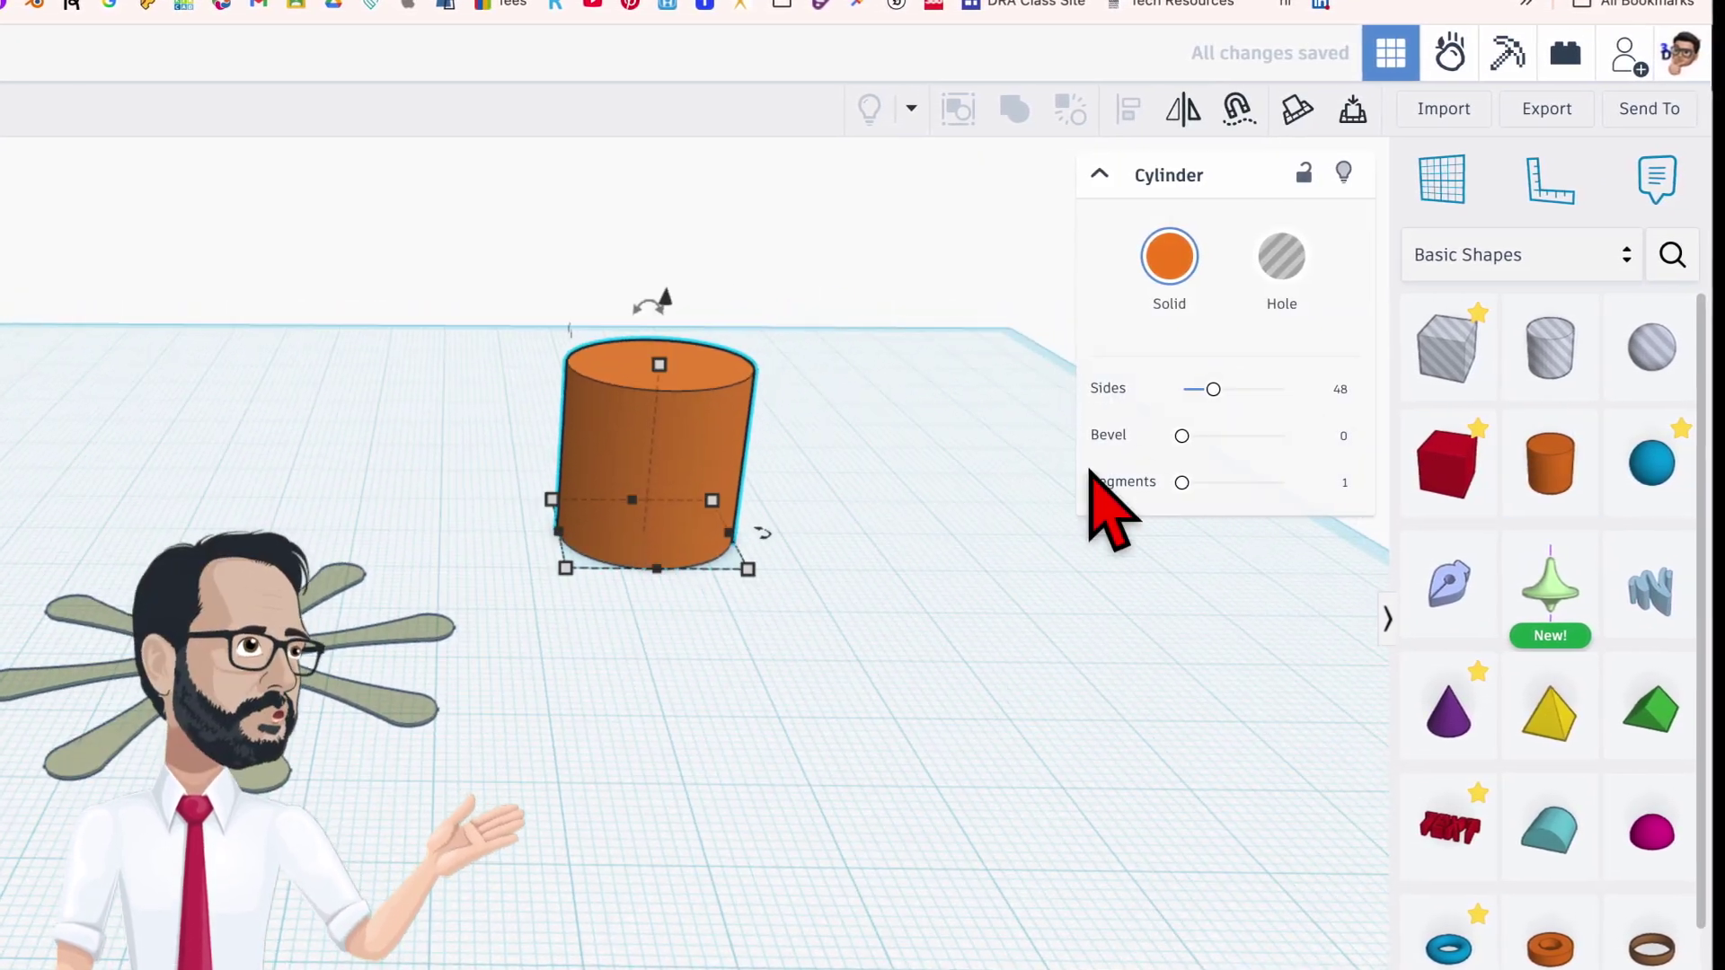
pyautogui.moveTo(1218, 389); pyautogui.dragTo(1533, 416)
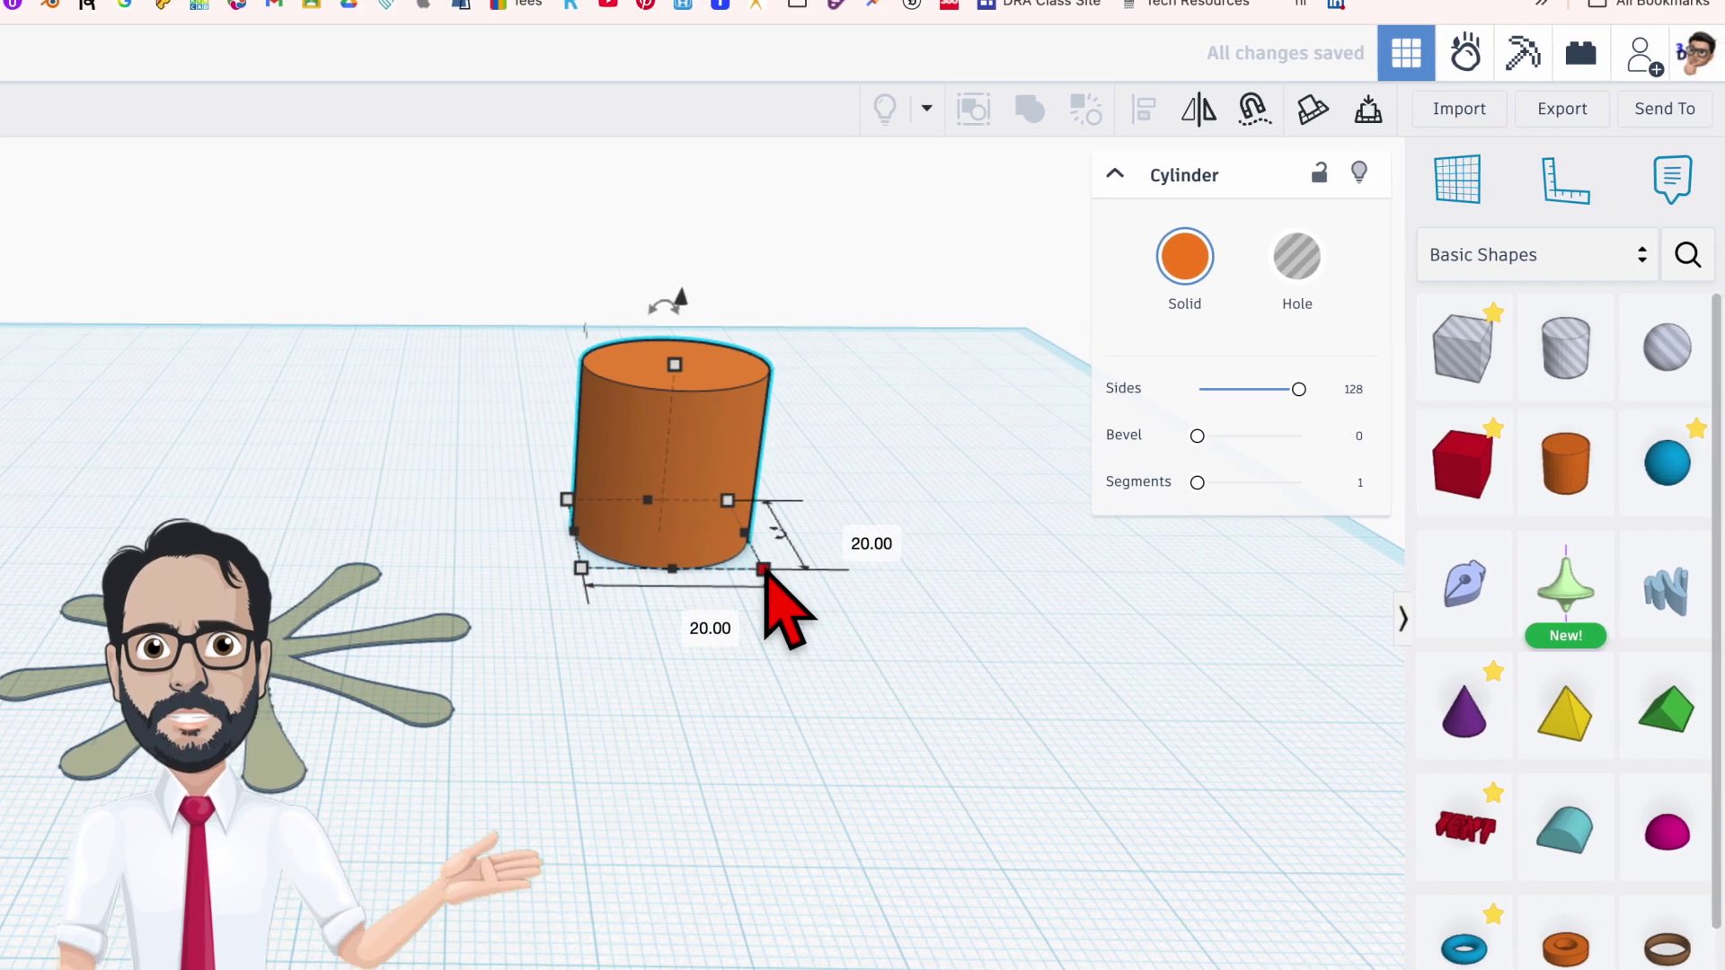
pyautogui.click(863, 541)
pyautogui.write('50')
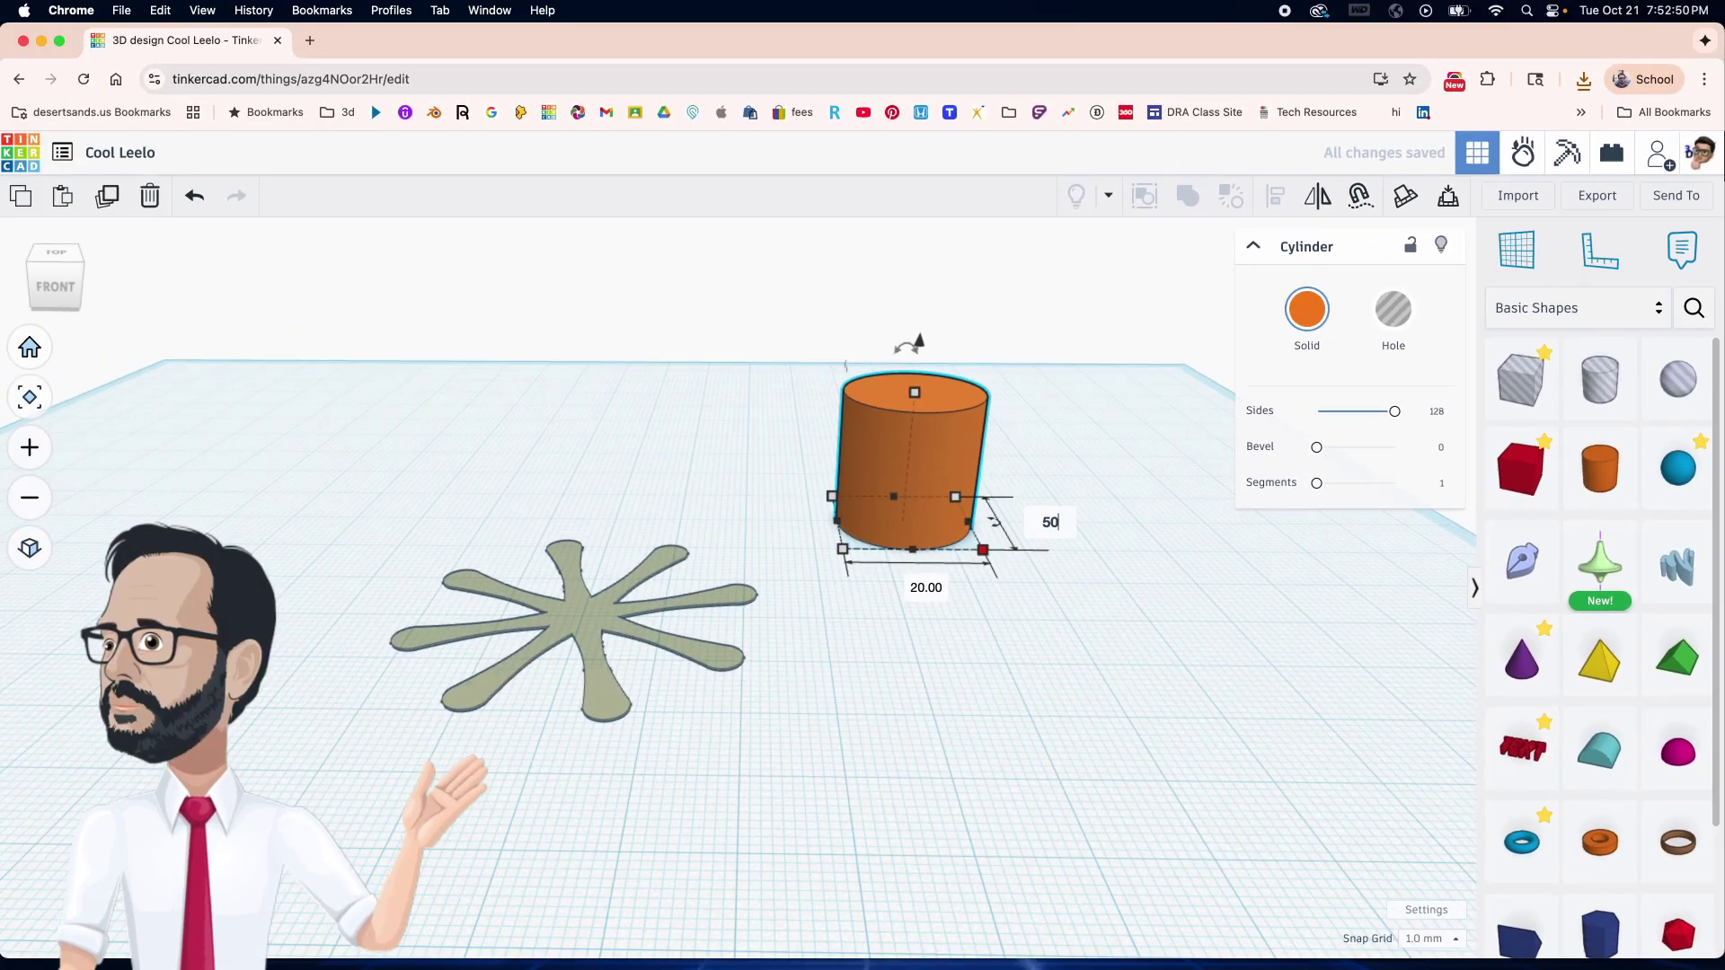
pyautogui.press('Return')
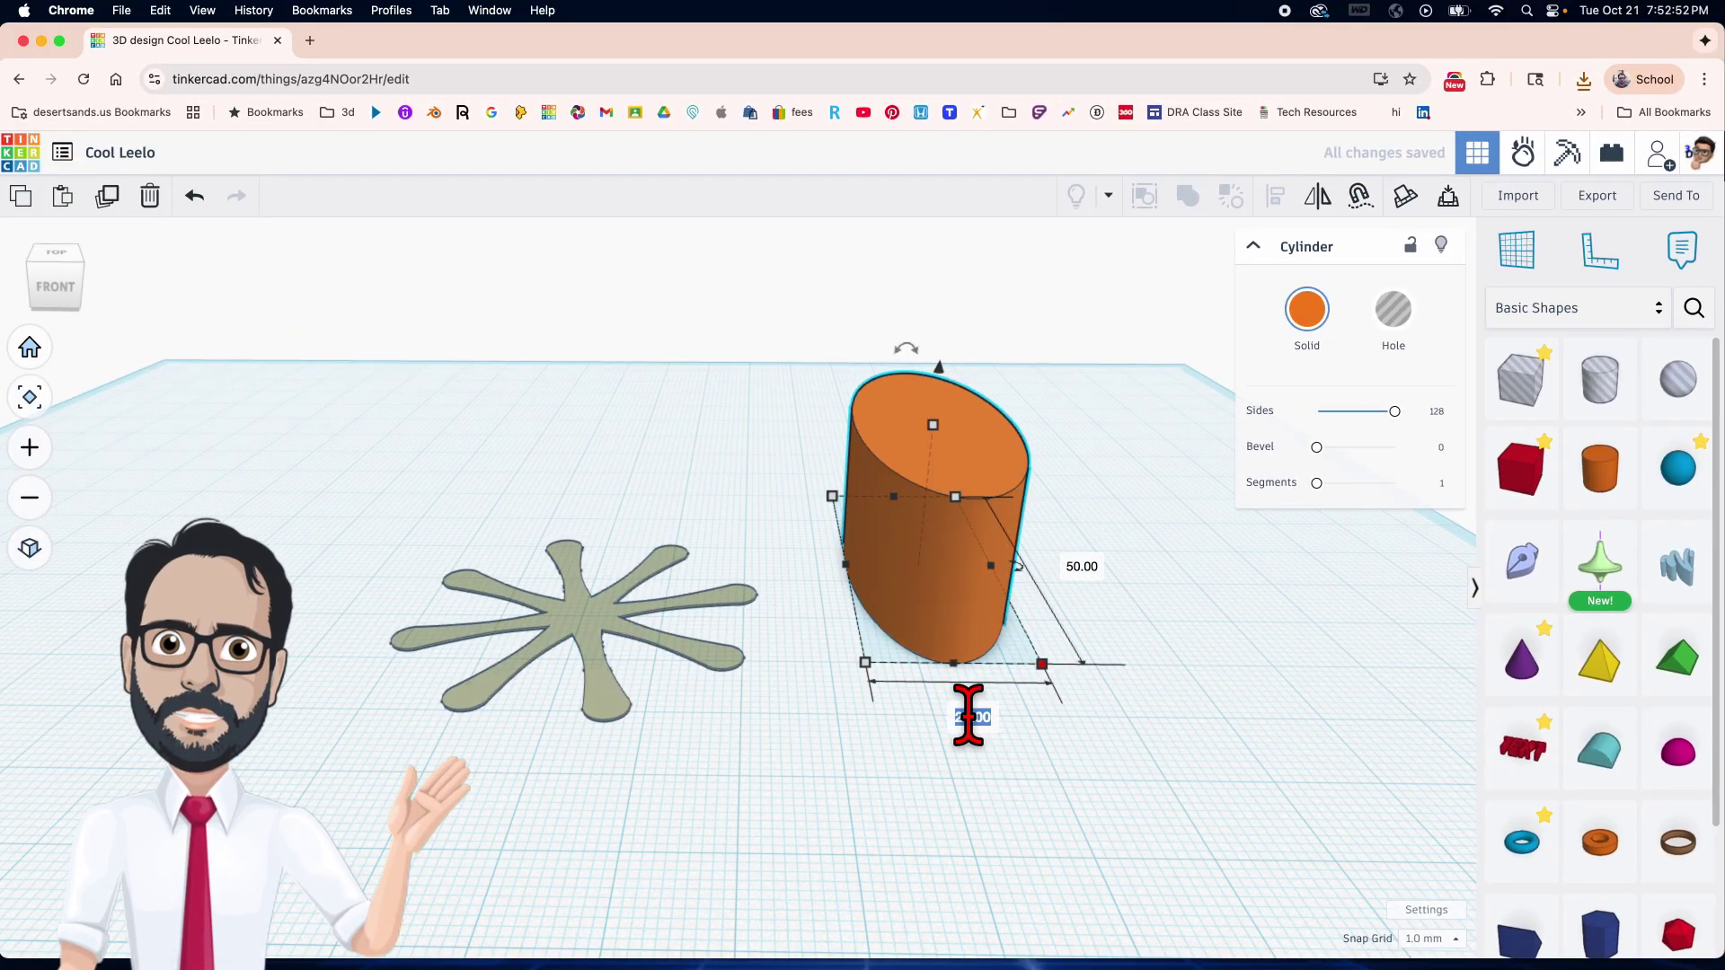
pyautogui.write('50')
pyautogui.press('Return')
pyautogui.moveTo(1119, 584); pyautogui.dragTo(970, 589, button='middle')
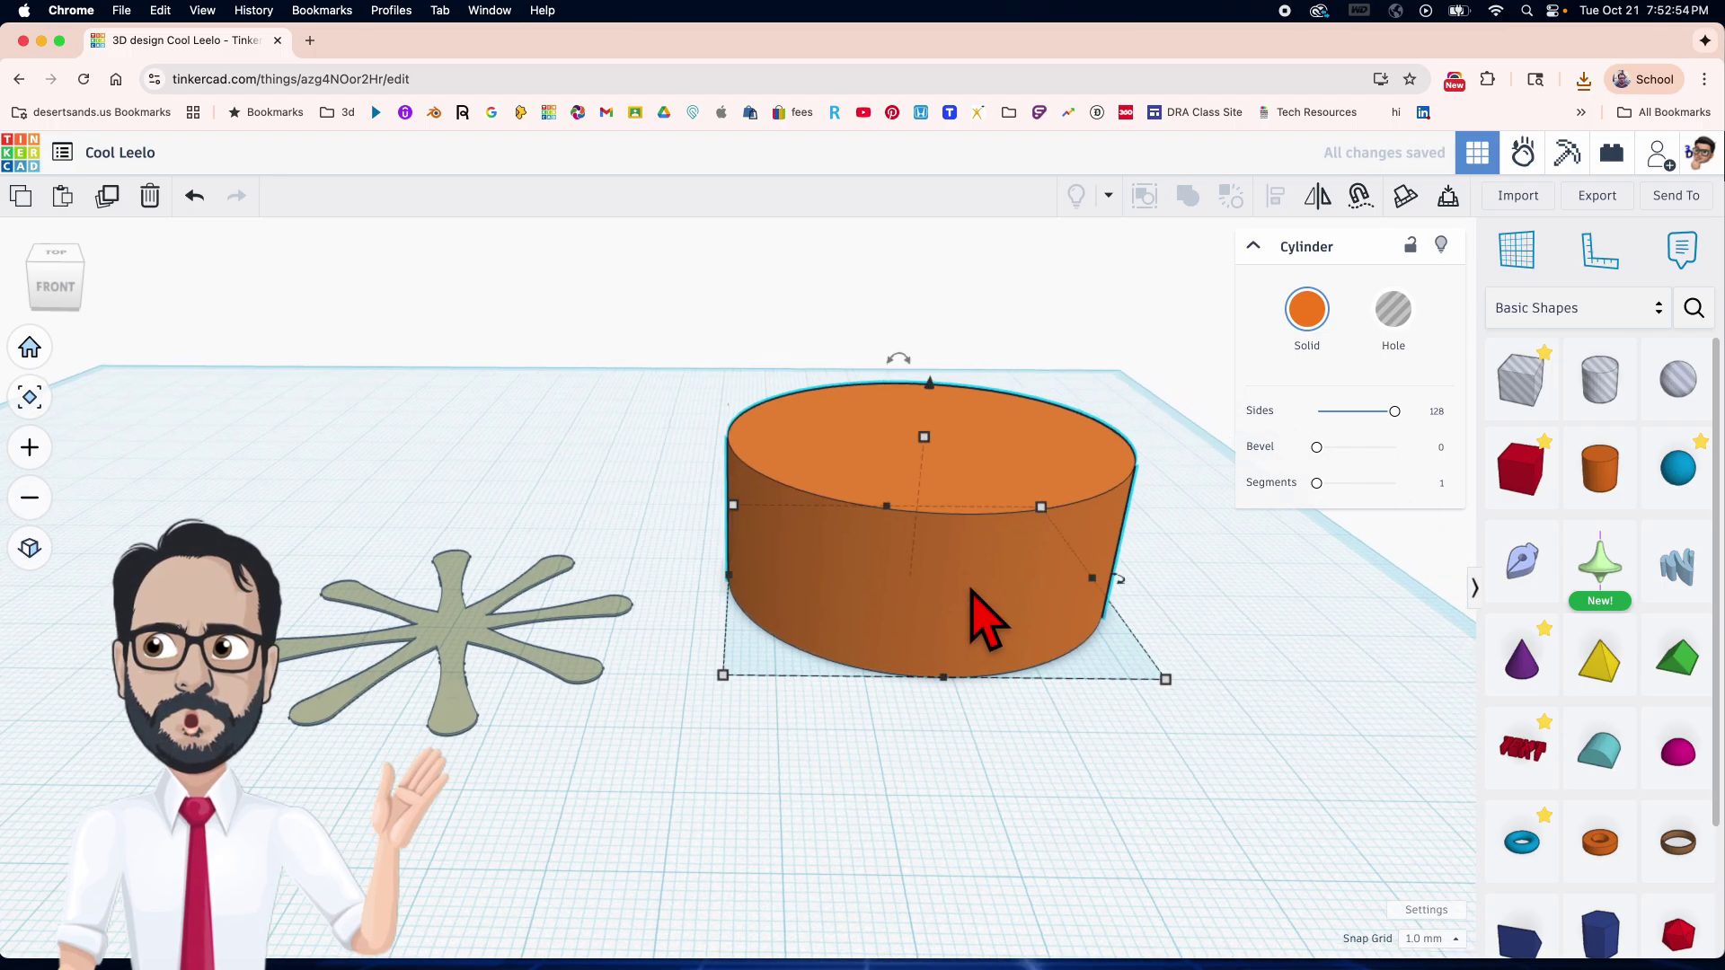
pyautogui.click(1004, 511)
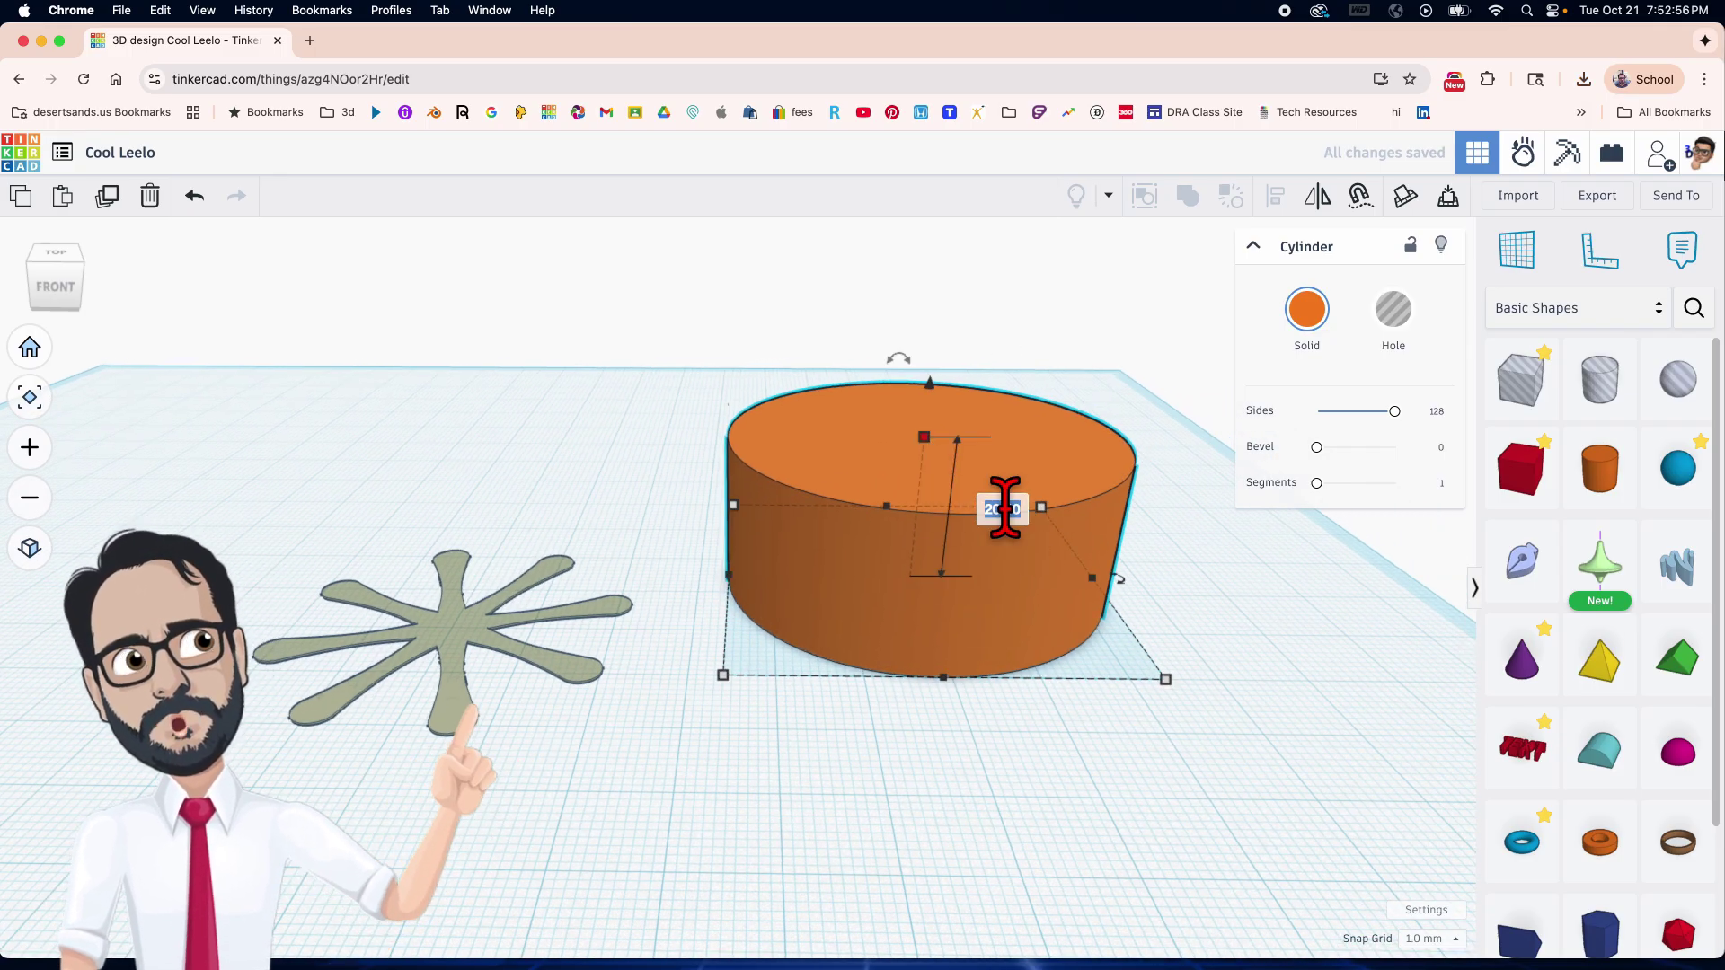
pyautogui.write('.09')
pyautogui.press('Return')
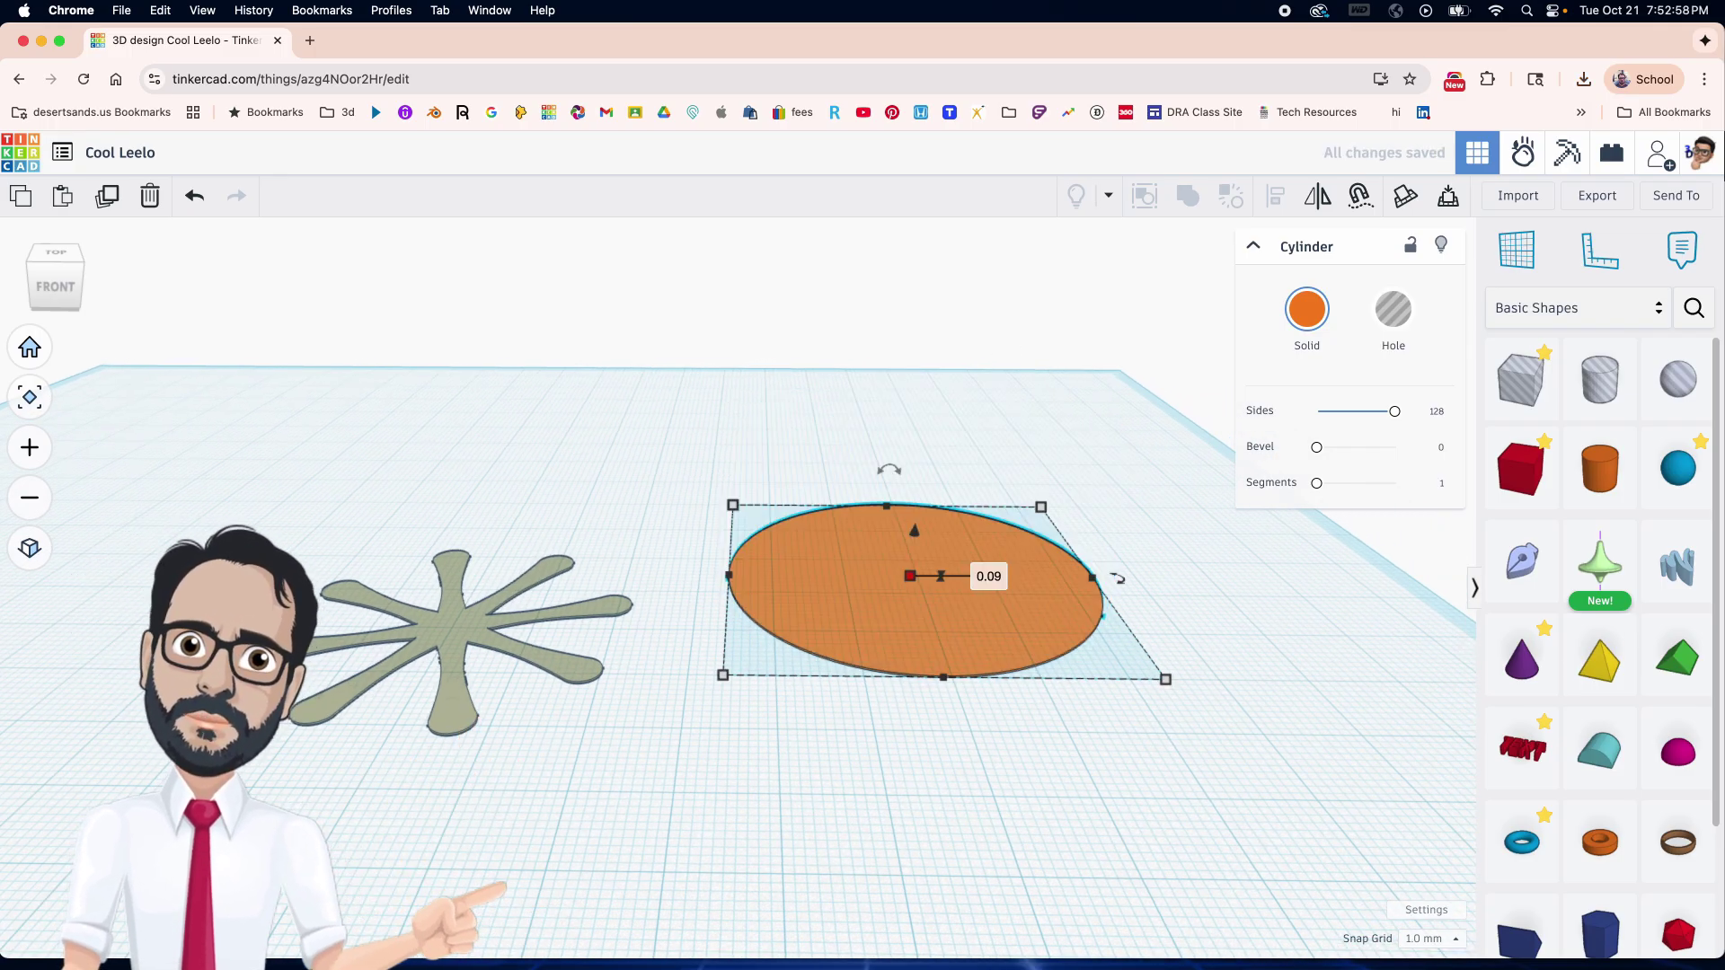
# Move the disc over the star and select both shapes.
pyautogui.moveTo(975, 616); pyautogui.dragTo(1007, 593, button='right')
pyautogui.moveTo(997, 575); pyautogui.dragTo(500, 655)
pyautogui.moveTo(503, 654); pyautogui.dragTo(677, 625, button='middle')
pyautogui.moveTo(404, 419); pyautogui.dragTo(843, 770)
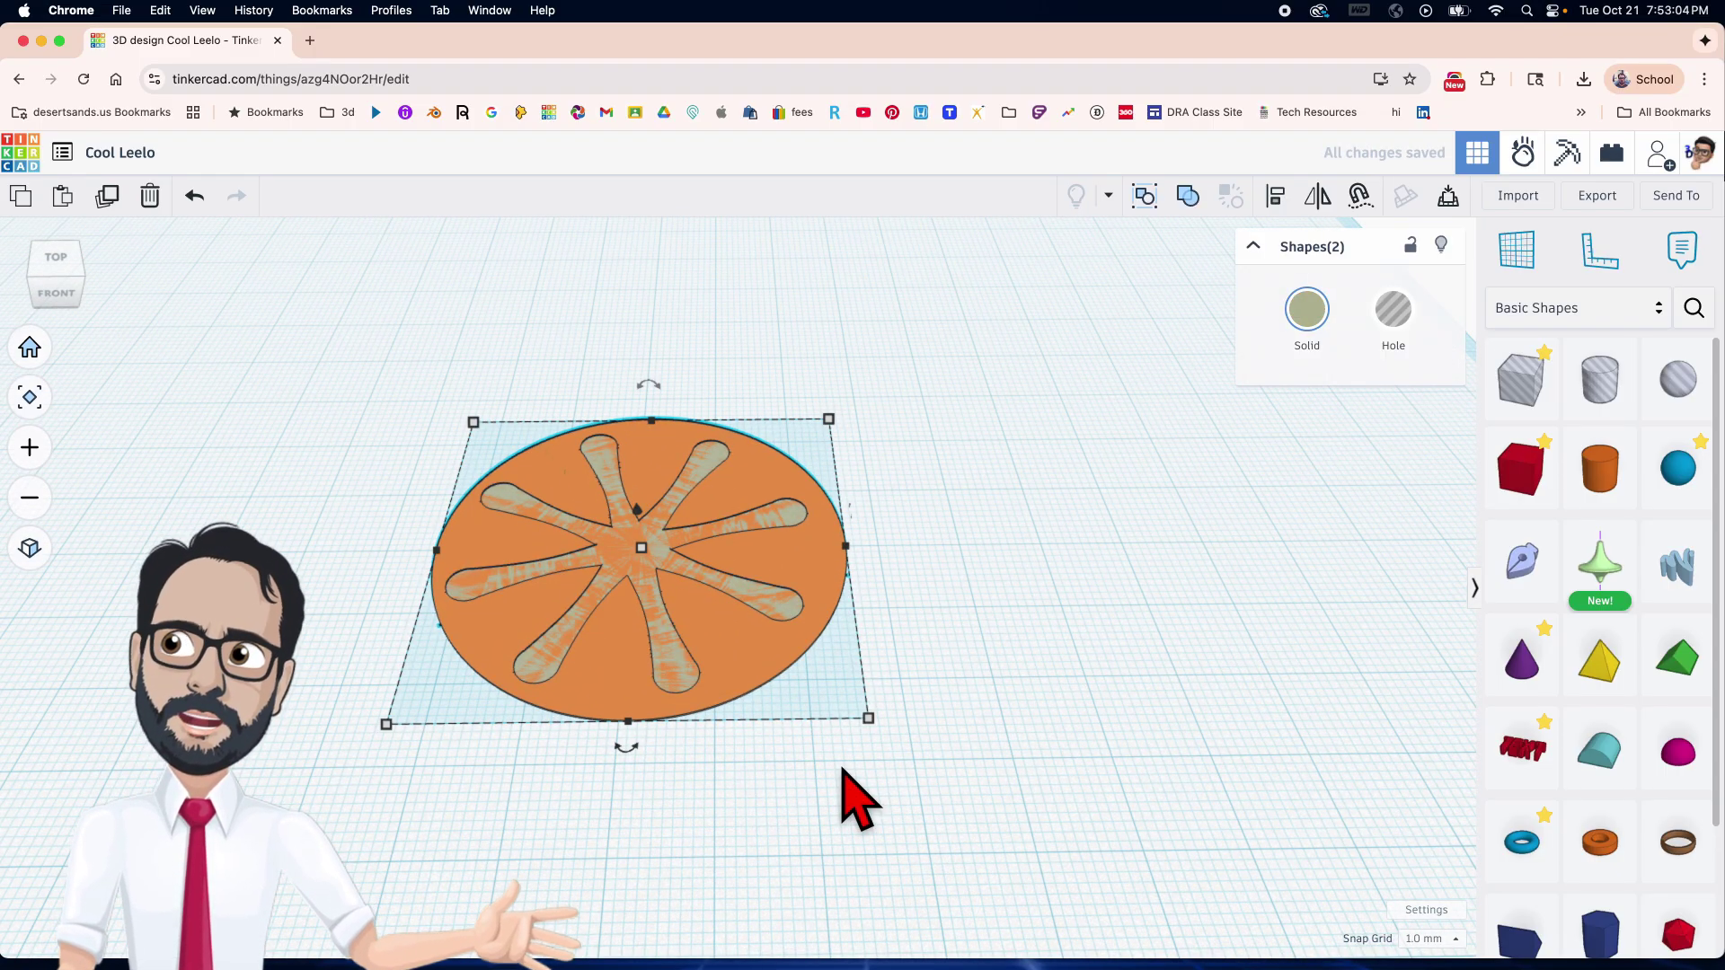
# Align the star and disc so they are centred on each other.
pyautogui.press('l')
pyautogui.click(626, 745)
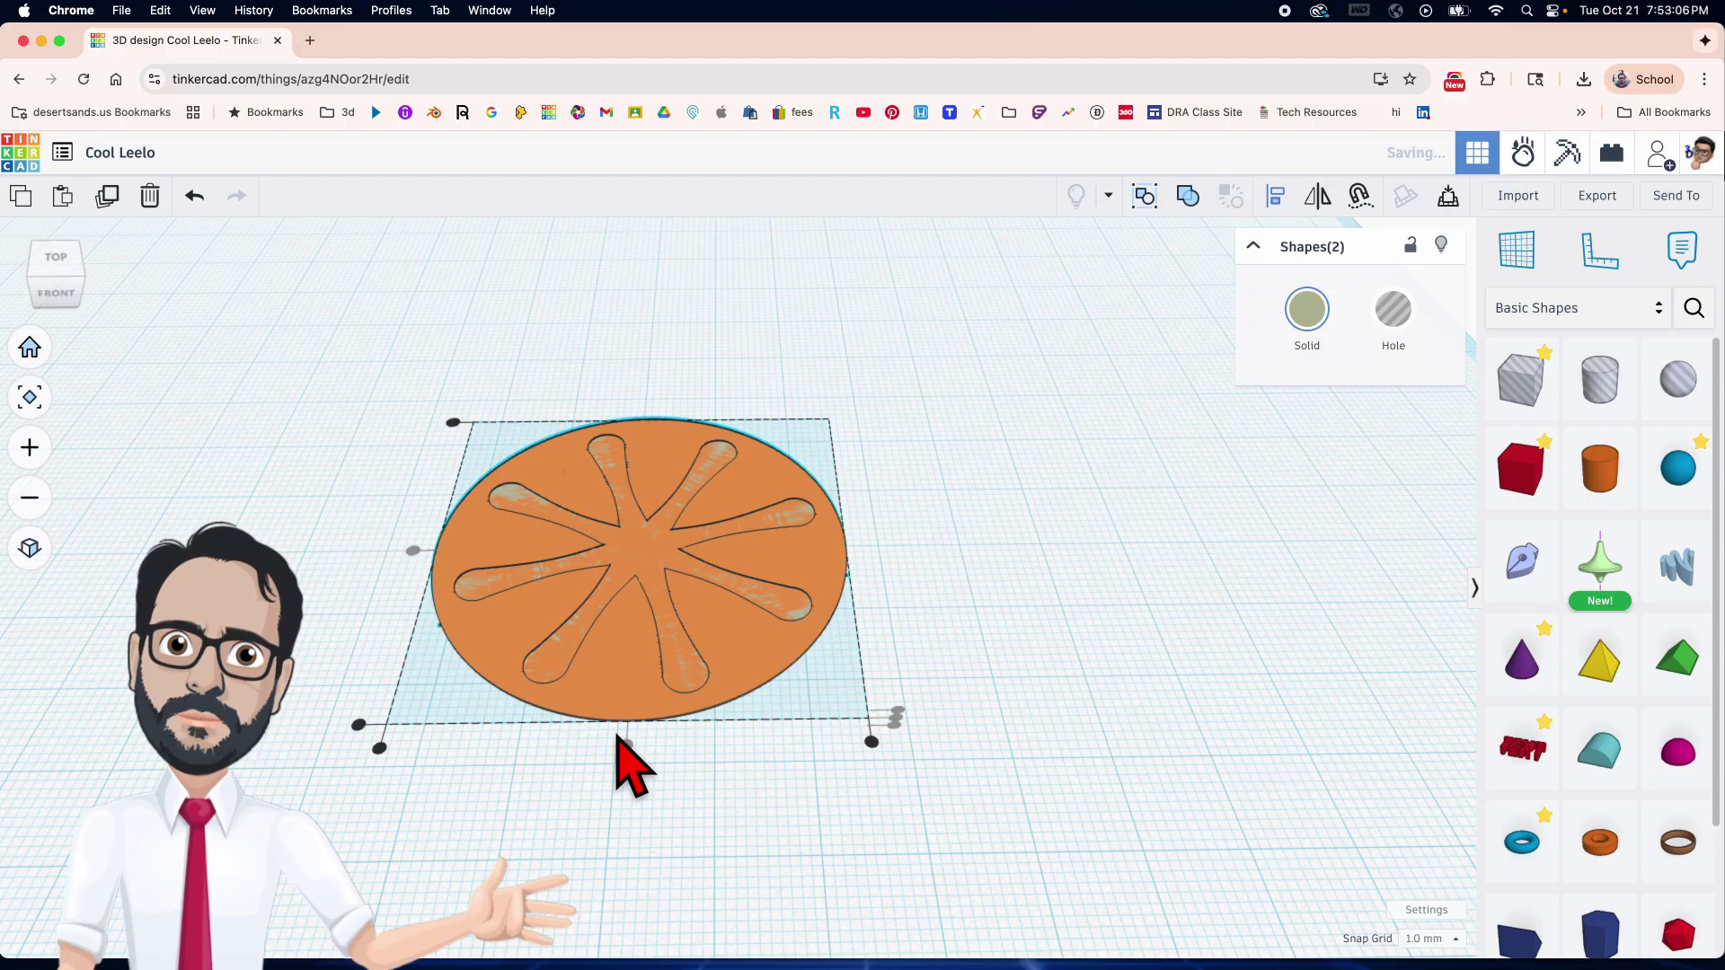
pyautogui.click(416, 555)
pyautogui.click(378, 598)
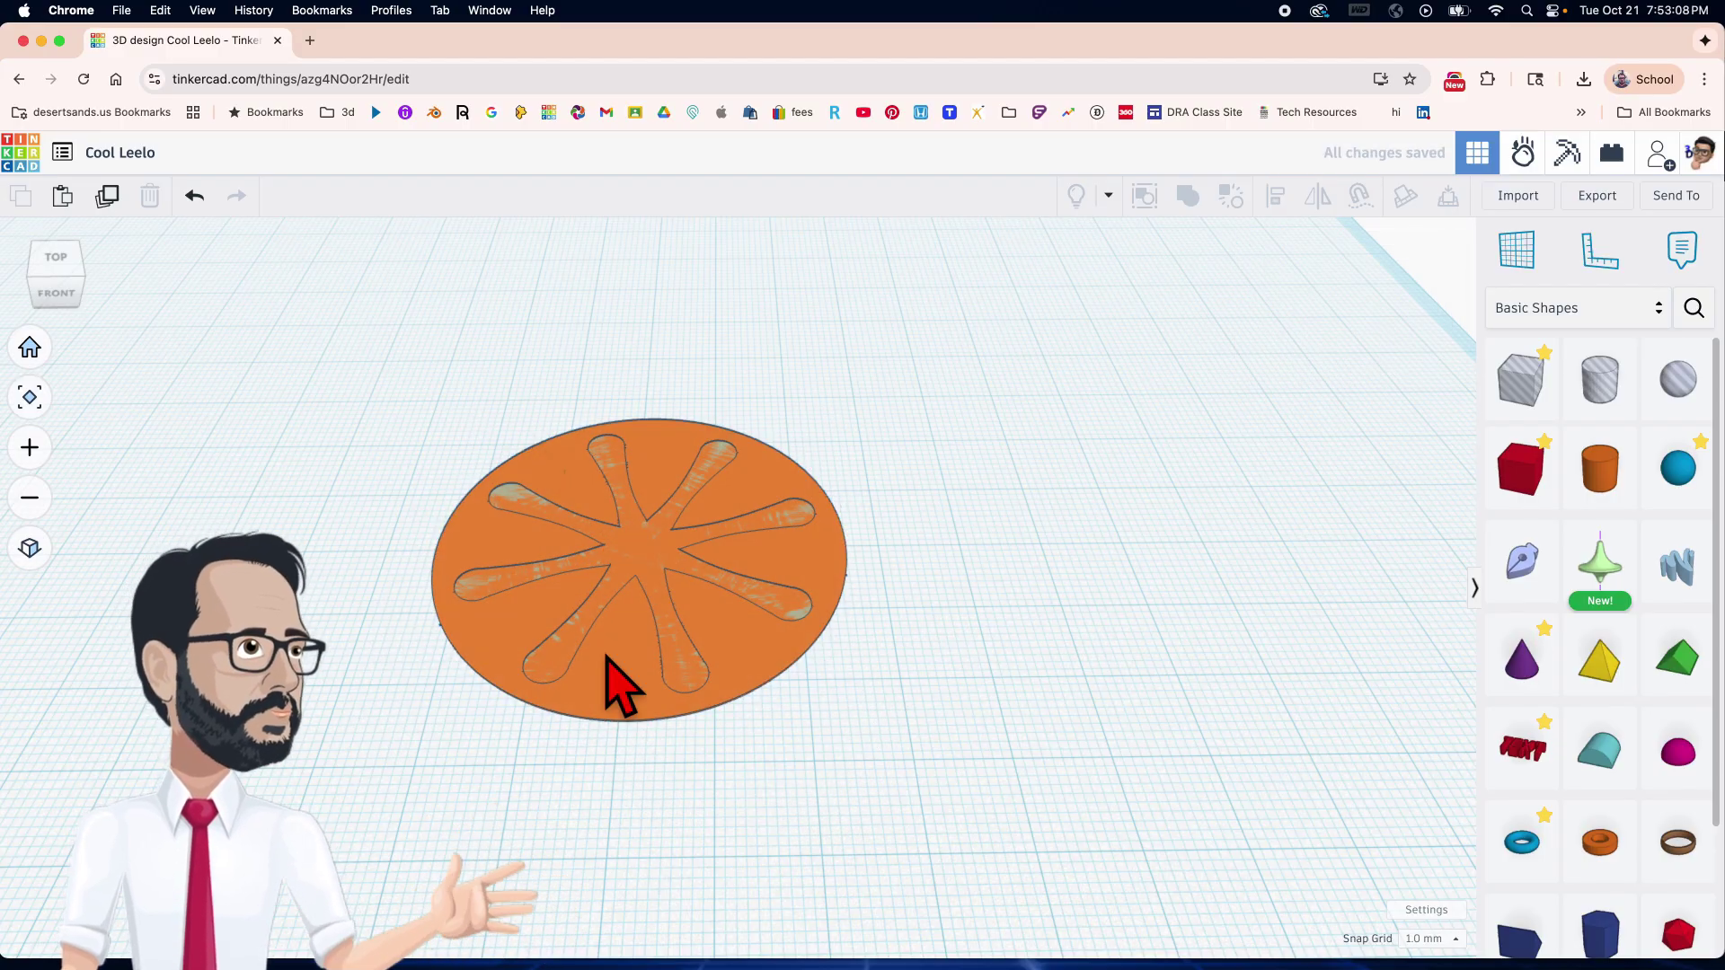
# Hide the disc, then zoom in and select the star to show its Shape settings.
pyautogui.click(839, 561)
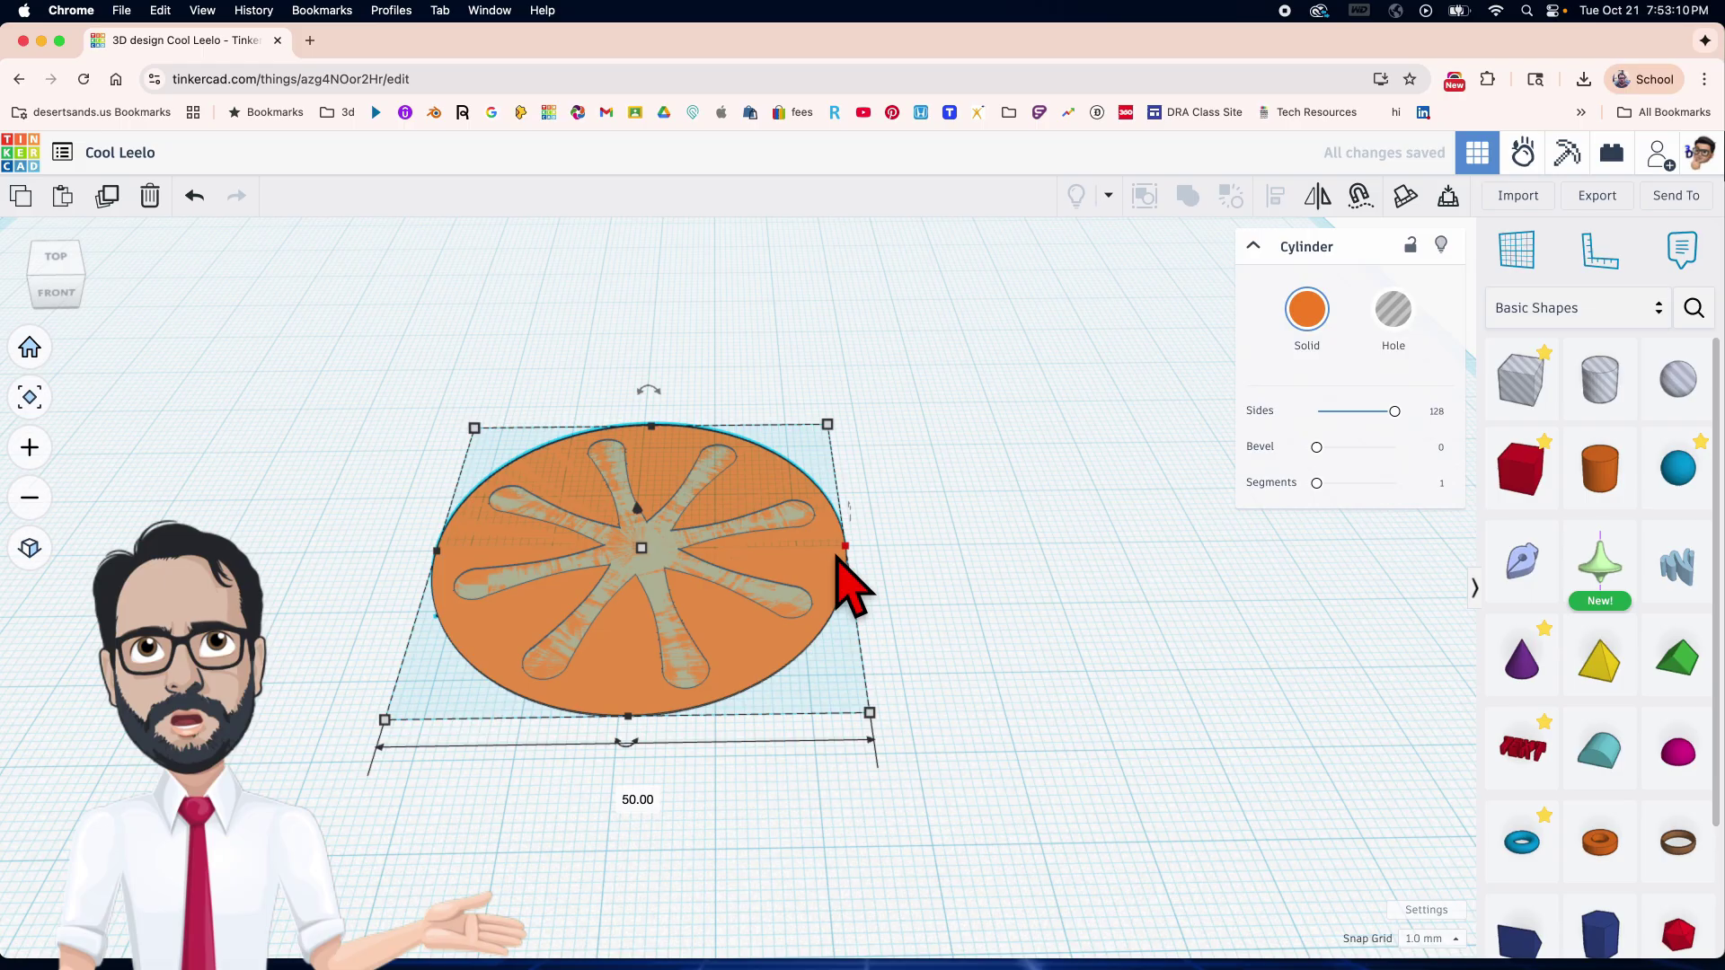
pyautogui.click(1442, 246)
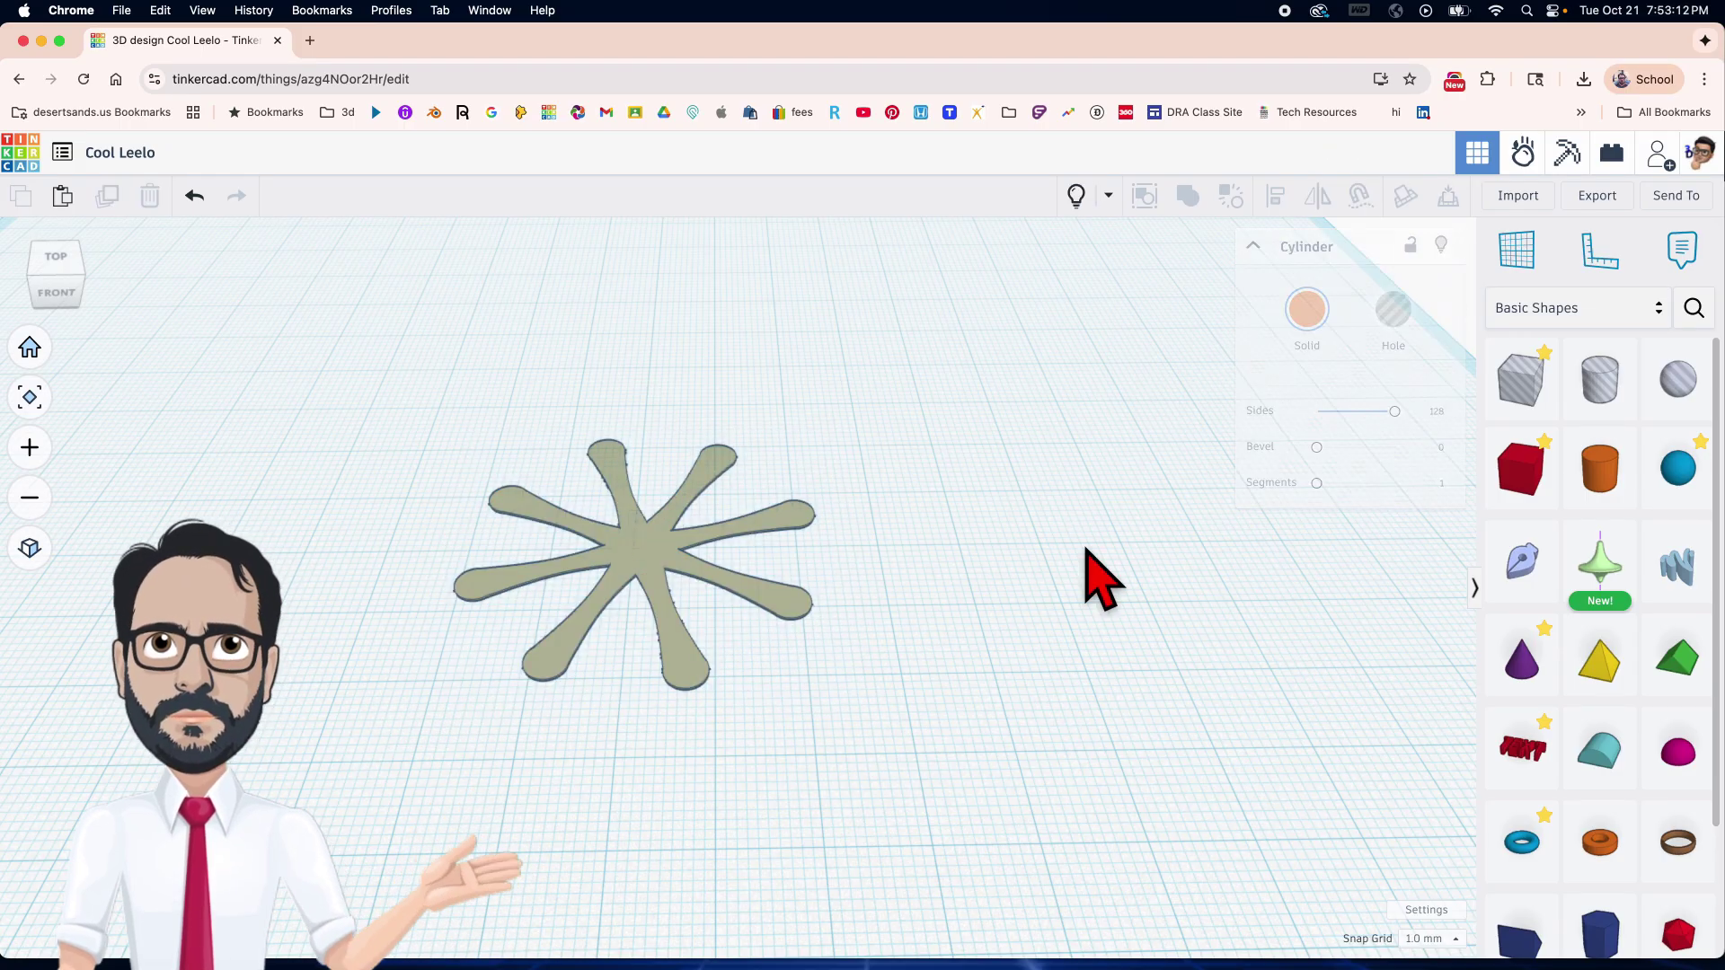
pyautogui.scroll(5, 724, 636)
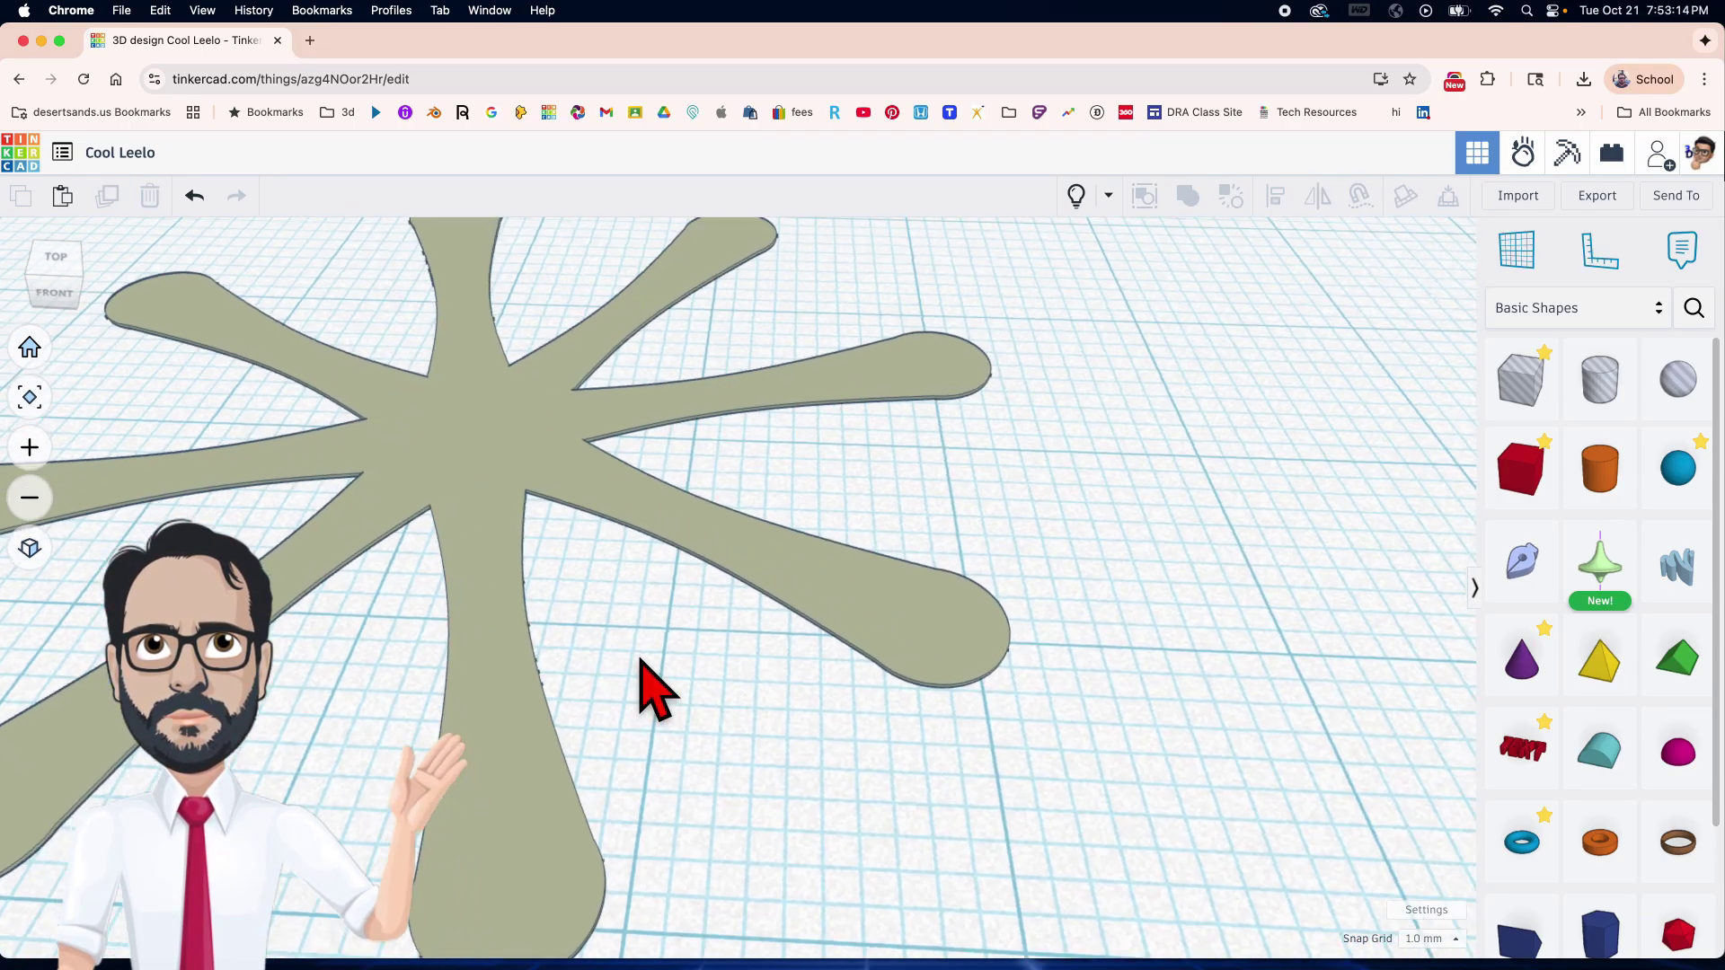
pyautogui.scroll(5, 364, 624)
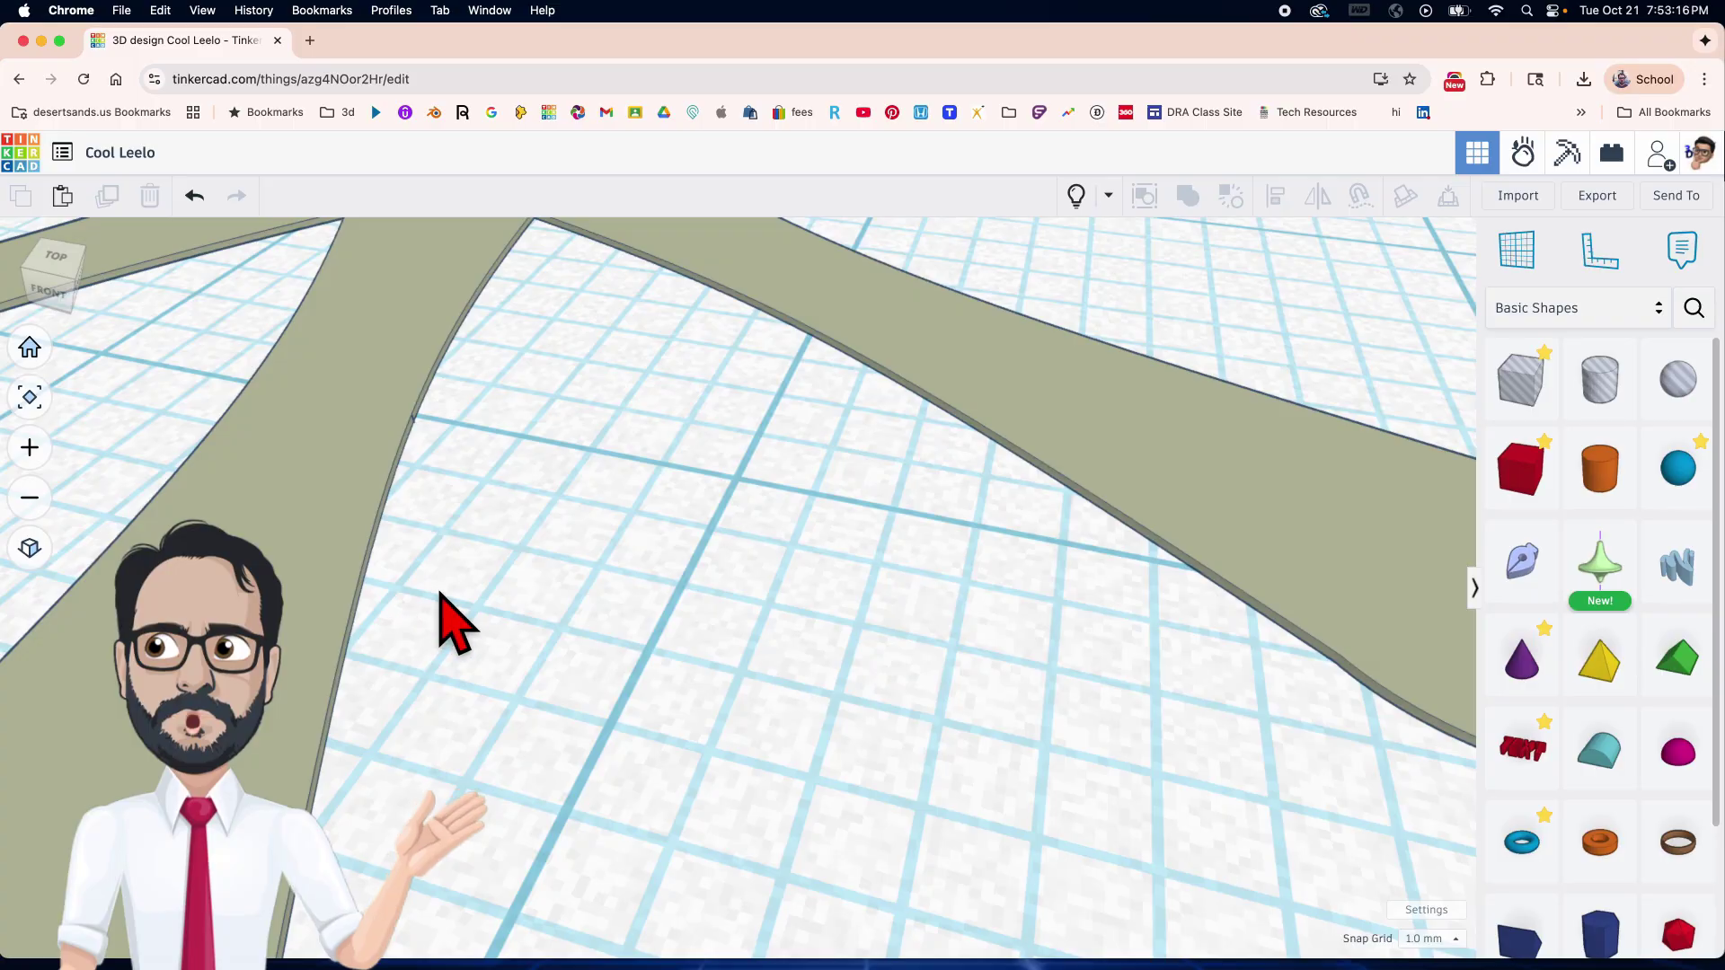
pyautogui.scroll(-10, 453, 620)
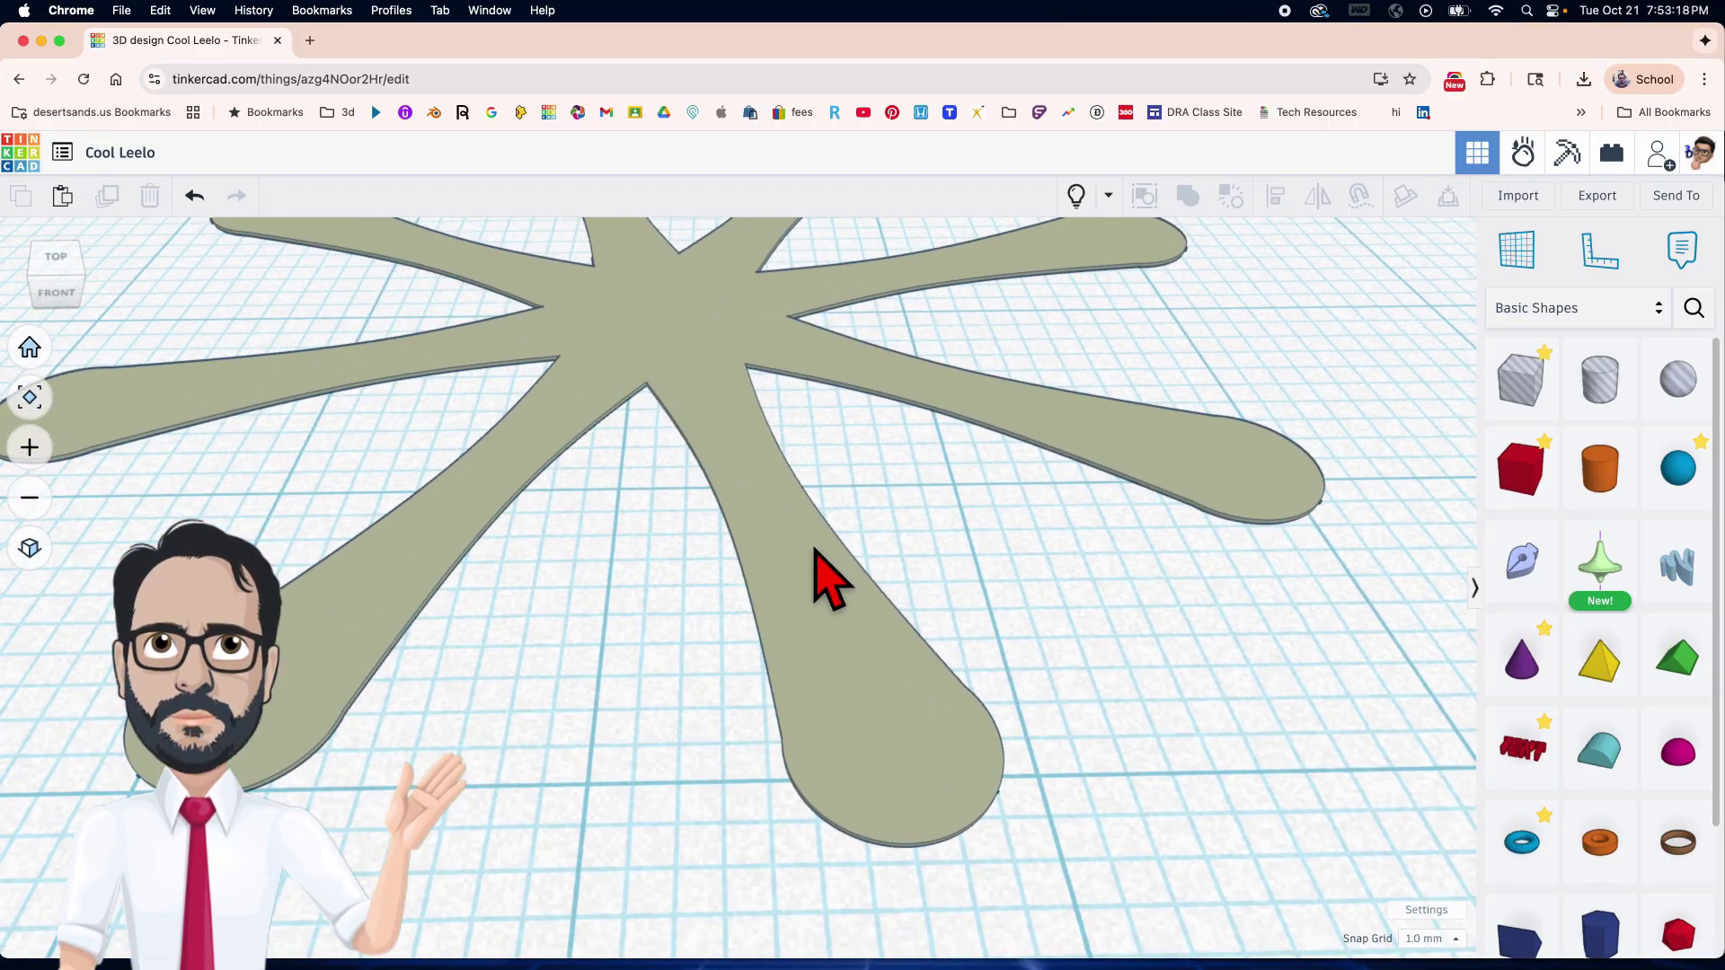
pyautogui.scroll(-10, 815, 550)
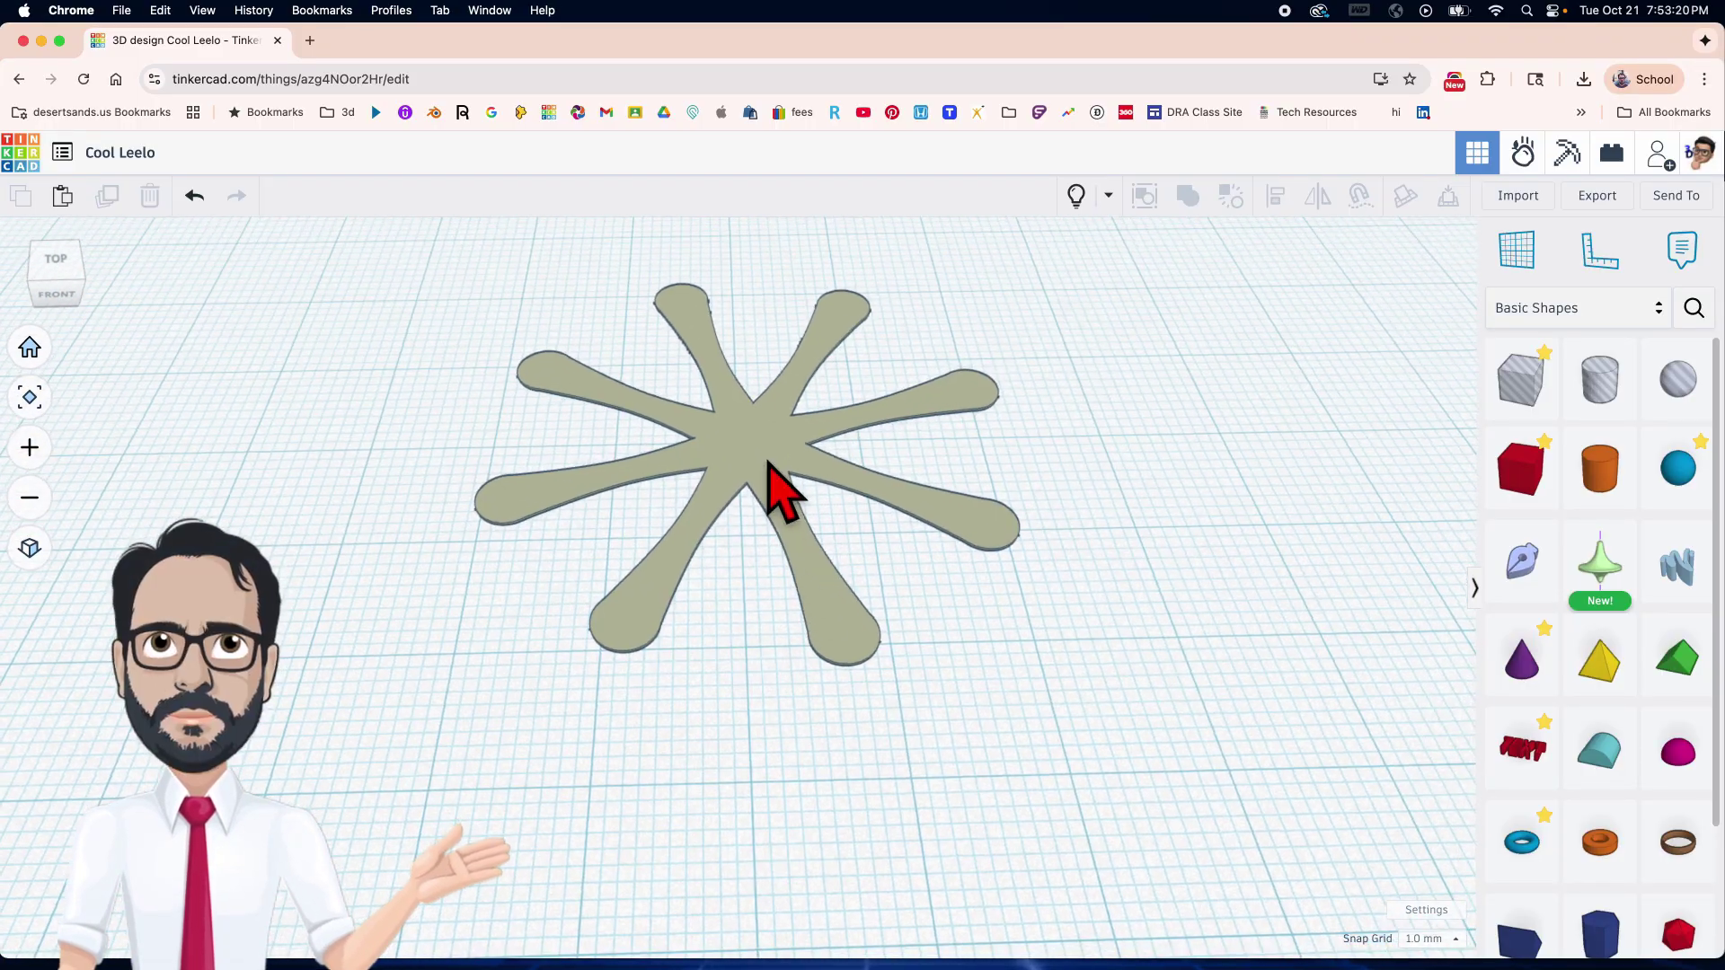
pyautogui.click(770, 468)
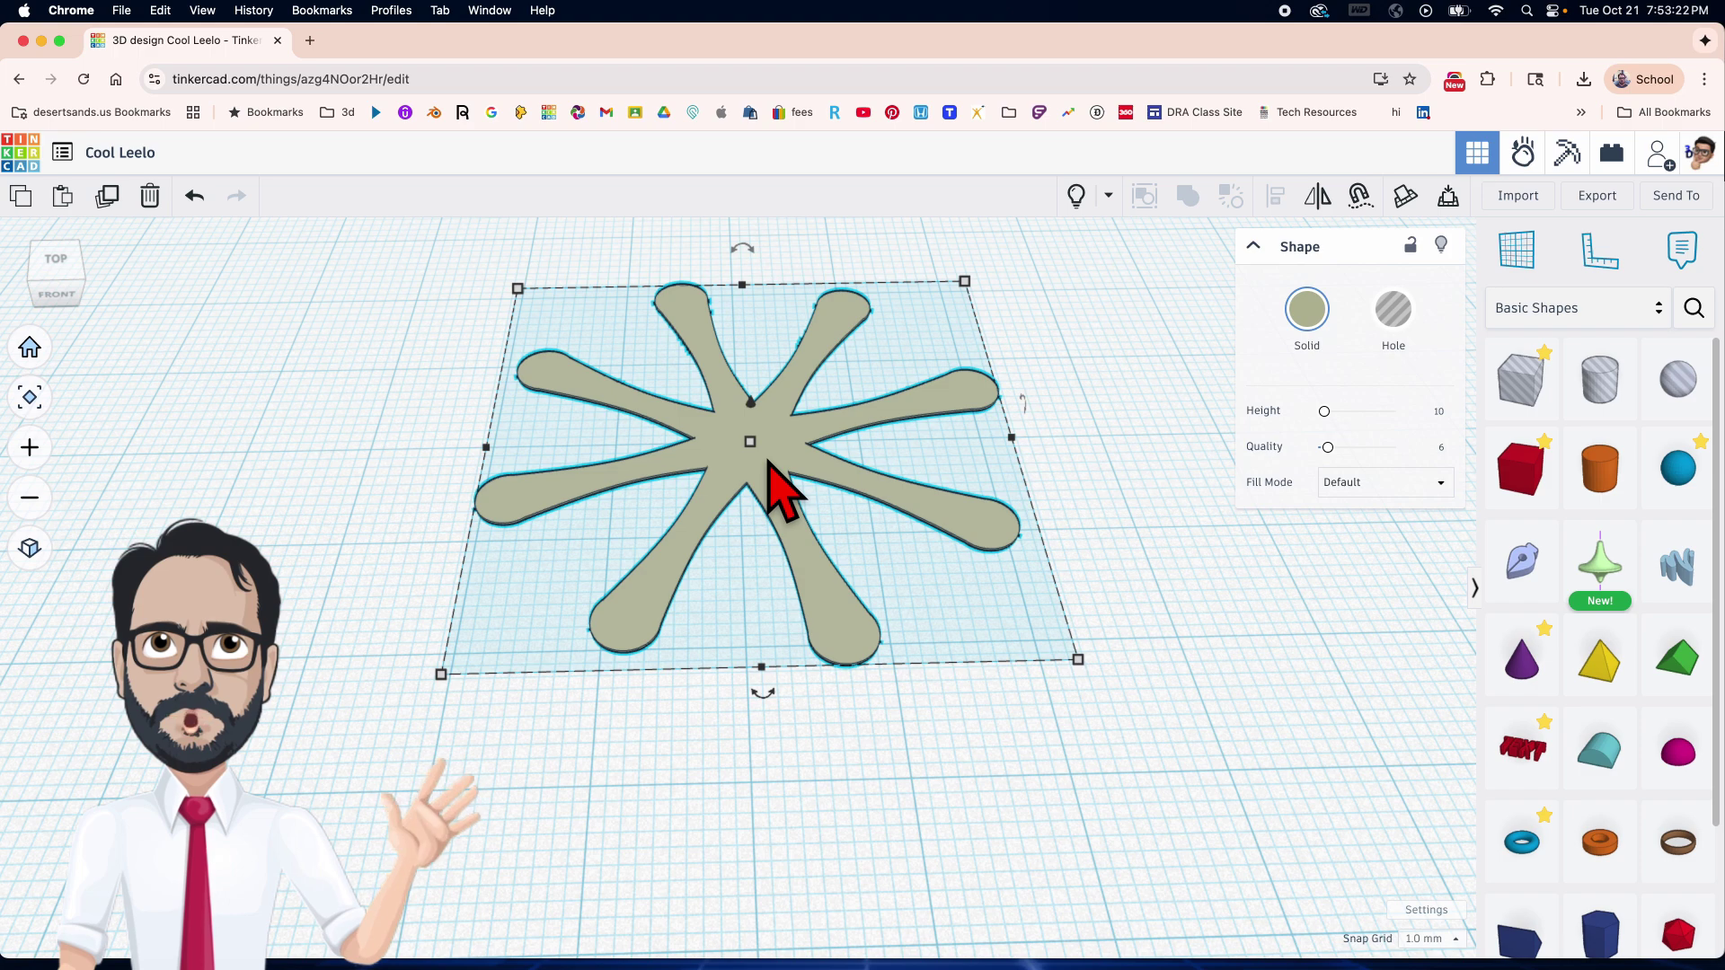
pyautogui.scroll(1, 770, 467)
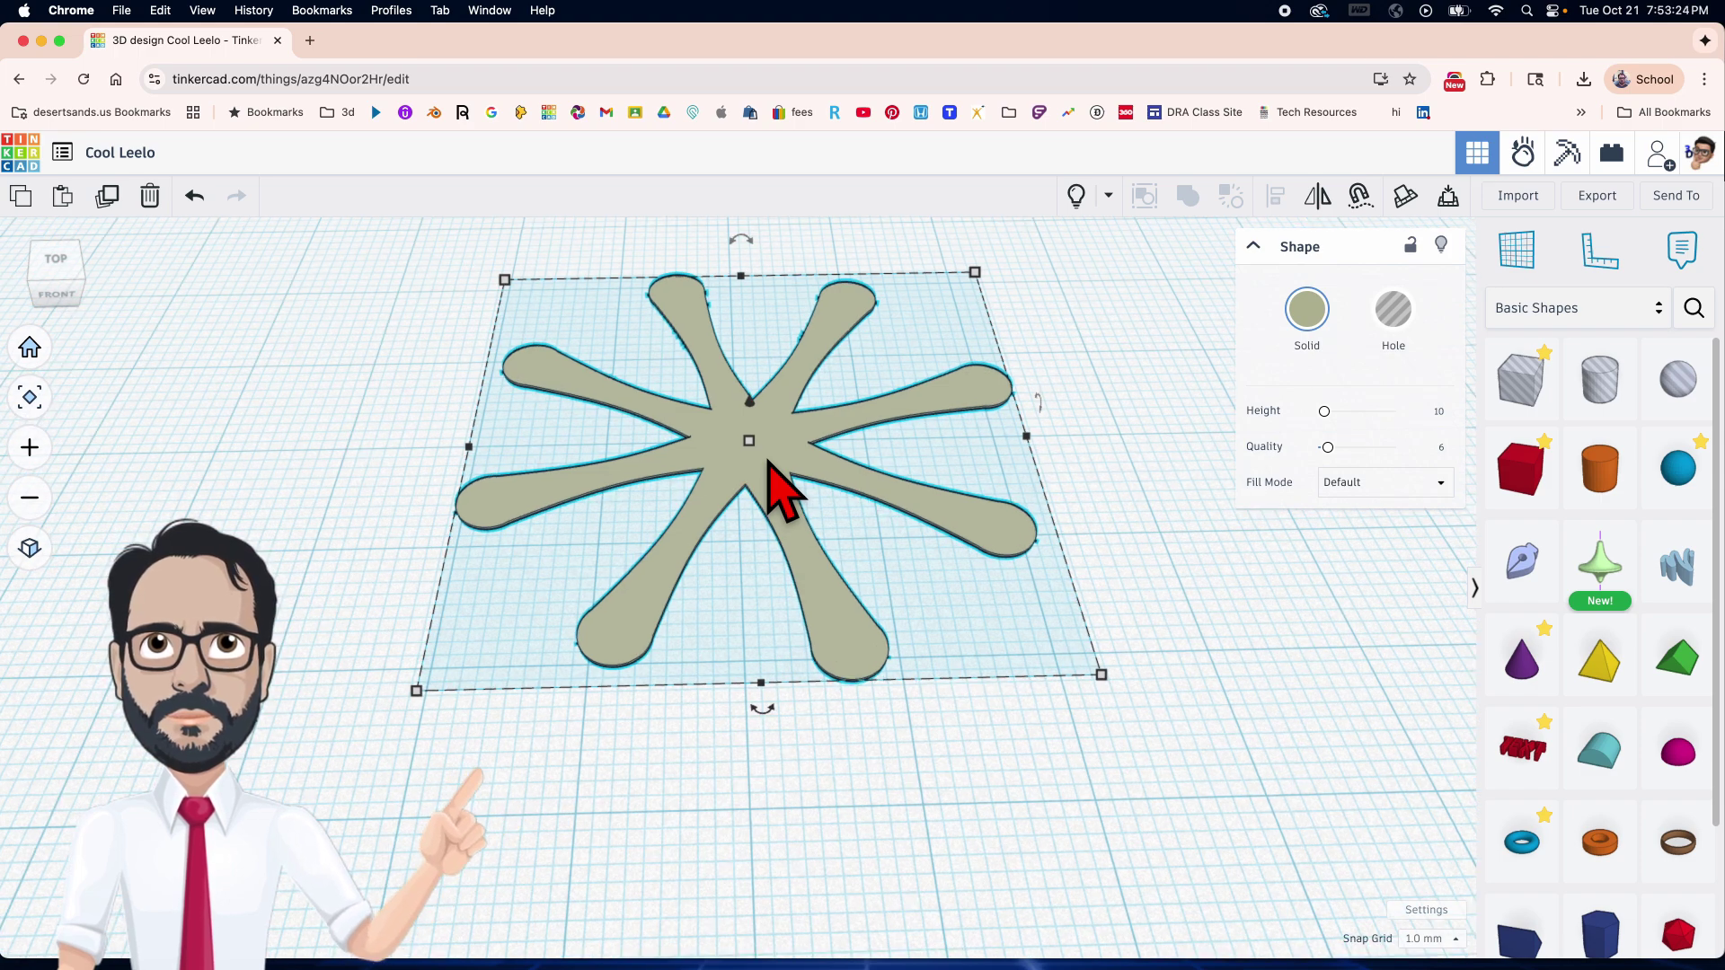
pyautogui.click(769, 464)
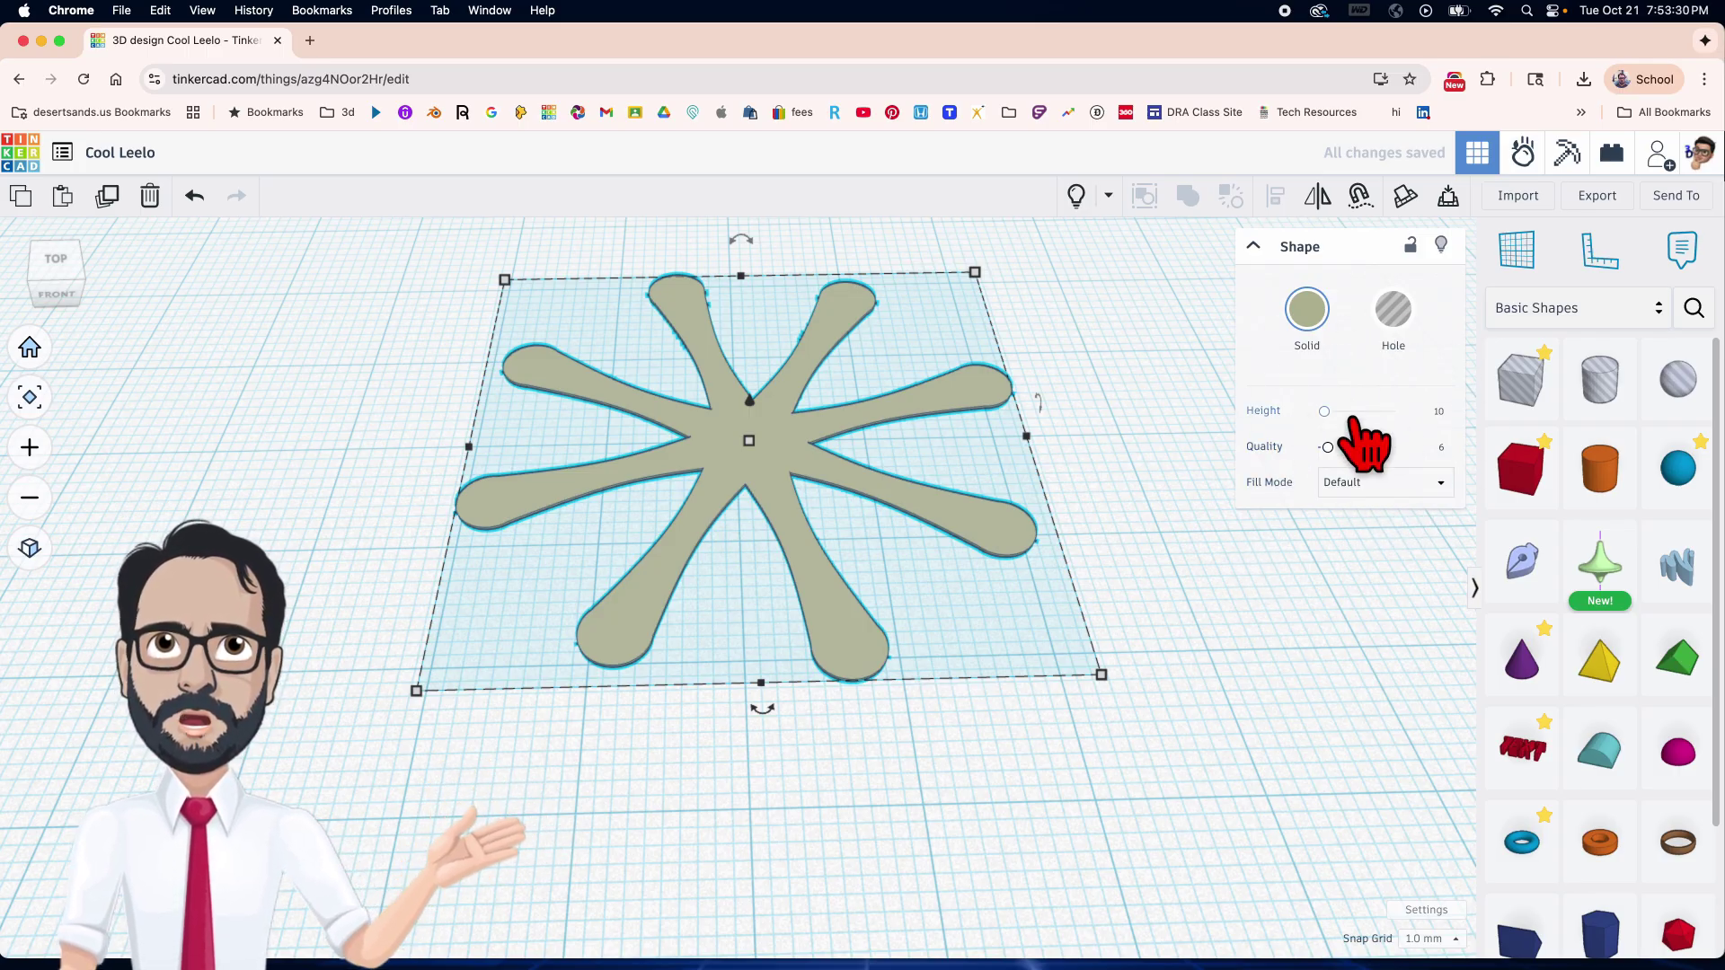
# Switch the star's fill mode to Outer Line with a 0.9 line width.
pyautogui.click(1384, 490)
pyautogui.click(1397, 542)
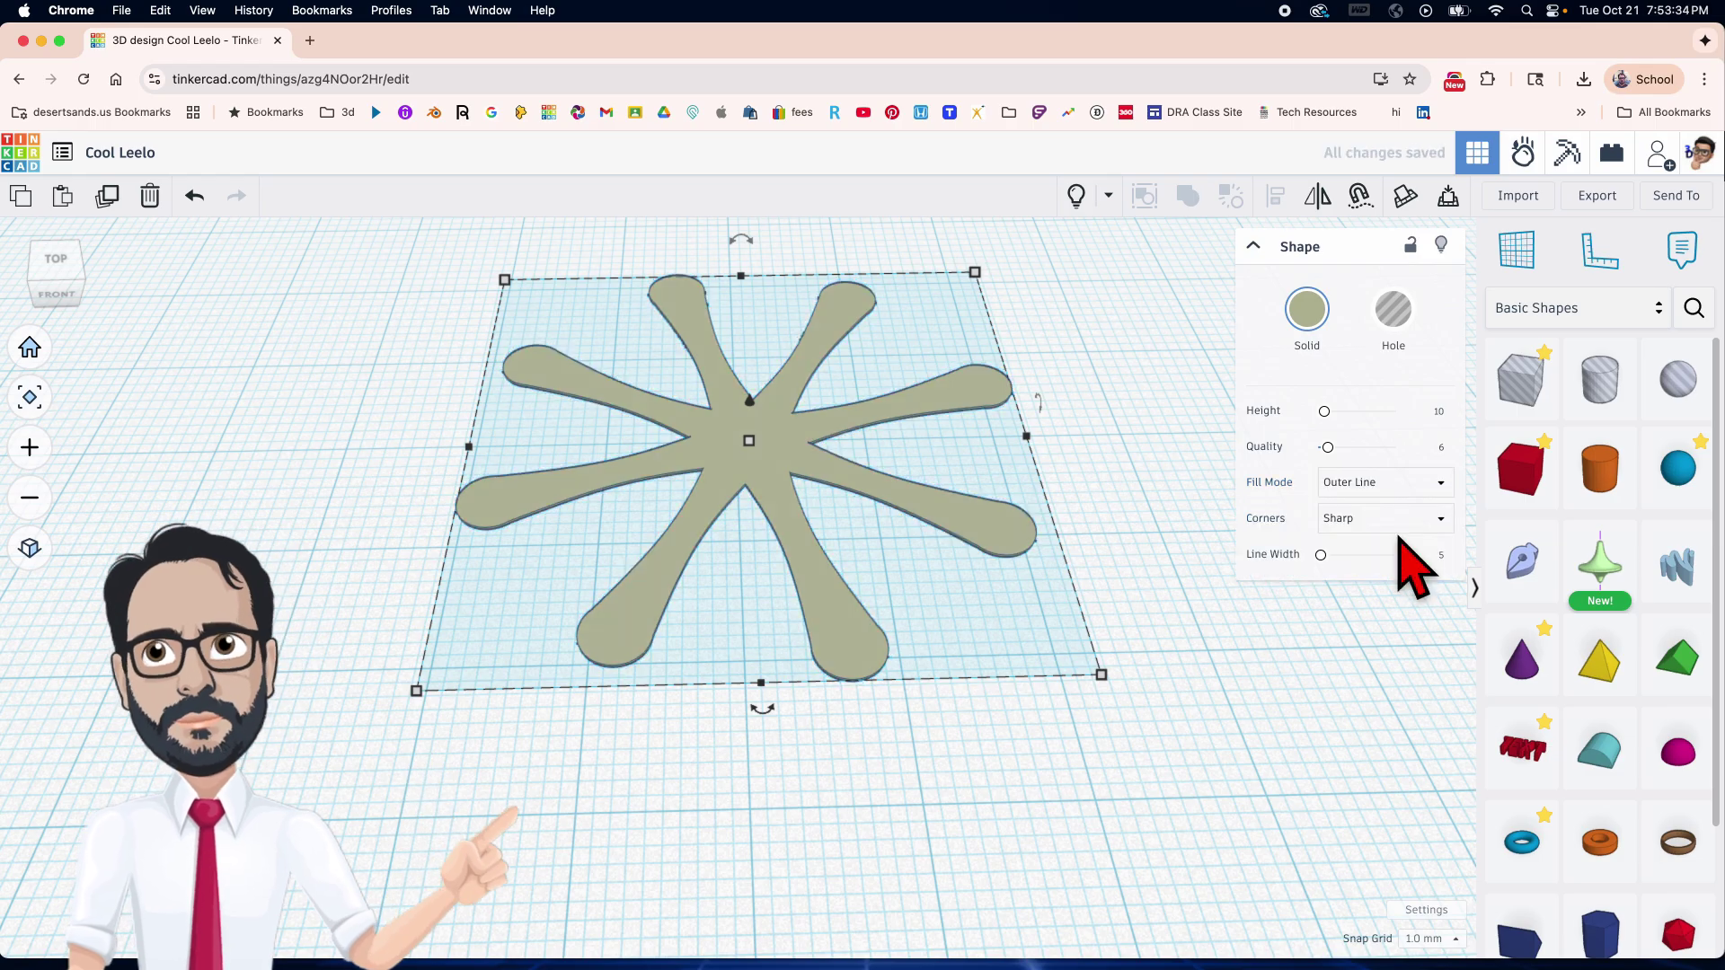
pyautogui.click(1440, 557)
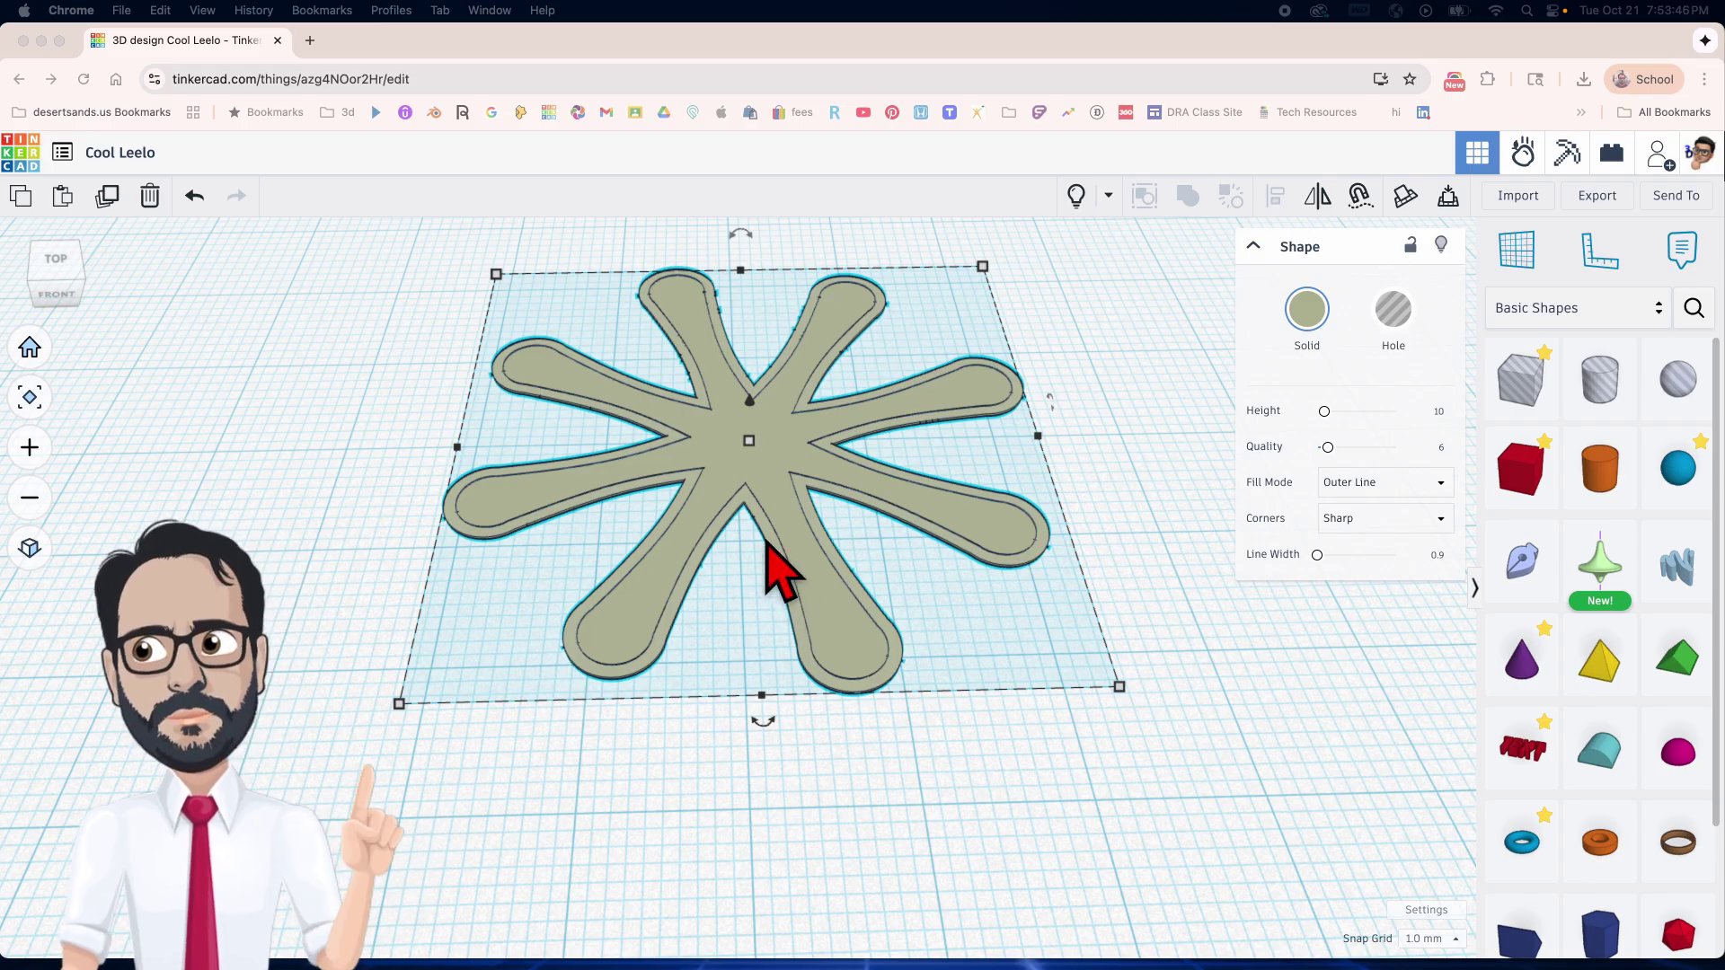
pyautogui.scroll(2, 770, 564)
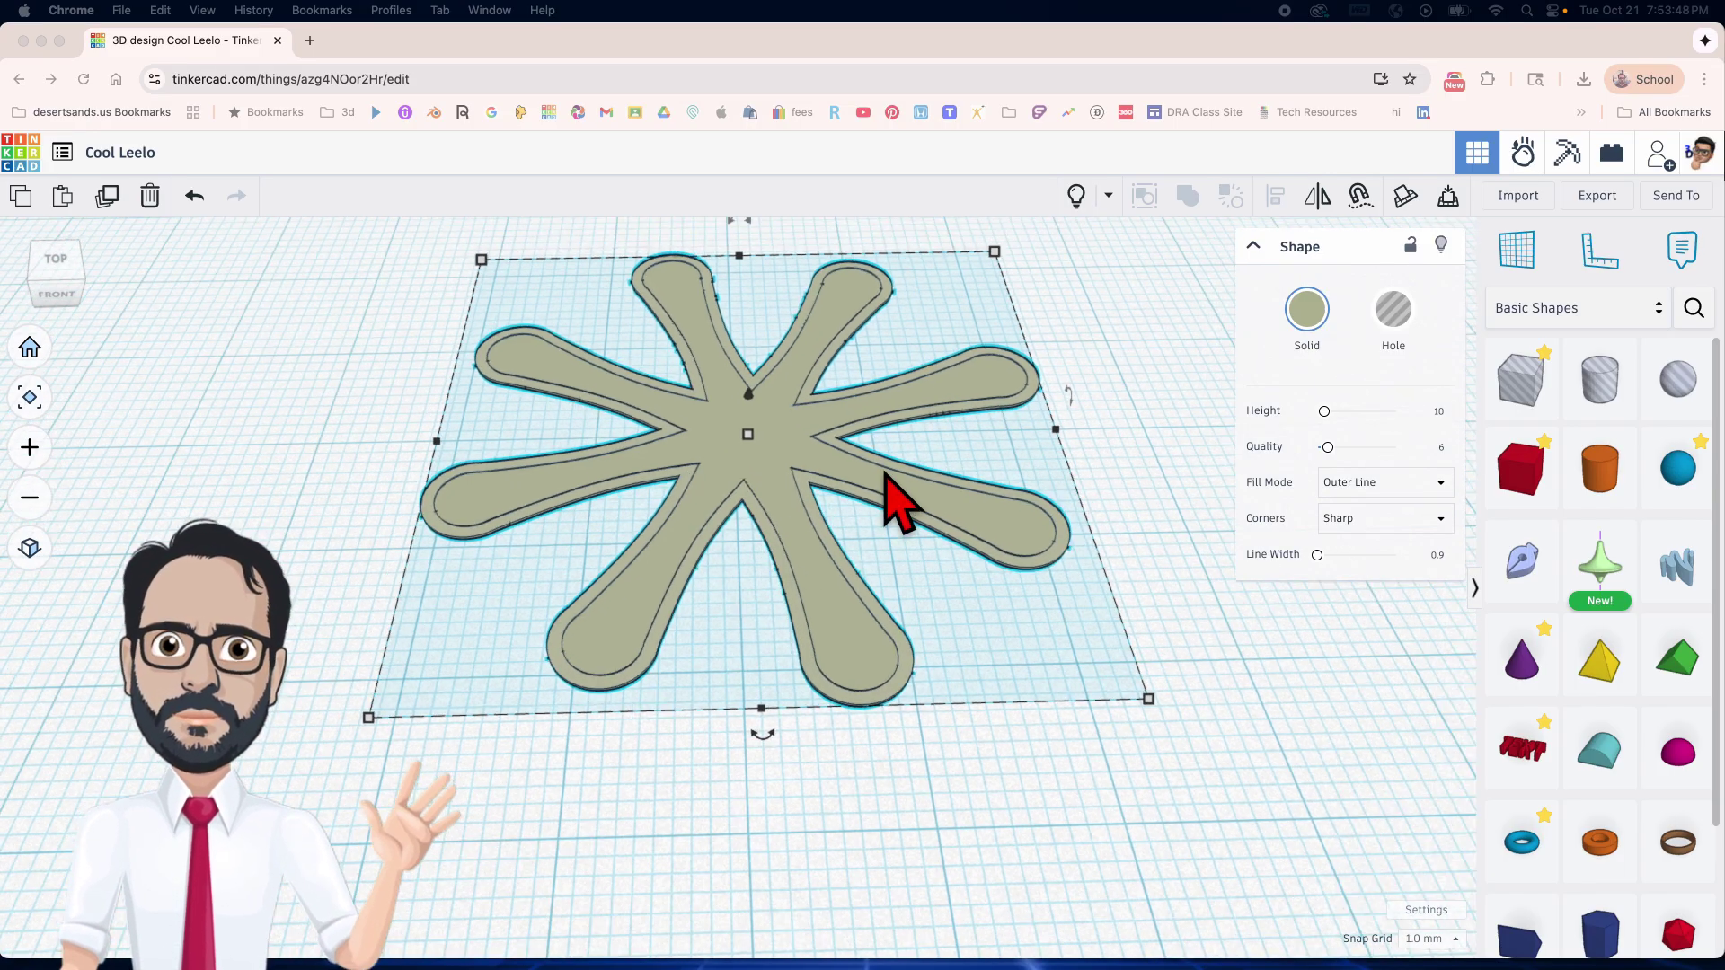
# Hide the orange disc and turn the star outline into a hole.
pyautogui.click(1077, 196)
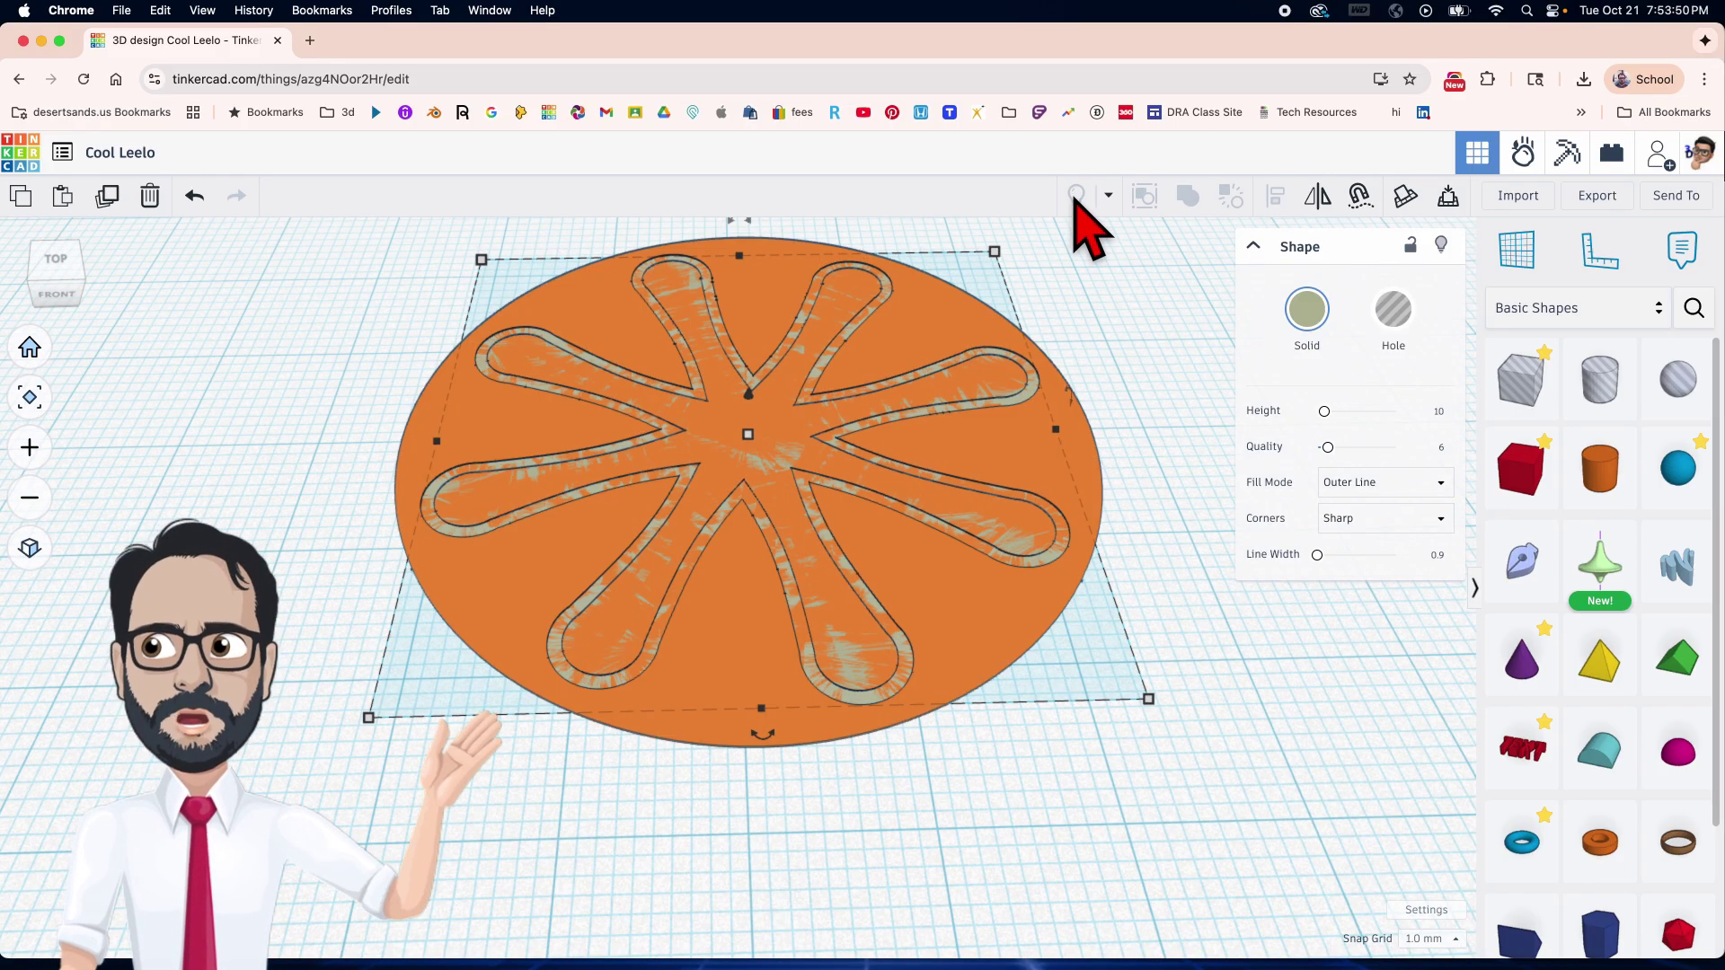
pyautogui.scroll(-2, 1059, 382)
pyautogui.scroll(-1, 1065, 405)
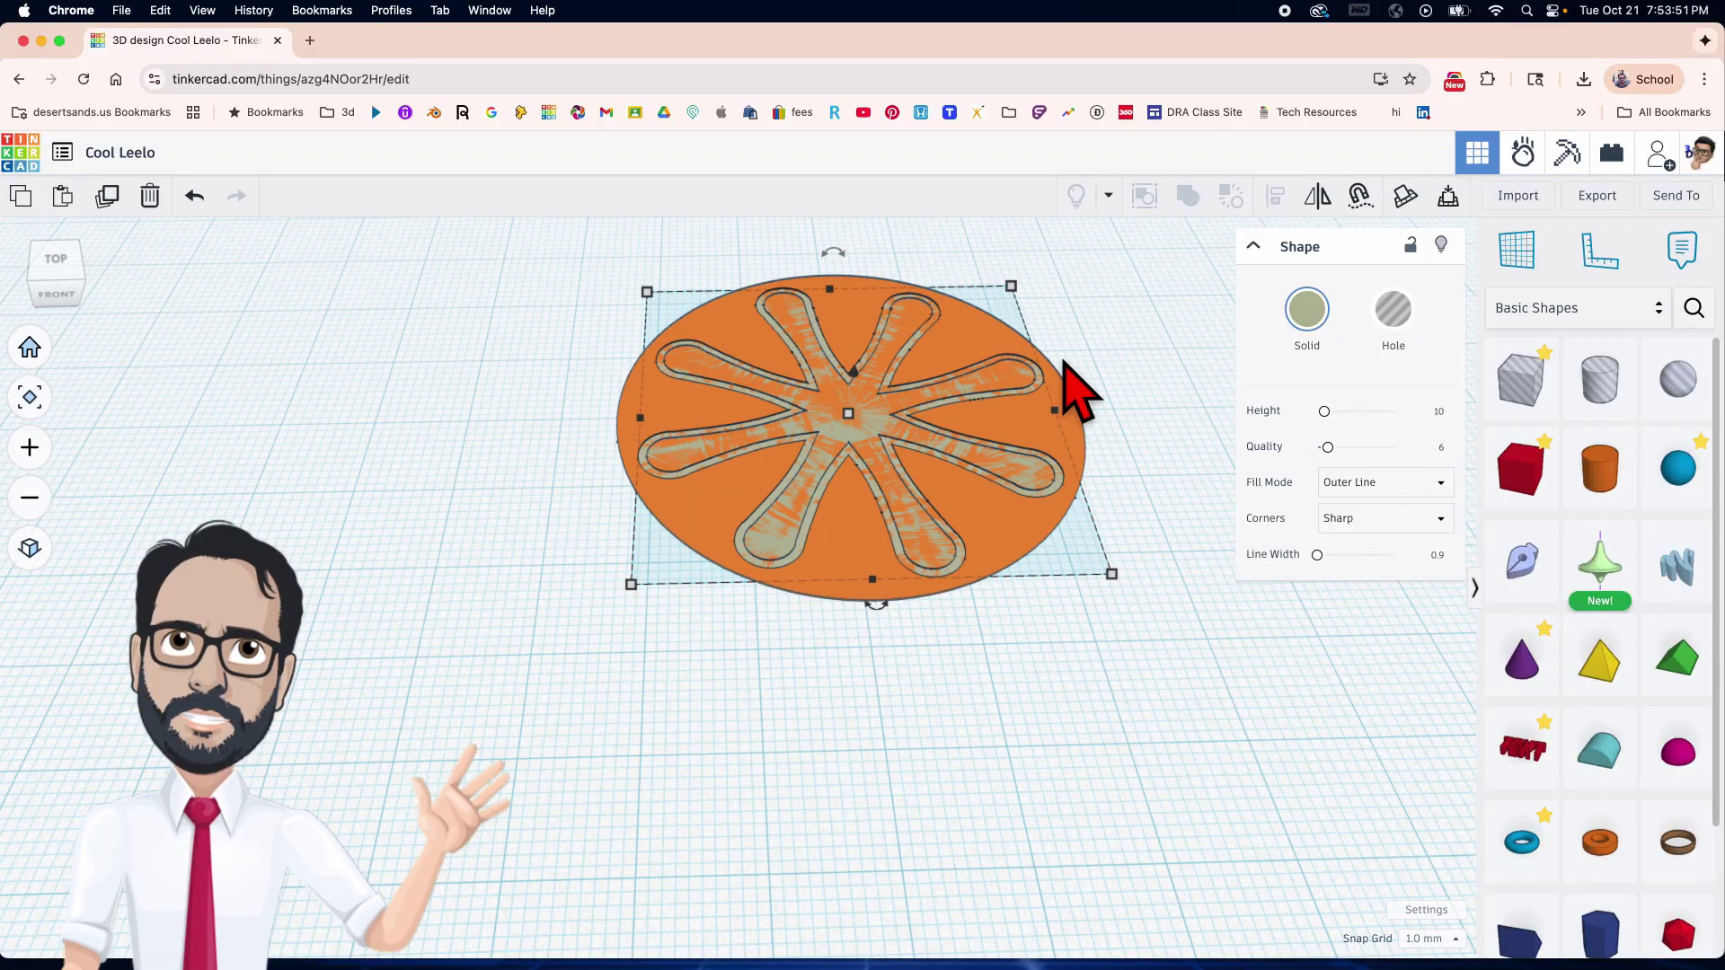
pyautogui.click(978, 502)
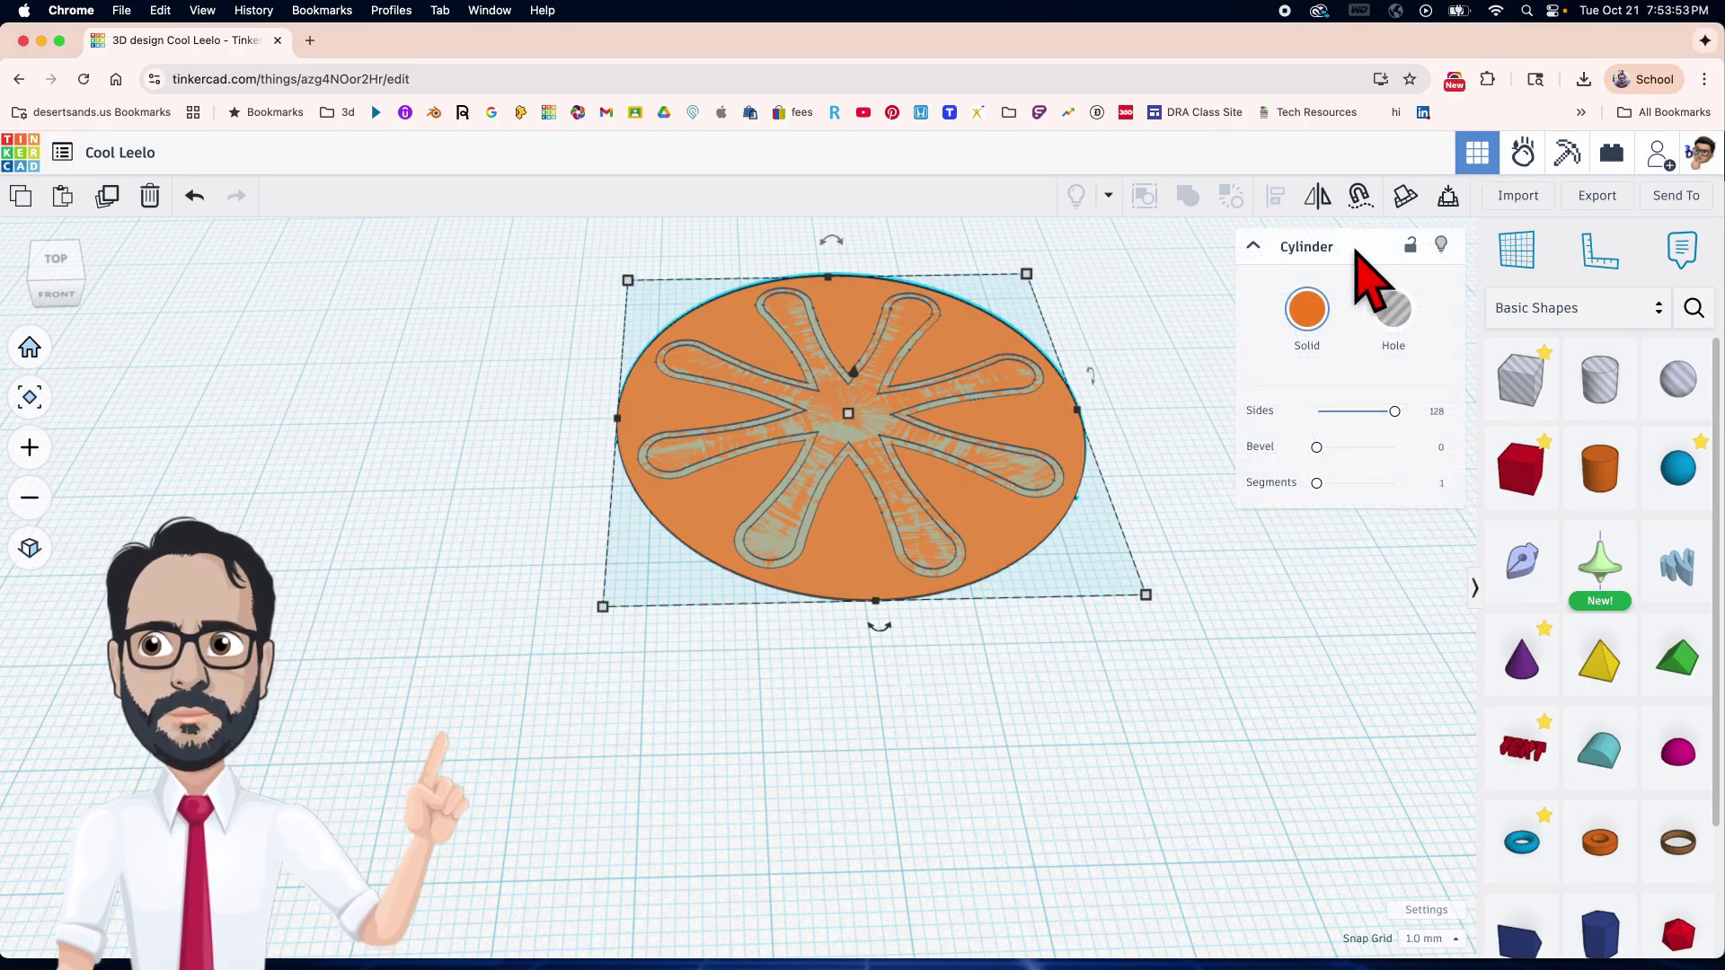
pyautogui.click(1441, 244)
pyautogui.moveTo(1129, 404); pyautogui.dragTo(912, 555)
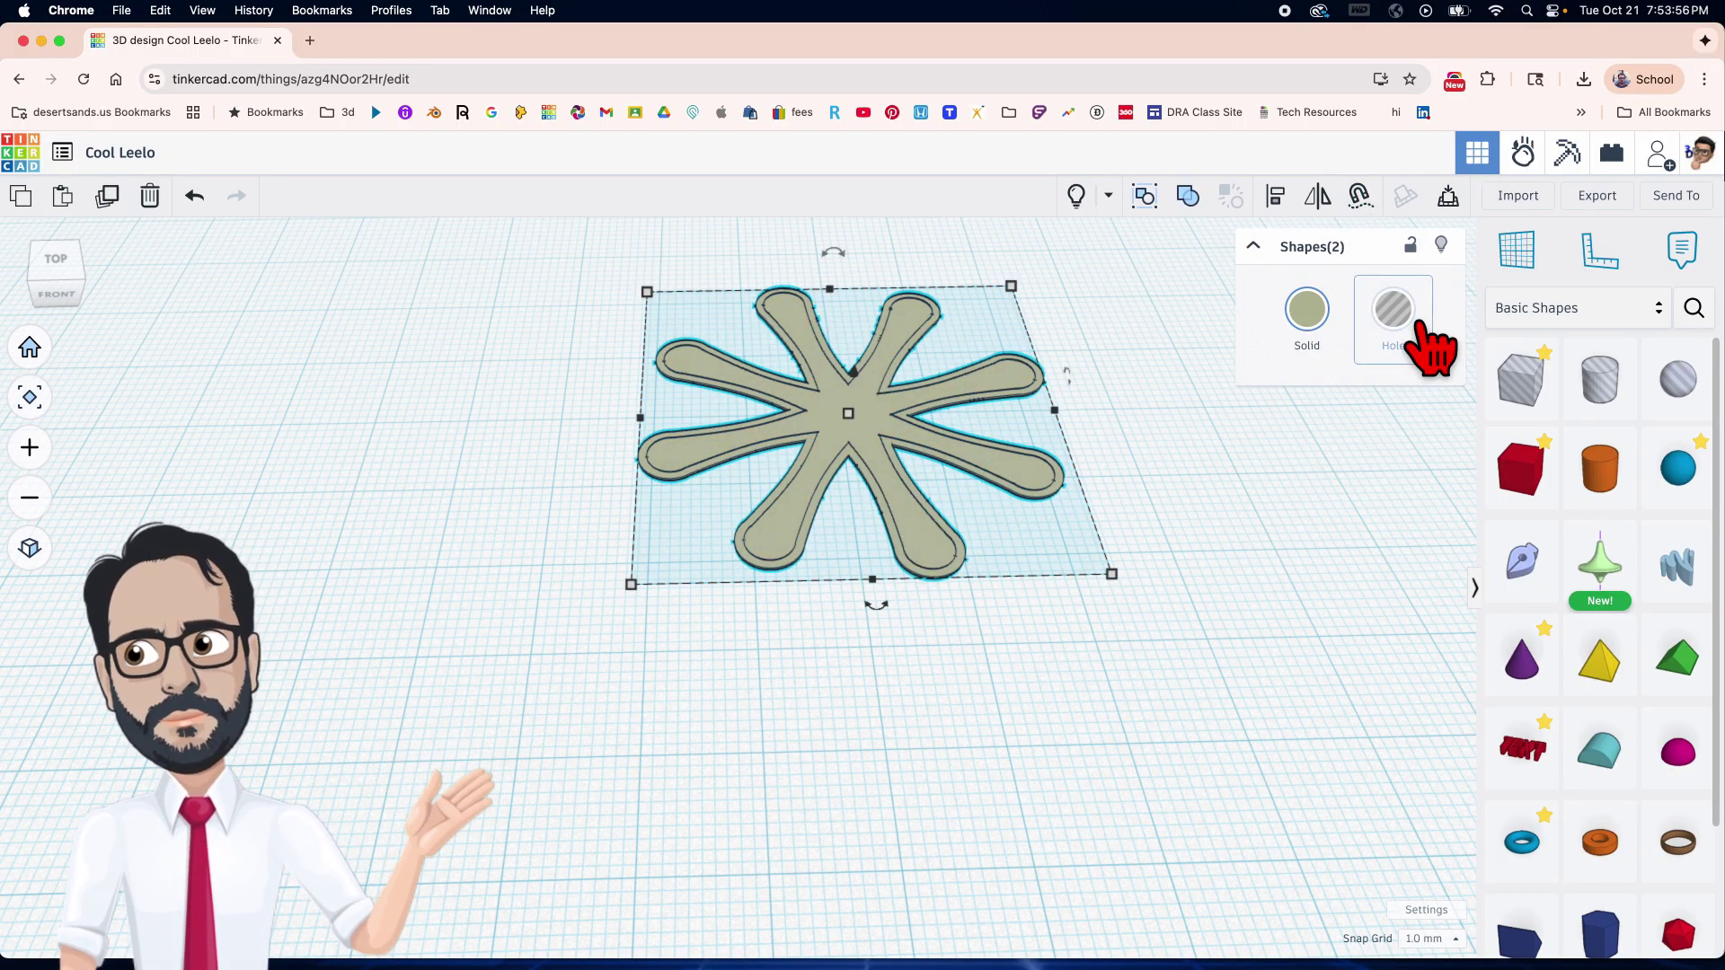
pyautogui.click(1421, 326)
# Show the disc again, try grouping it with the star hole, then undo.
pyautogui.click(1074, 200)
pyautogui.moveTo(1155, 447); pyautogui.dragTo(959, 594, button='right')
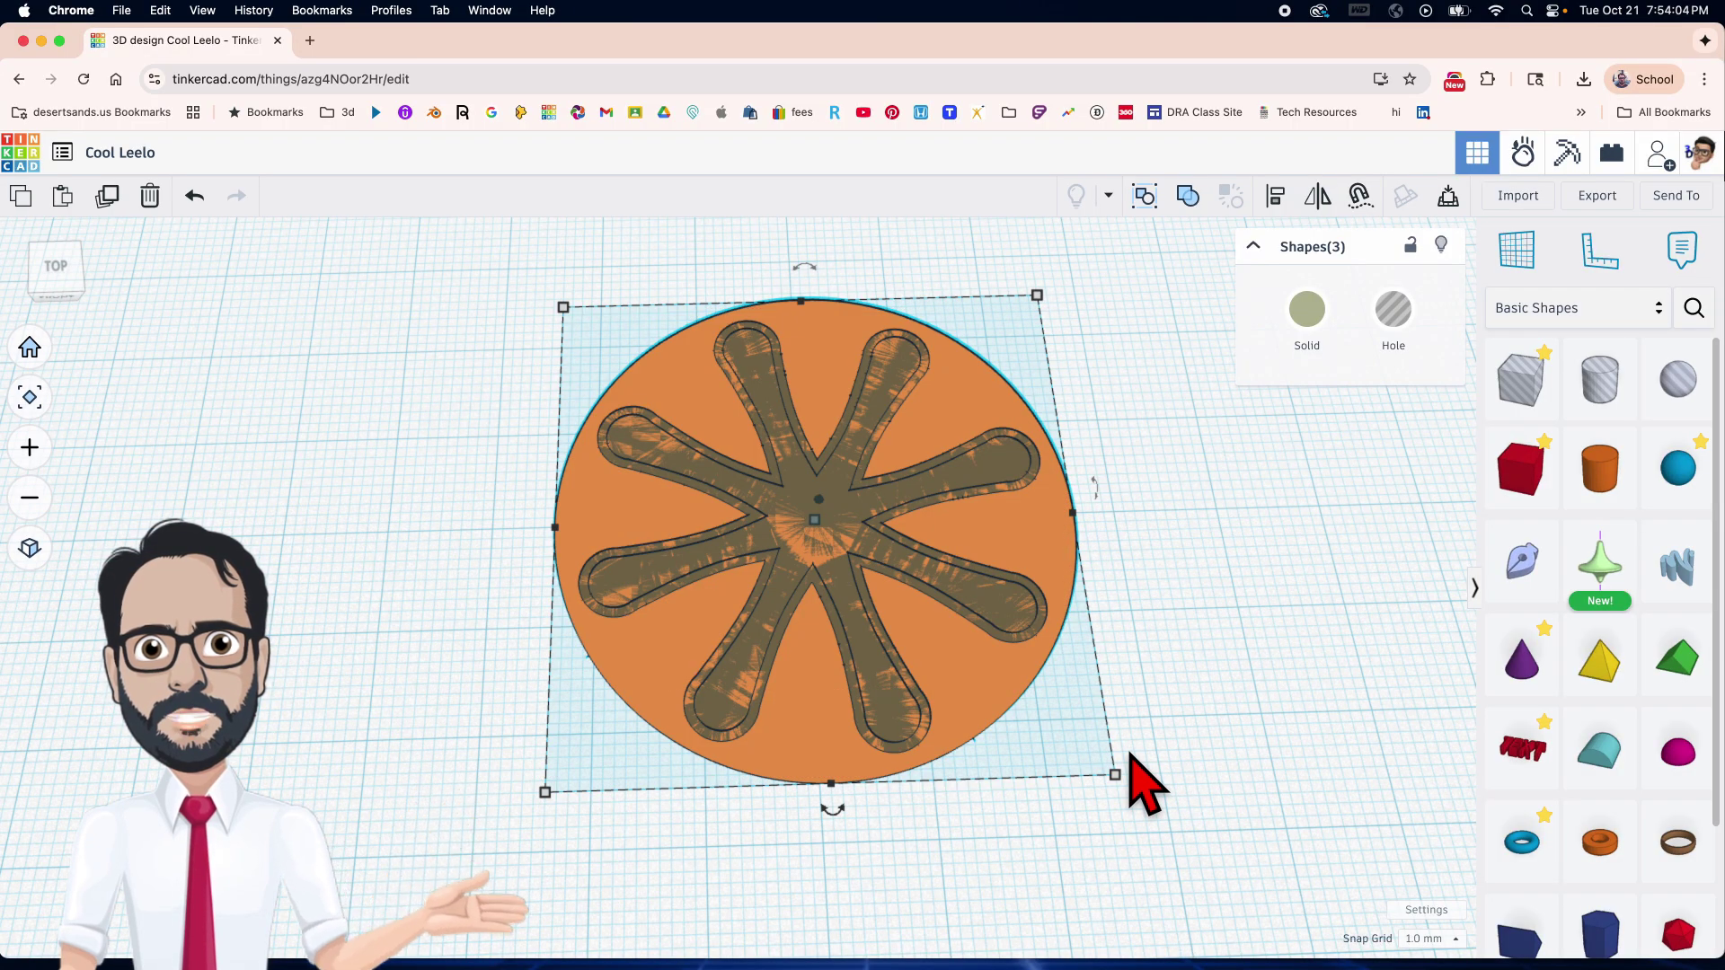
pyautogui.press('super+g')
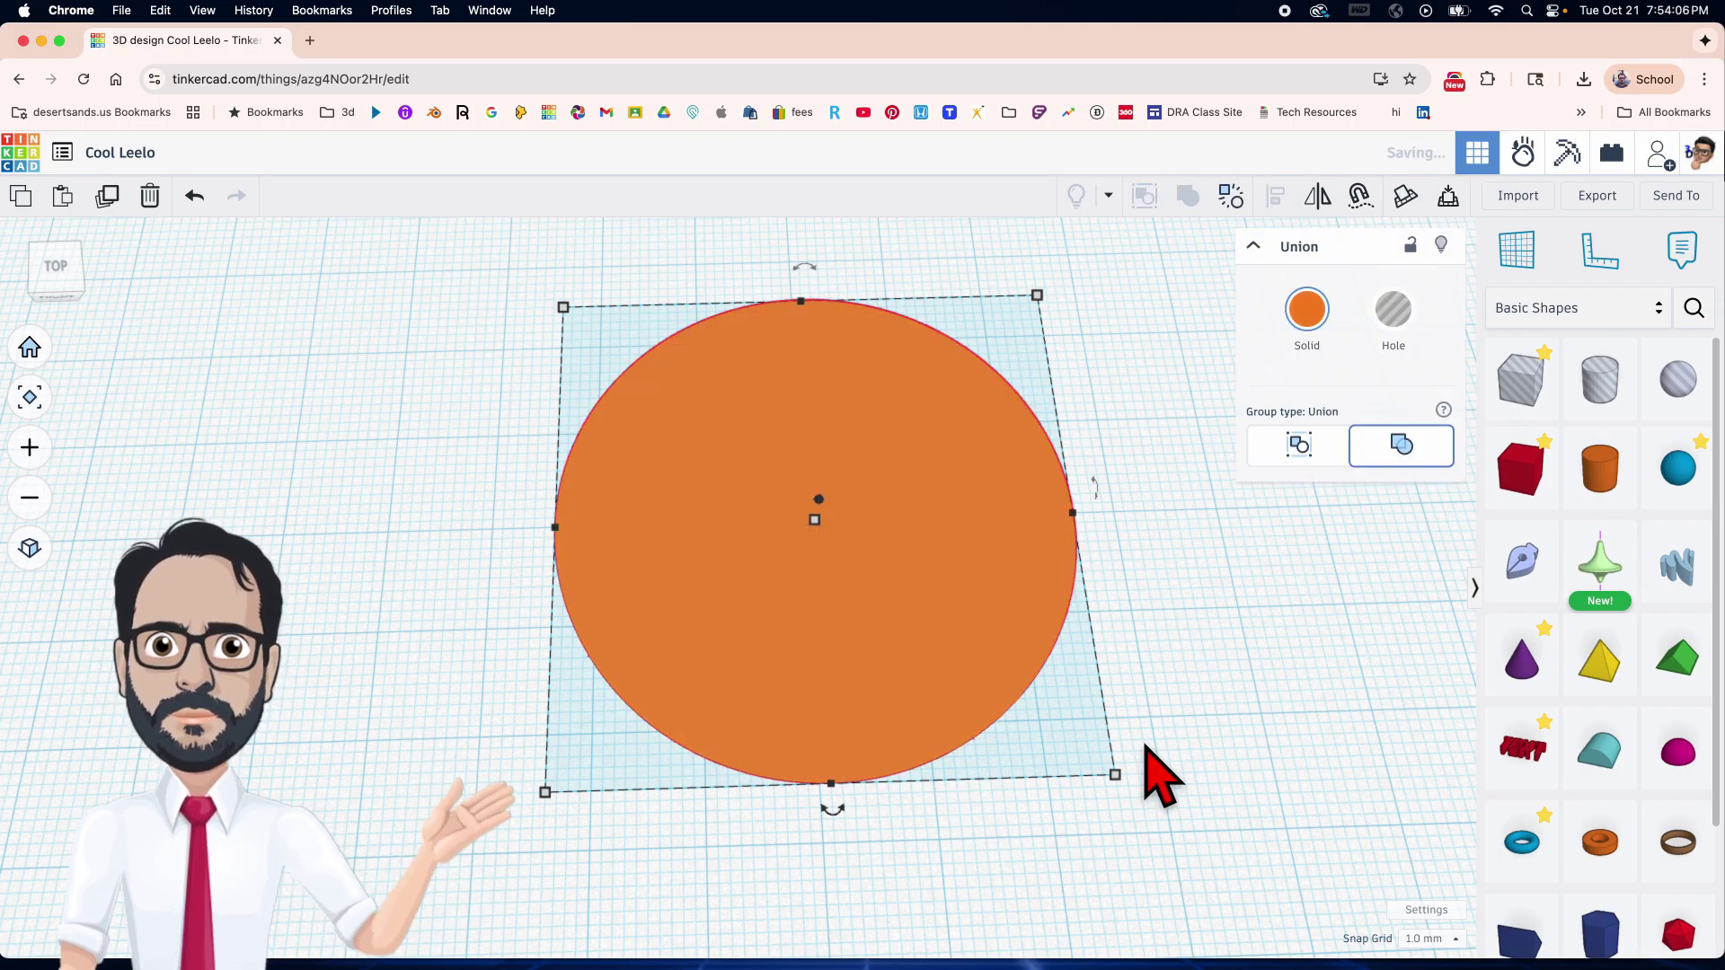
pyautogui.moveTo(485, 790); pyautogui.dragTo(485, 735, button='right')
pyautogui.scroll(5, 750, 674)
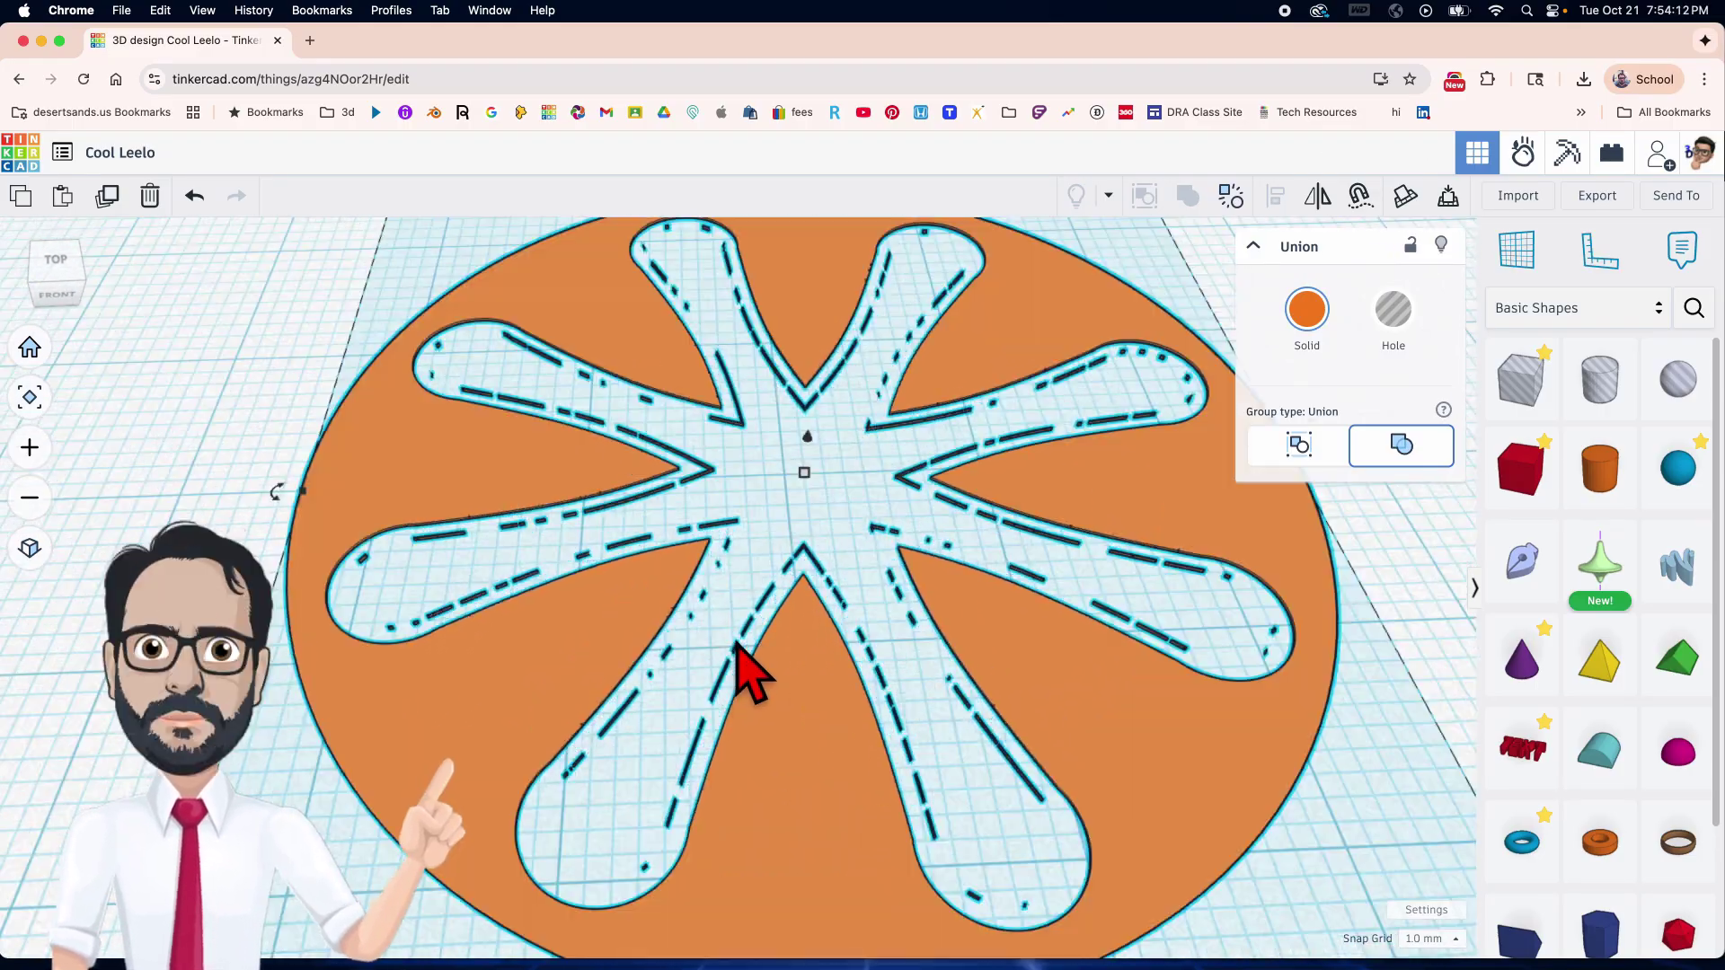
pyautogui.scroll(-4, 750, 674)
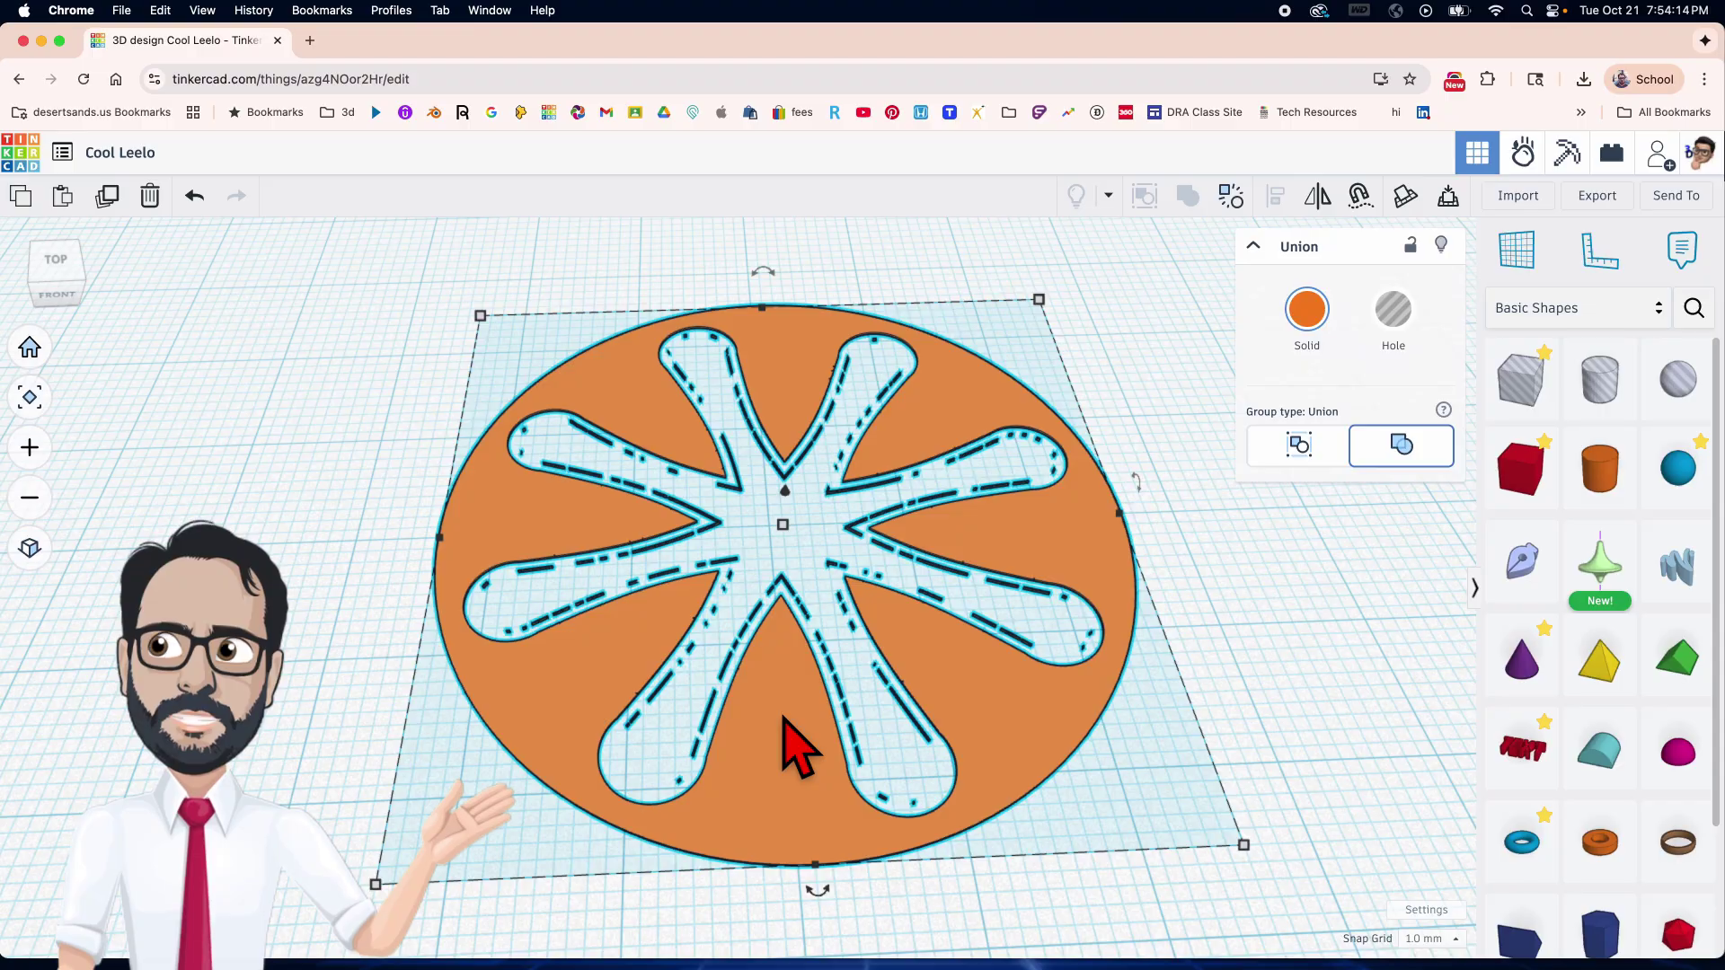
pyautogui.hotkey('ctrl', 'z')
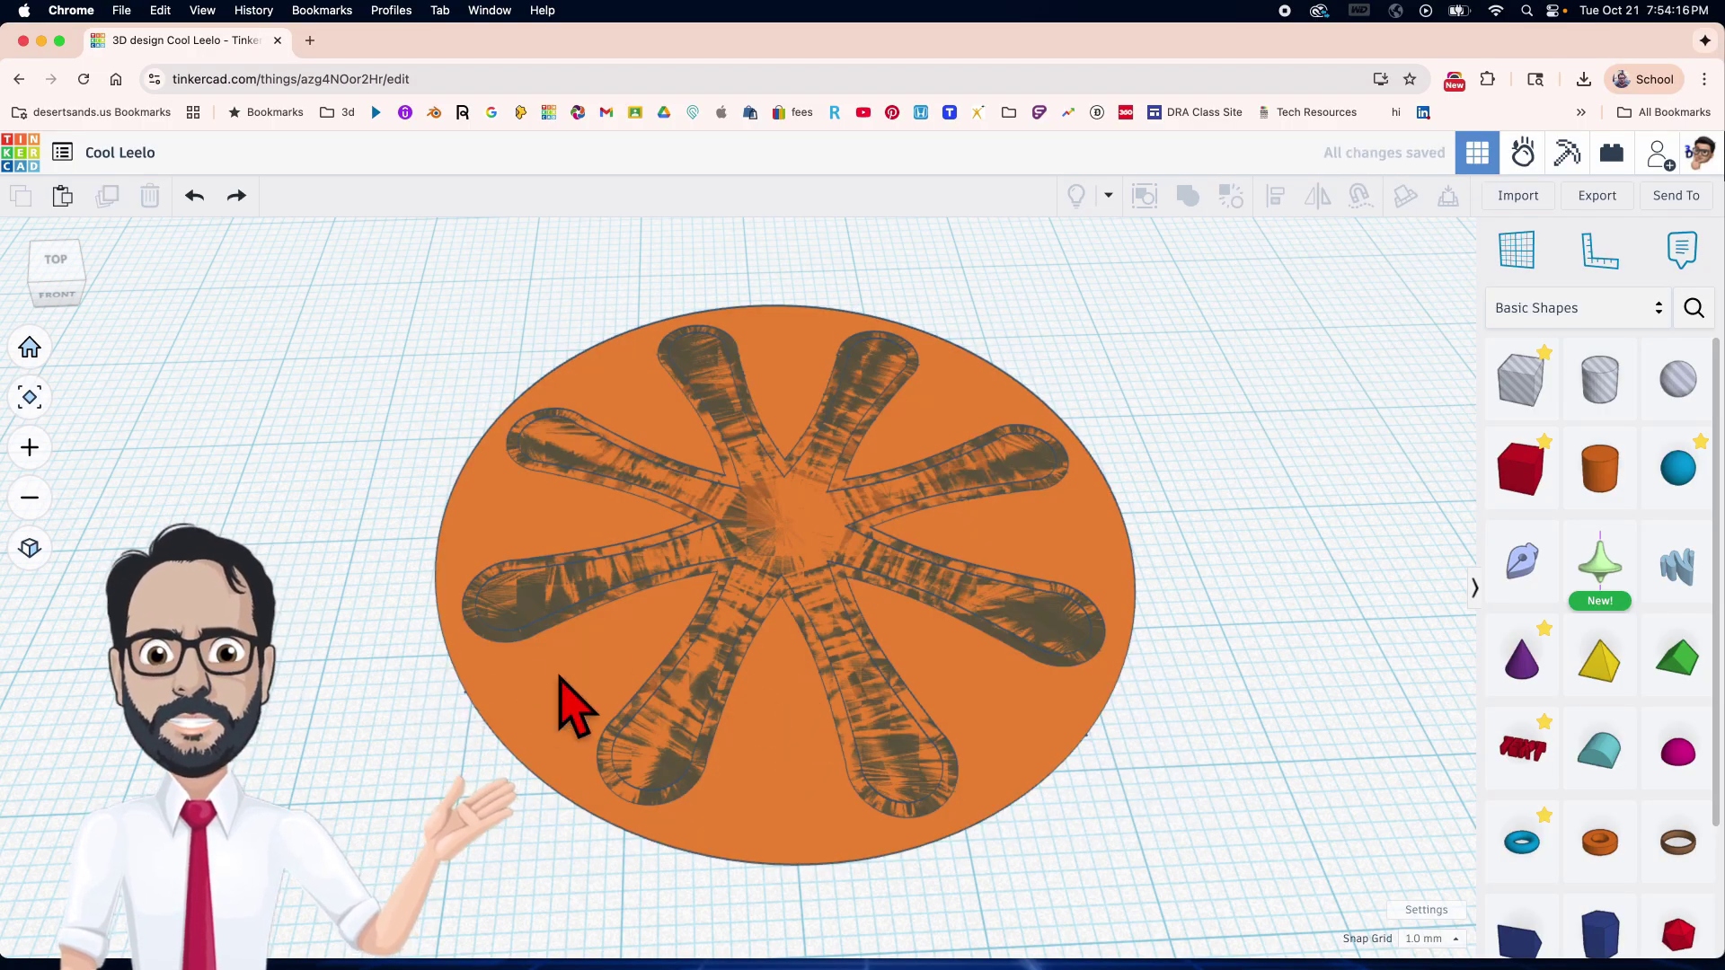
# Hide the disc once more and reselect the star hole.
pyautogui.click(539, 719)
pyautogui.click(1418, 244)
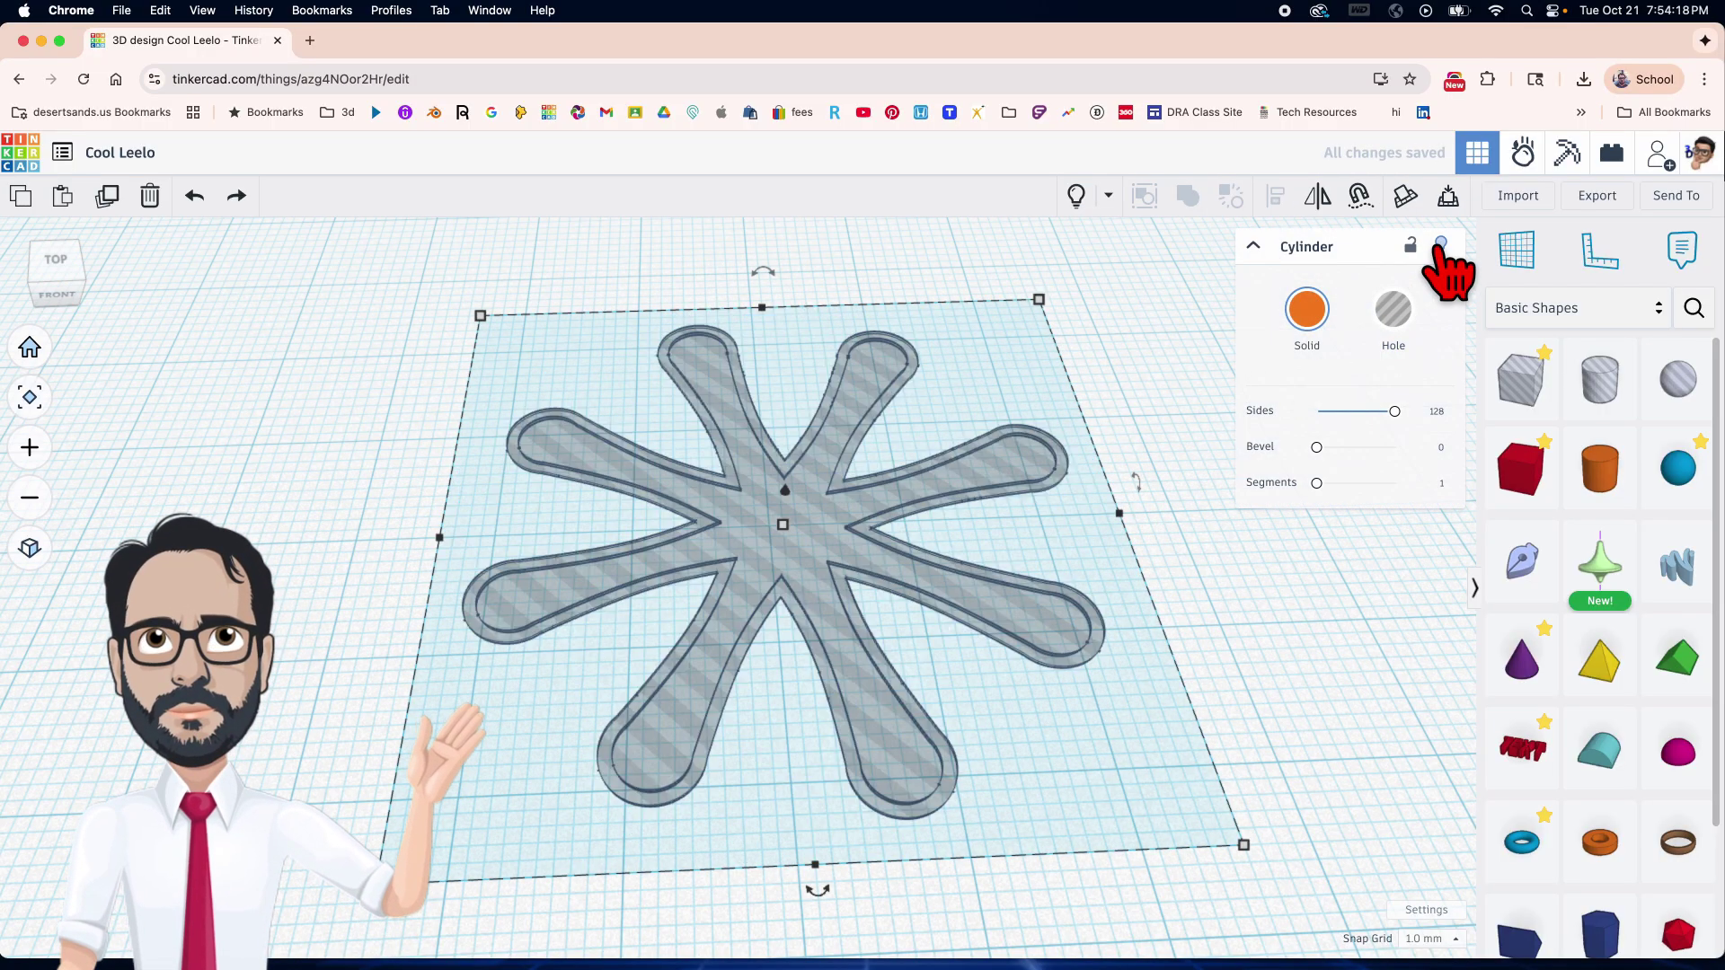
pyautogui.scroll(4, 941, 539)
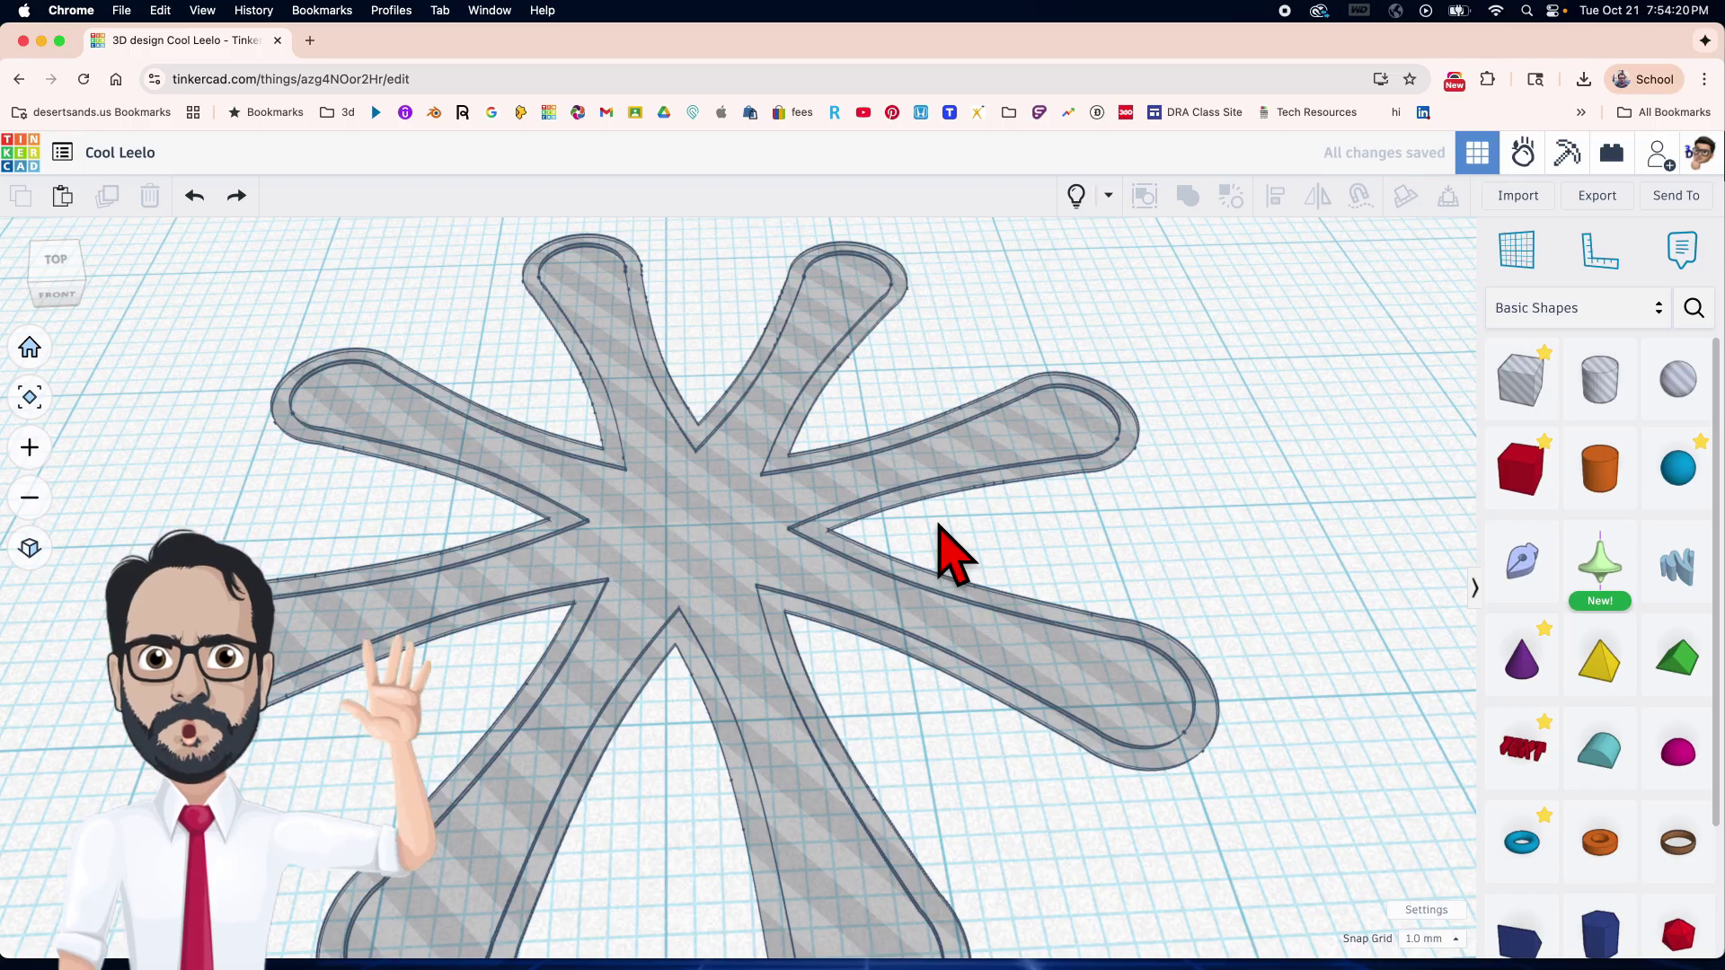
pyautogui.click(746, 611)
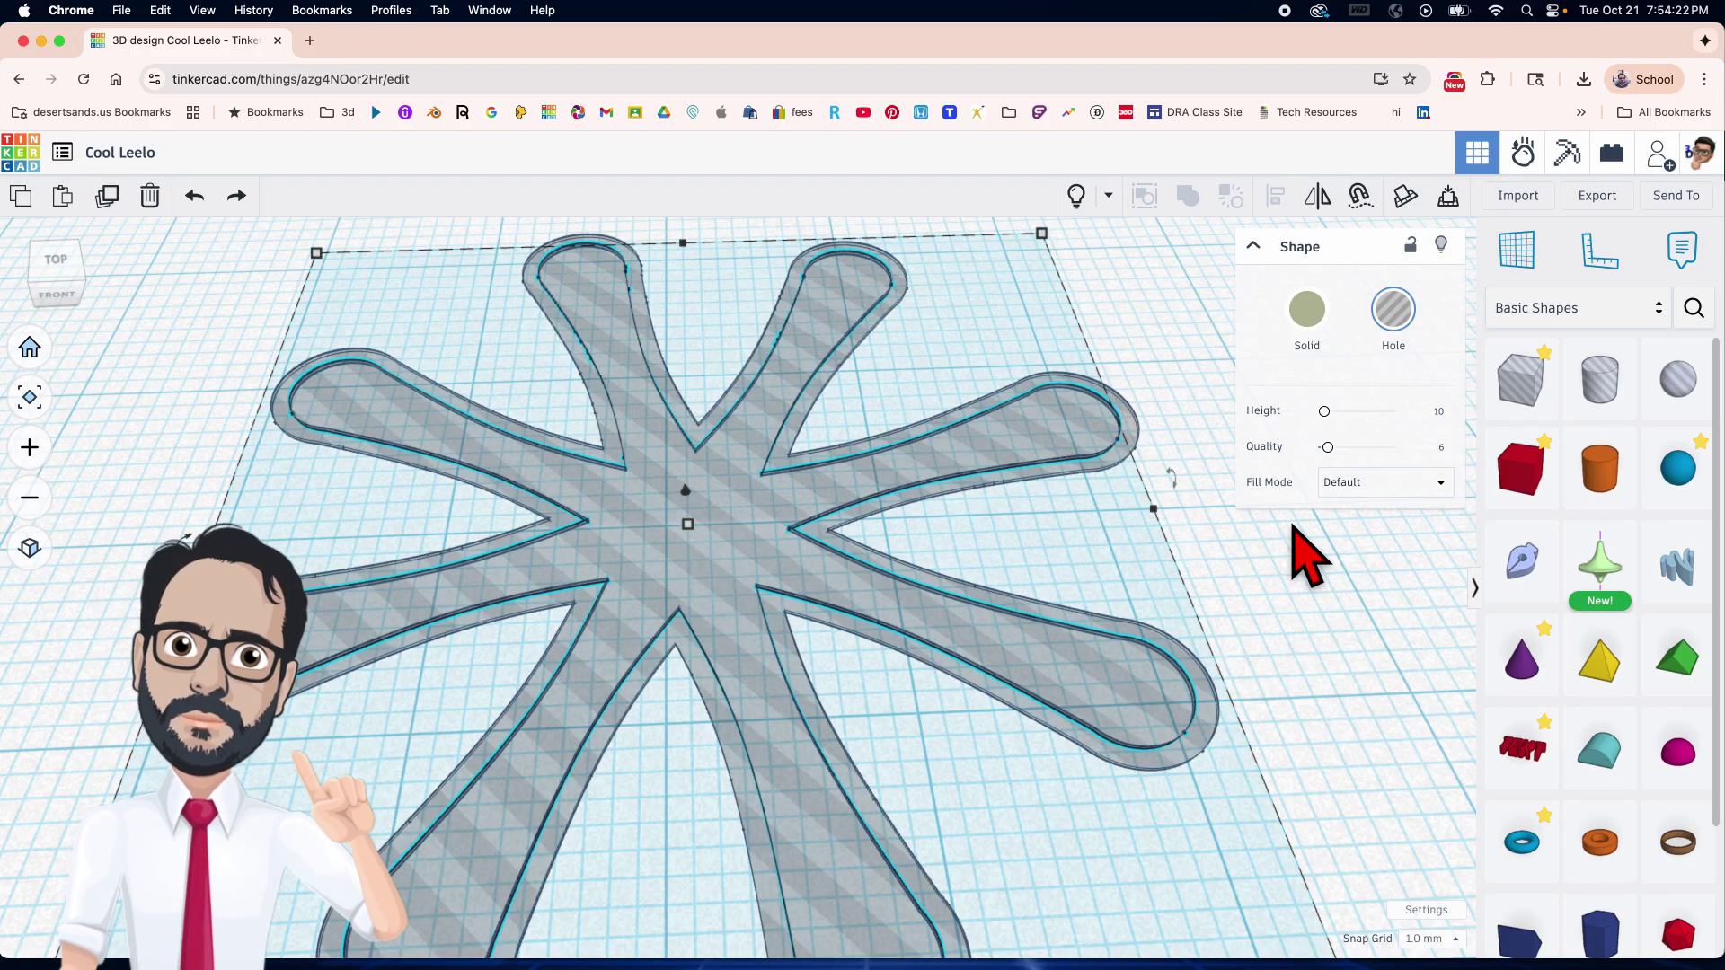
pyautogui.click(1302, 551)
pyautogui.click(698, 570)
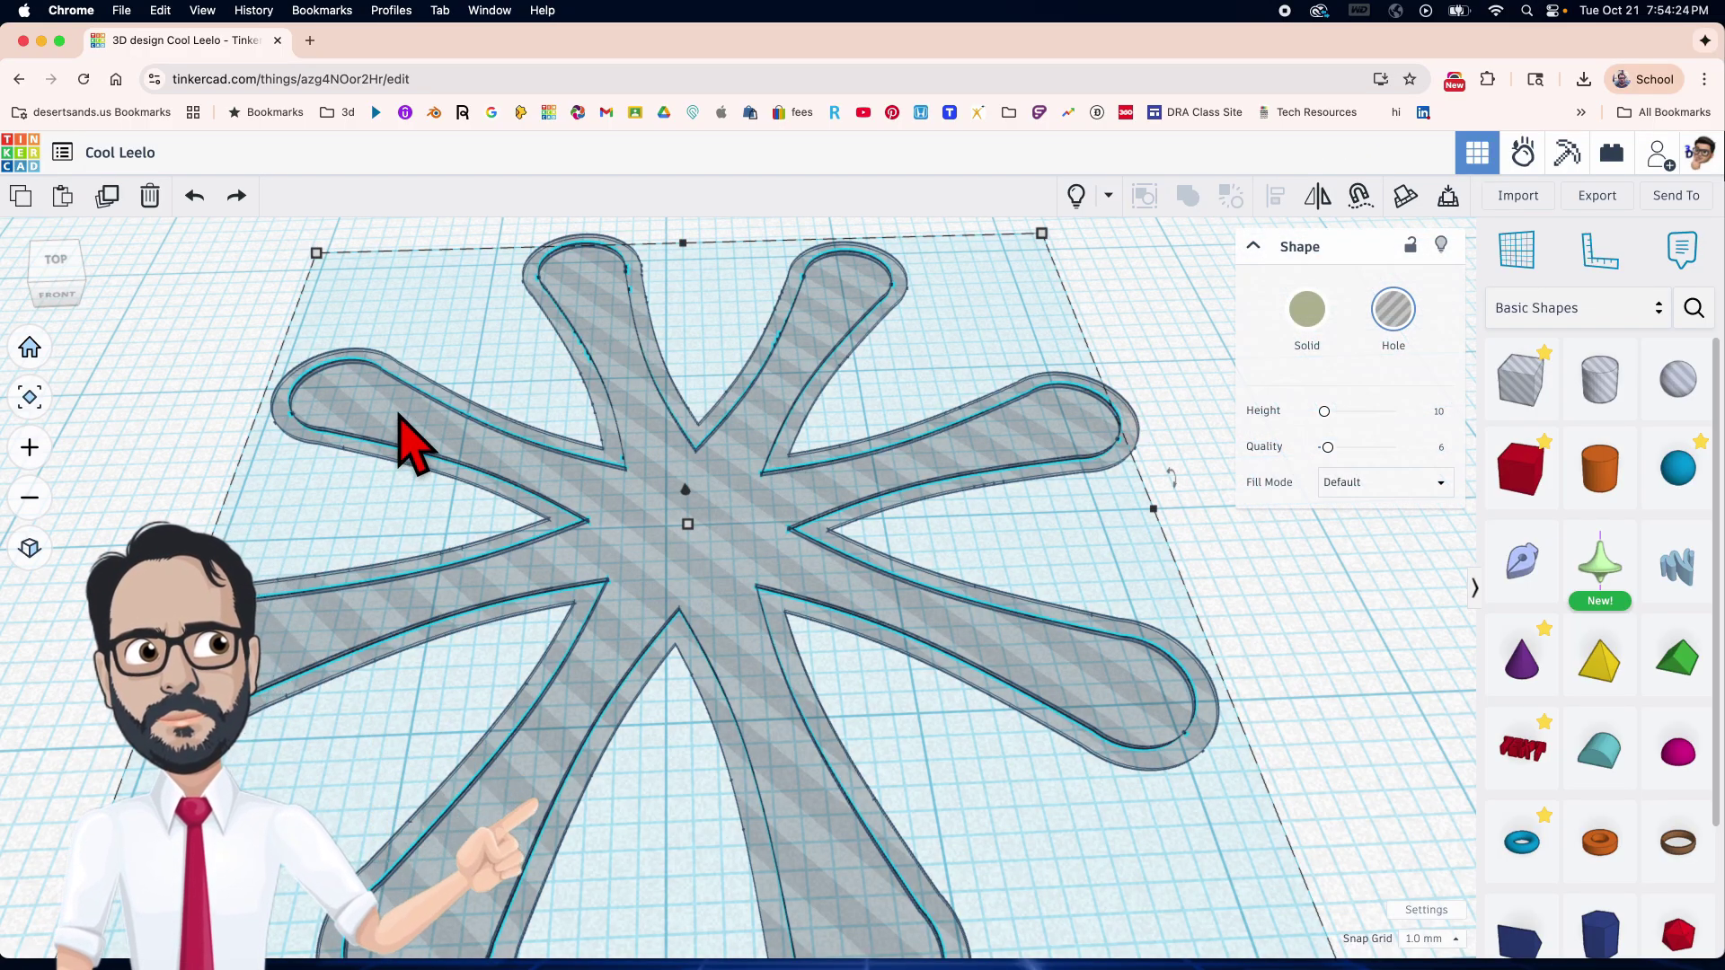
pyautogui.moveTo(728, 709); pyautogui.dragTo(716, 577, button='right')
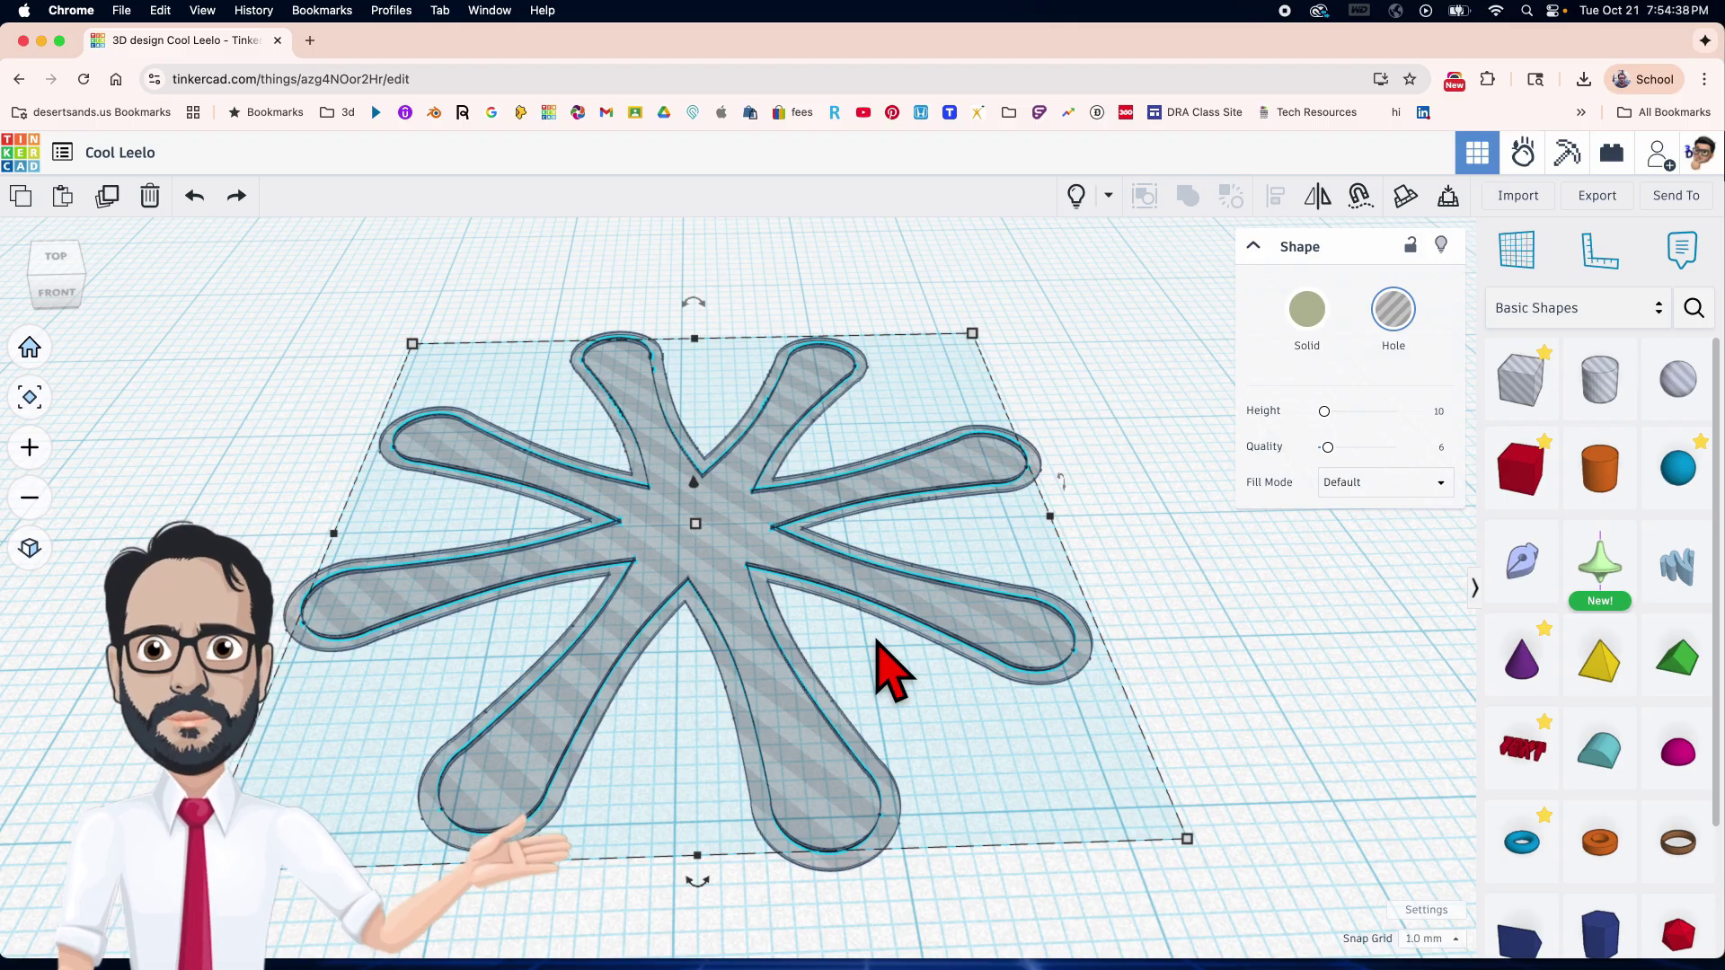
pyautogui.scroll(1, 889, 669)
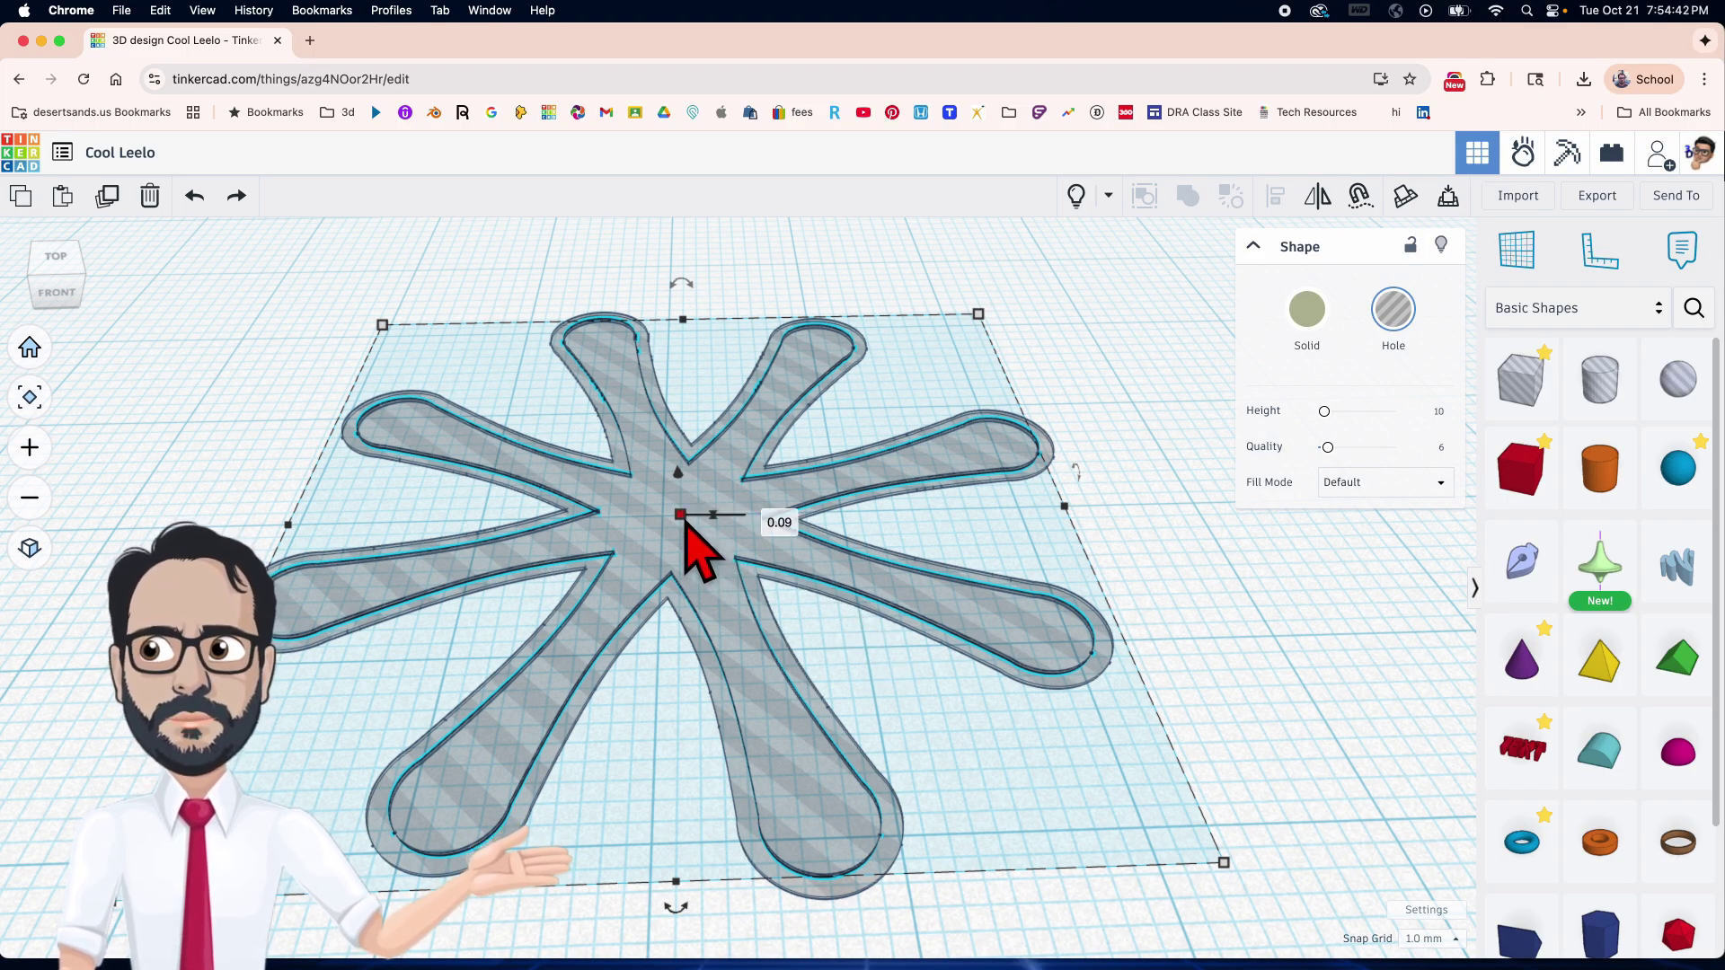
# Drag the star hole's height to 6.00 and turn grid snapping off.
pyautogui.moveTo(680, 517); pyautogui.dragTo(674, 412)
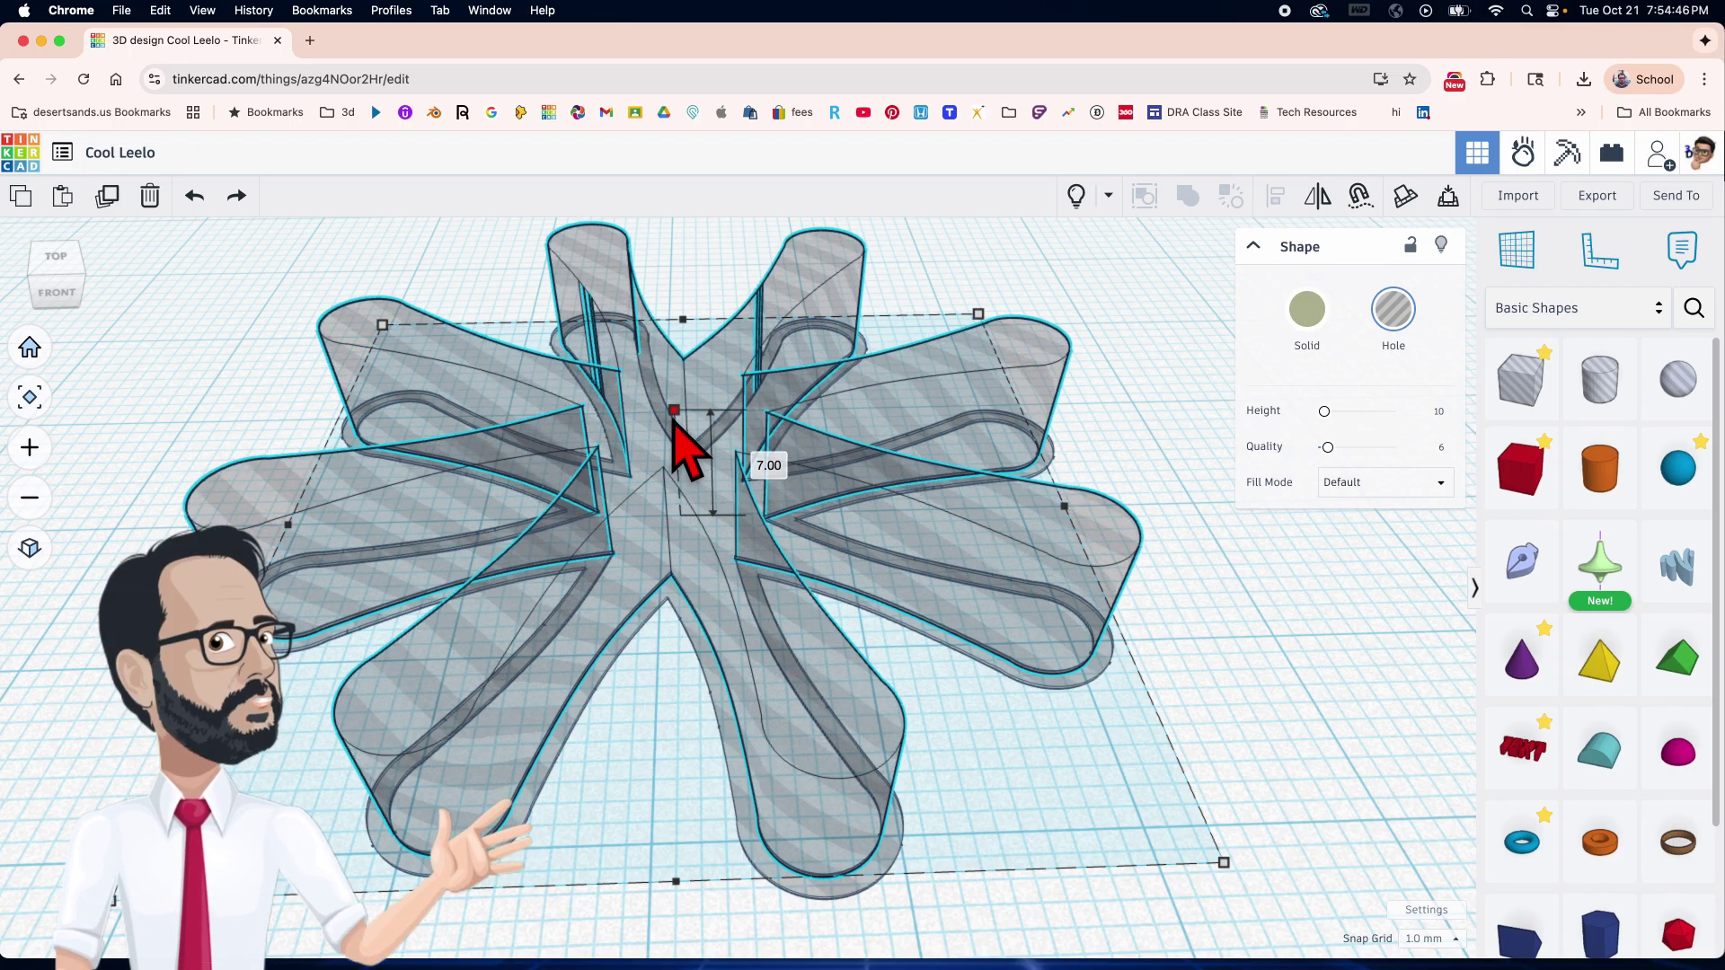
pyautogui.moveTo(675, 420); pyautogui.dragTo(654, 488)
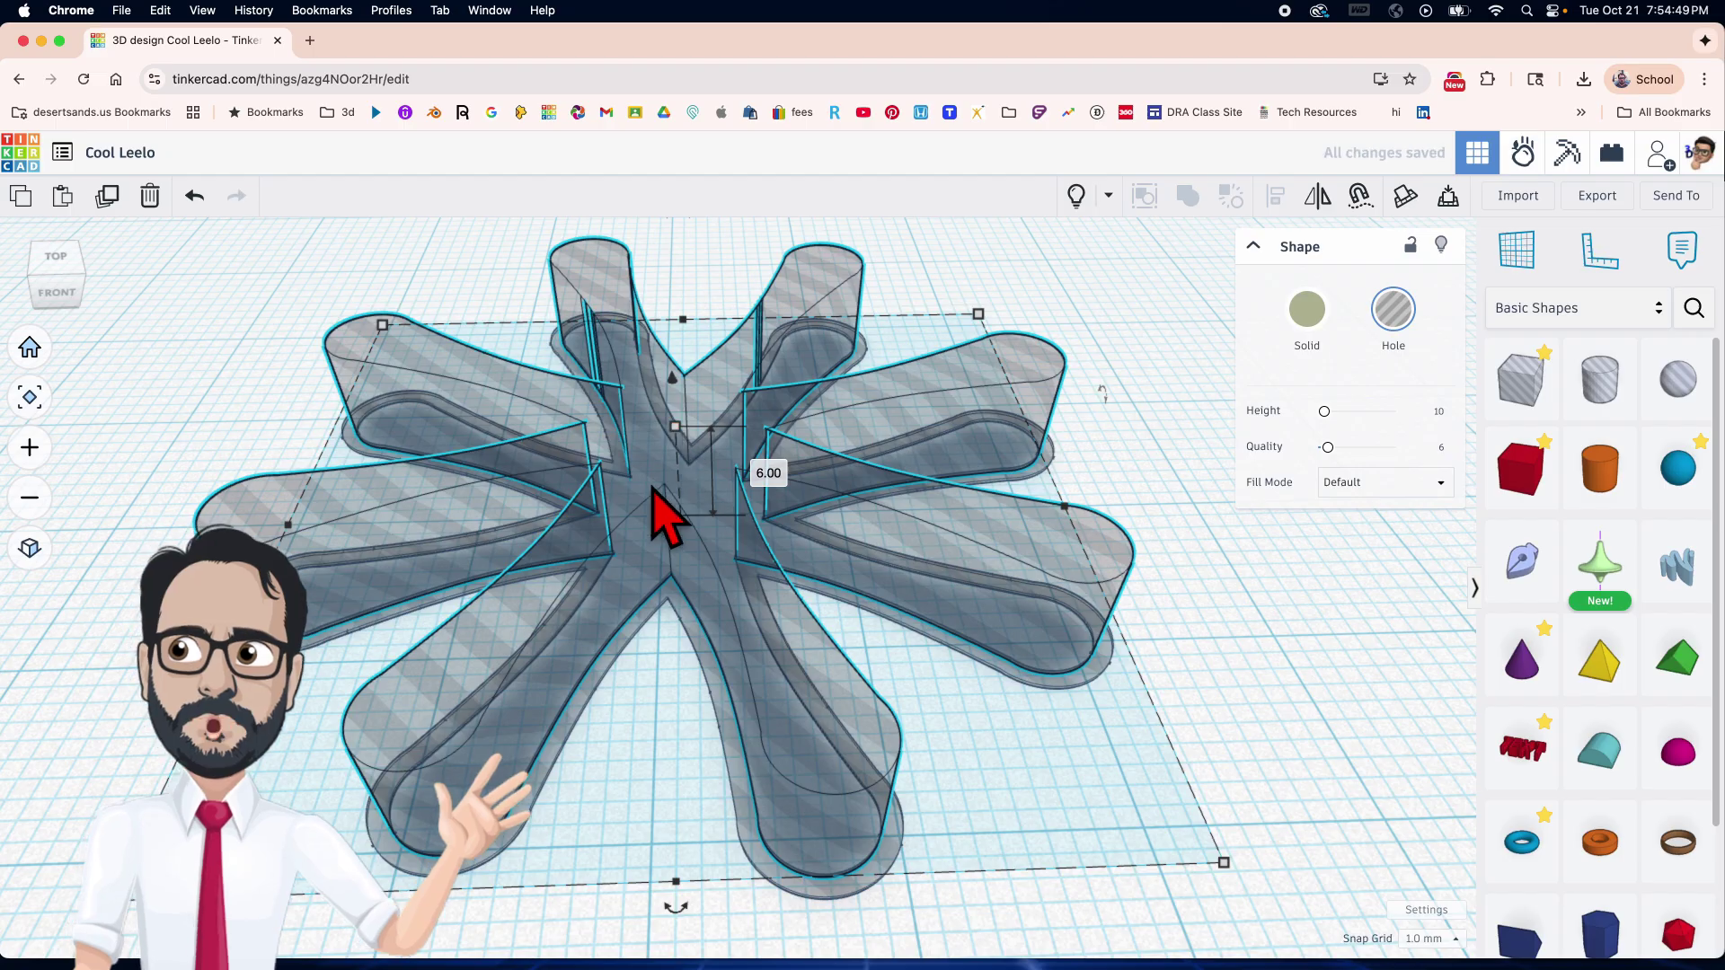
pyautogui.click(1431, 939)
pyautogui.click(1441, 724)
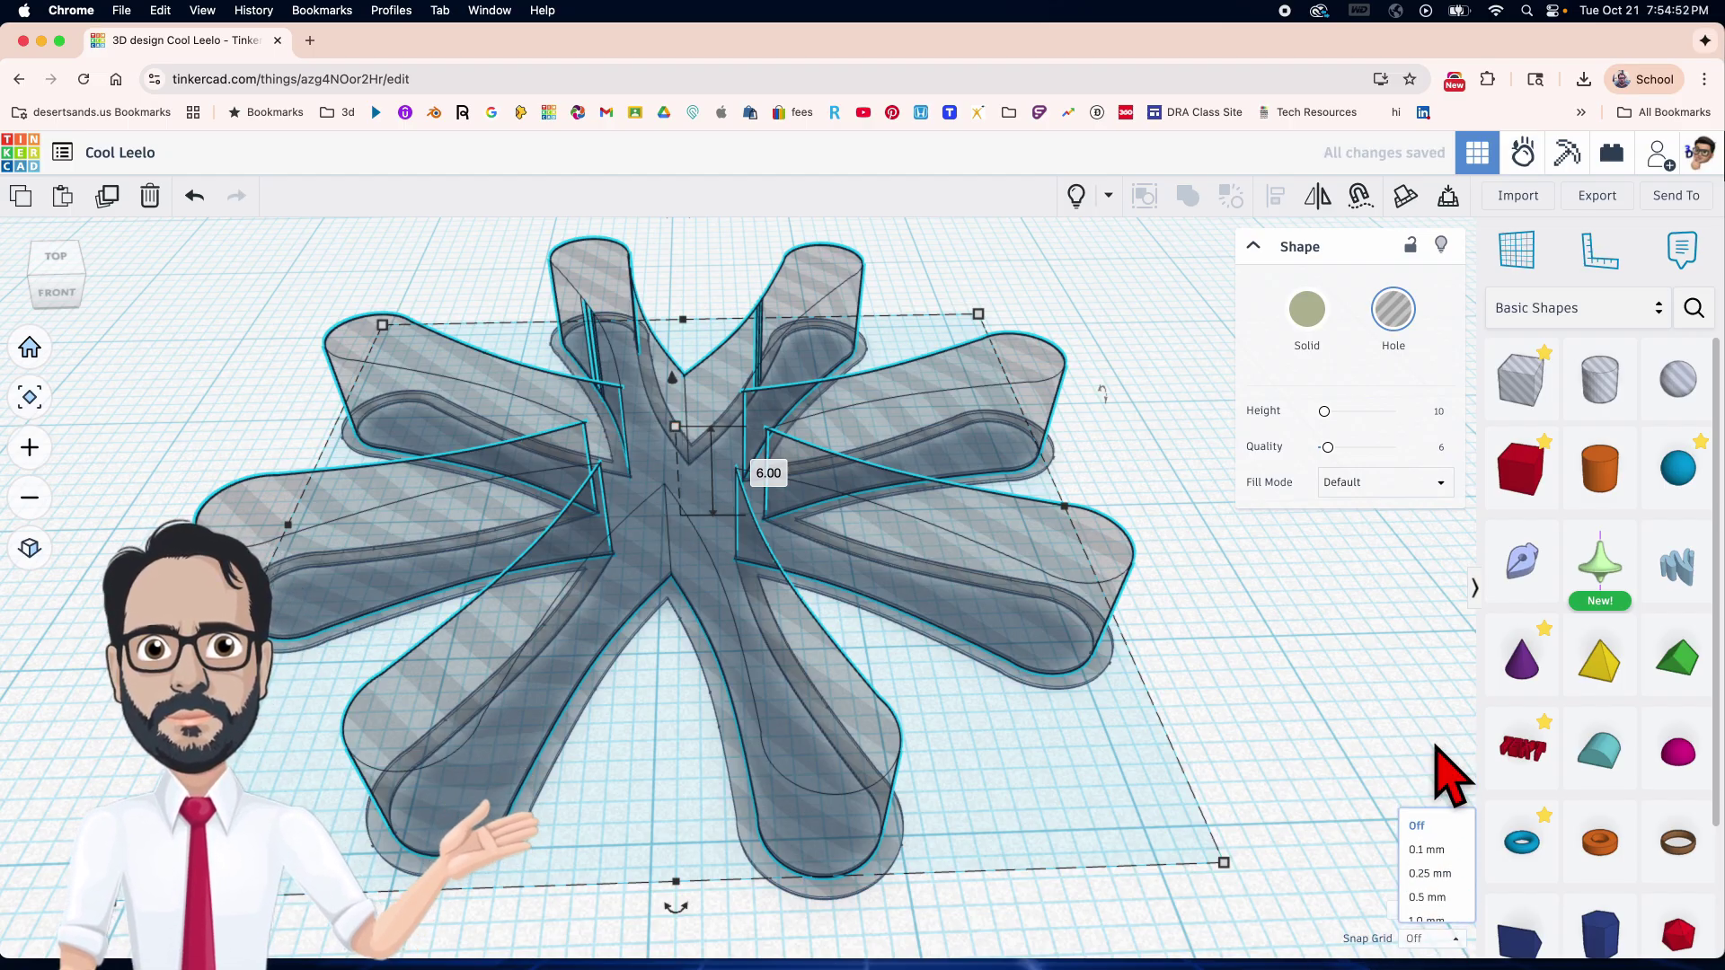
pyautogui.moveTo(839, 647); pyautogui.dragTo(753, 616, button='right')
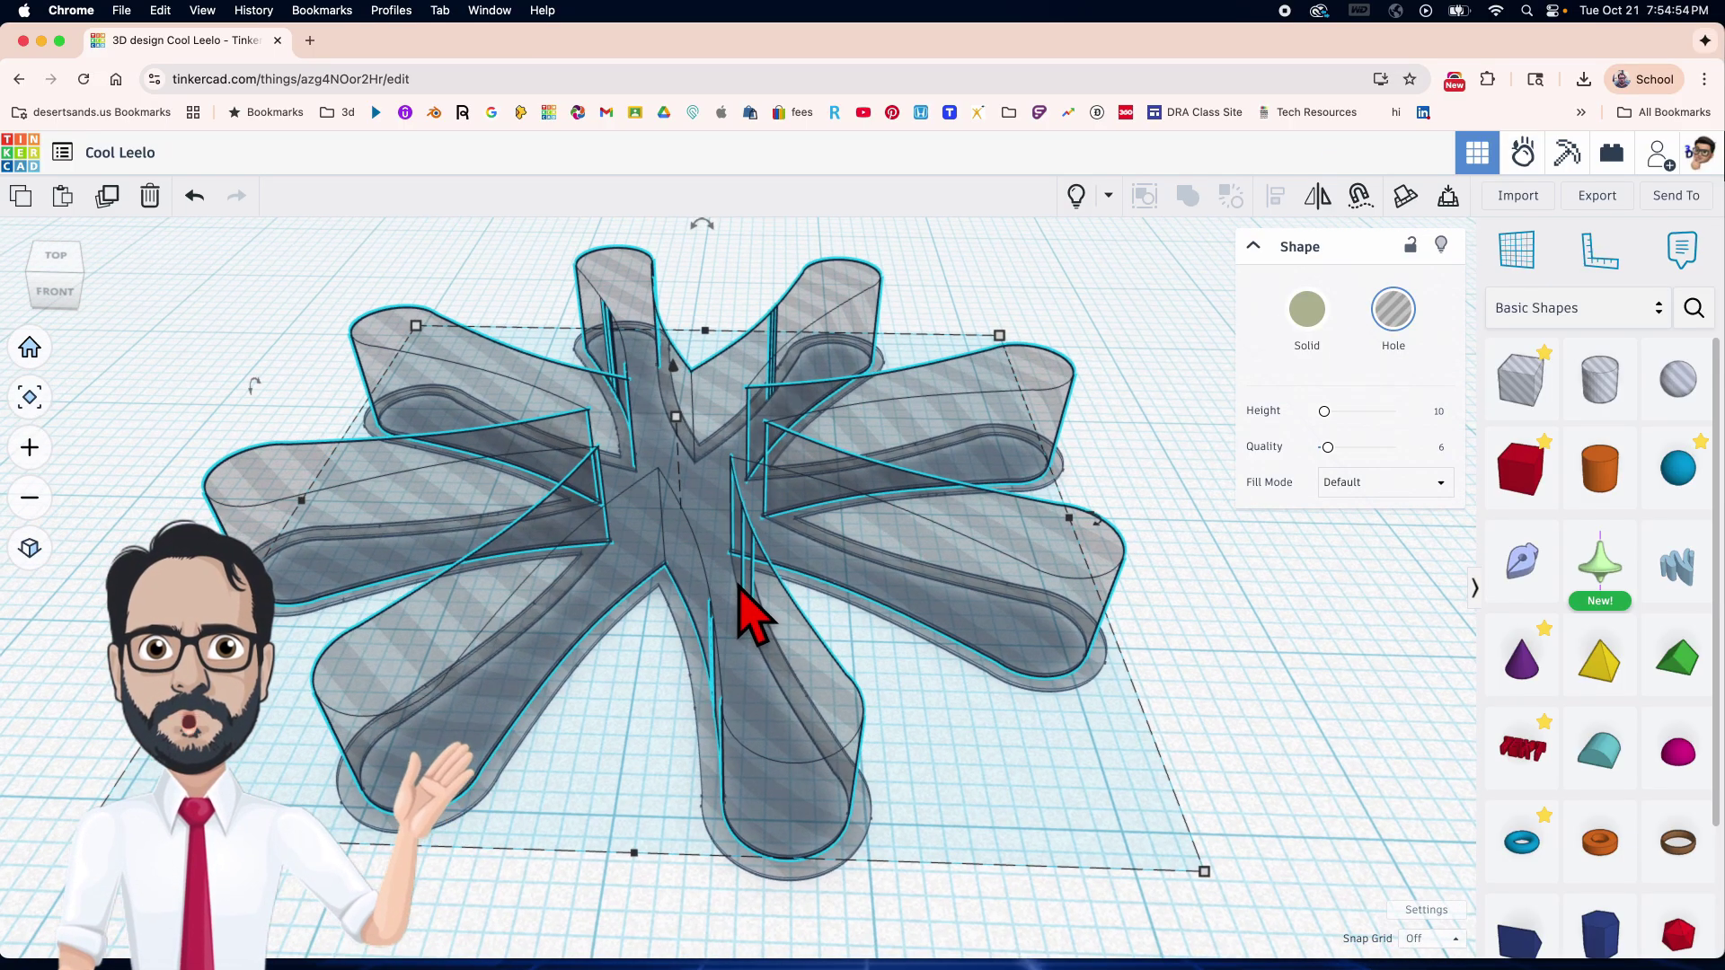
pyautogui.scroll(4, 718, 590)
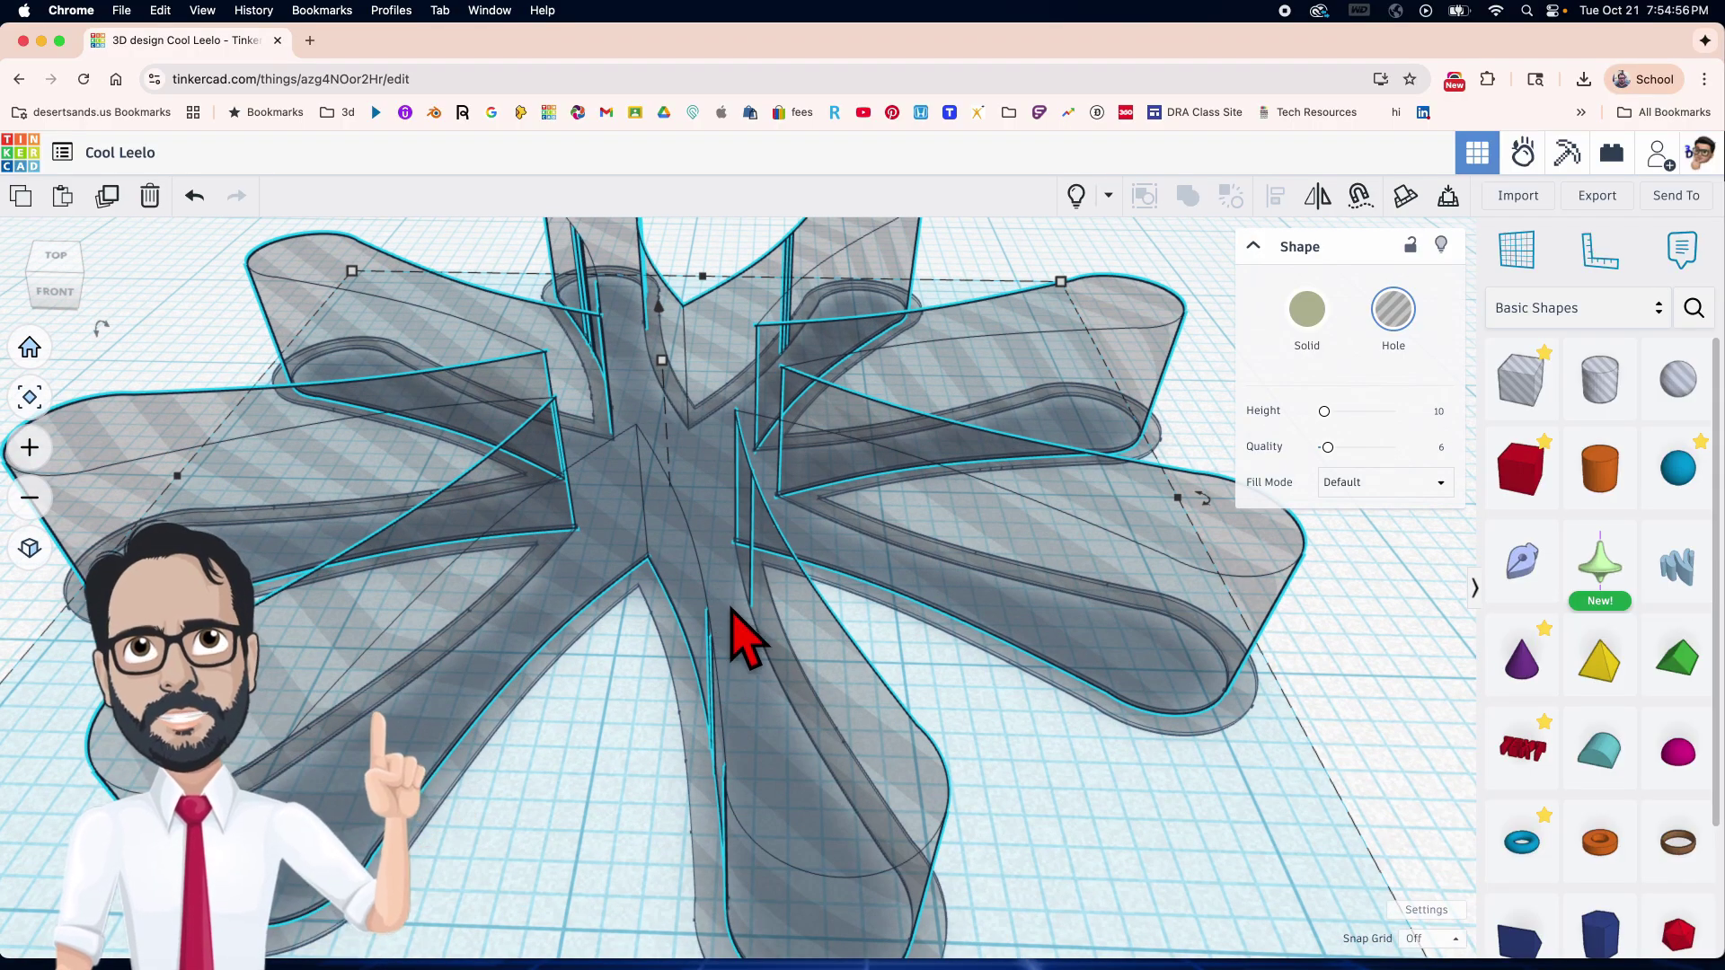
pyautogui.moveTo(781, 409); pyautogui.dragTo(731, 423, button='right')
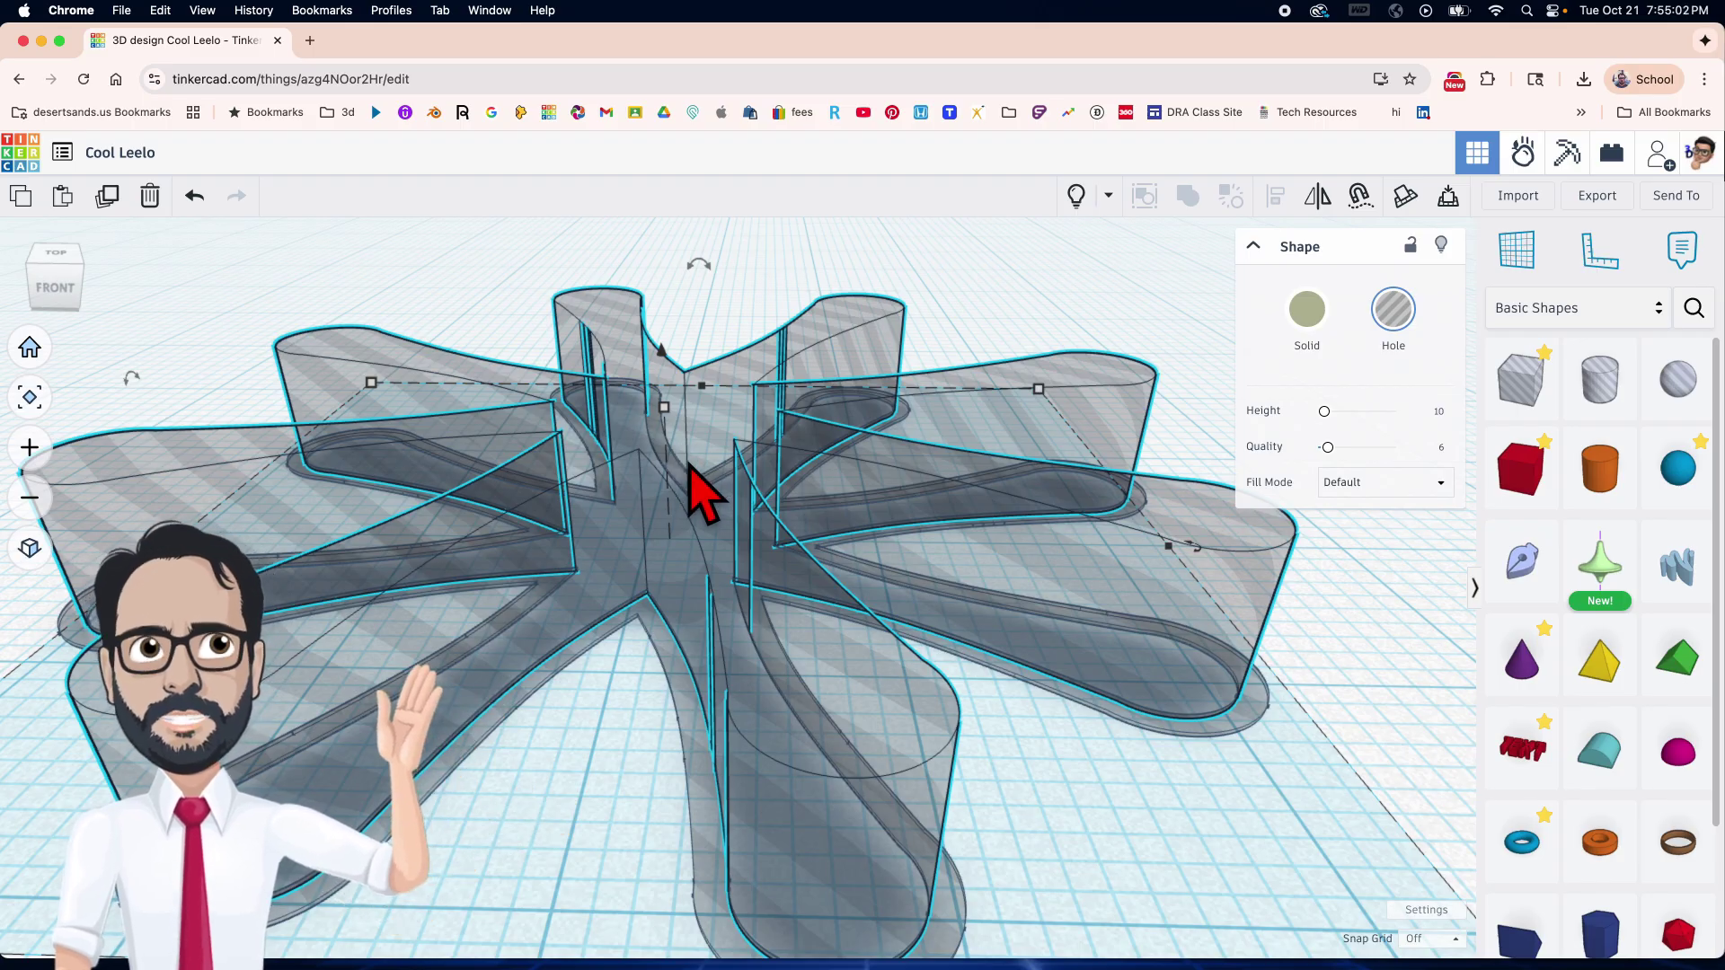
# Set the star hole's height to 6.2.
pyautogui.click(664, 409)
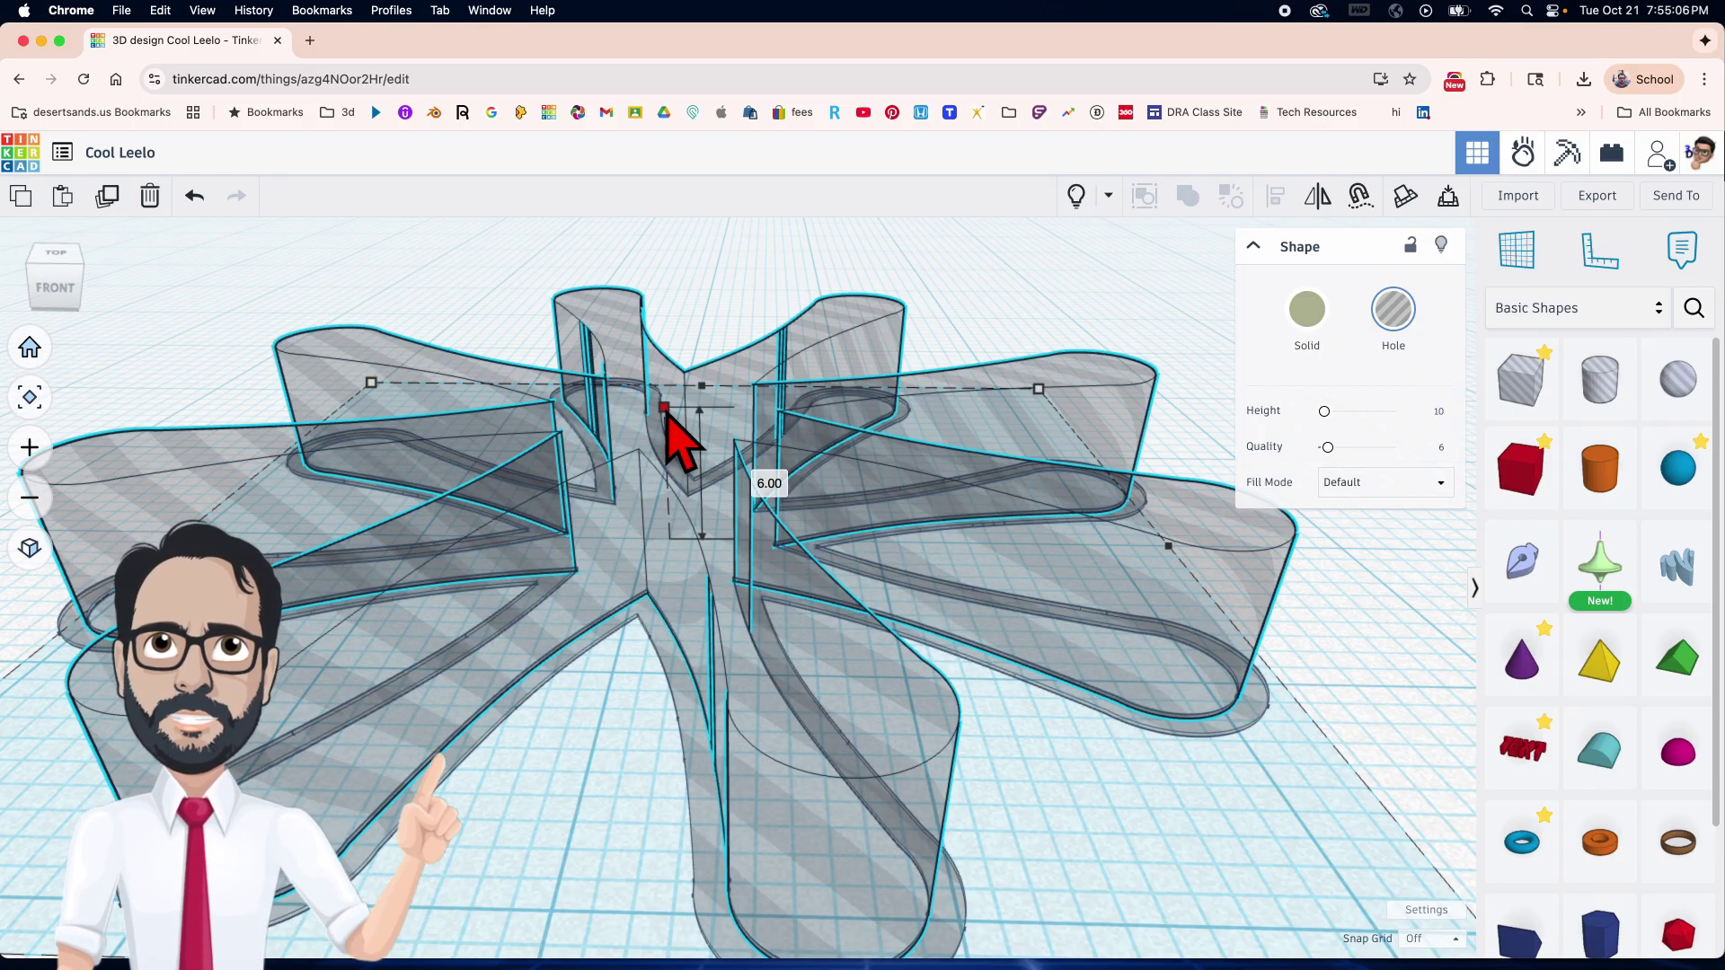
pyautogui.keyDown('shift'); pyautogui.moveTo(665, 411); pyautogui.dragTo(667, 410); pyautogui.keyUp('shift')
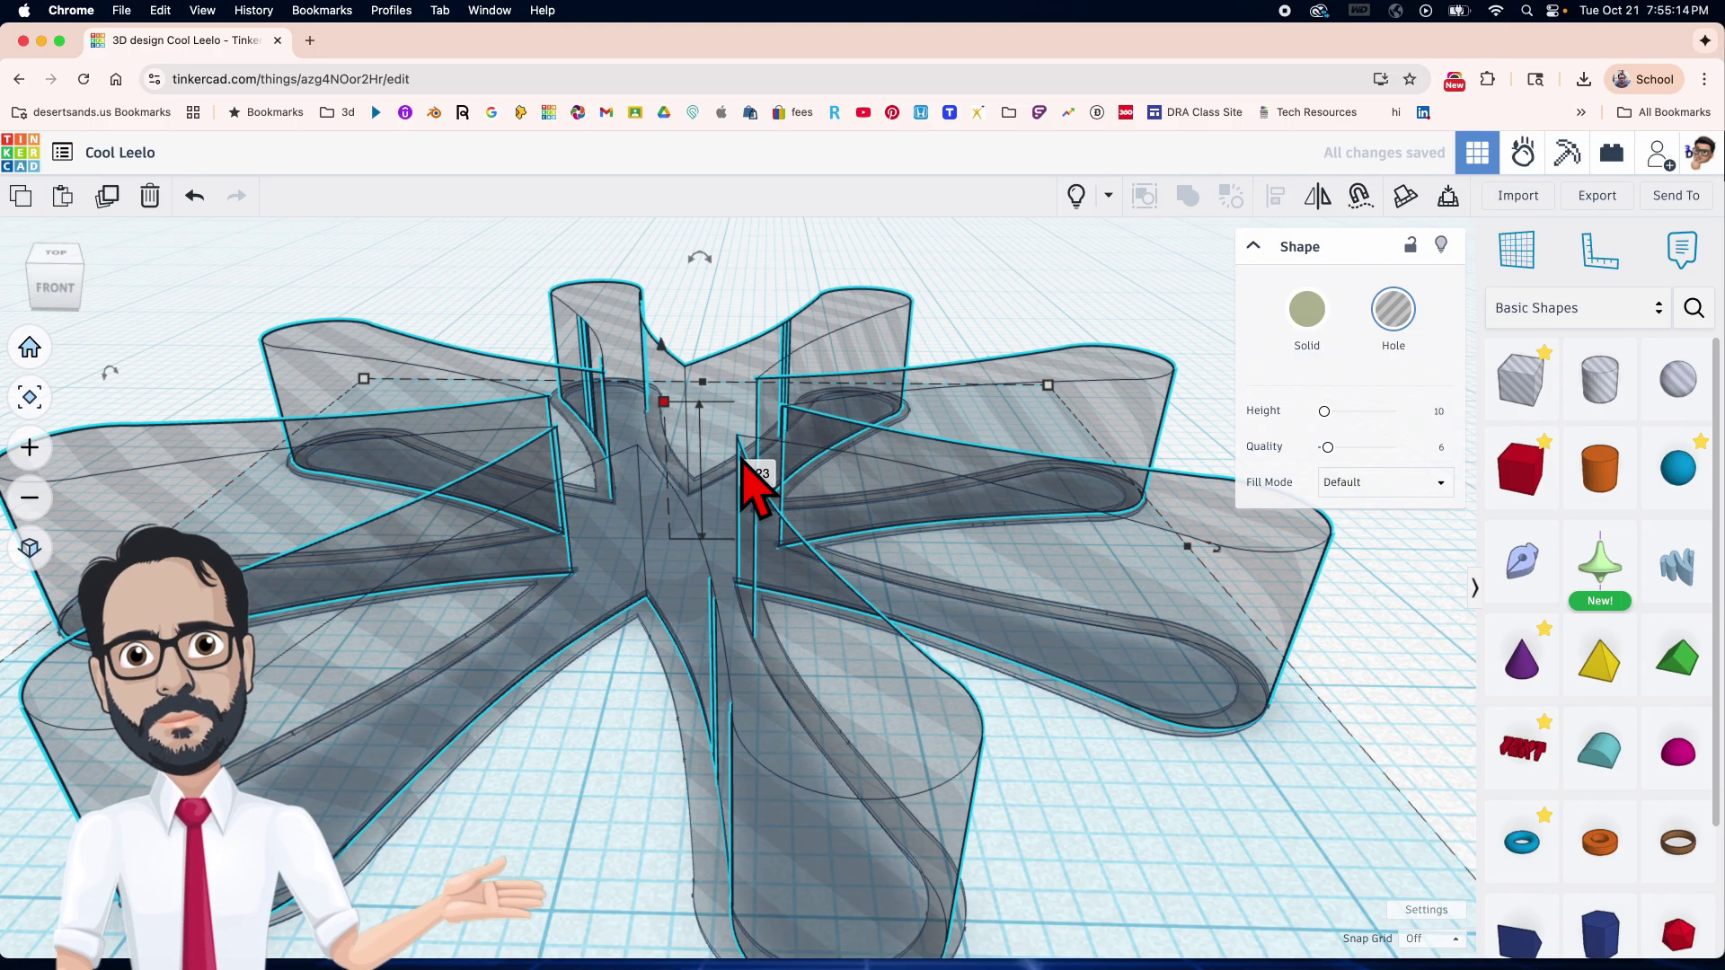
pyautogui.click(749, 472)
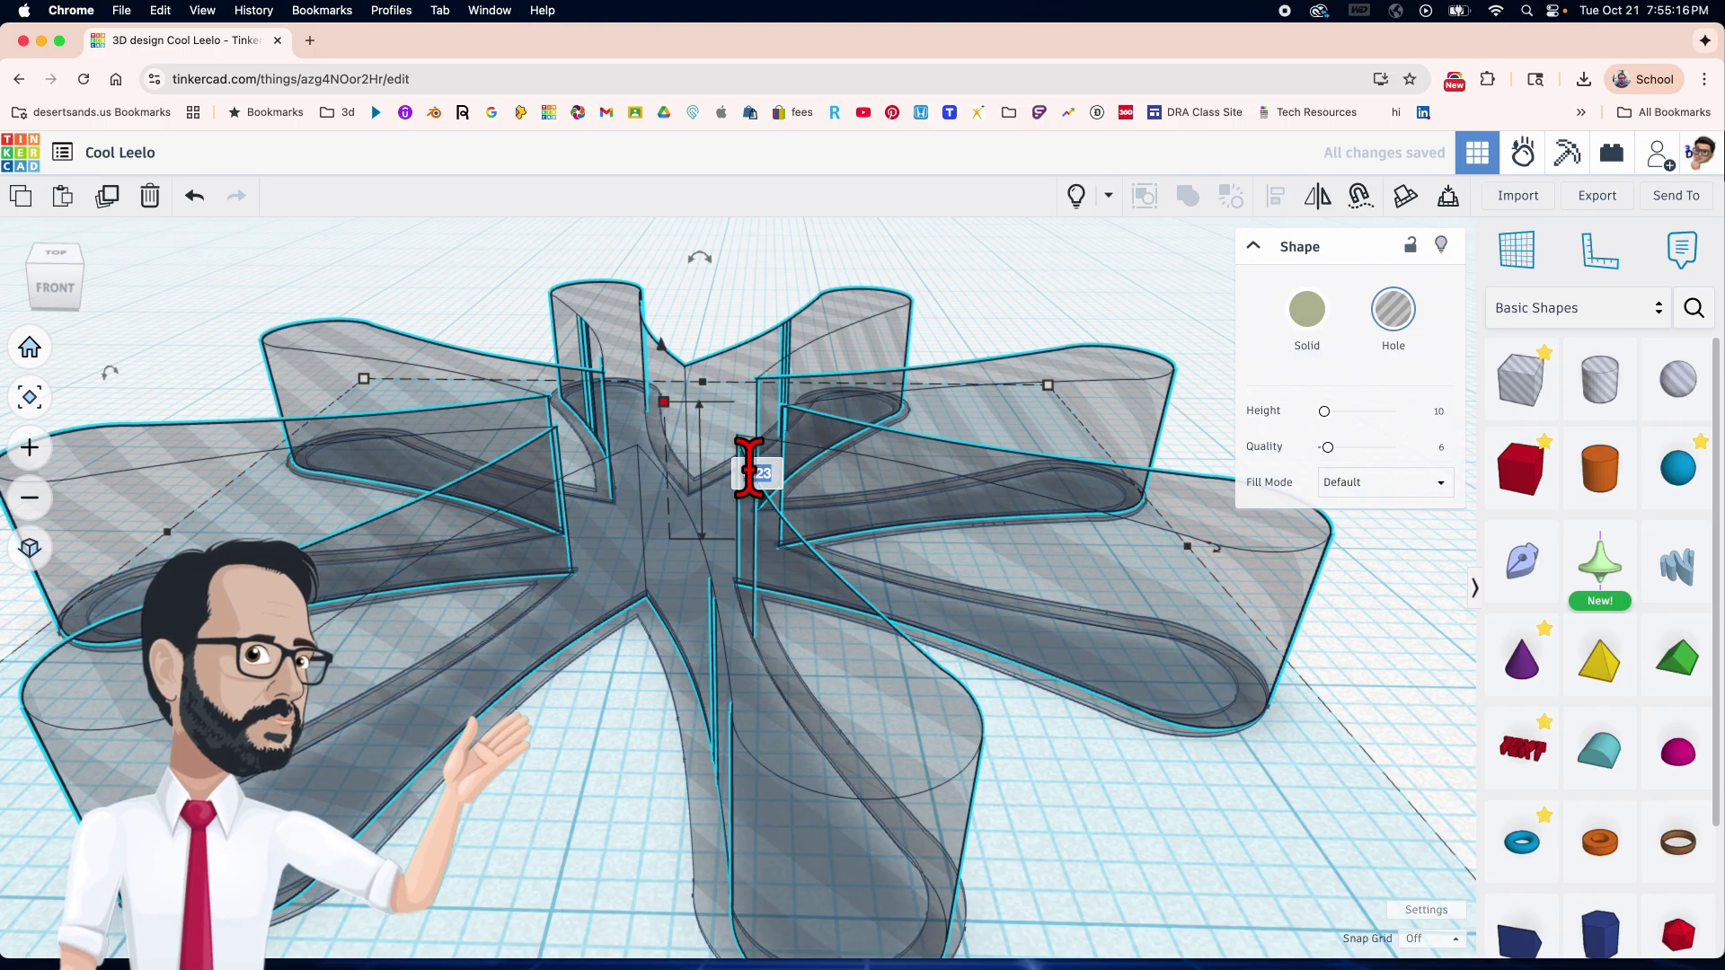
pyautogui.write('6.2')
pyautogui.press('Return')
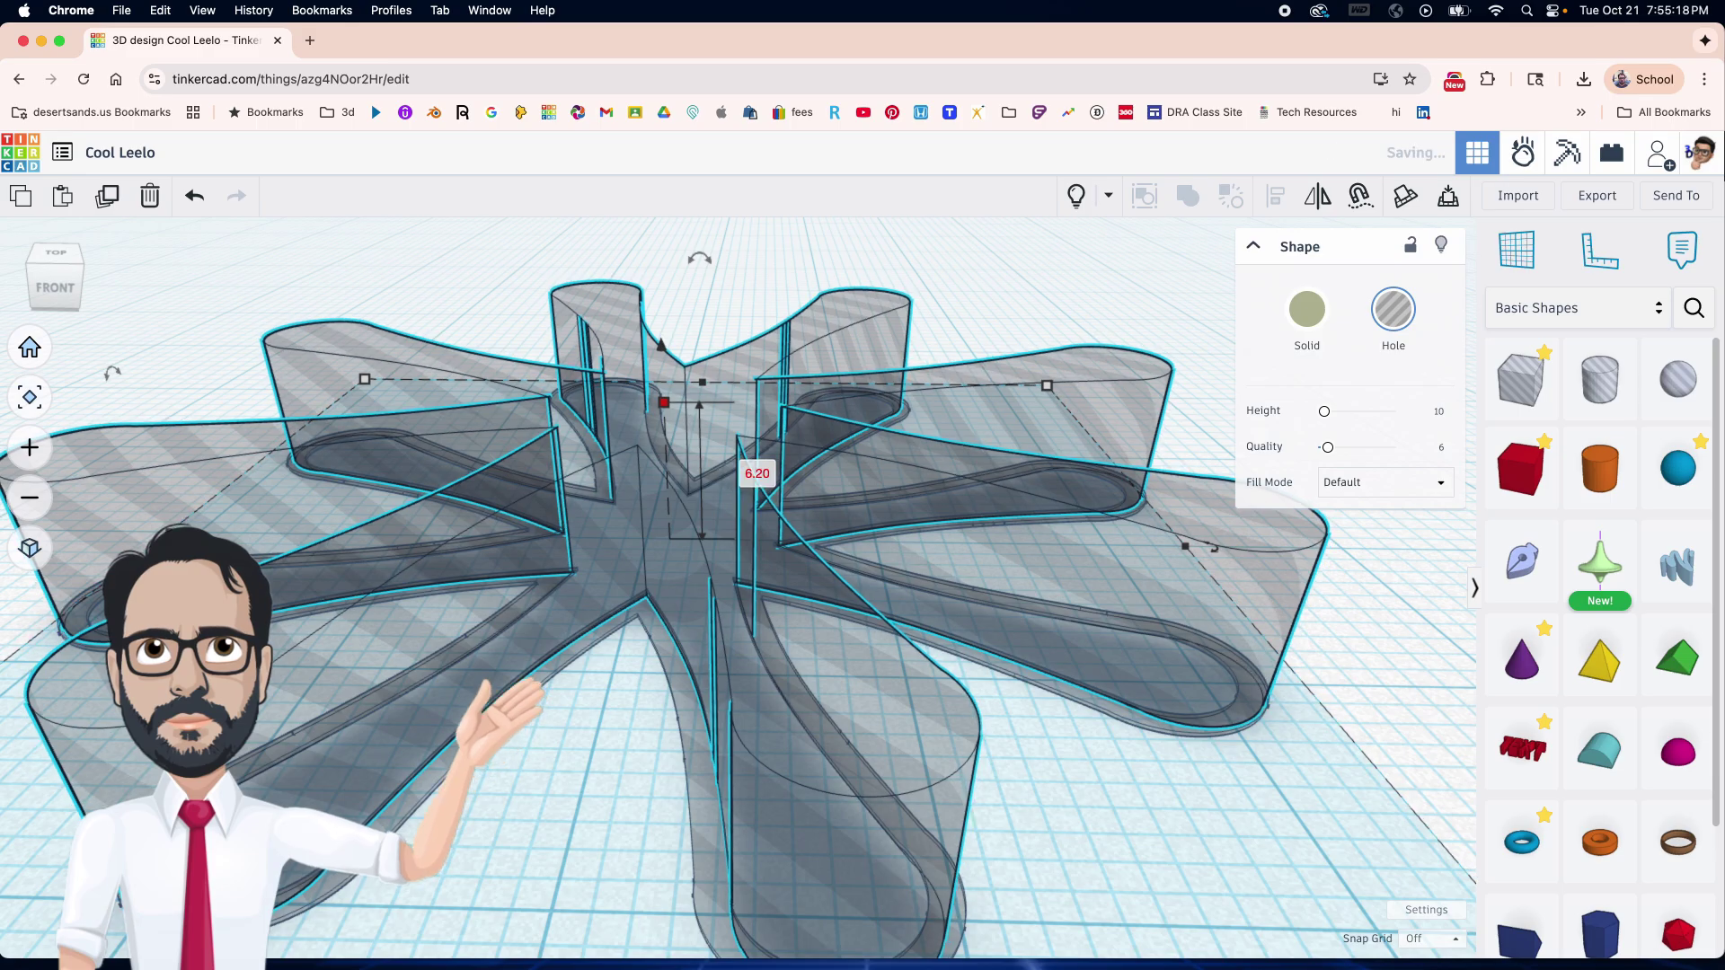
# Reselect the star hole and reduce its height to 0.09.
pyautogui.scroll(-5, 732, 647)
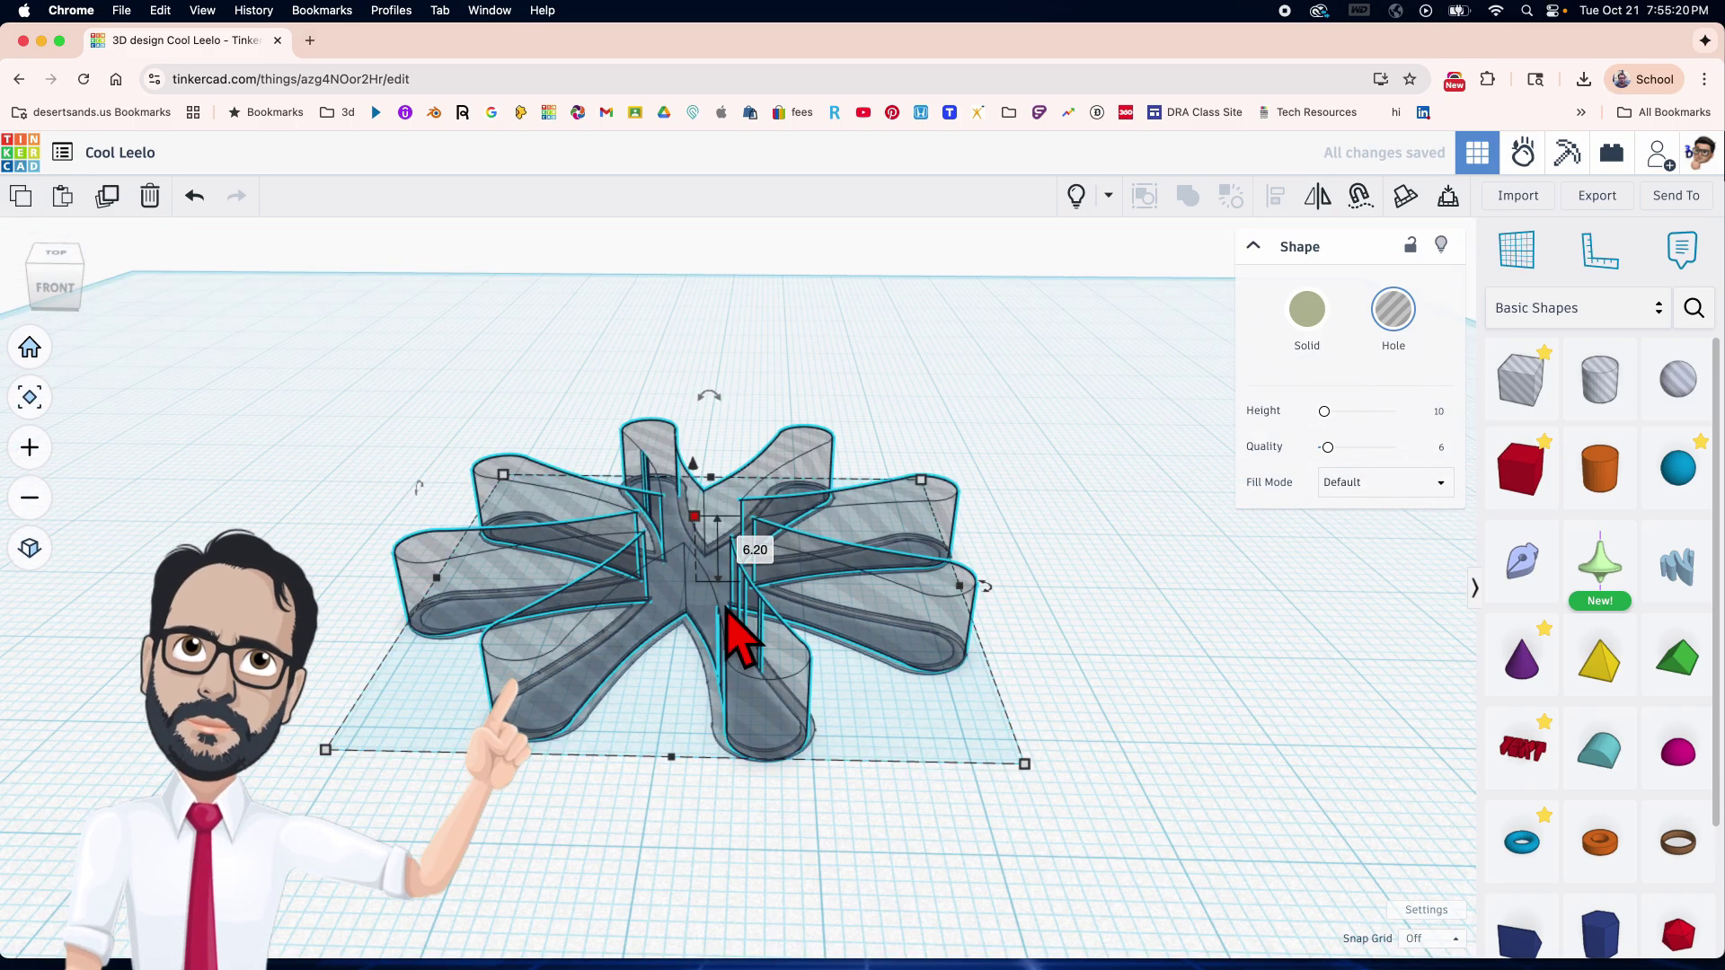
pyautogui.click(650, 775)
pyautogui.scroll(3, 649, 778)
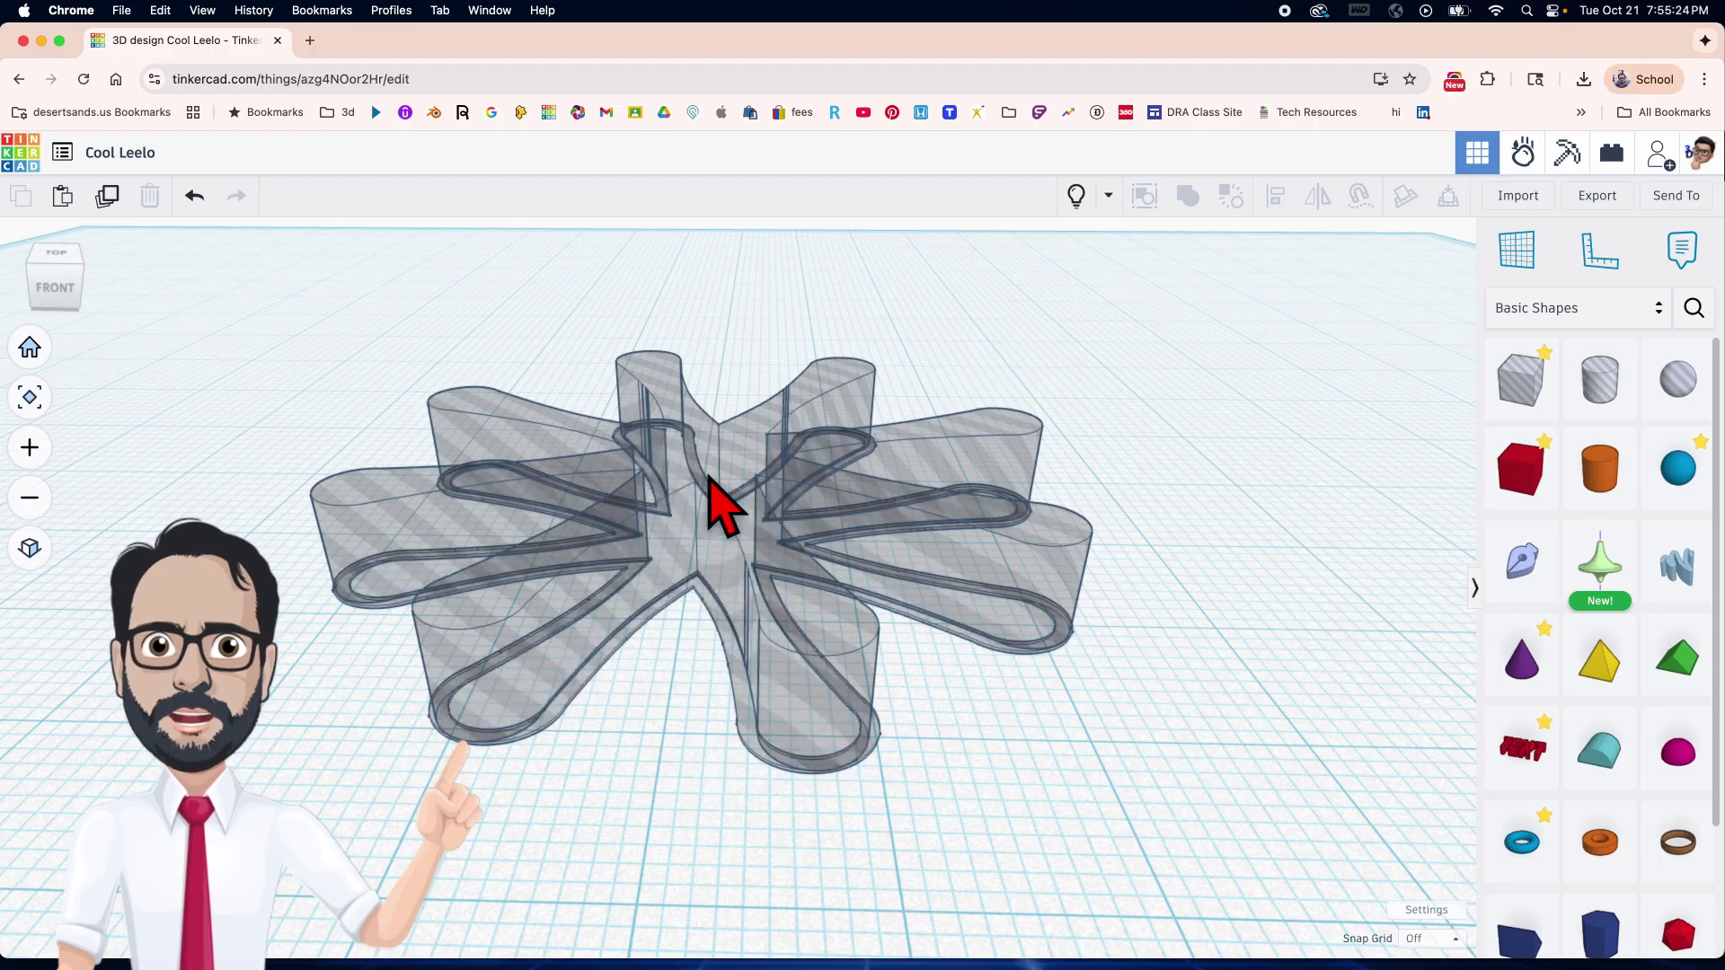
pyautogui.click(719, 503)
pyautogui.scroll(3, 714, 516)
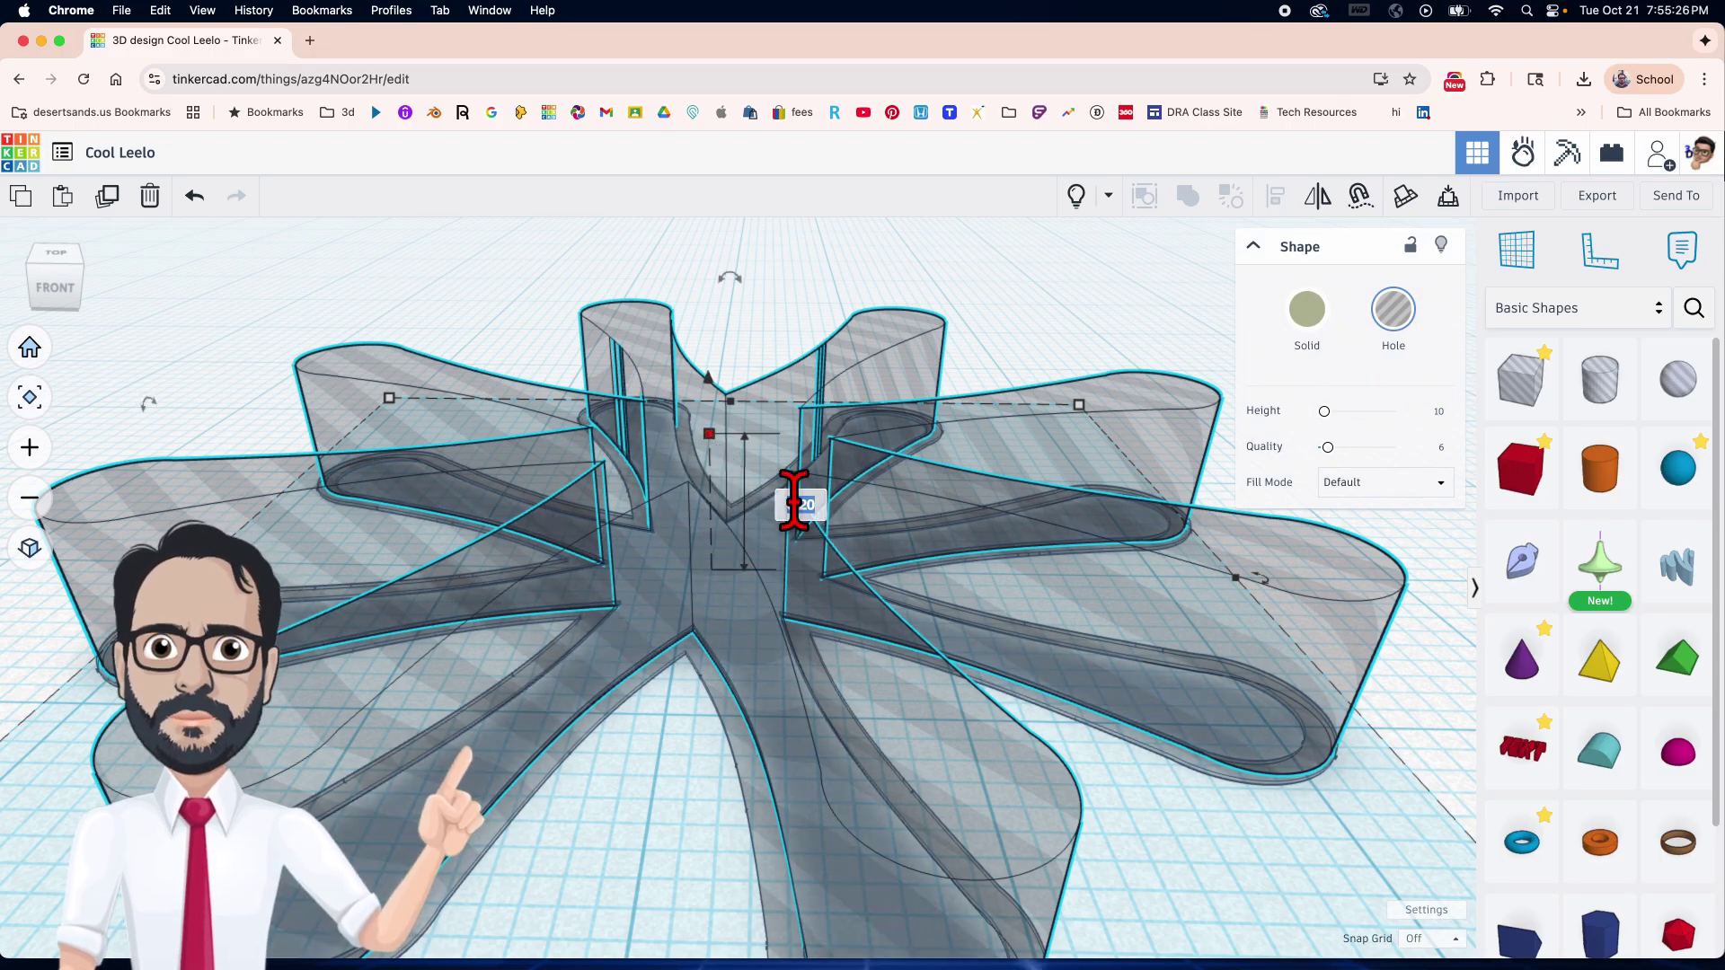
pyautogui.press('Return')
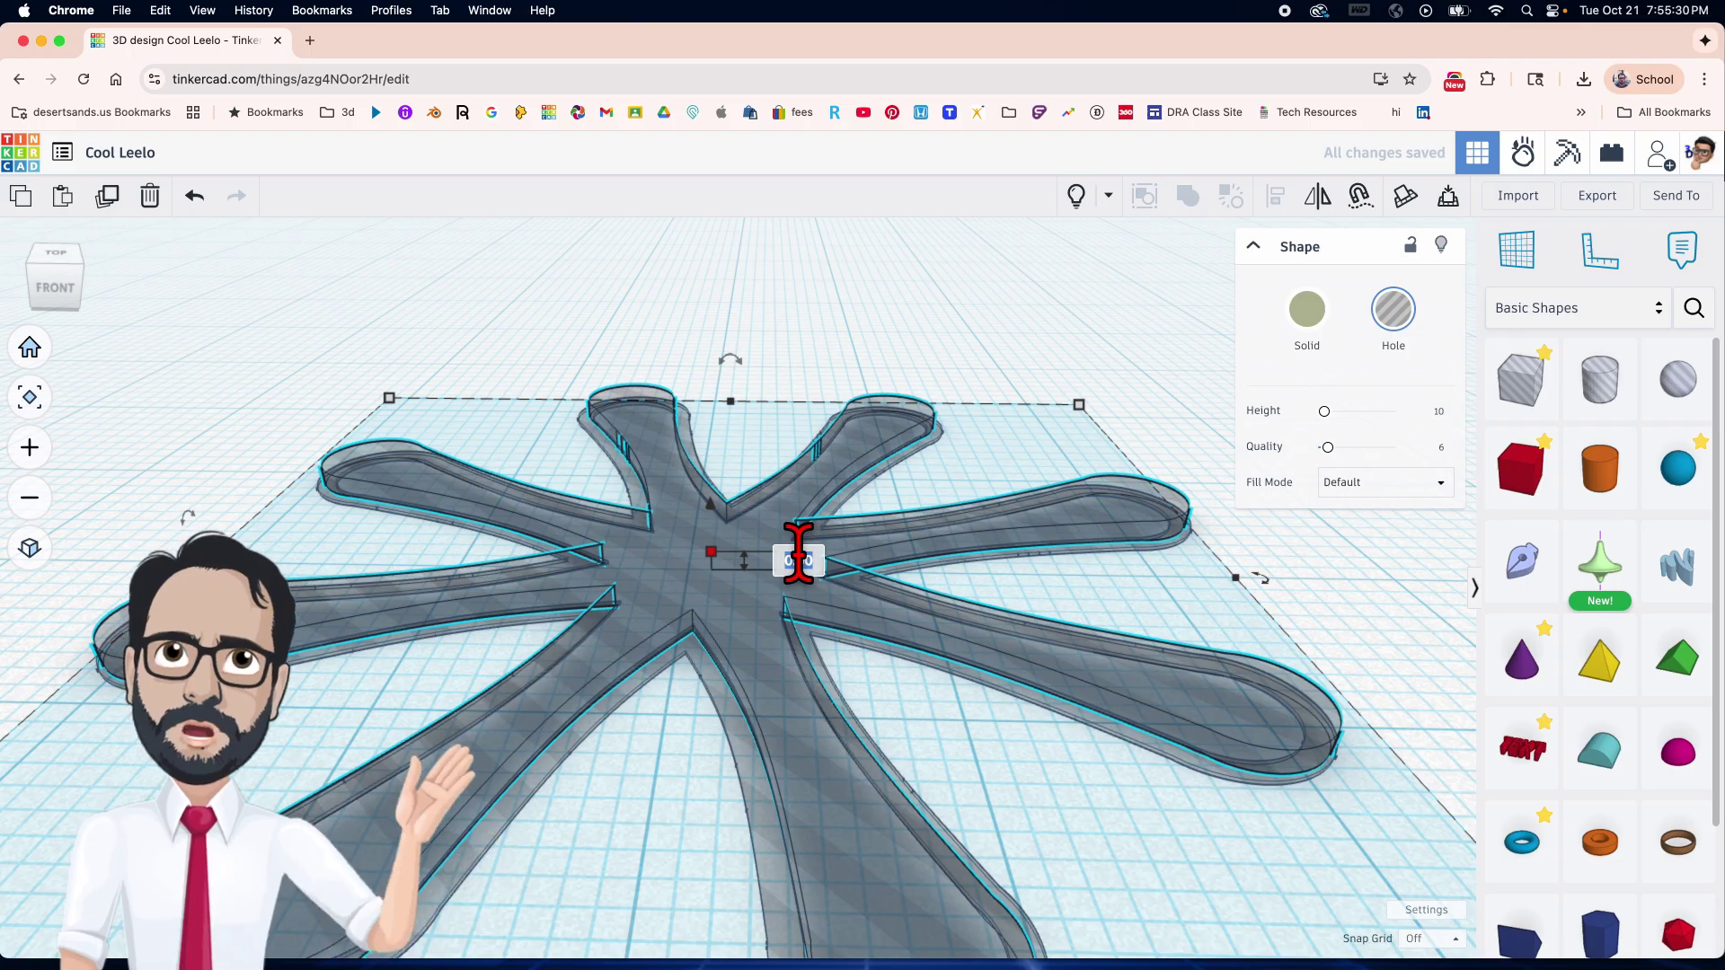
pyautogui.write('.09')
pyautogui.press('Return')
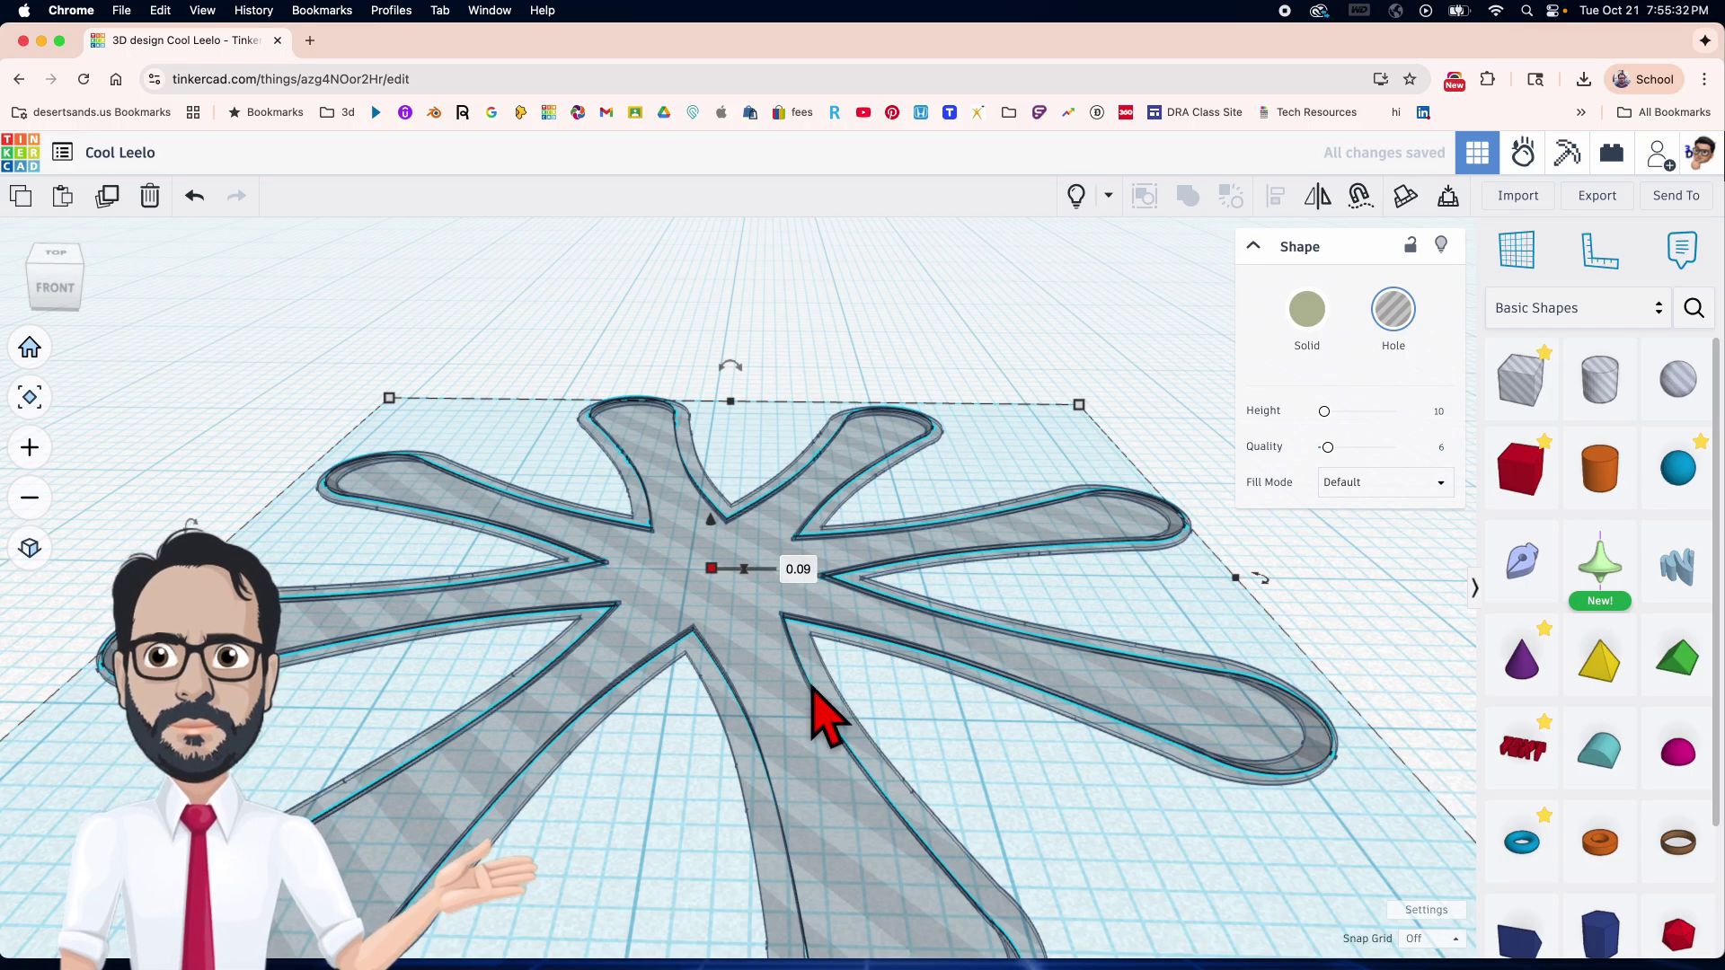
pyautogui.scroll(-5, 817, 714)
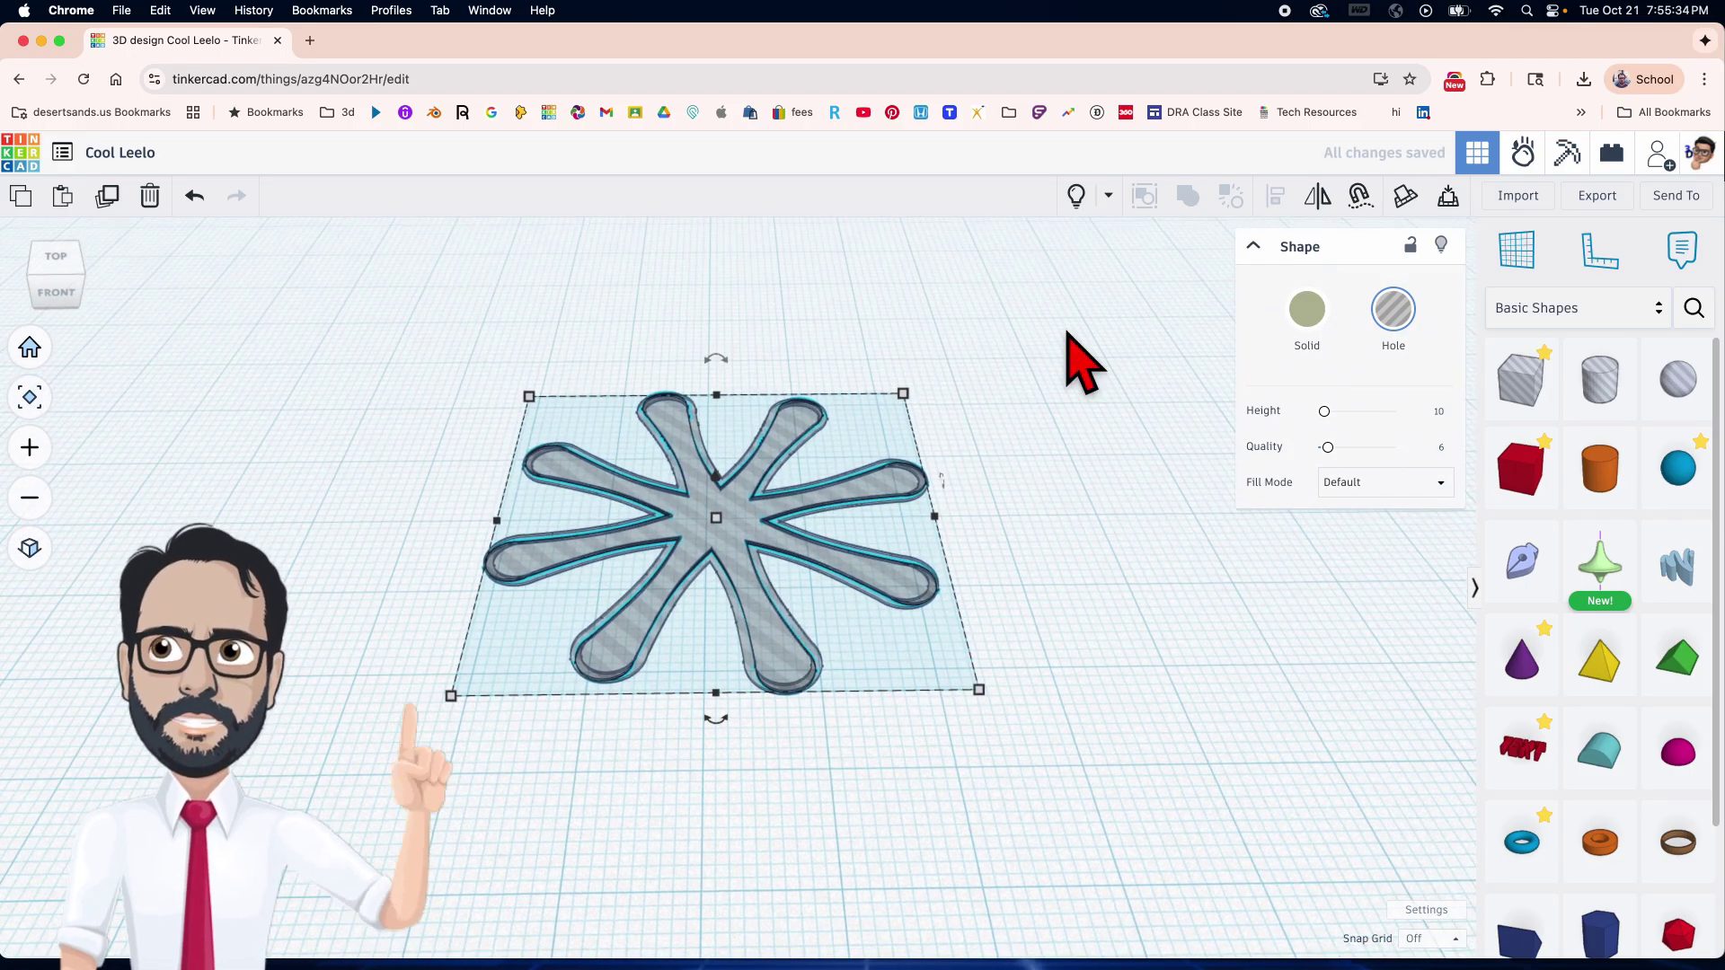
# Group the orange disc with the flat star hole so the star is cut into it.
pyautogui.click(1079, 198)
pyautogui.rightClick(1038, 444)
pyautogui.click(1034, 501)
pyautogui.moveTo(419, 372); pyautogui.dragTo(1021, 718)
pyautogui.press('super+g')
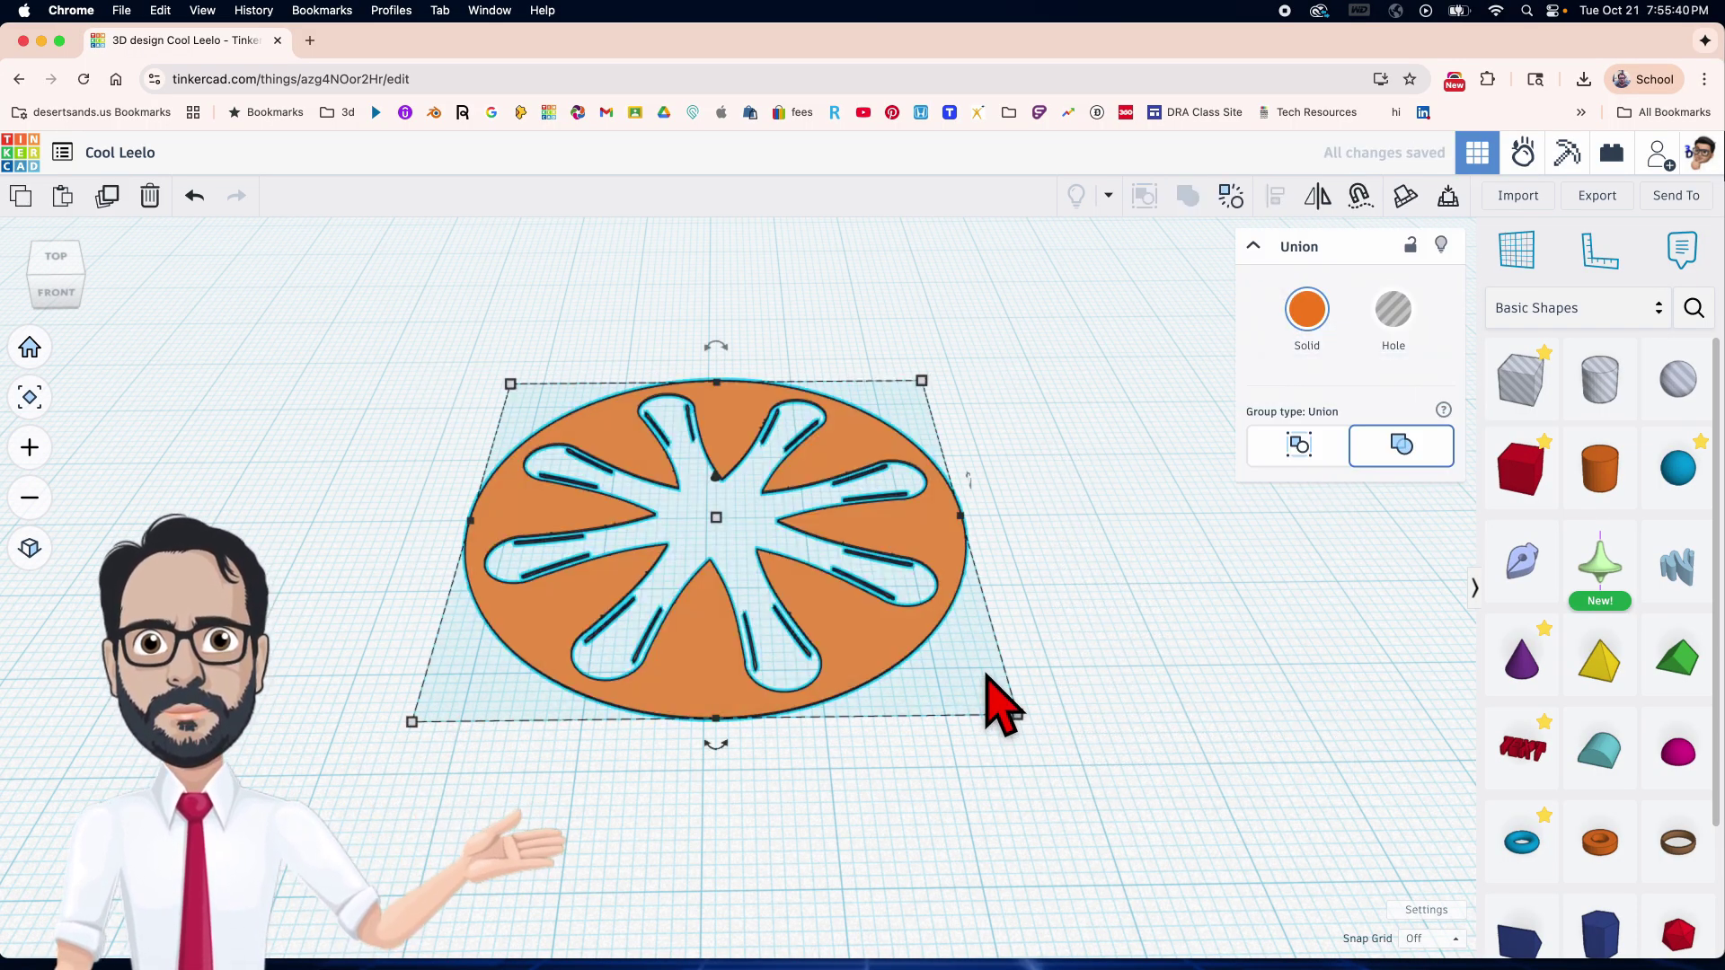
pyautogui.moveTo(730, 611); pyautogui.dragTo(773, 705, button='right')
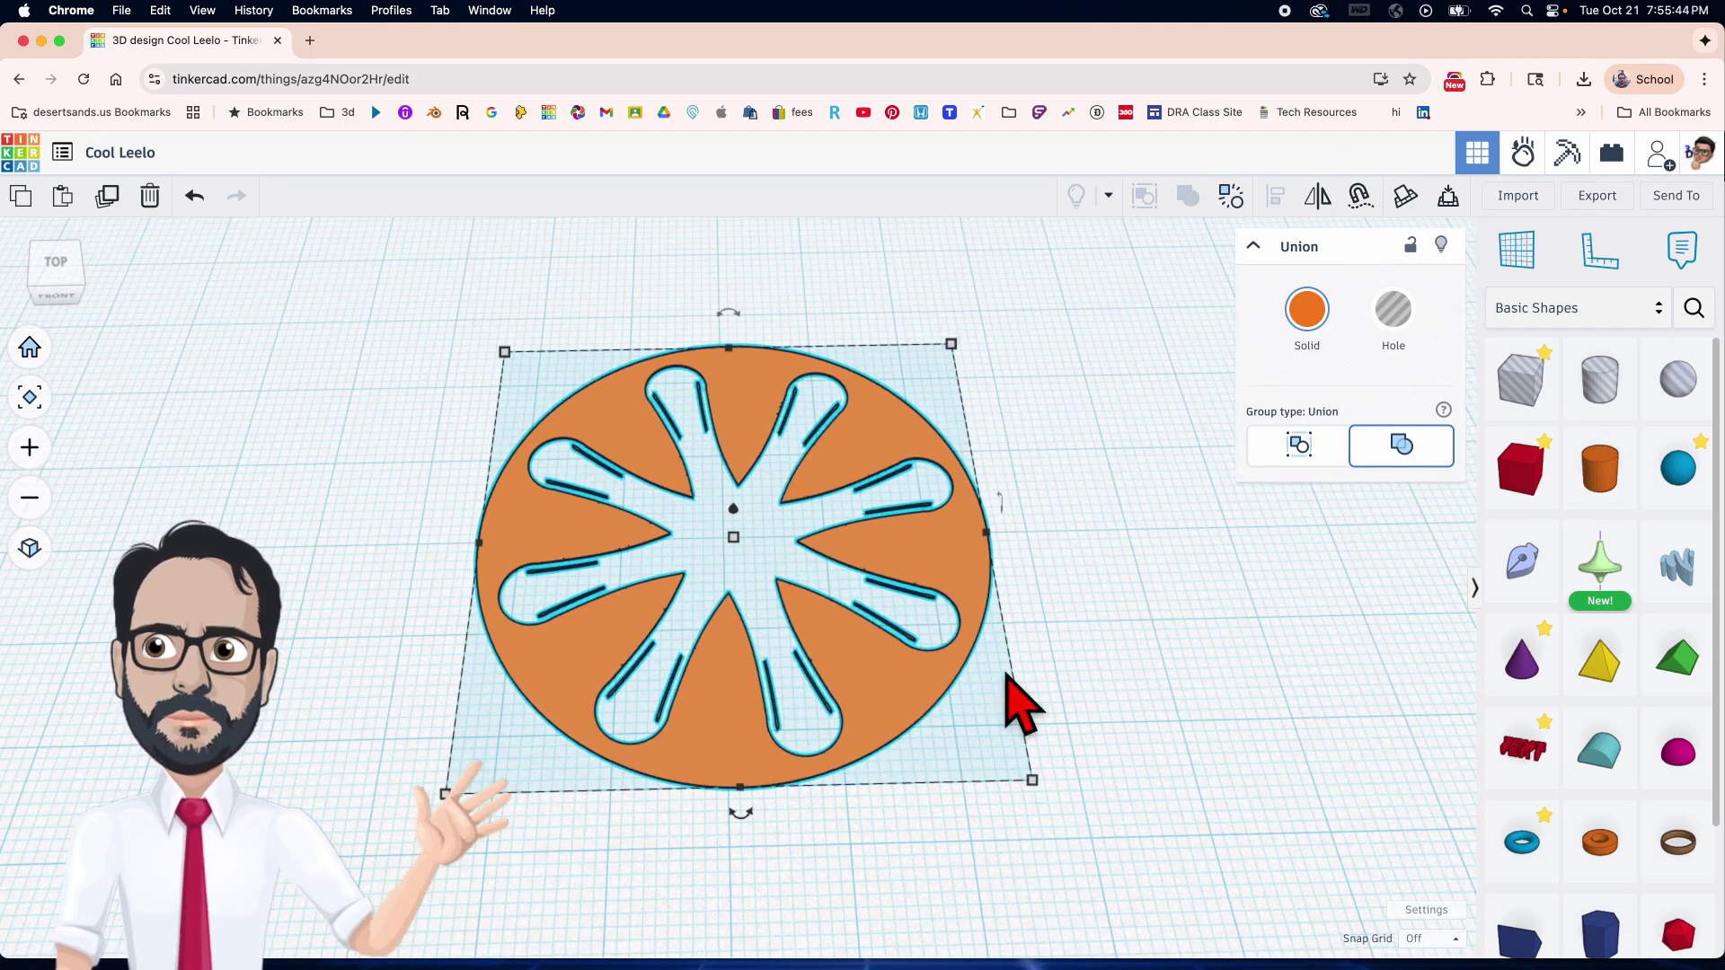
# Place a Box hole on the disc and narrow it with its side handle.
pyautogui.click(1604, 396)
pyautogui.moveTo(1603, 396); pyautogui.dragTo(1141, 620)
pyautogui.press('Delete')
pyautogui.moveTo(1532, 406); pyautogui.dragTo(832, 662)
pyautogui.moveTo(931, 632); pyautogui.dragTo(748, 662)
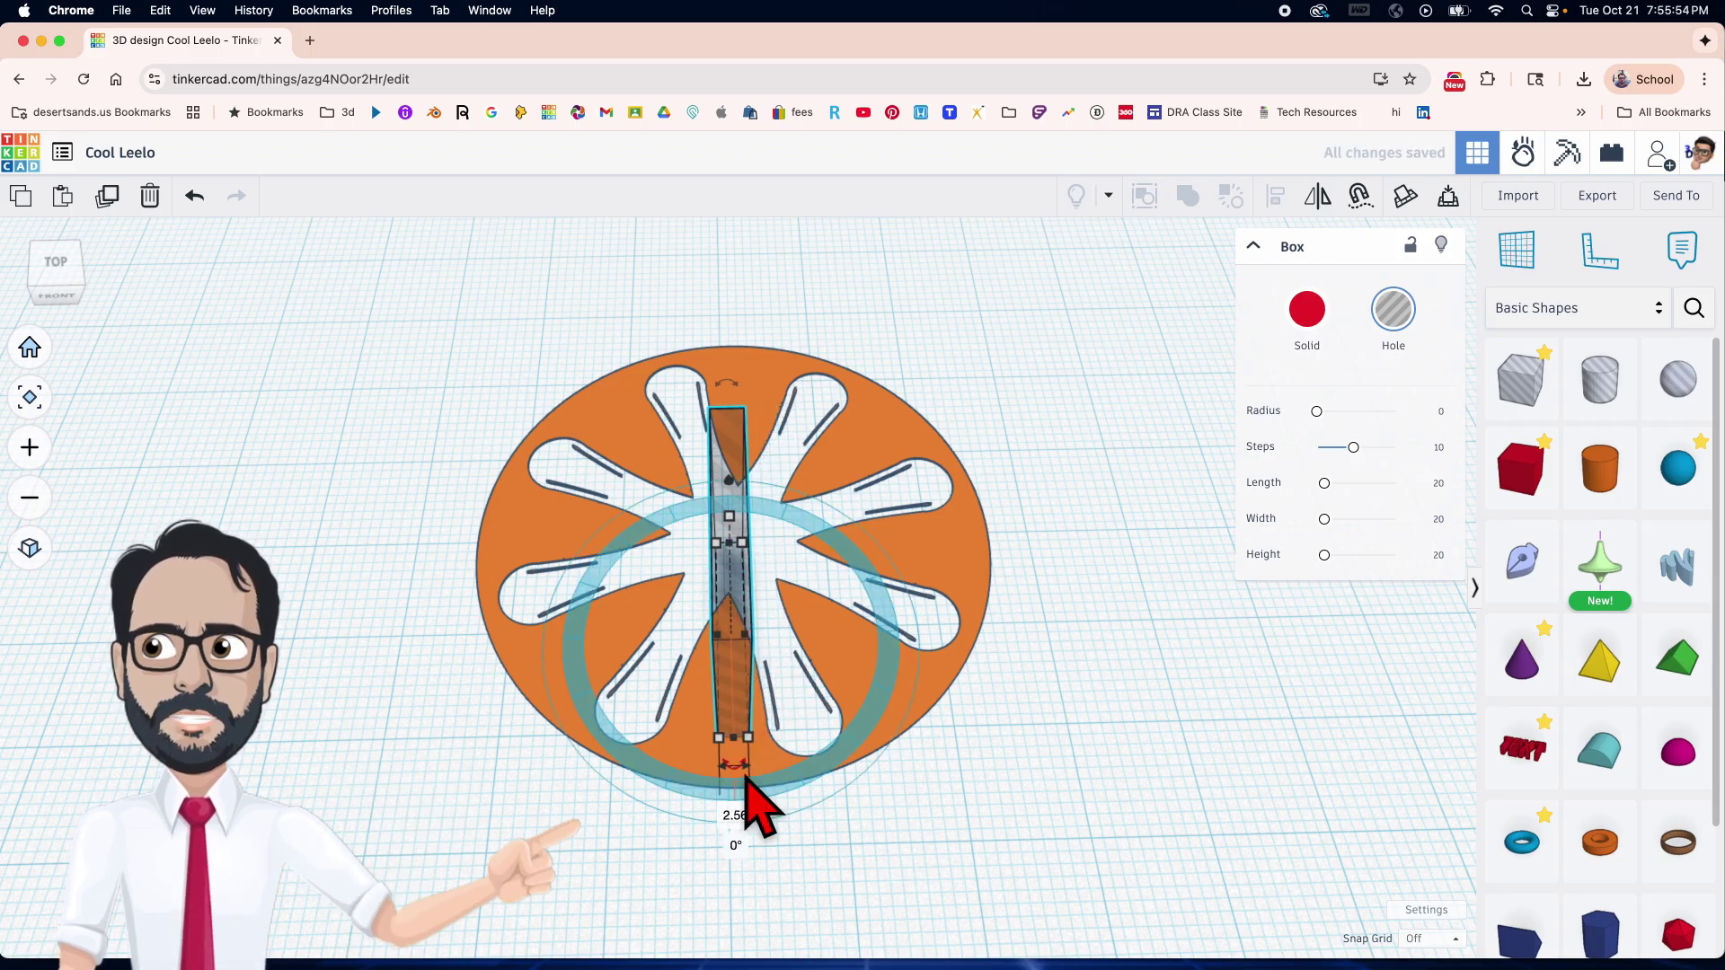
# Size the box hole to width 2 and length 10.
pyautogui.click(734, 815)
pyautogui.write('2')
pyautogui.press('Return')
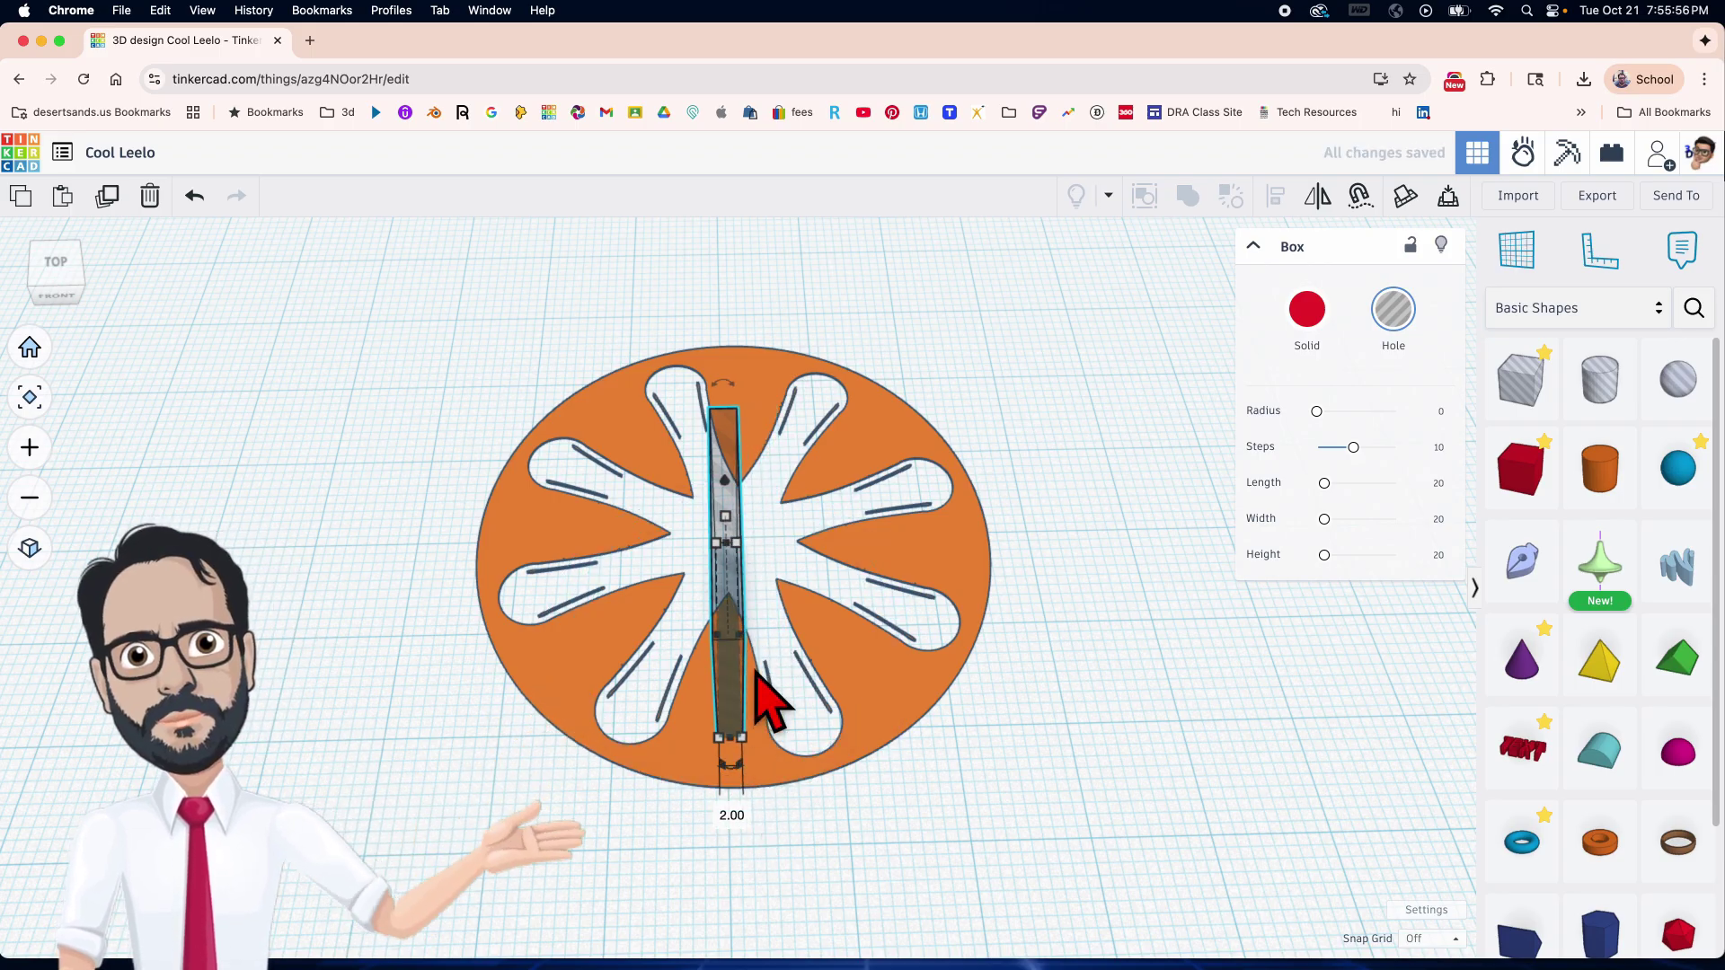
pyautogui.moveTo(719, 519); pyautogui.dragTo(736, 639)
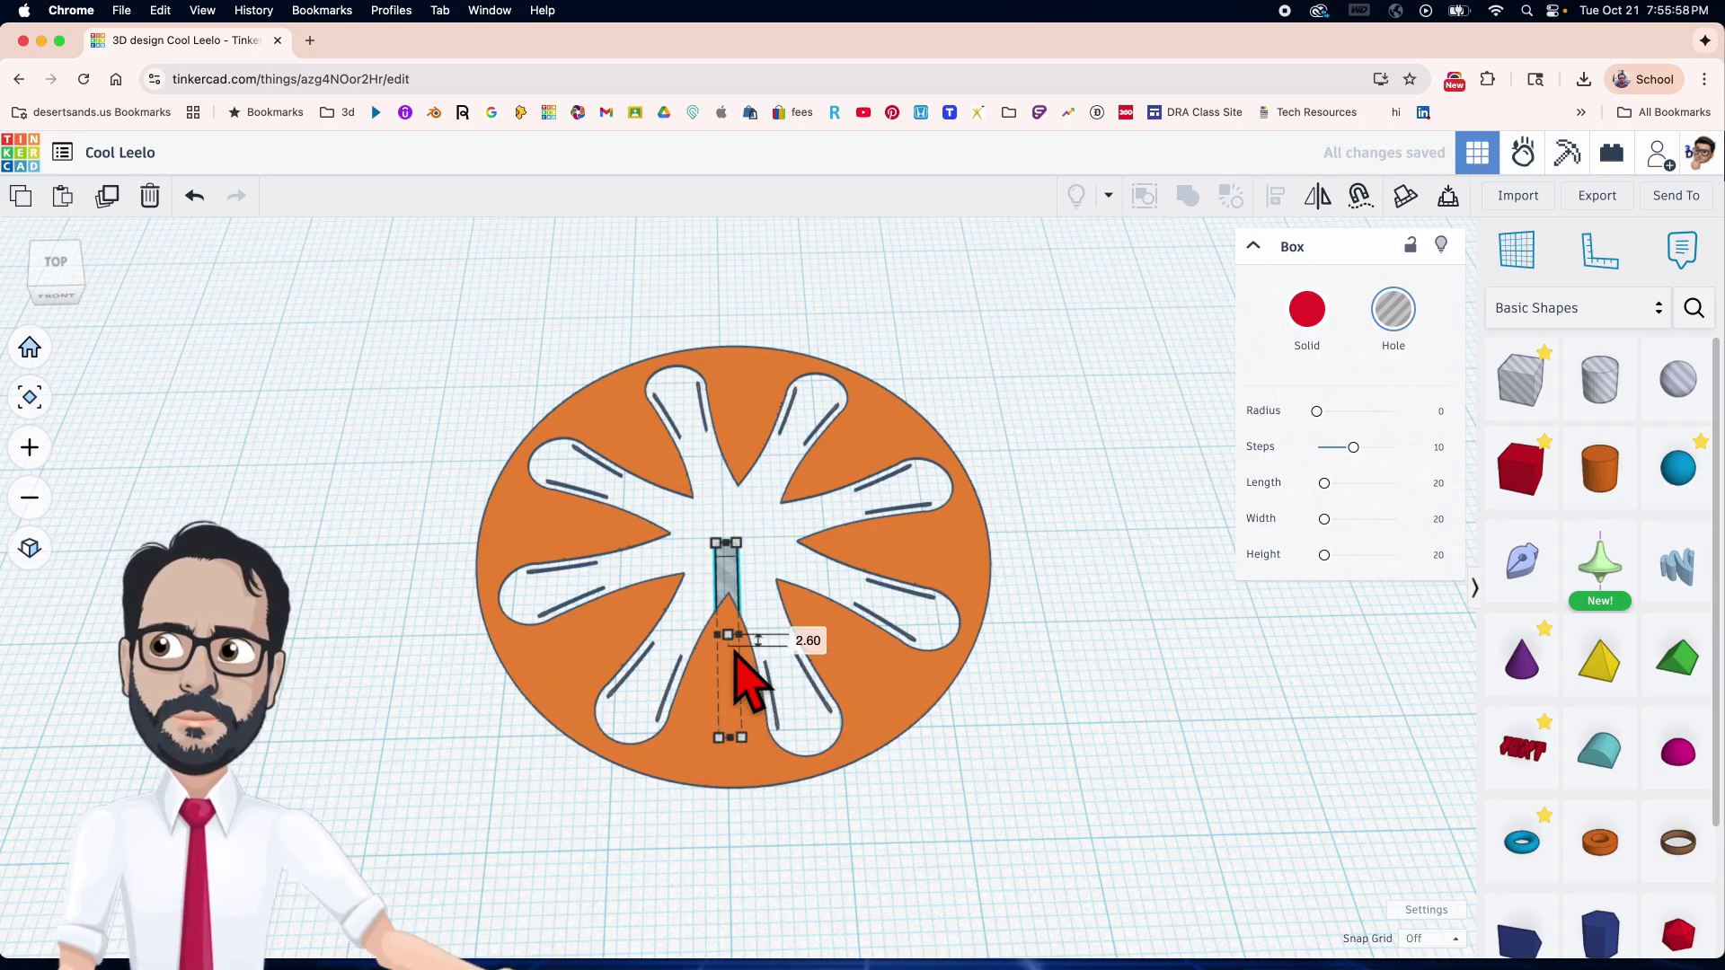
pyautogui.press('super+z')
pyautogui.scroll(3, 755, 590)
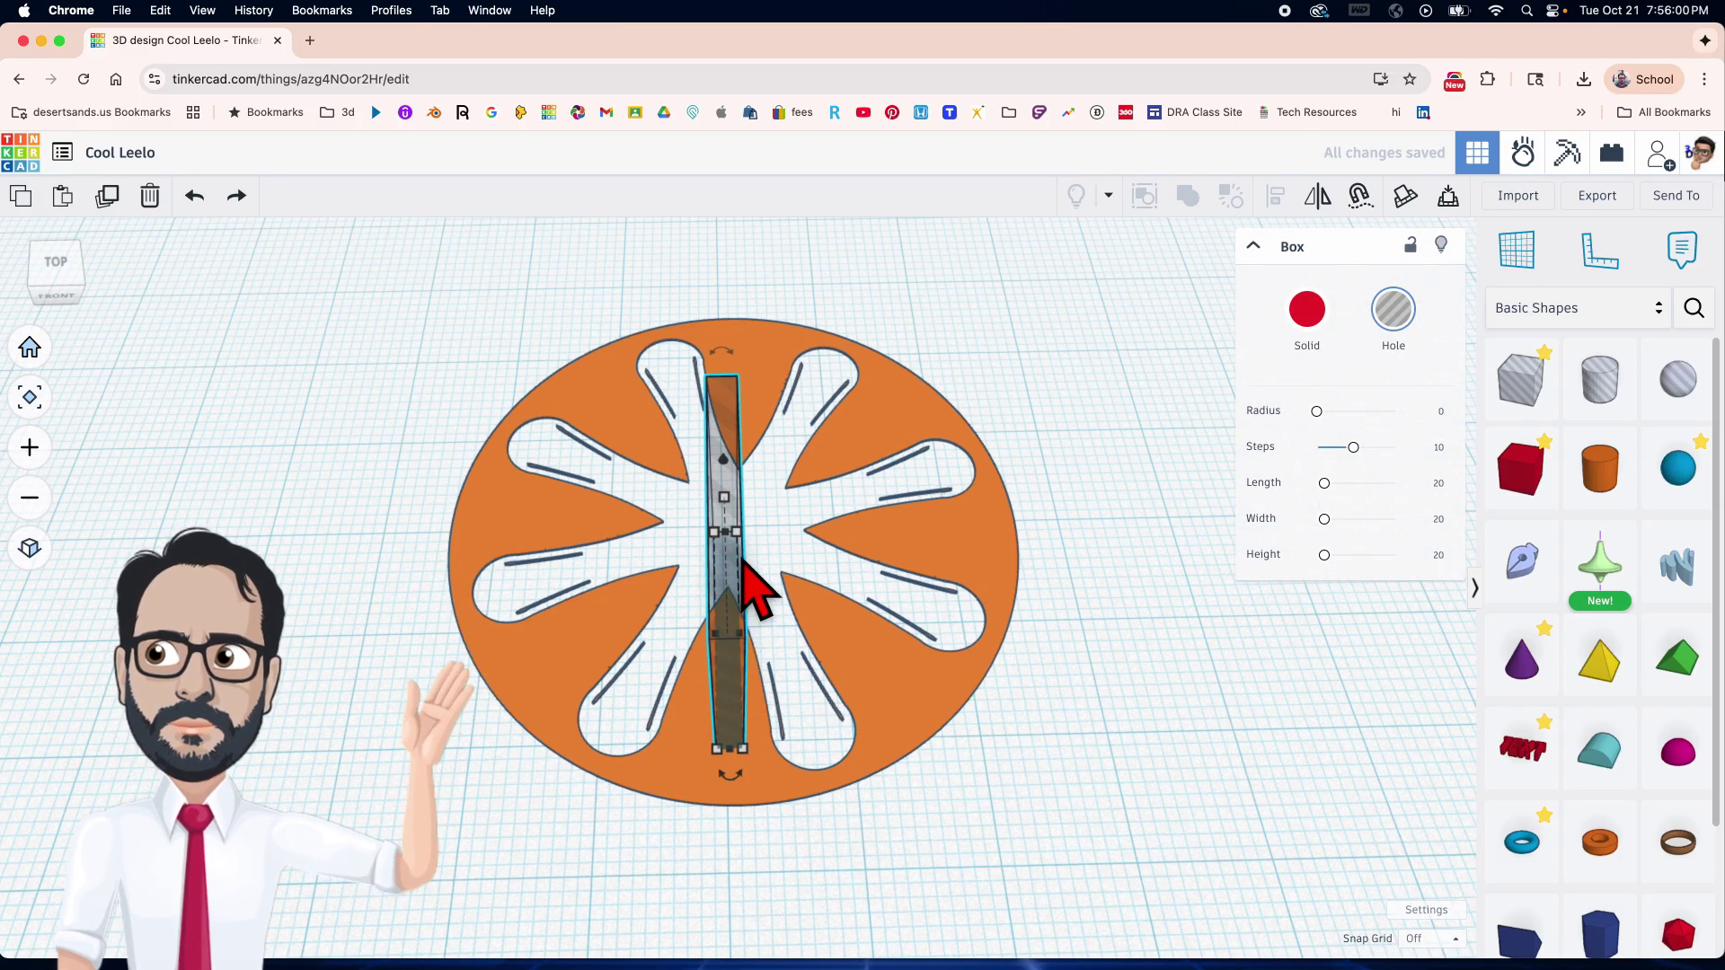
pyautogui.moveTo(726, 537); pyautogui.dragTo(729, 567)
pyautogui.click(624, 663)
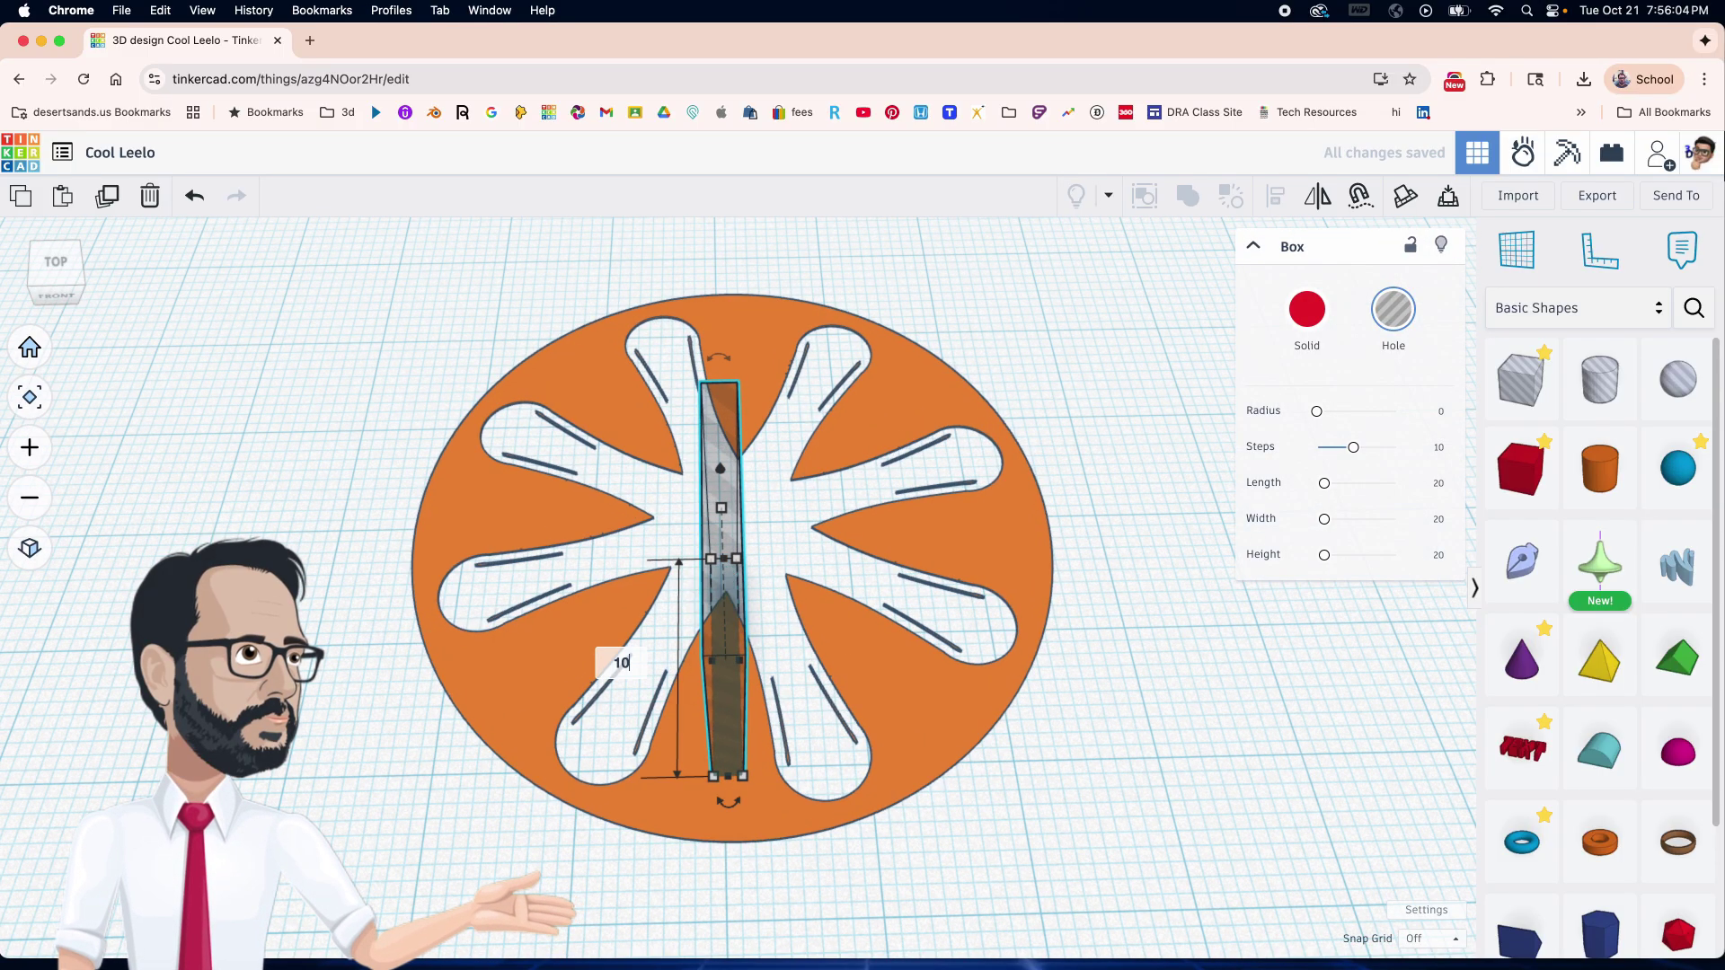
pyautogui.press('Return')
# Thin the box hole to about 1.06 wide and turn the star-cut disc to 17°.
pyautogui.scroll(2, 781, 710)
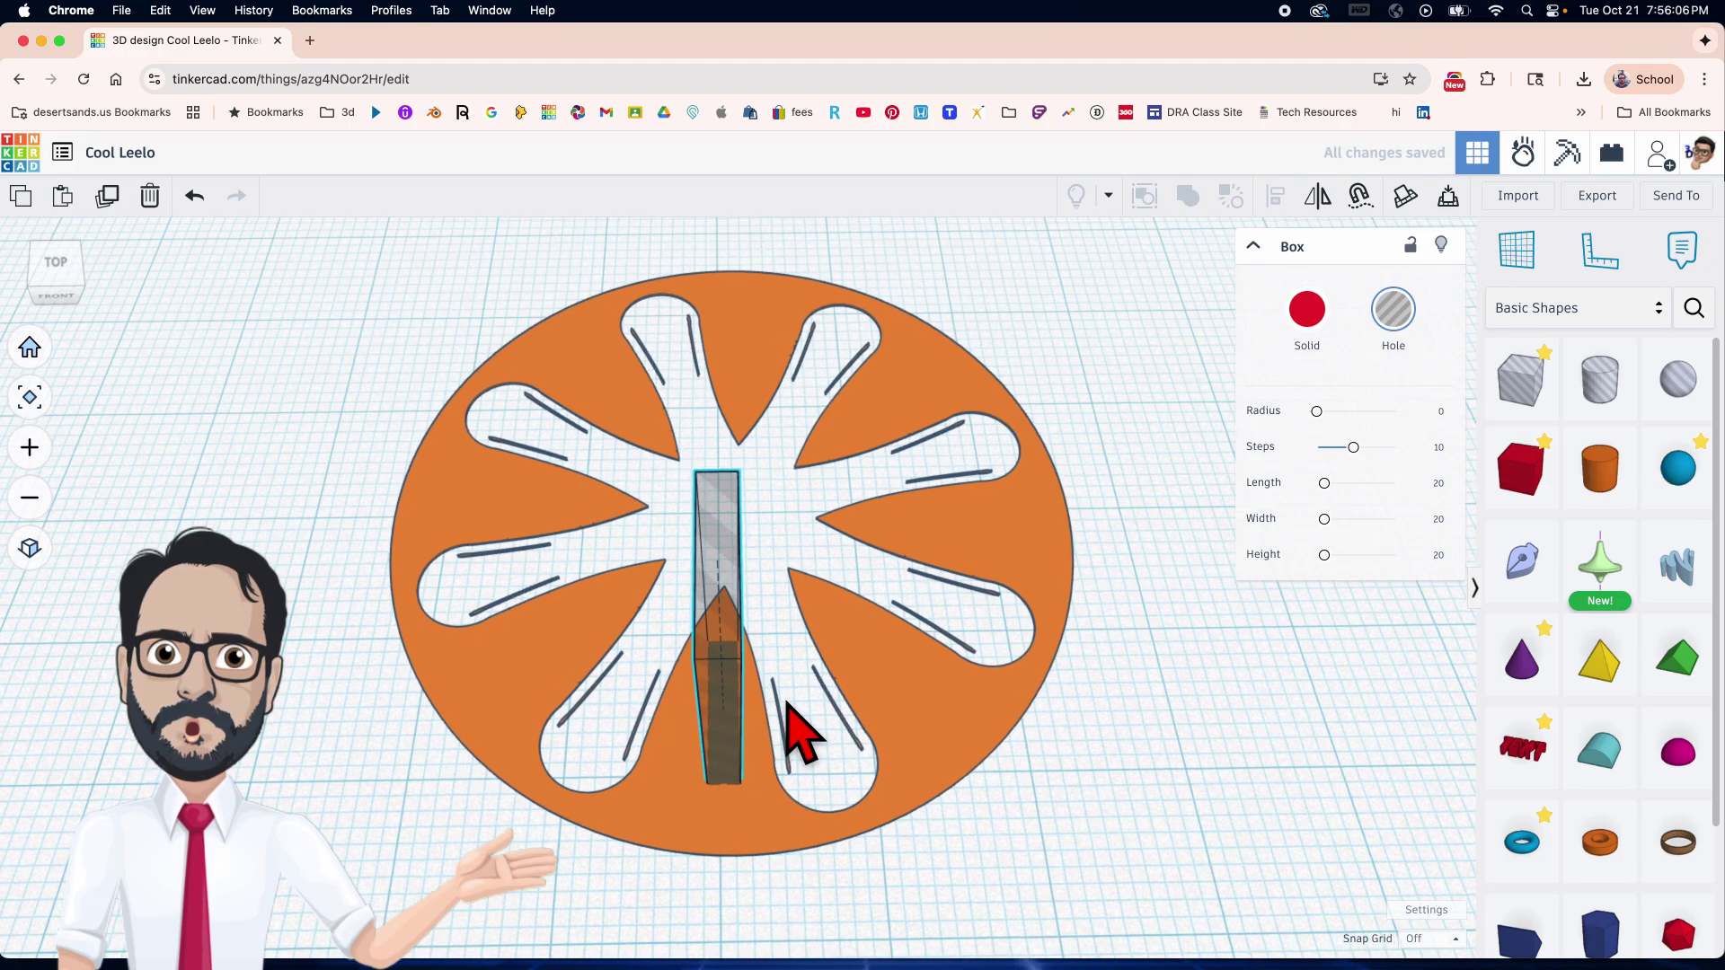
pyautogui.moveTo(715, 719); pyautogui.dragTo(757, 716)
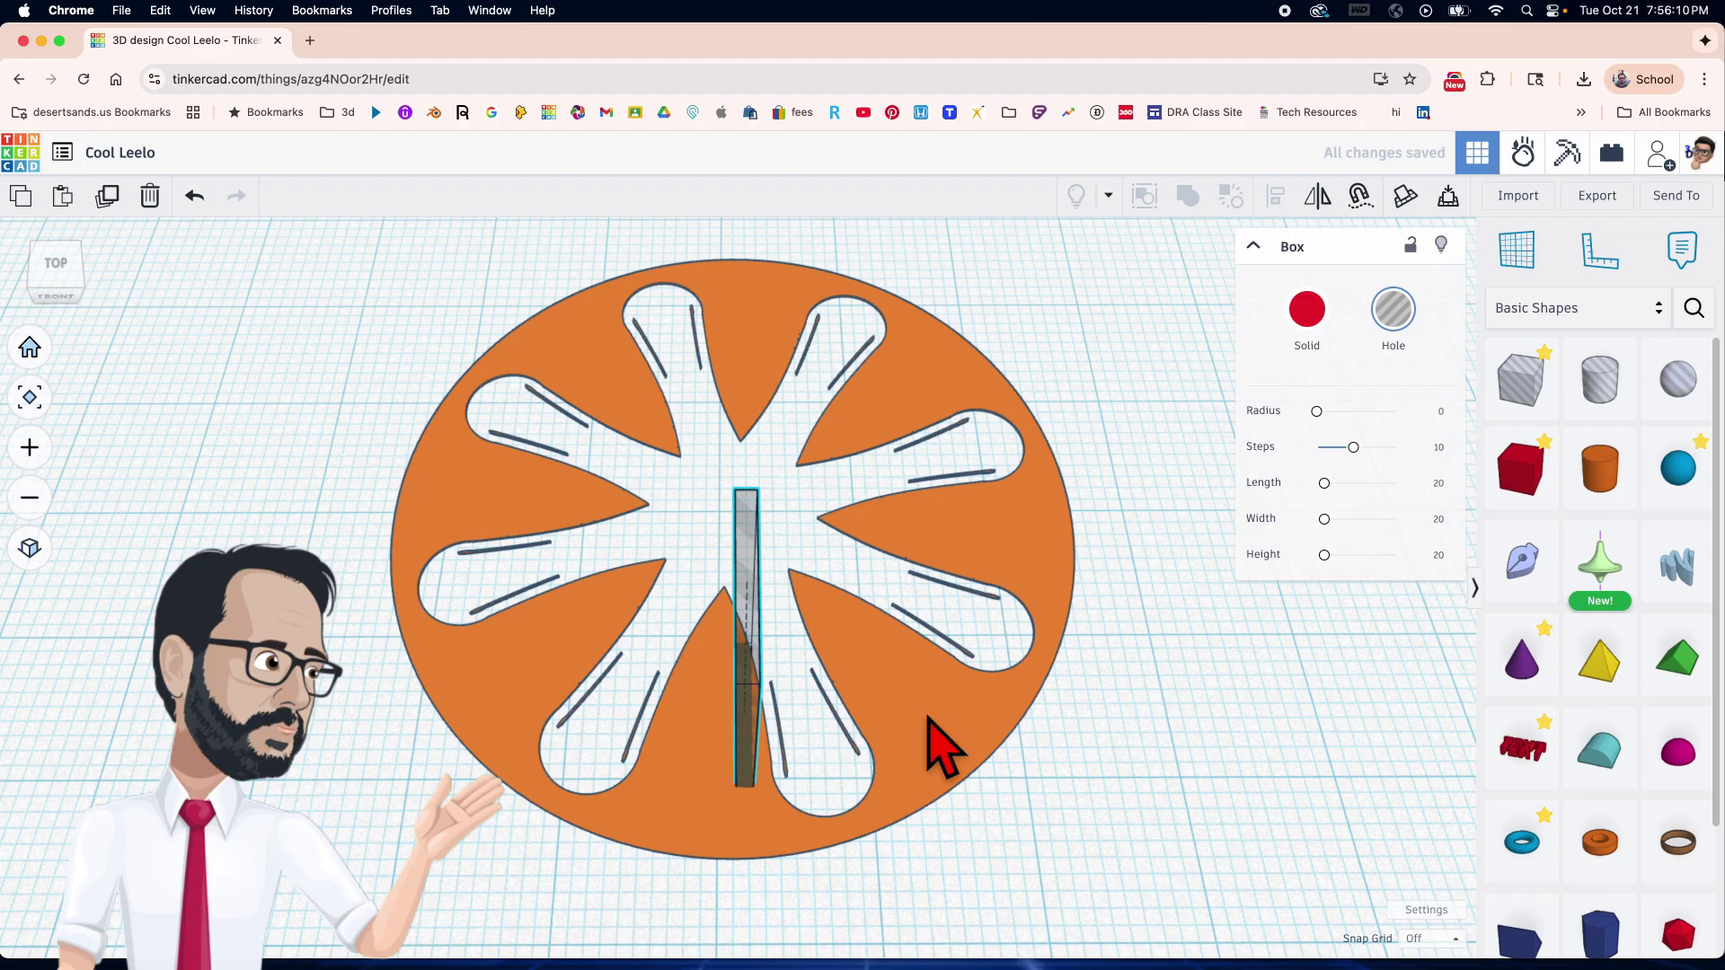
pyautogui.click(932, 729)
pyautogui.moveTo(771, 852); pyautogui.dragTo(666, 931)
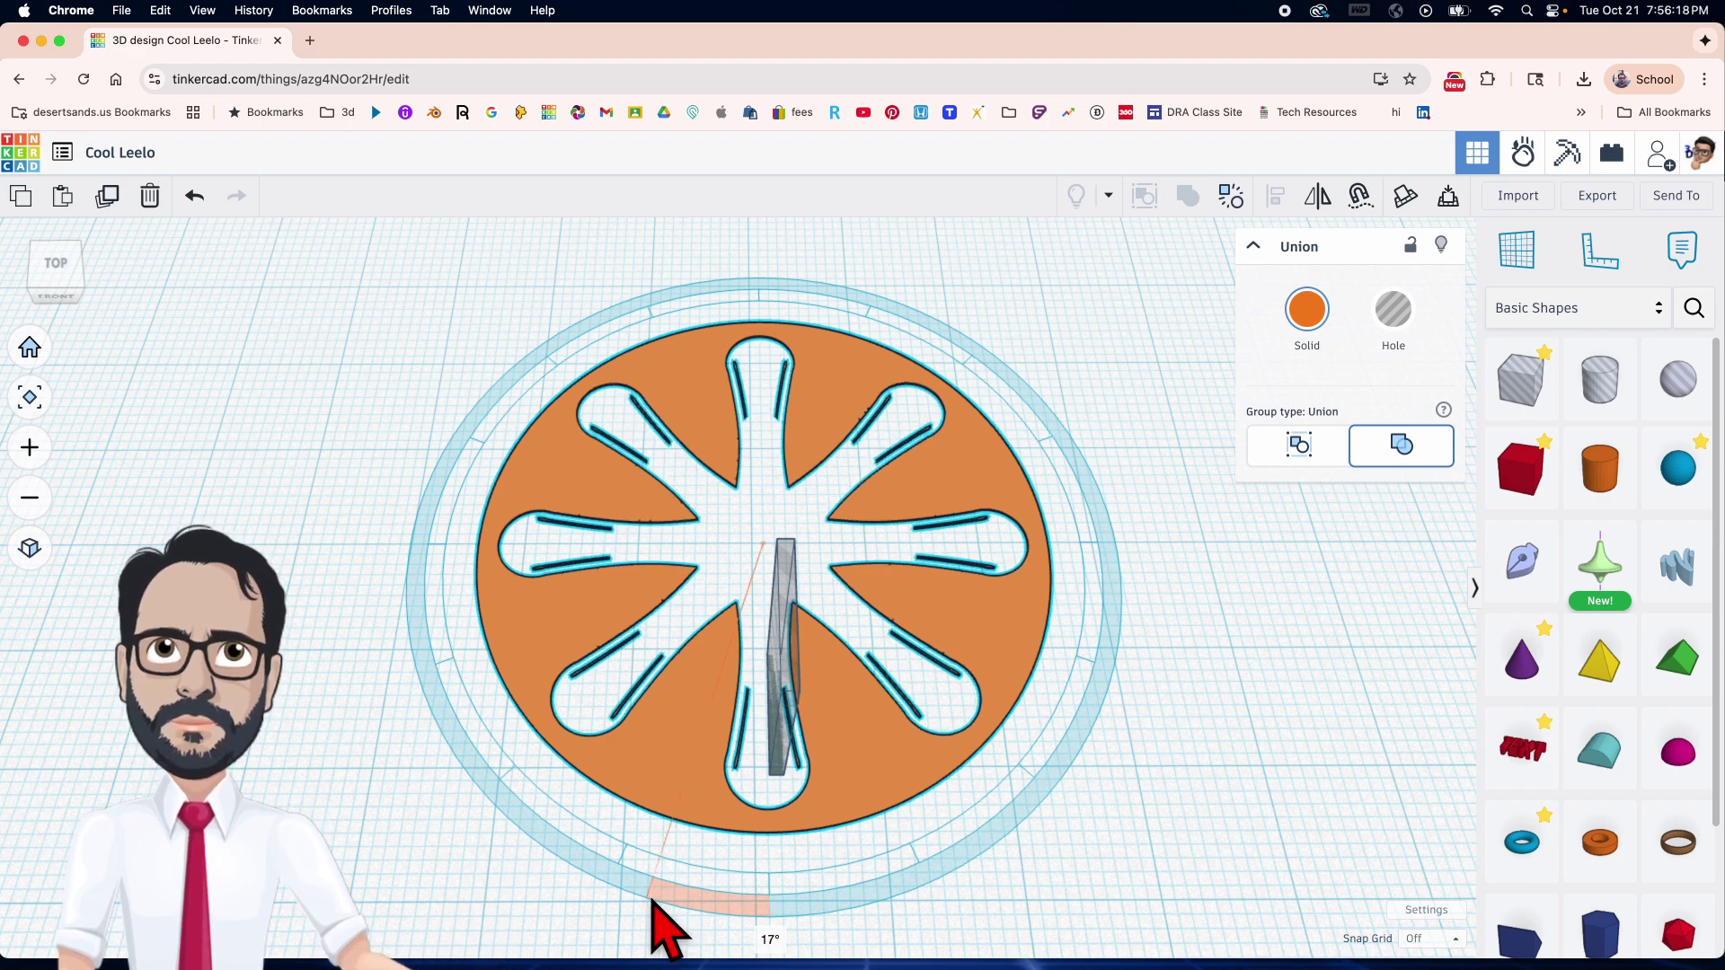
# Finish turning the disc, then rotate the box hole about 11° and centre it in the bottom arm.
pyautogui.moveTo(651, 901); pyautogui.dragTo(656, 903)
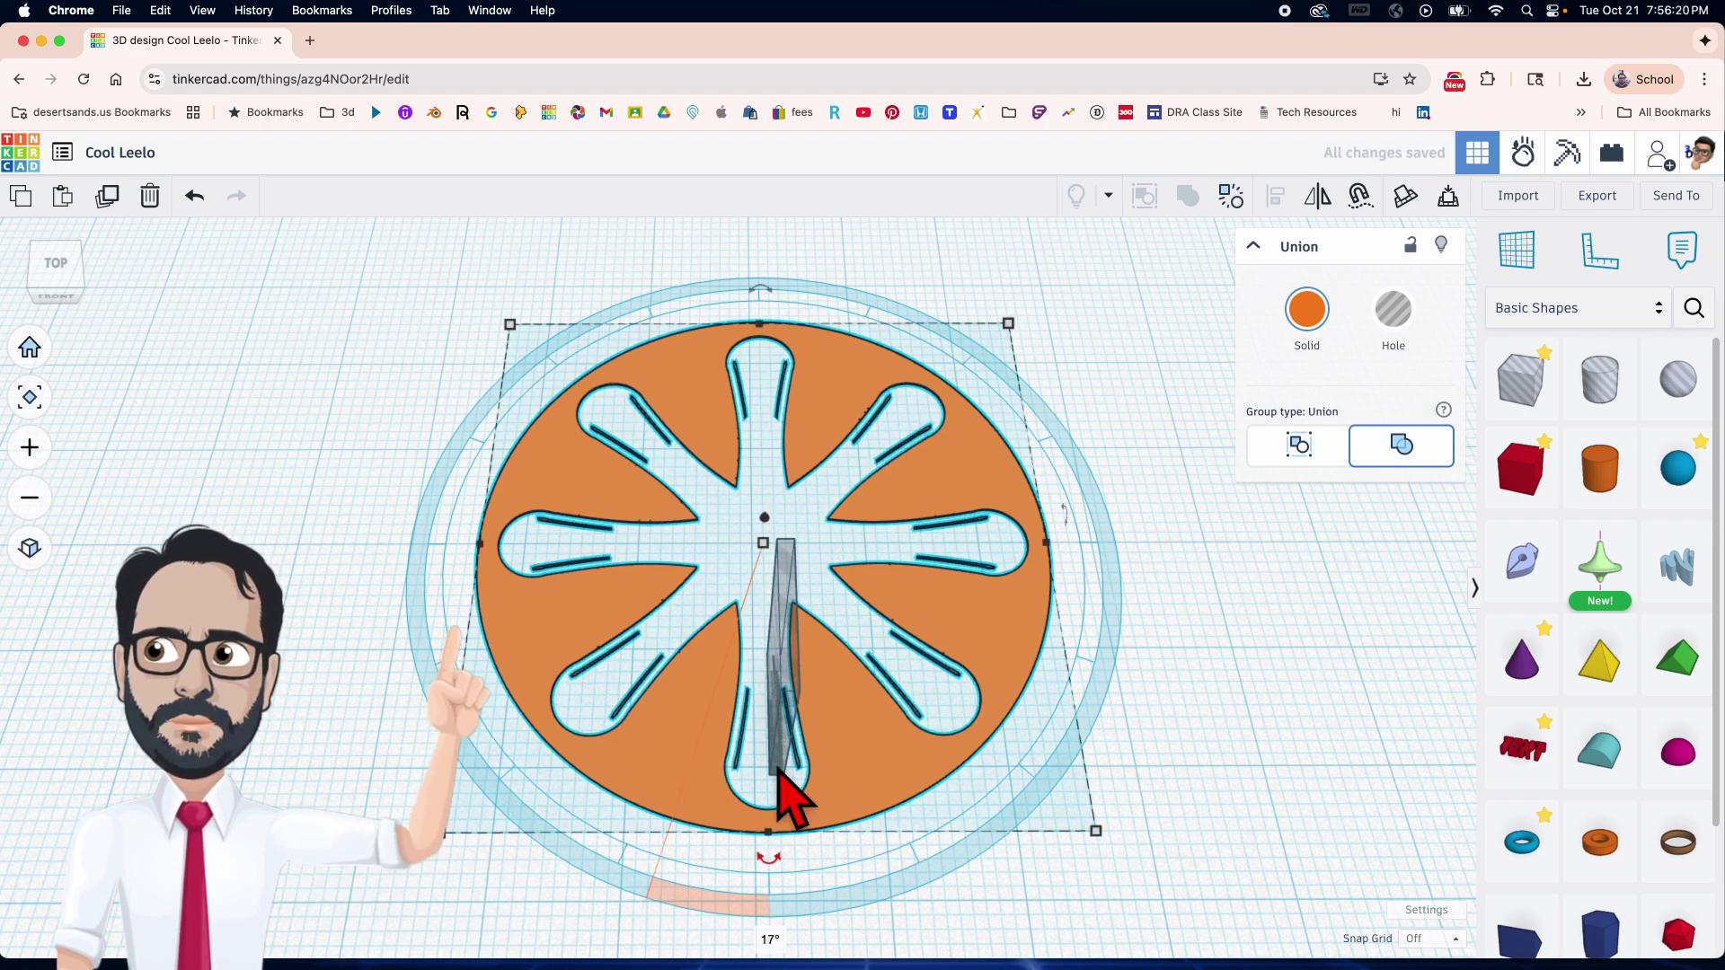
pyautogui.click(782, 908)
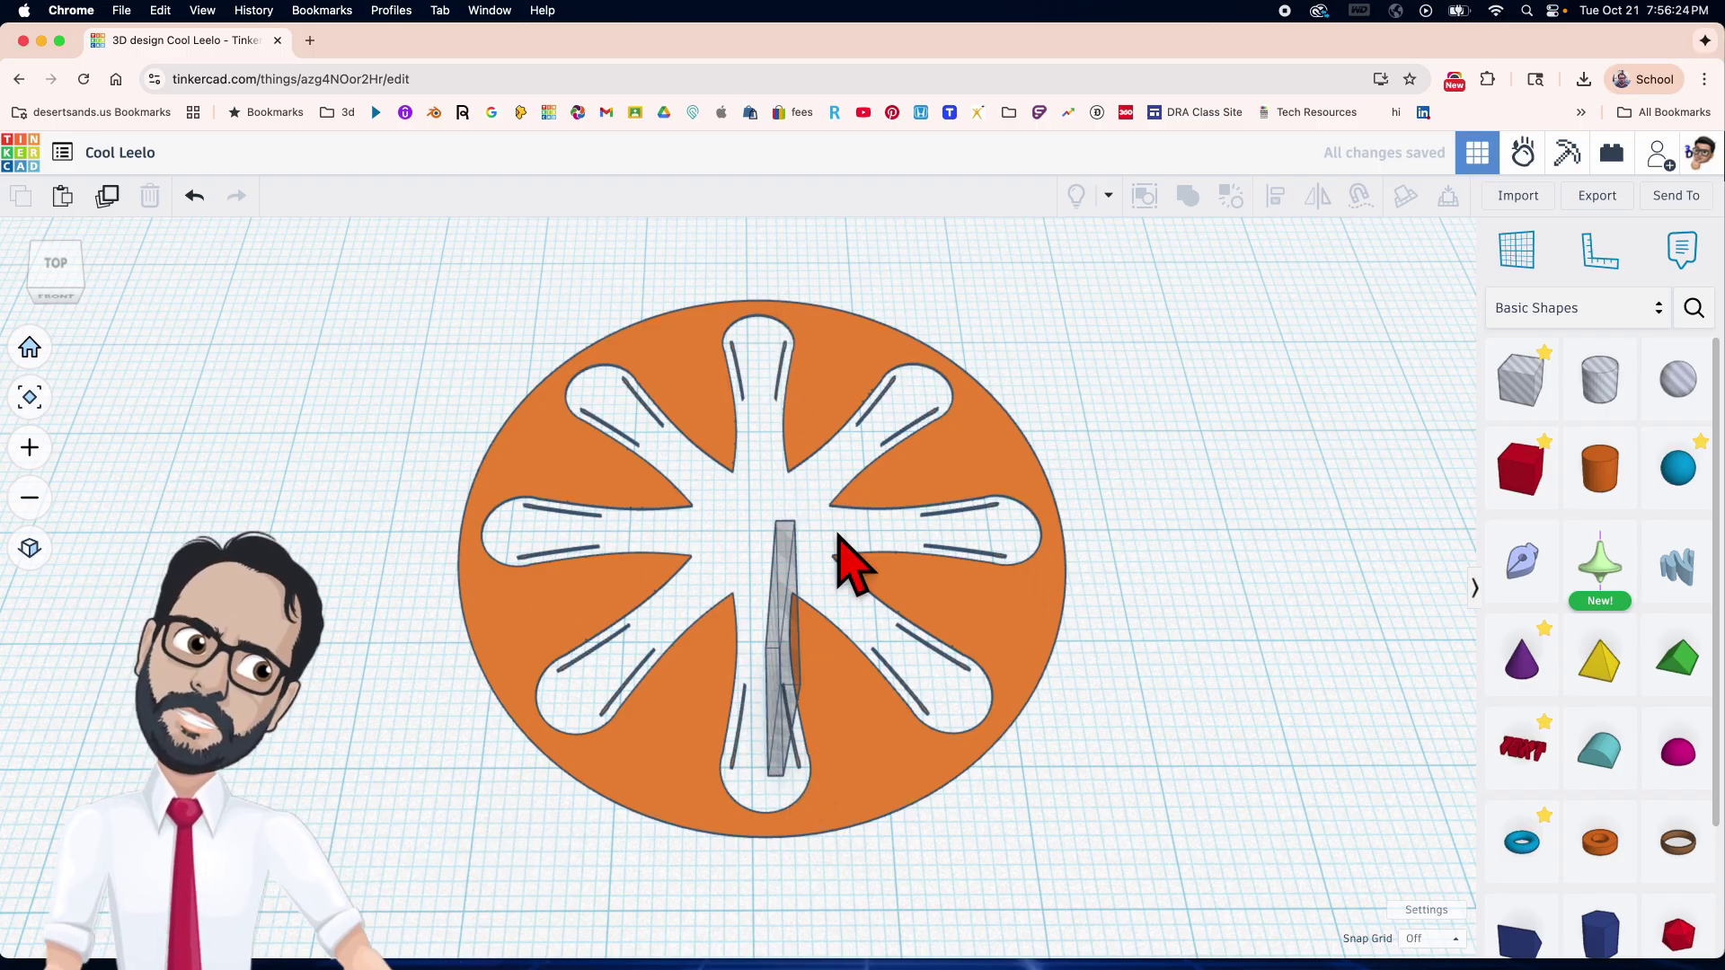
pyautogui.moveTo(803, 710); pyautogui.dragTo(759, 746)
pyautogui.scroll(3, 759, 746)
pyautogui.scroll(2, 753, 723)
pyautogui.moveTo(755, 721); pyautogui.dragTo(849, 559, button='middle')
pyautogui.moveTo(807, 699); pyautogui.dragTo(778, 797)
pyautogui.moveTo(799, 635); pyautogui.dragTo(797, 644)
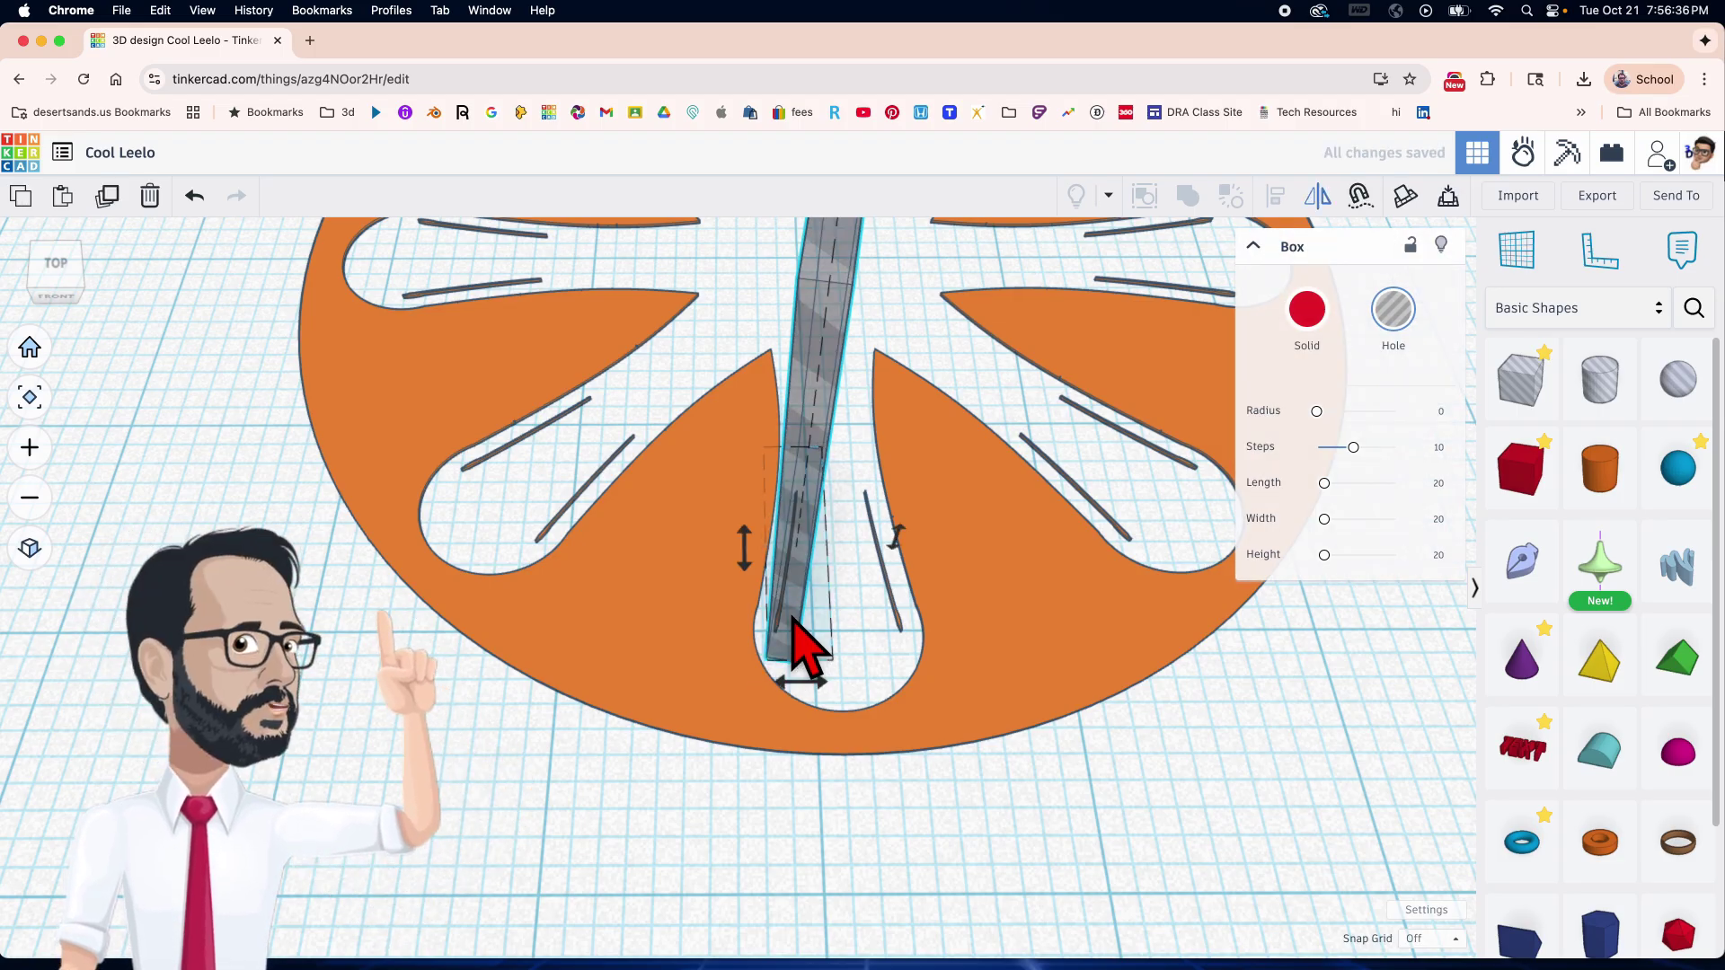
# Mirror a box hole left-right, nudge it right into a V pair, and select both boxes.
pyautogui.click(816, 681)
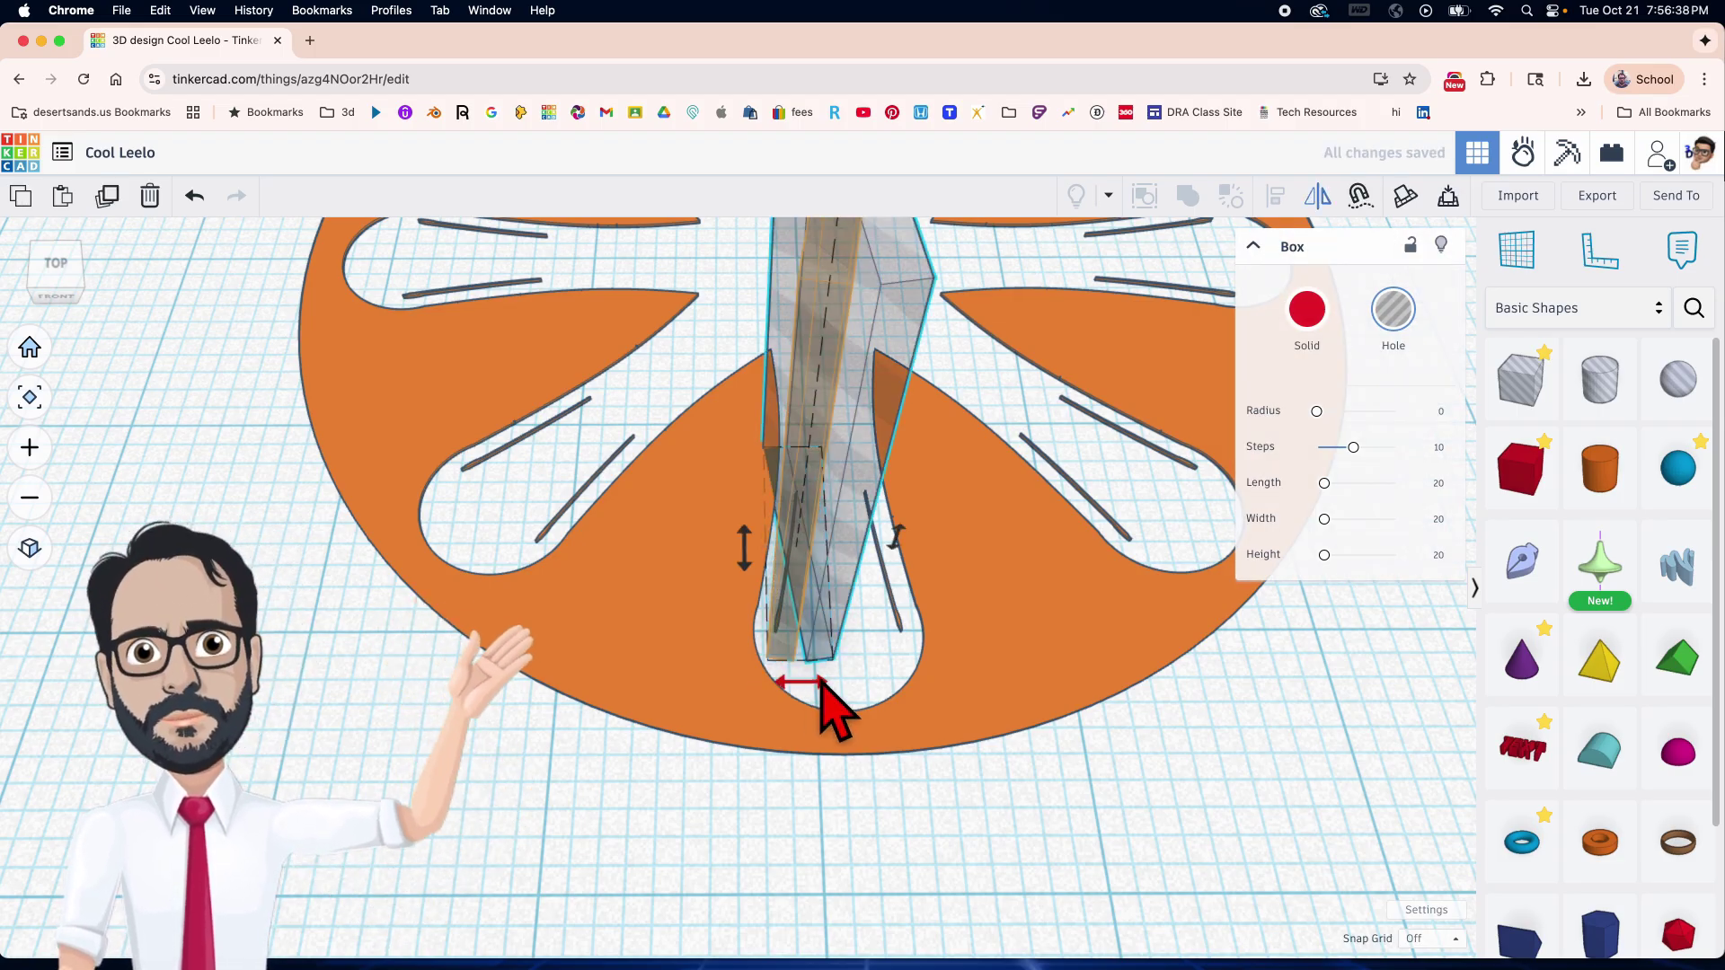
pyautogui.moveTo(874, 681); pyautogui.dragTo(884, 675)
pyautogui.press('Right')
pyautogui.press('Right')
pyautogui.press('Right')
pyautogui.press('Right')
pyautogui.press('Right')
pyautogui.press('Right')
pyautogui.press('Right')
pyautogui.press('Right')
pyautogui.press('Right')
pyautogui.press('Right')
pyautogui.press('Right')
pyautogui.press('Right')
pyautogui.press('Right')
pyautogui.press('Right')
pyautogui.press('Right')
pyautogui.press('Right')
pyautogui.press('Right')
pyautogui.press('Right')
pyautogui.press('Right')
pyautogui.press('Right')
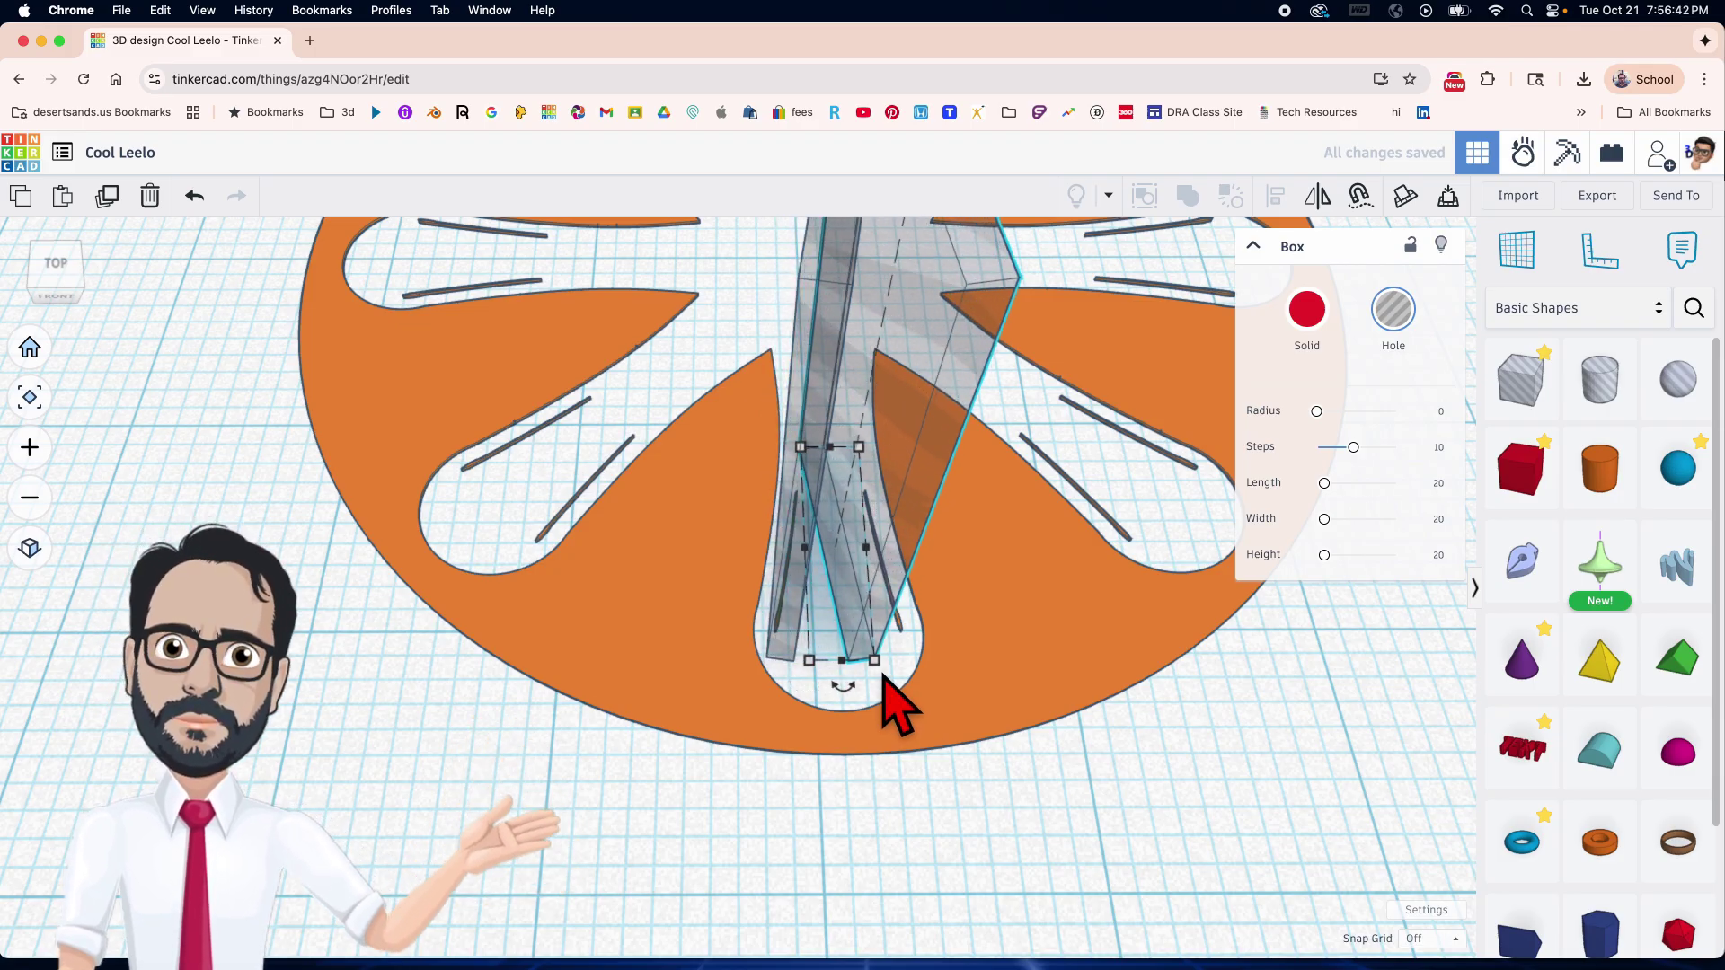
pyautogui.press('Right')
pyautogui.press('Right')
pyautogui.press('Right')
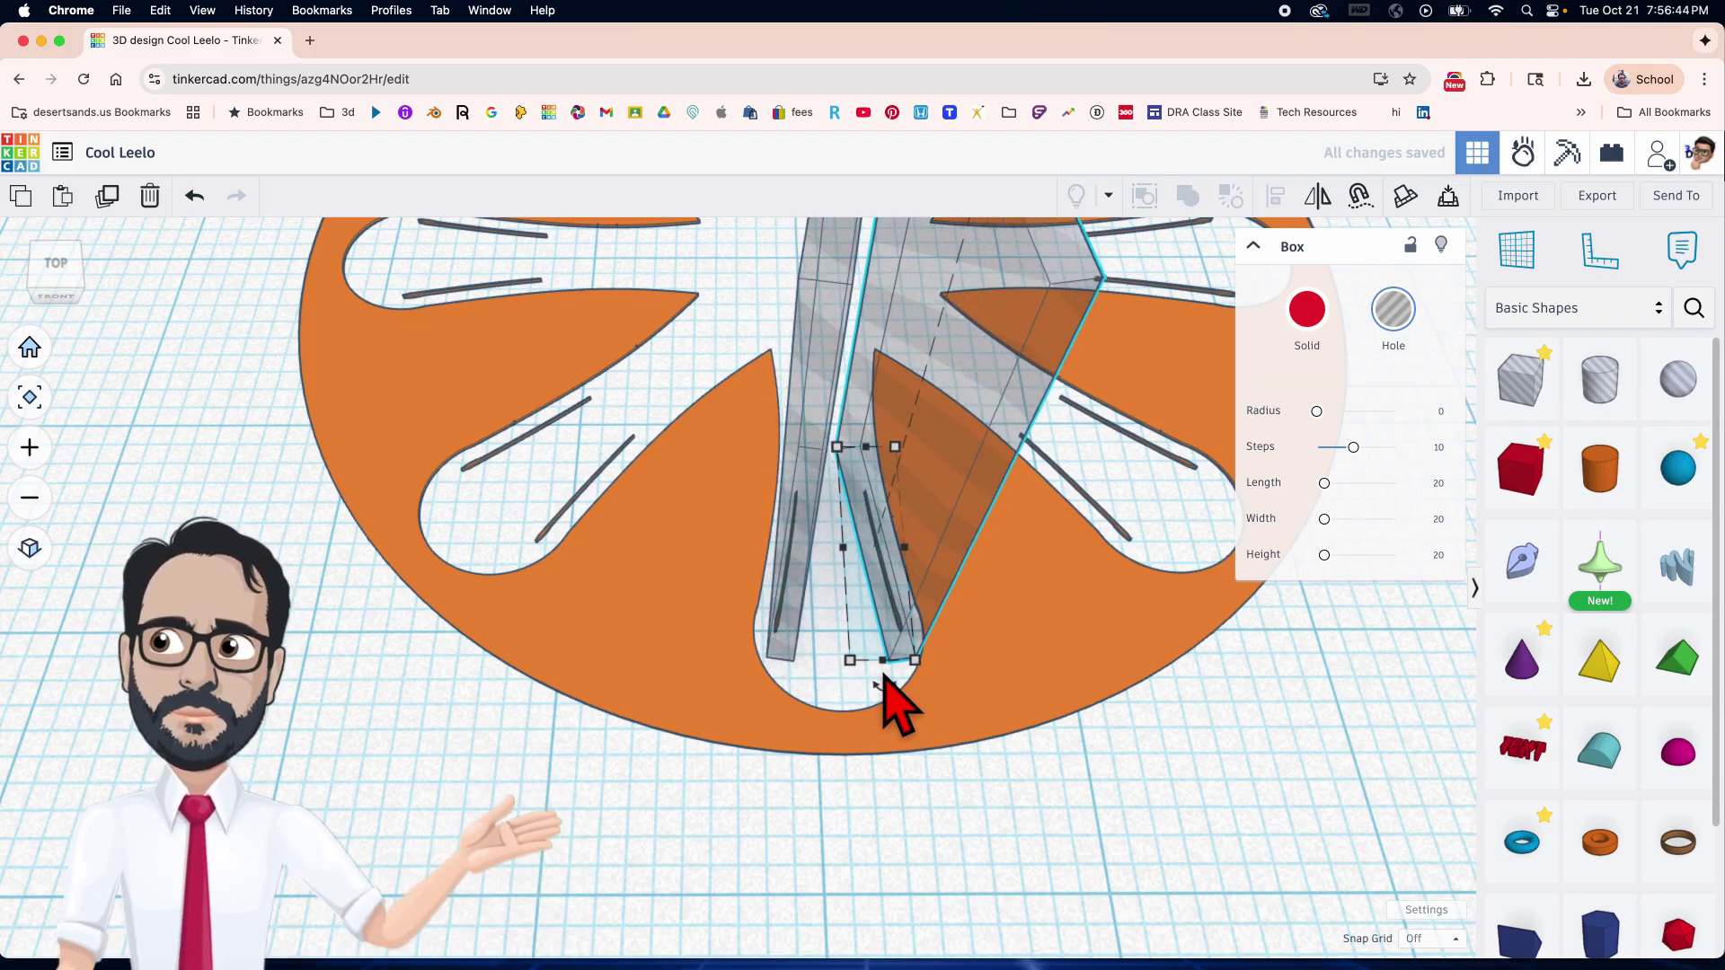
pyautogui.scroll(-5, 886, 693)
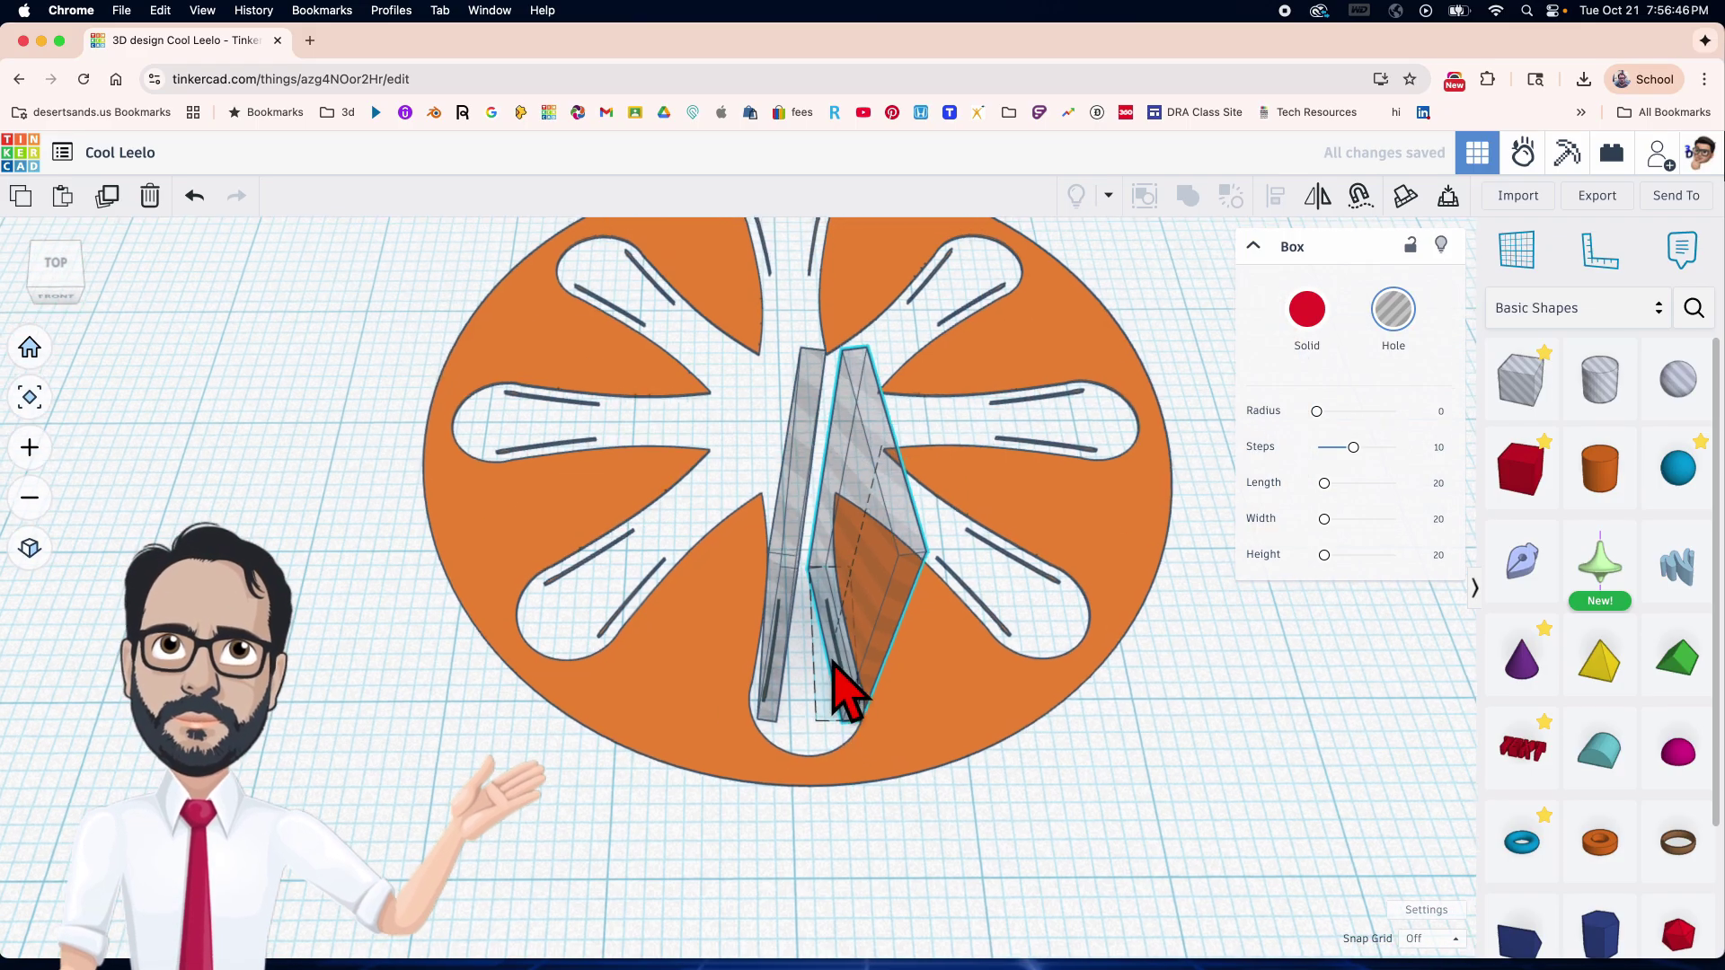
pyautogui.scroll(2, 836, 625)
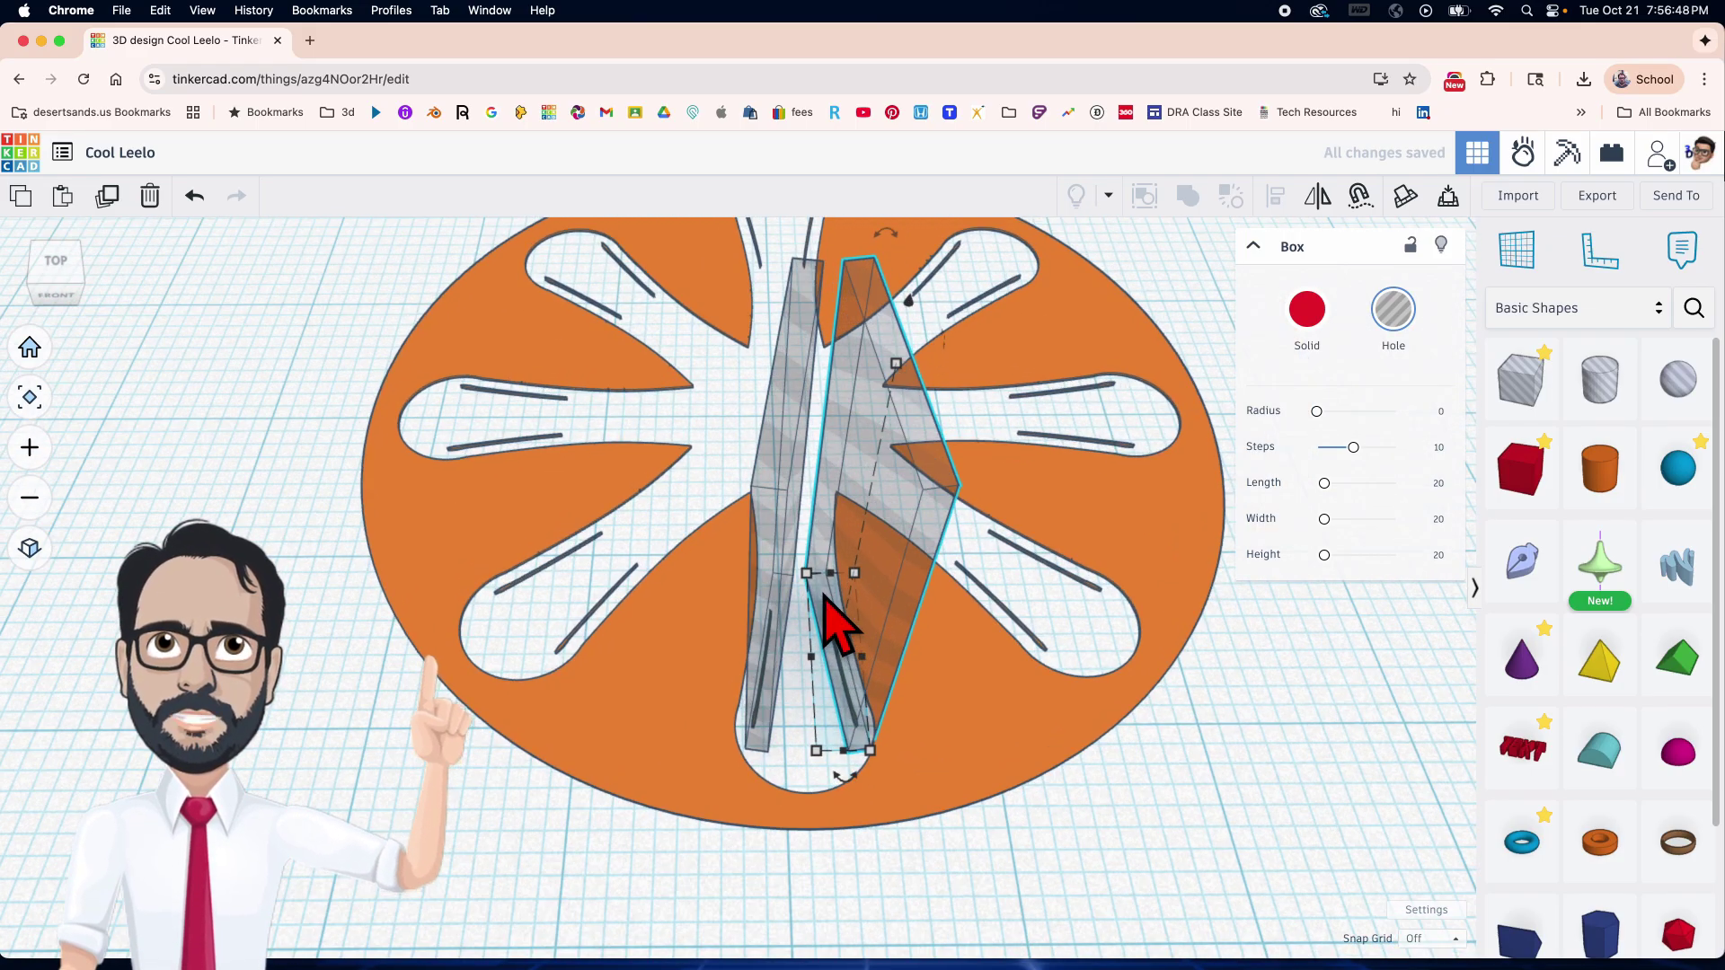
pyautogui.keyDown('shift'); pyautogui.click(791, 409); pyautogui.keyUp('shift')
pyautogui.moveTo(847, 482); pyautogui.dragTo(823, 566, button='middle')
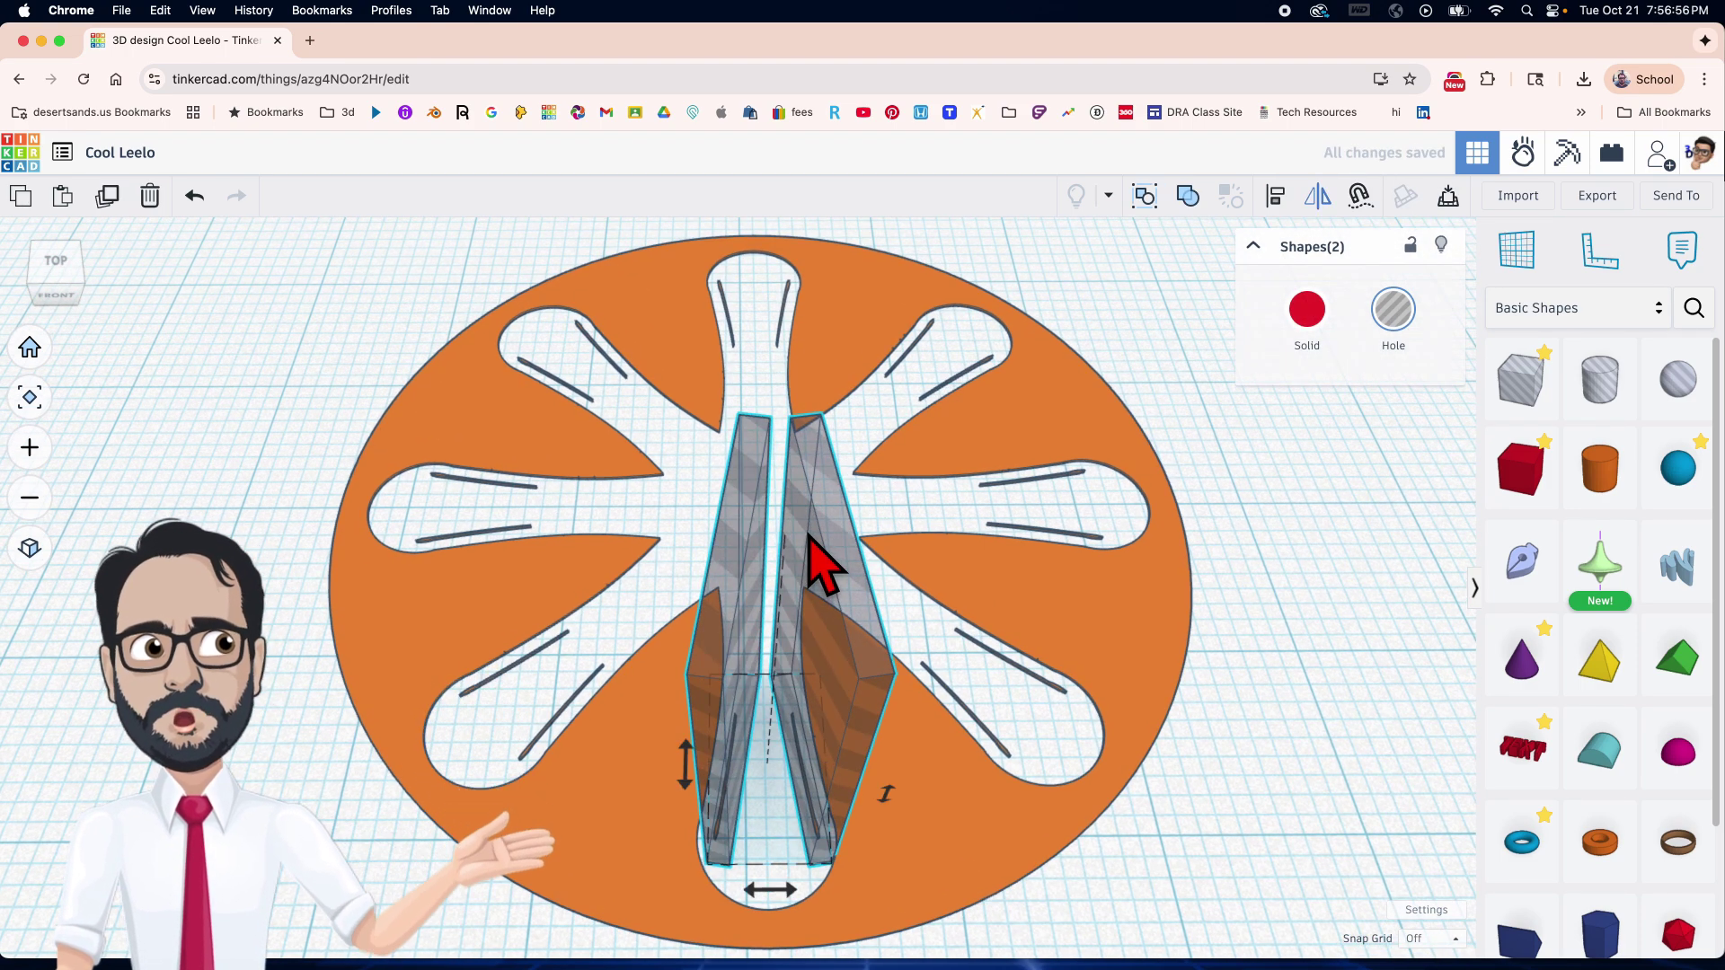
# Flip the fin pair vertically and move it up into the top star slot.
pyautogui.click(687, 771)
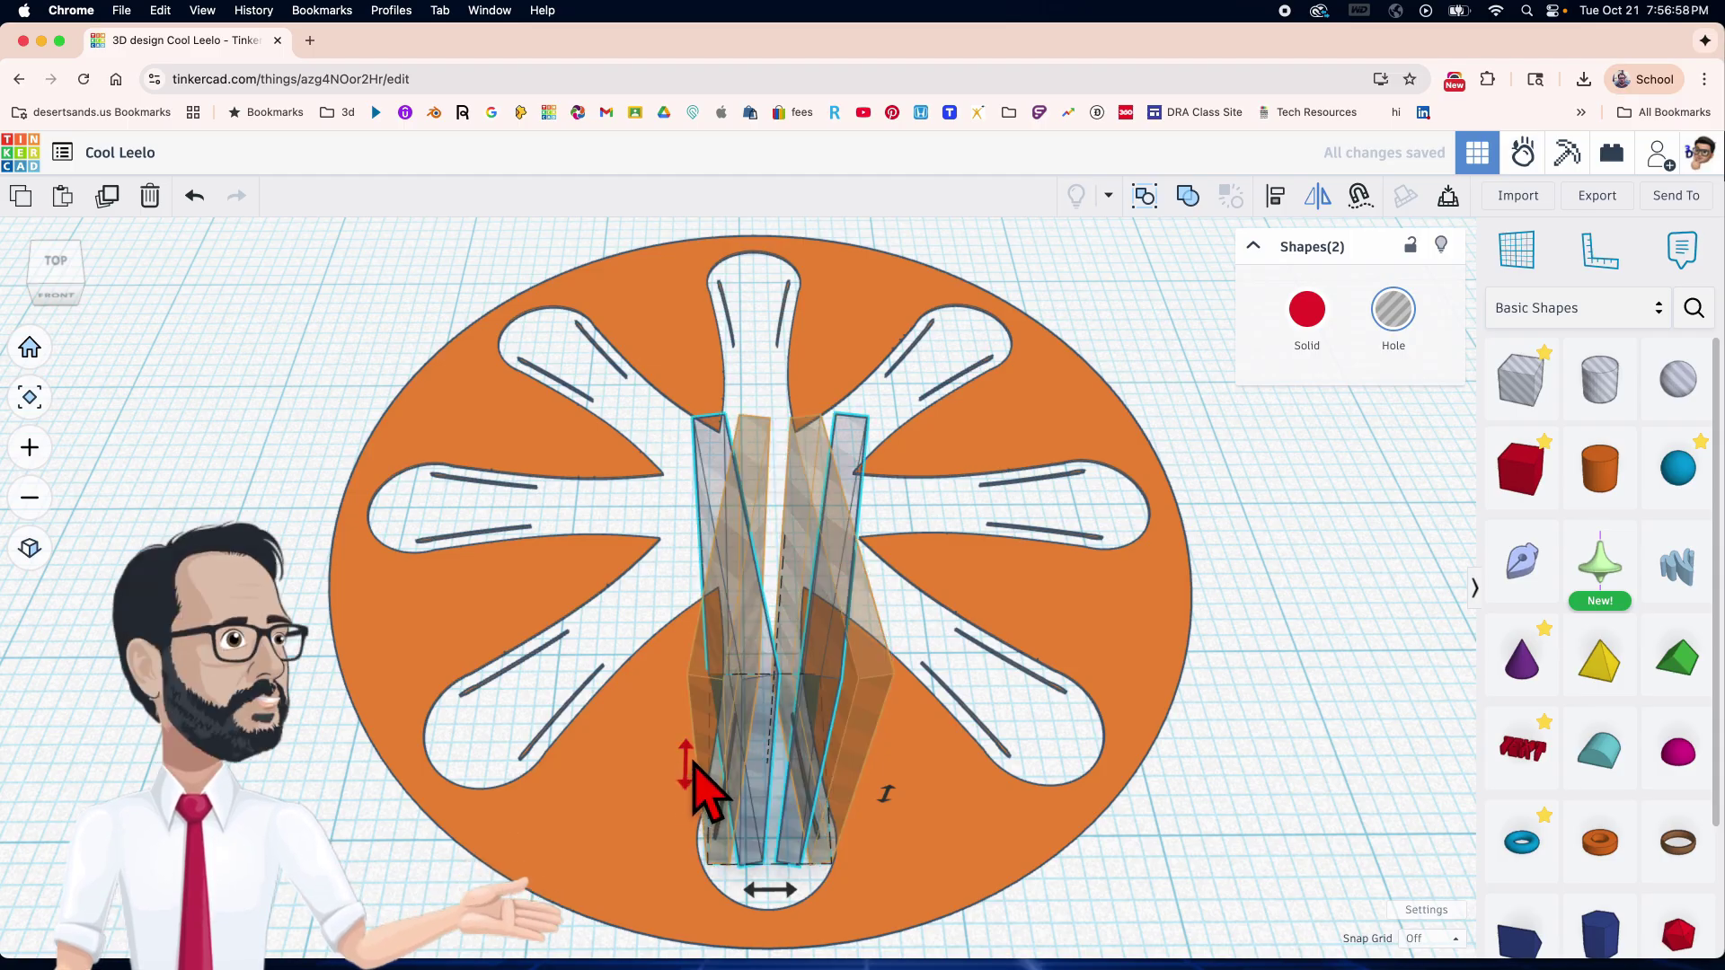
pyautogui.press('Up')
pyautogui.press('Up')
pyautogui.press('Up')
pyautogui.press('Up')
pyautogui.press('Up')
pyautogui.press('Up')
pyautogui.press('Up')
pyautogui.press('Up')
pyautogui.press('Up')
pyautogui.press('Up')
pyautogui.press('Up')
pyautogui.press('Up')
pyautogui.press('Up')
pyautogui.press('Up')
pyautogui.press('Up')
pyautogui.press('Up')
pyautogui.press('Up')
pyautogui.press('Up')
pyautogui.press('Up')
pyautogui.press('Up')
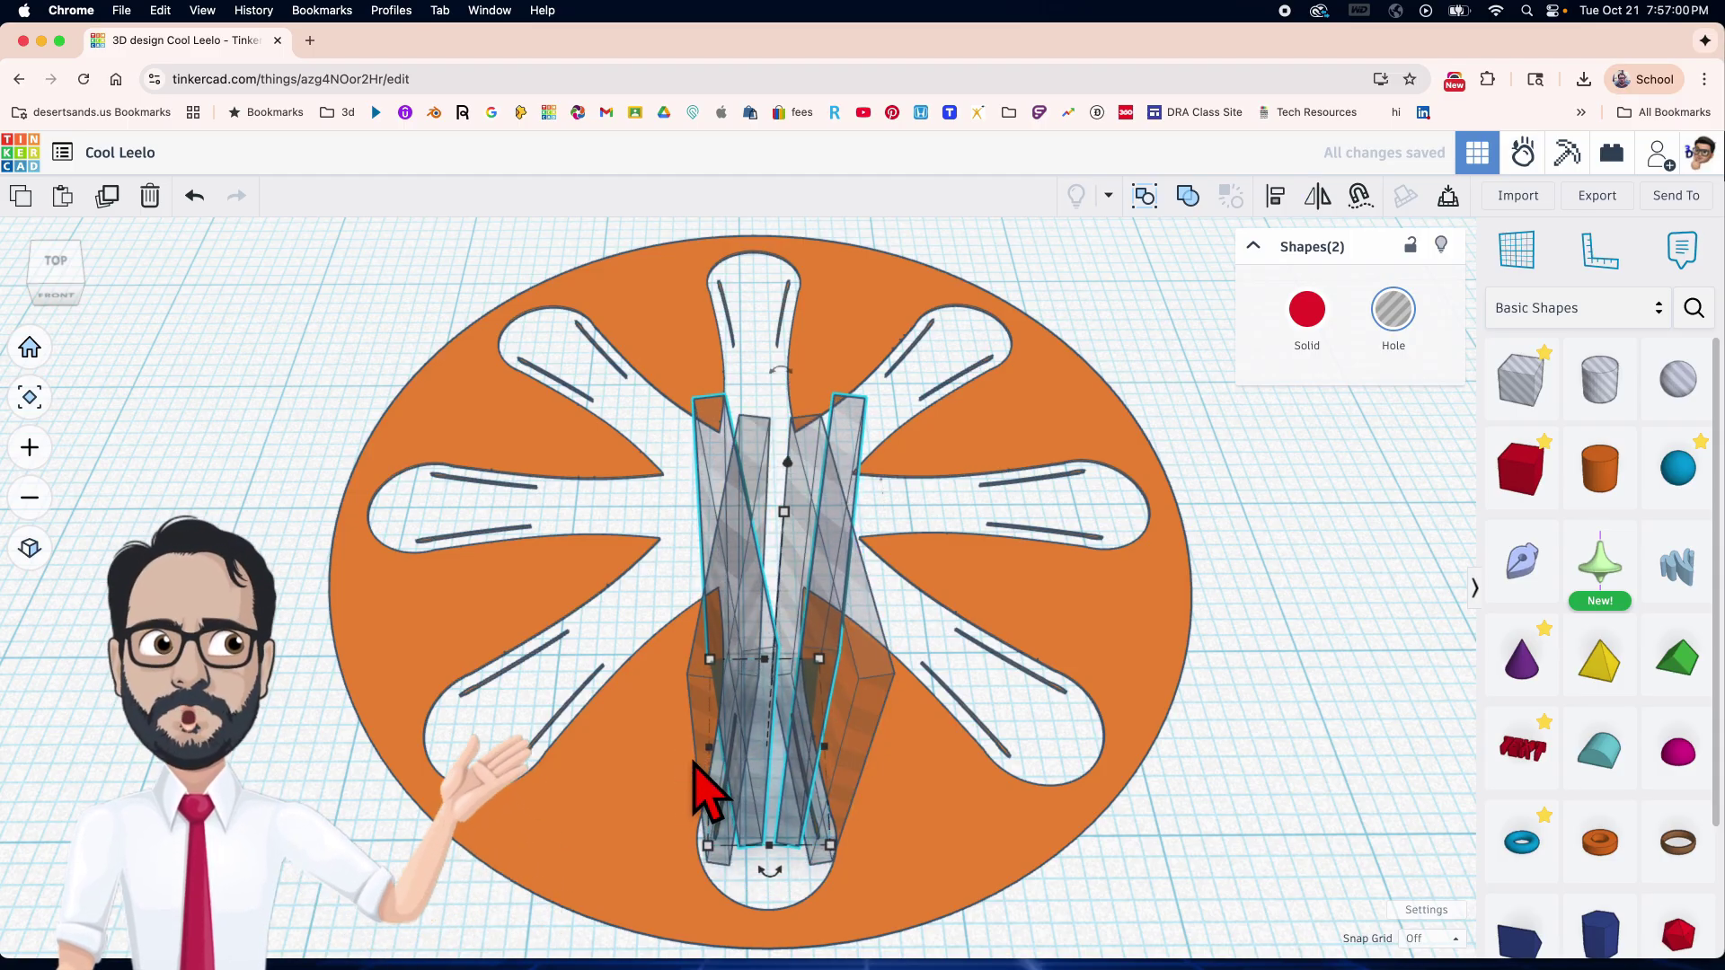
pyautogui.press('Up')
pyautogui.press('Up')
pyautogui.press('Up')
pyautogui.press('Up')
pyautogui.press('Up')
pyautogui.press('Up')
pyautogui.press('Up')
pyautogui.press('Up')
pyautogui.press('Up')
pyautogui.press('Up')
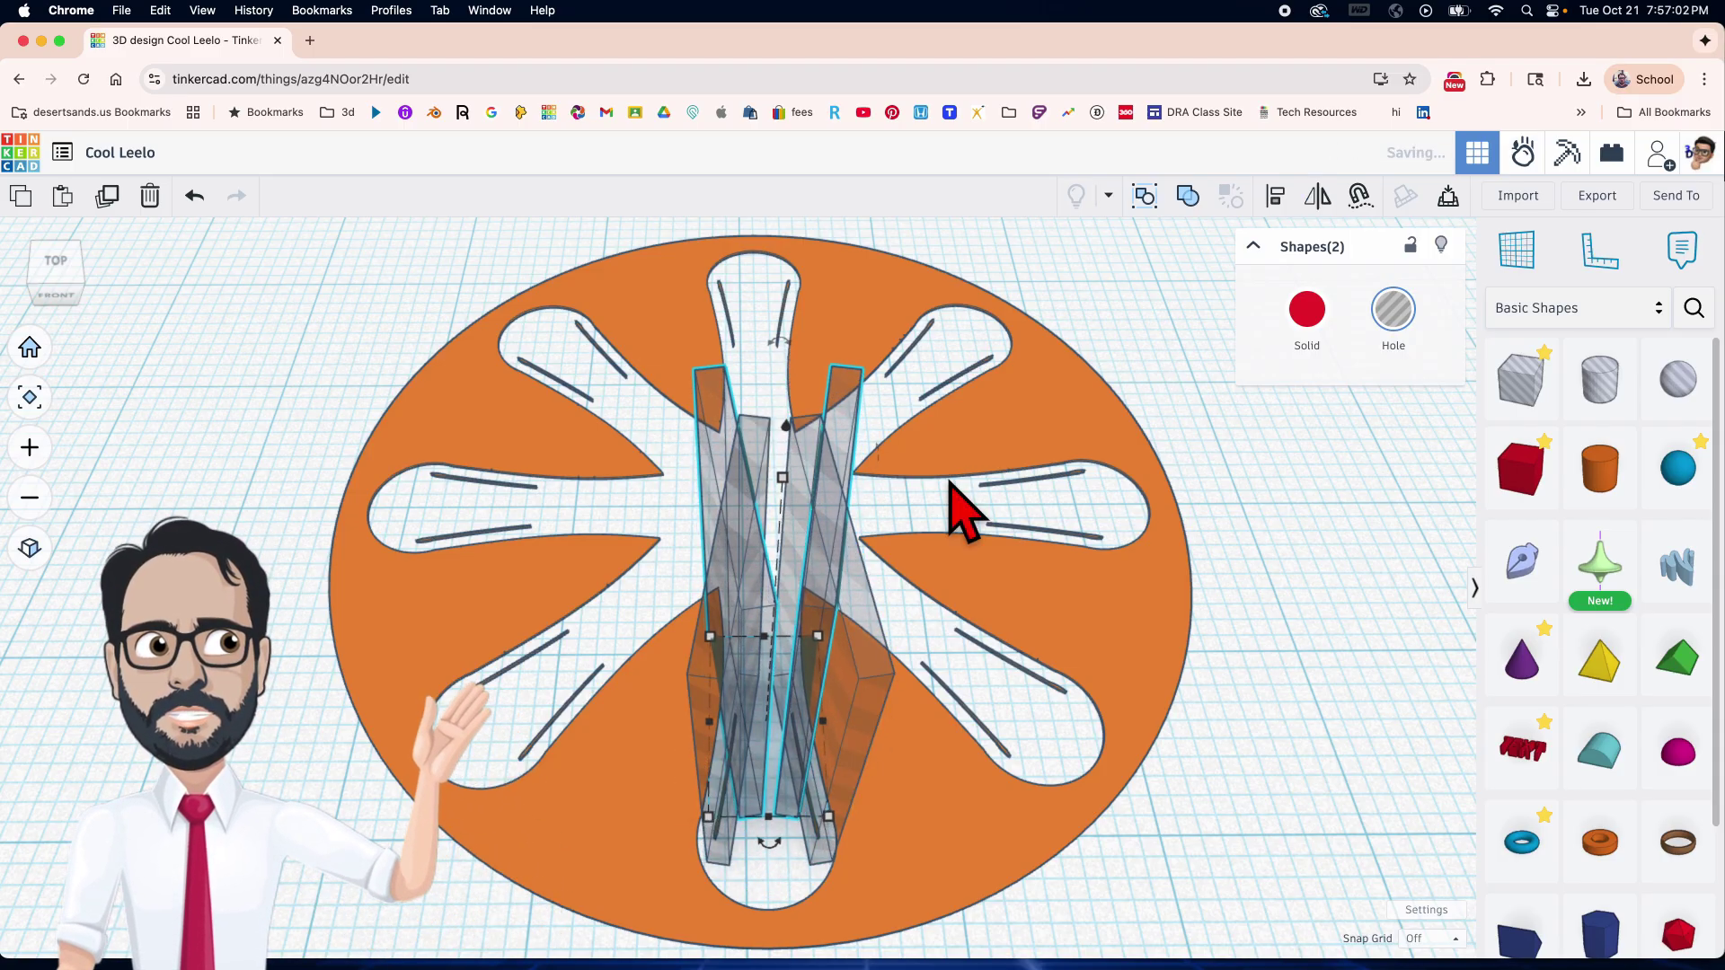
pyautogui.moveTo(717, 444); pyautogui.dragTo(712, 18)
pyautogui.scroll(-2, 801, 470)
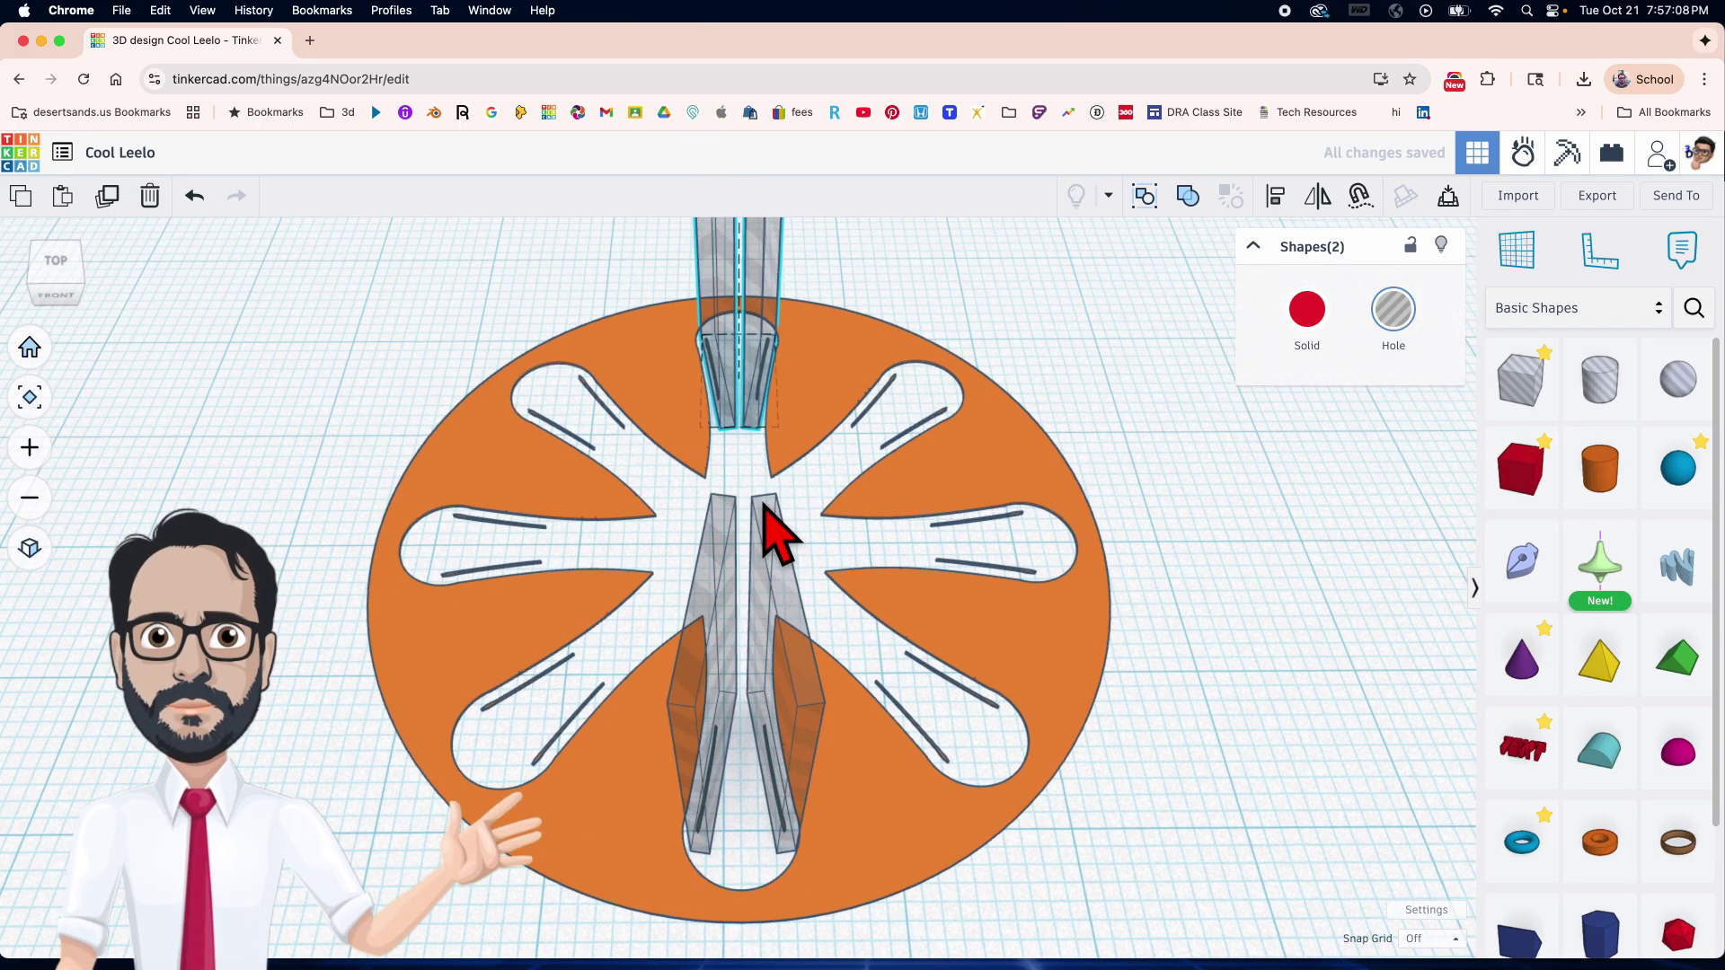
pyautogui.scroll(5, 733, 508)
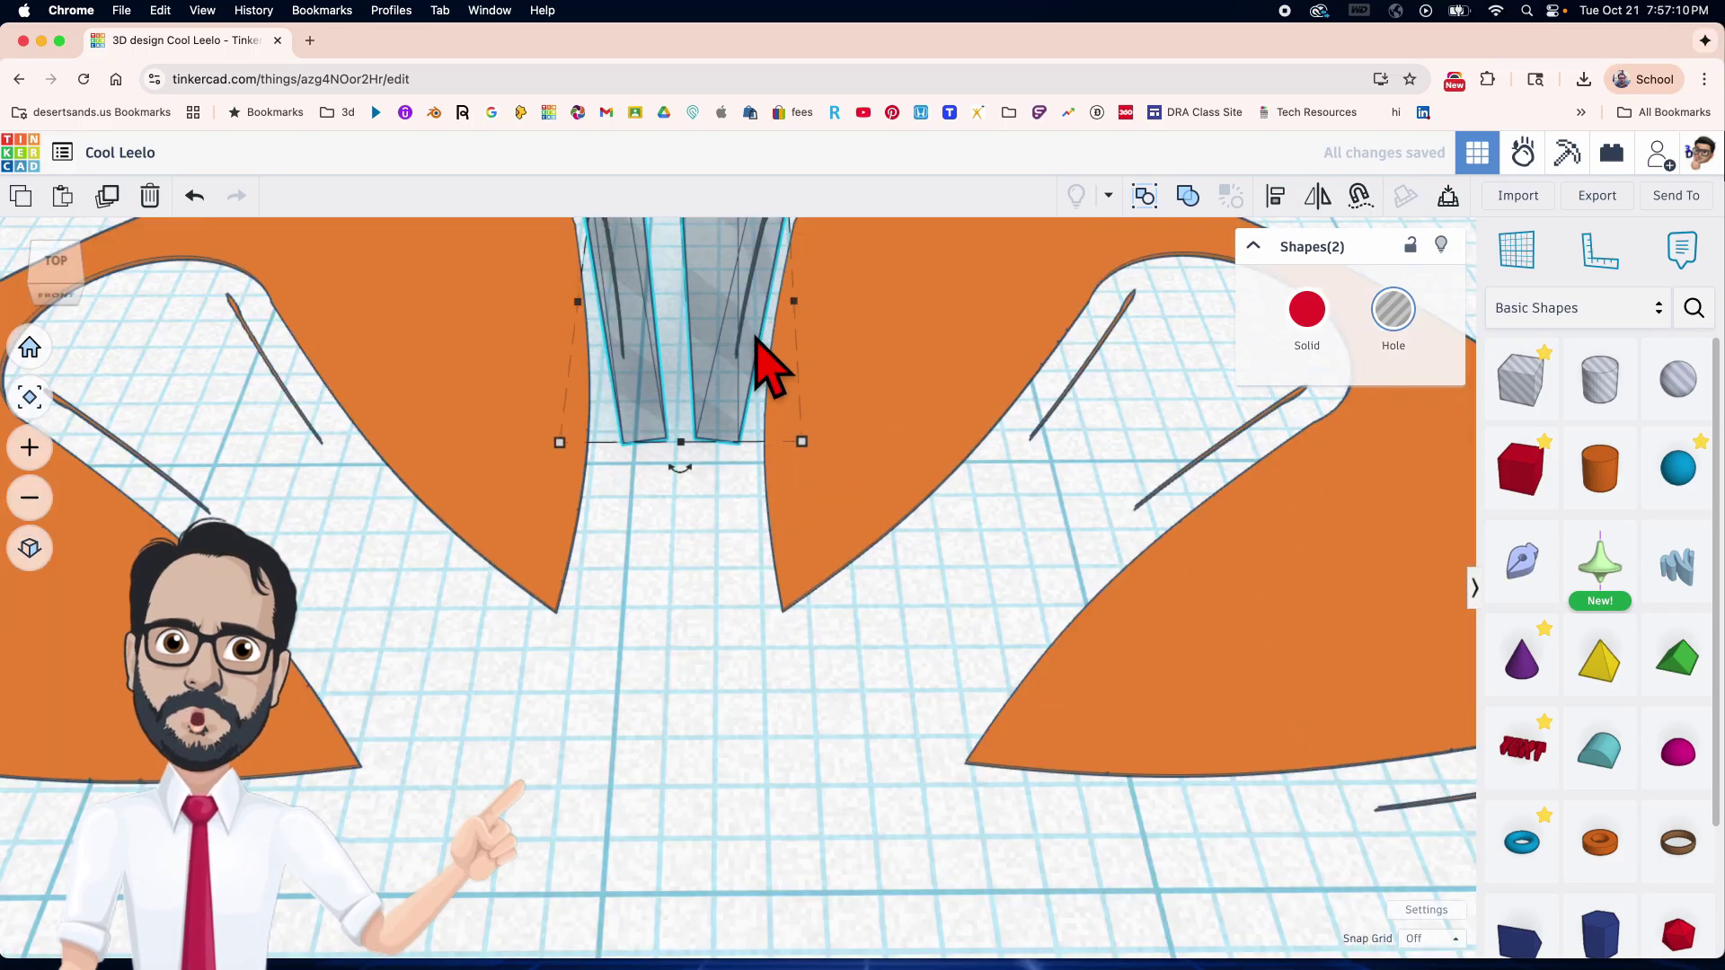
pyautogui.scroll(-3, 759, 359)
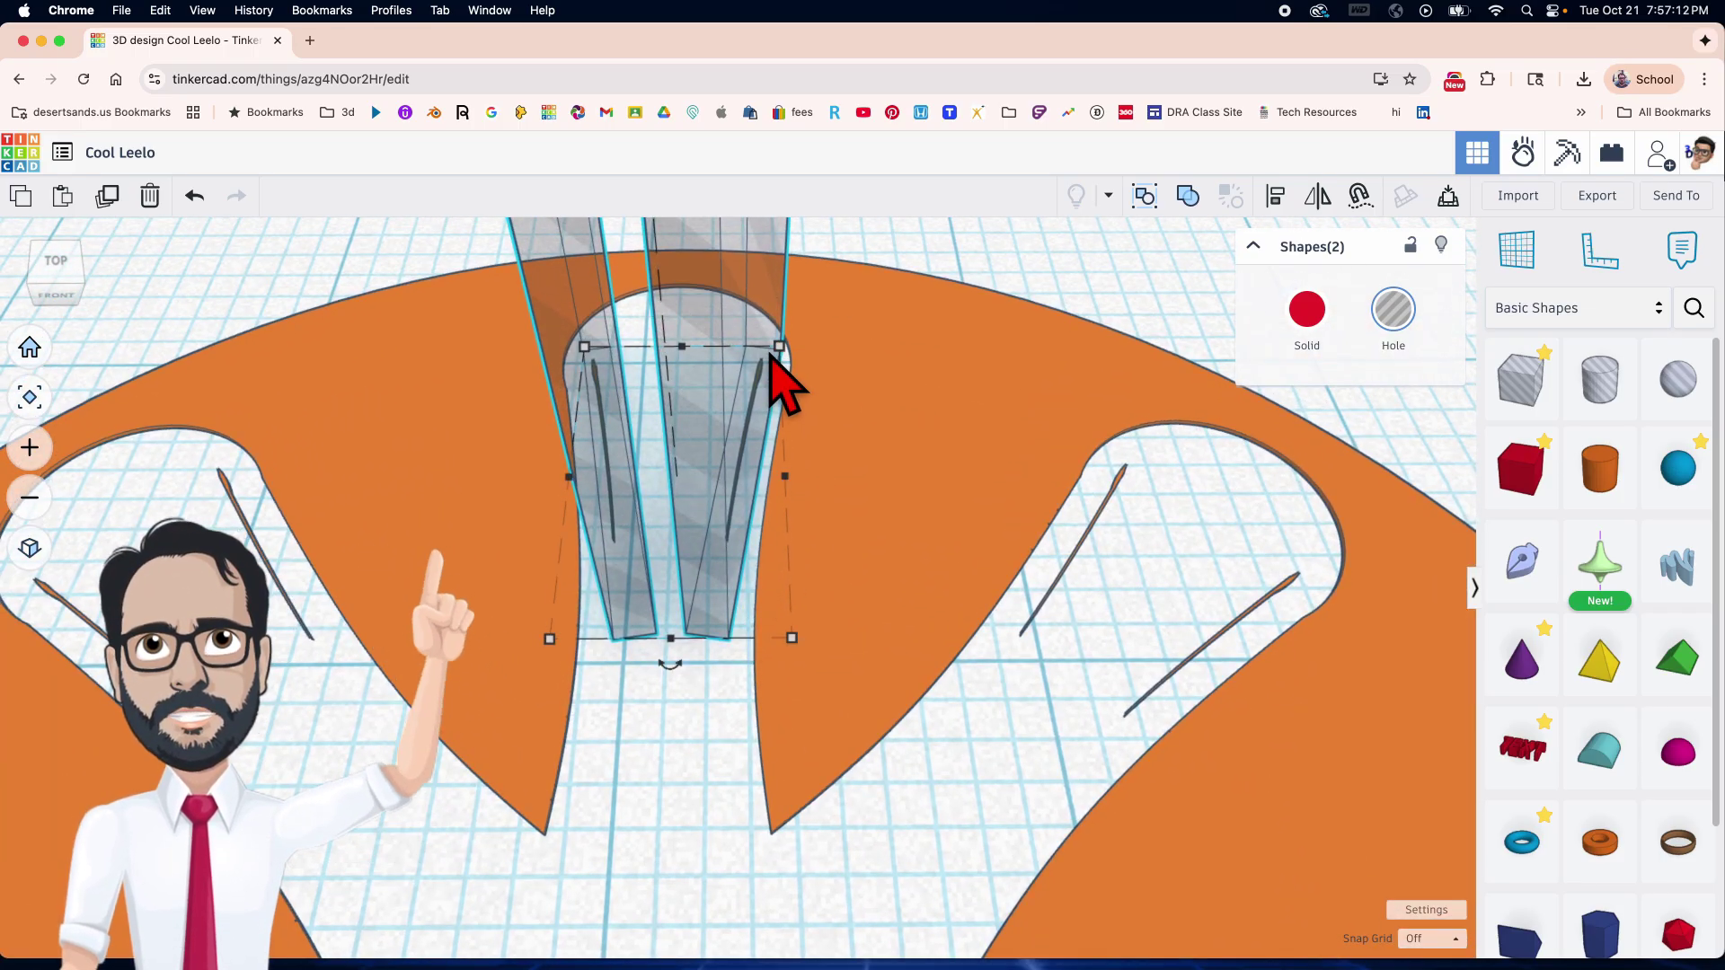
pyautogui.press('Up')
pyautogui.press('Up')
pyautogui.press('Up')
pyautogui.press('Up')
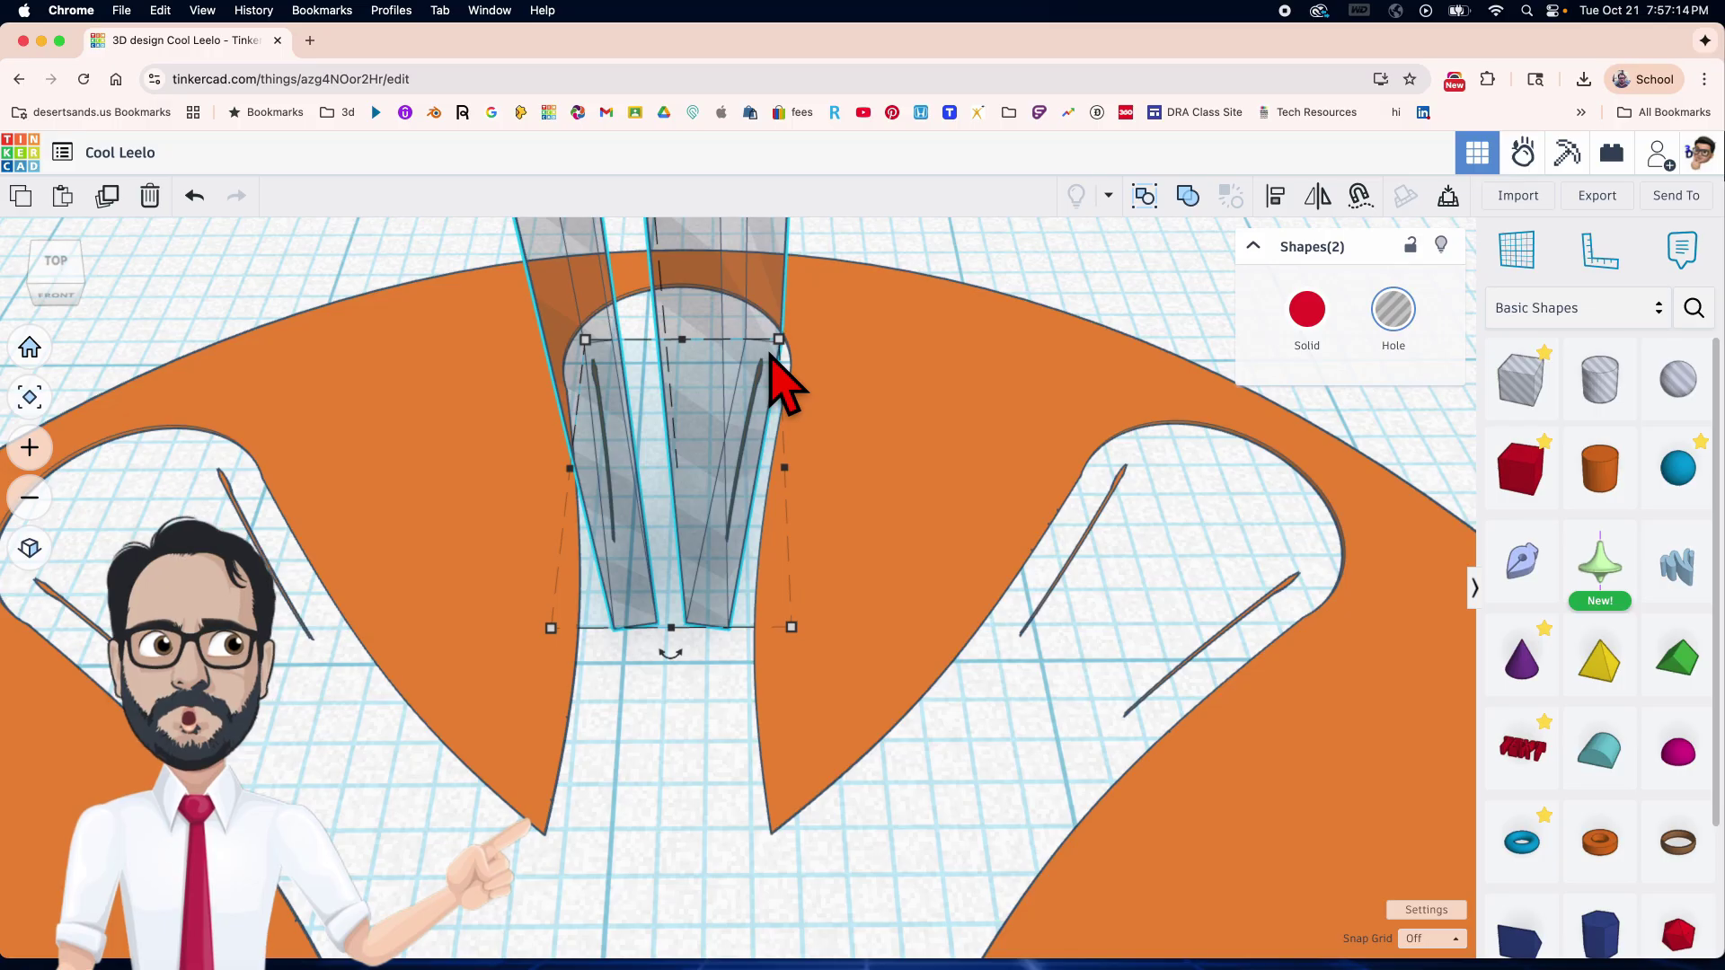
pyautogui.scroll(-10, 732, 634)
pyautogui.moveTo(728, 639); pyautogui.dragTo(777, 485, button='right')
pyautogui.moveTo(612, 536); pyautogui.dragTo(616, 512, button='right')
# Rotate both fin pairs 45° and repeat the copy with Ctrl+D to fill the remaining slots.
pyautogui.moveTo(596, 551); pyautogui.dragTo(855, 659)
pyautogui.moveTo(863, 687); pyautogui.dragTo(855, 770, button='right')
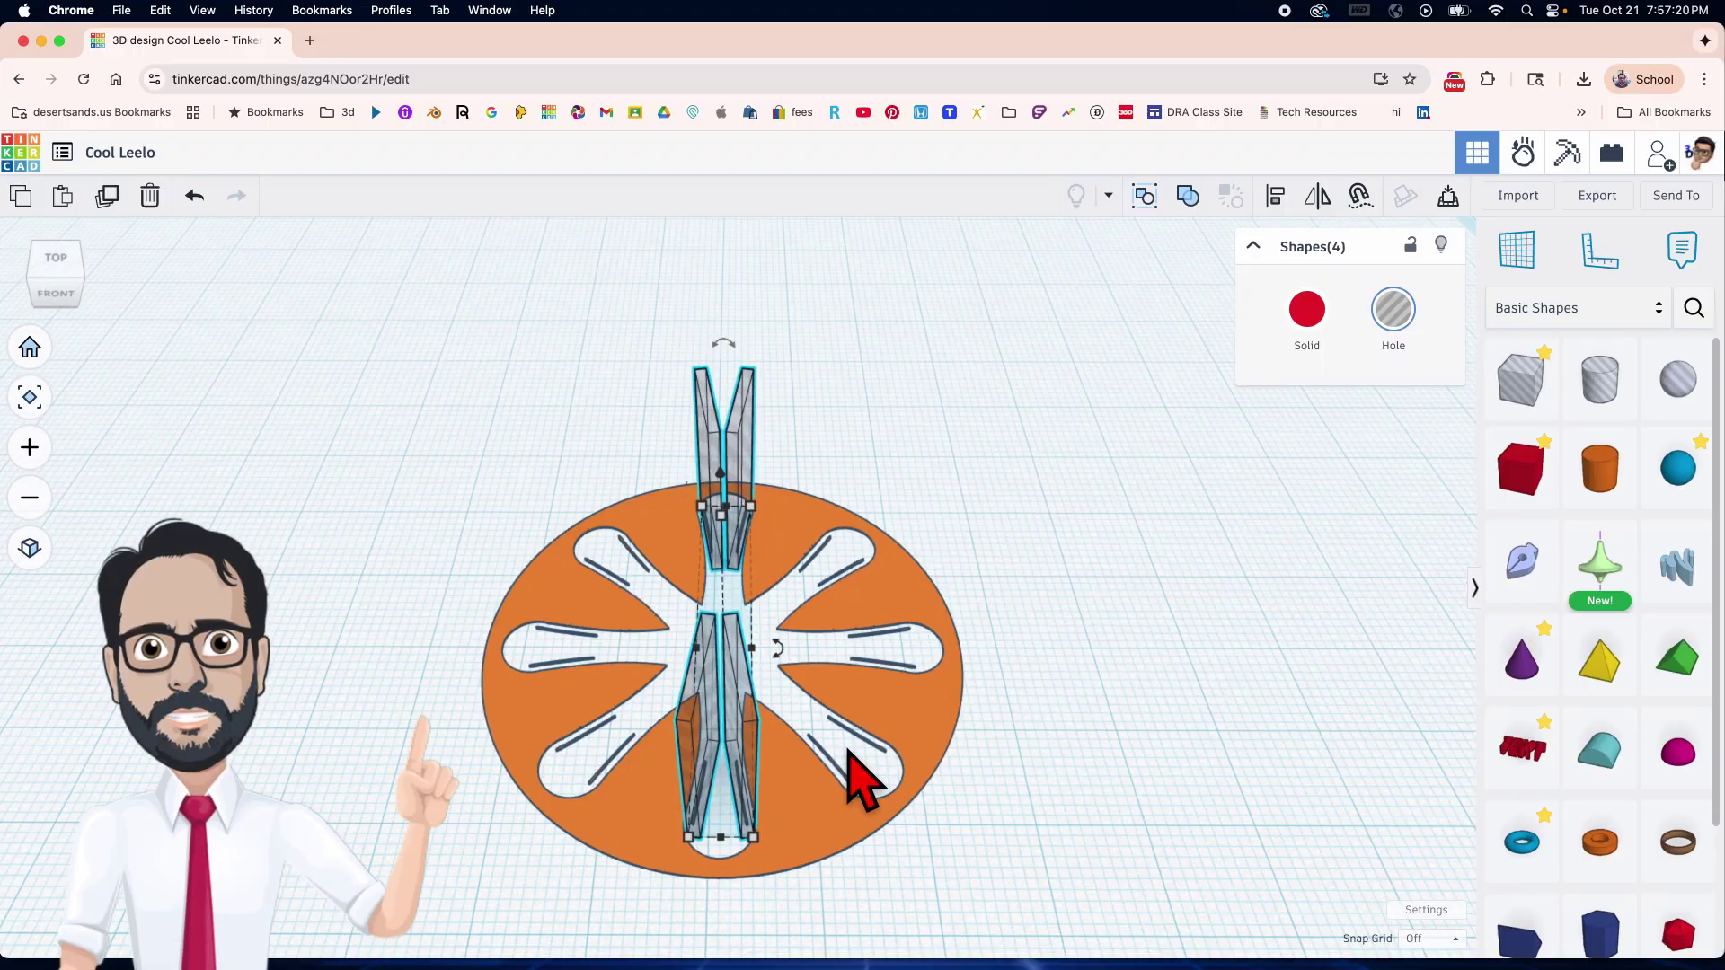
pyautogui.moveTo(790, 589)
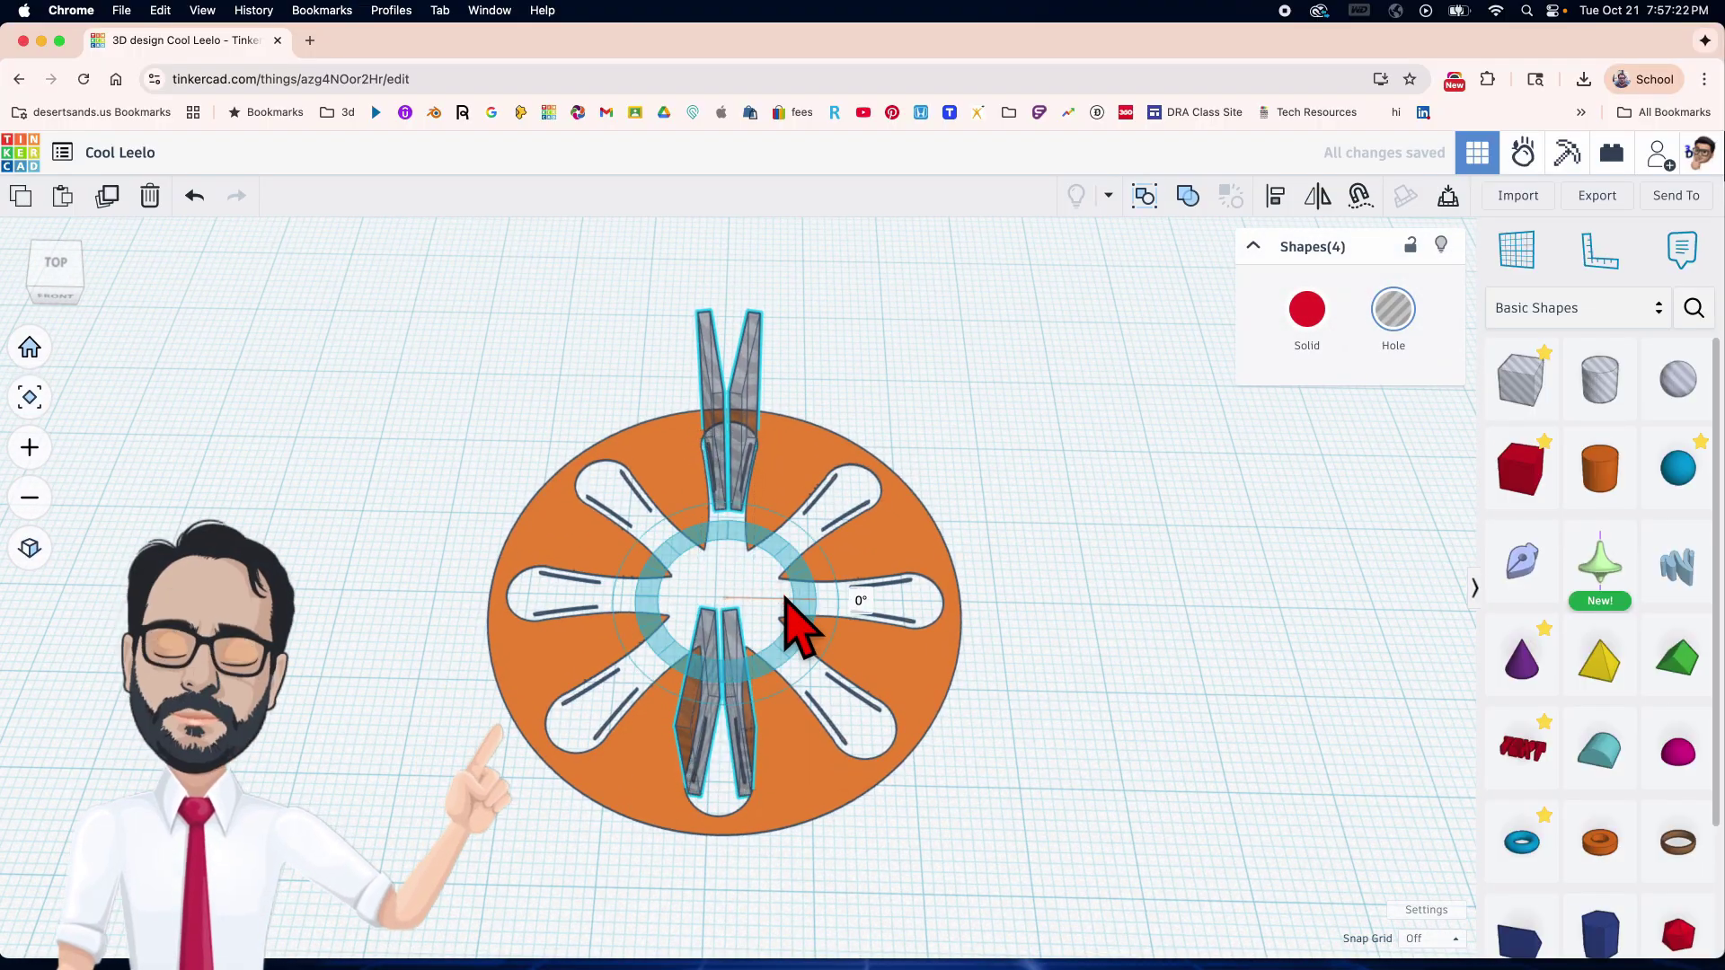
pyautogui.moveTo(807, 587); pyautogui.dragTo(804, 580)
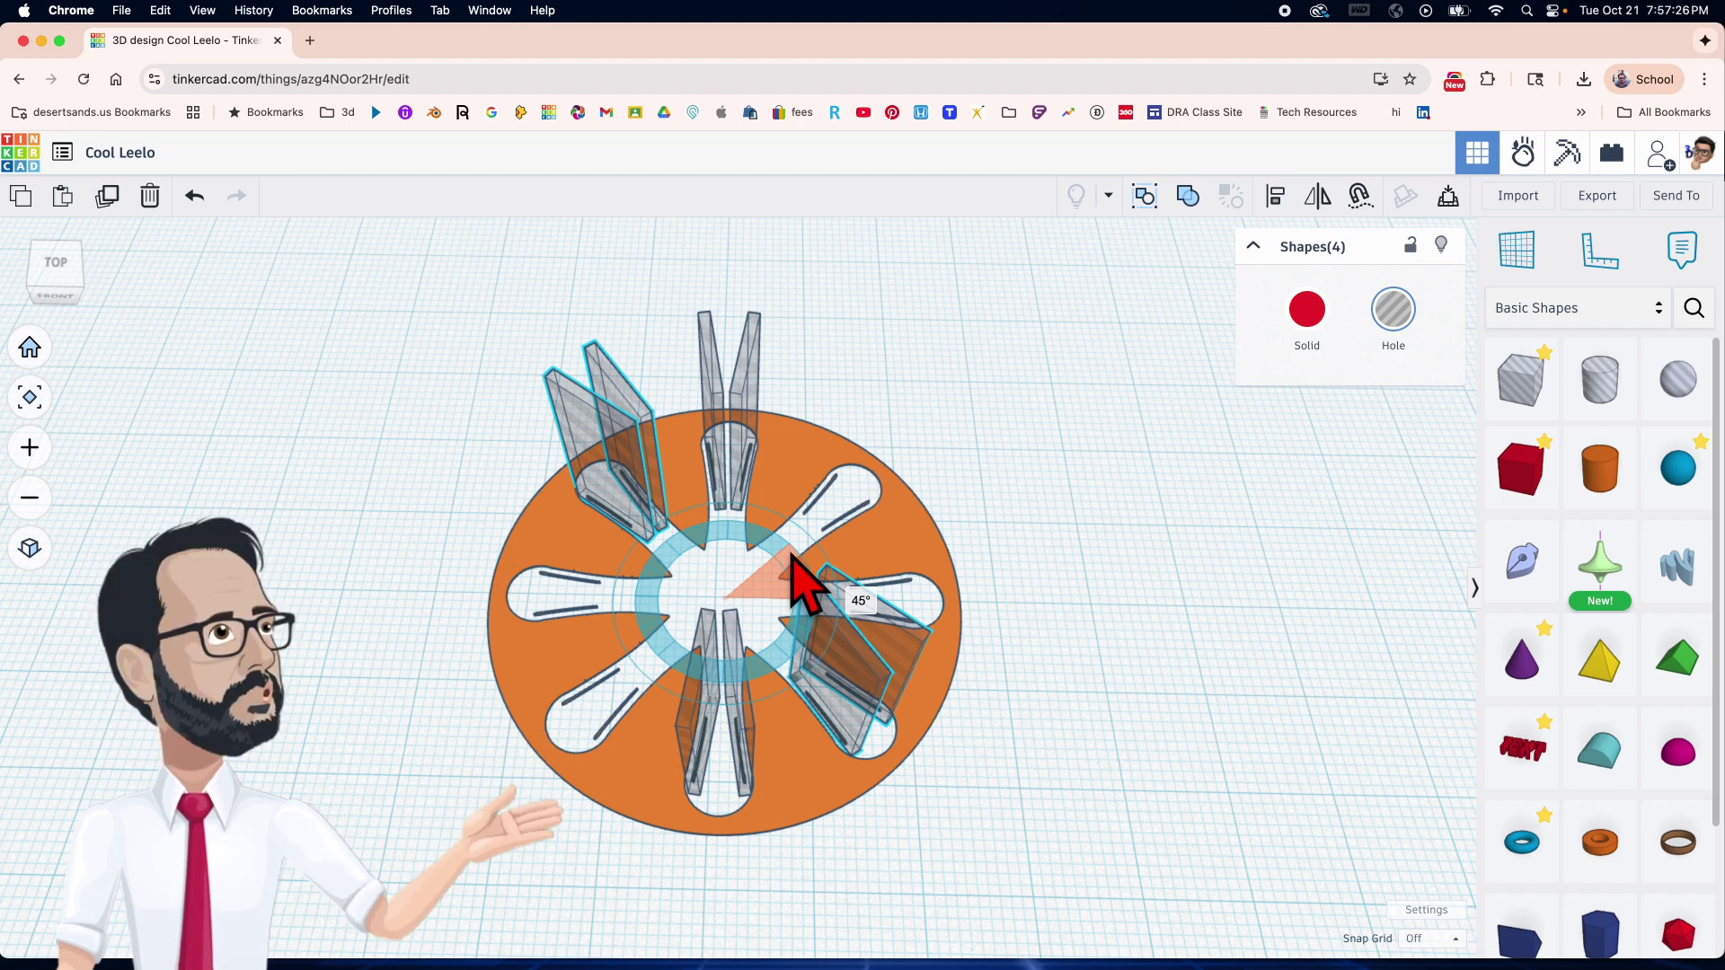
pyautogui.moveTo(790, 555); pyautogui.dragTo(791, 556)
pyautogui.hotkey('ctrl', 'd')
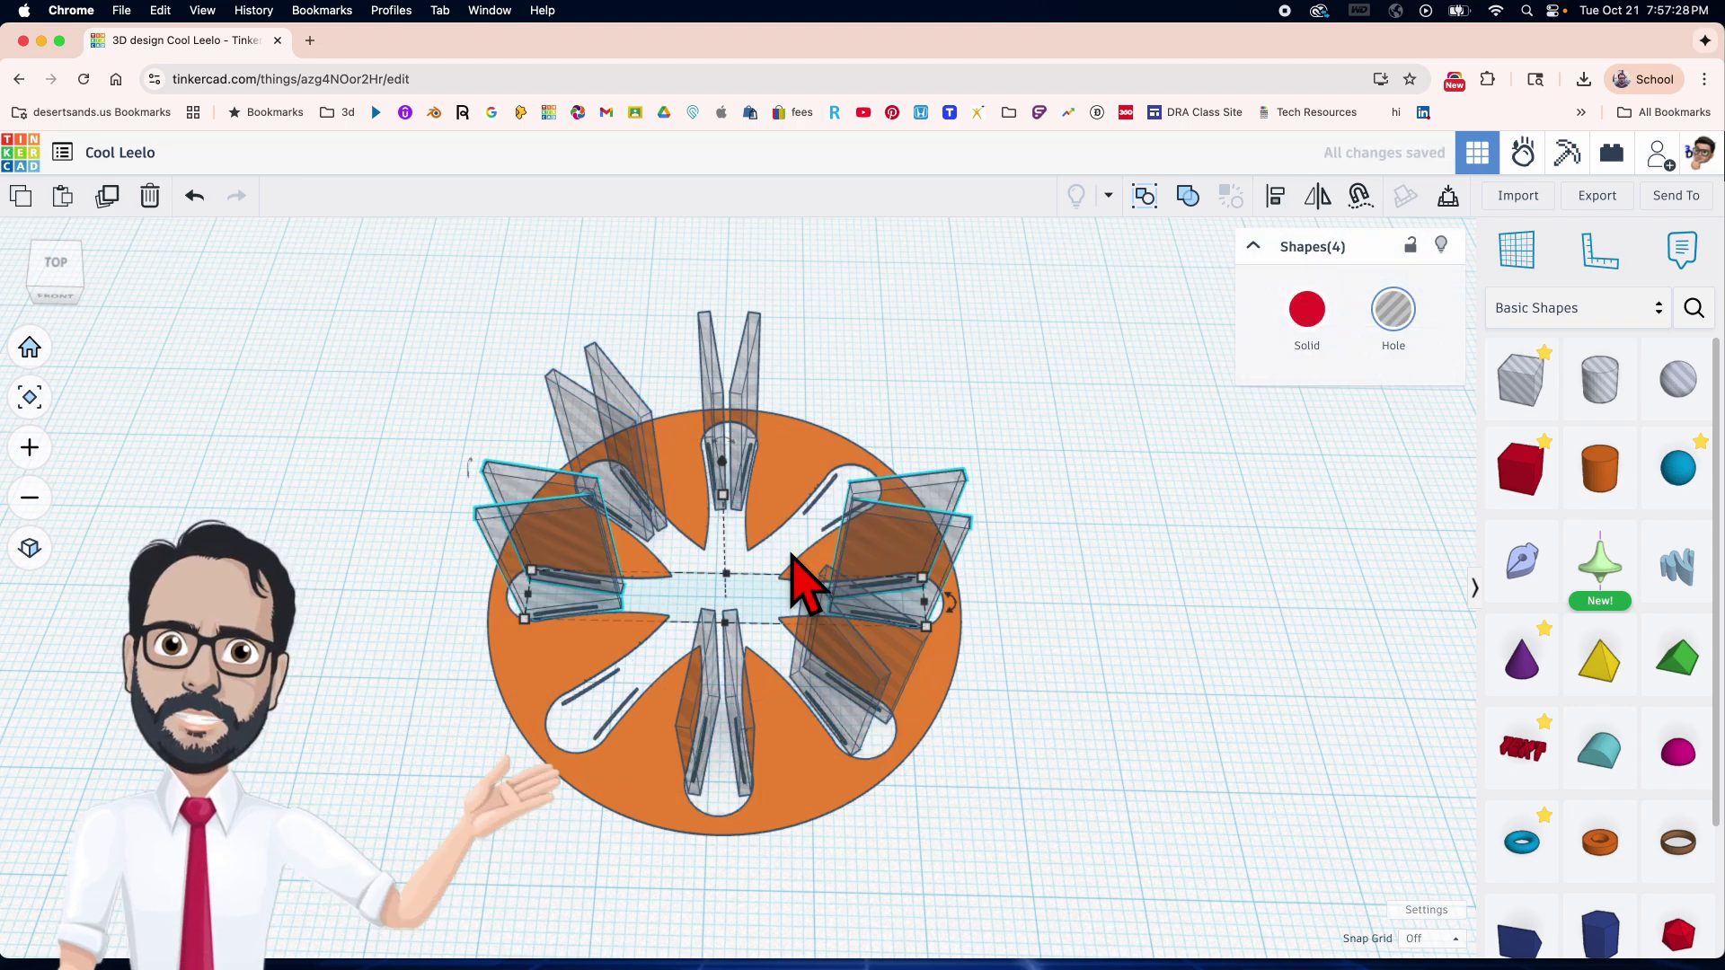
pyautogui.hotkey('ctrl', 'd')
# Check all eight fin pairs and select the disc together with every fin.
pyautogui.moveTo(790, 577); pyautogui.dragTo(840, 755, button='right')
pyautogui.scroll(5, 841, 755)
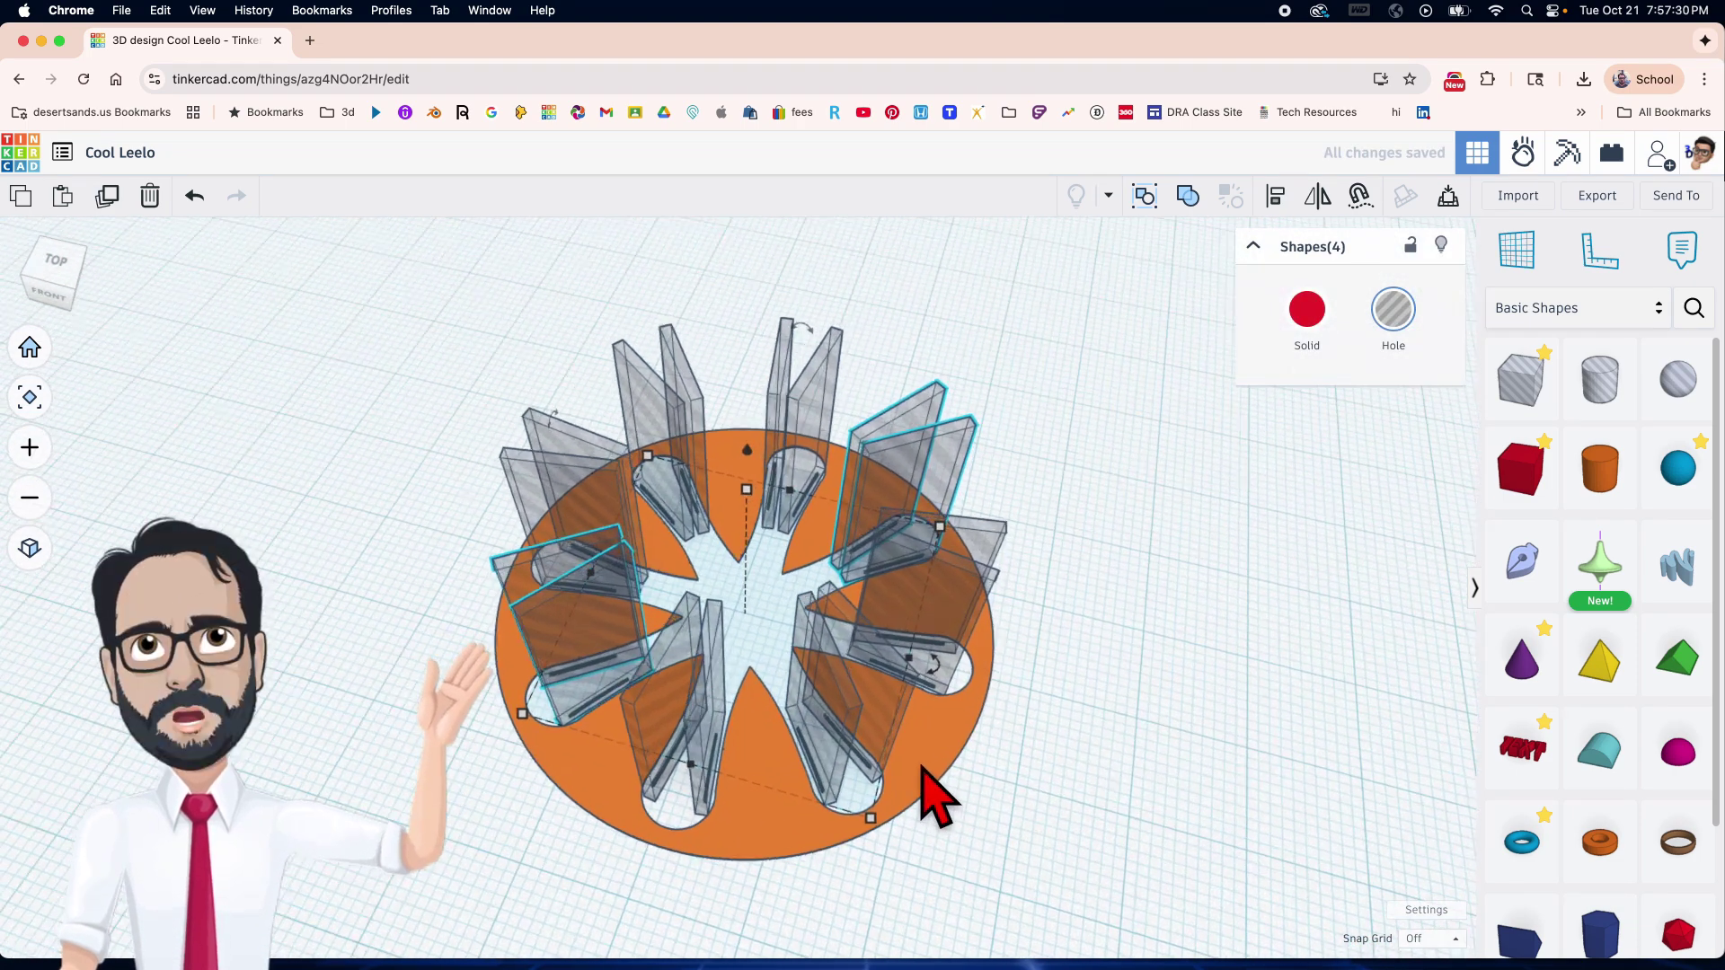
pyautogui.moveTo(838, 773)
pyautogui.mouseDown(button='right')
pyautogui.moveTo(706, 770)
pyautogui.moveTo(809, 766)
pyautogui.mouseUp(button='right')
pyautogui.scroll(-8, 795, 777)
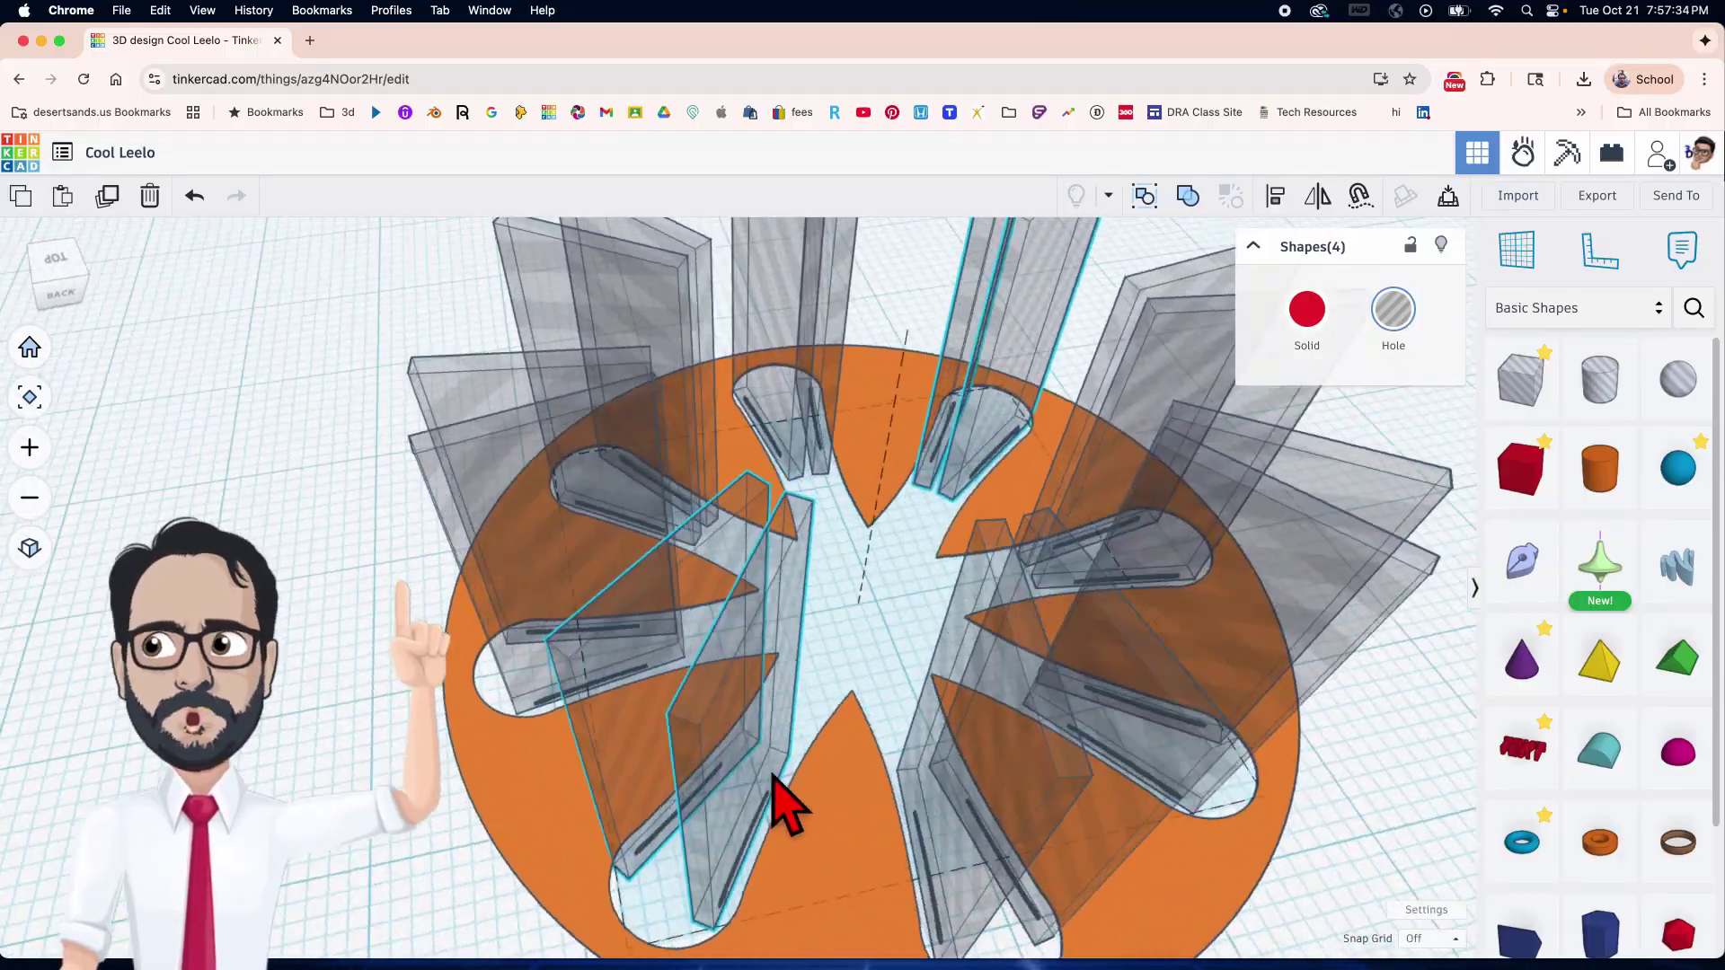
pyautogui.moveTo(571, 497); pyautogui.dragTo(1128, 876)
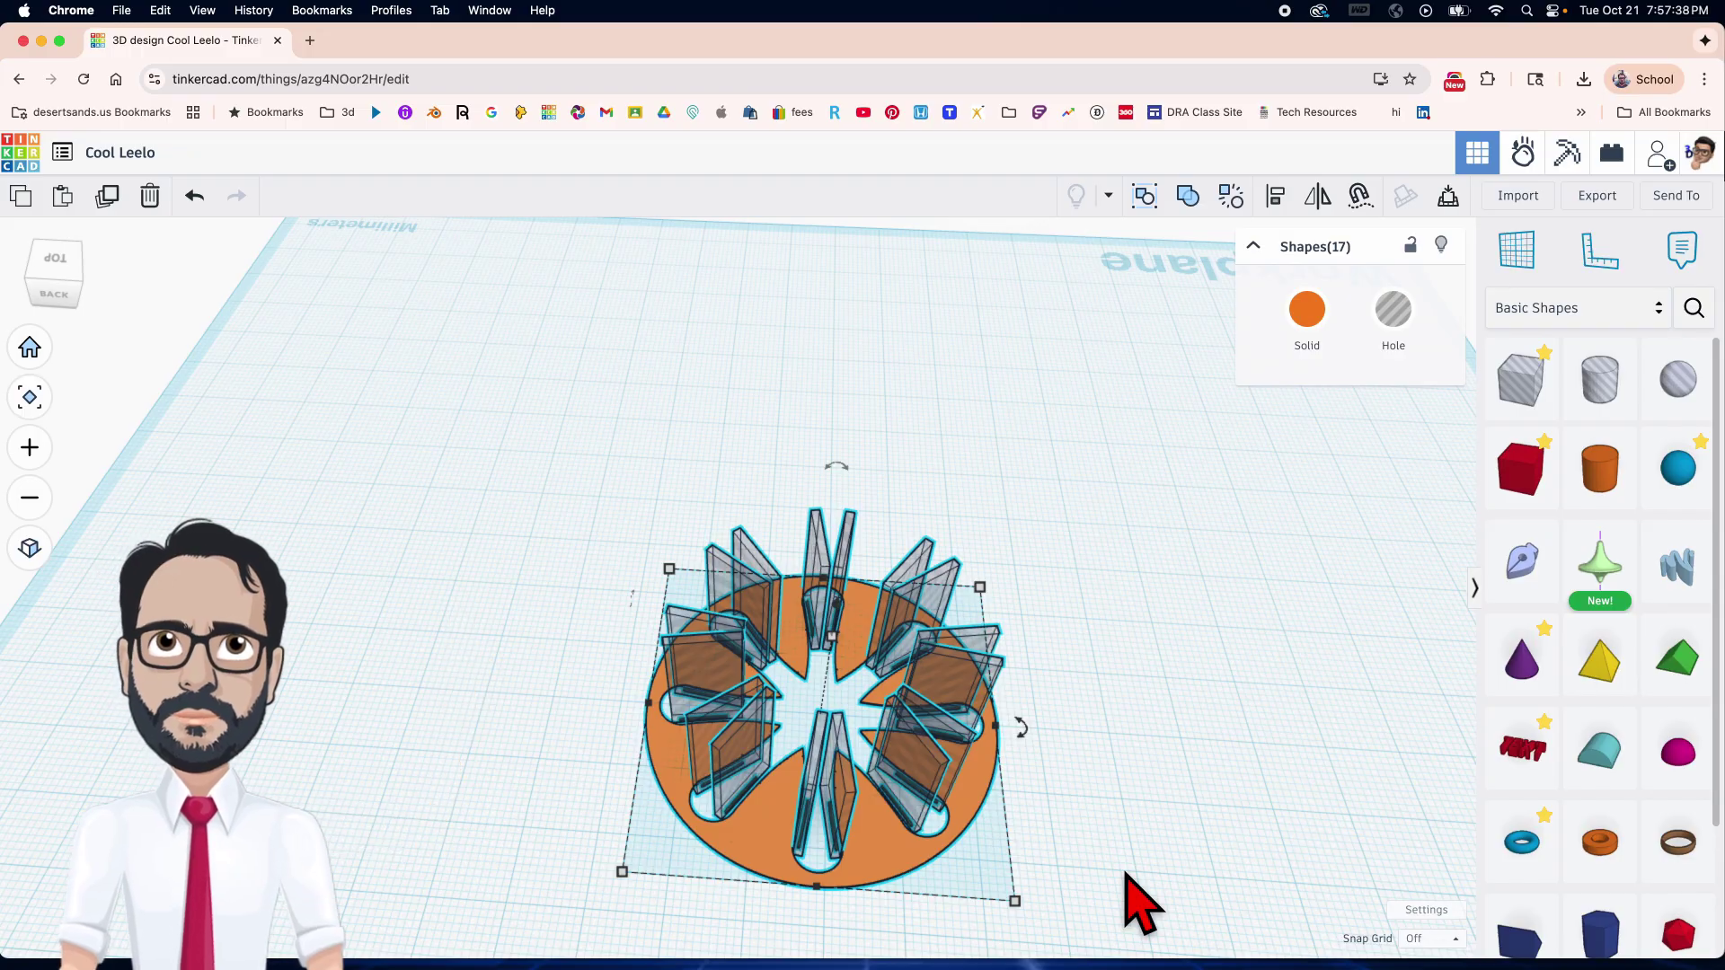
# Merge the disc and all the fin holes into a single Union.
pyautogui.press('super+g')
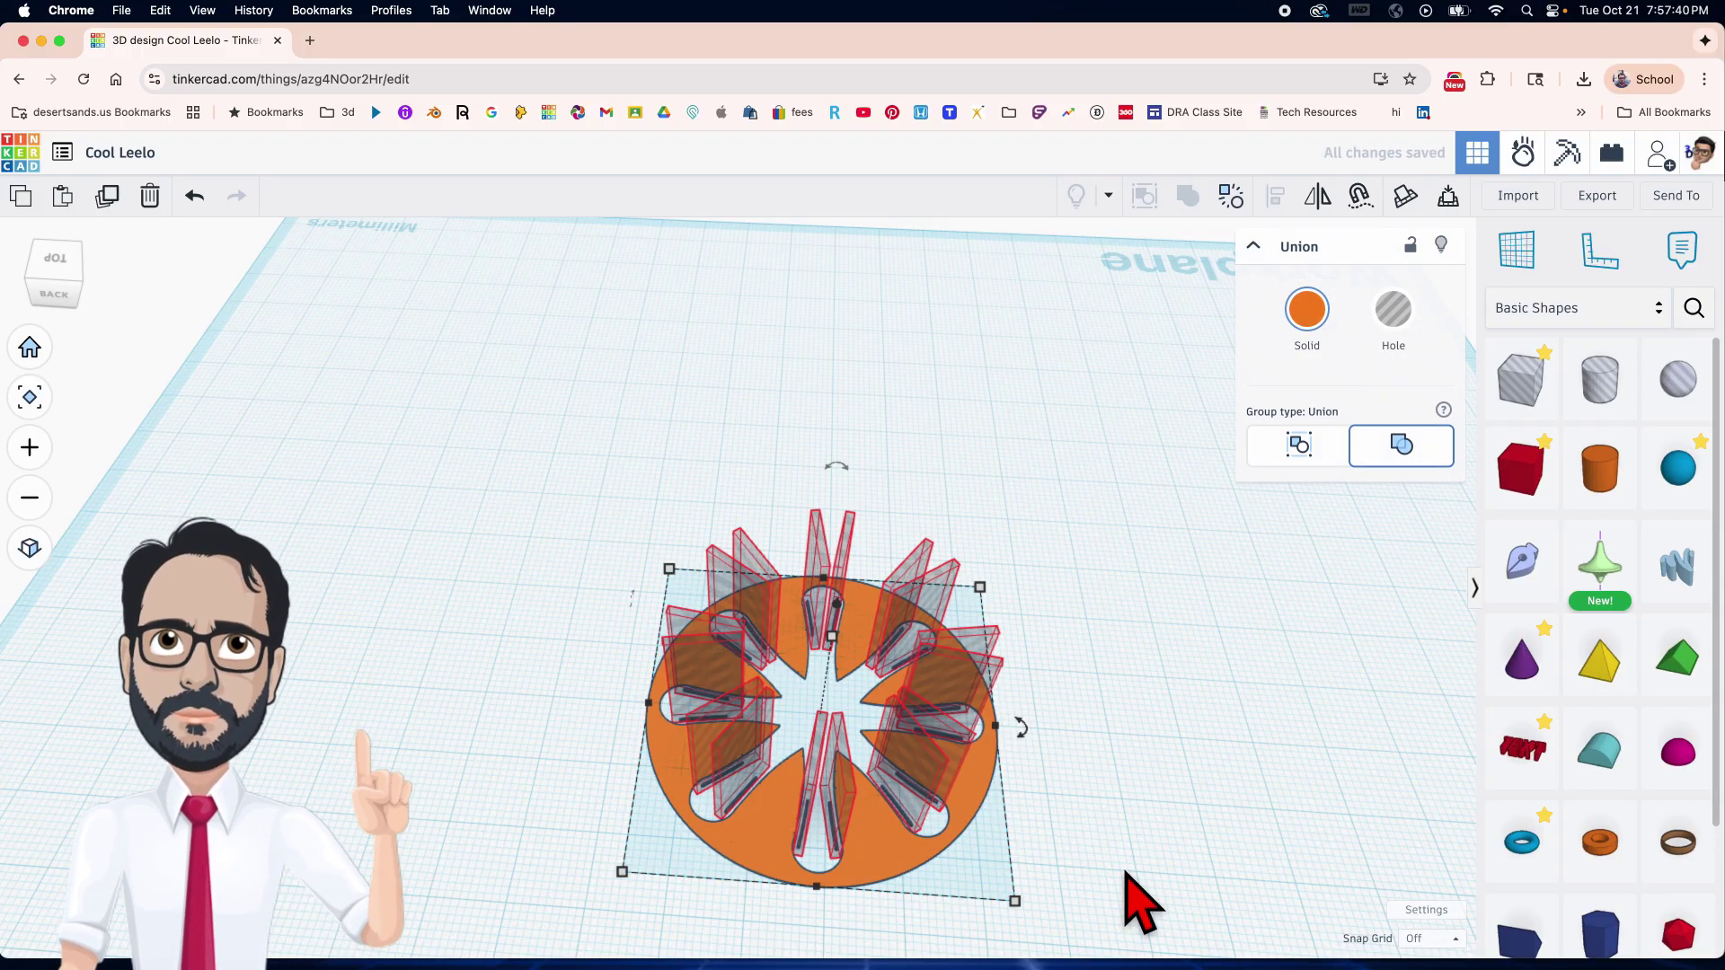
pyautogui.scroll(3, 870, 830)
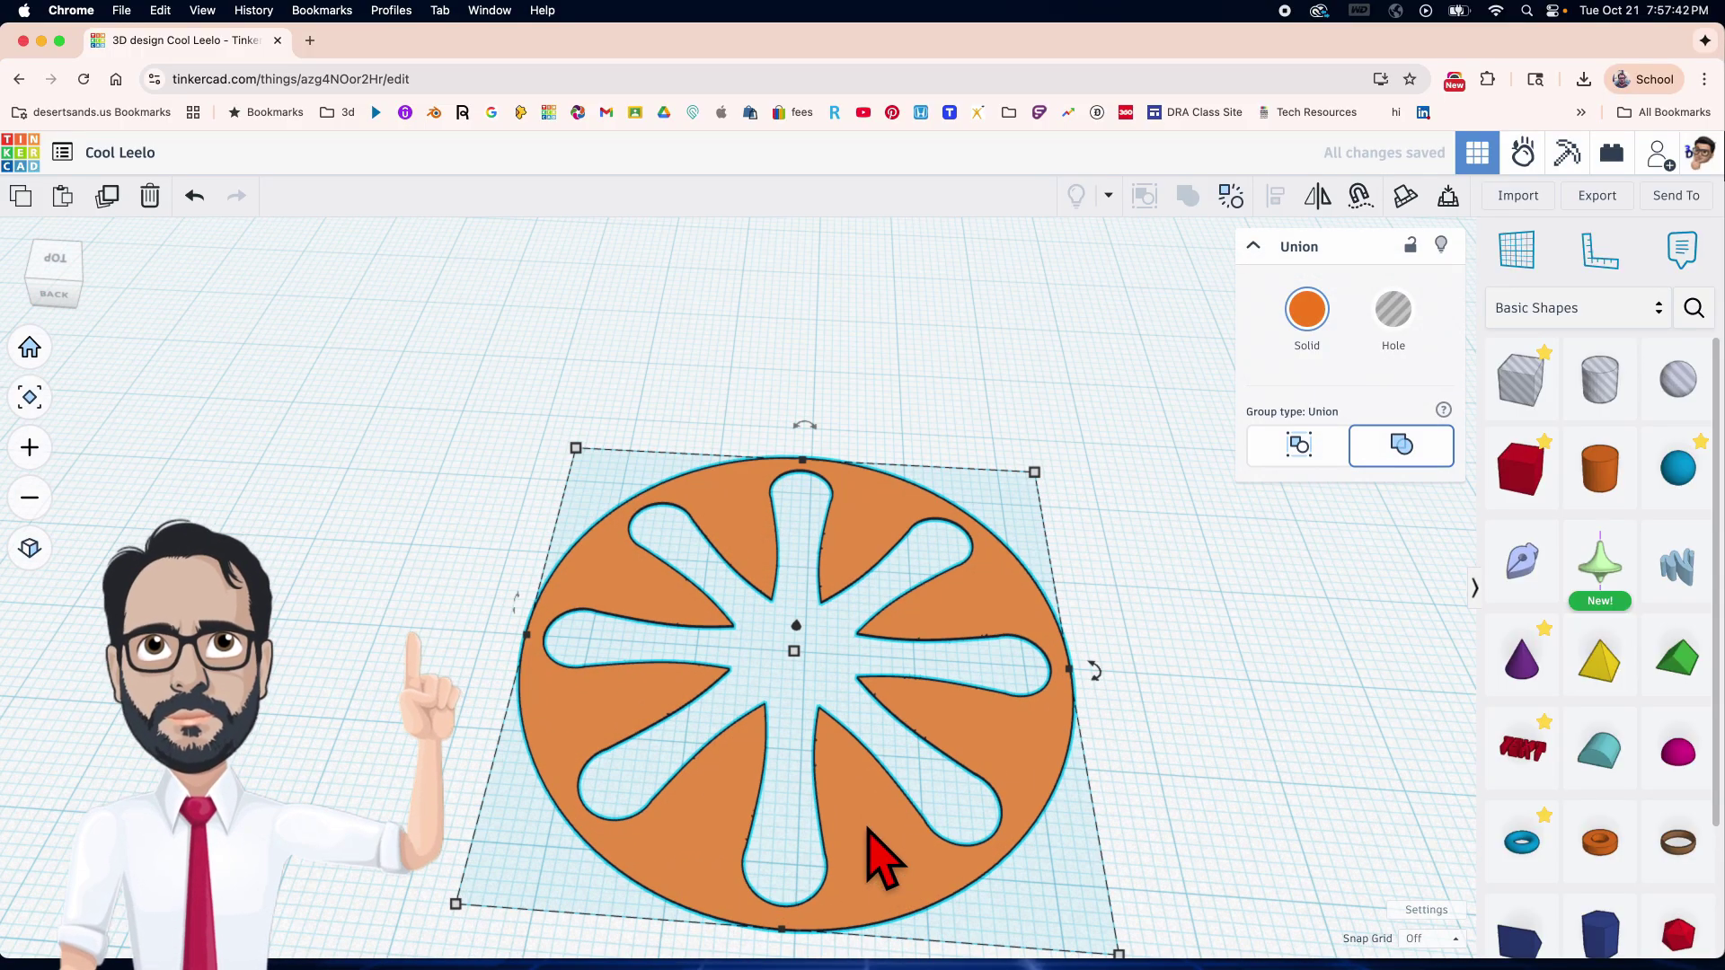
pyautogui.scroll(-4, 869, 830)
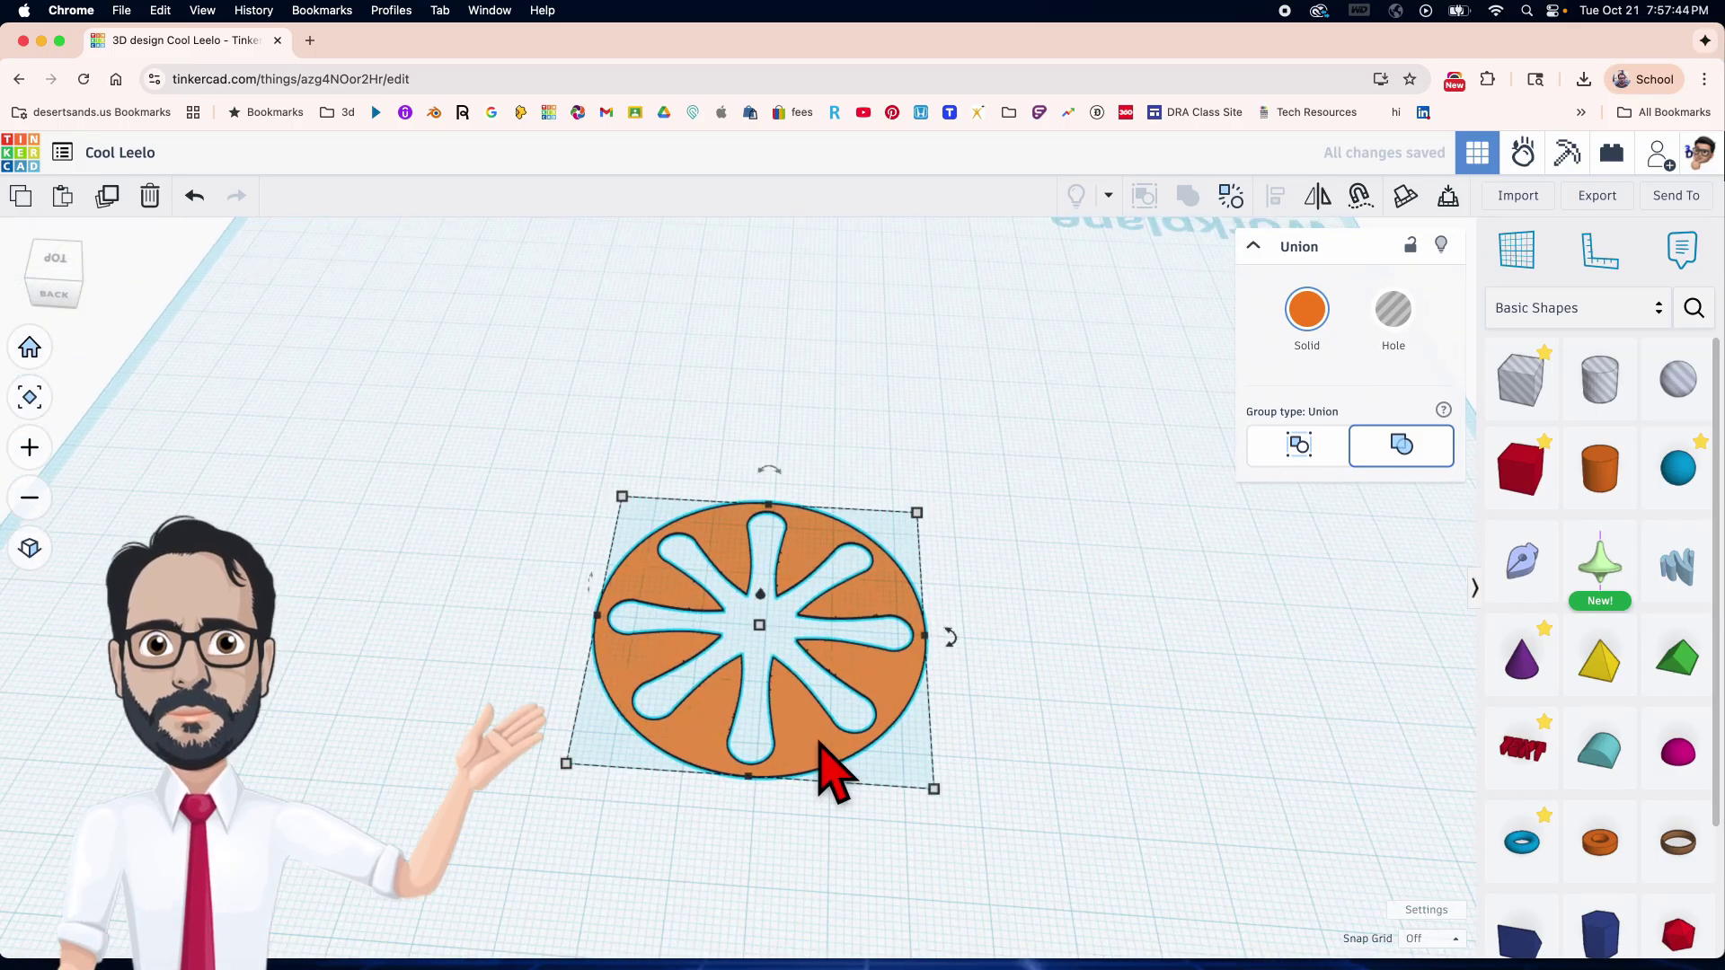
pyautogui.moveTo(868, 745)
pyautogui.mouseDown(button='right')
pyautogui.moveTo(842, 736)
pyautogui.moveTo(883, 756)
pyautogui.moveTo(839, 754)
pyautogui.mouseUp(button='right')
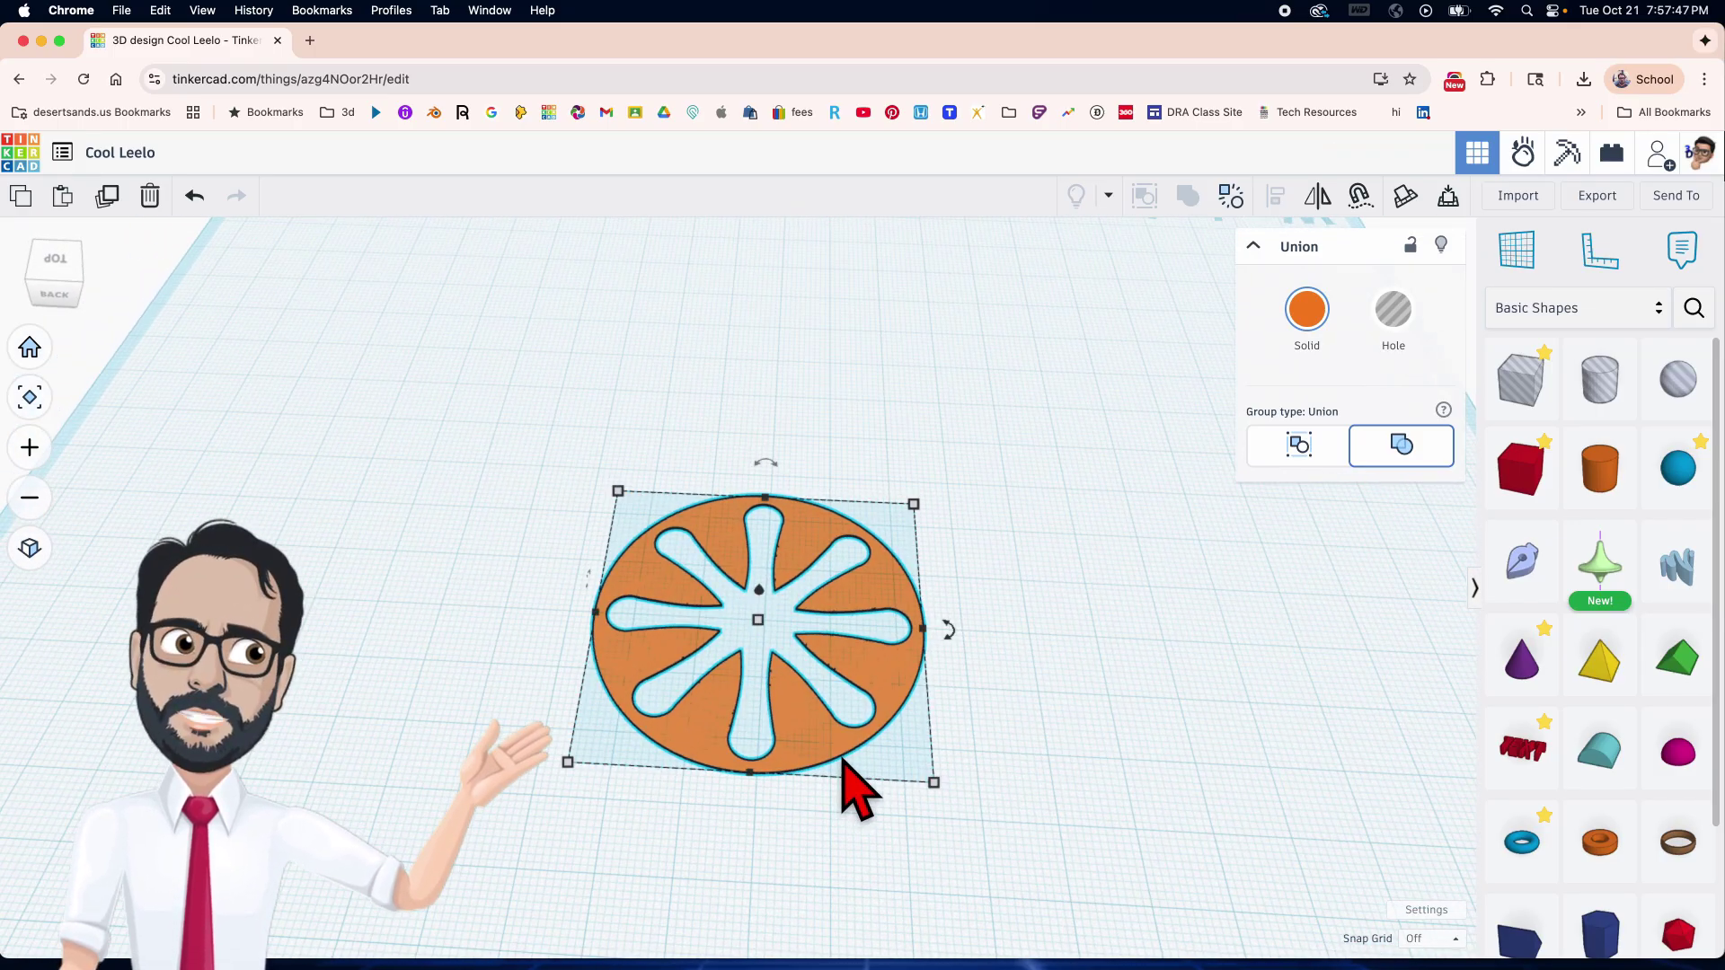
pyautogui.click(1664, 327)
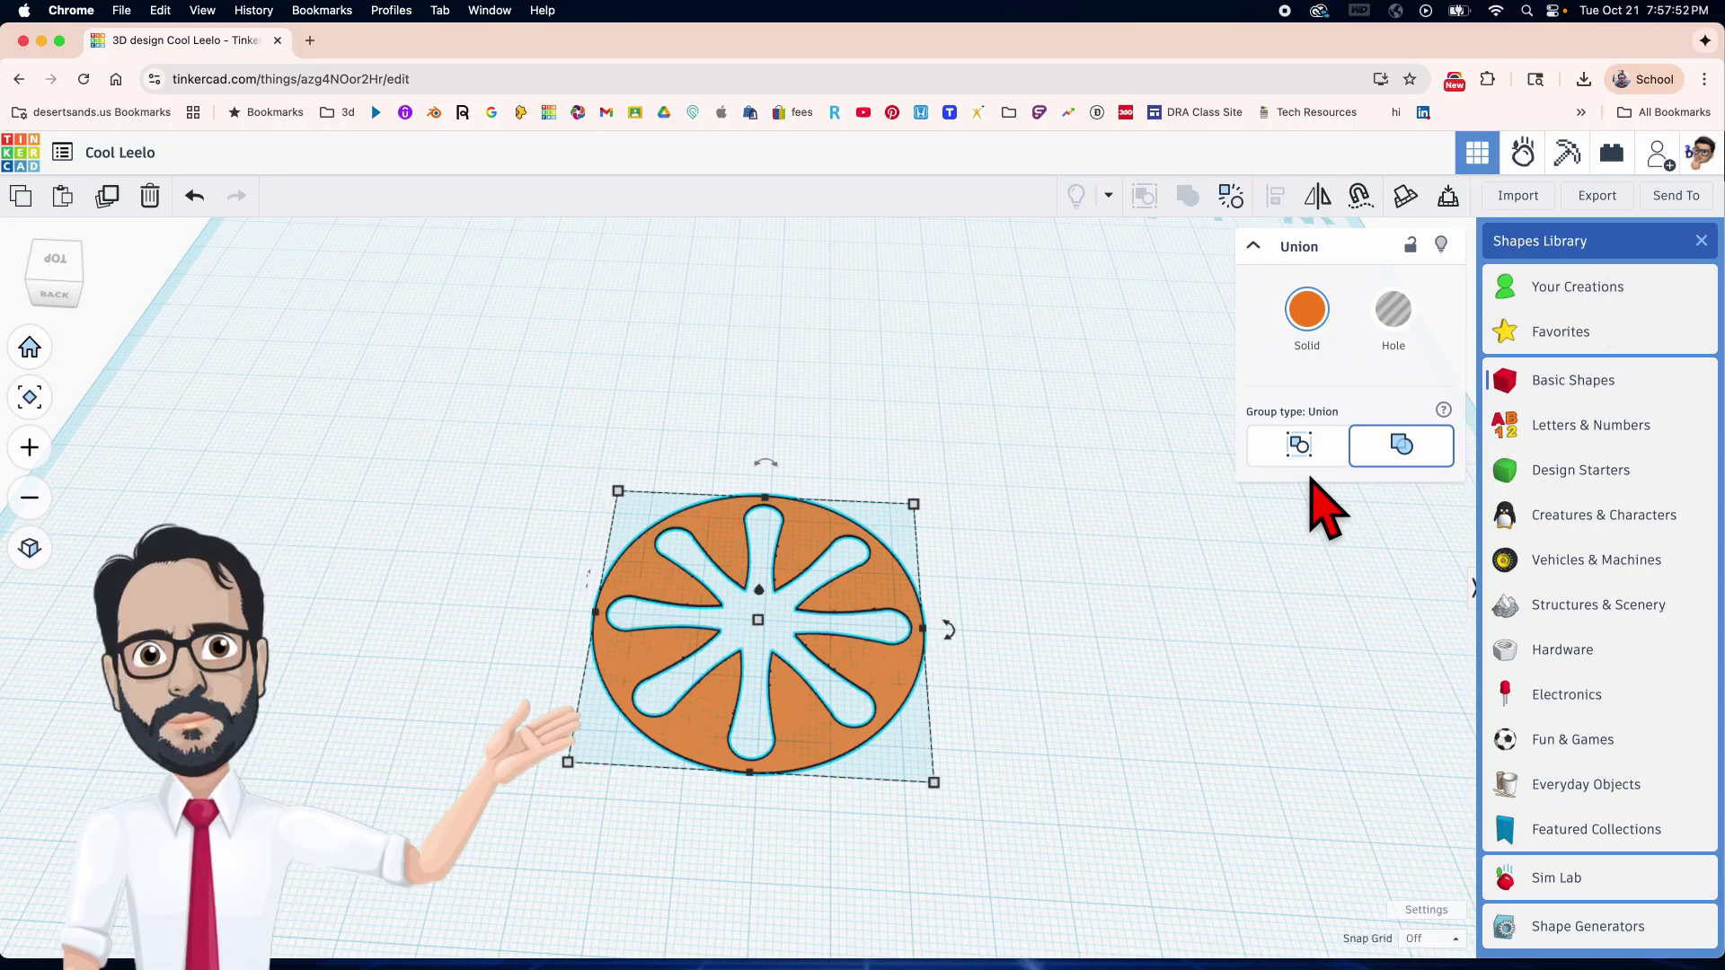
pyautogui.moveTo(1187, 509); pyautogui.dragTo(1089, 507, button='right')
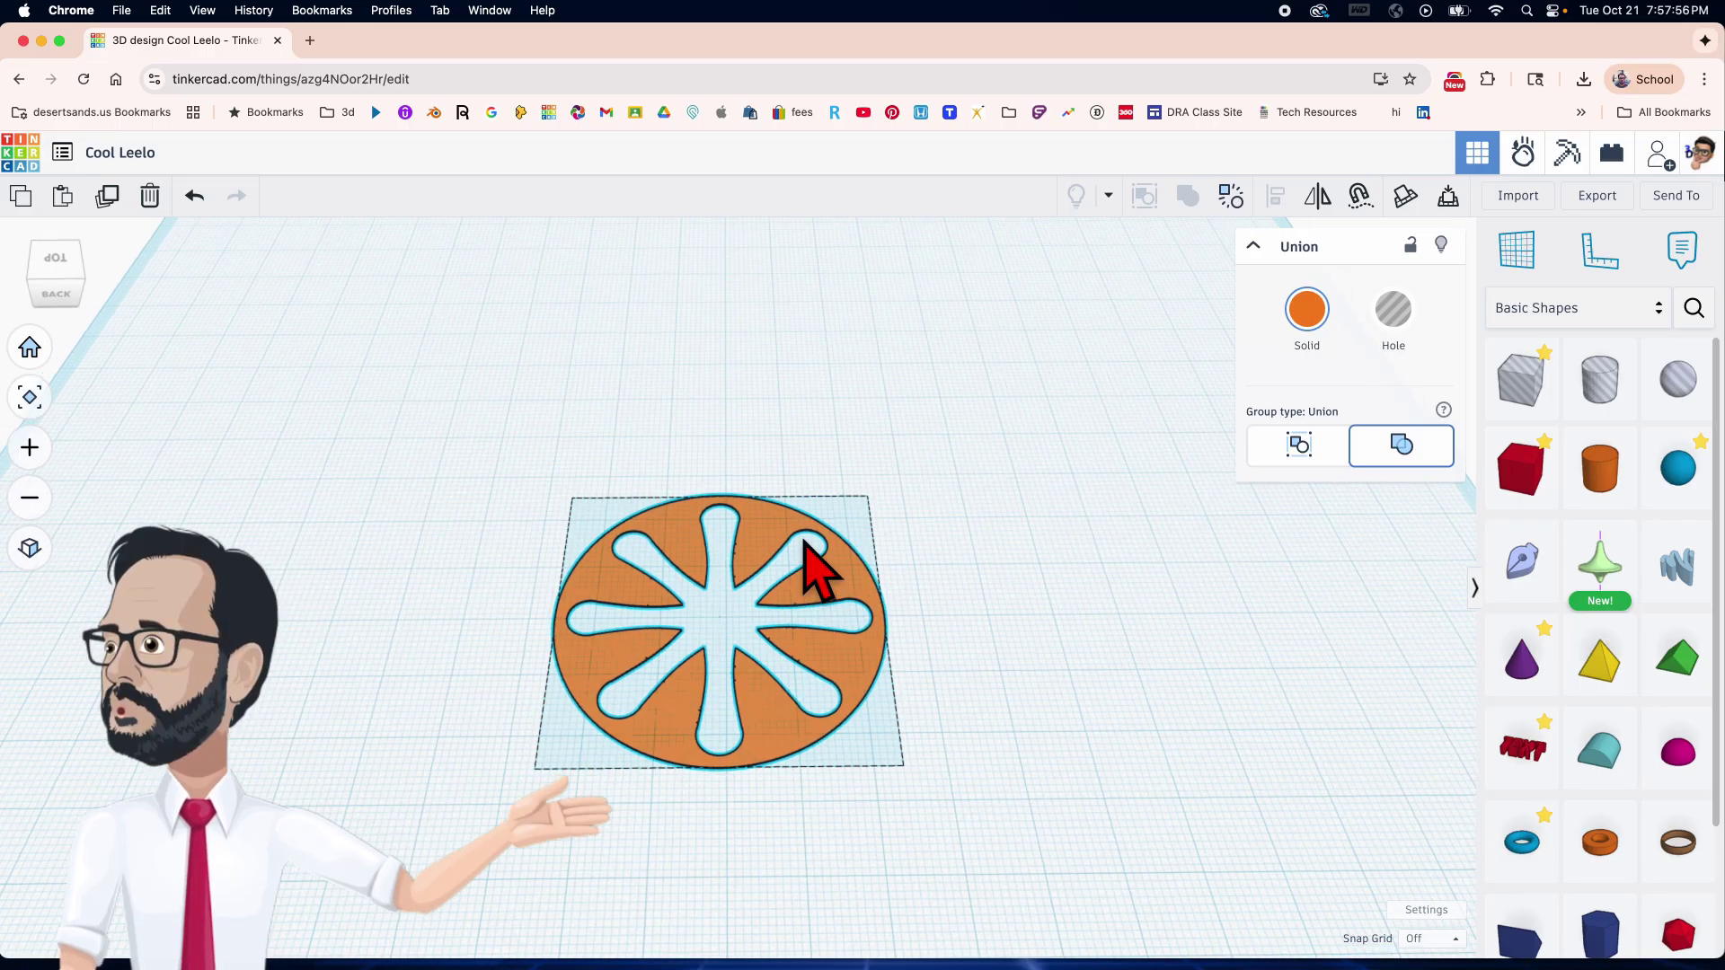
pyautogui.moveTo(808, 570); pyautogui.dragTo(735, 665, button='right')
# Set the merged disc's height to 15 mm and bring up the export options.
pyautogui.moveTo(719, 658); pyautogui.dragTo(724, 586)
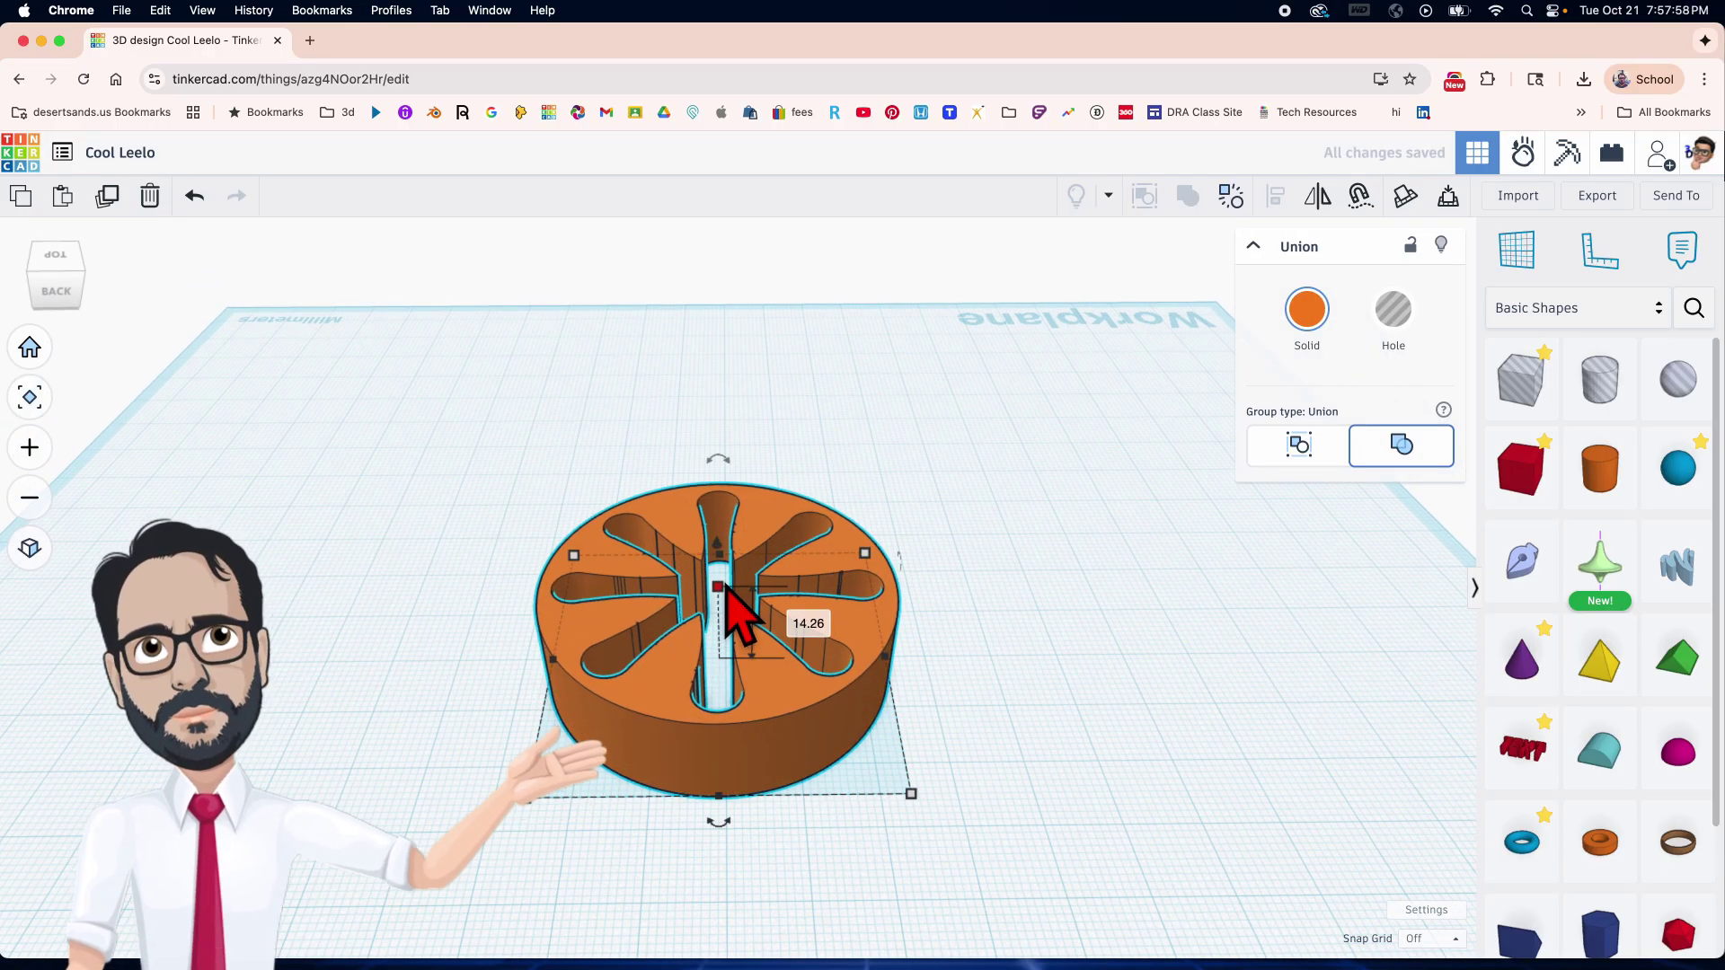
pyautogui.click(805, 624)
pyautogui.press('Return')
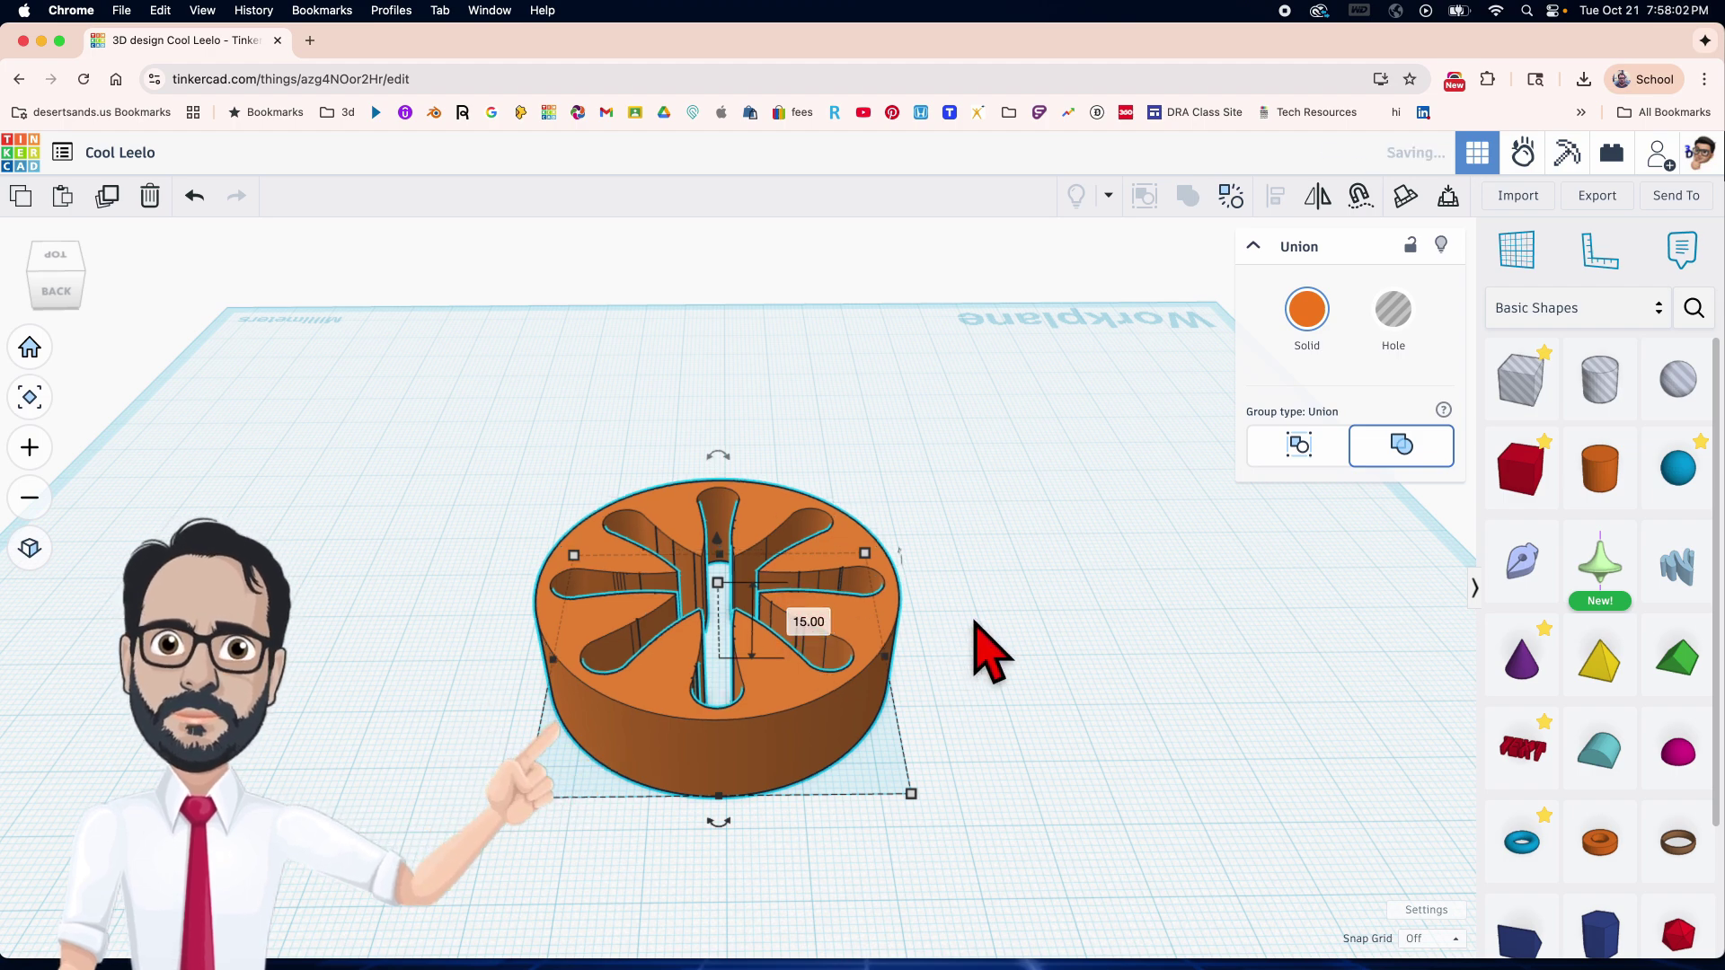
pyautogui.click(967, 633)
pyautogui.click(862, 625)
pyautogui.click(1597, 195)
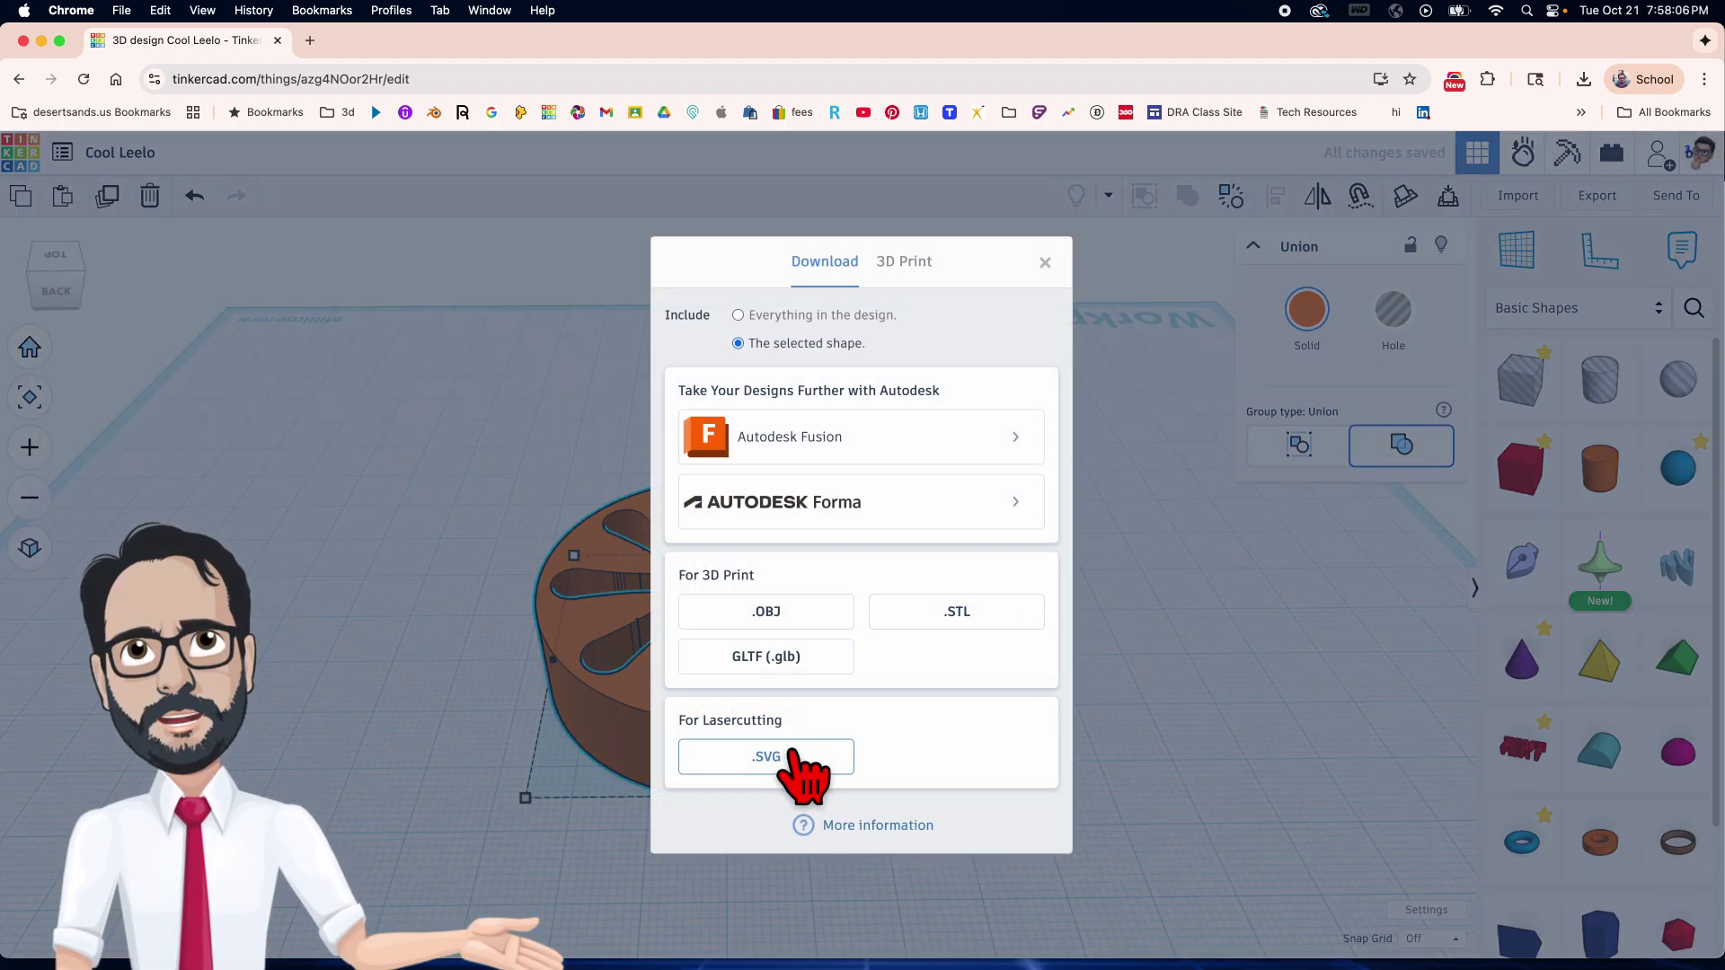
# Save the merged disc as an SVG named 'Impossible Cyl Finally outside'.
pyautogui.click(795, 756)
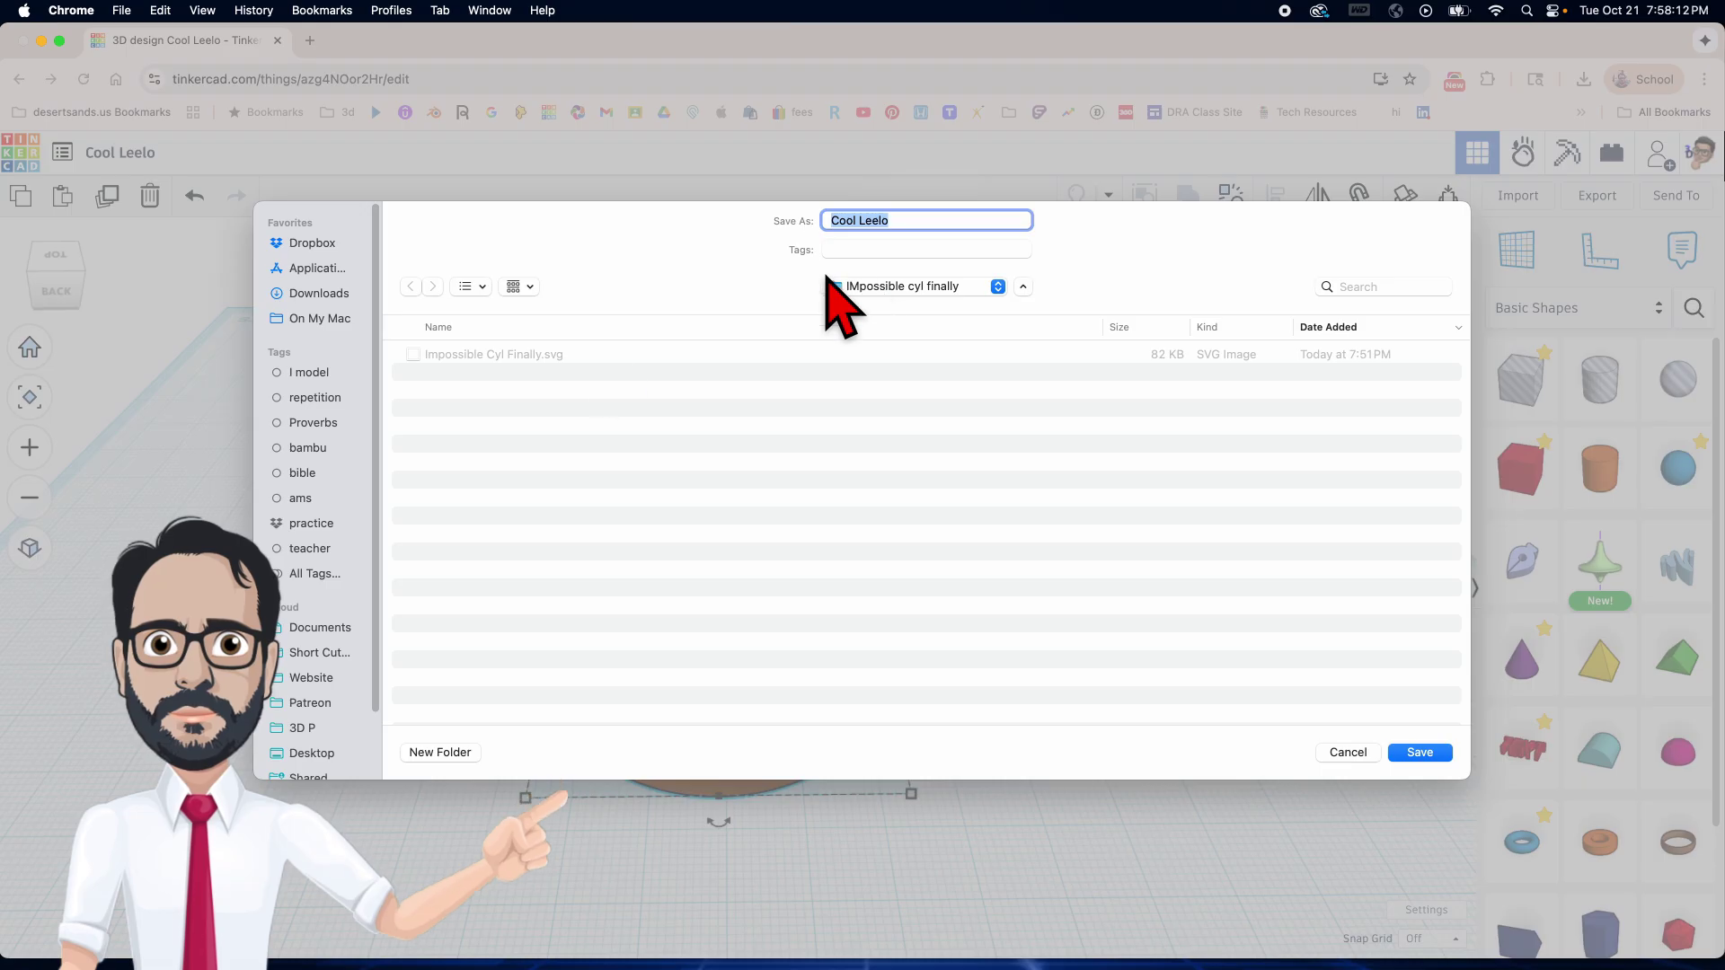
pyautogui.click(507, 356)
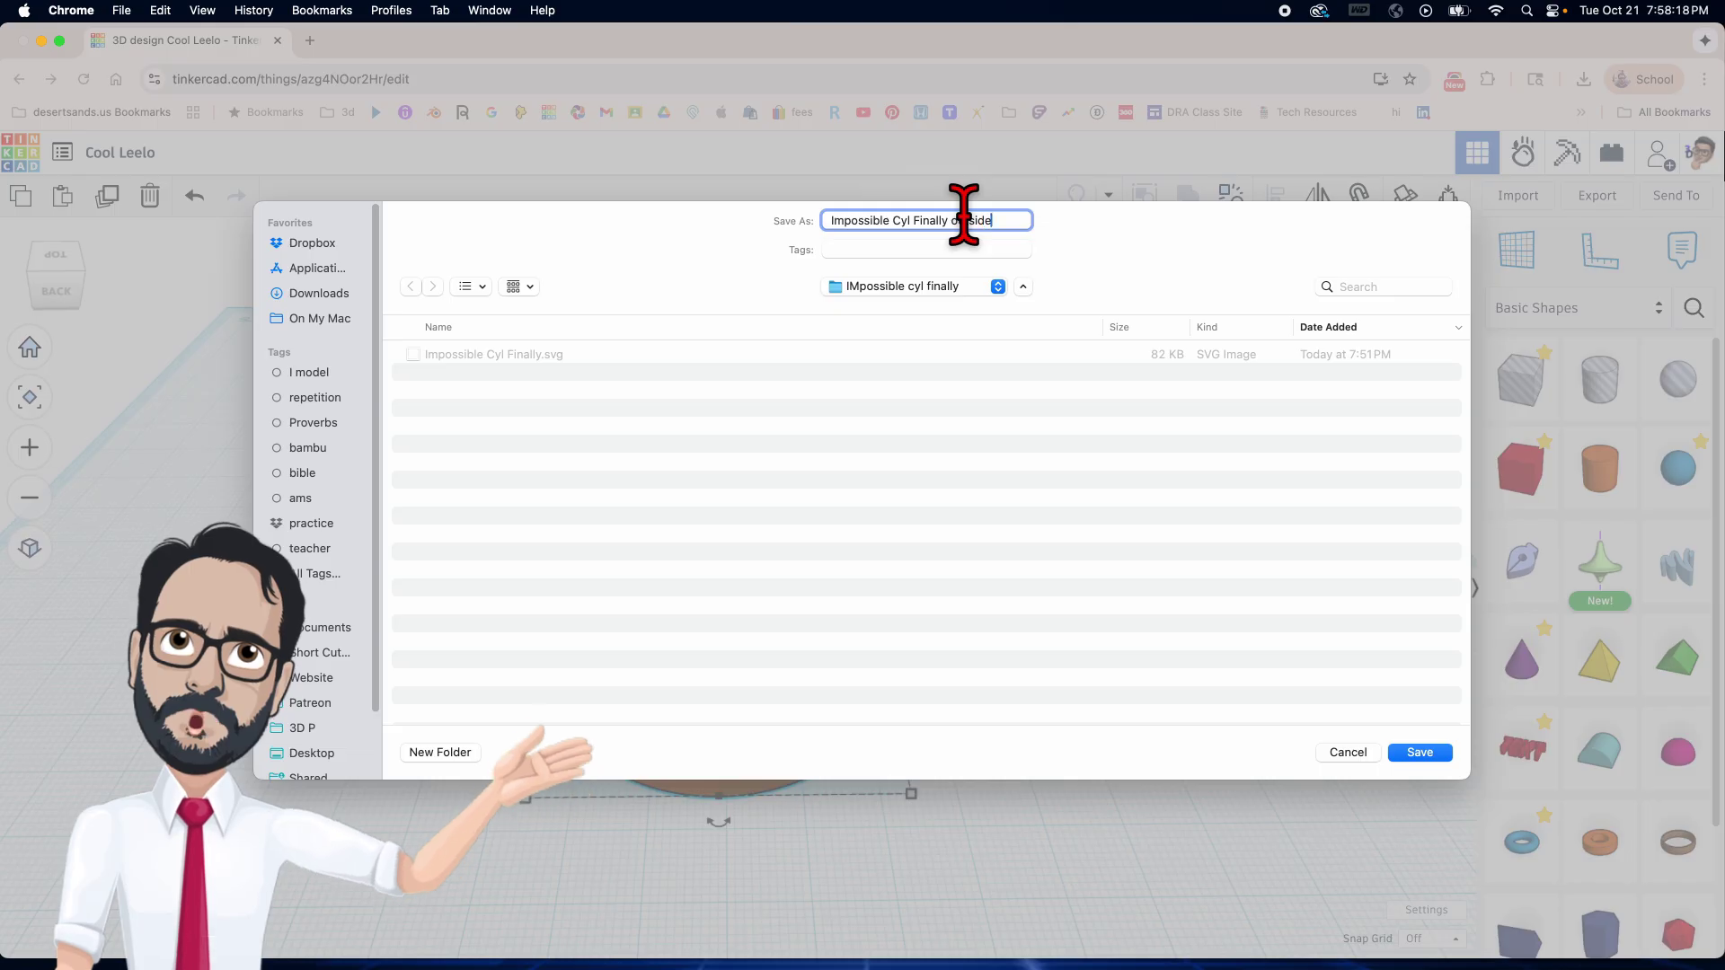
pyautogui.click(1418, 752)
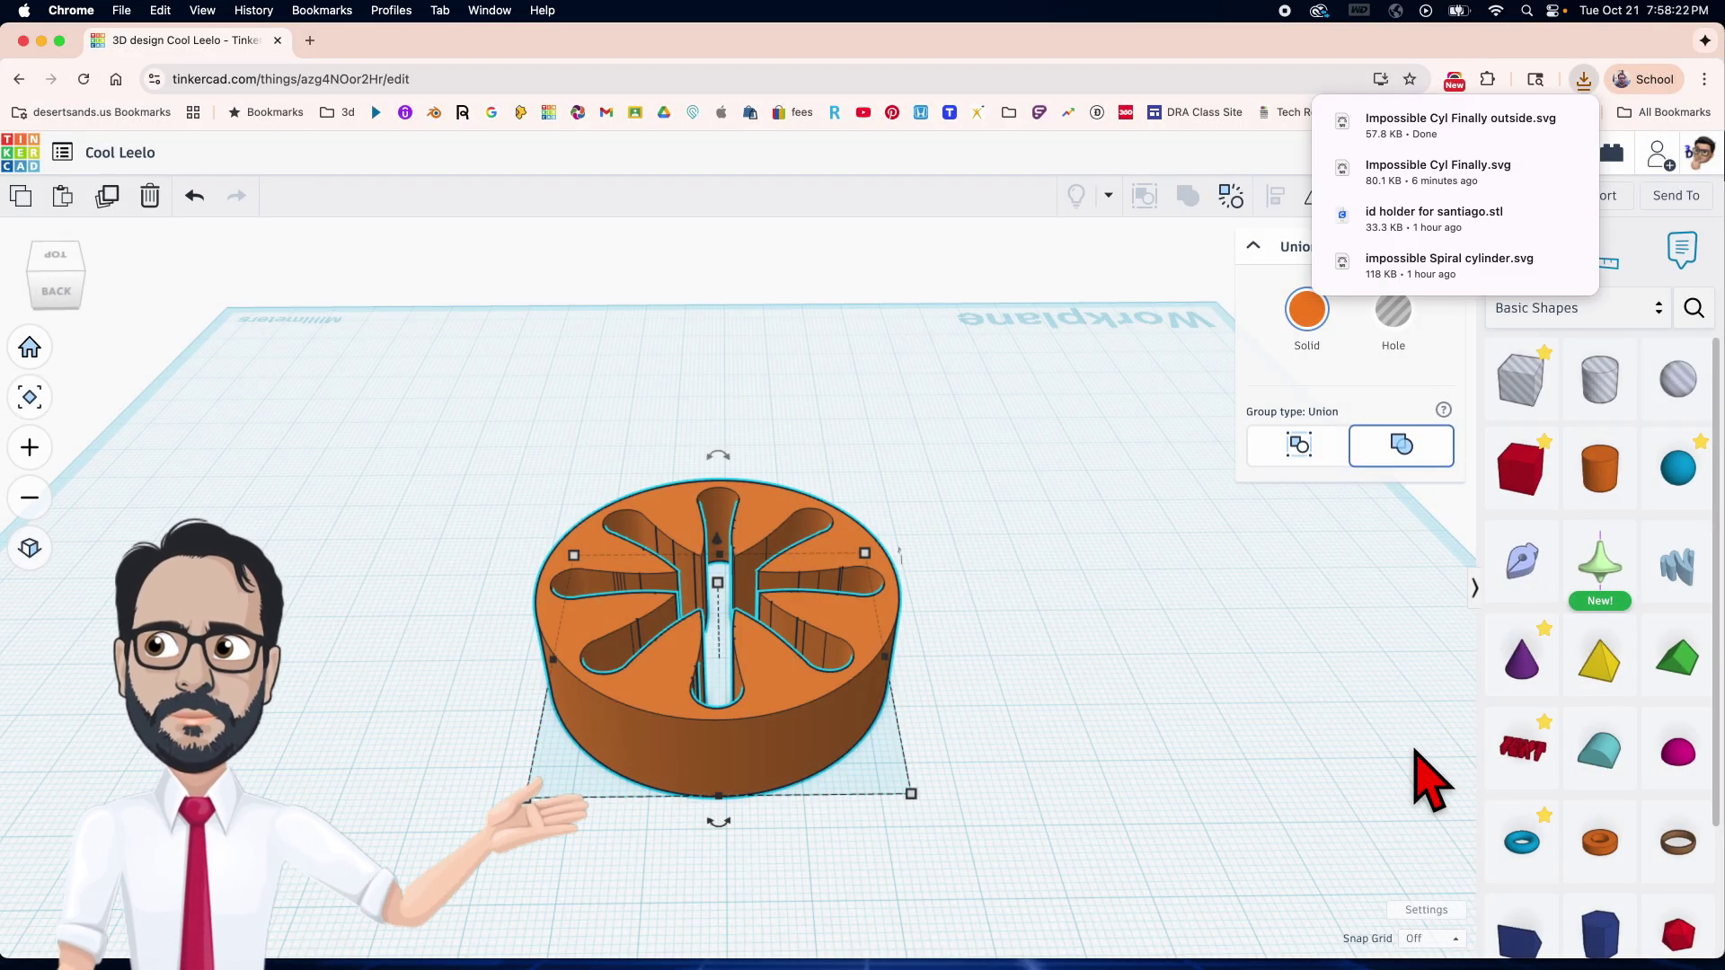
# Import Impossible Cyl Finally outside.svg back into the design.
pyautogui.click(1271, 655)
pyautogui.click(1519, 195)
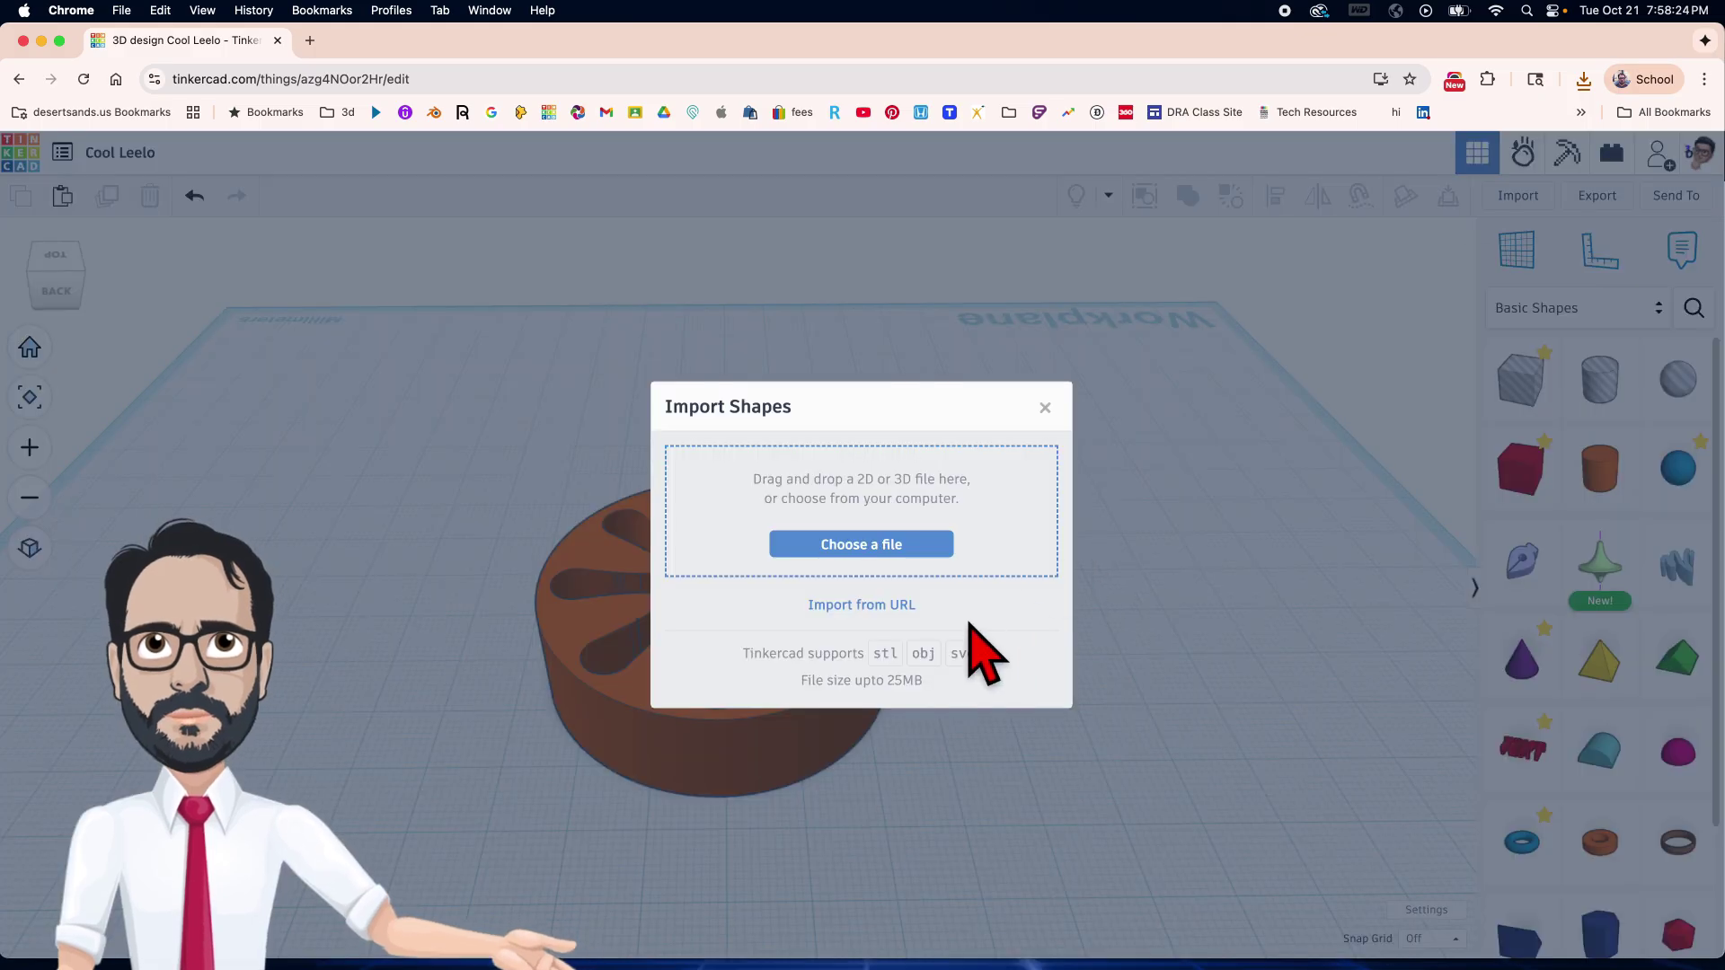
pyautogui.click(908, 545)
pyautogui.click(546, 194)
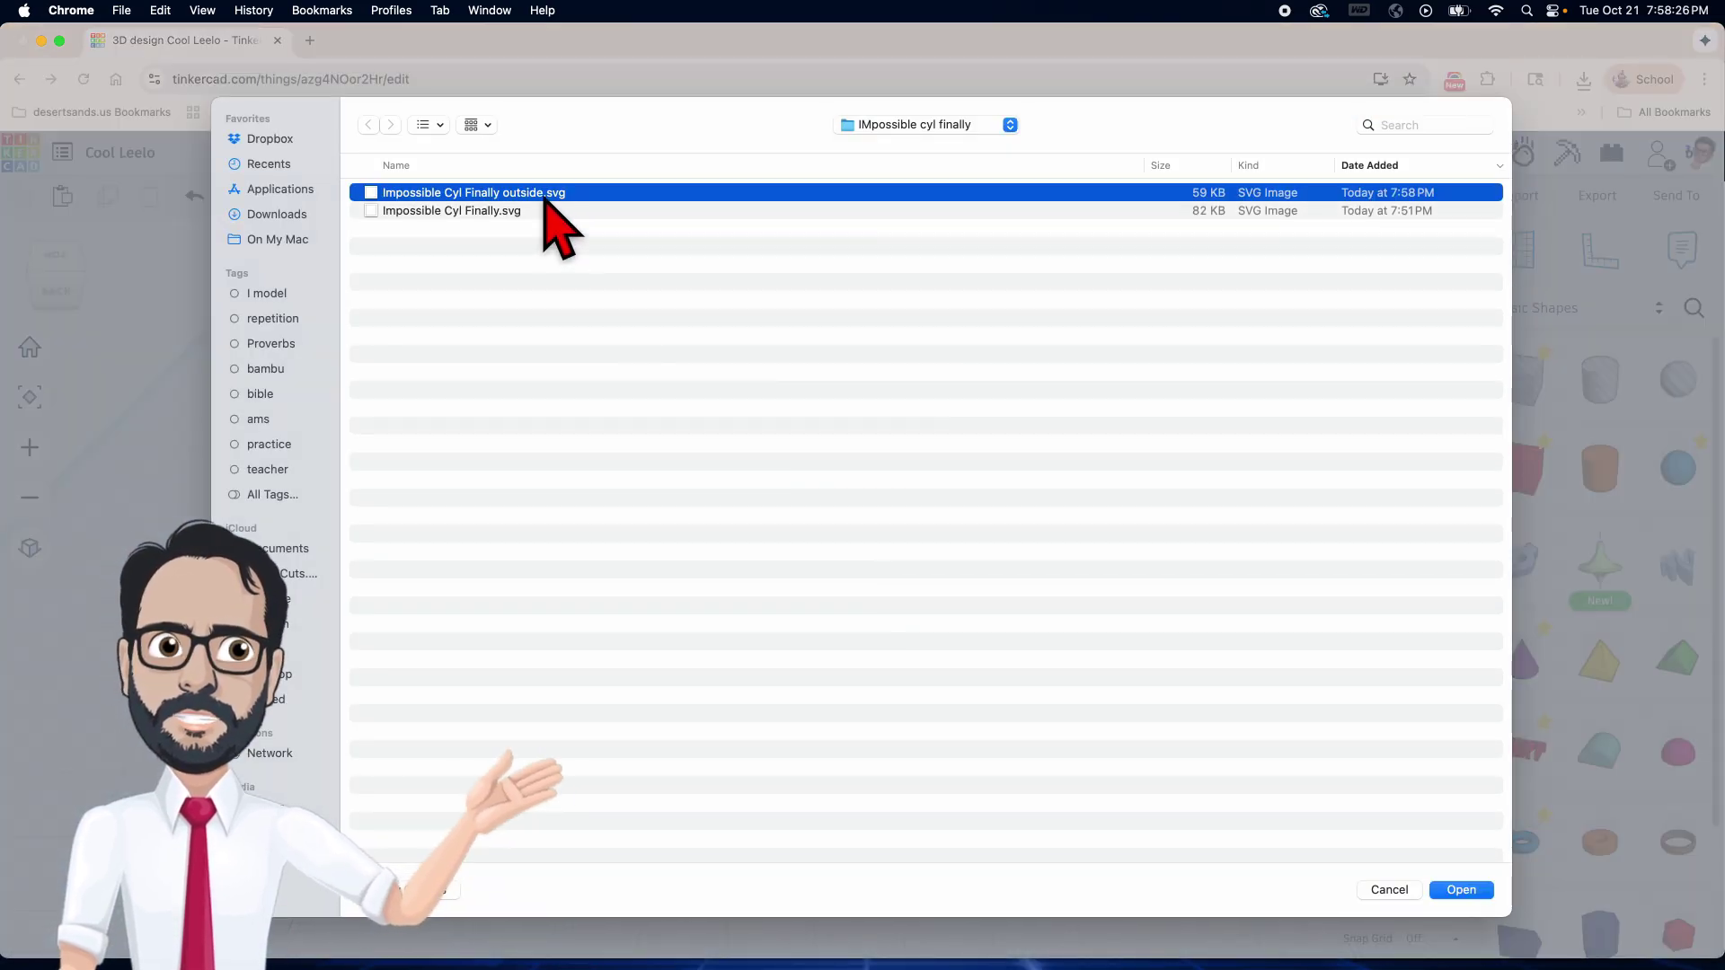
pyautogui.click(1460, 890)
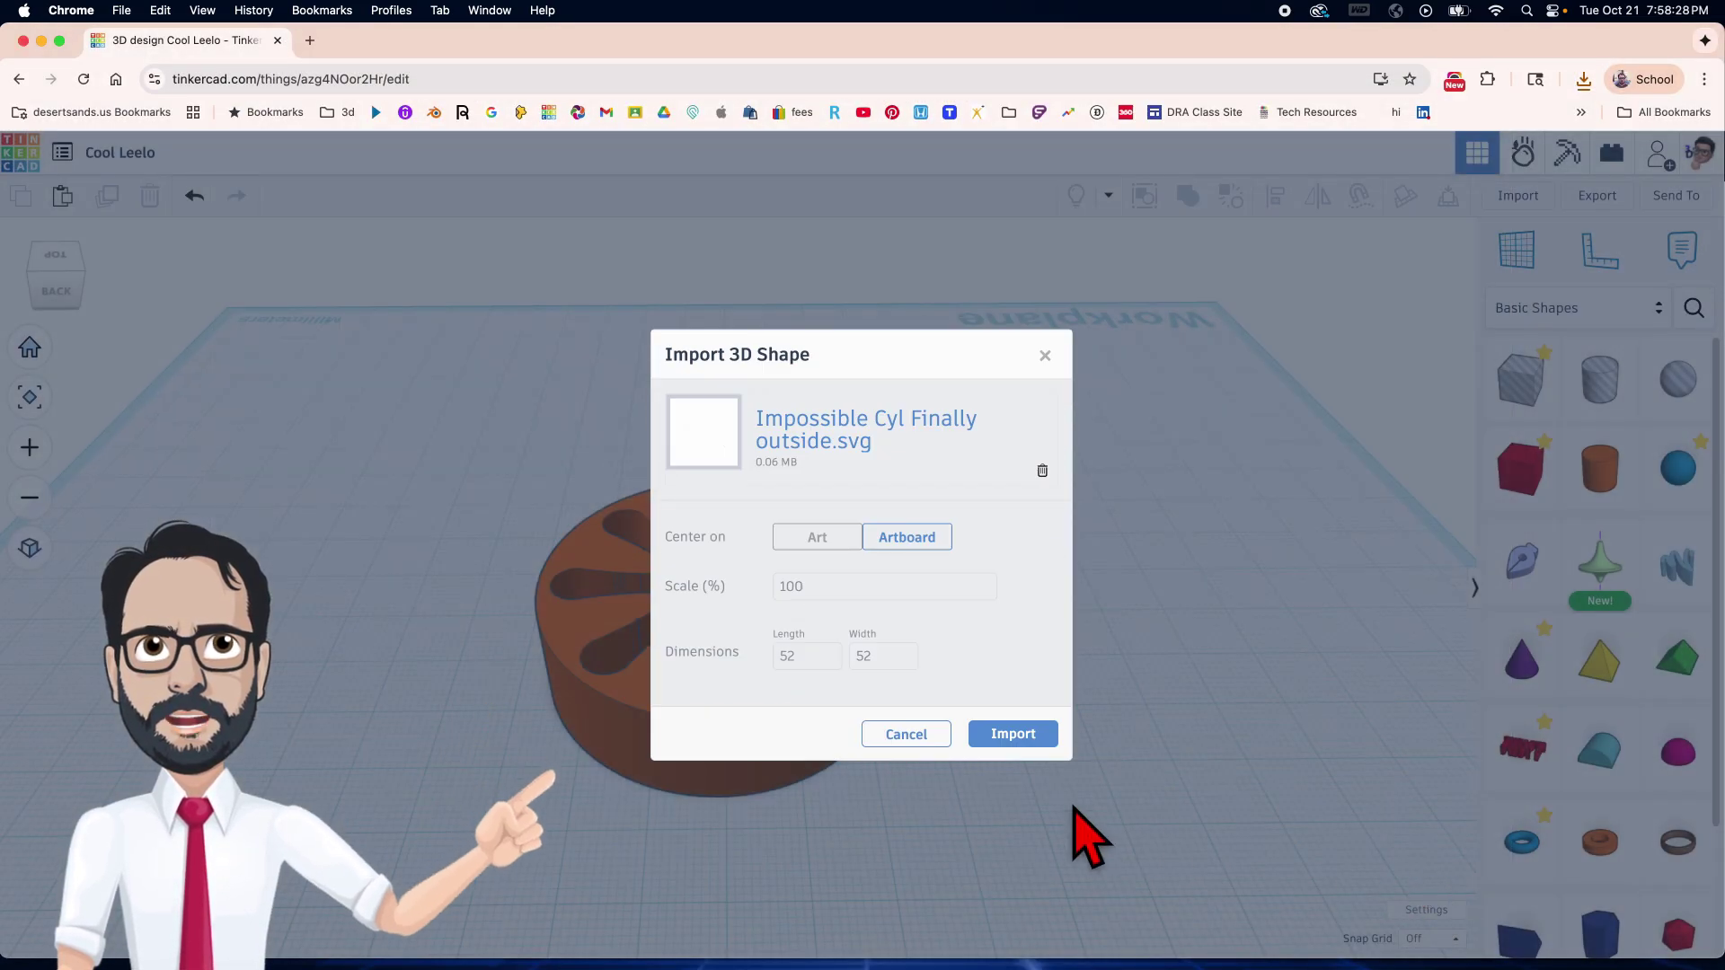
pyautogui.click(1029, 737)
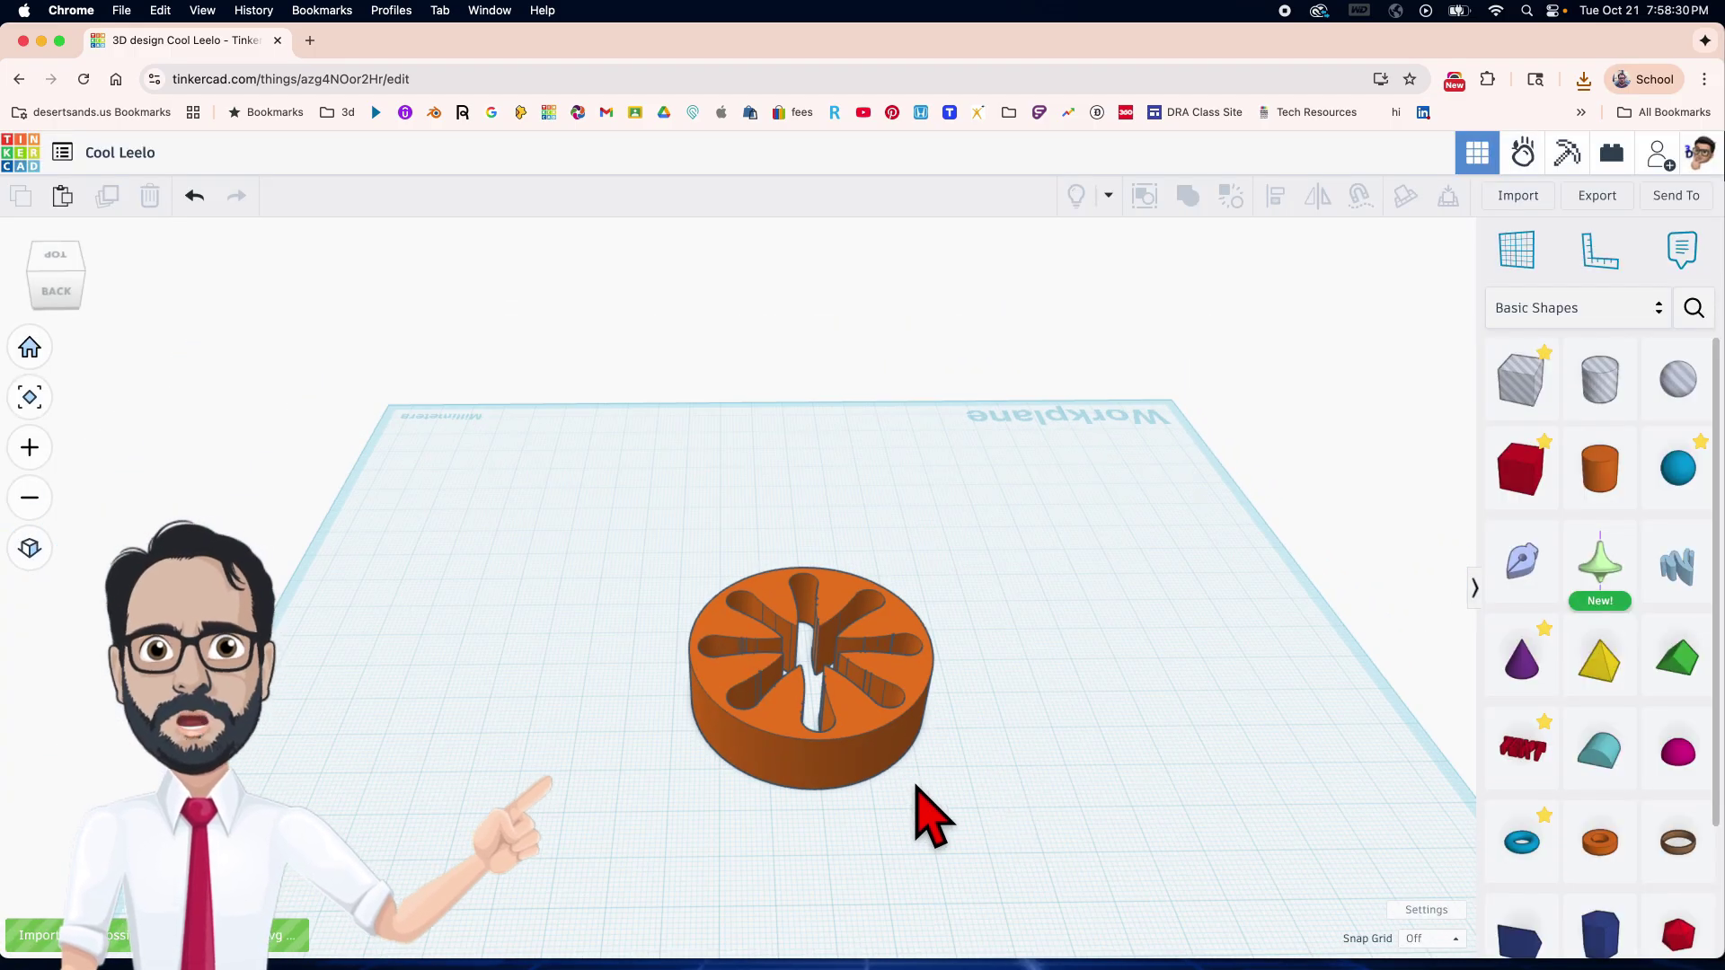
# Move the orange disc aside and flatten the pink imported shape to 0.09 tall.
pyautogui.moveTo(857, 729); pyautogui.dragTo(568, 710)
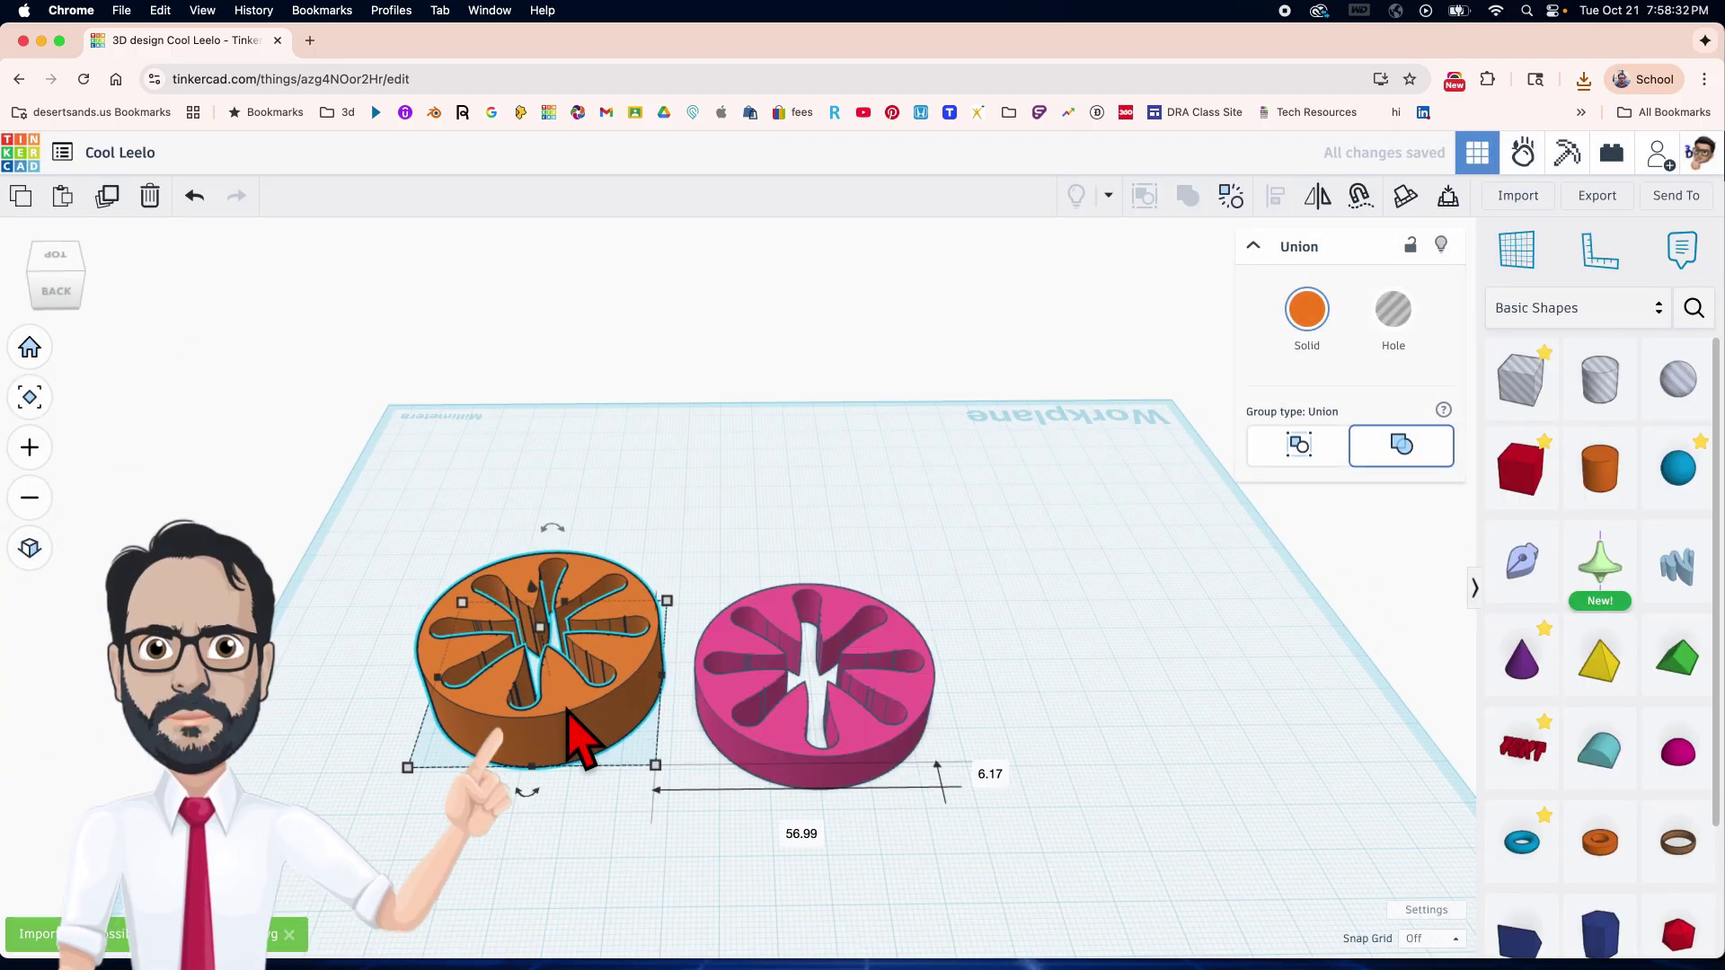
pyautogui.click(742, 735)
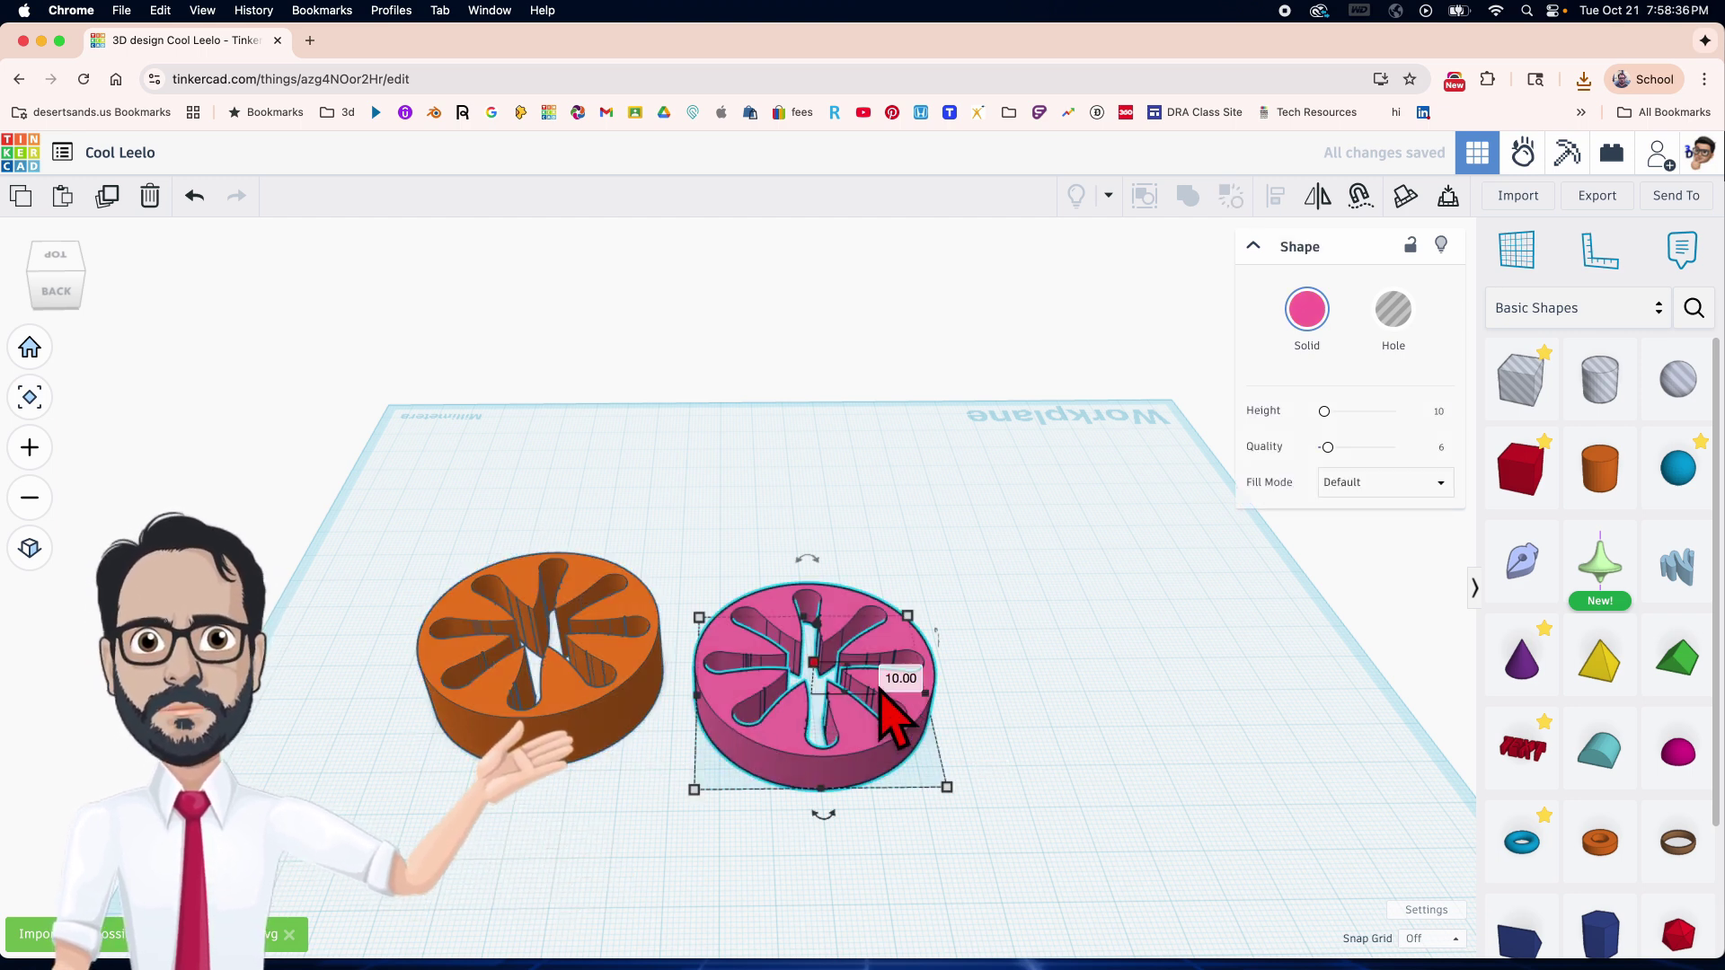
pyautogui.click(596, 710)
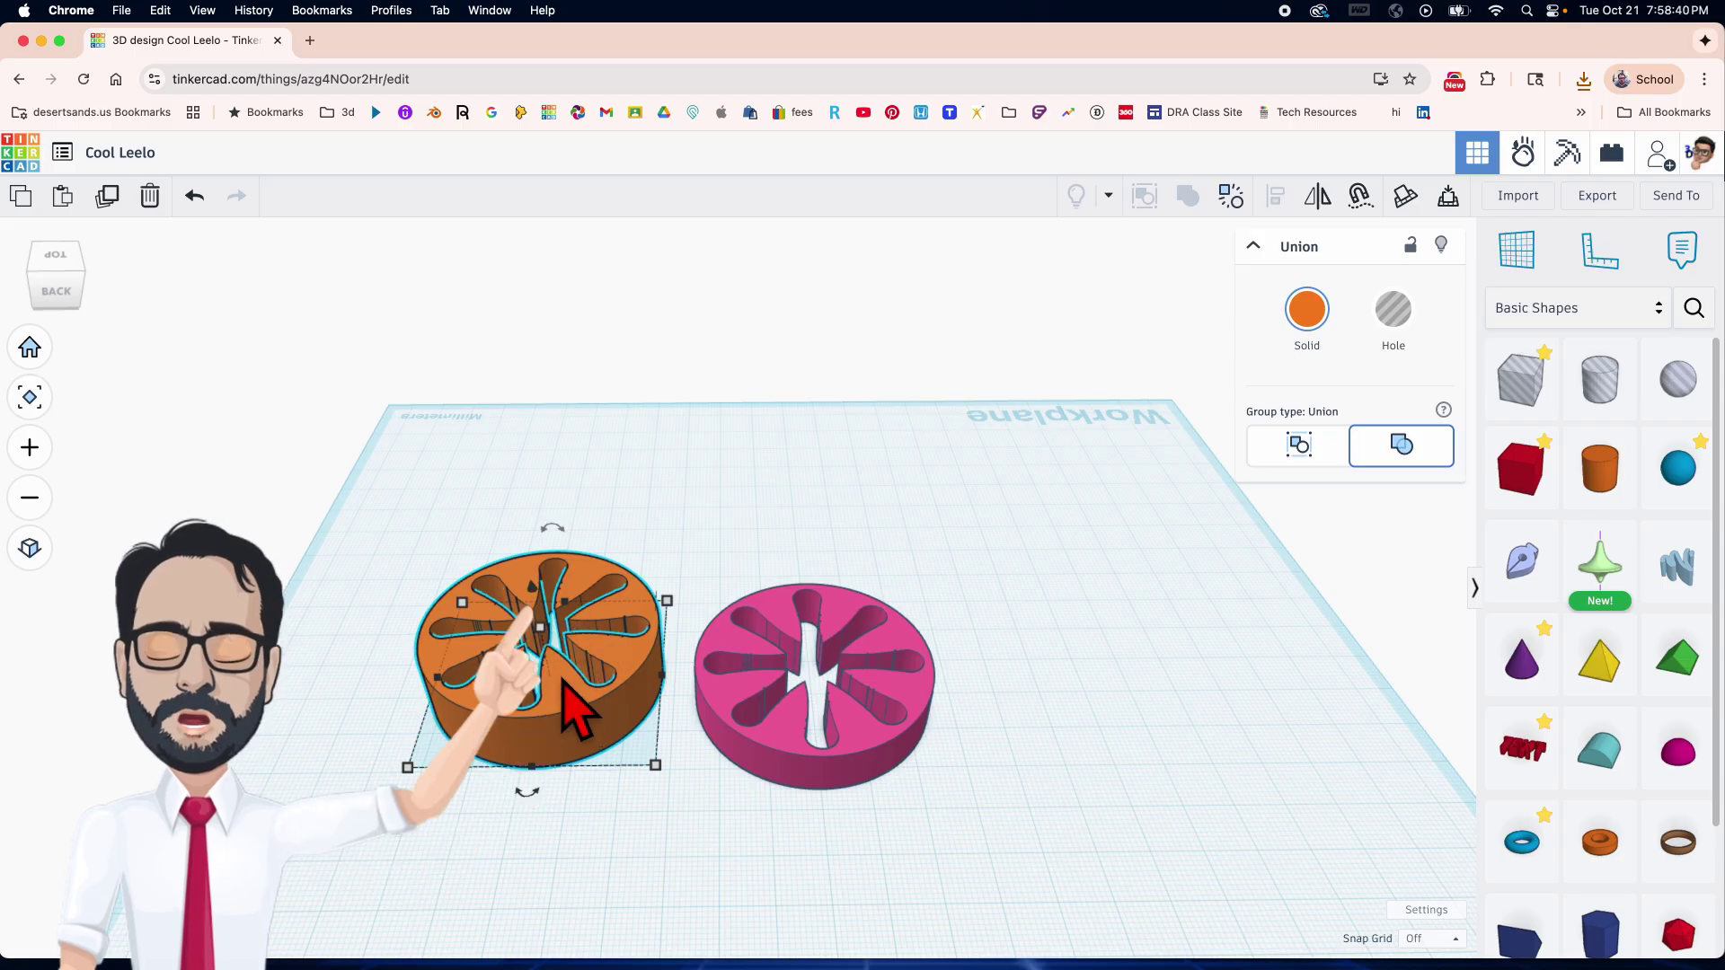
pyautogui.click(860, 729)
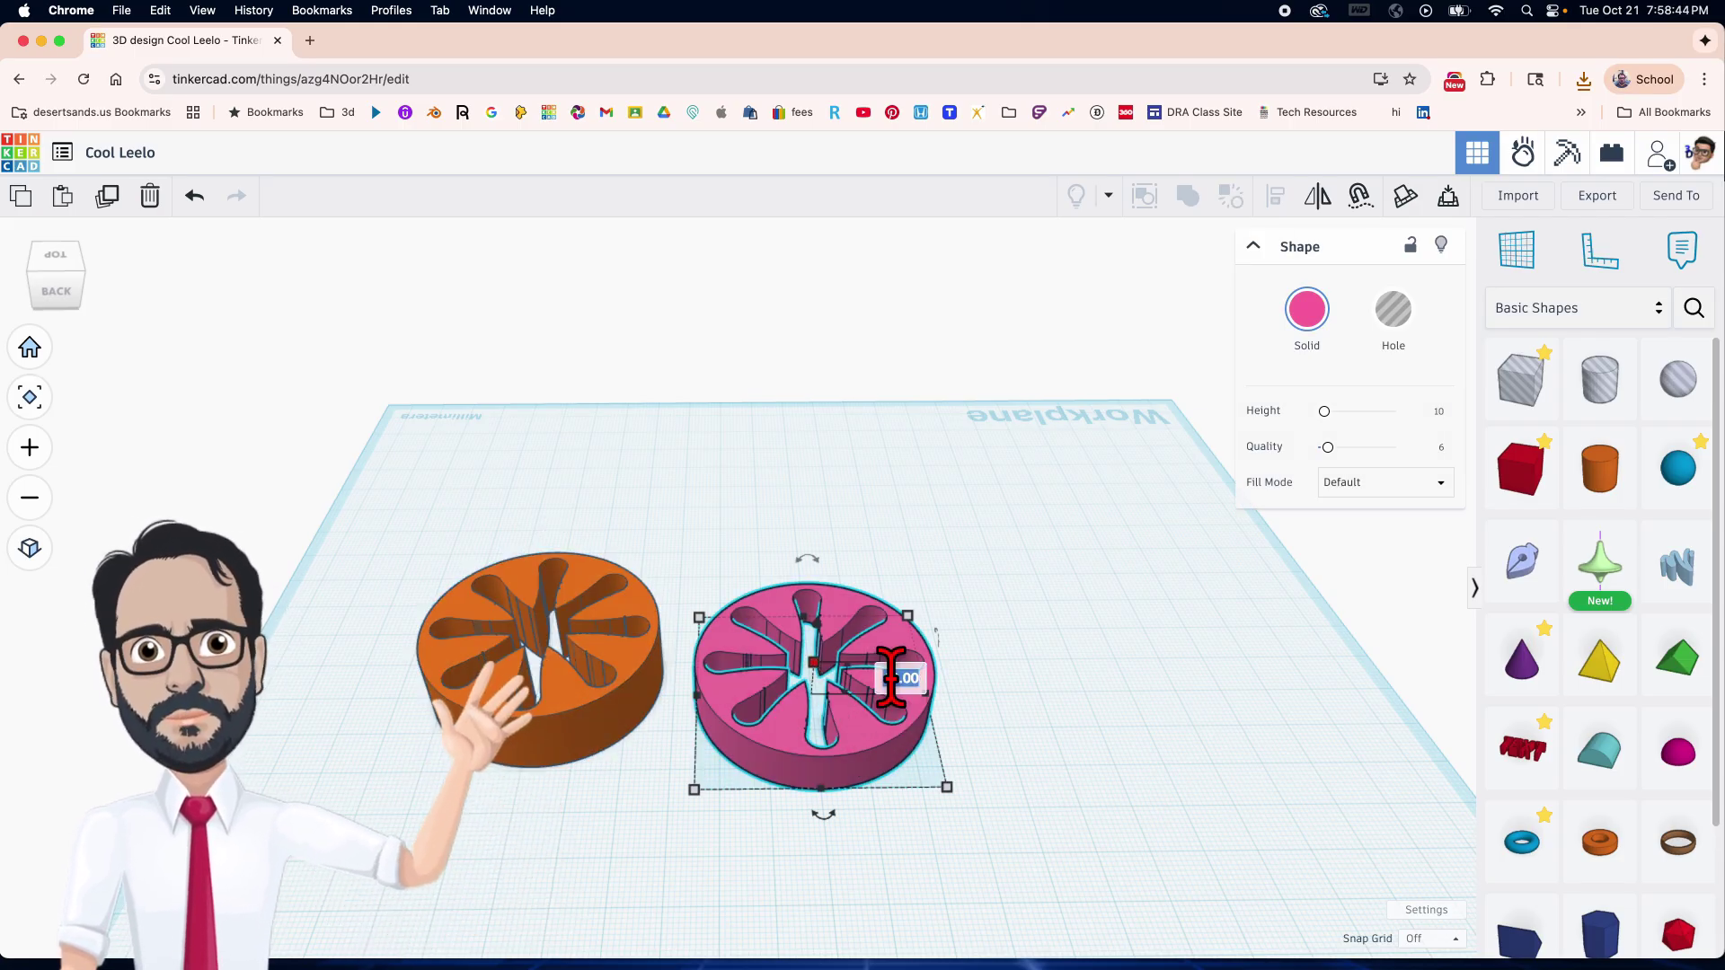
pyautogui.press('Return')
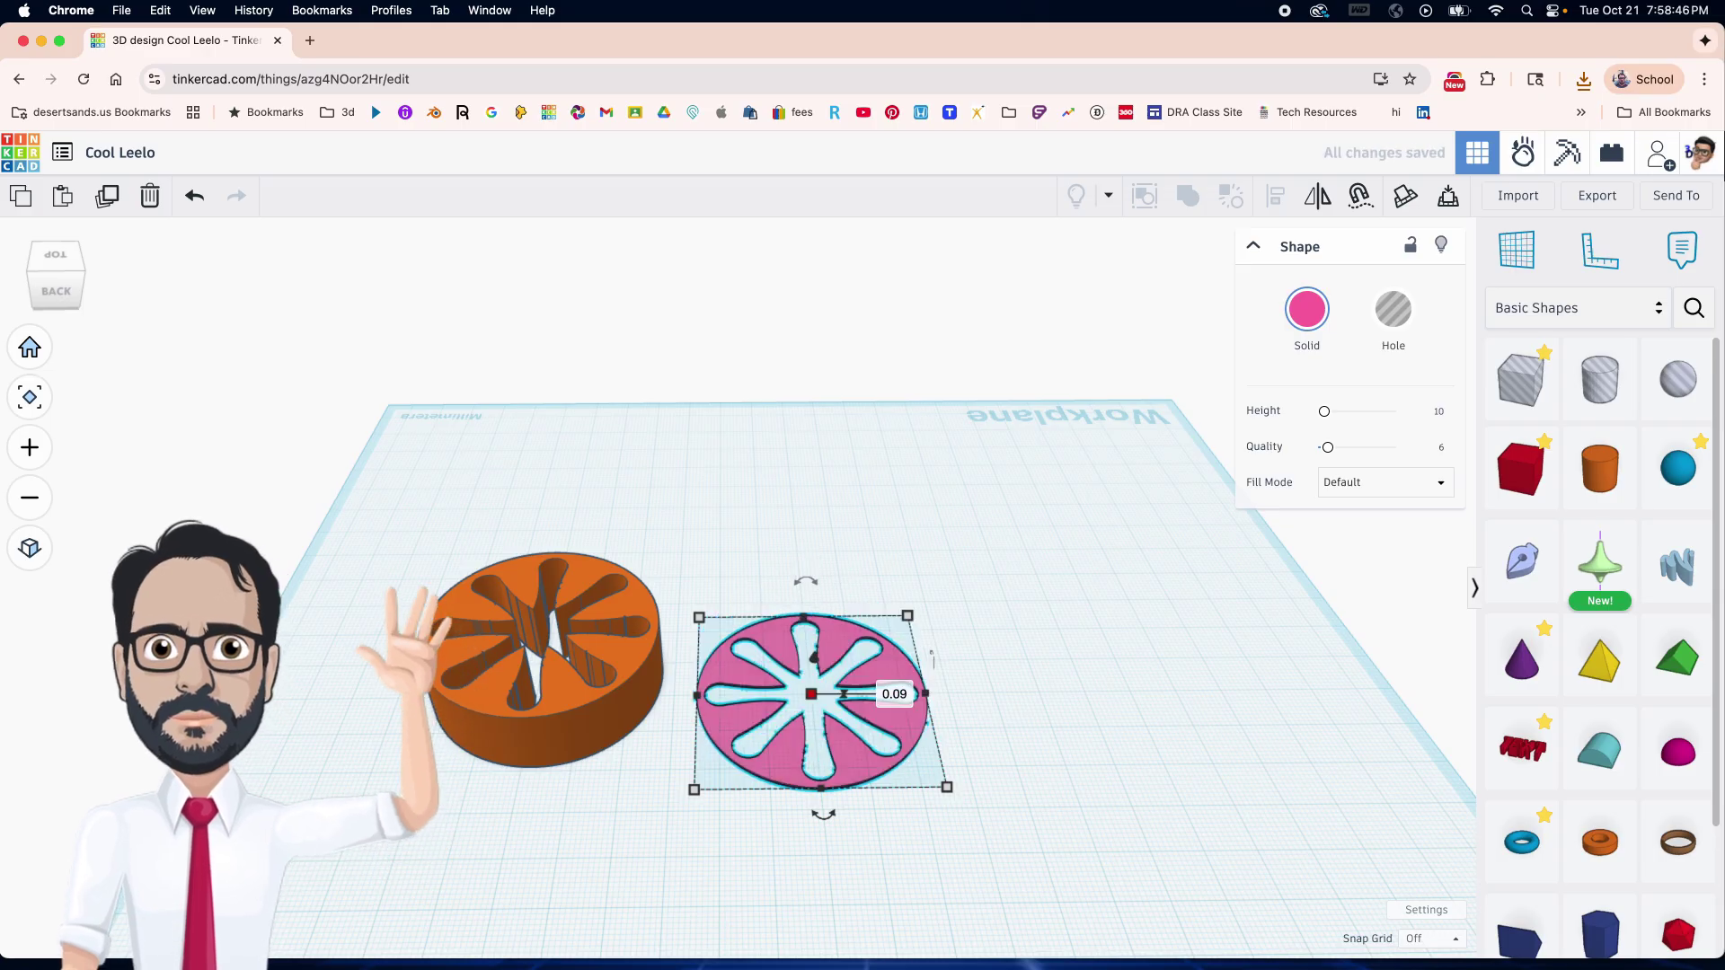
pyautogui.moveTo(912, 740); pyautogui.dragTo(769, 820, button='right')
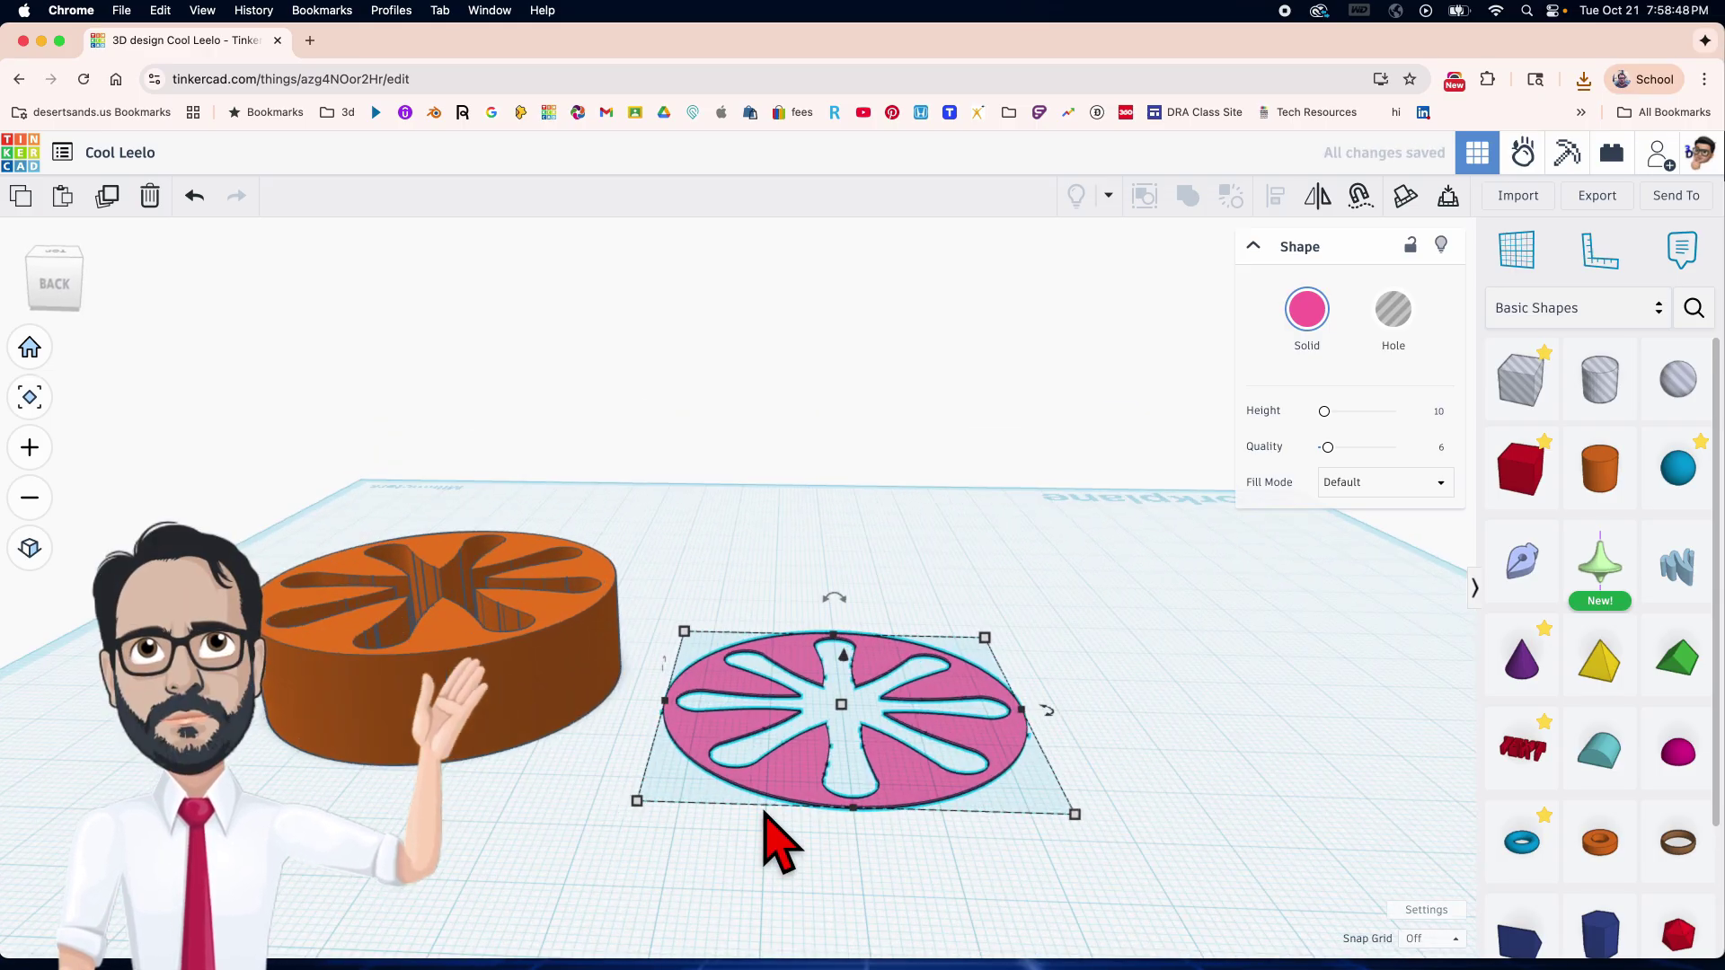
# Delete the orange union model.
pyautogui.scroll(2, 883, 811)
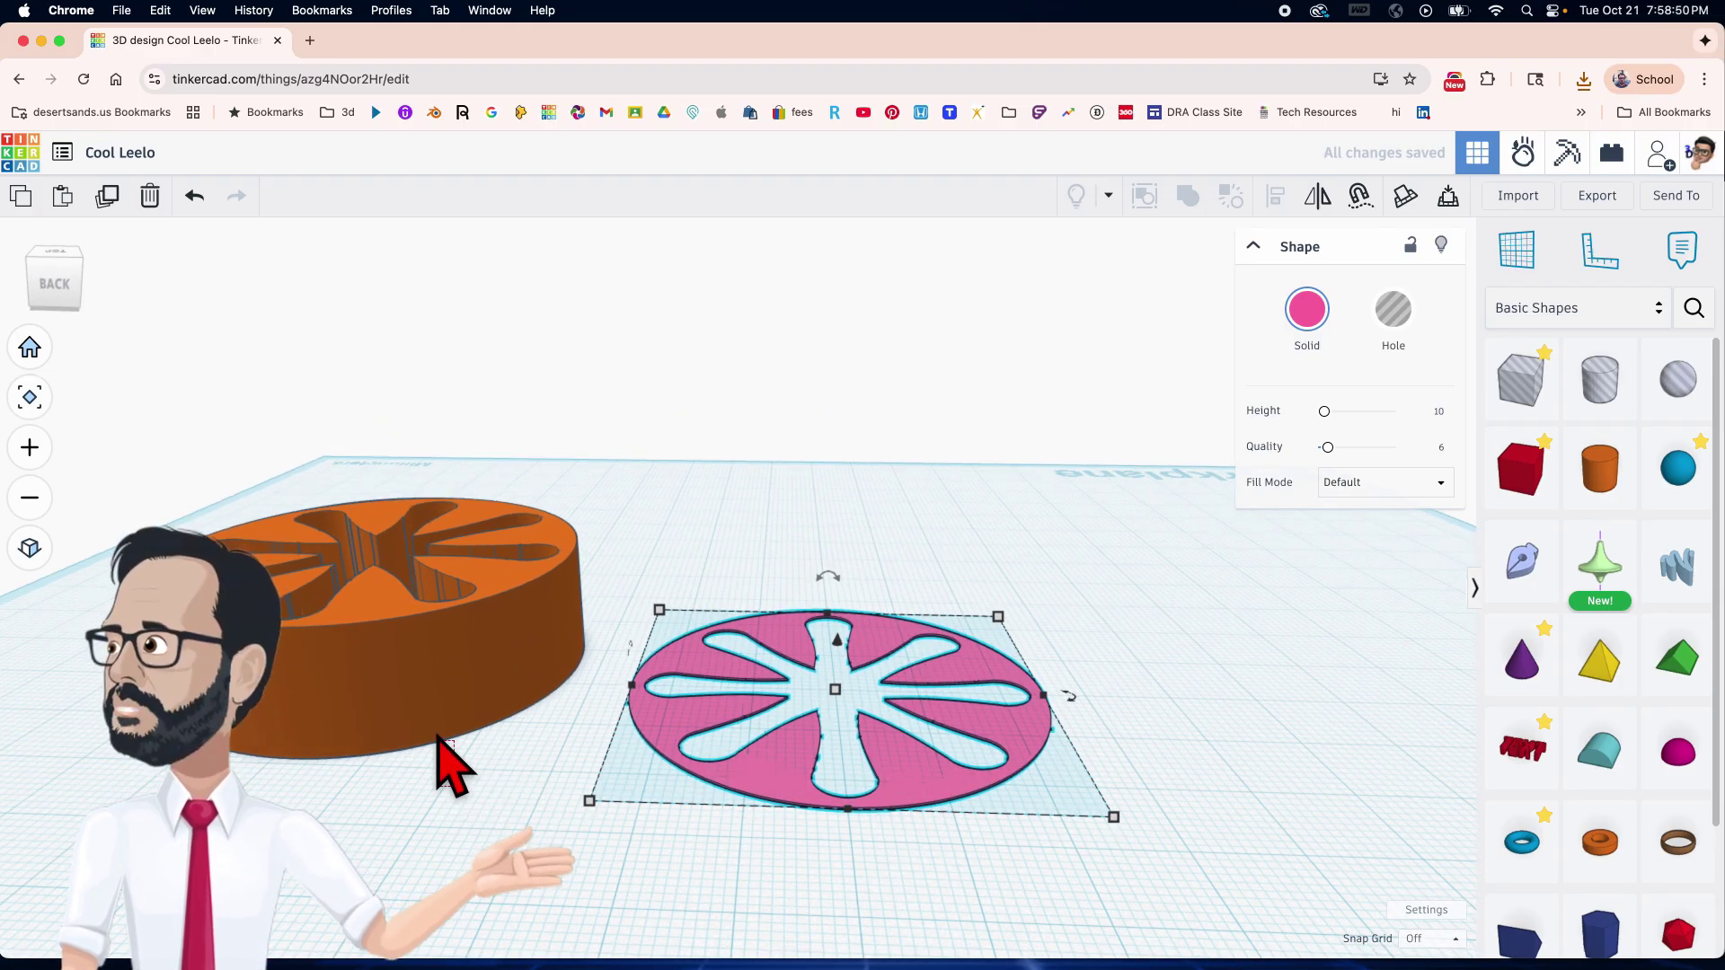
pyautogui.click(422, 701)
pyautogui.press('Delete')
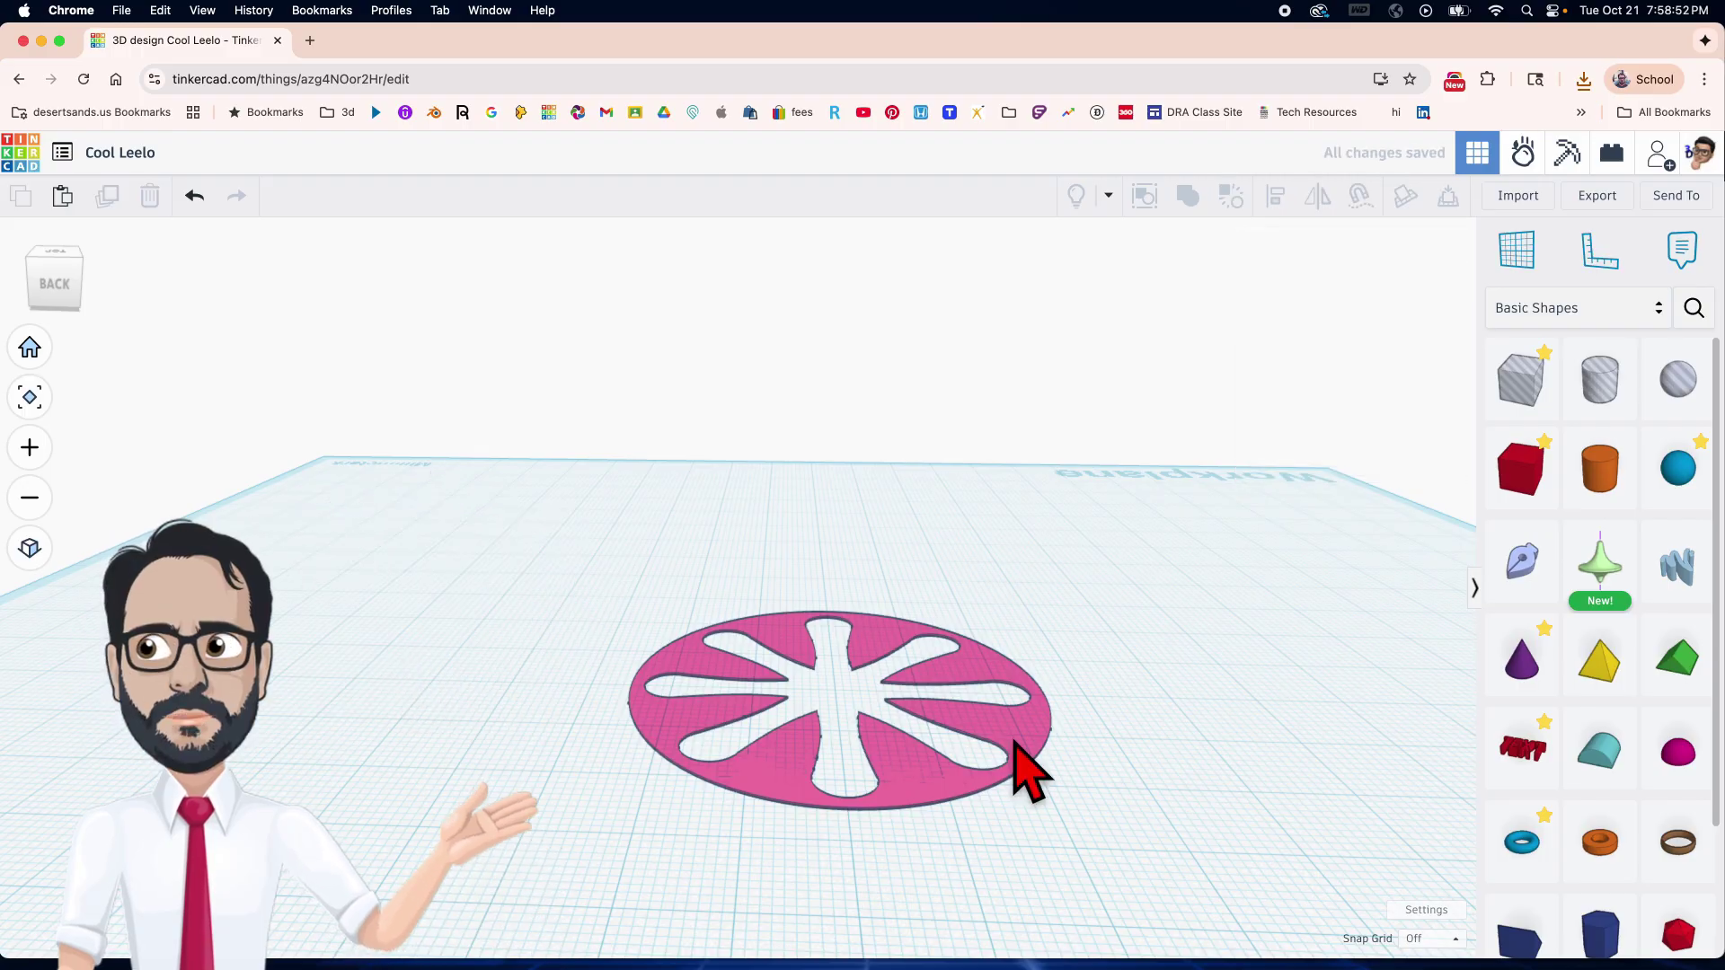
pyautogui.scroll(3, 1021, 763)
pyautogui.moveTo(1001, 753); pyautogui.dragTo(1016, 746, button='right')
pyautogui.scroll(1, 778, 785)
pyautogui.moveTo(778, 785); pyautogui.dragTo(941, 728, button='middle')
# Raise the pink disc 0.09 off the workplane and rotate it -0.5°.
pyautogui.click(979, 724)
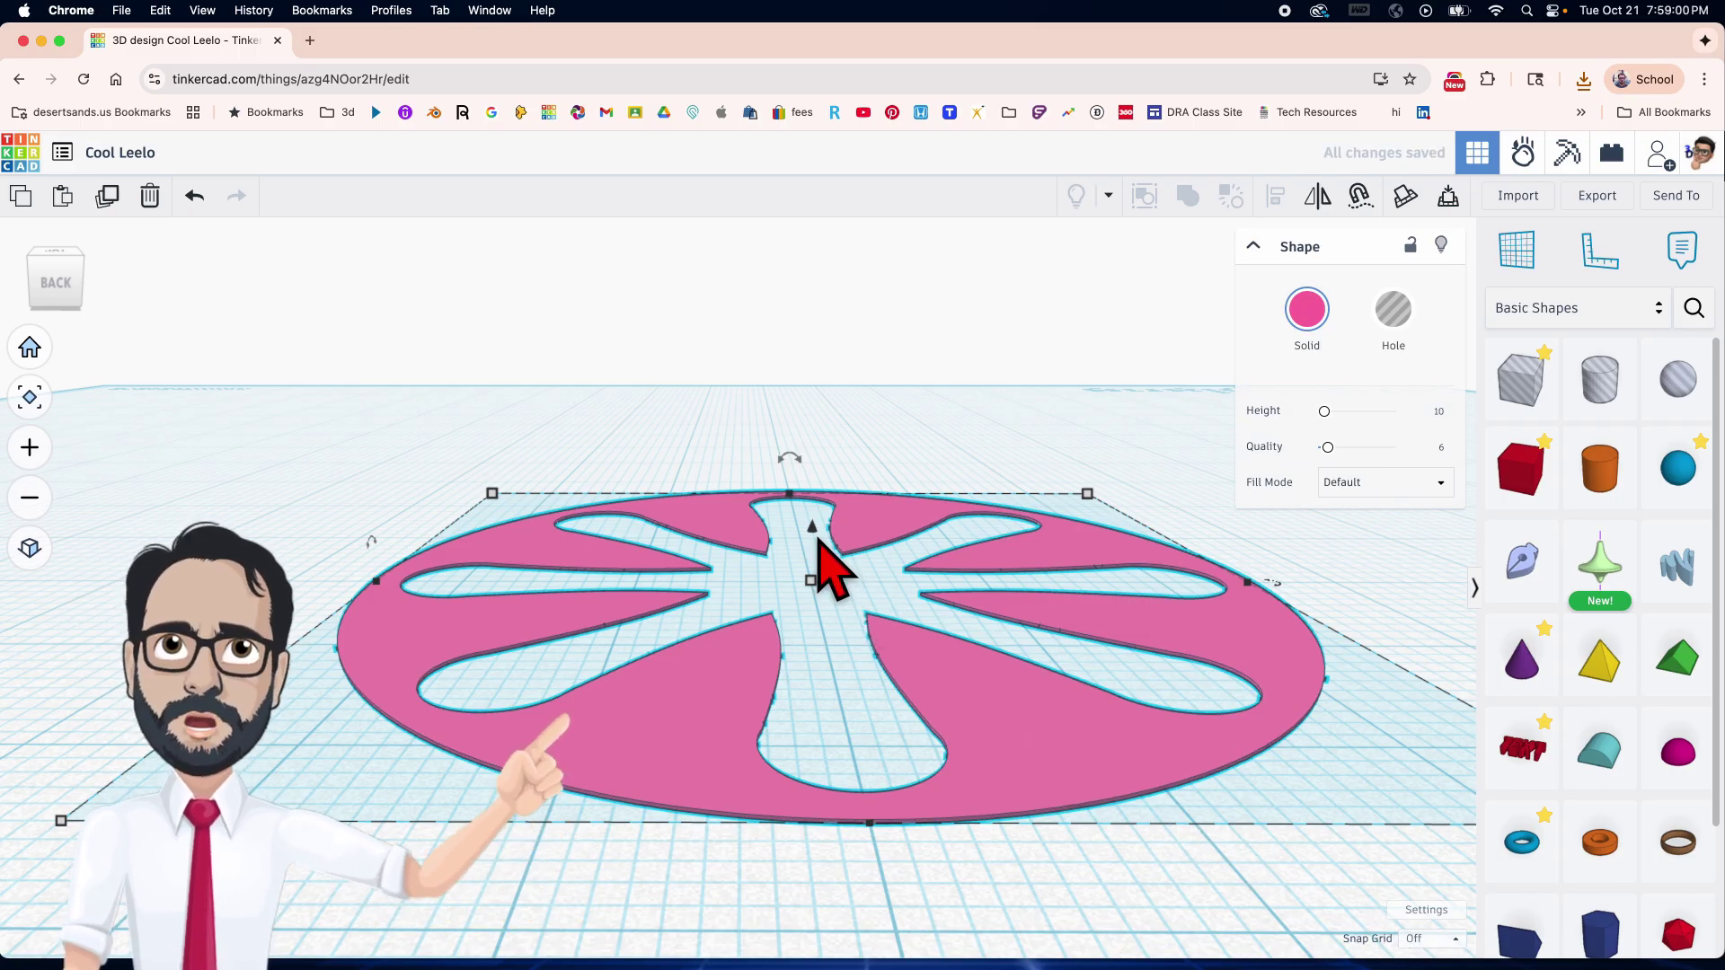
pyautogui.moveTo(812, 532); pyautogui.dragTo(813, 525)
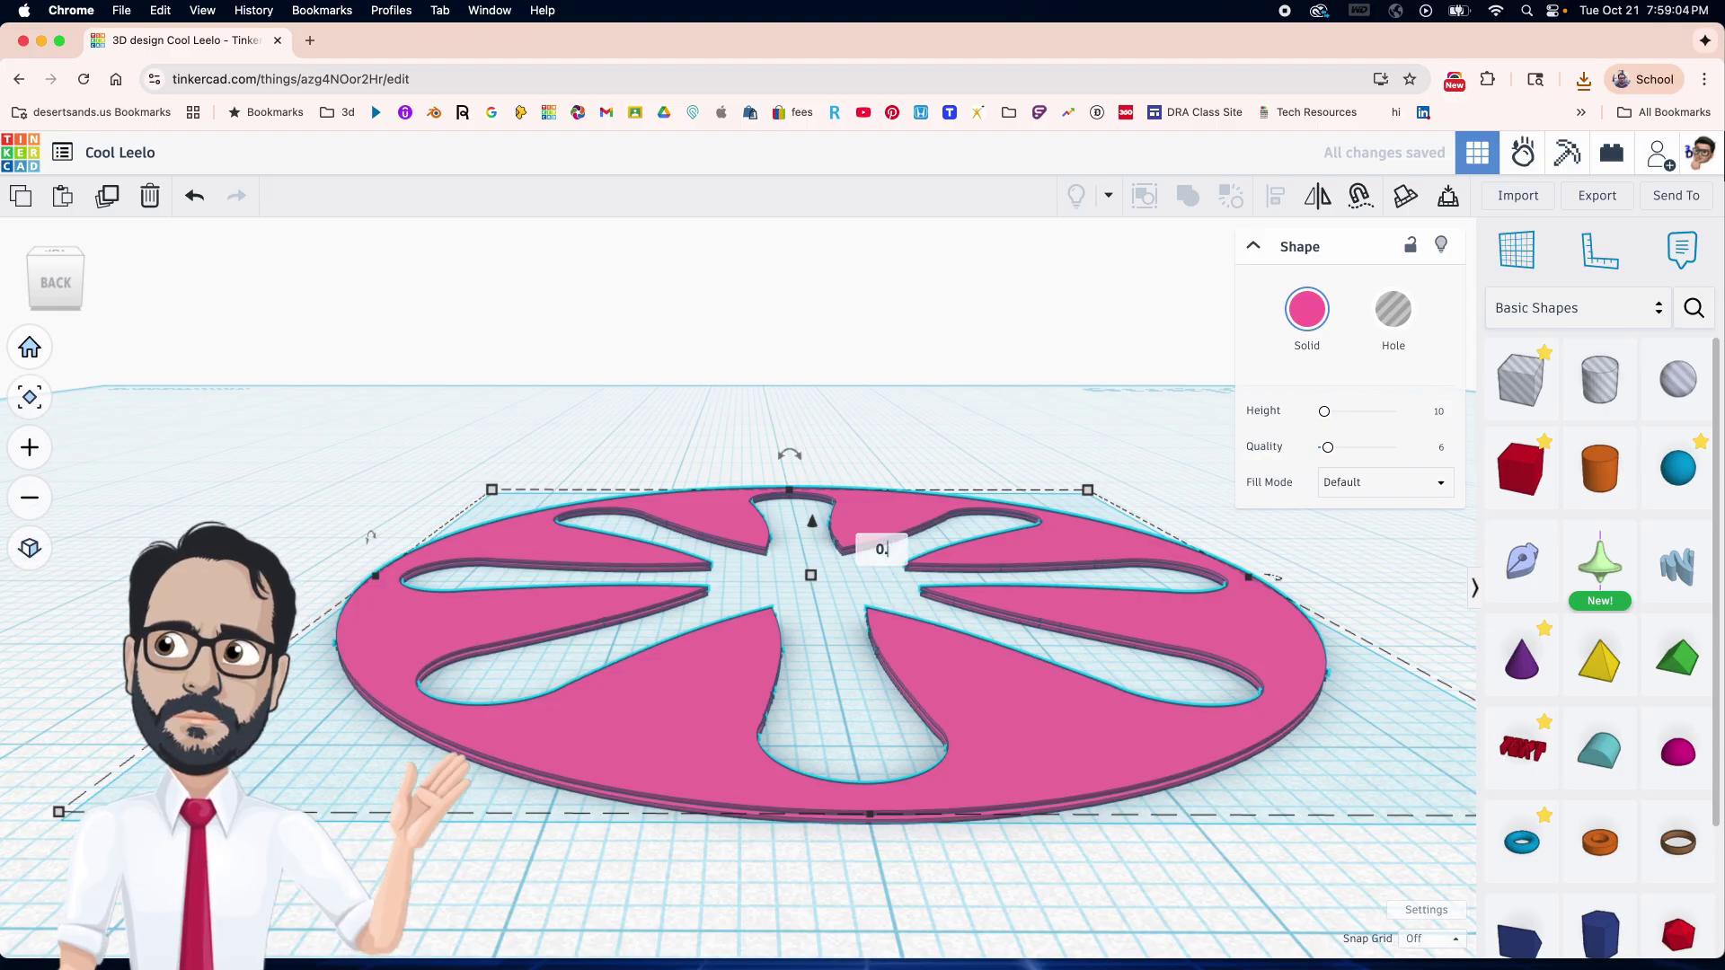
pyautogui.press('Return')
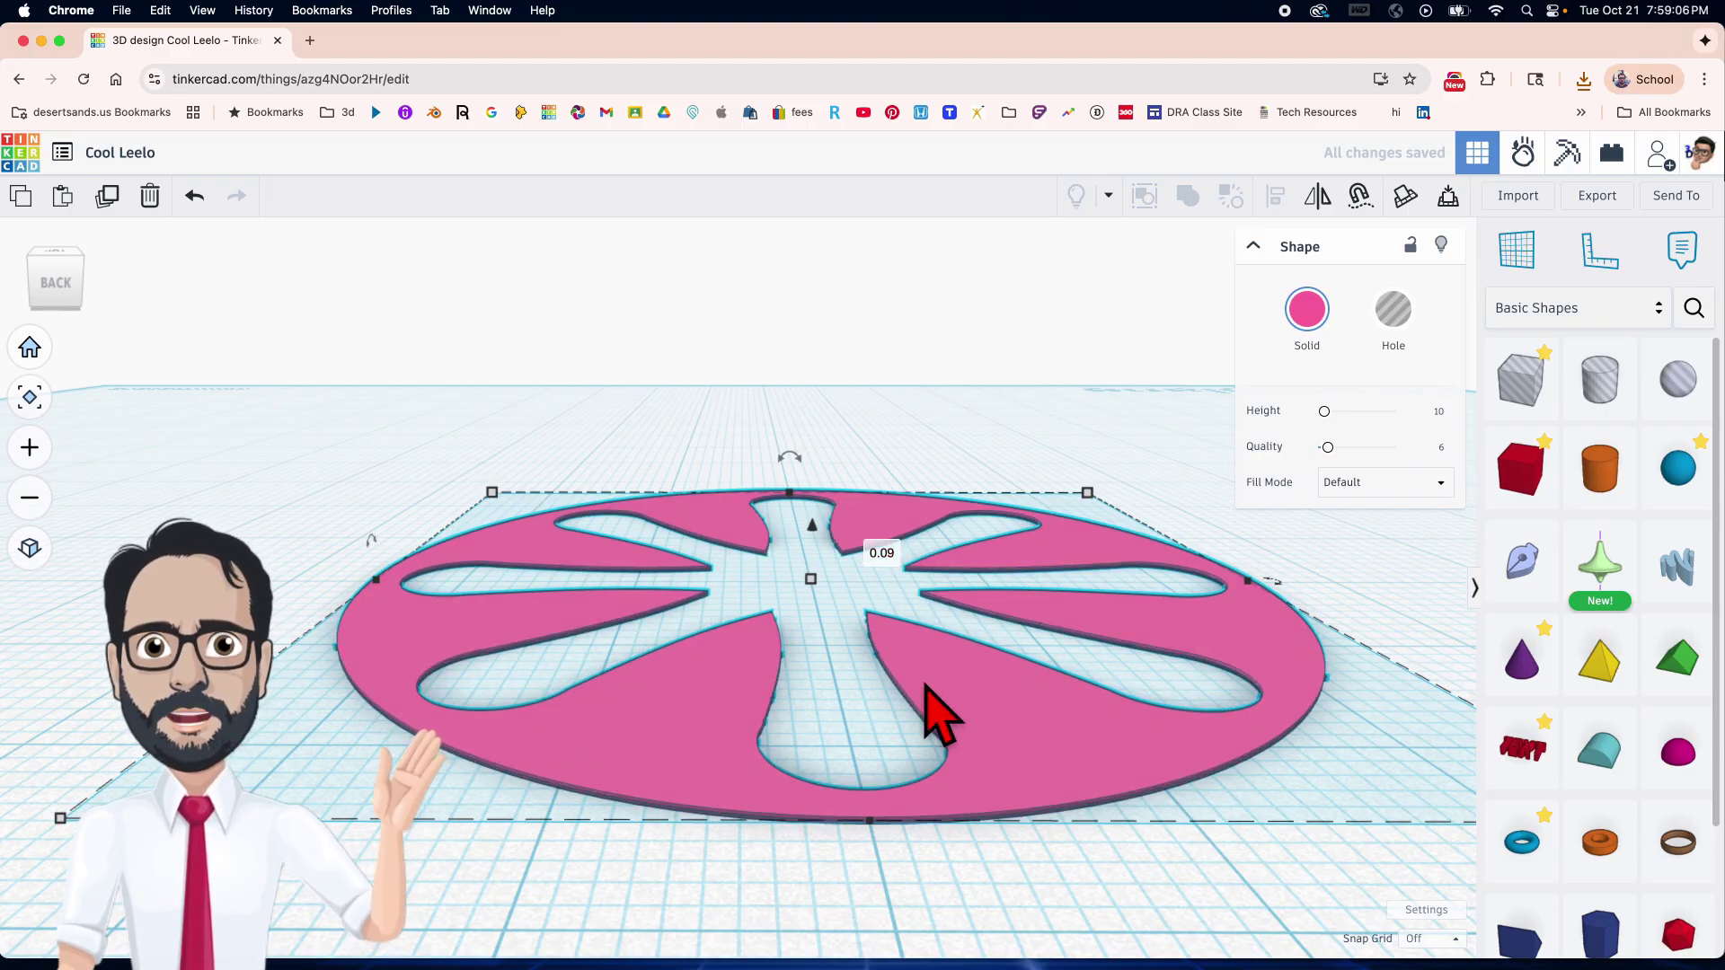
pyautogui.moveTo(961, 860); pyautogui.dragTo(927, 755, button='middle')
pyautogui.moveTo(926, 755); pyautogui.dragTo(940, 820, button='right')
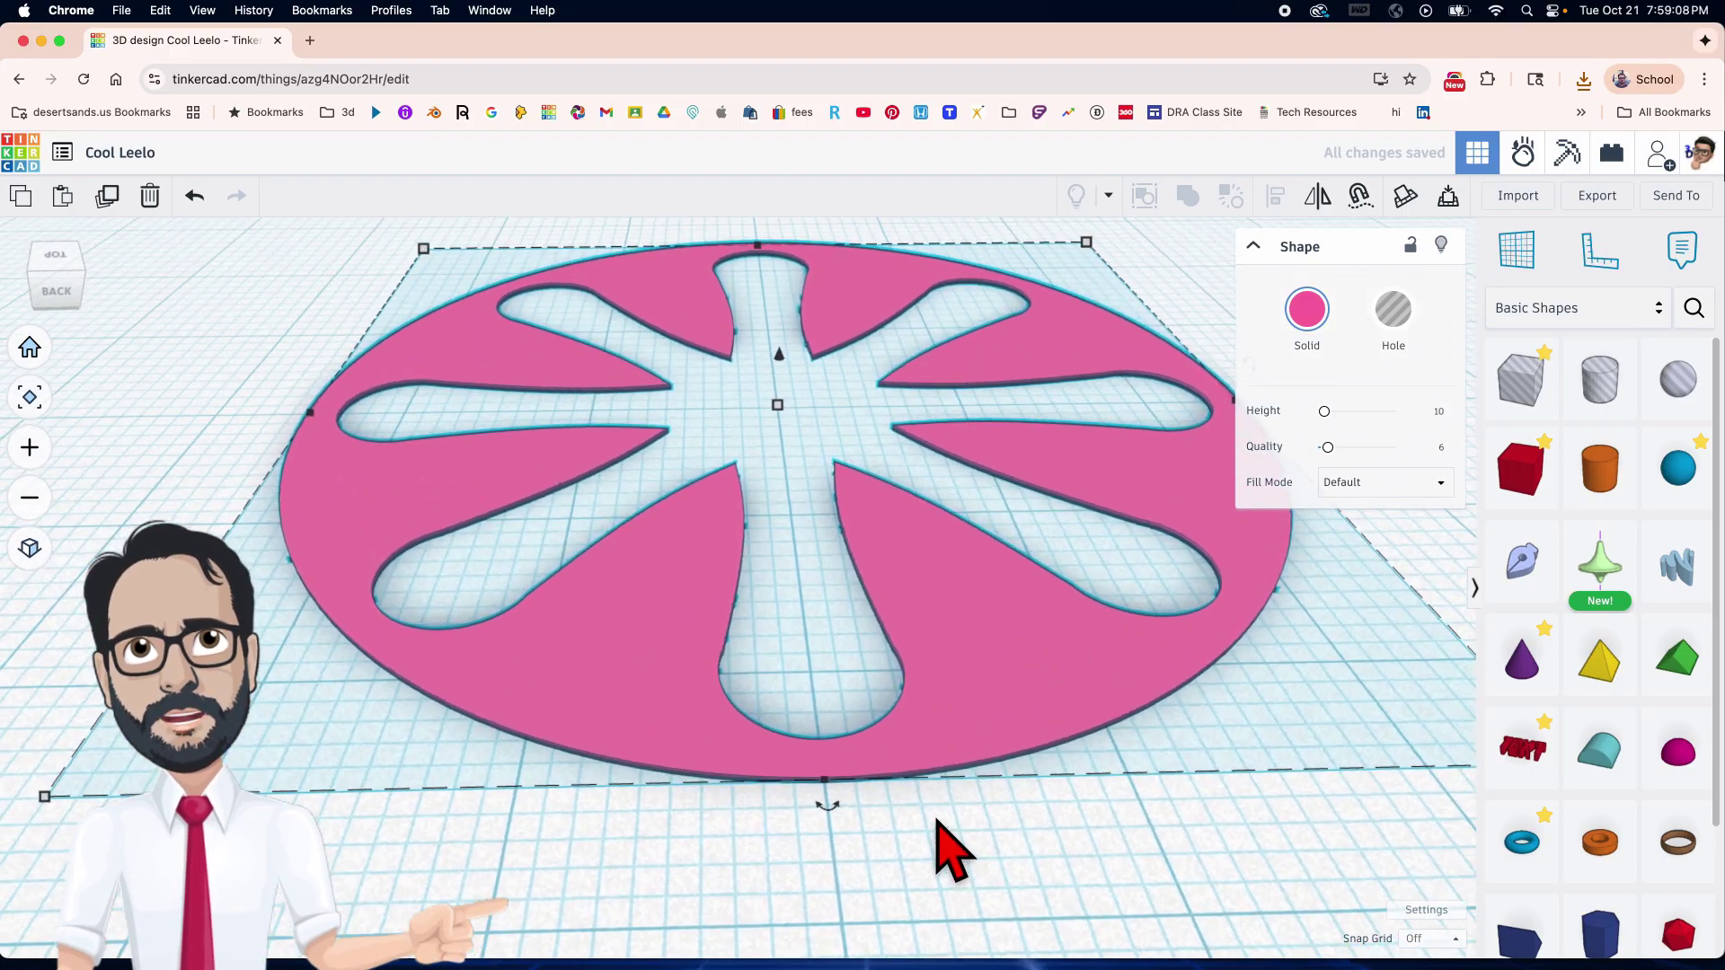
pyautogui.moveTo(940, 820); pyautogui.dragTo(918, 764, button='middle')
pyautogui.moveTo(812, 770)
pyautogui.mouseDown()
pyautogui.moveTo(800, 755)
pyautogui.moveTo(816, 789)
pyautogui.mouseUp()
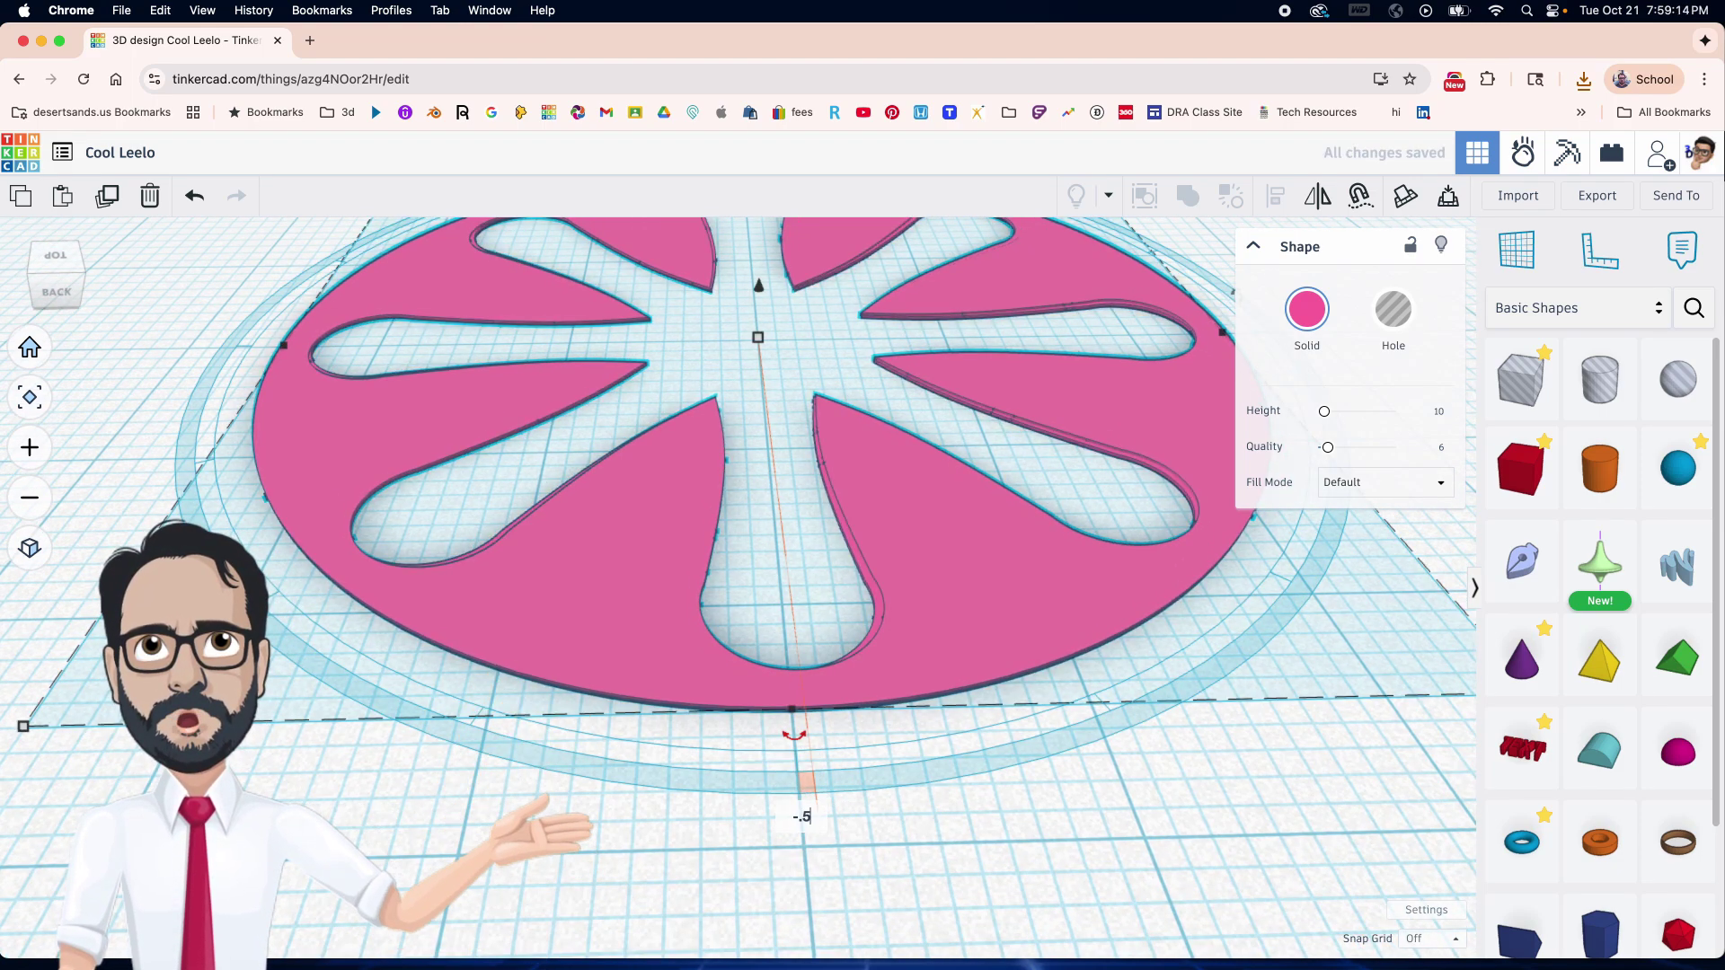
pyautogui.press('Return')
pyautogui.moveTo(795, 797); pyautogui.dragTo(798, 667, button='right')
pyautogui.moveTo(798, 667); pyautogui.dragTo(802, 797, button='middle')
# Repeat the raised, rotated copy into a fifty-layer stack and select all layers.
pyautogui.press('super+d')
pyautogui.press('super+d')
pyautogui.press('super+d')
pyautogui.press('super+d')
pyautogui.press('super+d')
pyautogui.press('super+d')
pyautogui.press('super+d')
pyautogui.press('super+d')
pyautogui.press('super+d')
pyautogui.press('super+d')
pyautogui.press('super+d')
pyautogui.press('super+d')
pyautogui.press('super+d')
pyautogui.press('super+d')
pyautogui.press('super+d')
pyautogui.press('super+d')
pyautogui.press('super+d')
pyautogui.press('super+d')
pyautogui.press('super+d')
pyautogui.press('super+d')
pyautogui.press('super+d')
pyautogui.press('super+d')
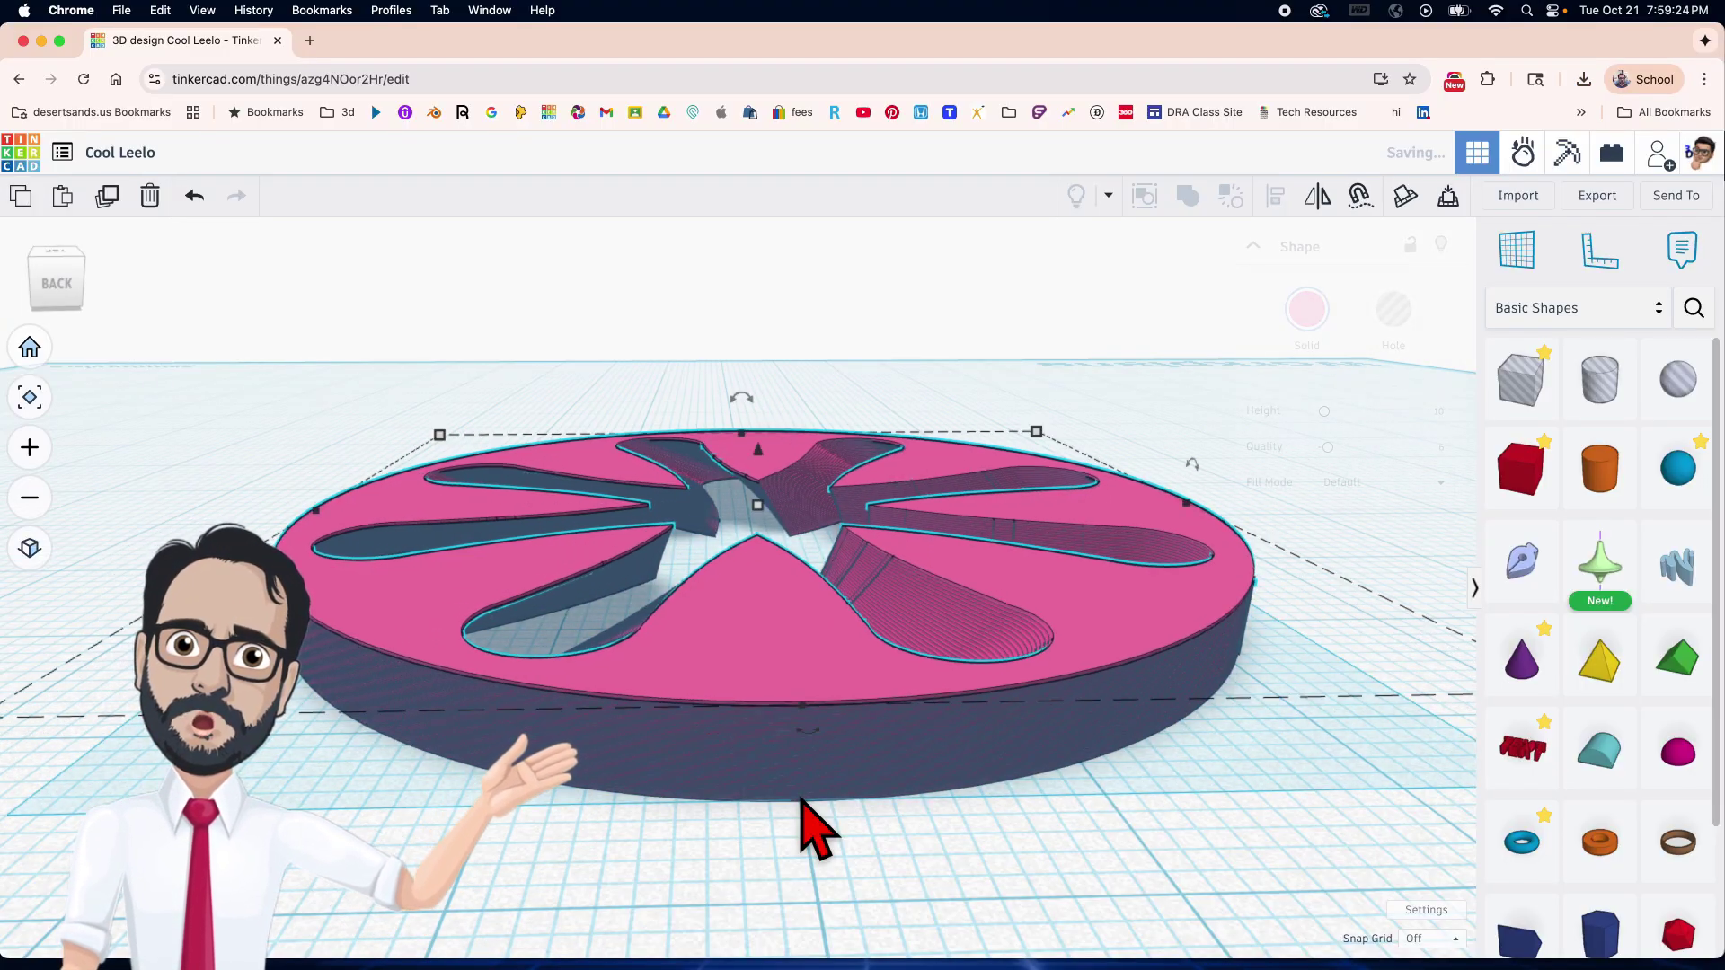
pyautogui.moveTo(800, 798); pyautogui.dragTo(882, 663, button='right')
pyautogui.scroll(-3, 797, 765)
pyautogui.click(796, 766)
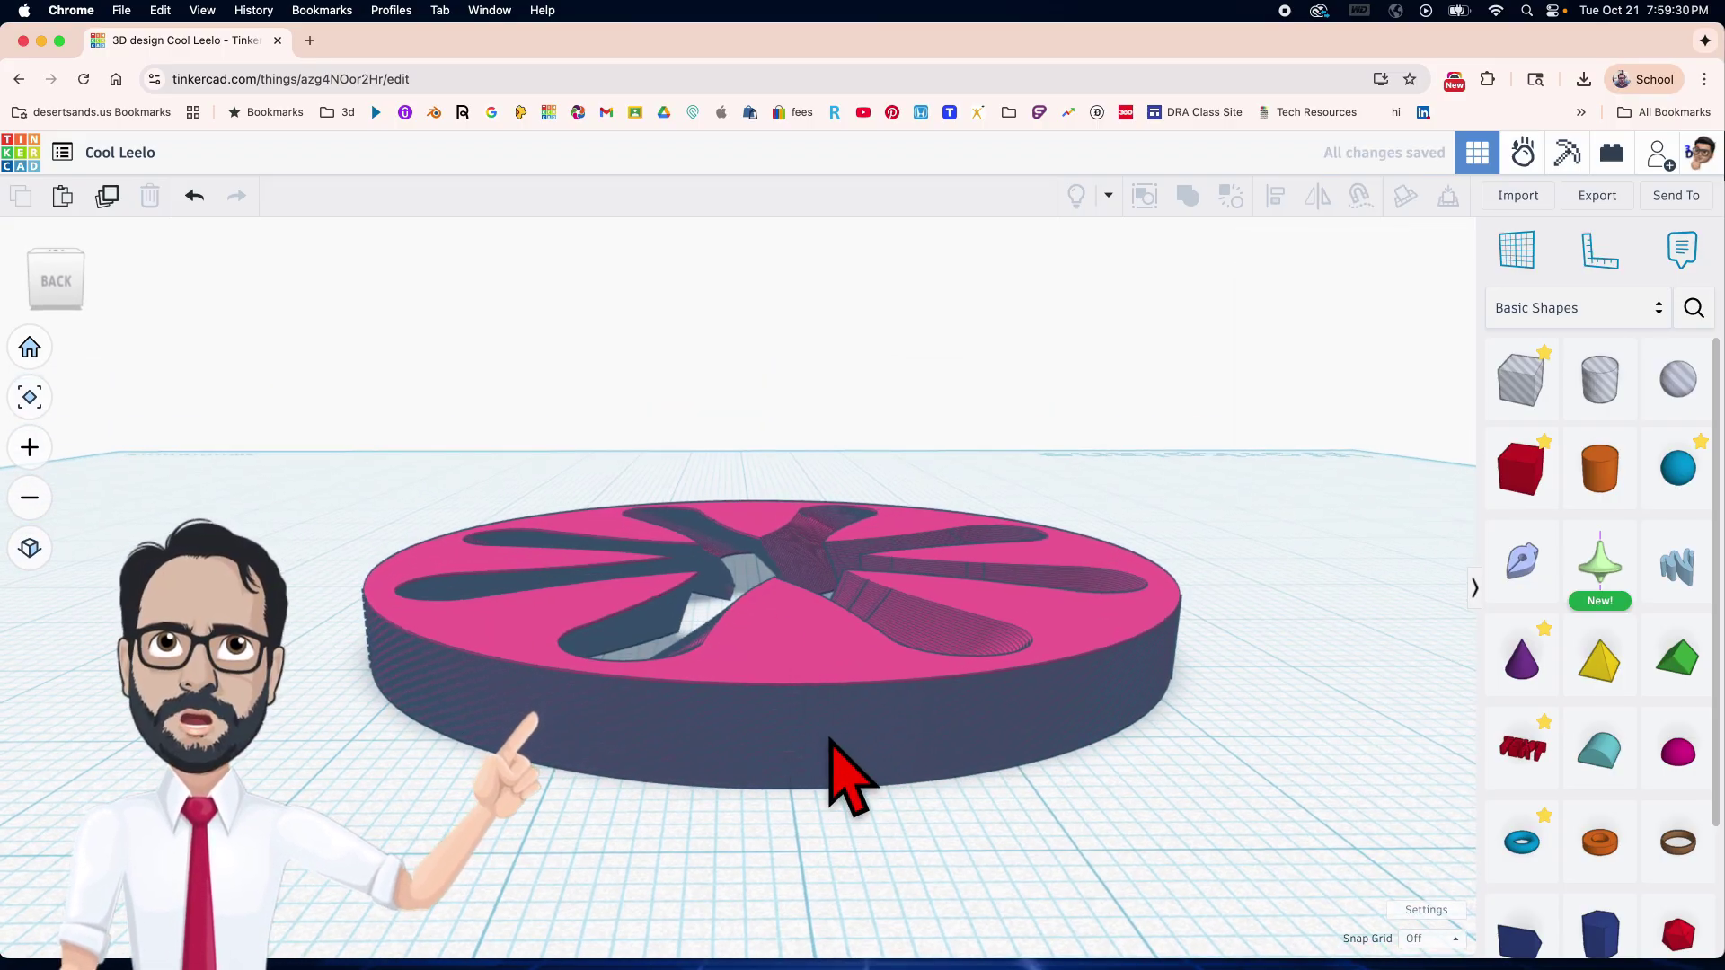
pyautogui.moveTo(381, 429); pyautogui.dragTo(887, 827)
# Export the design as STL named 'Impossible Cyl Finally outside final', keeping the .stl extension.
pyautogui.click(968, 836)
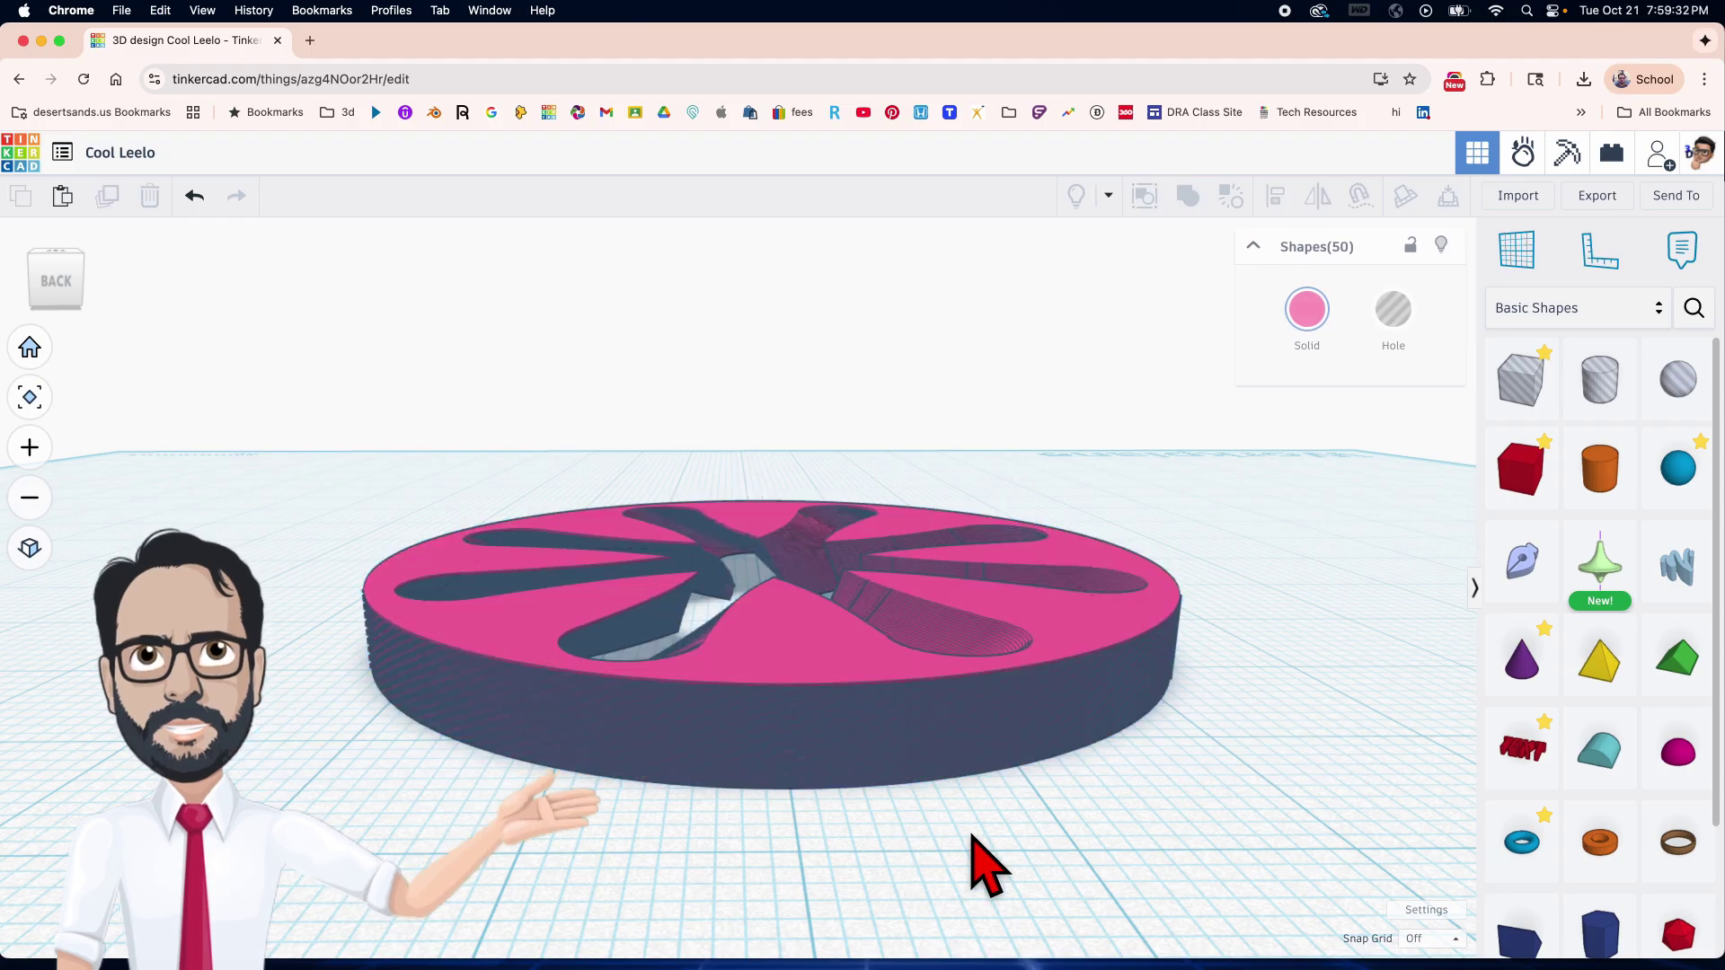
pyautogui.click(1596, 196)
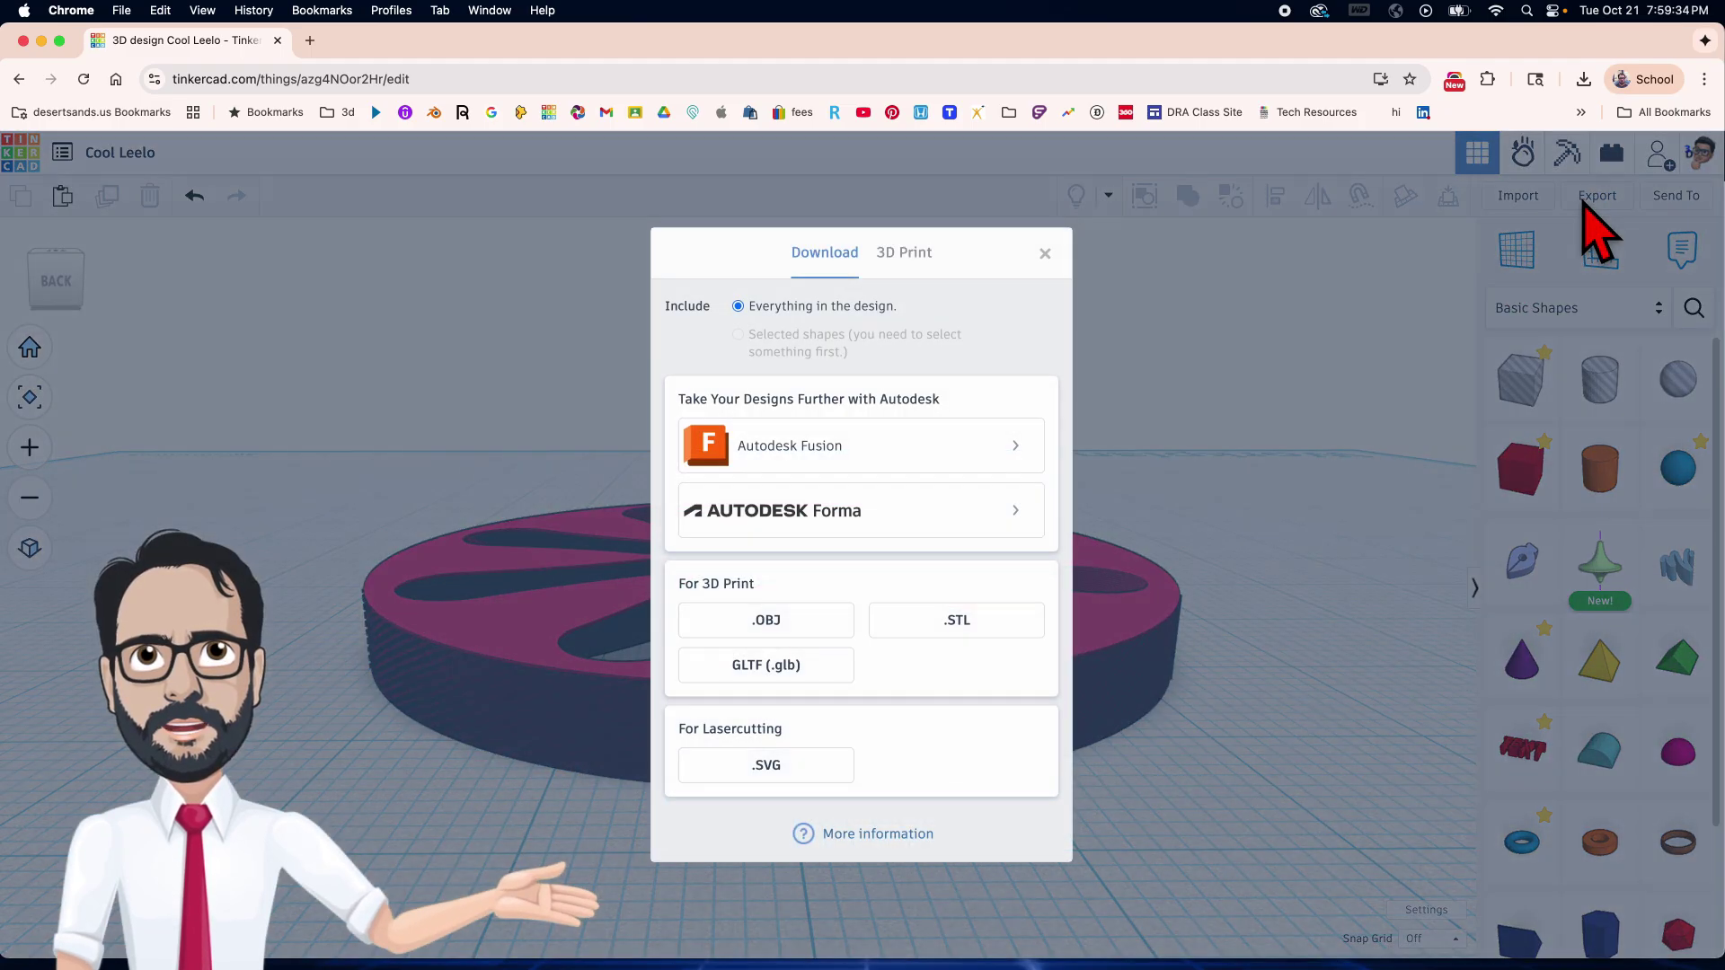
pyautogui.click(957, 620)
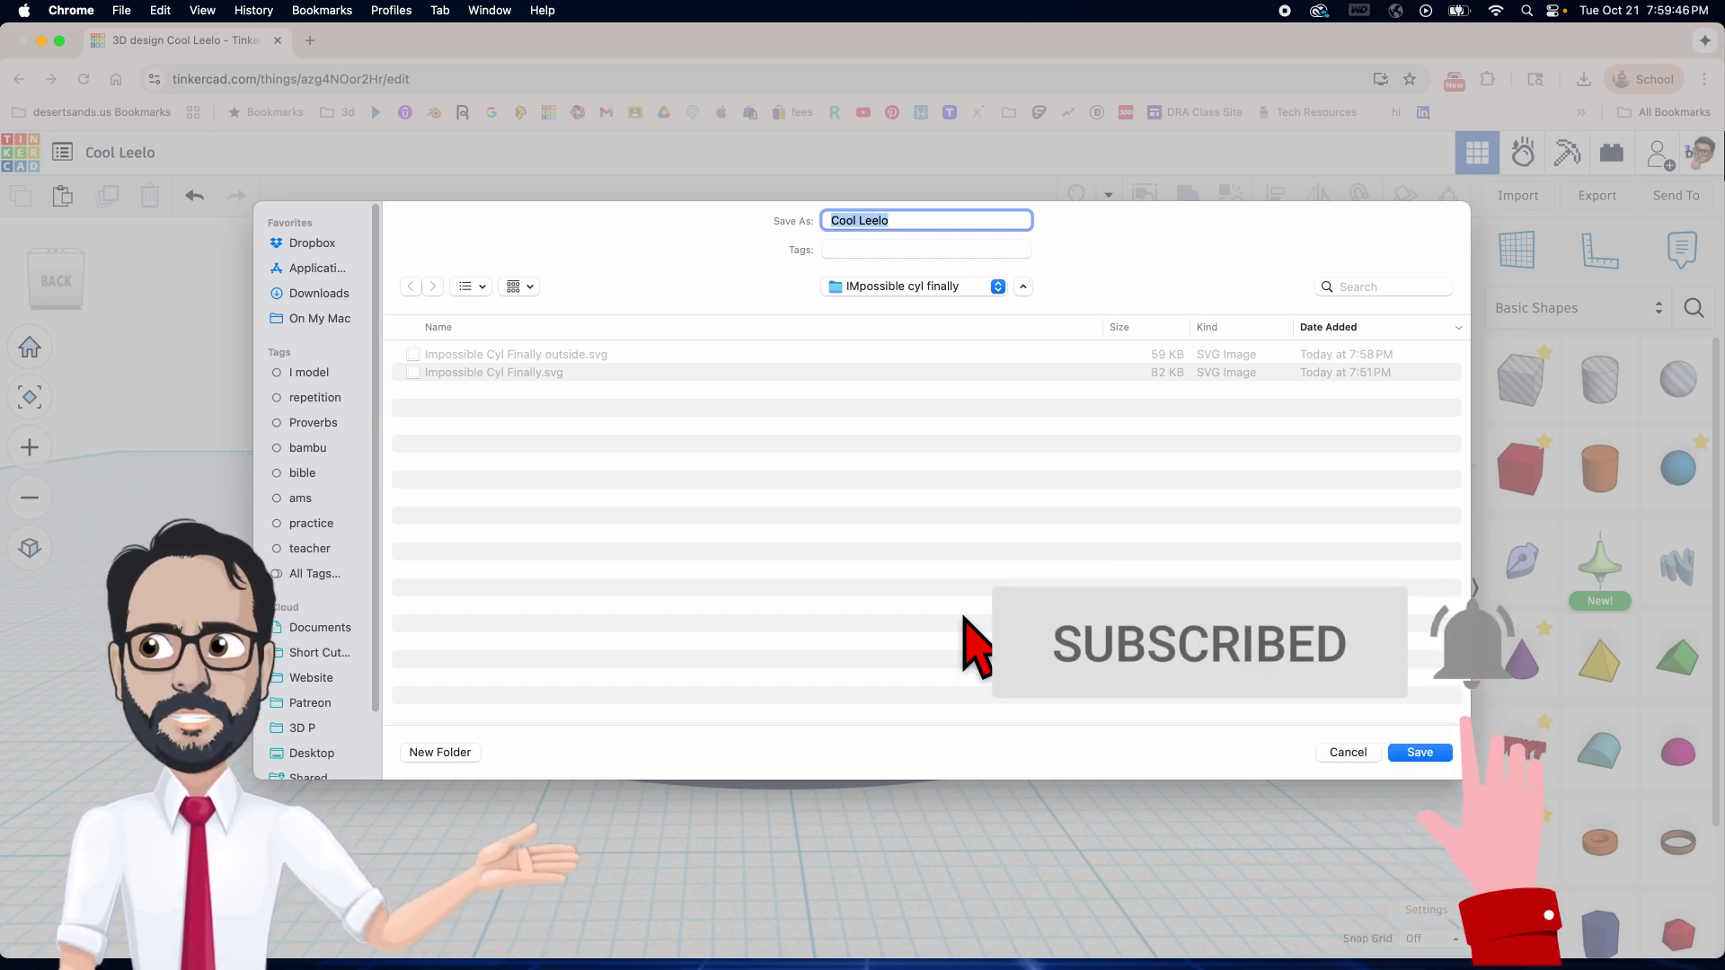
pyautogui.click(543, 354)
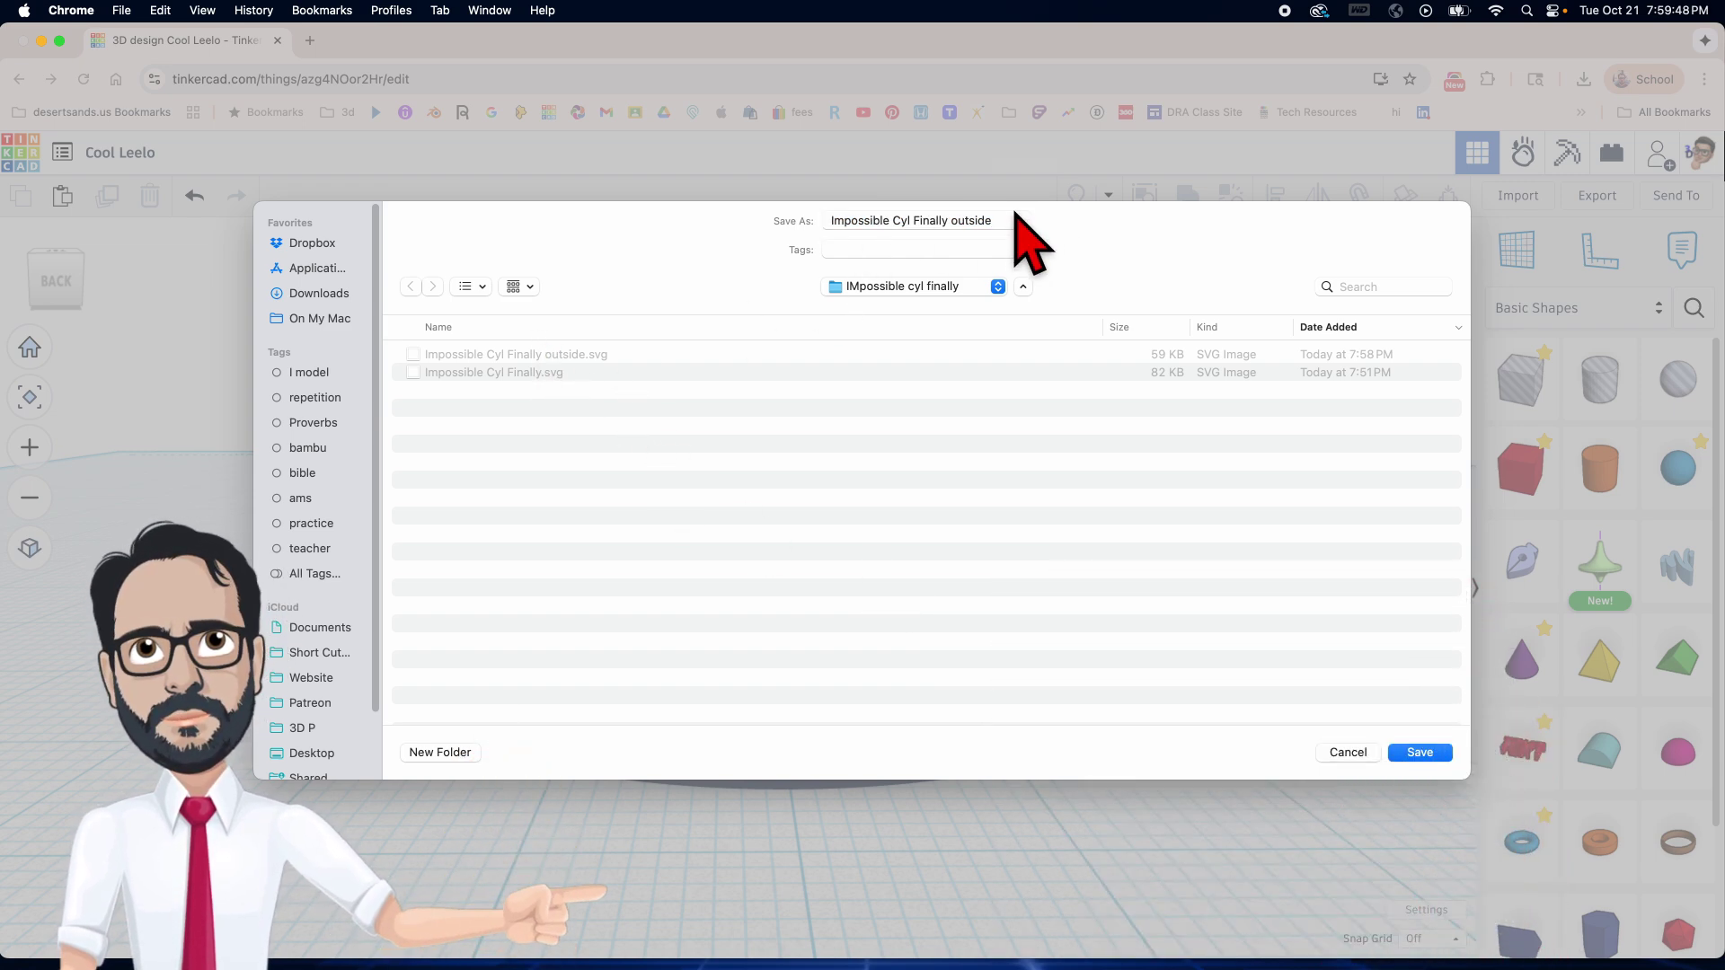
pyautogui.write('fi')
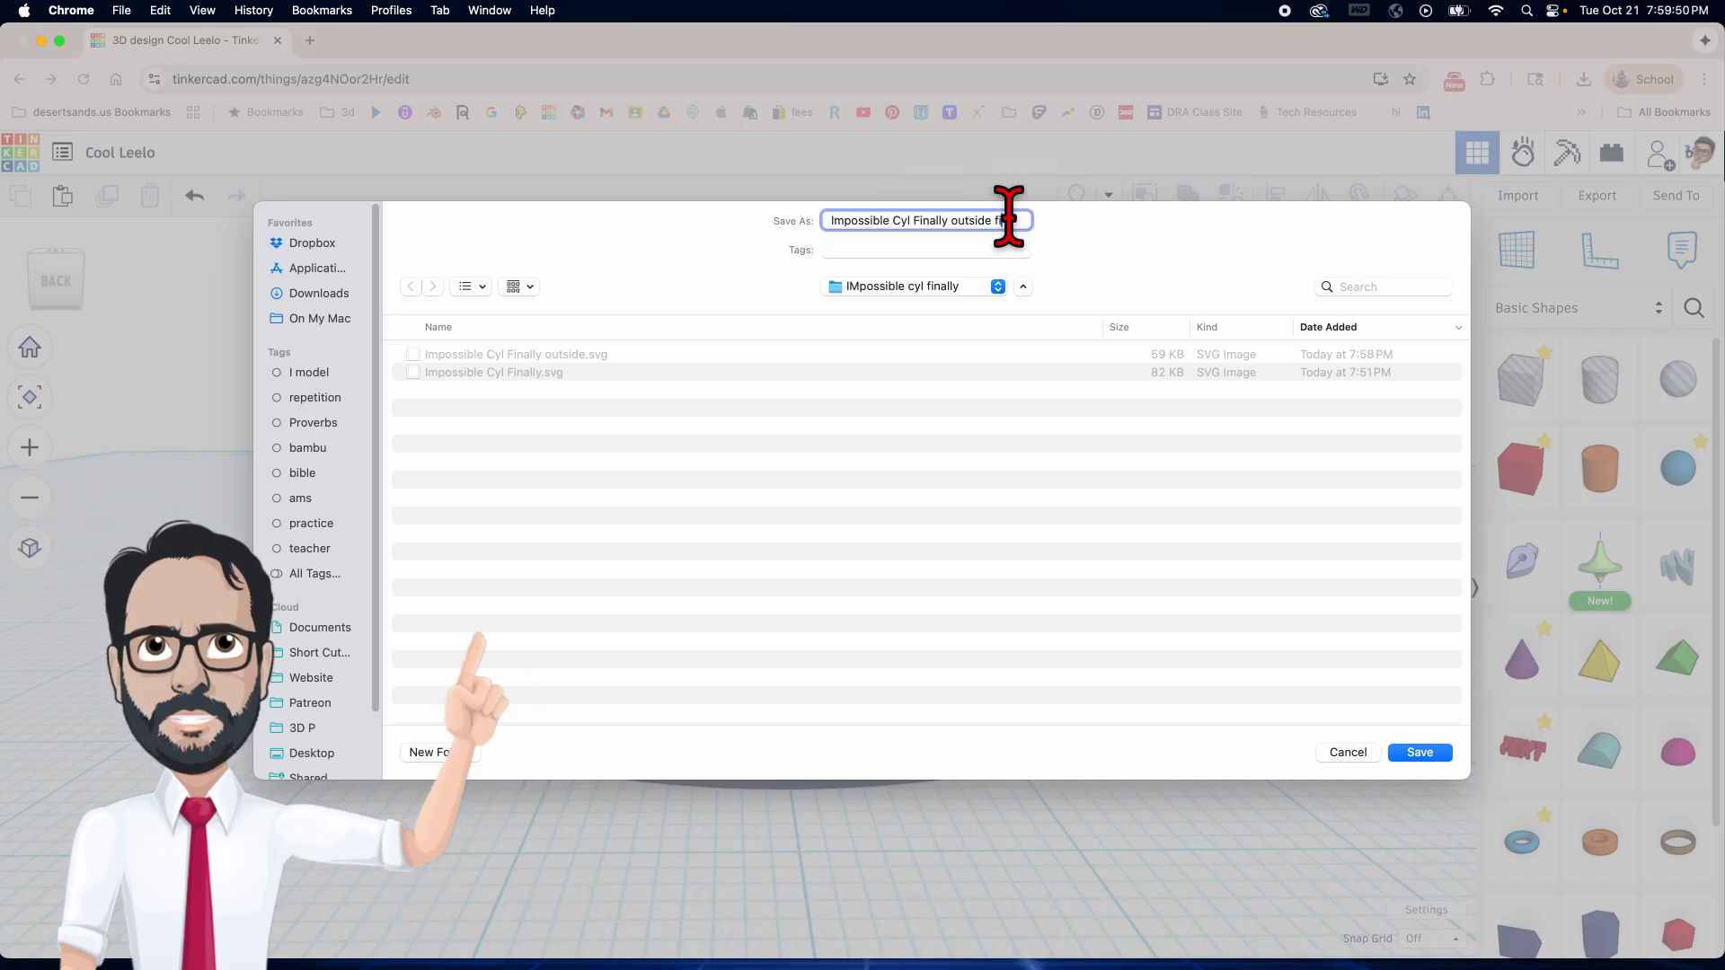
pyautogui.write('nal')
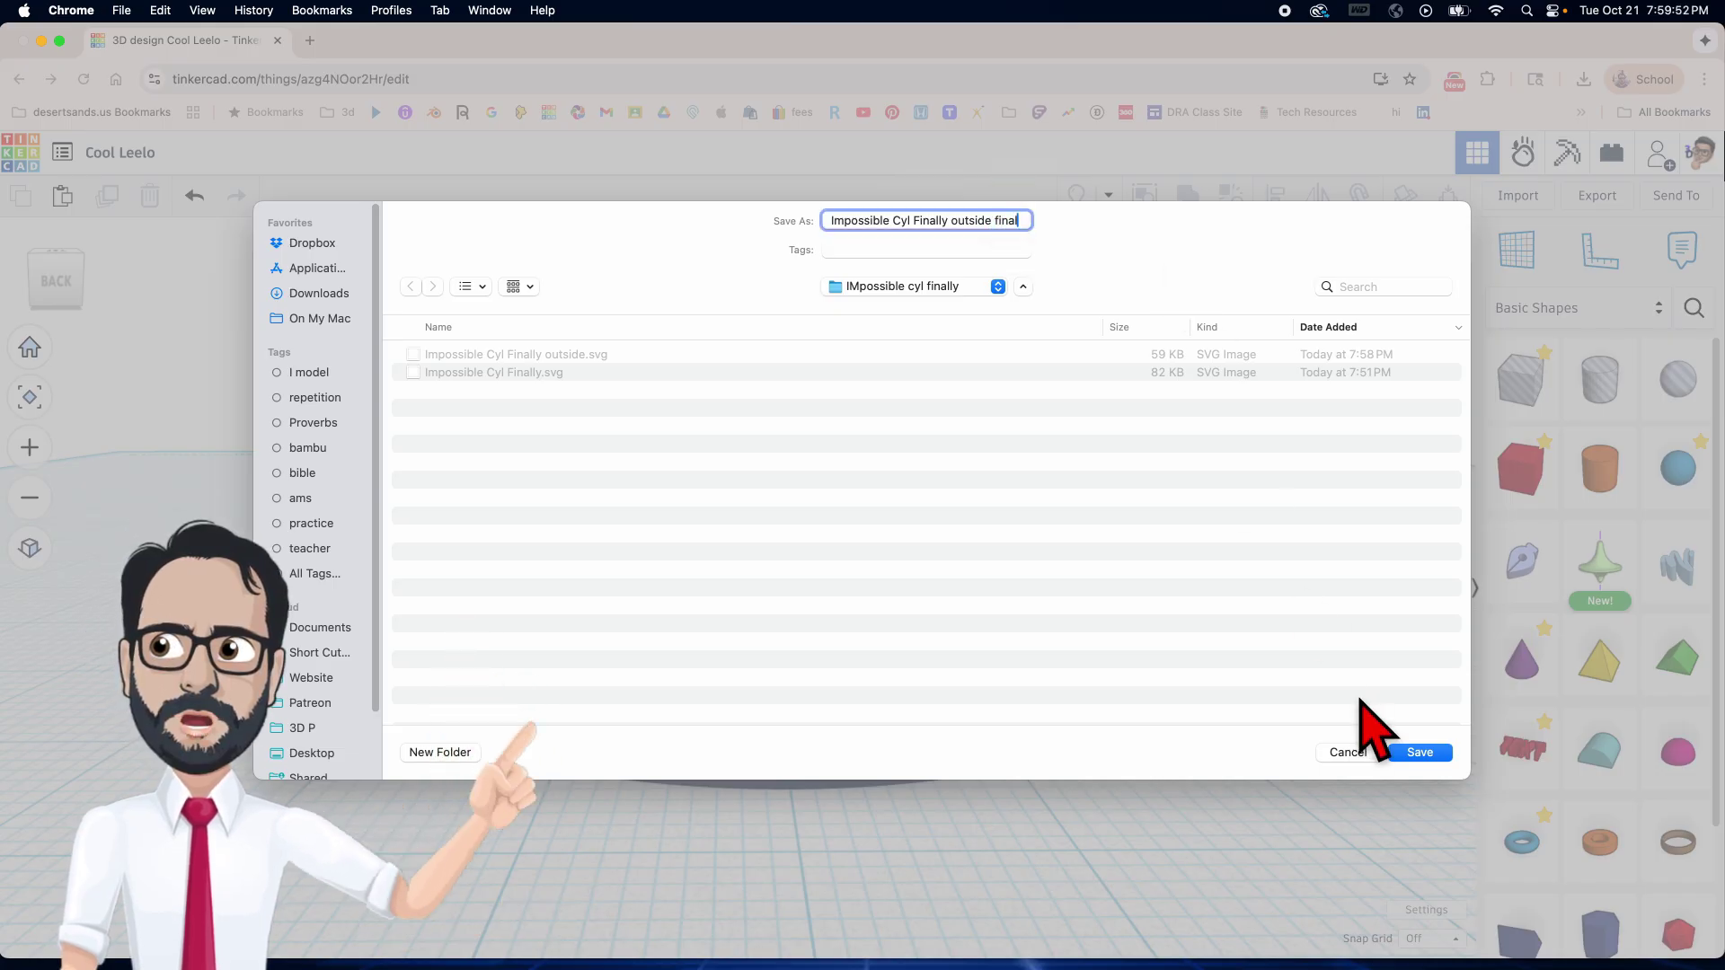
pyautogui.click(1420, 752)
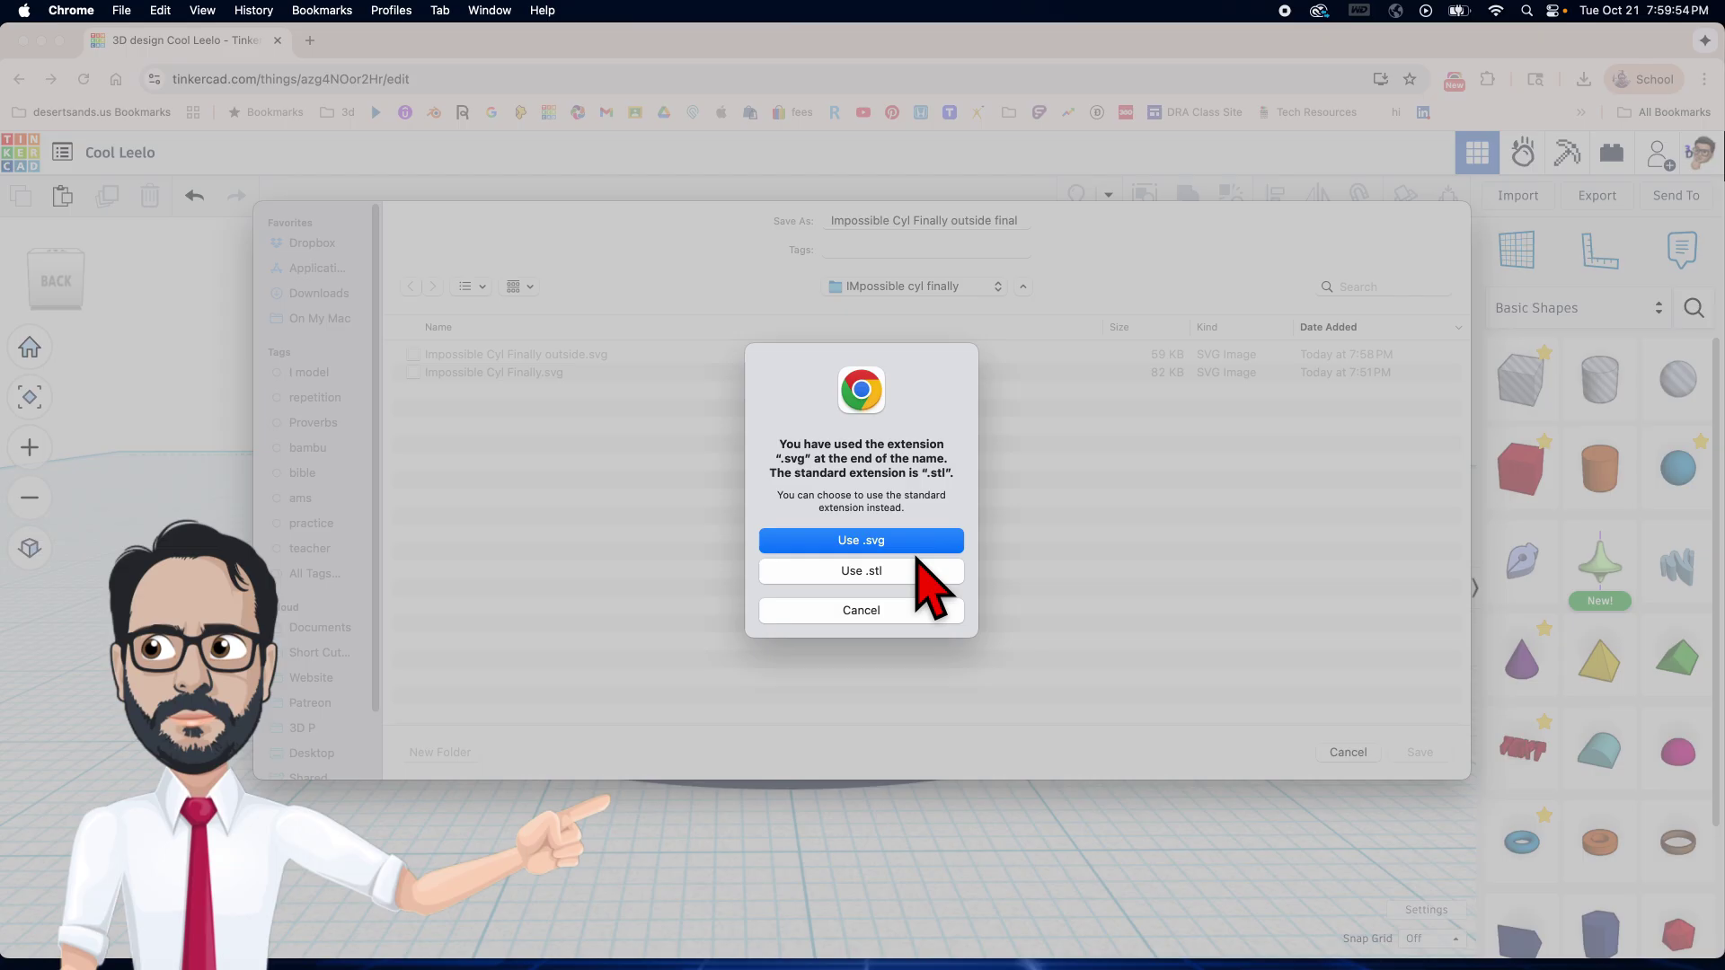
pyautogui.click(926, 573)
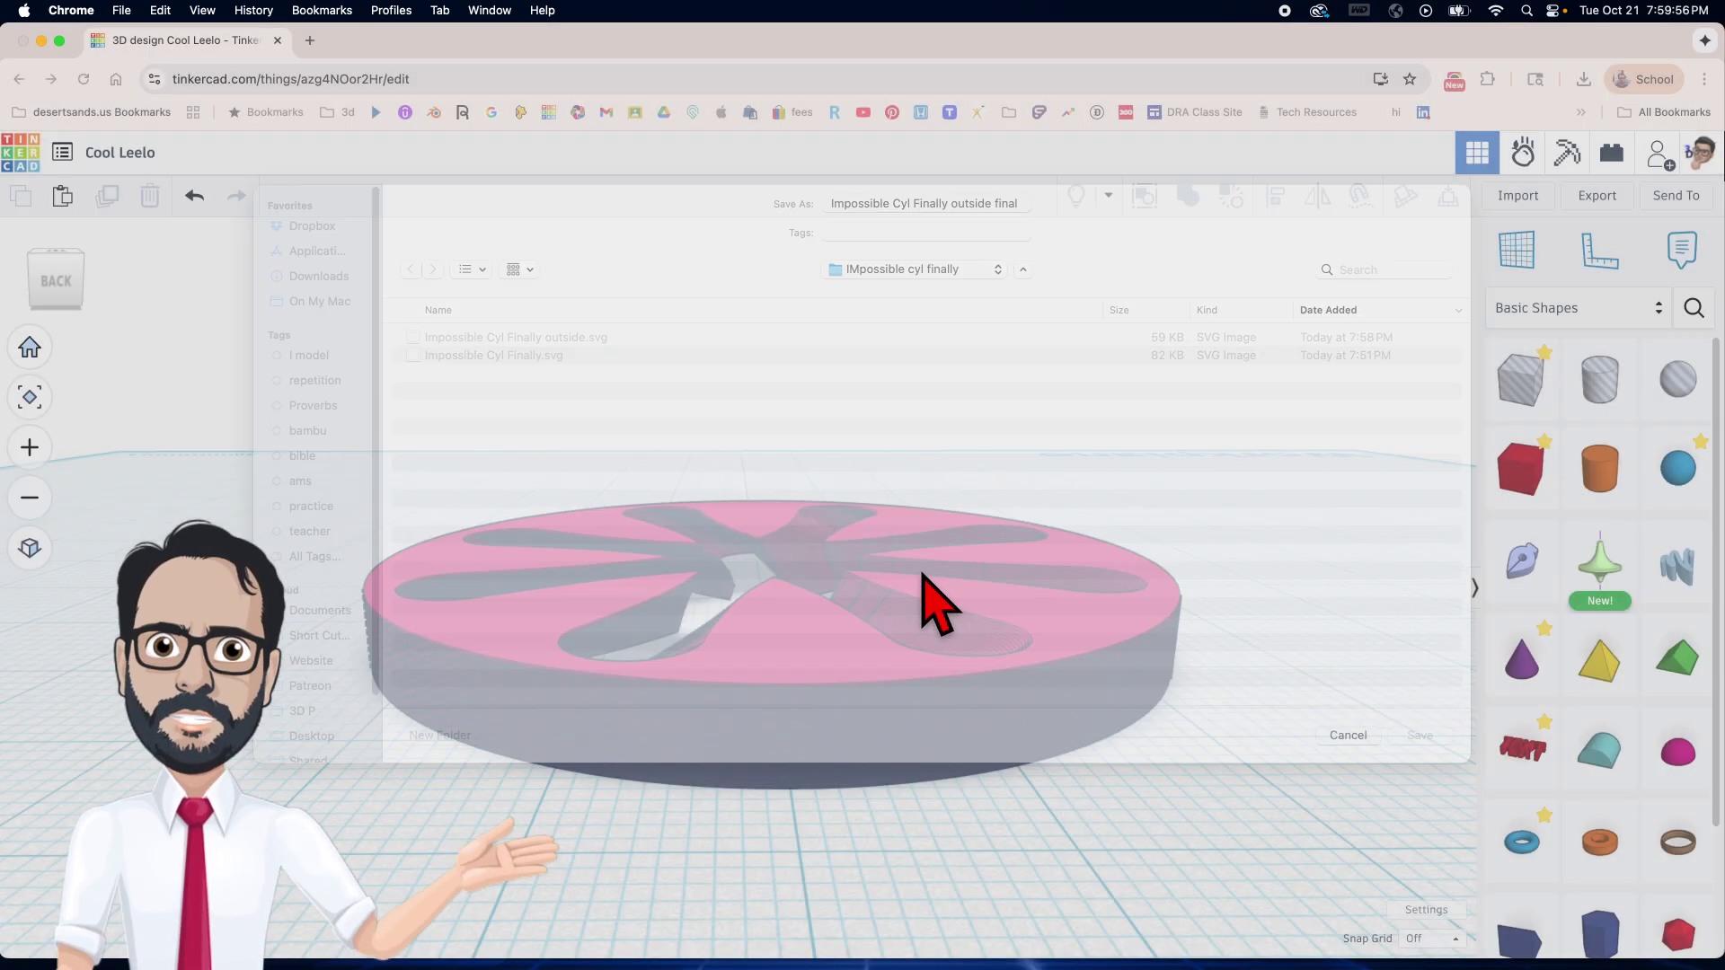
pyautogui.scroll(-3, 1087, 580)
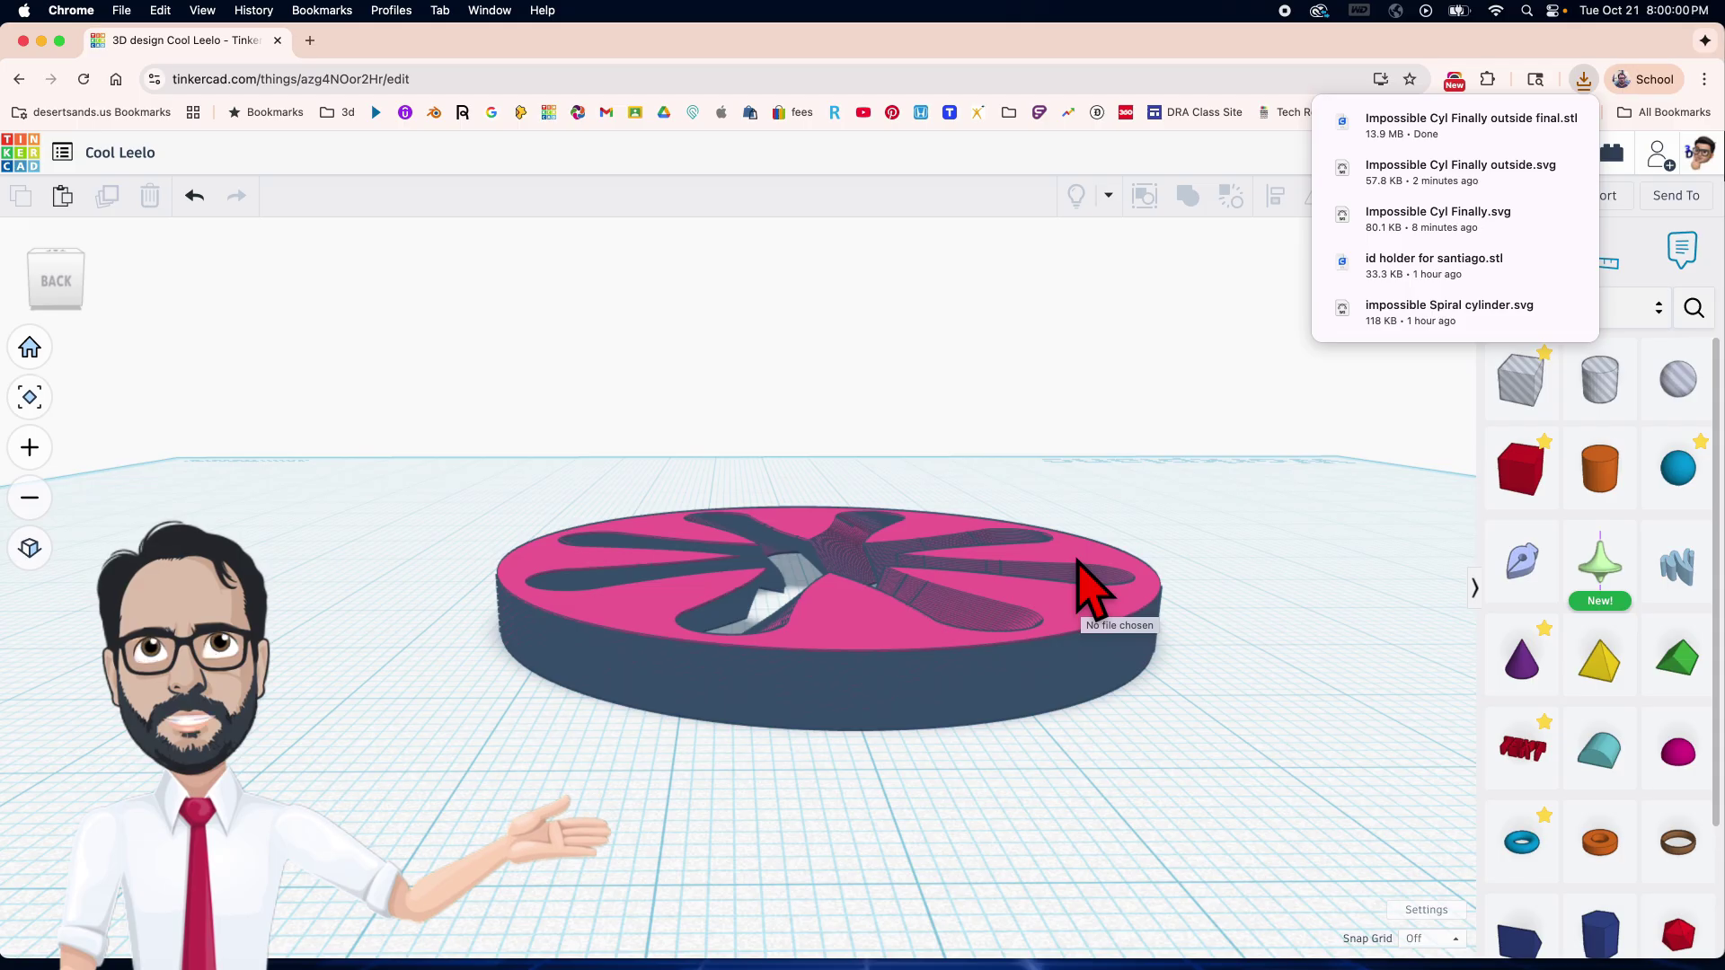
pyautogui.click(1076, 562)
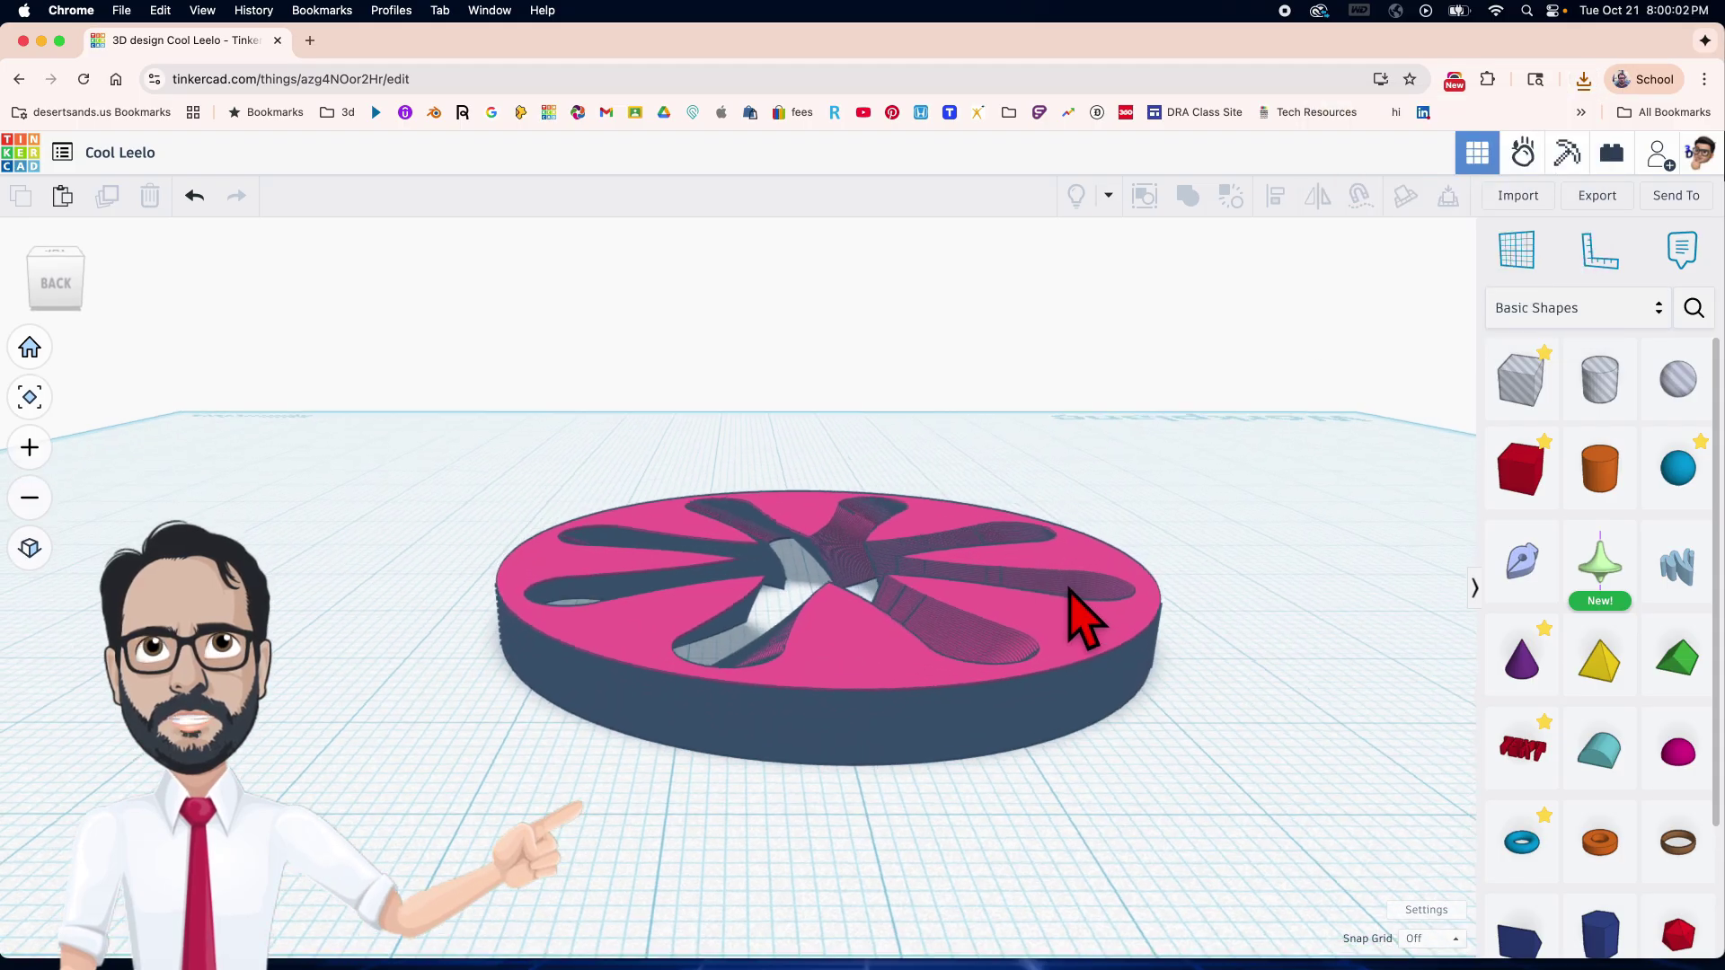